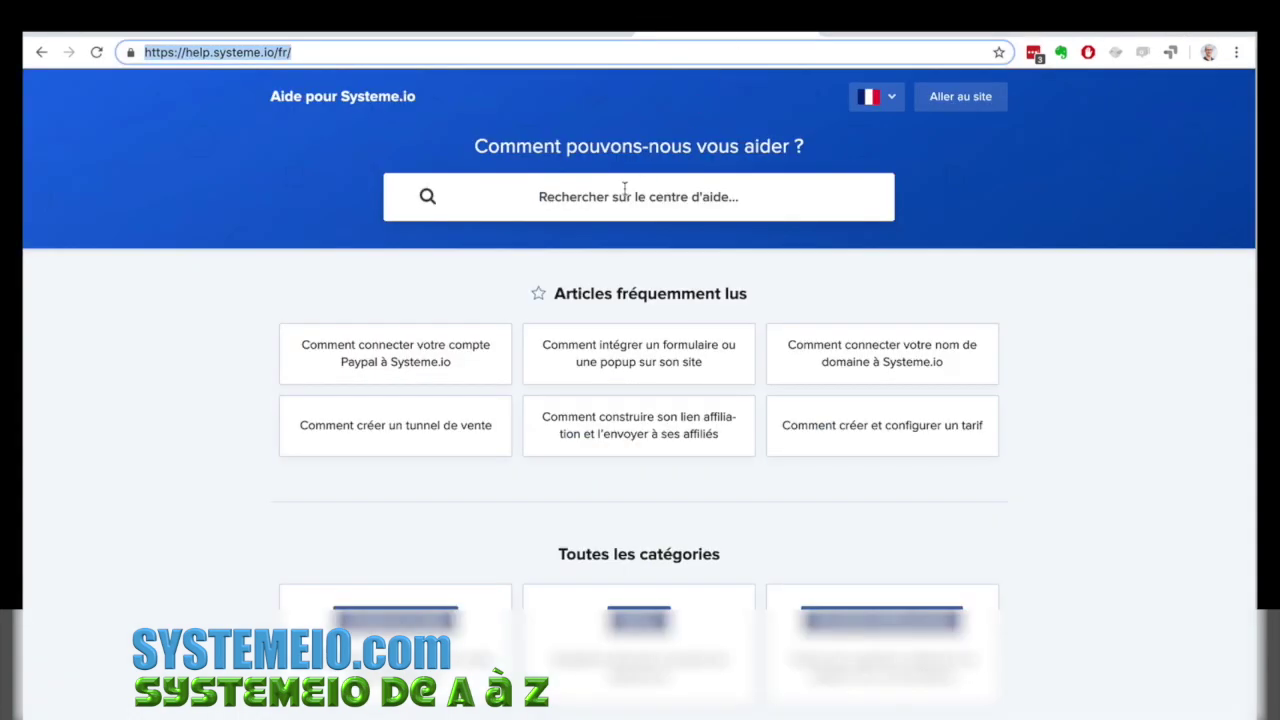
Search the help centre for "comment créer un form" and skim the article "Comment créer une page de capture ou une popup".
{"action": "left_click", "coordinate": [619, 196]}
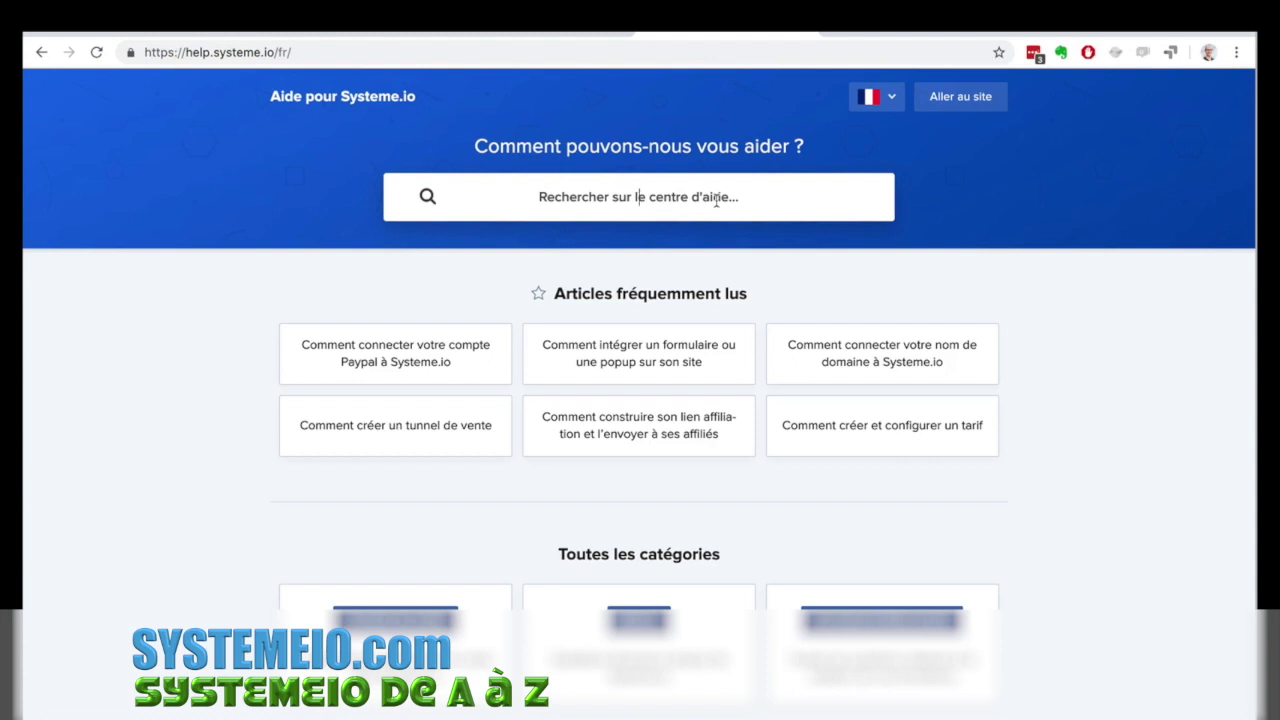
{"action": "type", "text": "comment"}
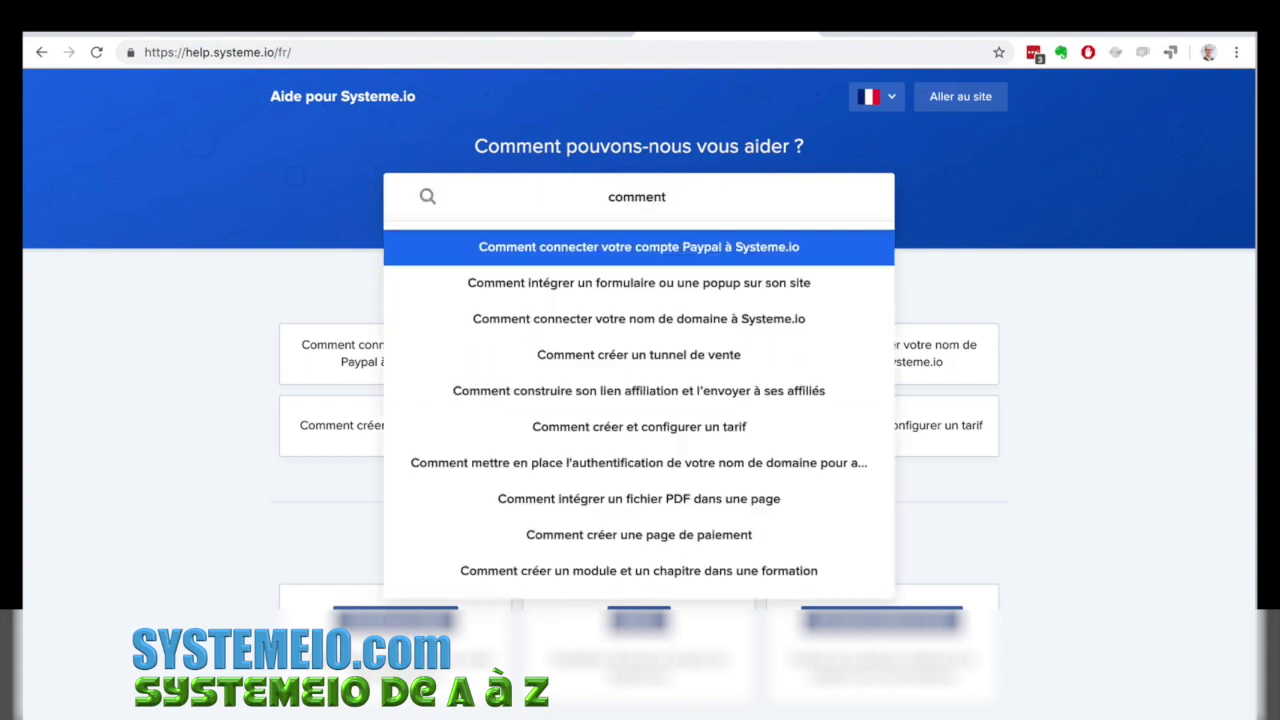
{"action": "type", "text": " créer un form"}
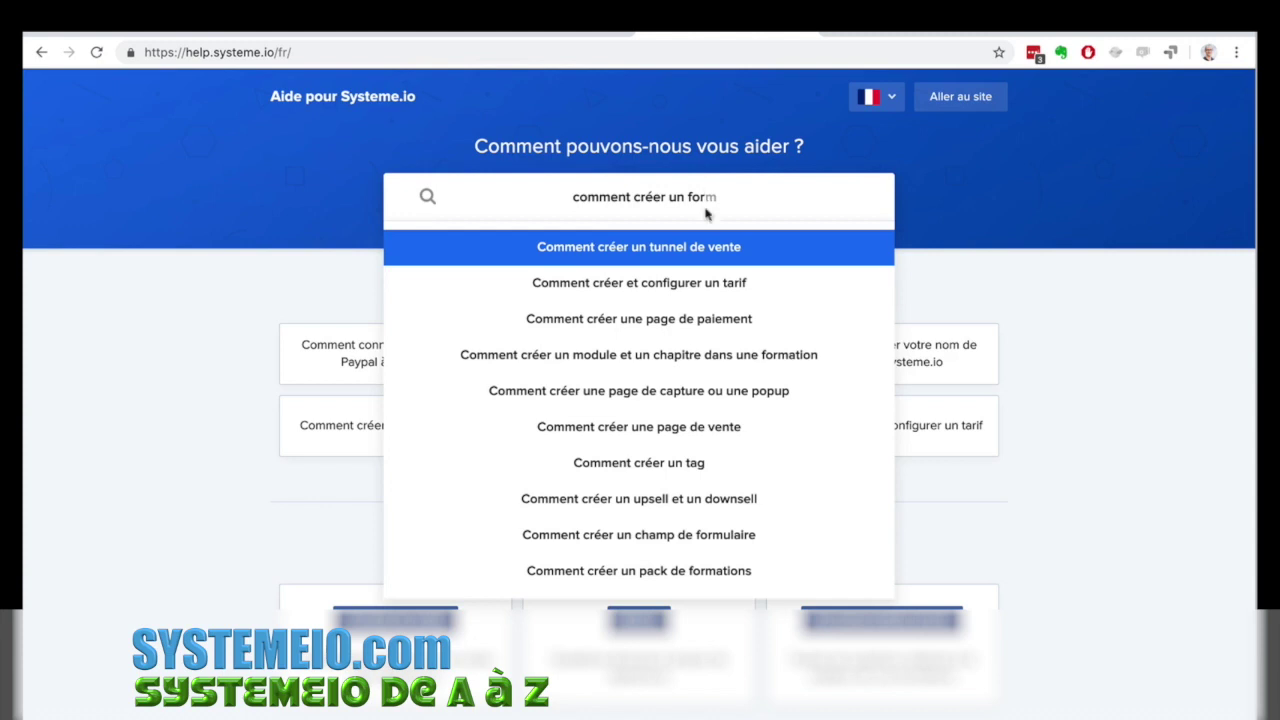
{"action": "left_click", "coordinate": [698, 403]}
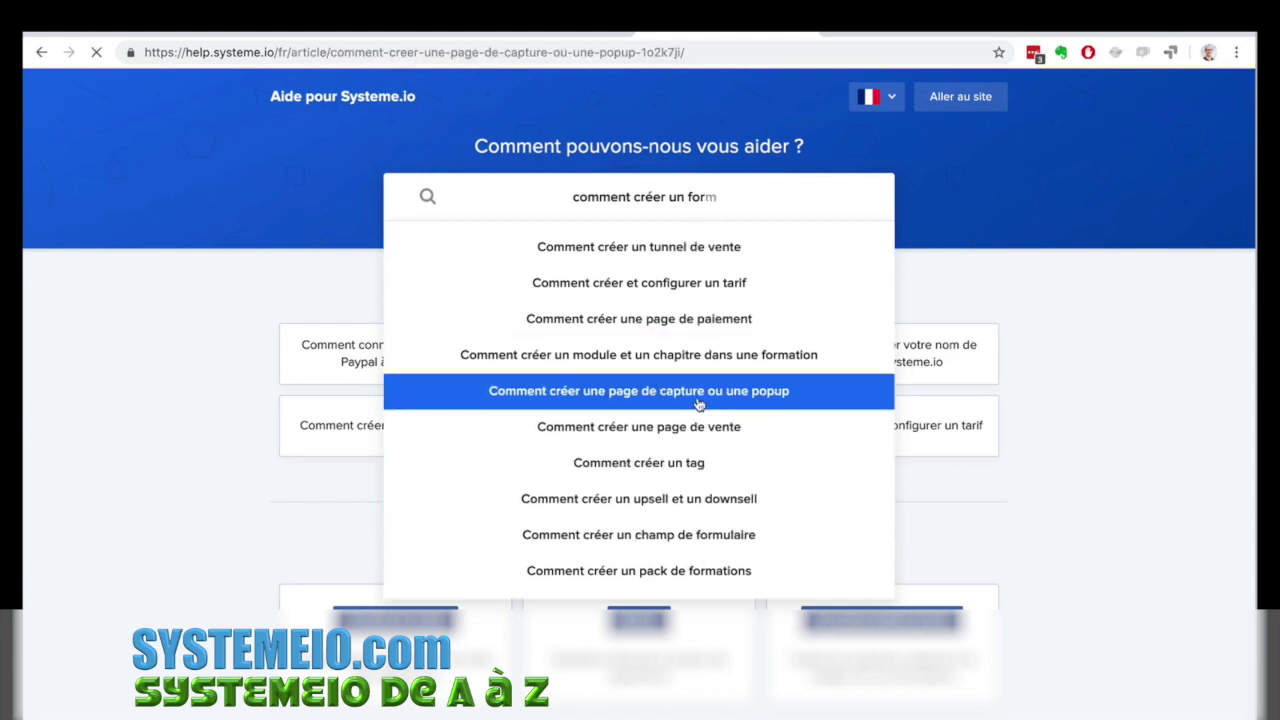
{"action": "scroll", "coordinate": [1076, 396], "scroll_direction": "down", "scroll_amount": 5}
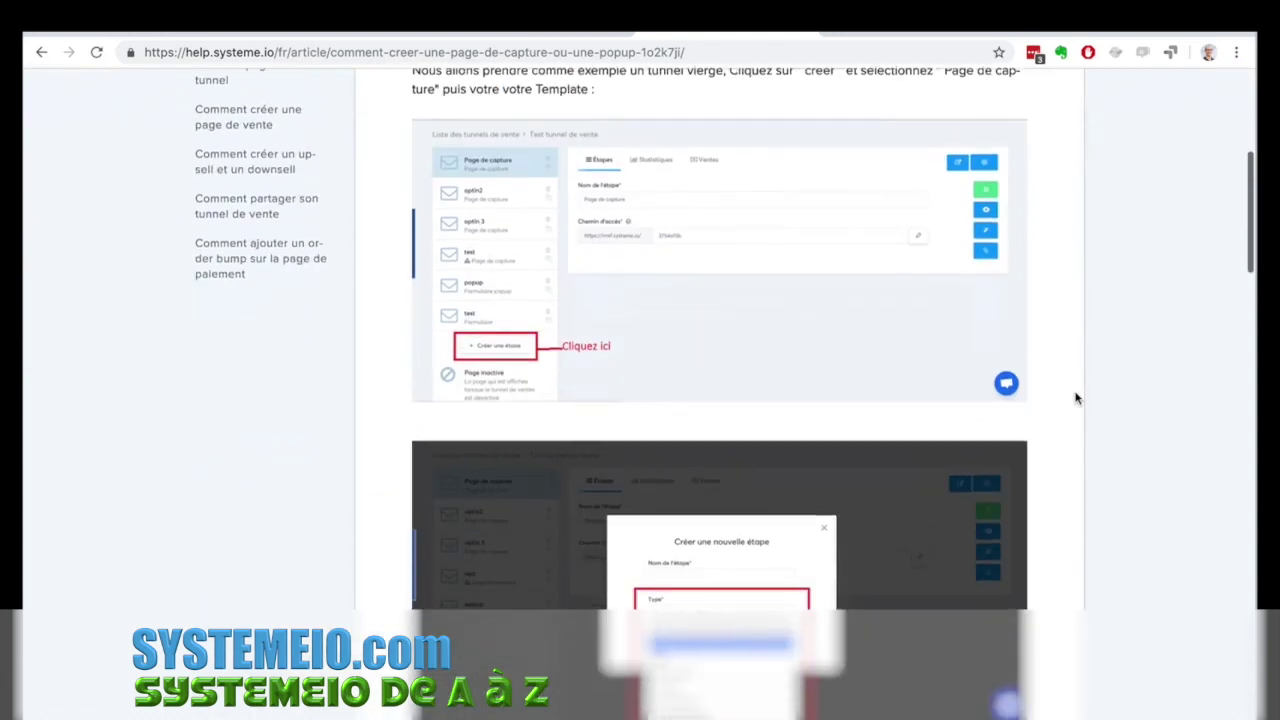
{"action": "scroll", "coordinate": [1077, 394], "scroll_direction": "up", "scroll_amount": 4}
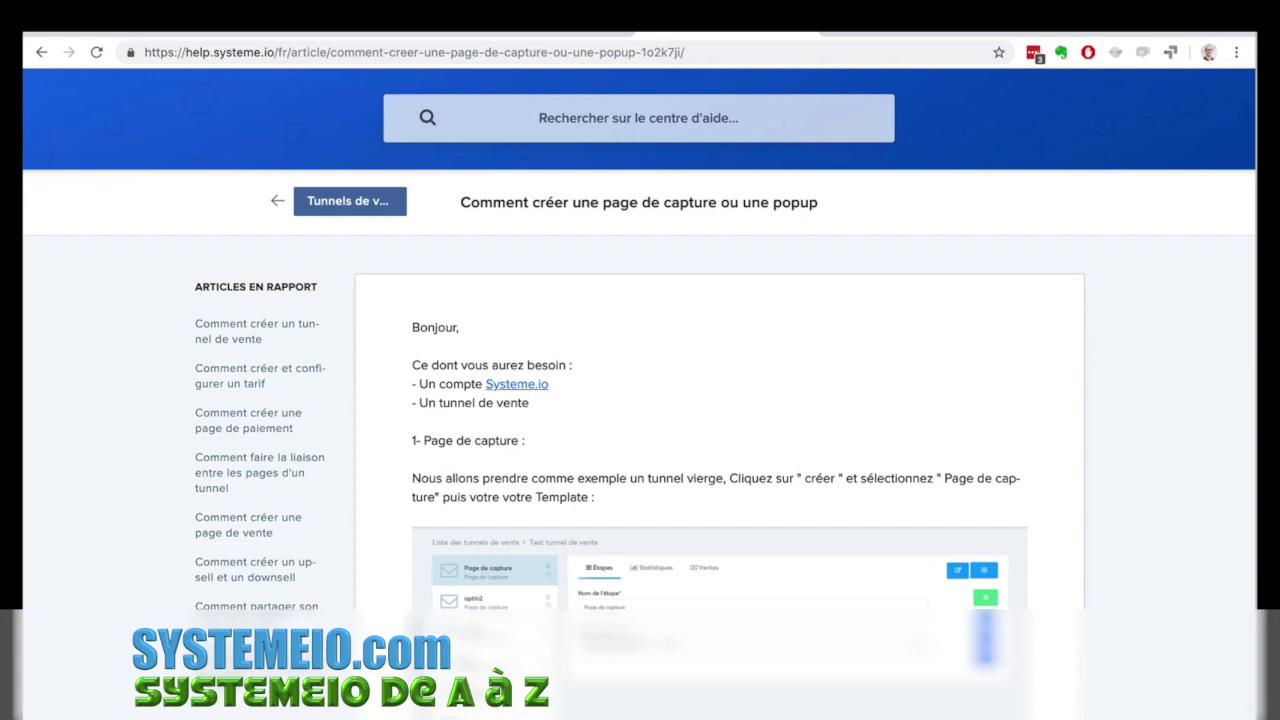
Switch to the Systeme.io dashboard, review the affiliate dashboard's commission offer and affiliate links, and return to the main dashboard.
{"action": "left_click", "coordinate": [1100, 20]}
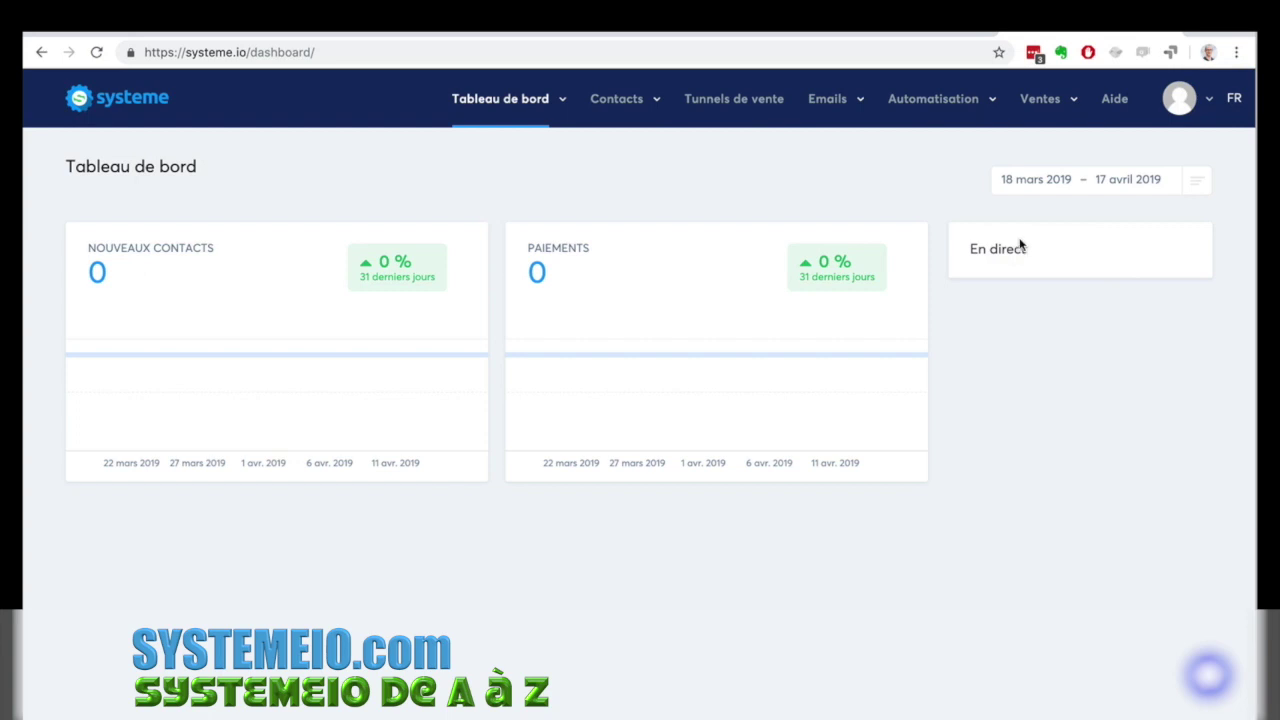
{"action": "mouse_move", "coordinate": [560, 110]}
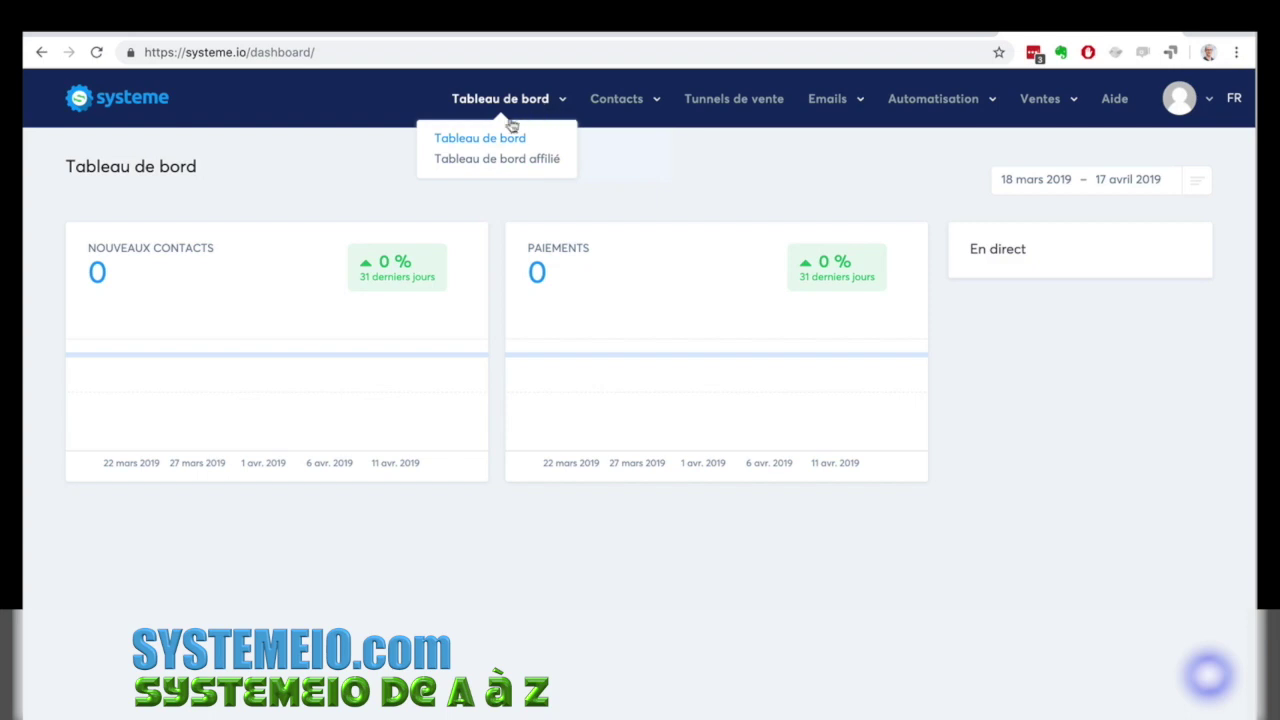
{"action": "left_click", "coordinate": [486, 163]}
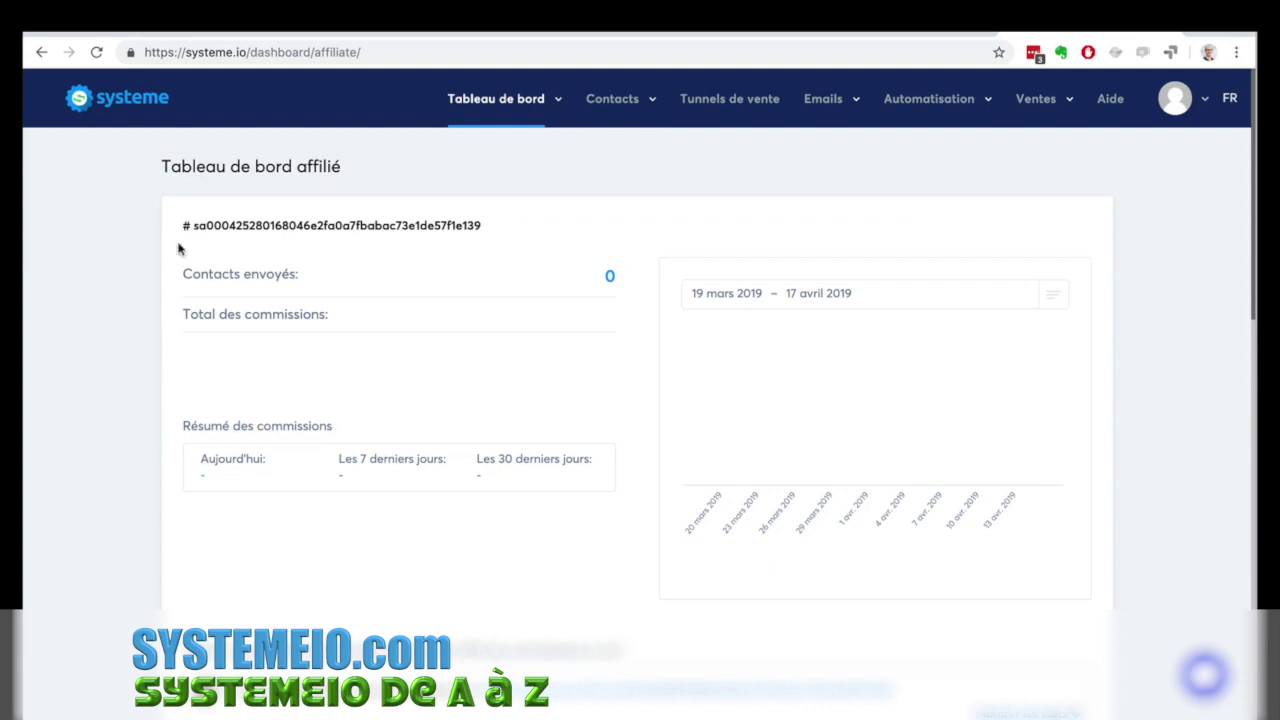
{"action": "scroll", "coordinate": [115, 365], "scroll_direction": "down", "scroll_amount": 3}
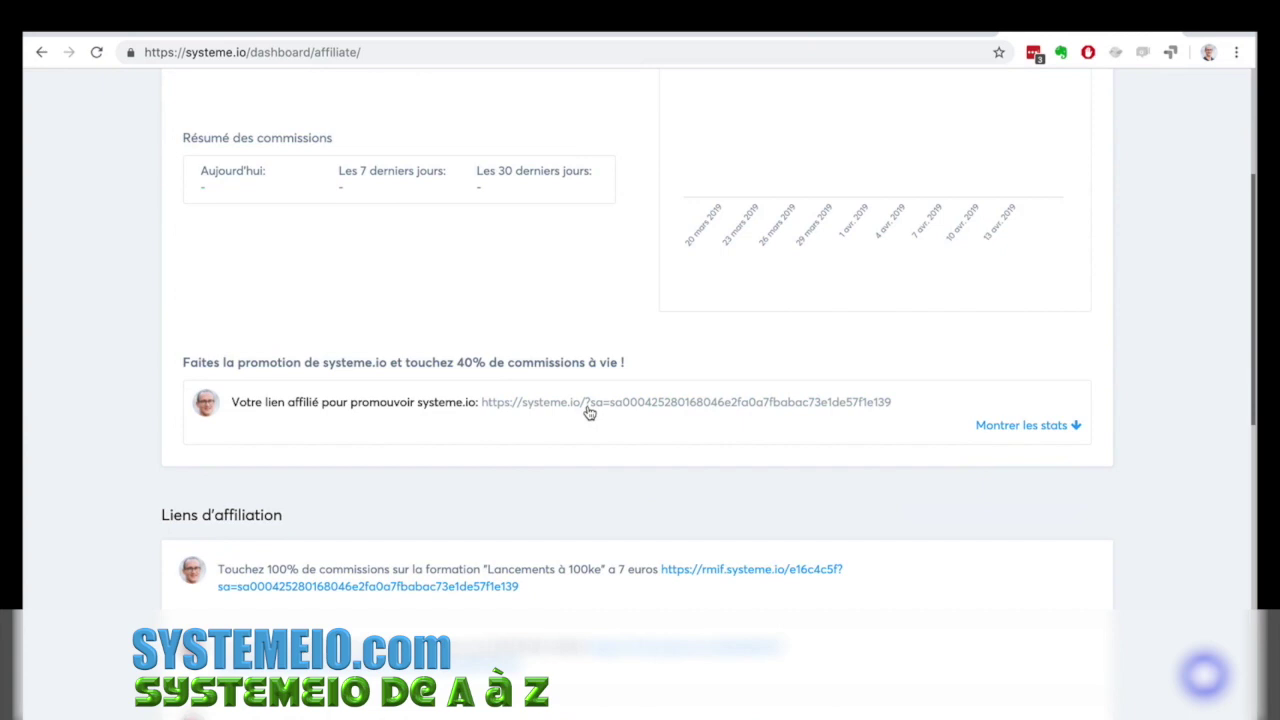
{"action": "left_click_drag", "start_coordinate": [453, 363], "coordinate": [628, 365]}
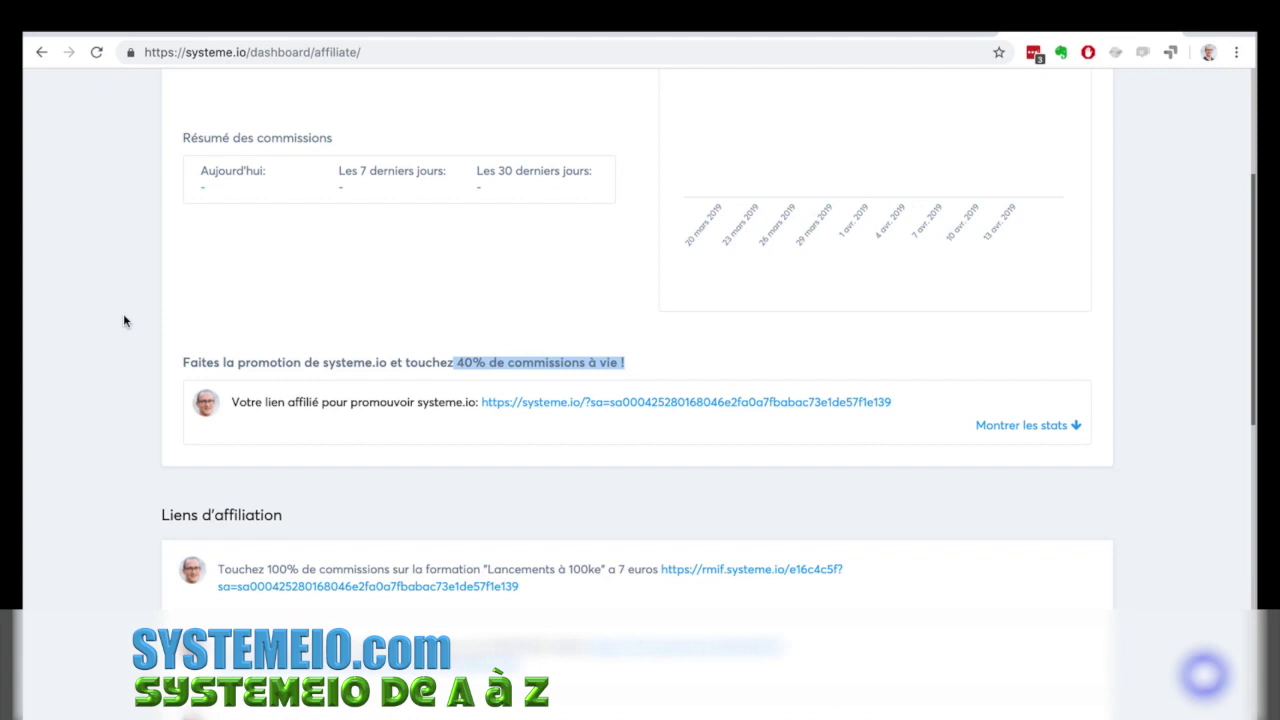
{"action": "scroll", "coordinate": [124, 320], "scroll_direction": "up", "scroll_amount": 3}
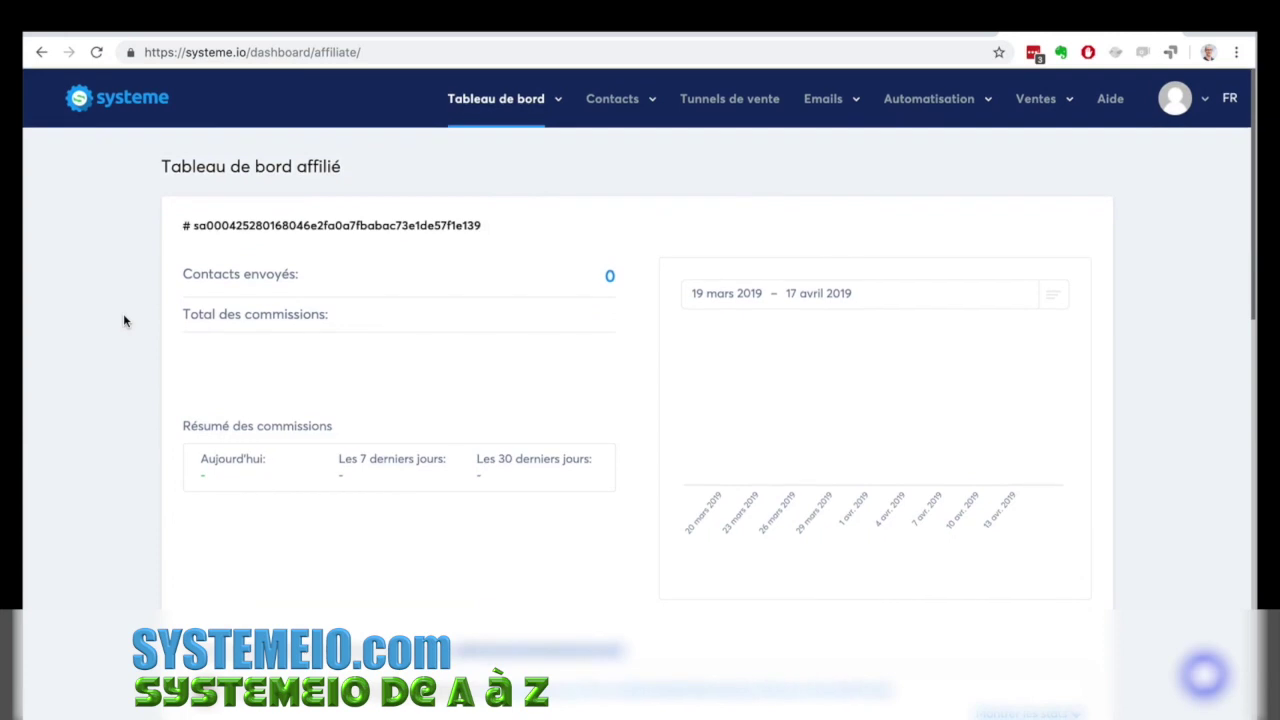
{"action": "scroll", "coordinate": [142, 355], "scroll_direction": "down", "scroll_amount": 5}
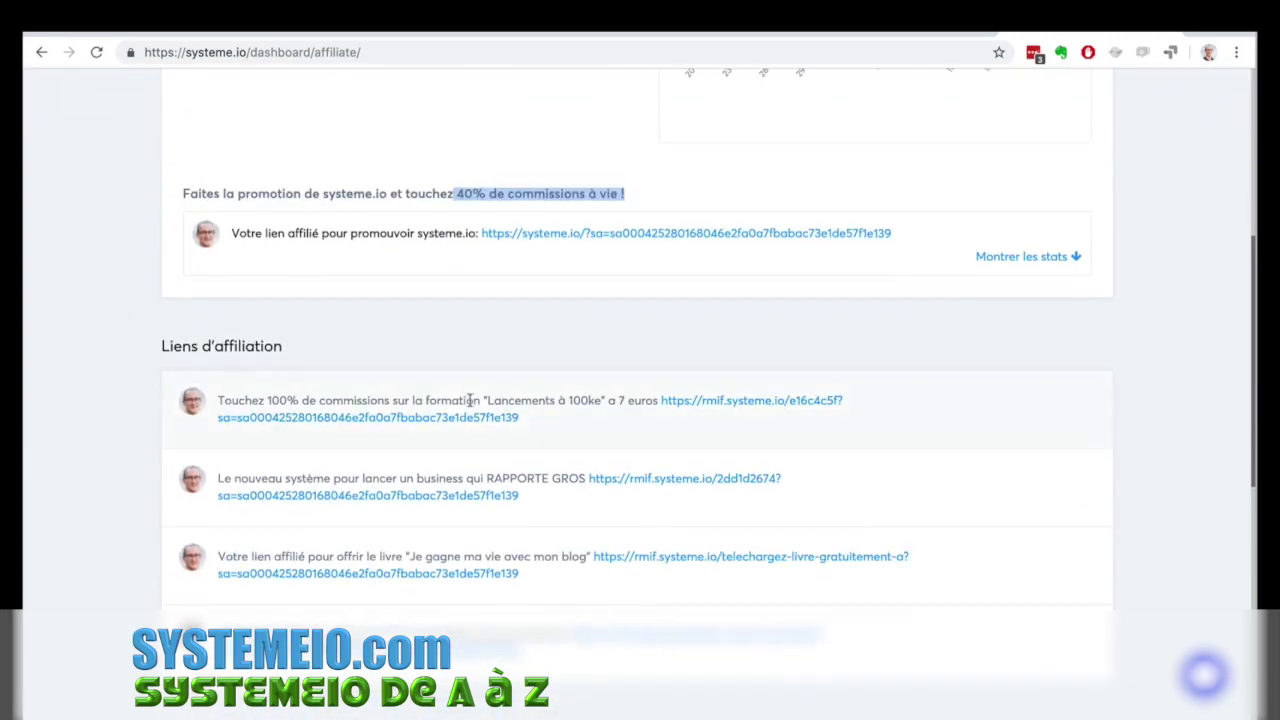
{"action": "scroll", "coordinate": [123, 336], "scroll_direction": "up", "scroll_amount": 5}
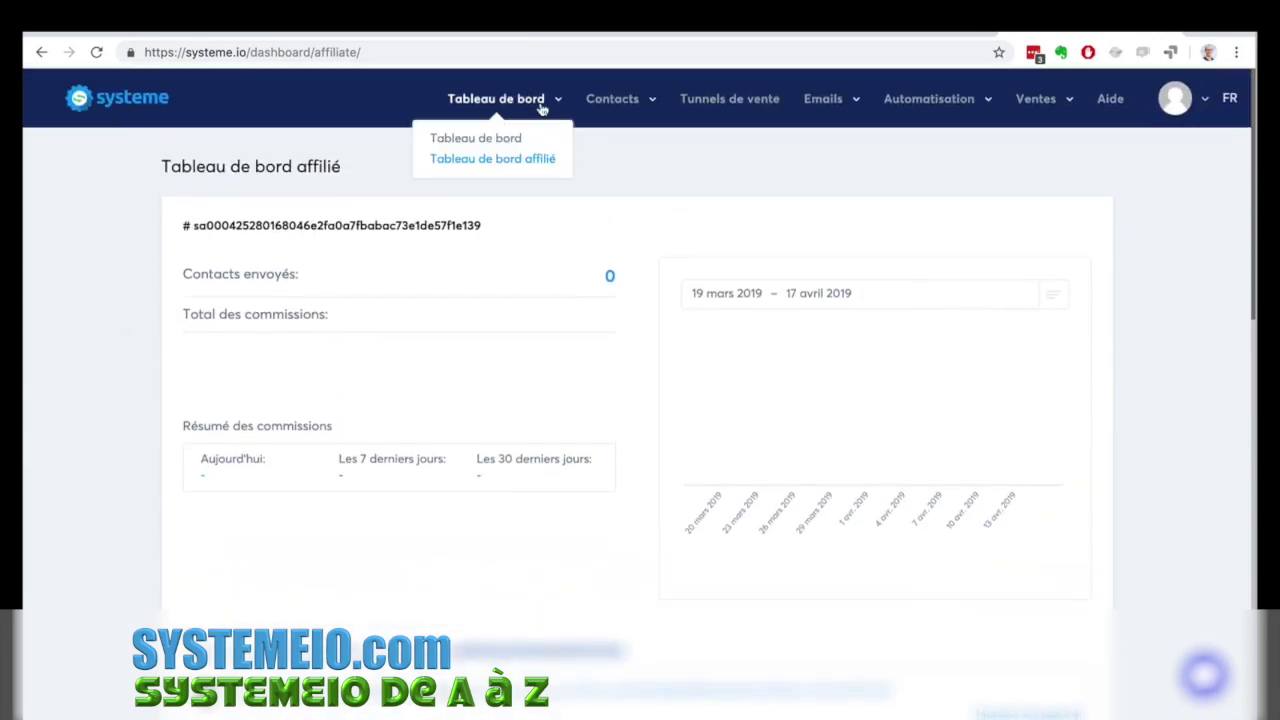
{"action": "left_click", "coordinate": [495, 140]}
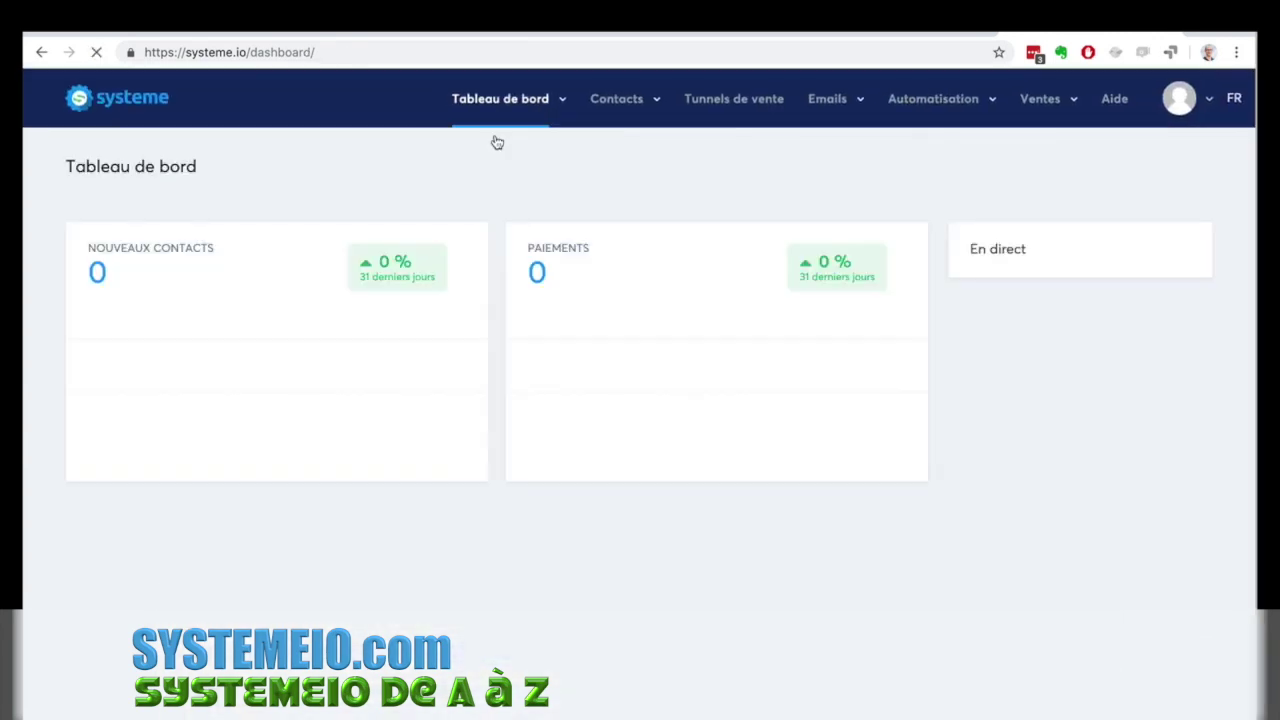
Open the contacts list and look through all its available filter criteria.
{"action": "mouse_move", "coordinate": [606, 112]}
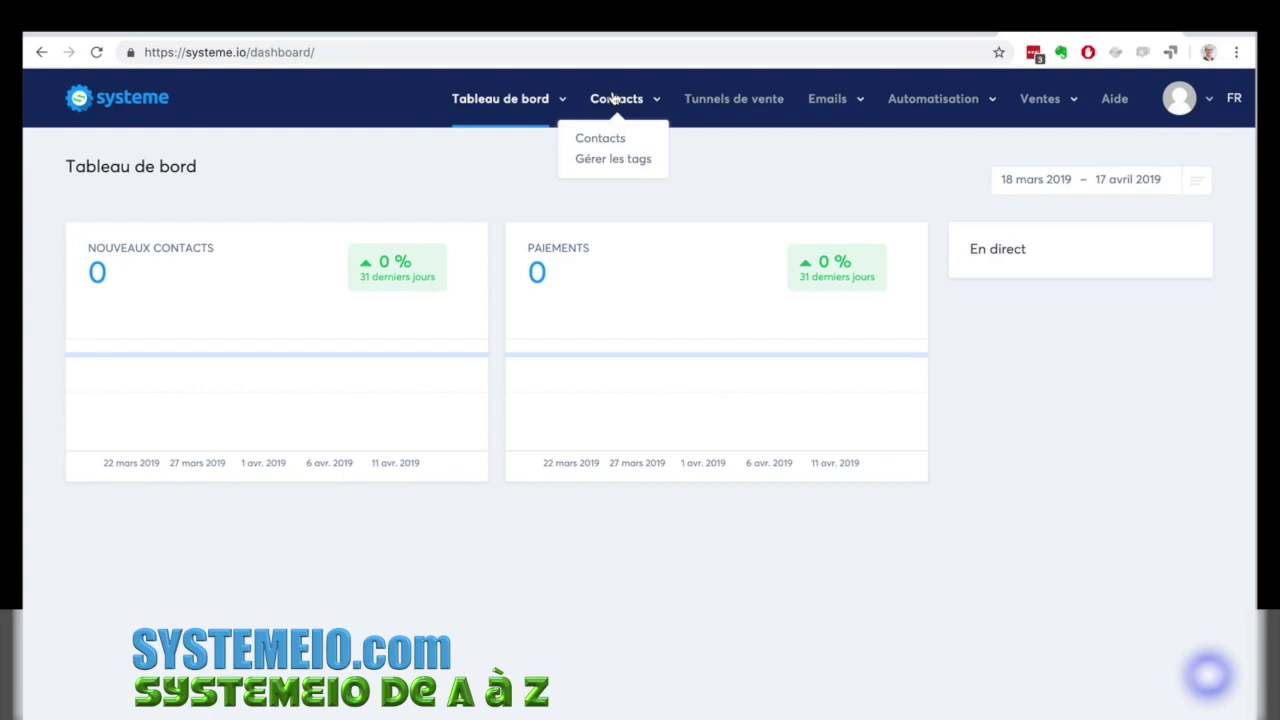
{"action": "left_click", "coordinate": [602, 138]}
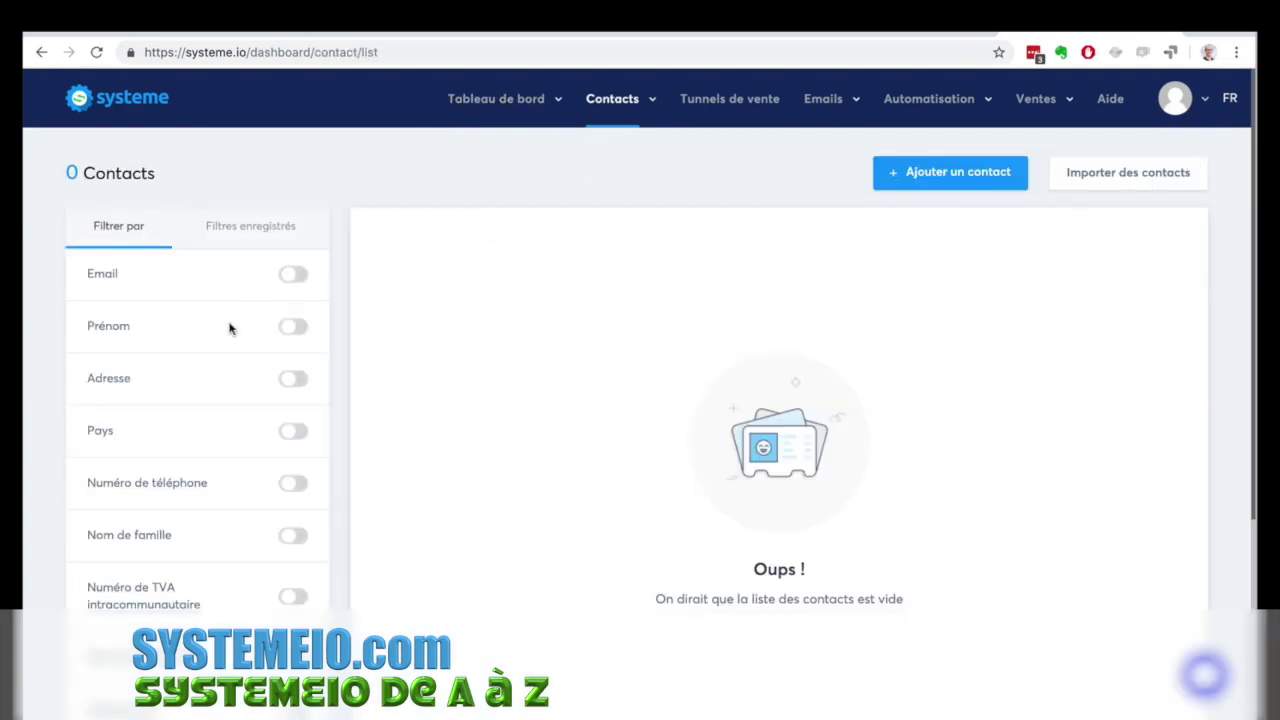
{"action": "scroll", "coordinate": [229, 329], "scroll_direction": "down", "scroll_amount": 3}
{"action": "scroll", "coordinate": [229, 329], "scroll_direction": "up", "scroll_amount": 3}
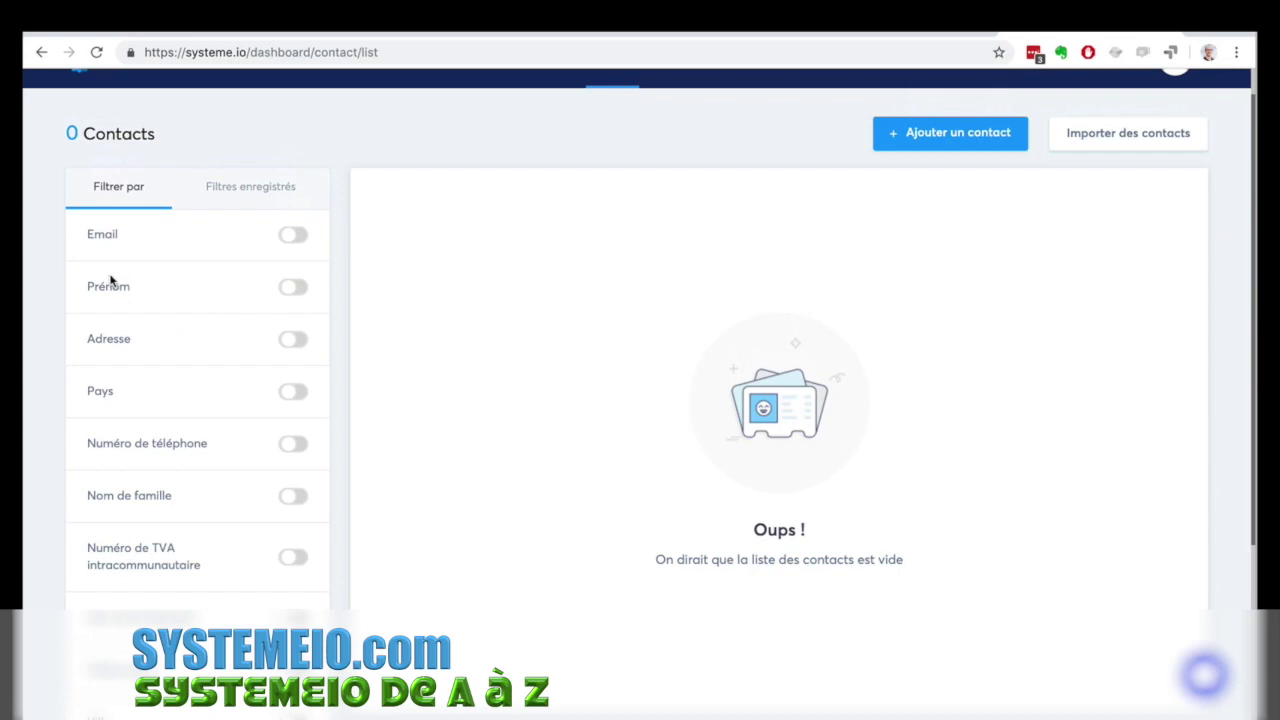
{"action": "scroll", "coordinate": [188, 442], "scroll_direction": "down", "scroll_amount": 1}
{"action": "scroll", "coordinate": [188, 442], "scroll_direction": "down", "scroll_amount": 2}
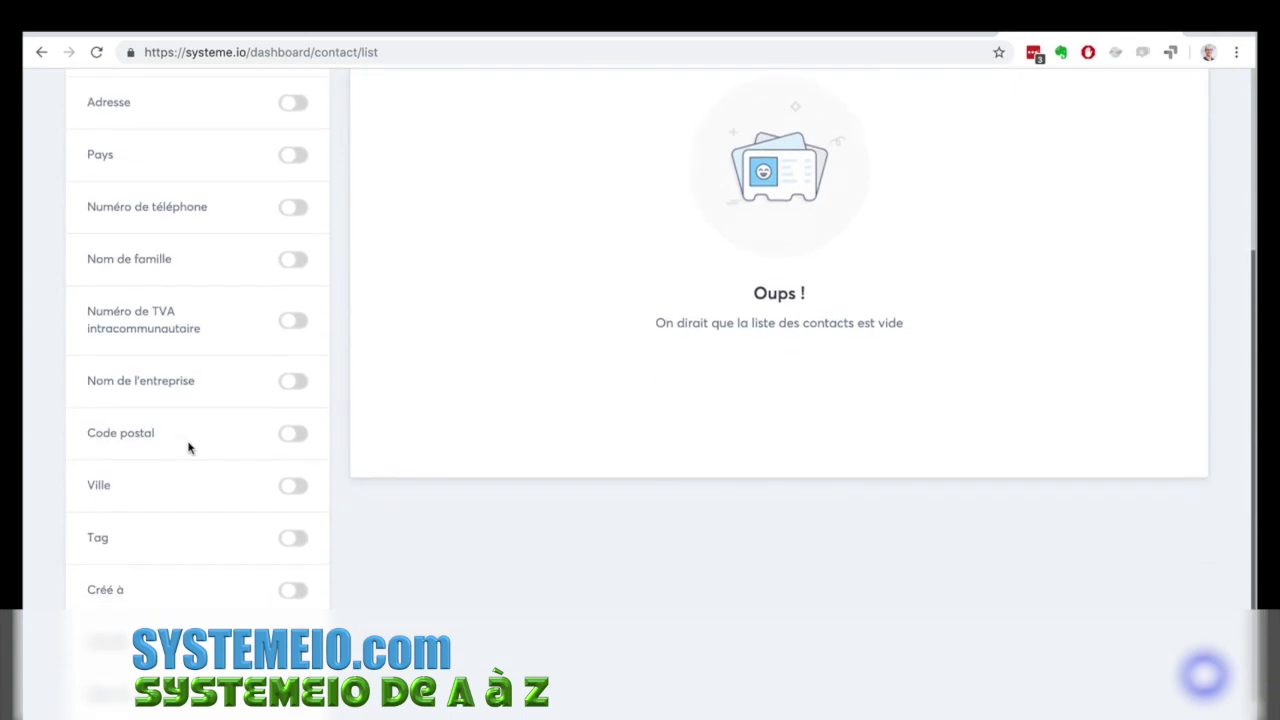
{"action": "scroll", "coordinate": [188, 448], "scroll_direction": "down", "scroll_amount": 1}
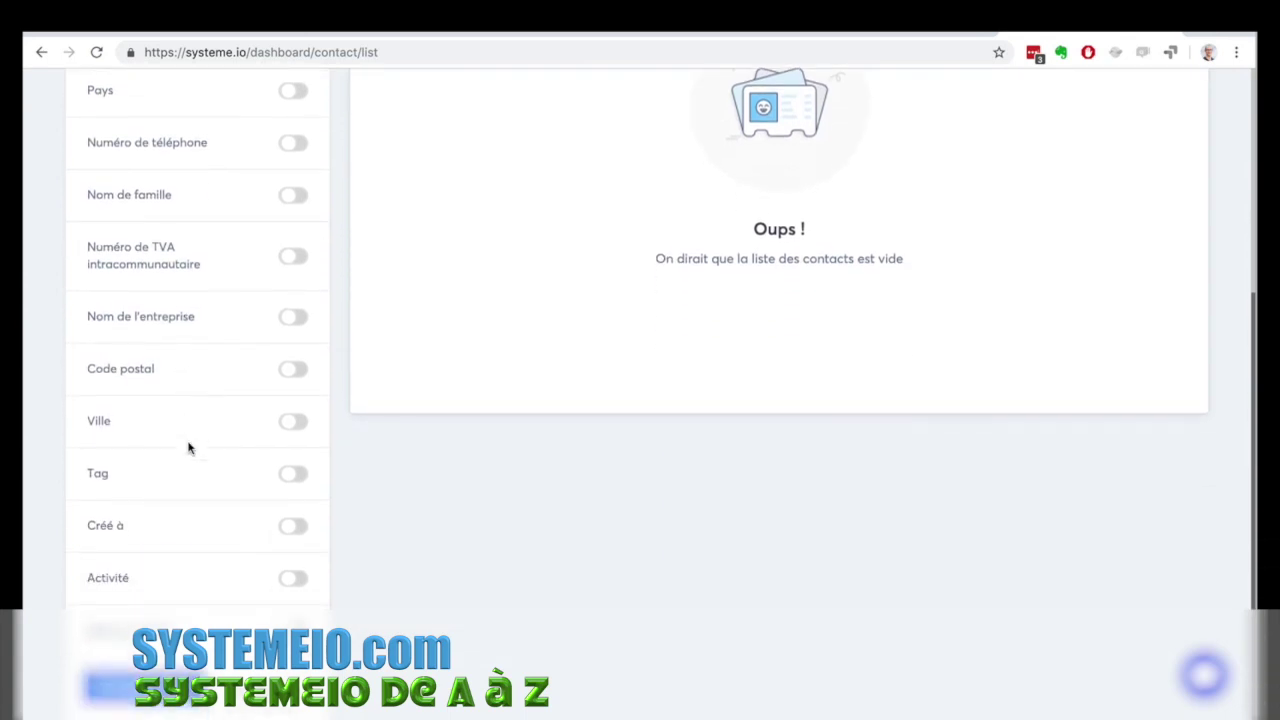
{"action": "scroll", "coordinate": [182, 450], "scroll_direction": "up", "scroll_amount": 5}
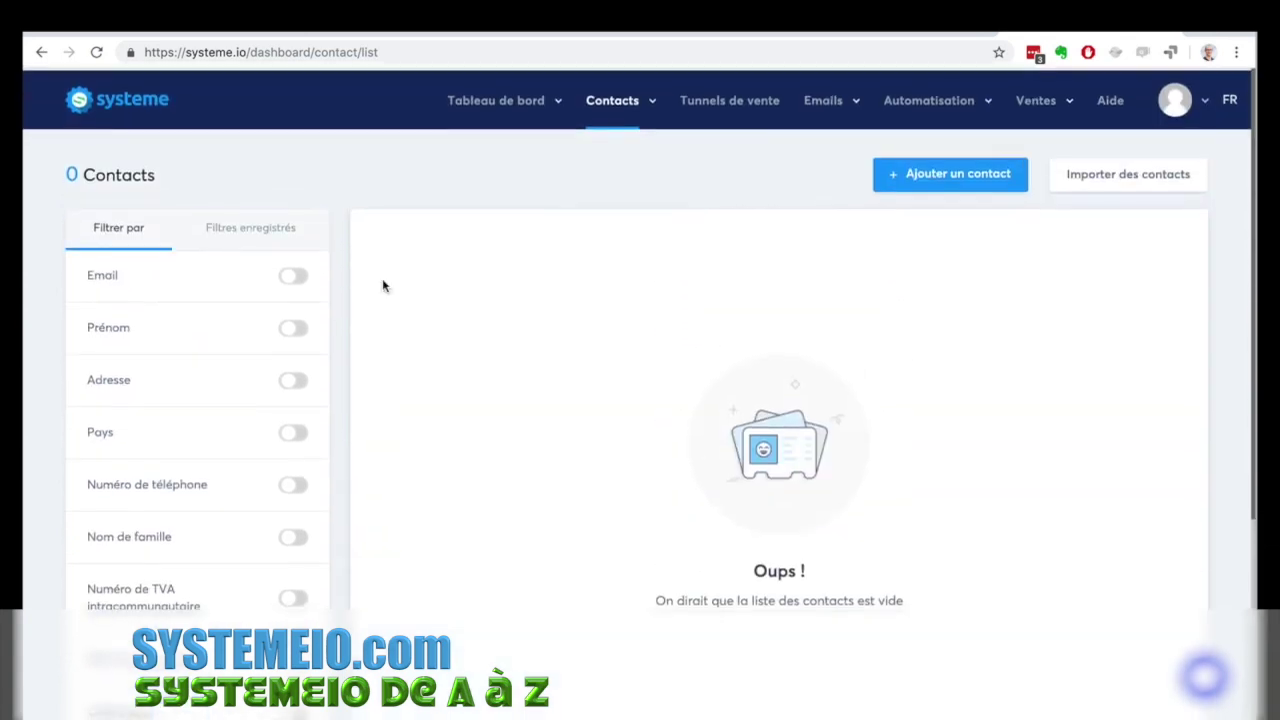
View the tag management page and the list of sales funnels.
{"action": "left_click", "coordinate": [611, 159]}
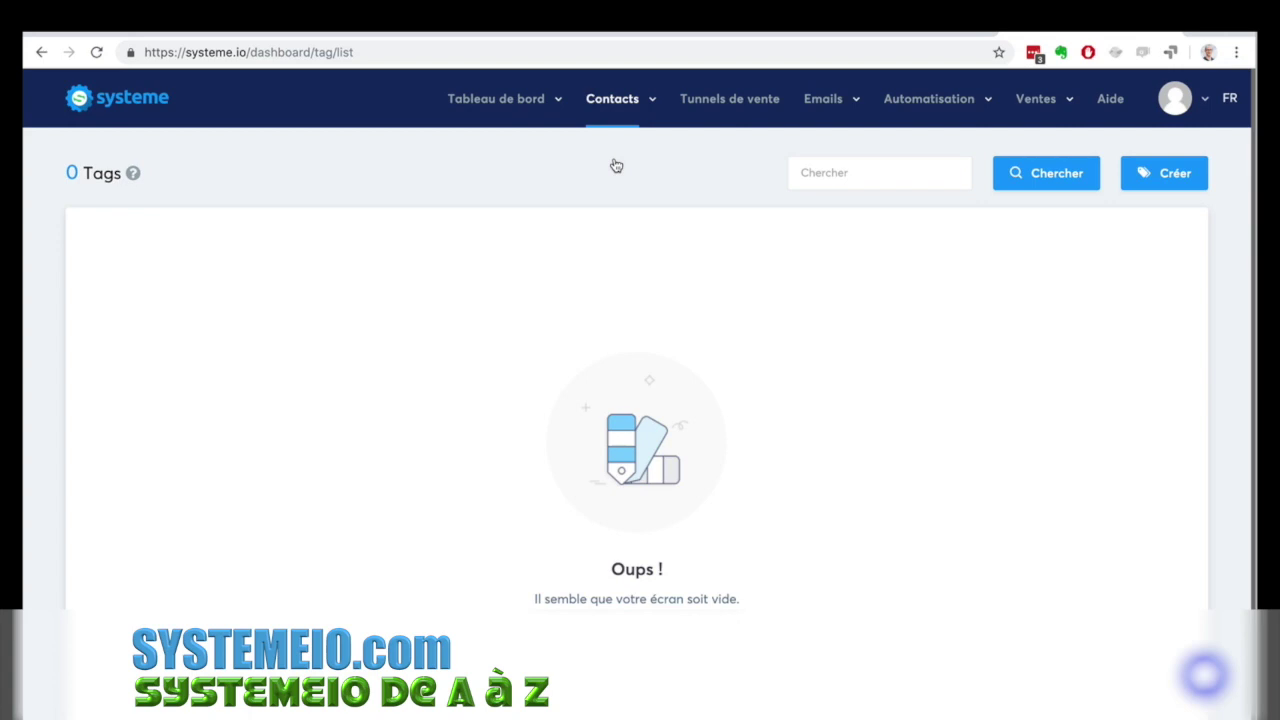
{"action": "left_click", "coordinate": [758, 104]}
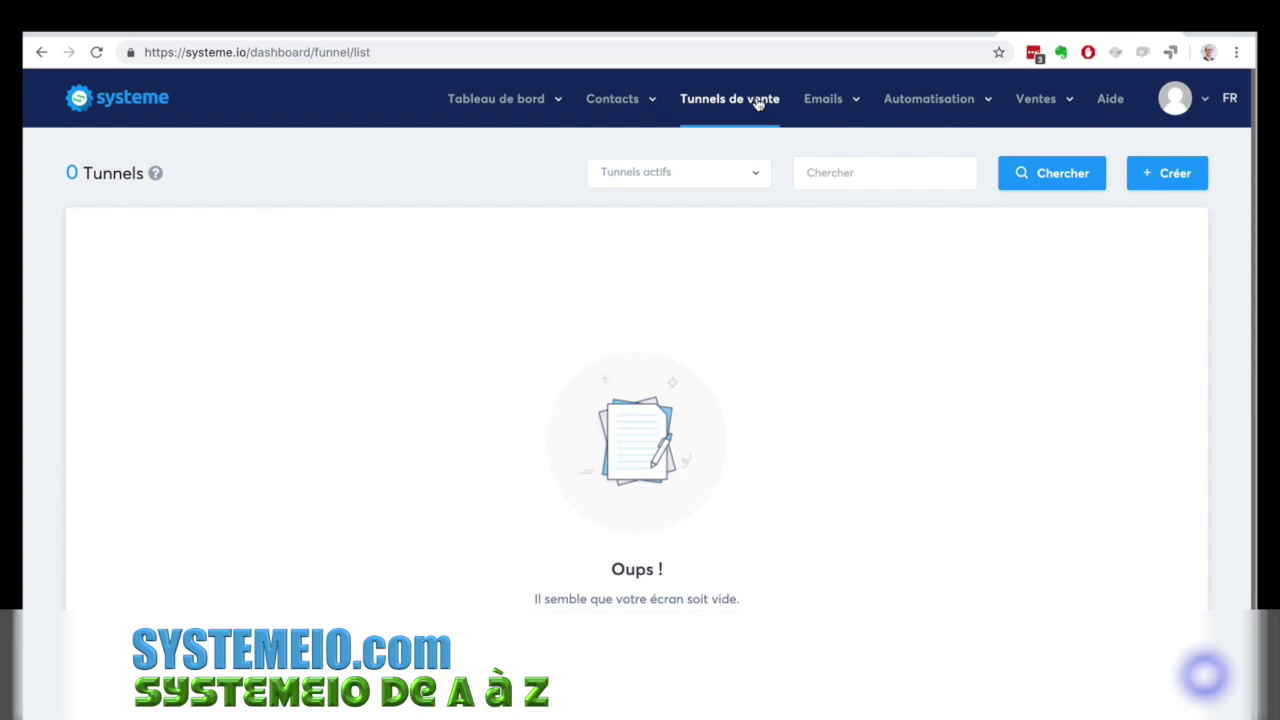
Open the email statistics and look over the charts for sent emails, opens, spam and bounces.
{"action": "mouse_move", "coordinate": [824, 106]}
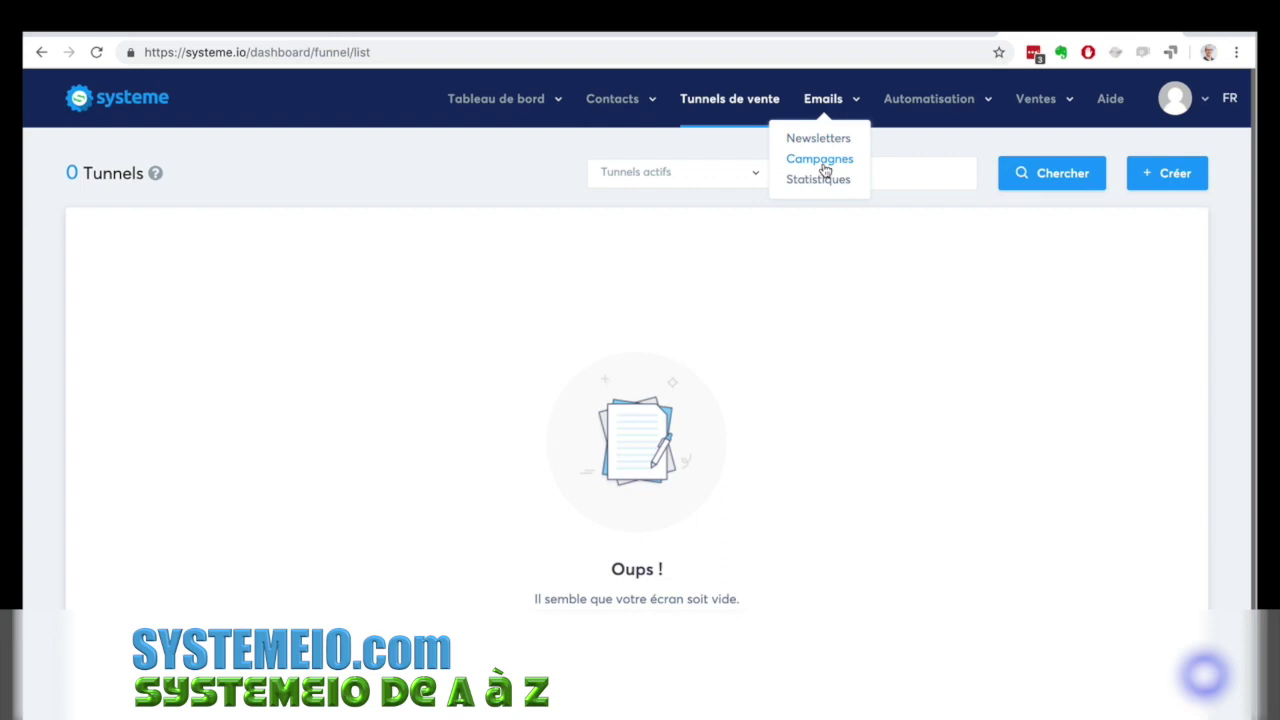
{"action": "left_click", "coordinate": [818, 180]}
{"action": "scroll", "coordinate": [167, 286], "scroll_direction": "down", "scroll_amount": 3}
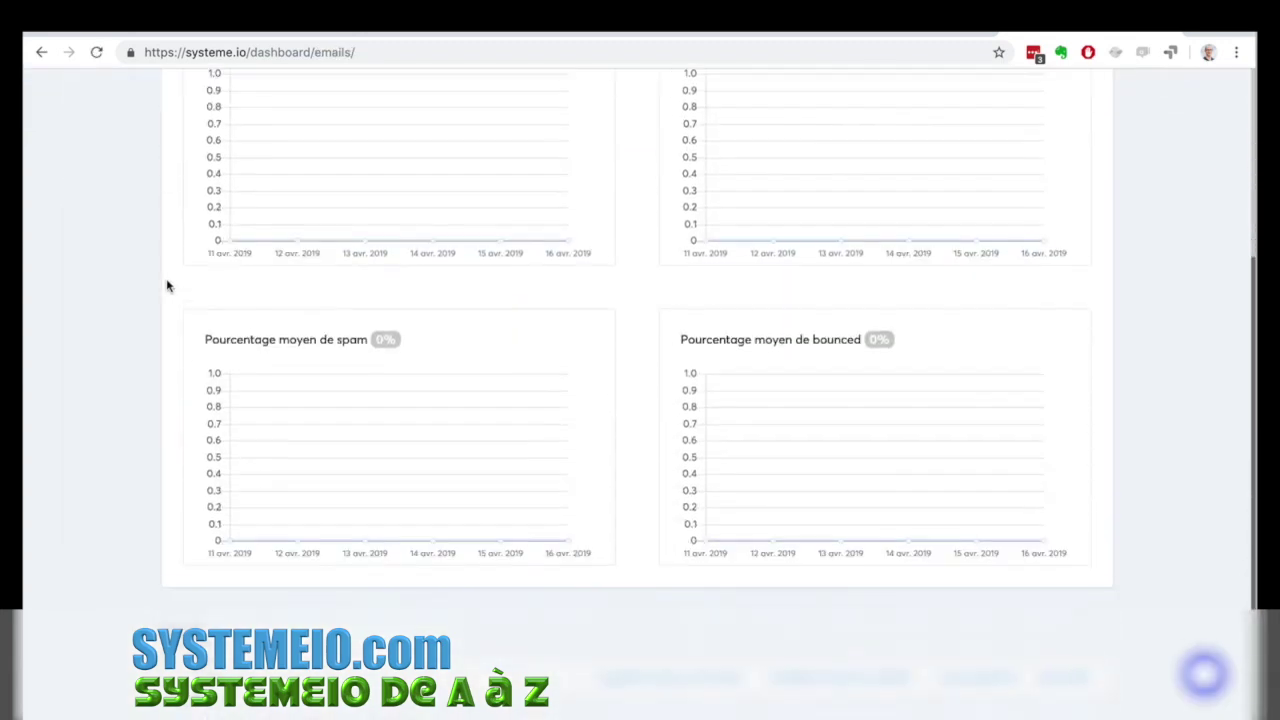
{"action": "scroll", "coordinate": [167, 286], "scroll_direction": "up", "scroll_amount": 3}
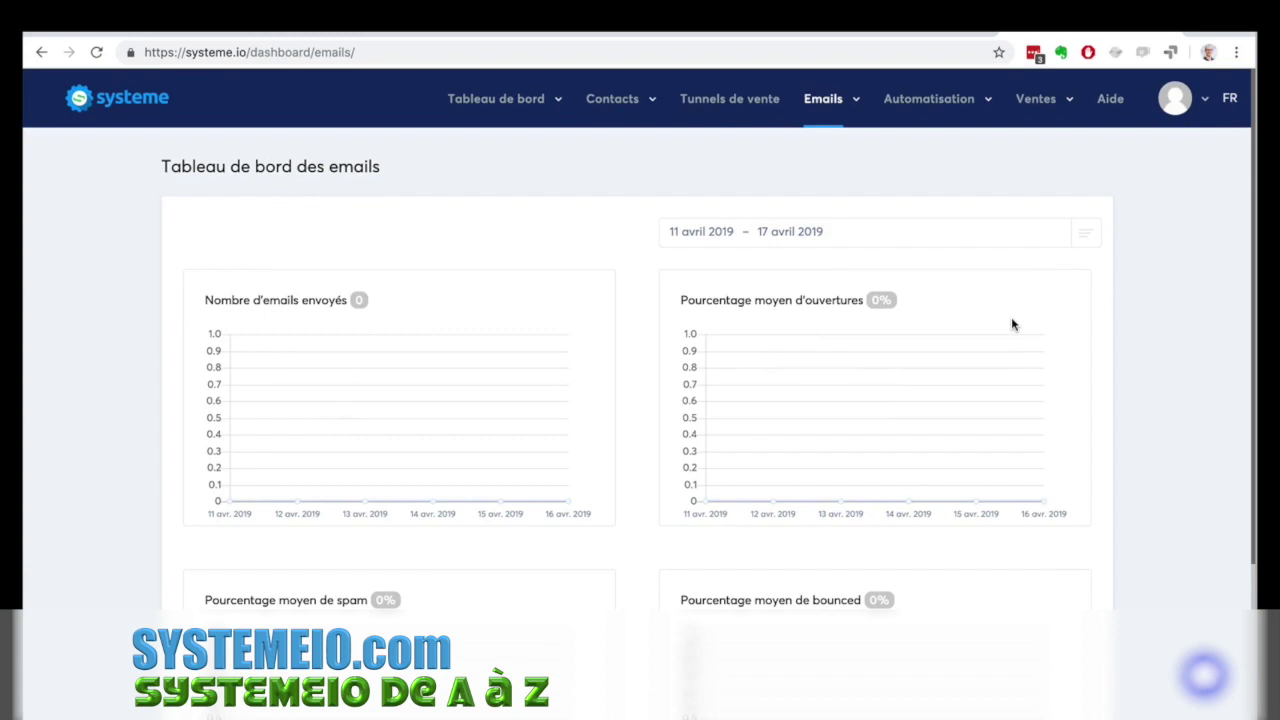
View the list of automation rules and the workflow editor's list.
{"action": "mouse_move", "coordinate": [958, 118]}
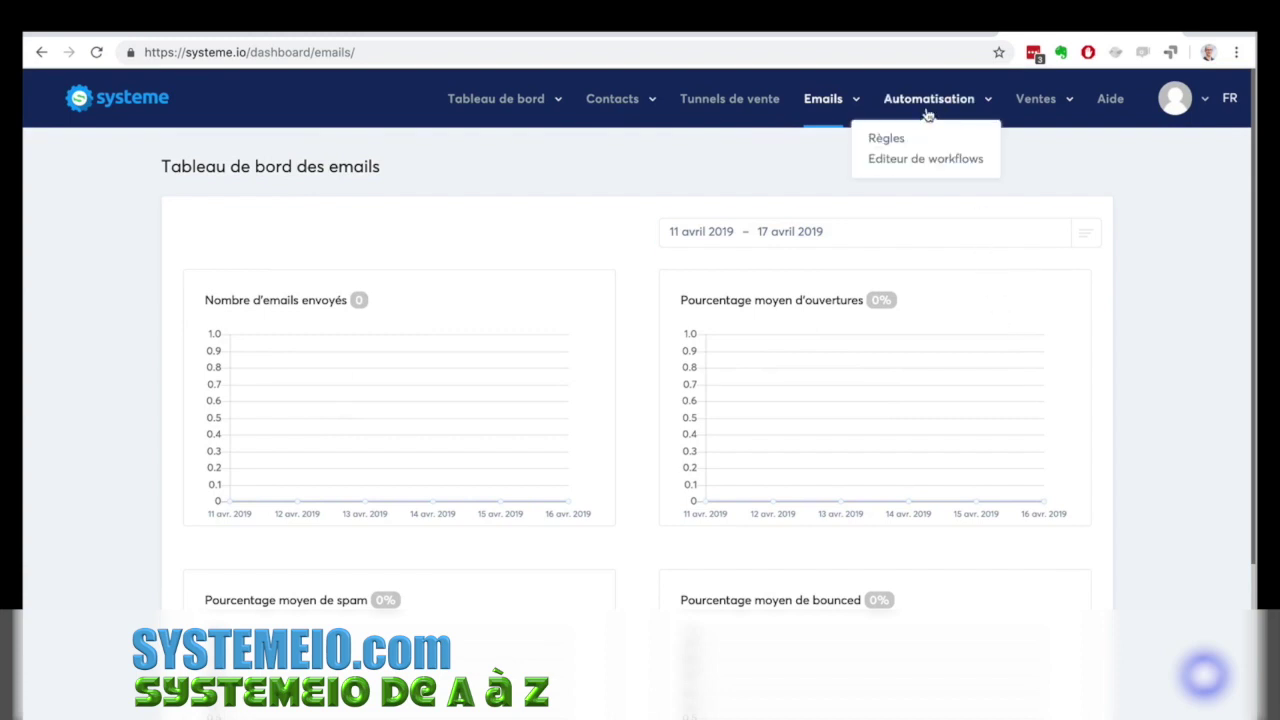
{"action": "left_click", "coordinate": [884, 138]}
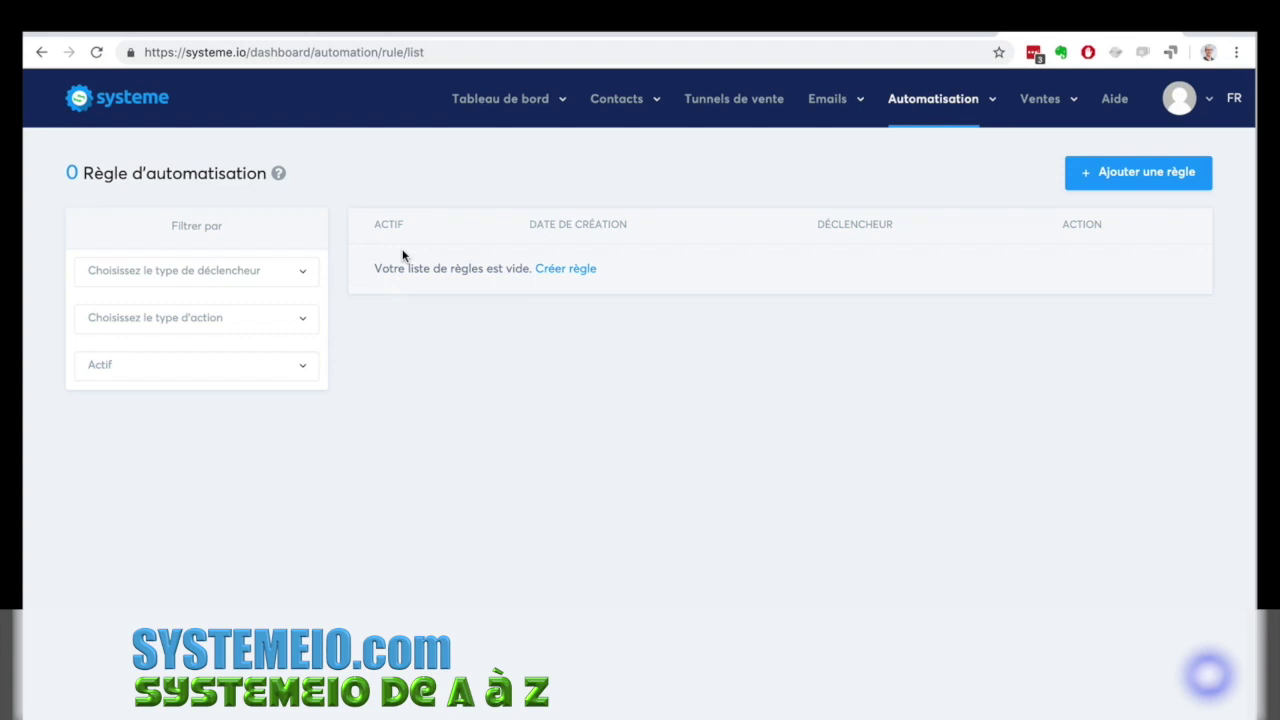
{"action": "mouse_move", "coordinate": [950, 103]}
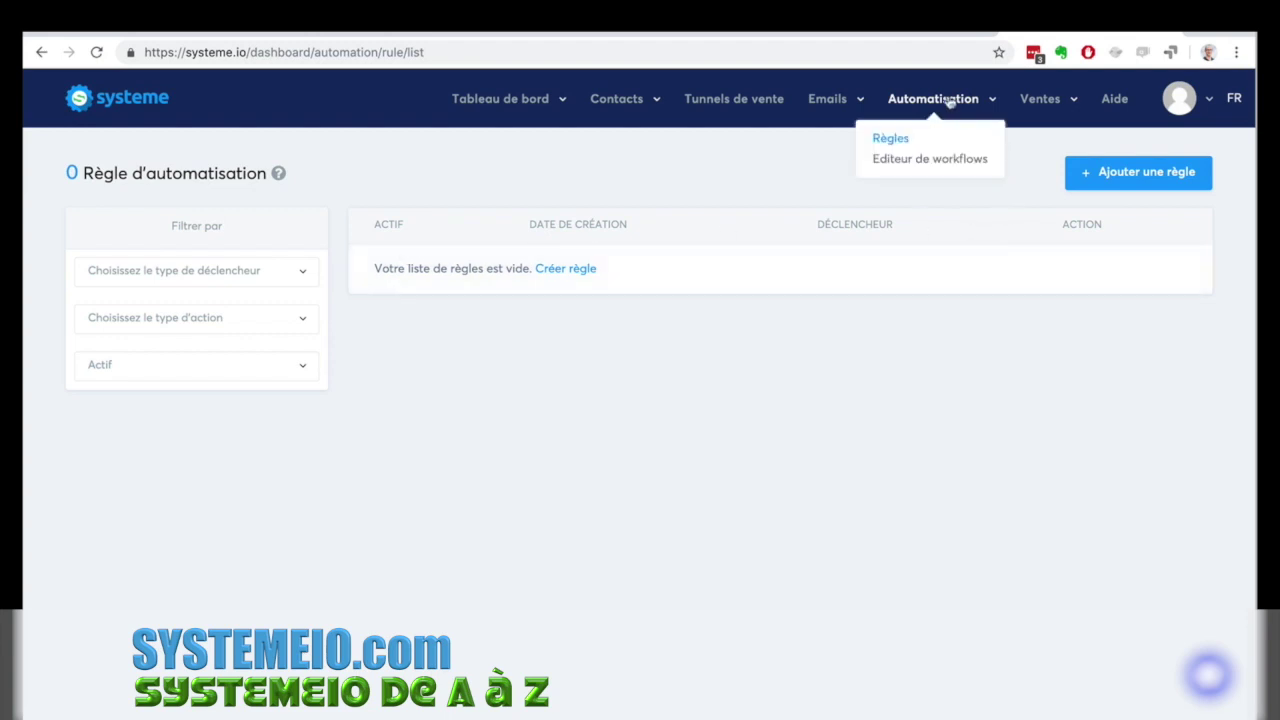
{"action": "left_click", "coordinate": [930, 160]}
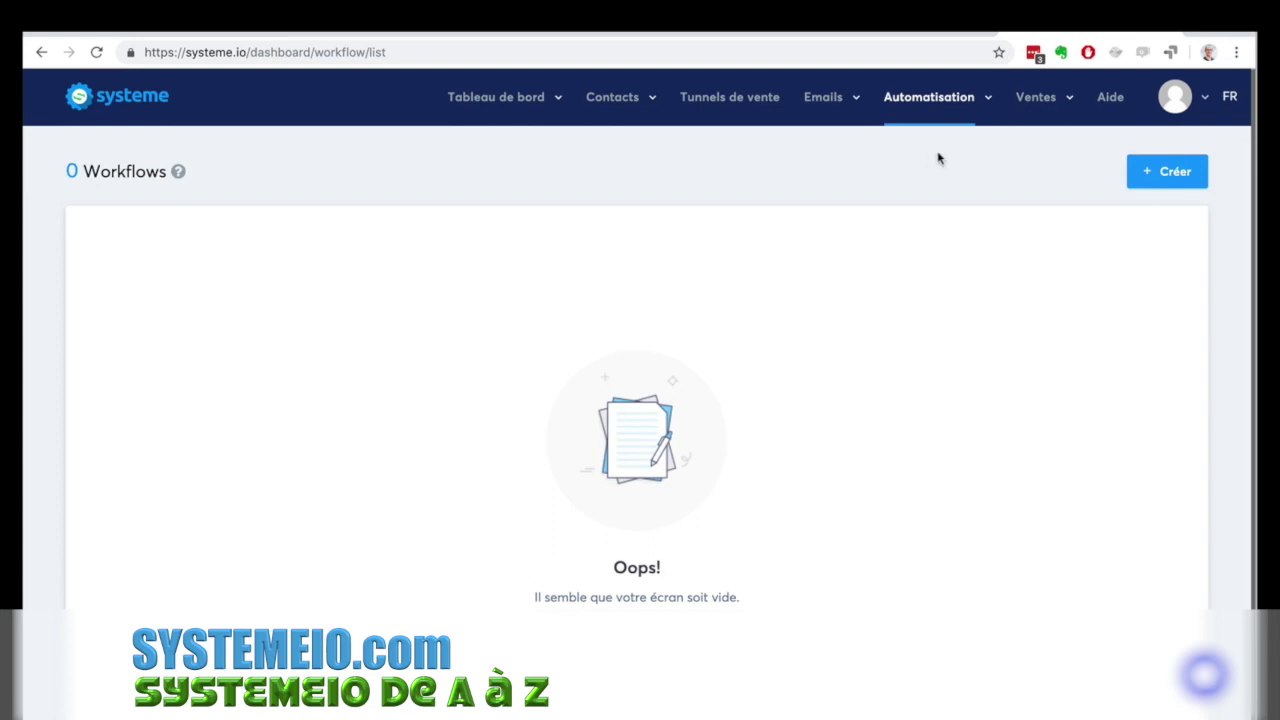
View the sales pages for products (Produits), discount coupons (Bons de réduction) and orders (Commandes).
{"action": "mouse_move", "coordinate": [1052, 96]}
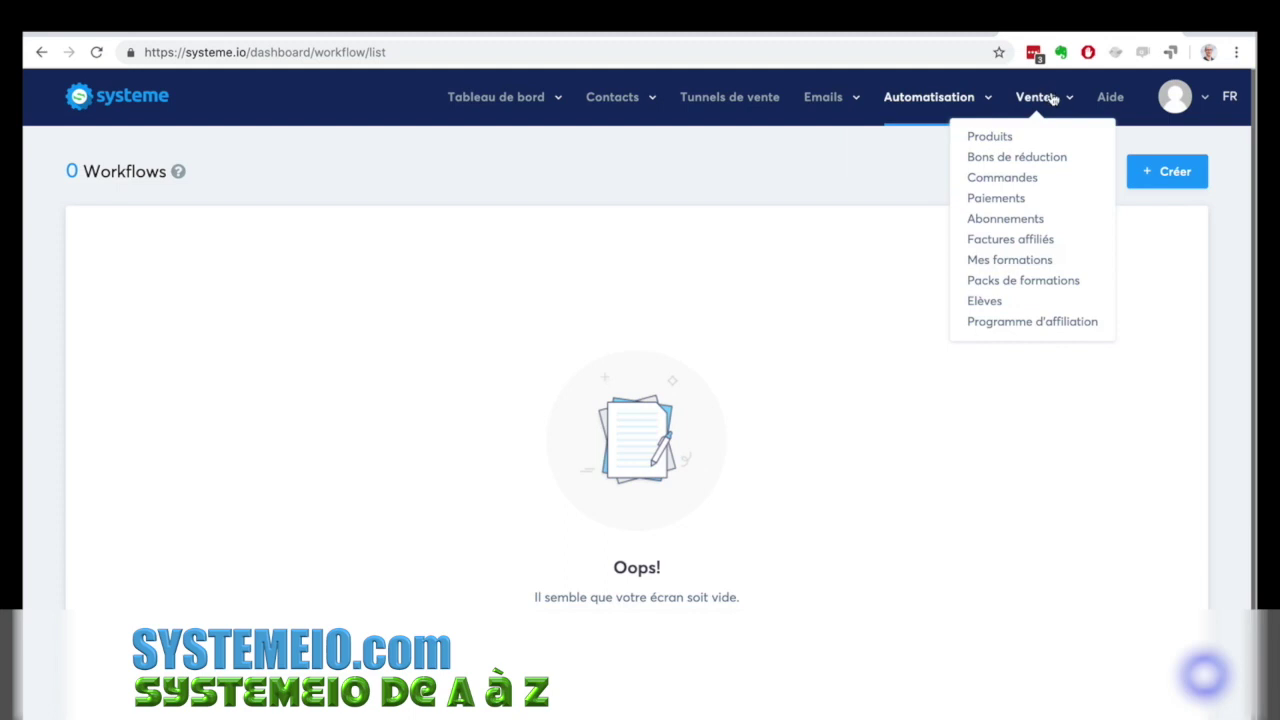
{"action": "left_click", "coordinate": [990, 137]}
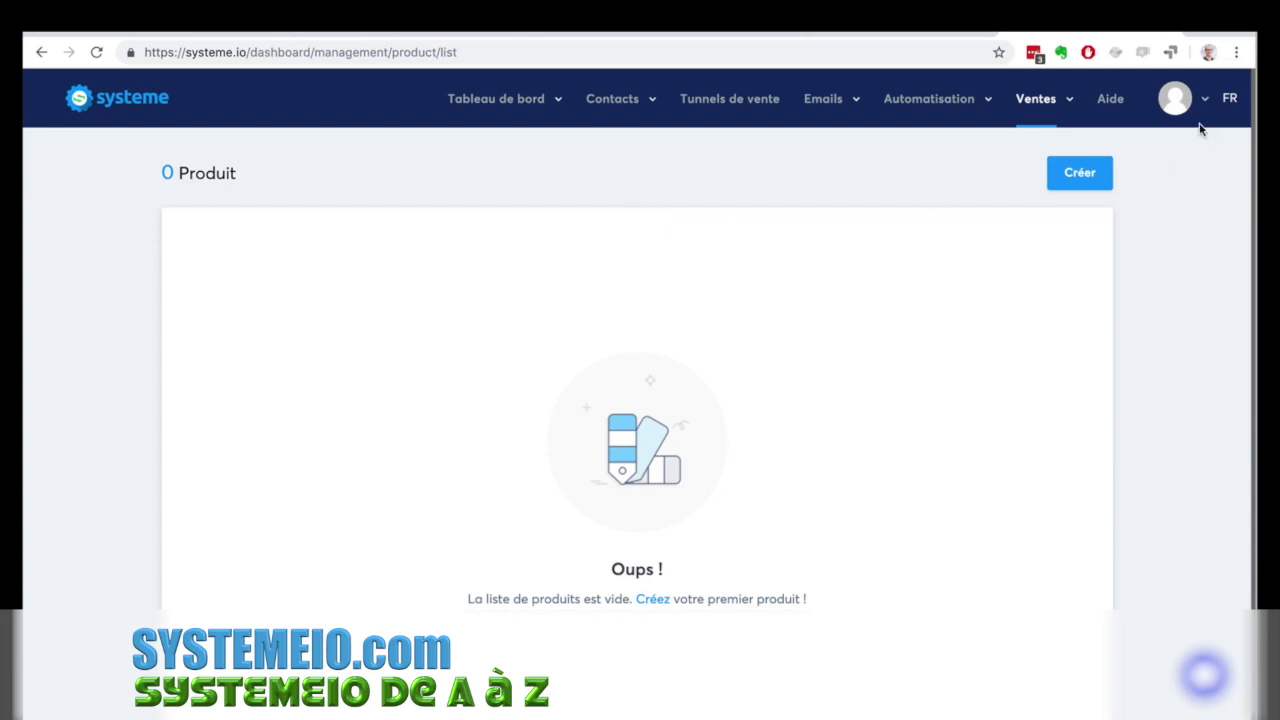
{"action": "mouse_move", "coordinate": [1056, 113]}
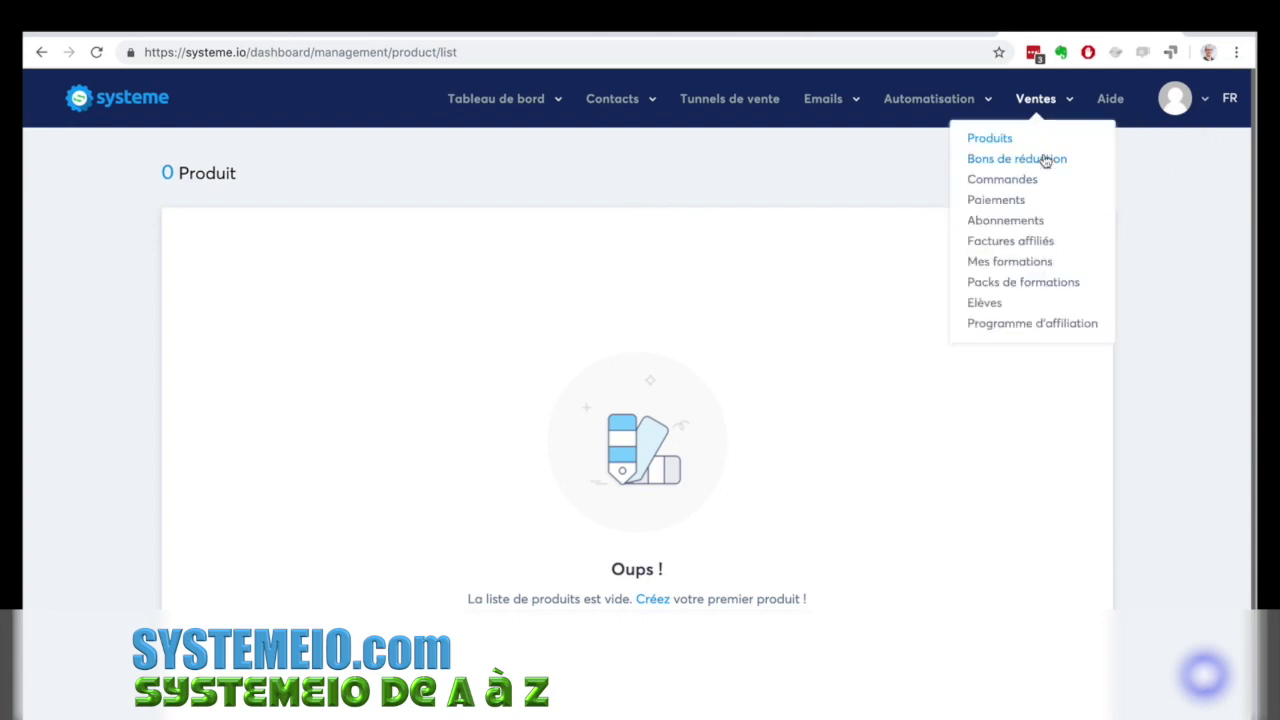
{"action": "left_click", "coordinate": [1045, 161]}
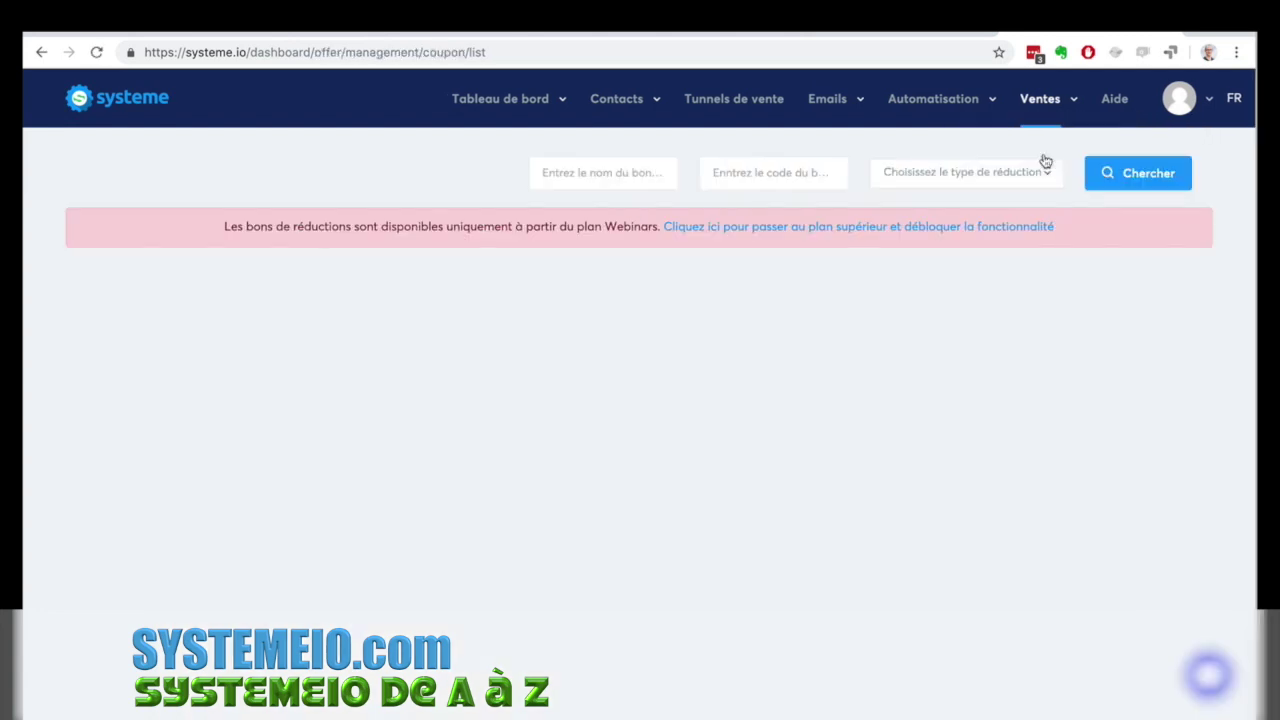
{"action": "mouse_move", "coordinate": [1040, 135]}
{"action": "left_click", "coordinate": [1023, 178]}
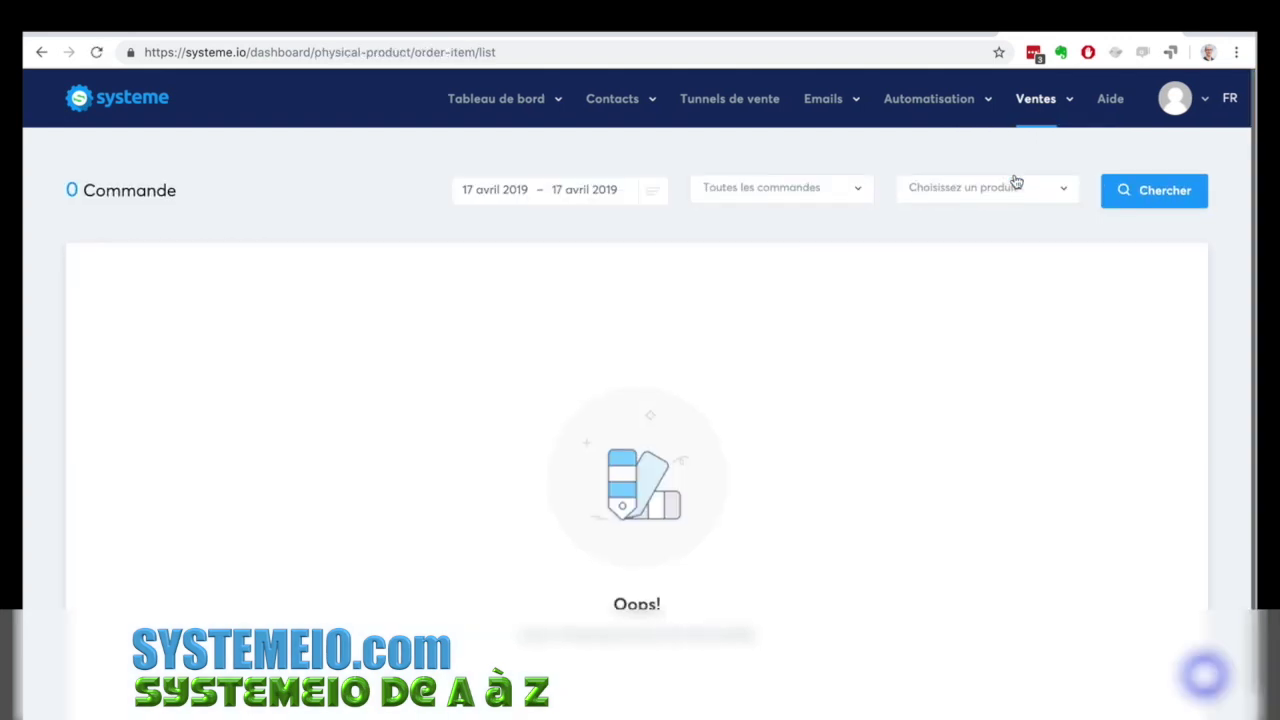
View the sales pages for payments (Paiements), subscriptions (Abonnements) and affiliate invoices (Factures affiliés).
{"action": "mouse_move", "coordinate": [1029, 114]}
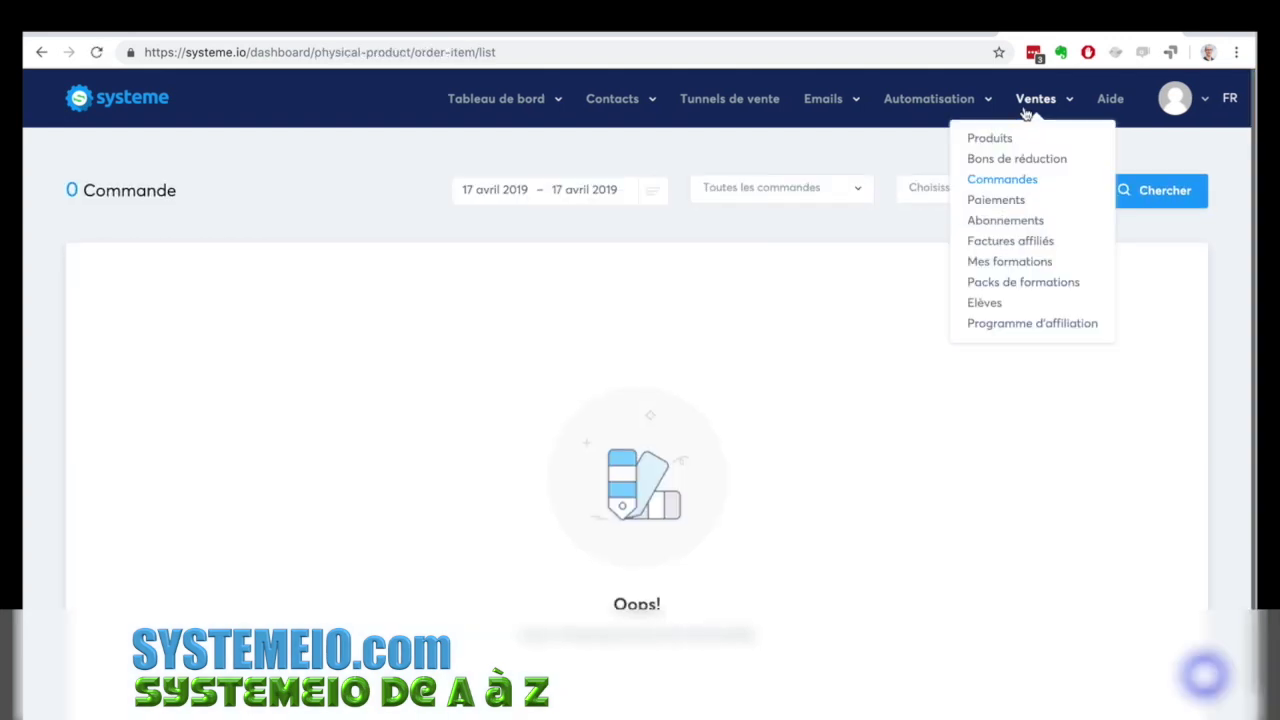
{"action": "left_click", "coordinate": [1003, 199]}
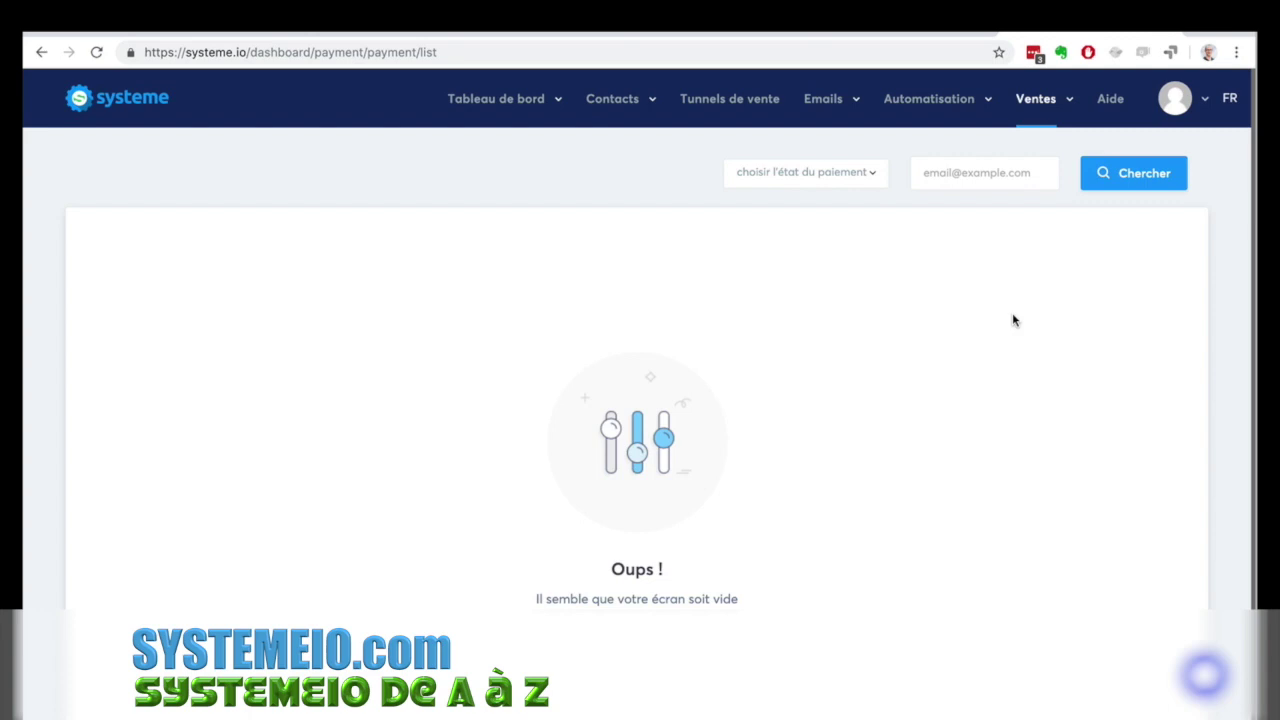
{"action": "left_click", "coordinate": [1038, 104]}
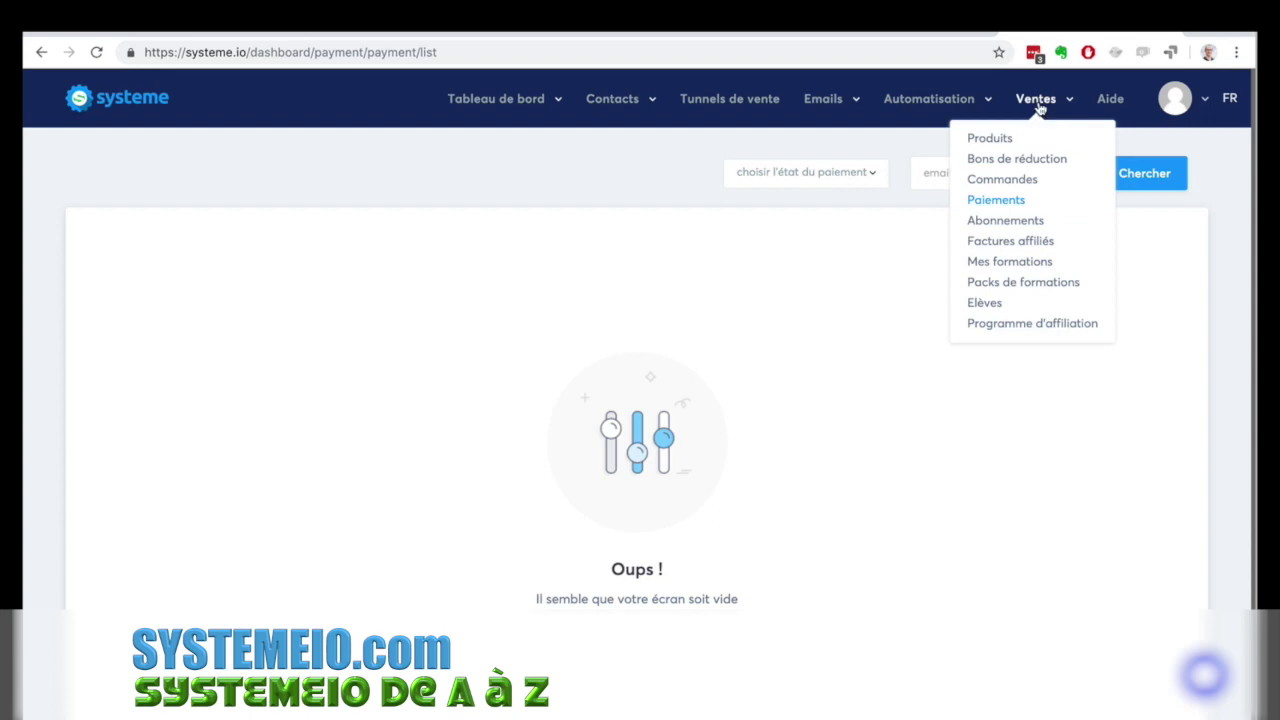
{"action": "left_click", "coordinate": [1006, 222]}
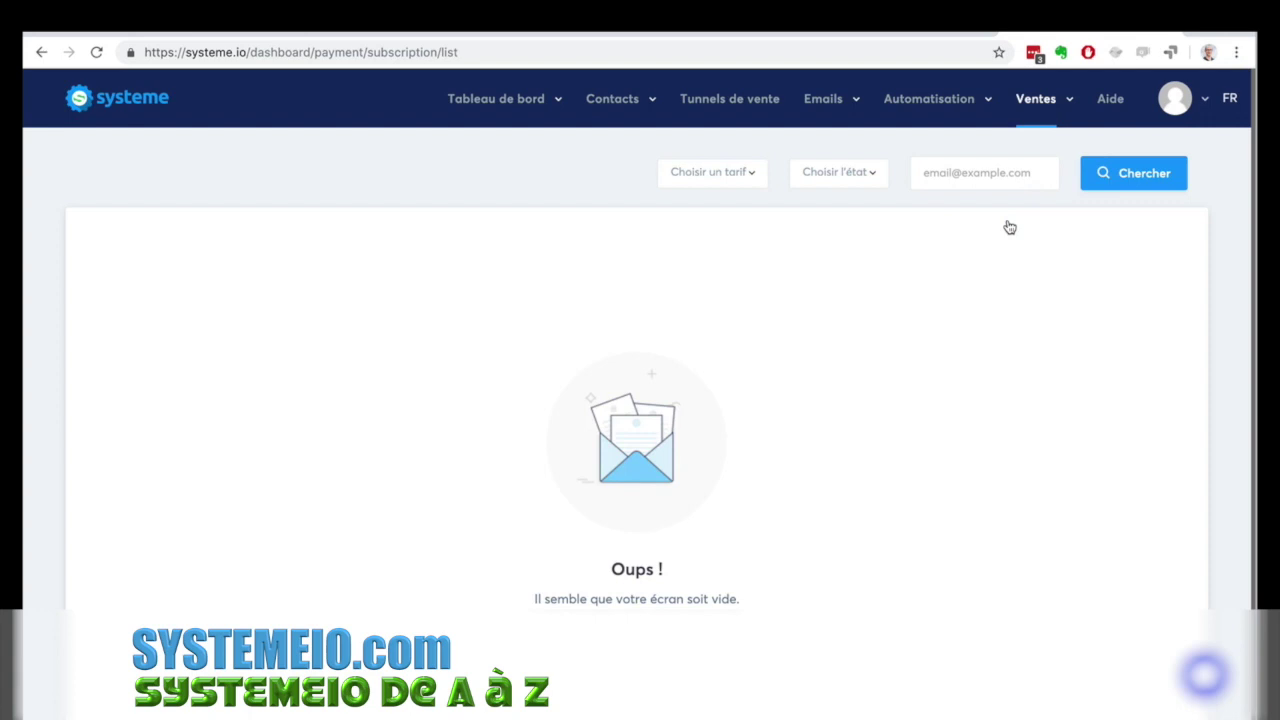
{"action": "left_click", "coordinate": [1027, 110]}
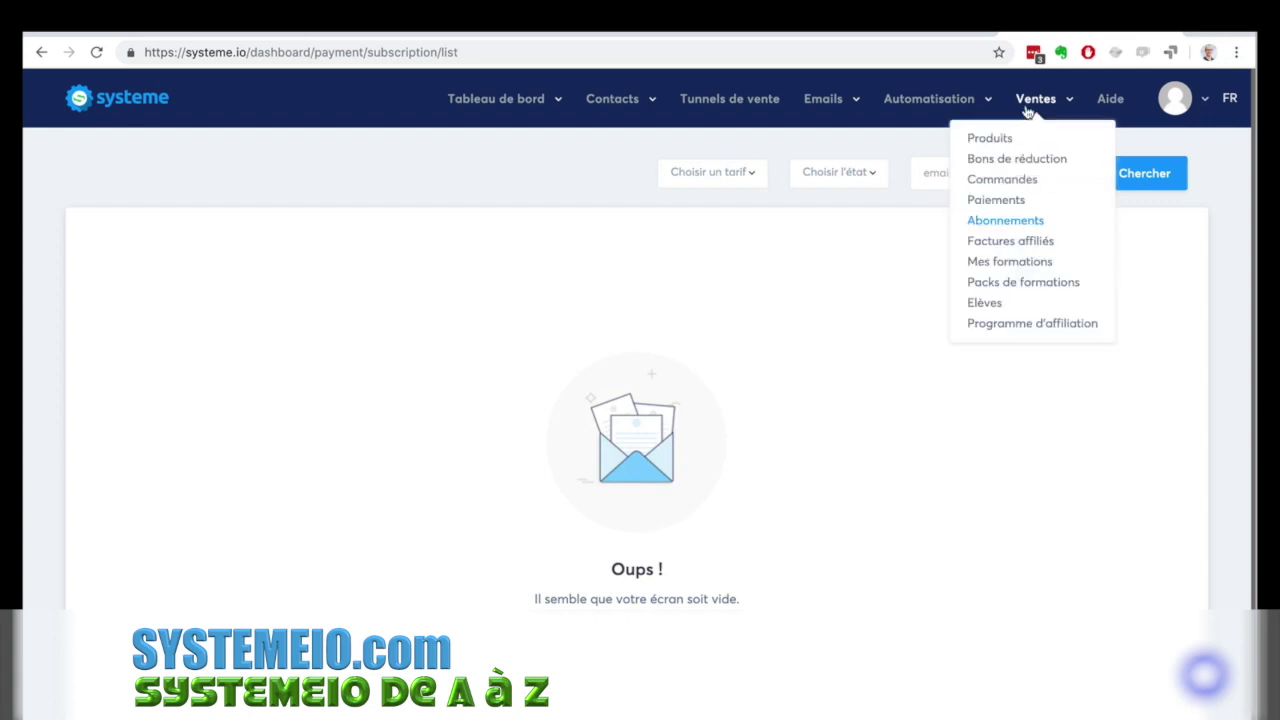
{"action": "left_click", "coordinate": [1027, 243]}
View the sales pages for courses (Mes formations), course bundles (Packs de formations) and students (Elèves).
{"action": "left_click", "coordinate": [1036, 100]}
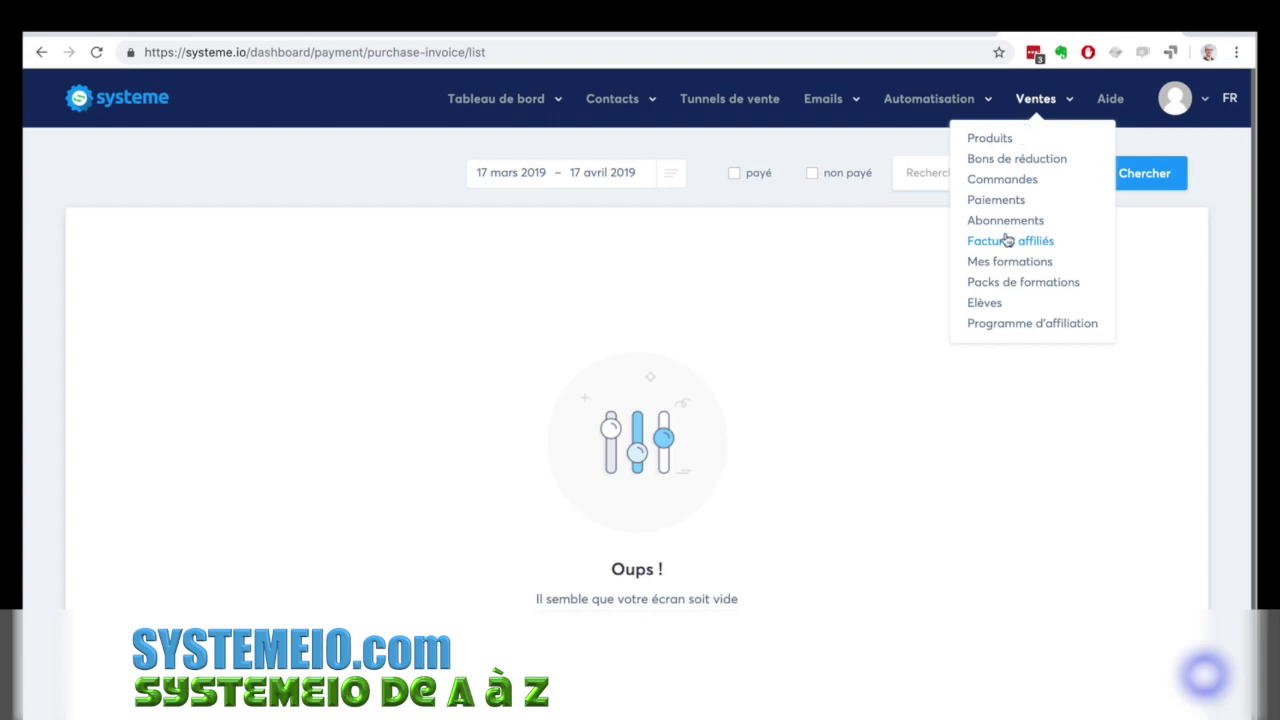
{"action": "left_click", "coordinate": [1006, 264]}
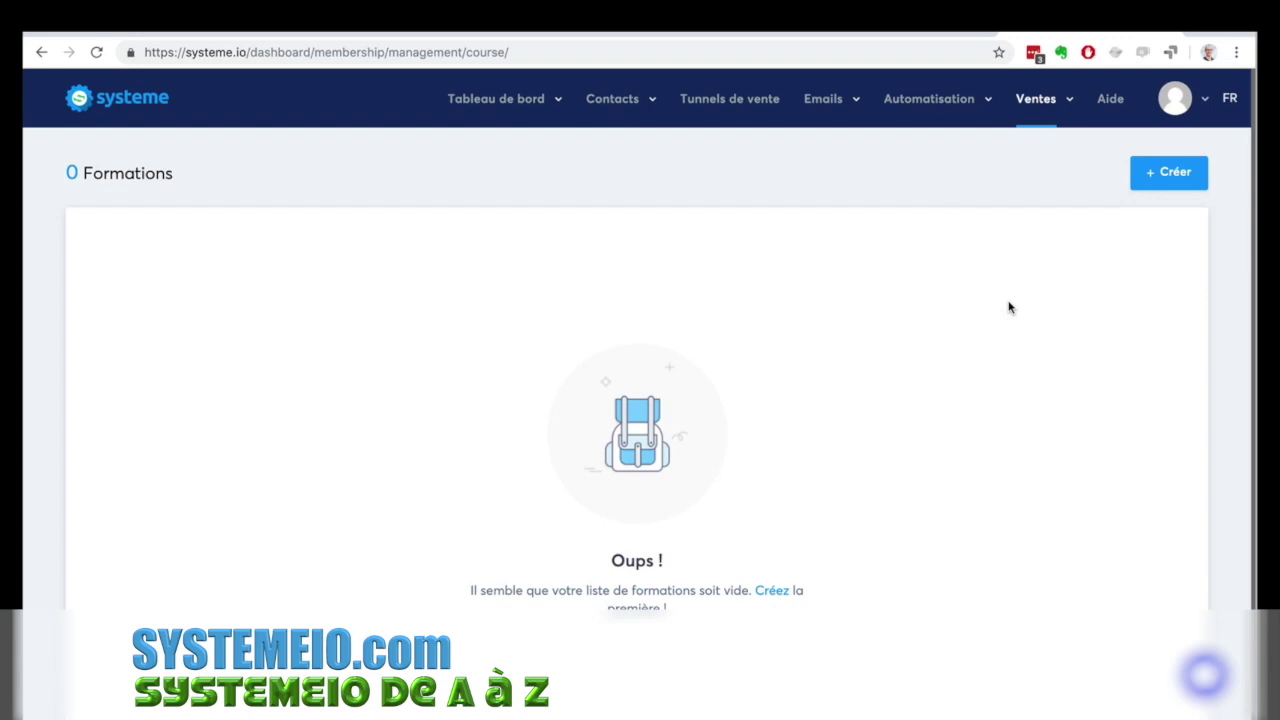
{"action": "mouse_move", "coordinate": [1040, 98]}
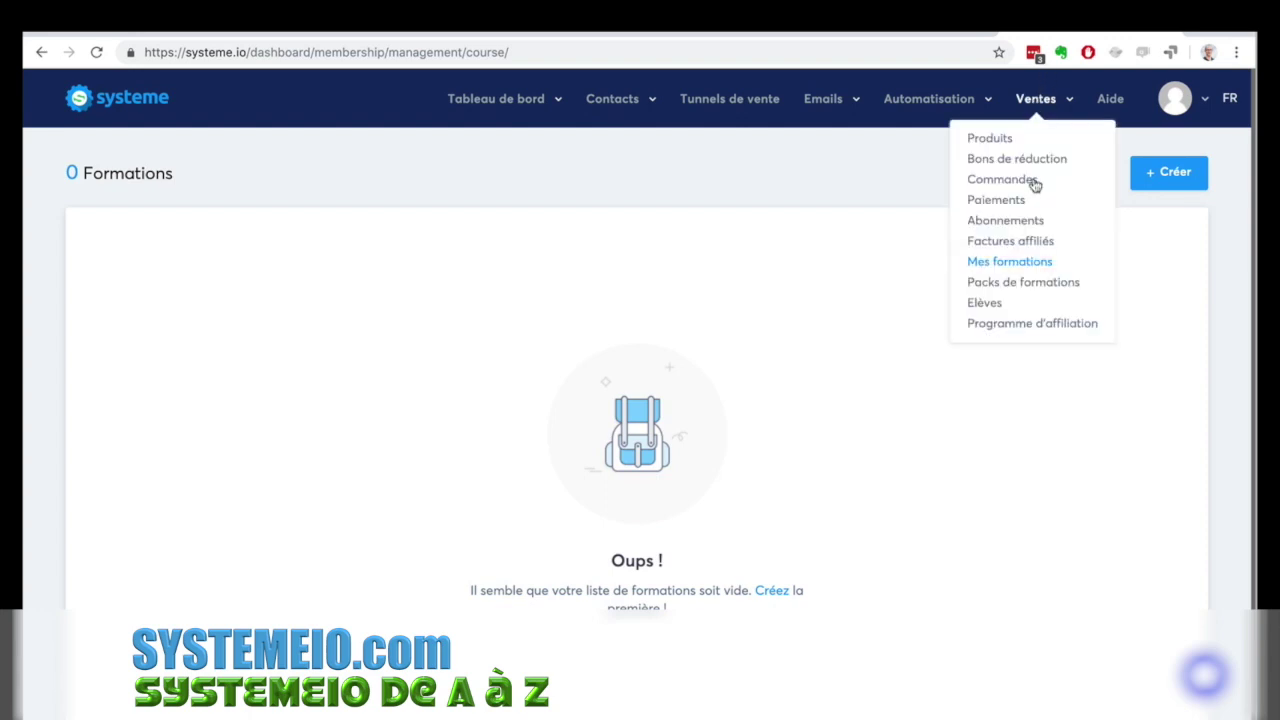
{"action": "left_click", "coordinate": [1021, 284]}
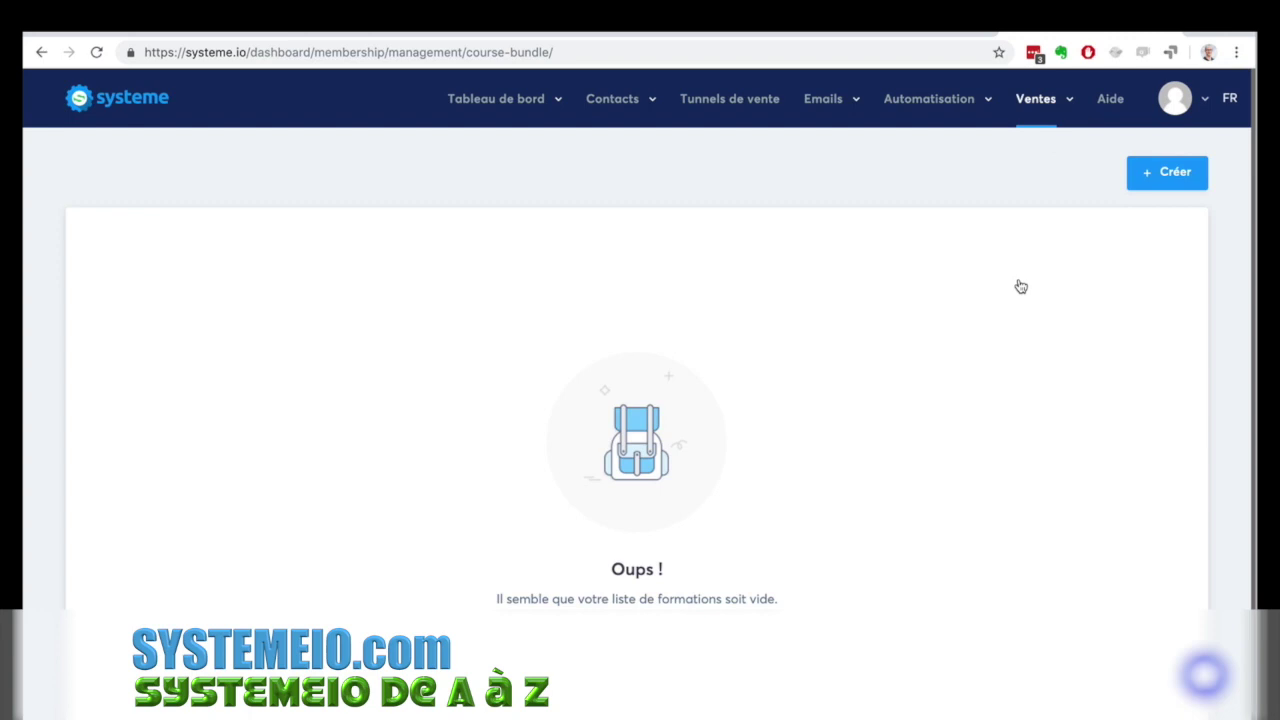
{"action": "mouse_move", "coordinate": [1024, 125]}
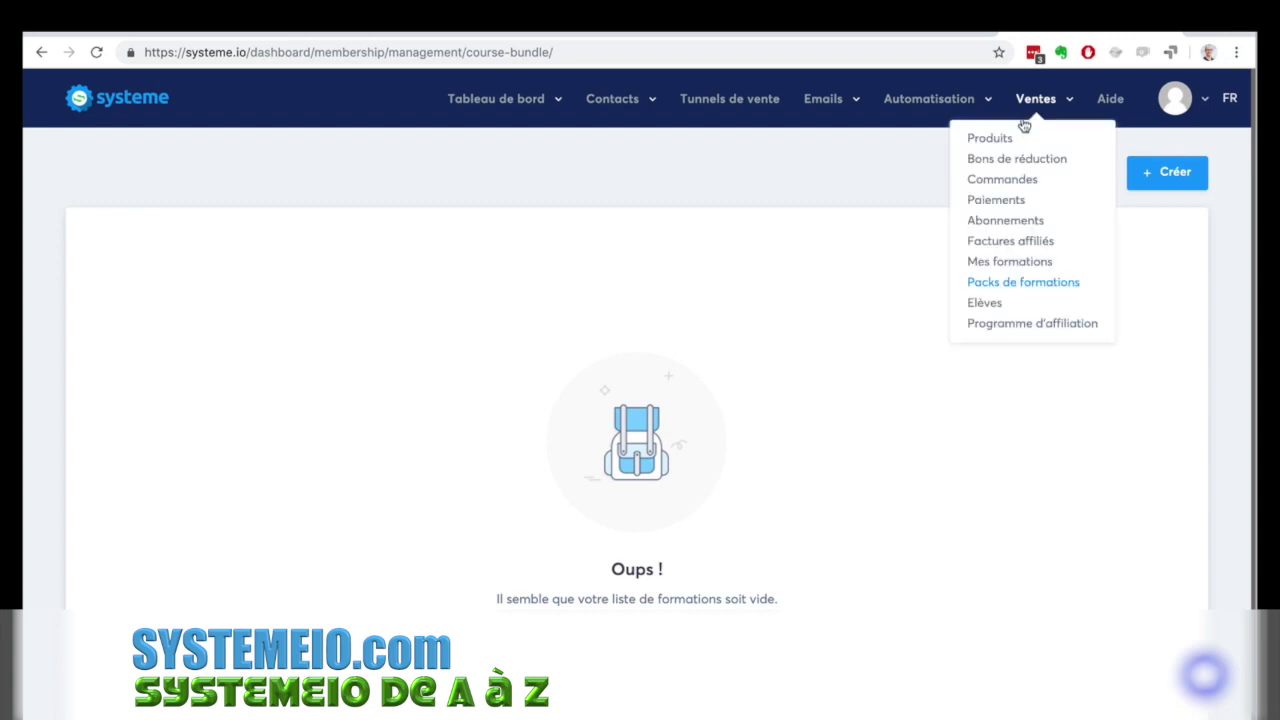
{"action": "left_click", "coordinate": [994, 306]}
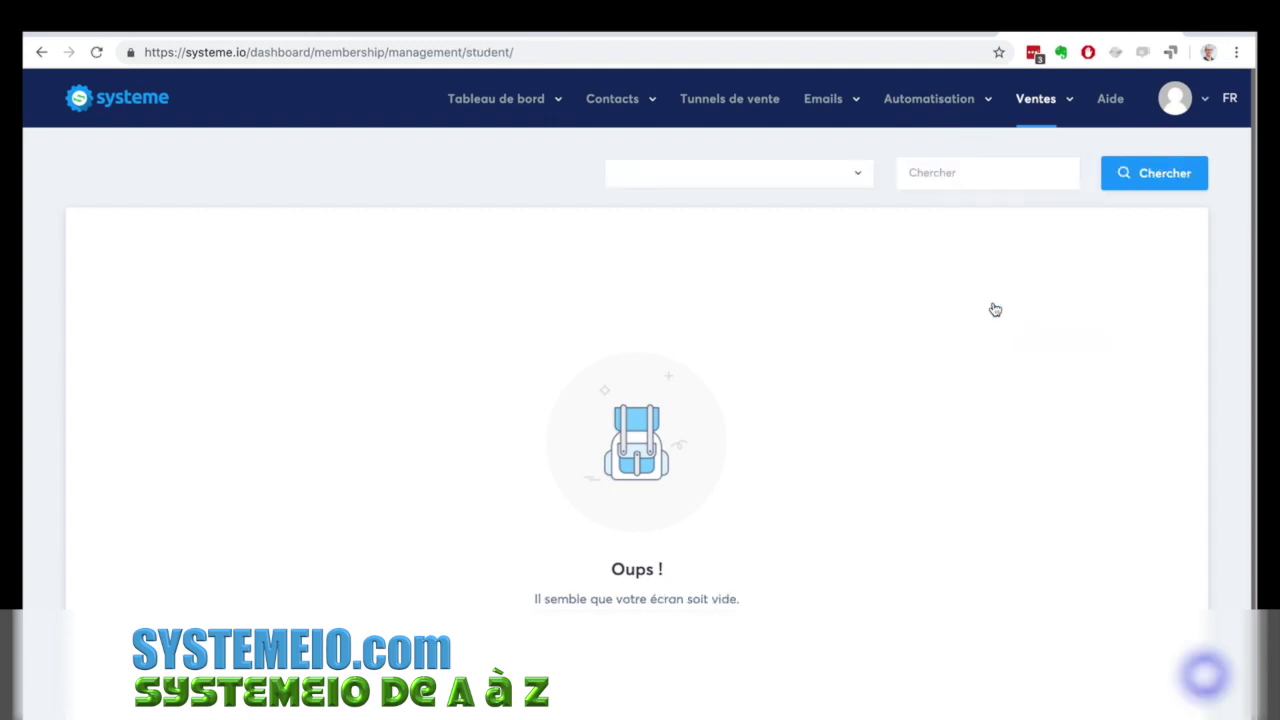
View the affiliate programme dashboard (Programme d'affiliation) in the sales section.
{"action": "mouse_move", "coordinate": [1035, 112]}
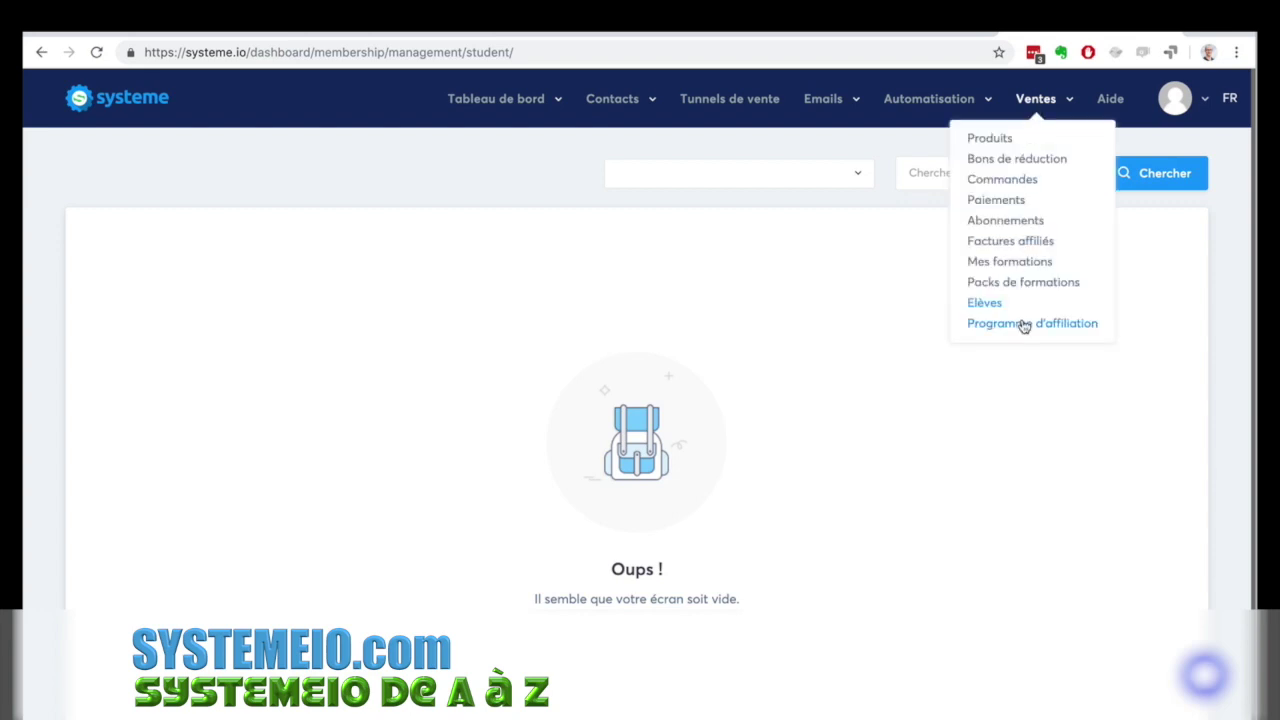
{"action": "left_click", "coordinate": [1024, 324]}
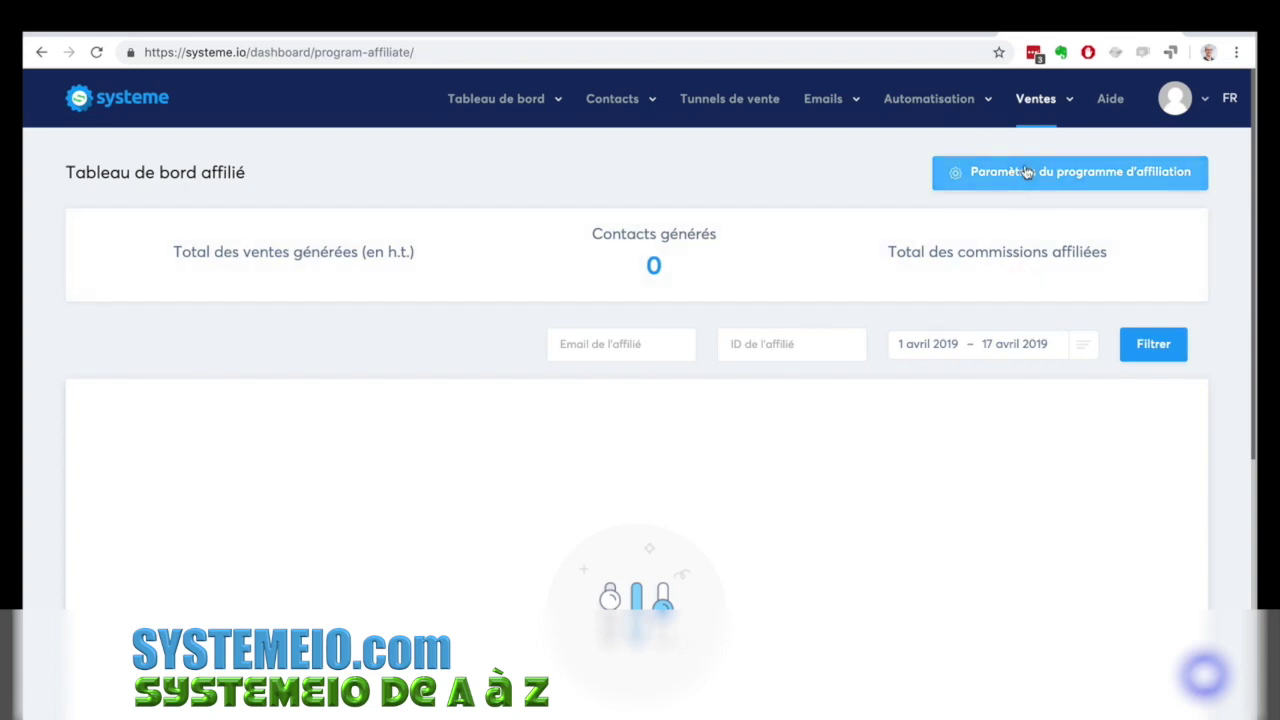
{"action": "mouse_move", "coordinate": [1195, 100]}
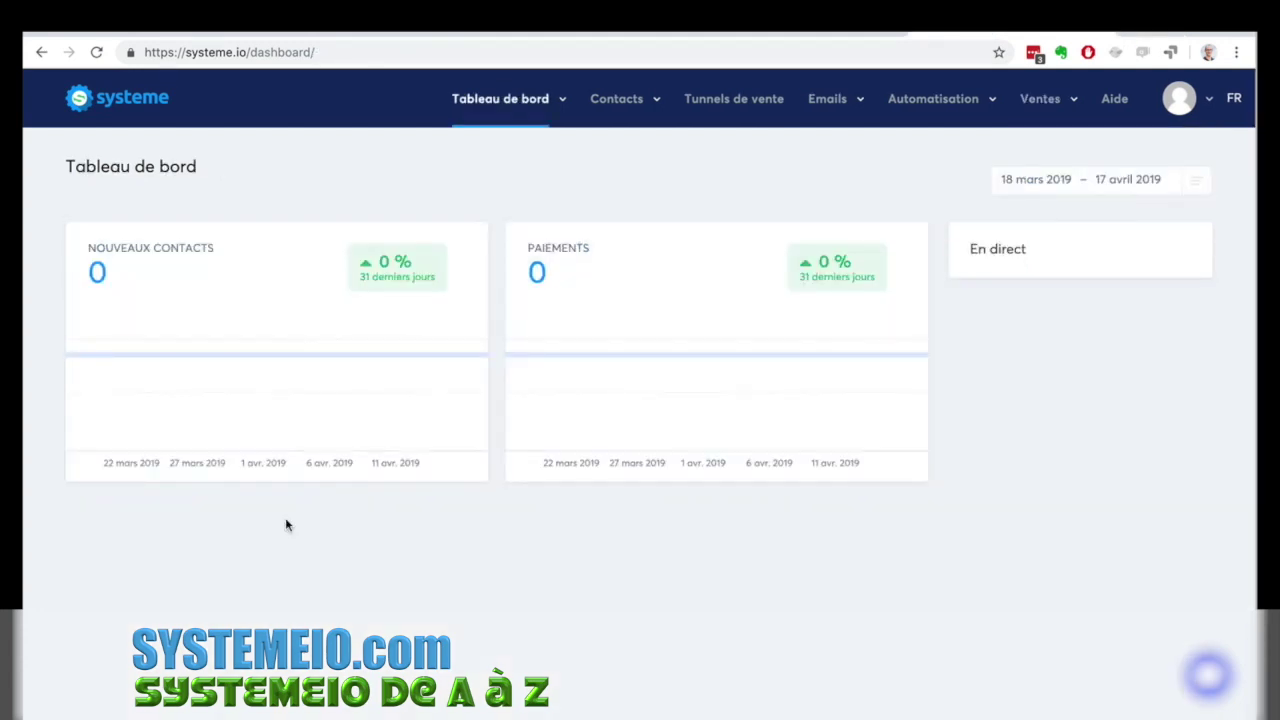
Create a new contact tag named Prospects-Youtube in the tag management page.
{"action": "mouse_move", "coordinate": [617, 114]}
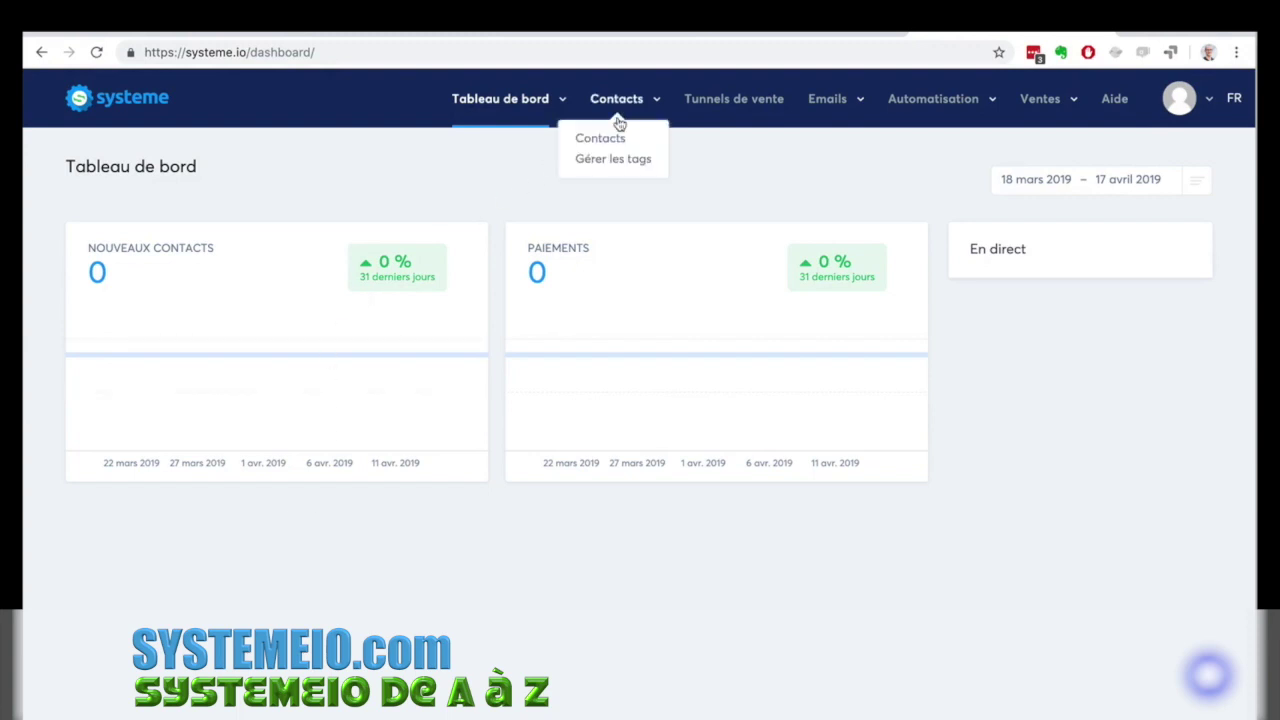
{"action": "left_click", "coordinate": [613, 159]}
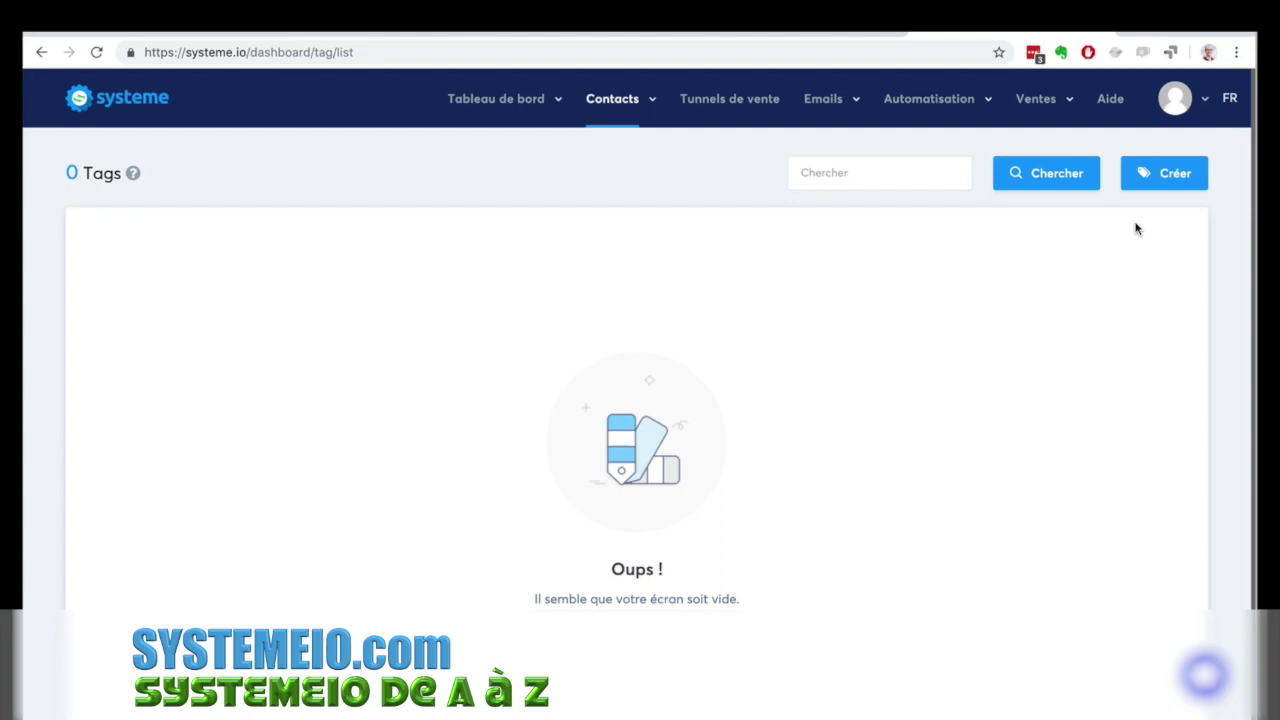
{"action": "left_click", "coordinate": [1160, 175]}
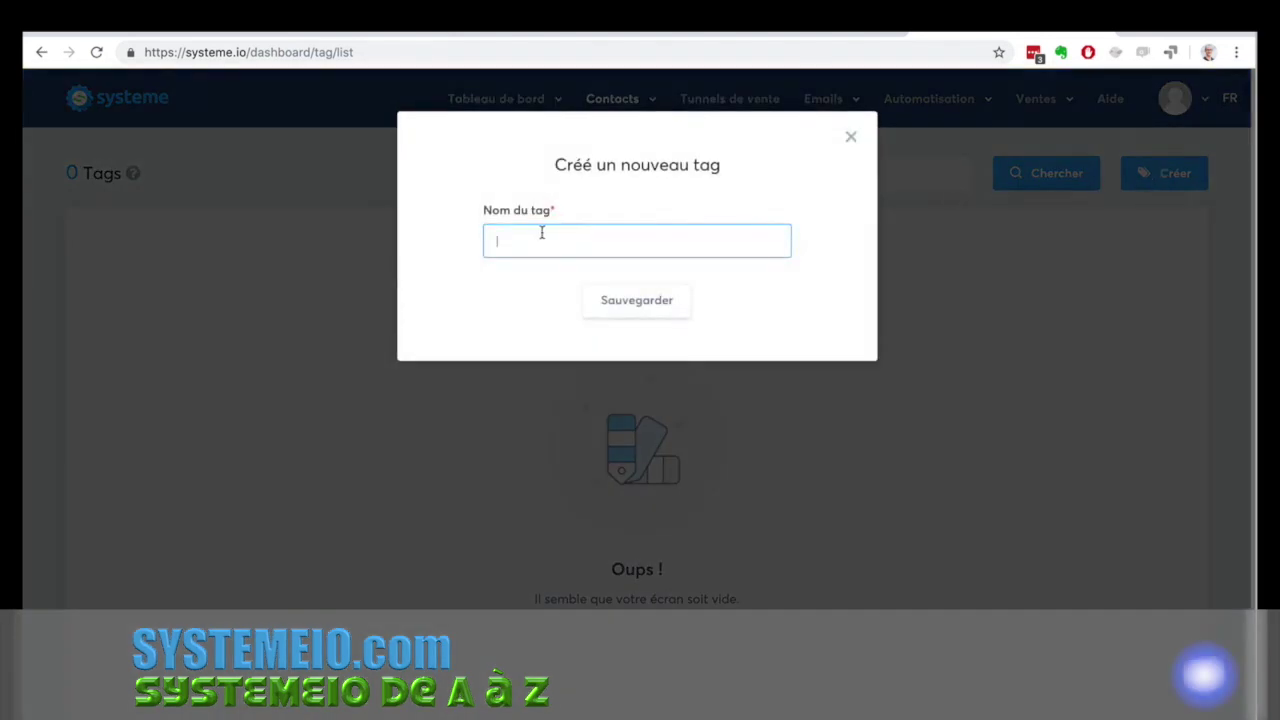
{"action": "type", "text": "Prospects"}
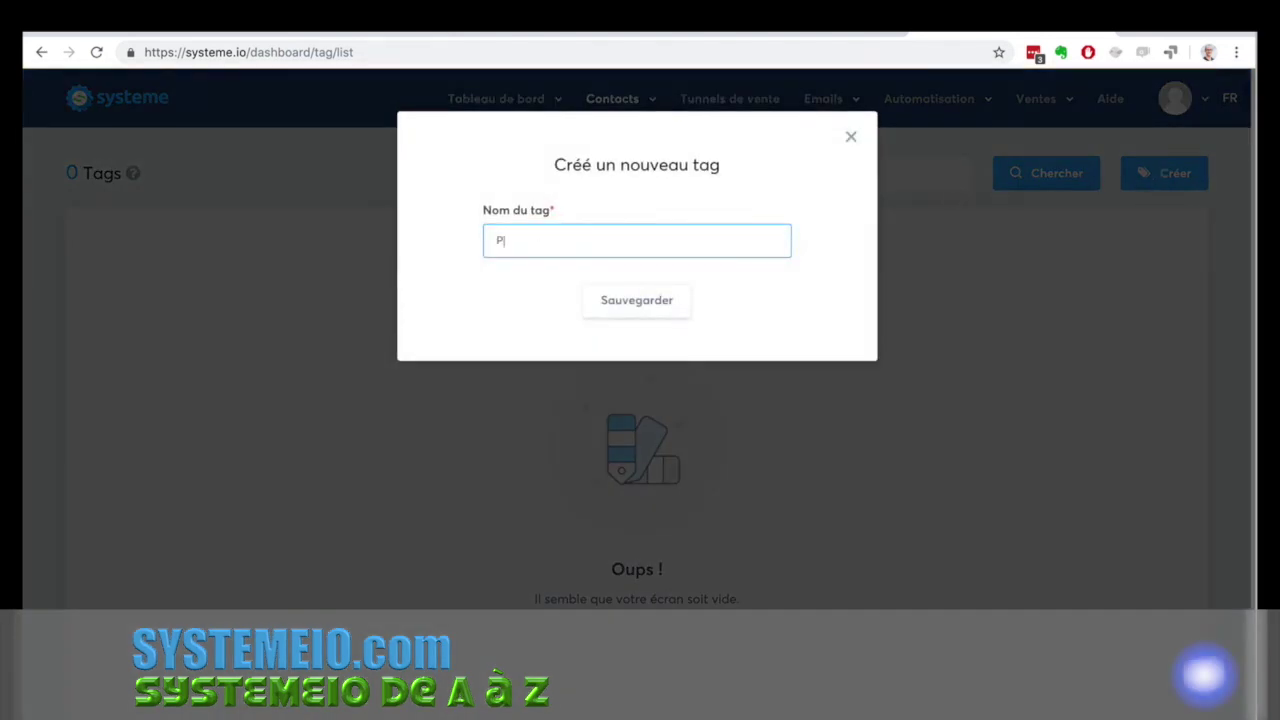
{"action": "type", "text": "-Youtube"}
{"action": "left_click", "coordinate": [622, 300]}
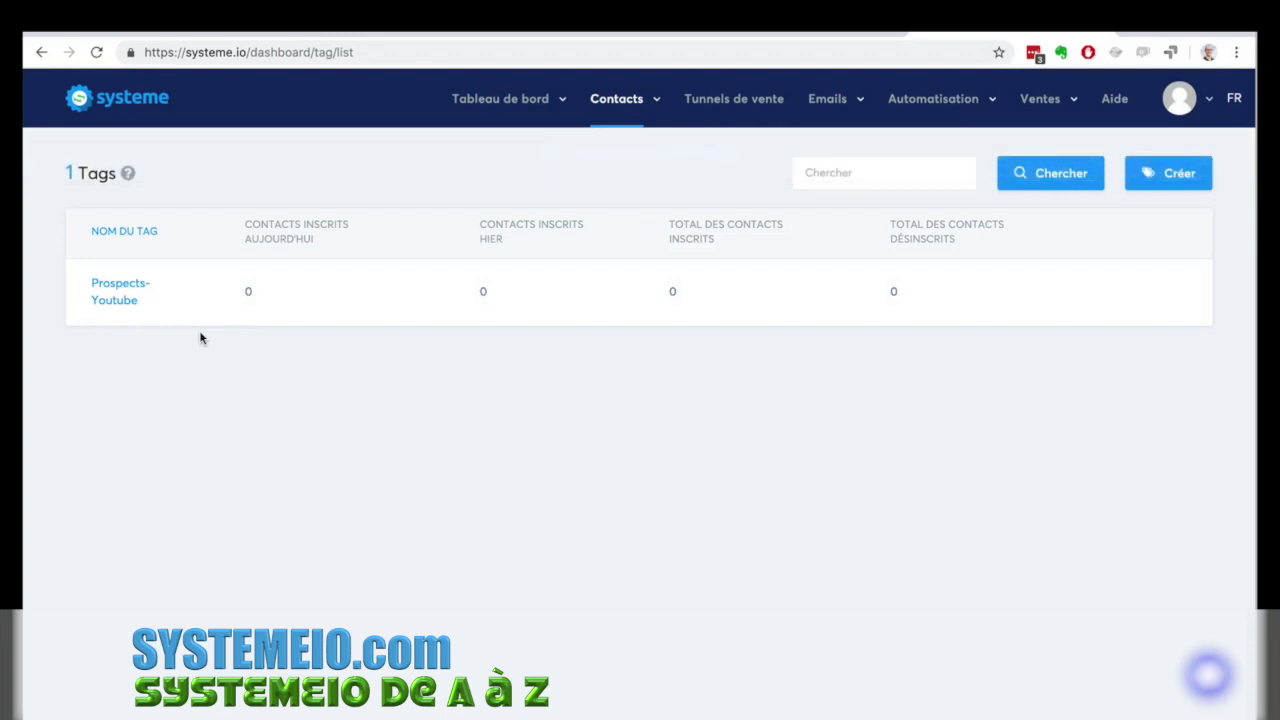
Create a second contact tag named Contacts.
{"action": "left_click", "coordinate": [1168, 173]}
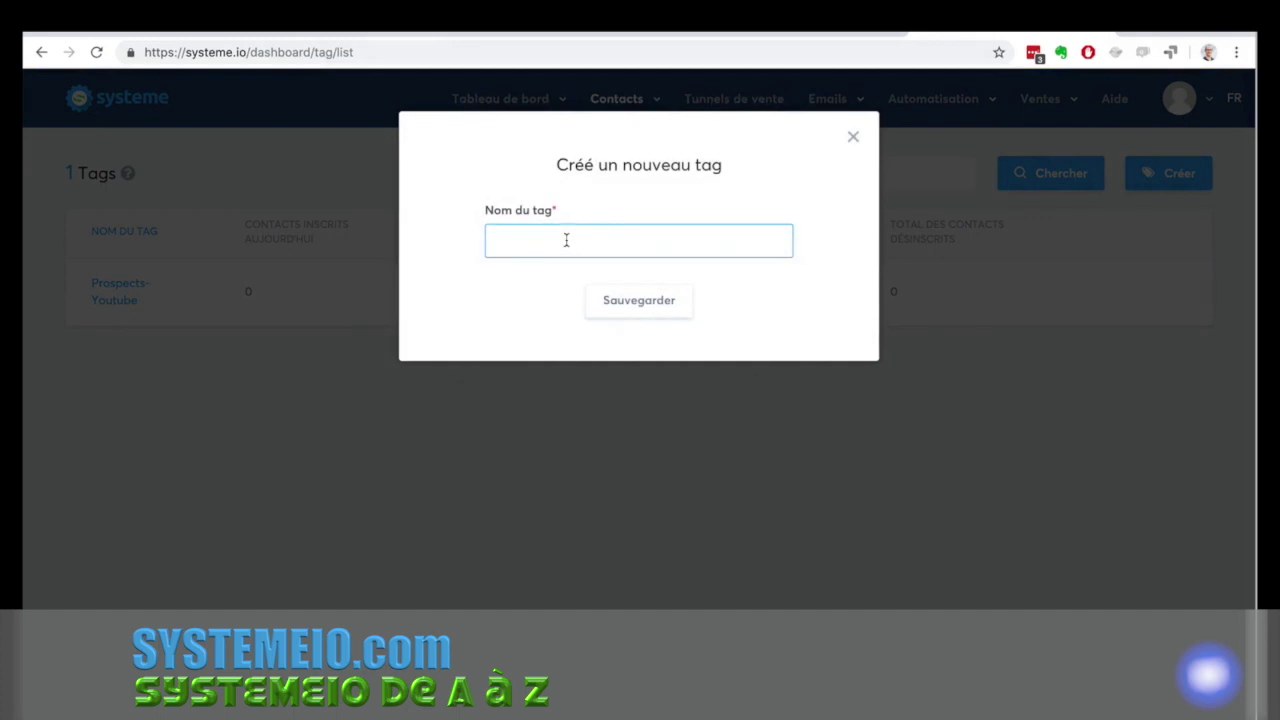
{"action": "type", "text": "P"}
{"action": "type", "text": "pects"}
{"action": "key", "text": "BackSpace"}
{"action": "key", "text": "BackSpace"}
{"action": "key", "text": "BackSpace"}
{"action": "key", "text": "BackSpace"}
{"action": "key", "text": "BackSpace"}
{"action": "key", "text": "BackSpace"}
{"action": "key", "text": "BackSpace"}
{"action": "key", "text": "BackSpace"}
{"action": "key", "text": "BackSpace"}
{"action": "type", "text": "Contacts"}
{"action": "left_click", "coordinate": [645, 301]}
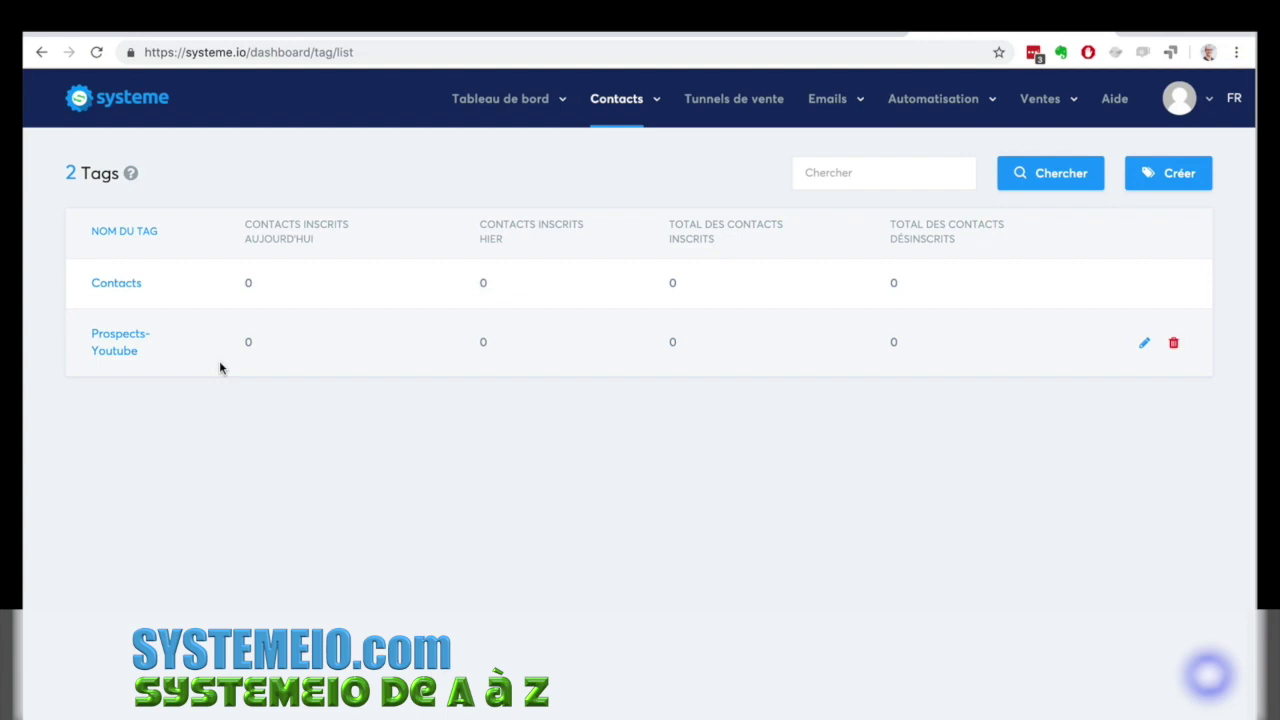
Open the contact list and look over its available filters.
{"action": "mouse_move", "coordinate": [614, 113]}
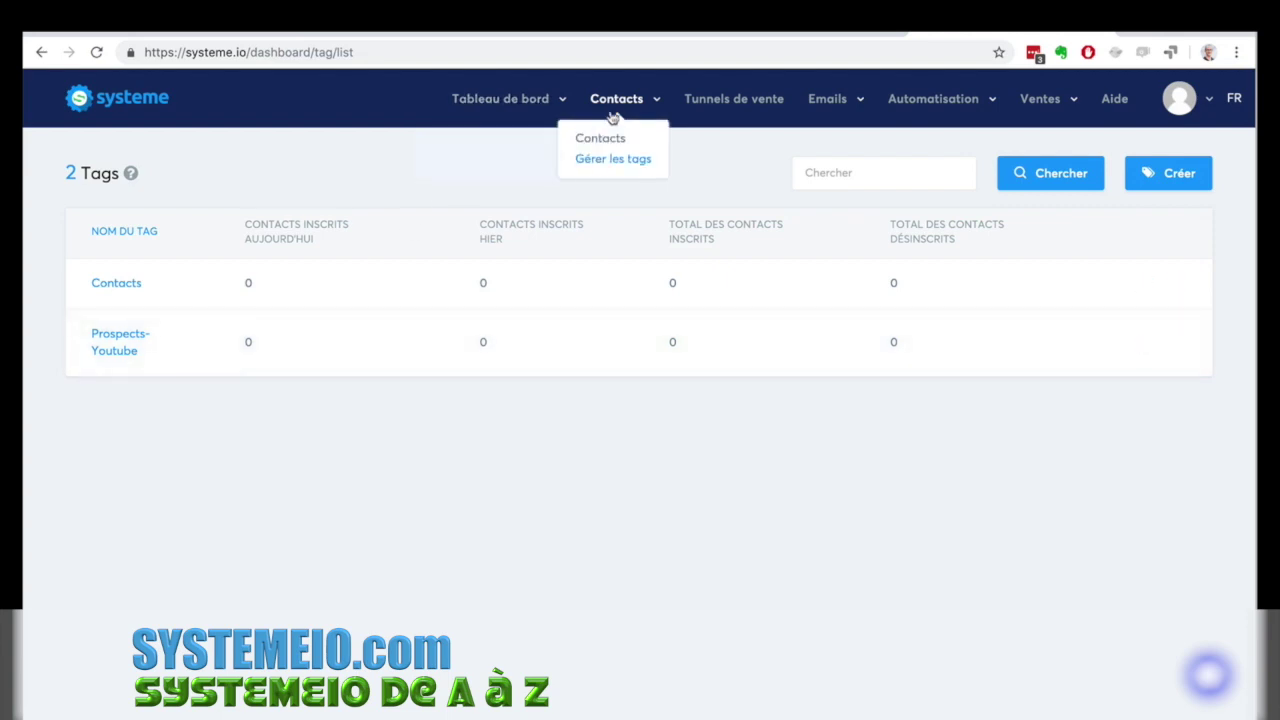
{"action": "left_click", "coordinate": [605, 138]}
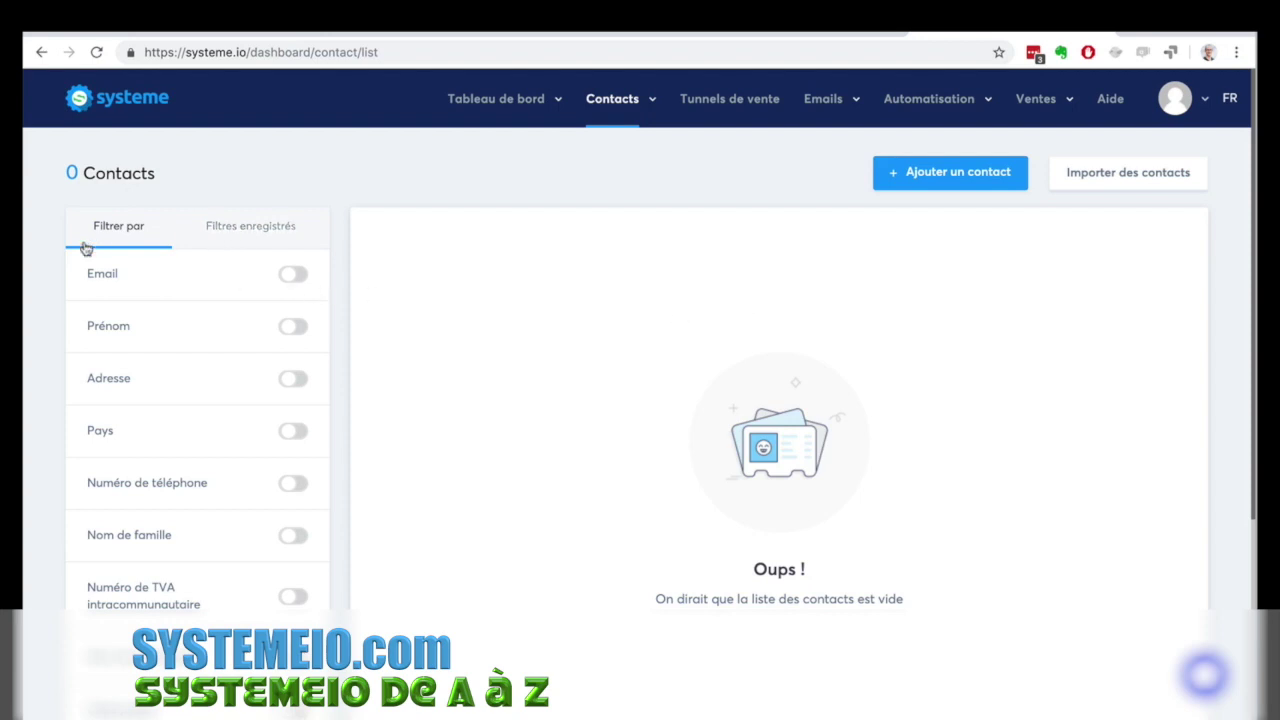
{"action": "scroll", "coordinate": [36, 309], "scroll_direction": "down", "scroll_amount": 4}
{"action": "scroll", "coordinate": [36, 309], "scroll_direction": "up", "scroll_amount": 1}
{"action": "scroll", "coordinate": [36, 309], "scroll_direction": "up", "scroll_amount": 2}
Open the form for adding a contact and look over its fields and tag choices.
{"action": "left_click", "coordinate": [955, 171]}
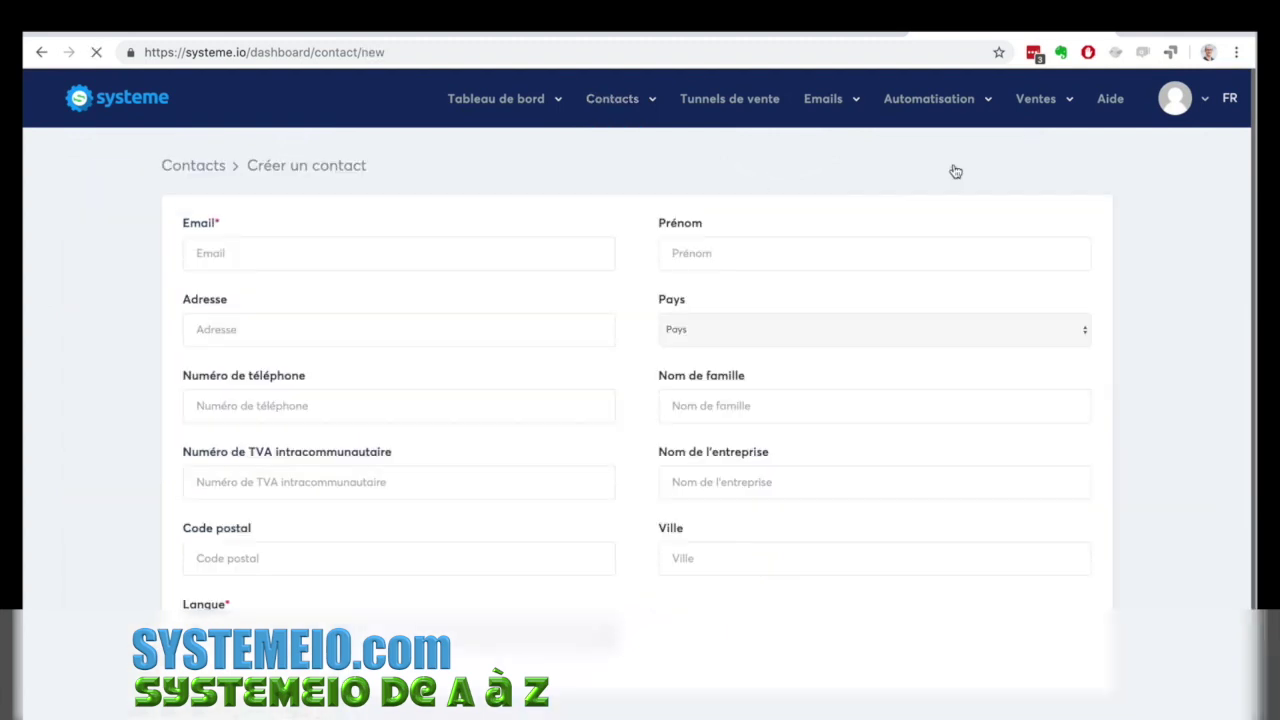
{"action": "left_click", "coordinate": [297, 250]}
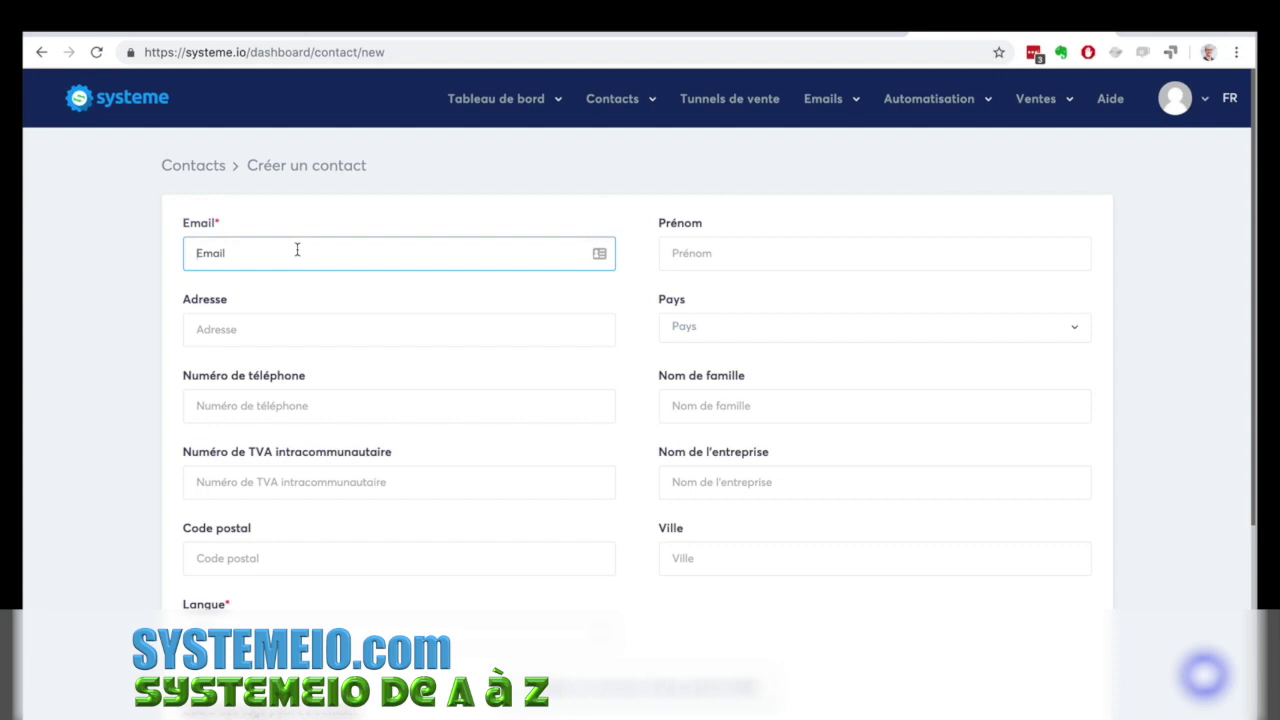
{"action": "scroll", "coordinate": [297, 250], "scroll_direction": "down", "scroll_amount": 3}
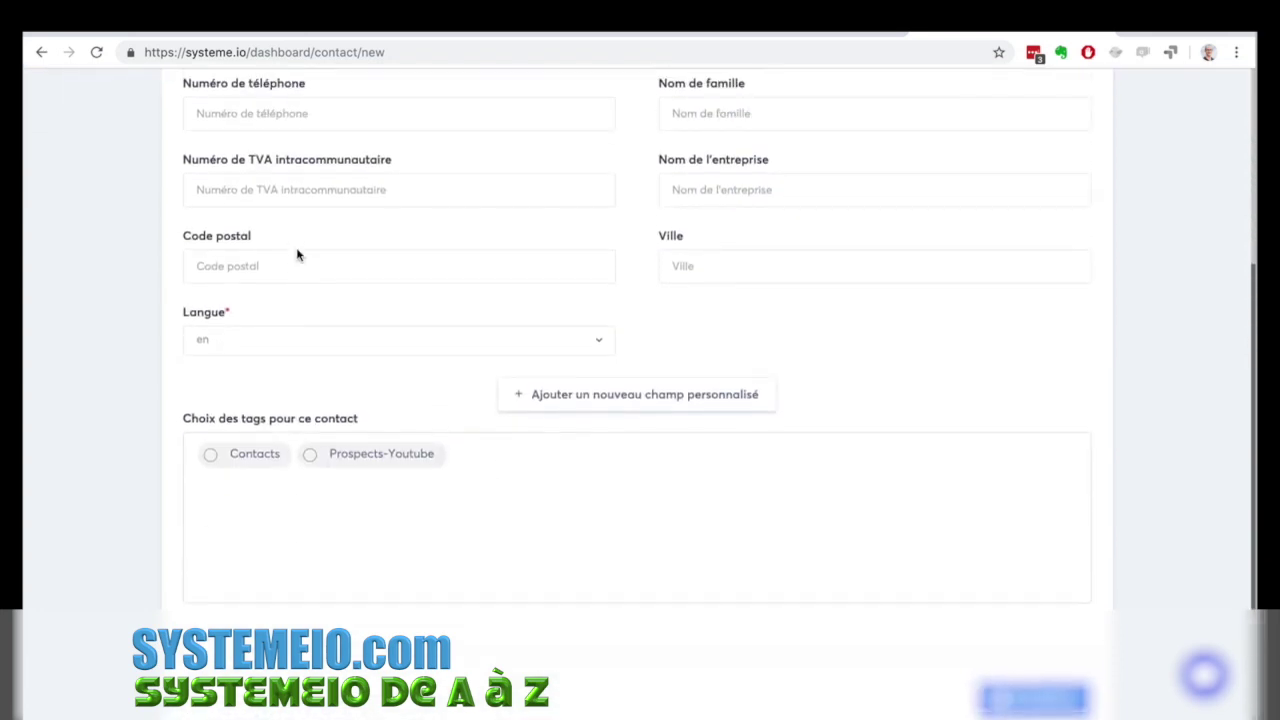
{"action": "scroll", "coordinate": [297, 255], "scroll_direction": "up", "scroll_amount": 3}
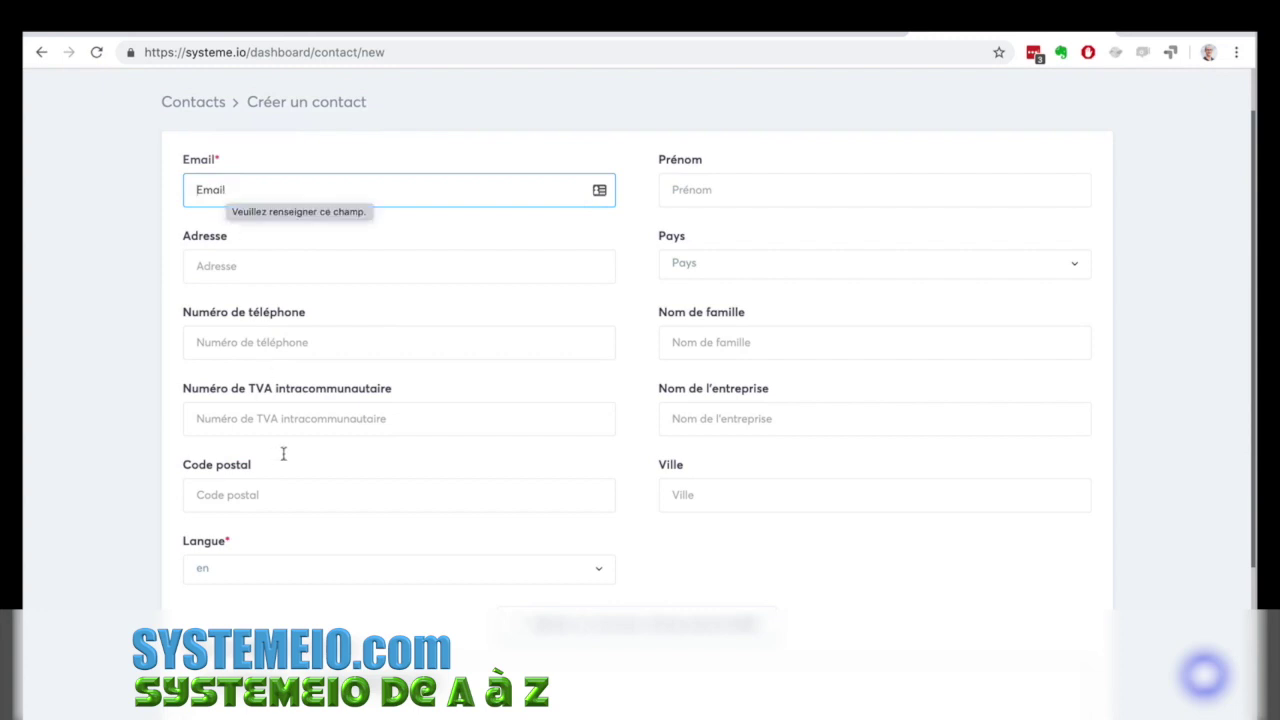
Set the new contact's language to fr and return to the contact list without saving the contact.
{"action": "left_click", "coordinate": [317, 566]}
{"action": "left_click", "coordinate": [202, 598]}
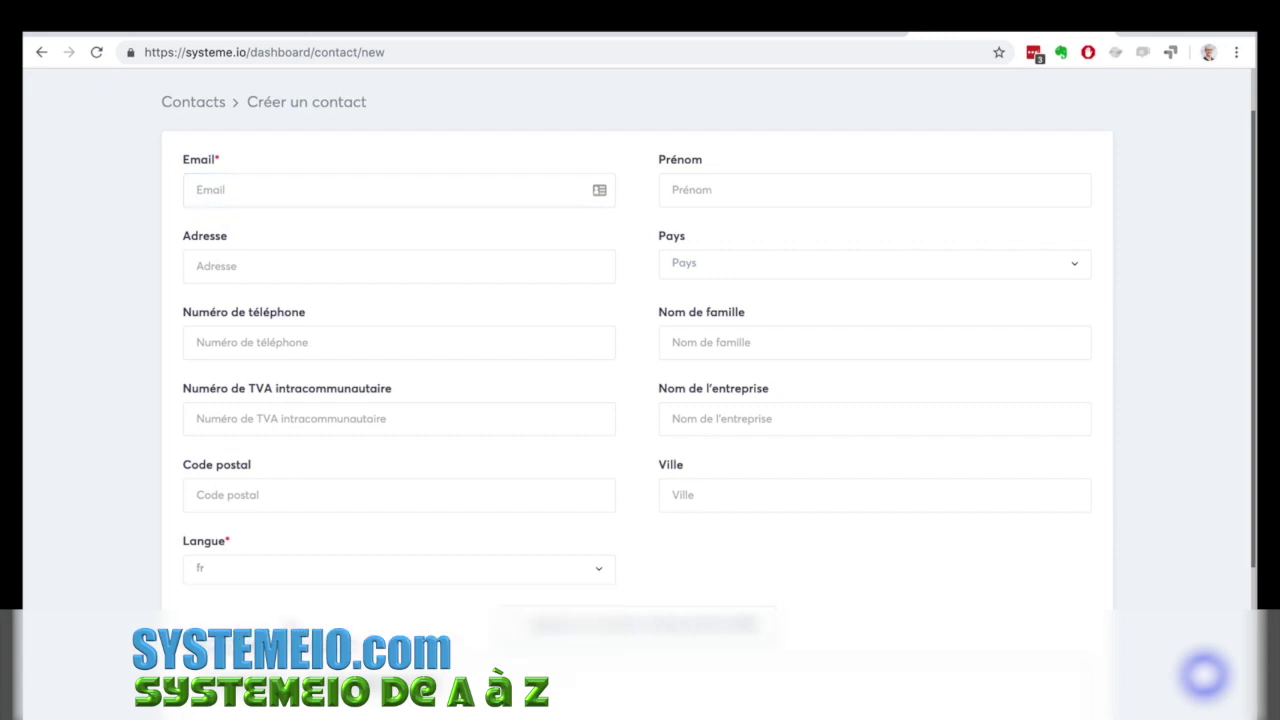
{"action": "scroll", "coordinate": [150, 576], "scroll_direction": "up", "scroll_amount": 1}
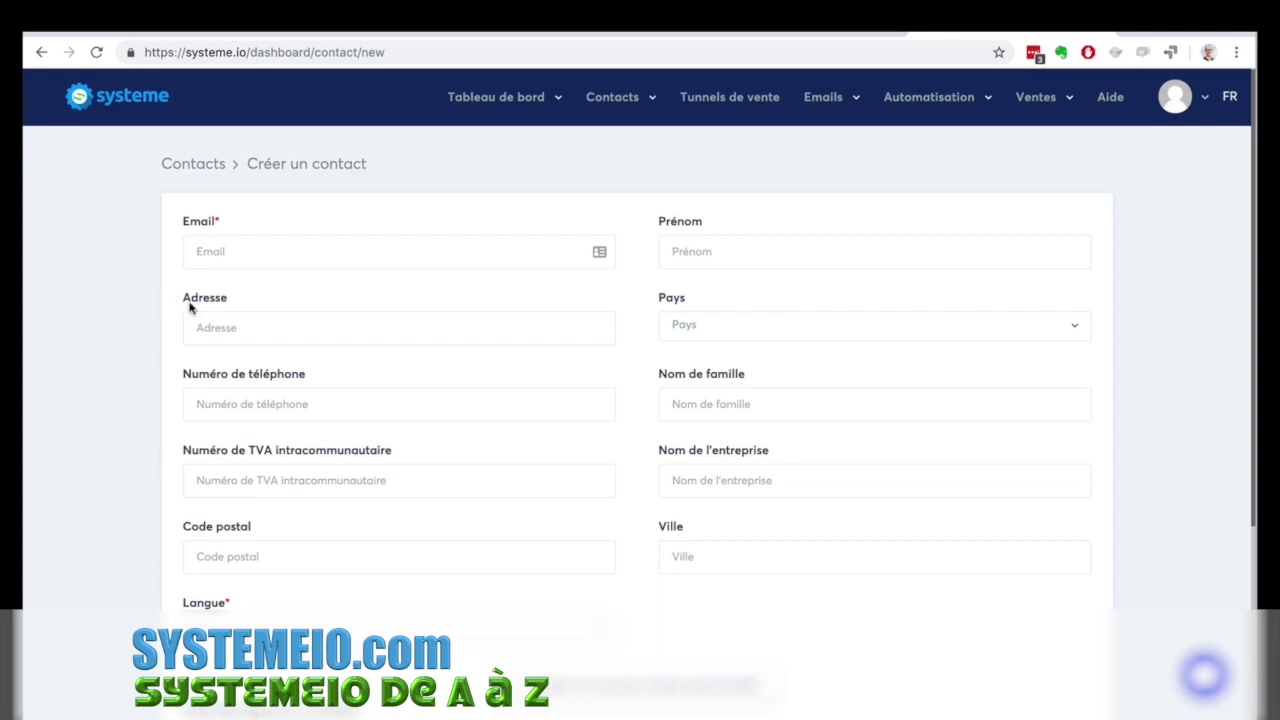
{"action": "left_click", "coordinate": [239, 251]}
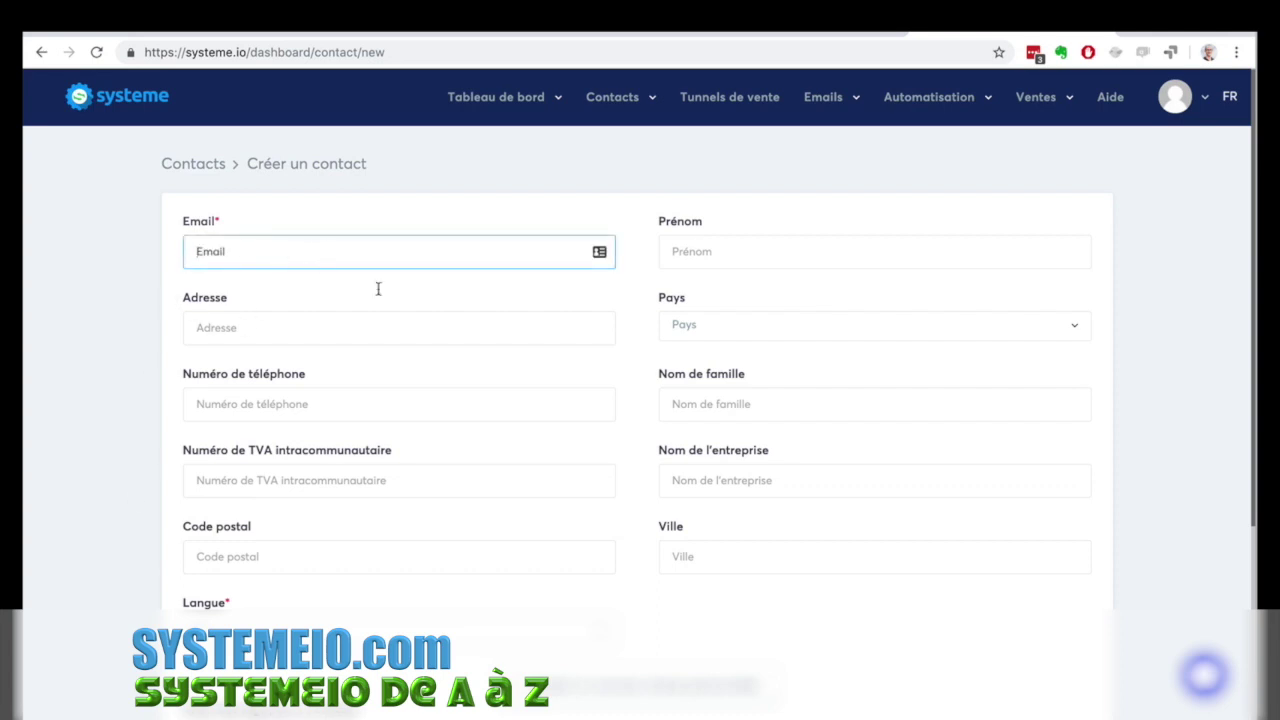
{"action": "left_click", "coordinate": [41, 52]}
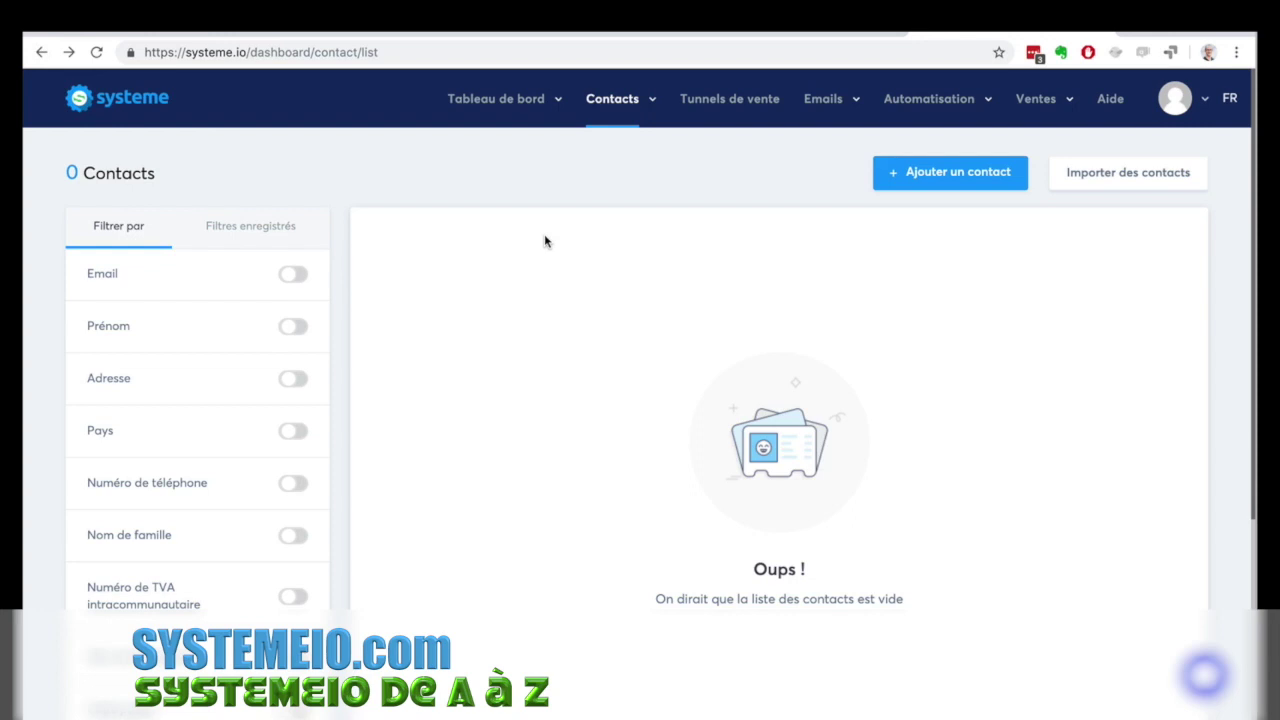
Open the contact import page and examine its instructions, CSV file, delimiter, tag and campaign options.
{"action": "left_click", "coordinate": [1090, 183]}
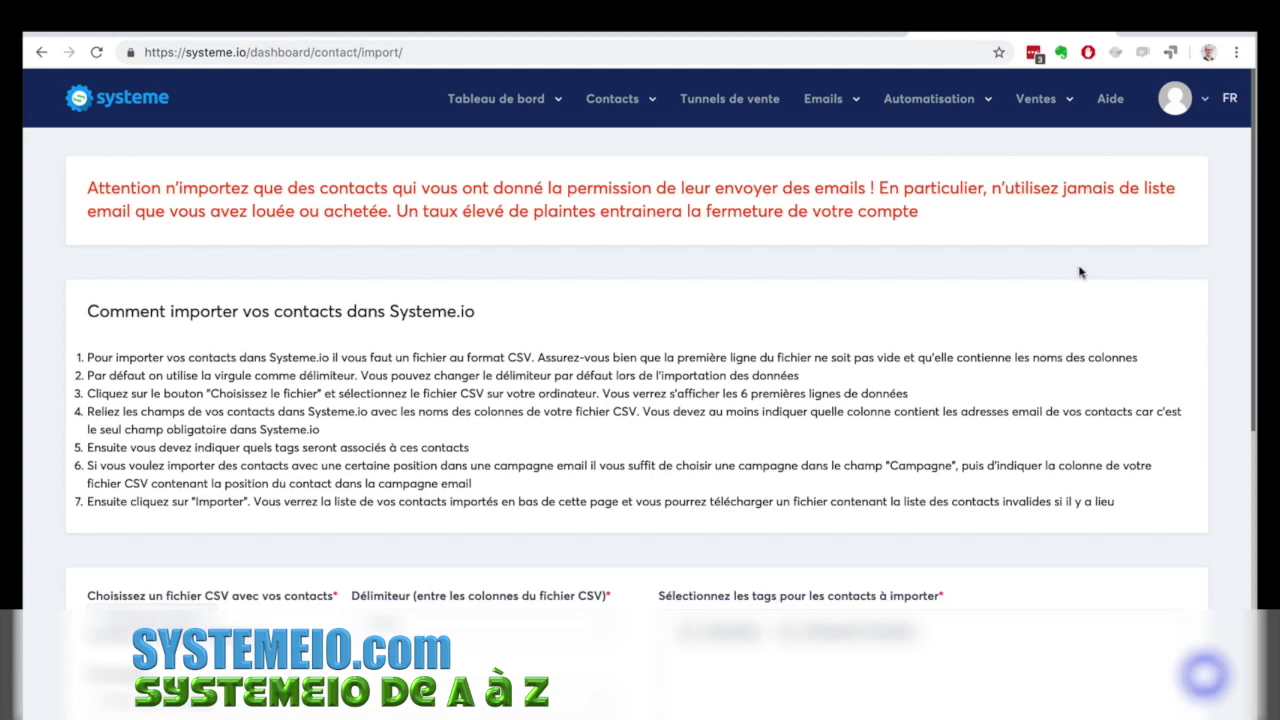
{"action": "scroll", "coordinate": [1070, 408], "scroll_direction": "down", "scroll_amount": 1}
{"action": "scroll", "coordinate": [1070, 408], "scroll_direction": "down", "scroll_amount": 2}
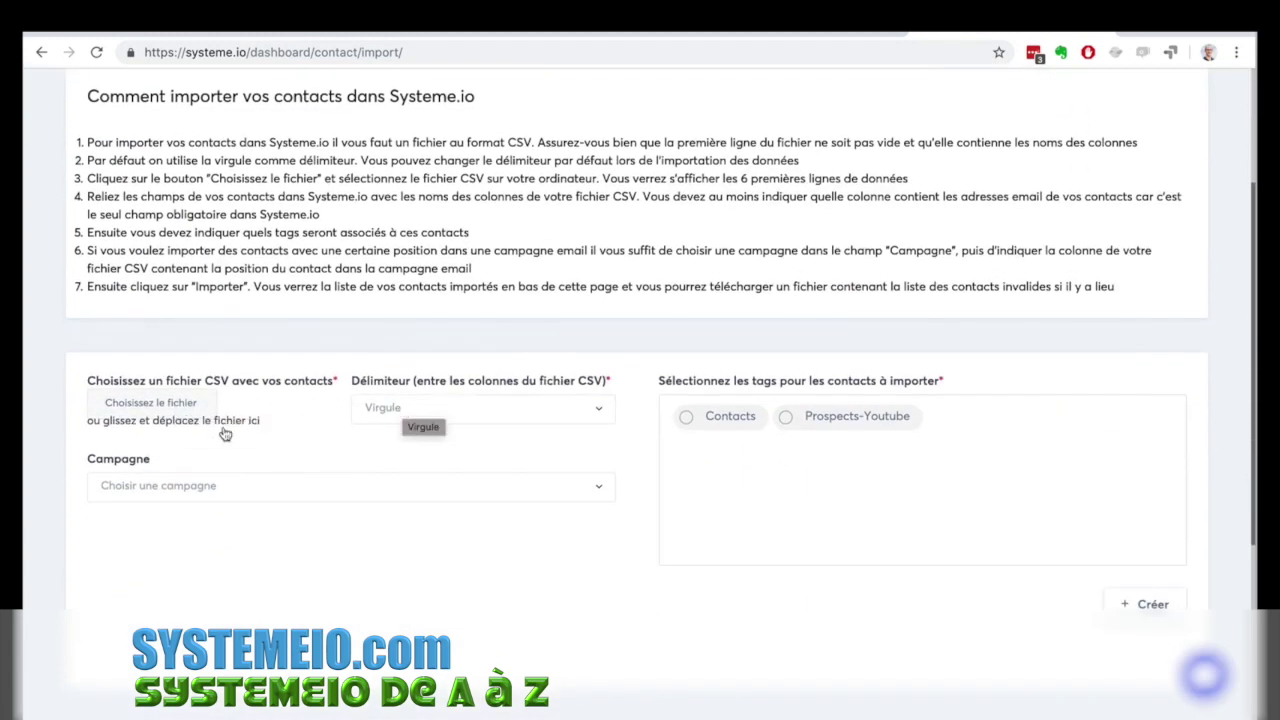
{"action": "left_click", "coordinate": [189, 488]}
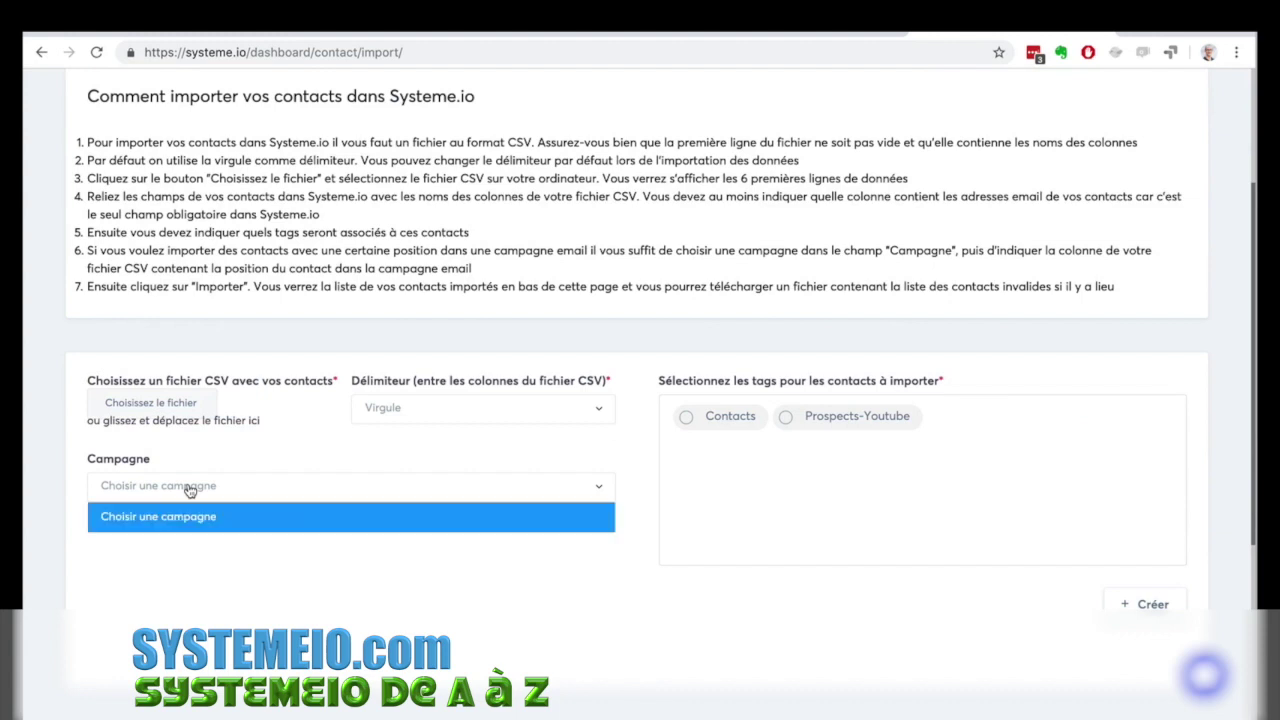
{"action": "left_click", "coordinate": [234, 568]}
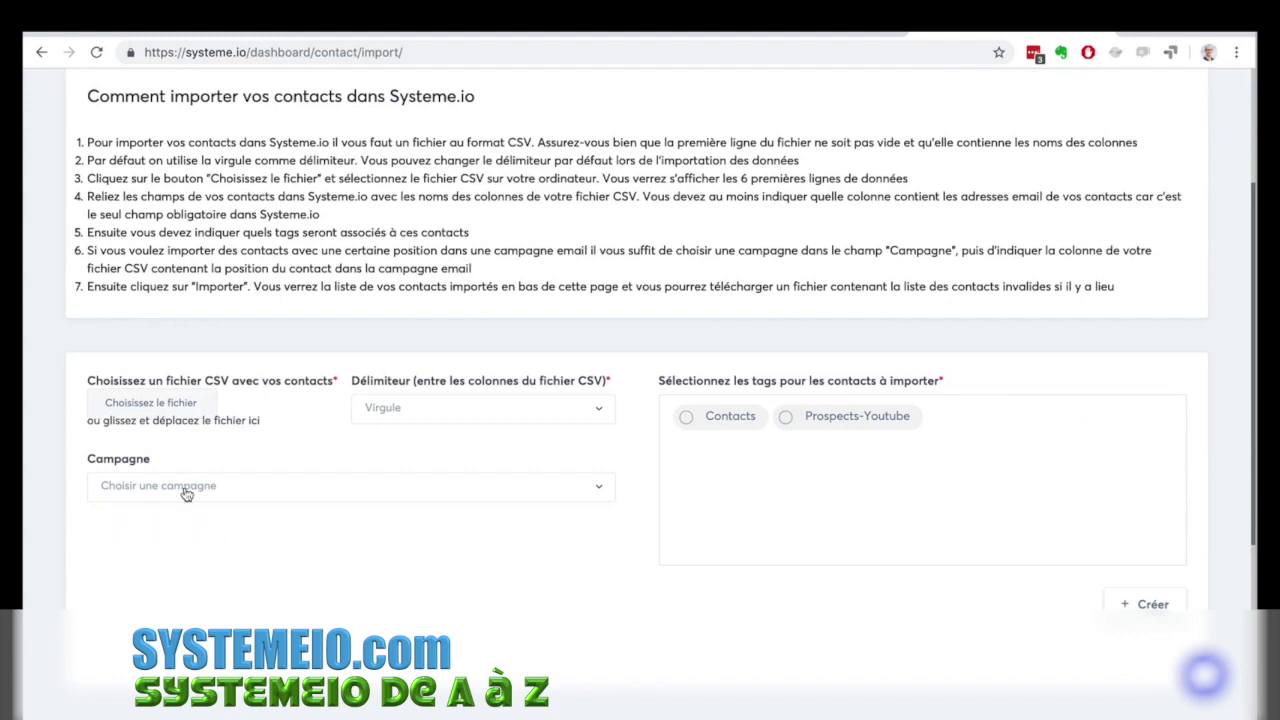
Try the Contacts and Prospects-Youtube tags for the import and return to the contact list without importing.
{"action": "left_click", "coordinate": [686, 417]}
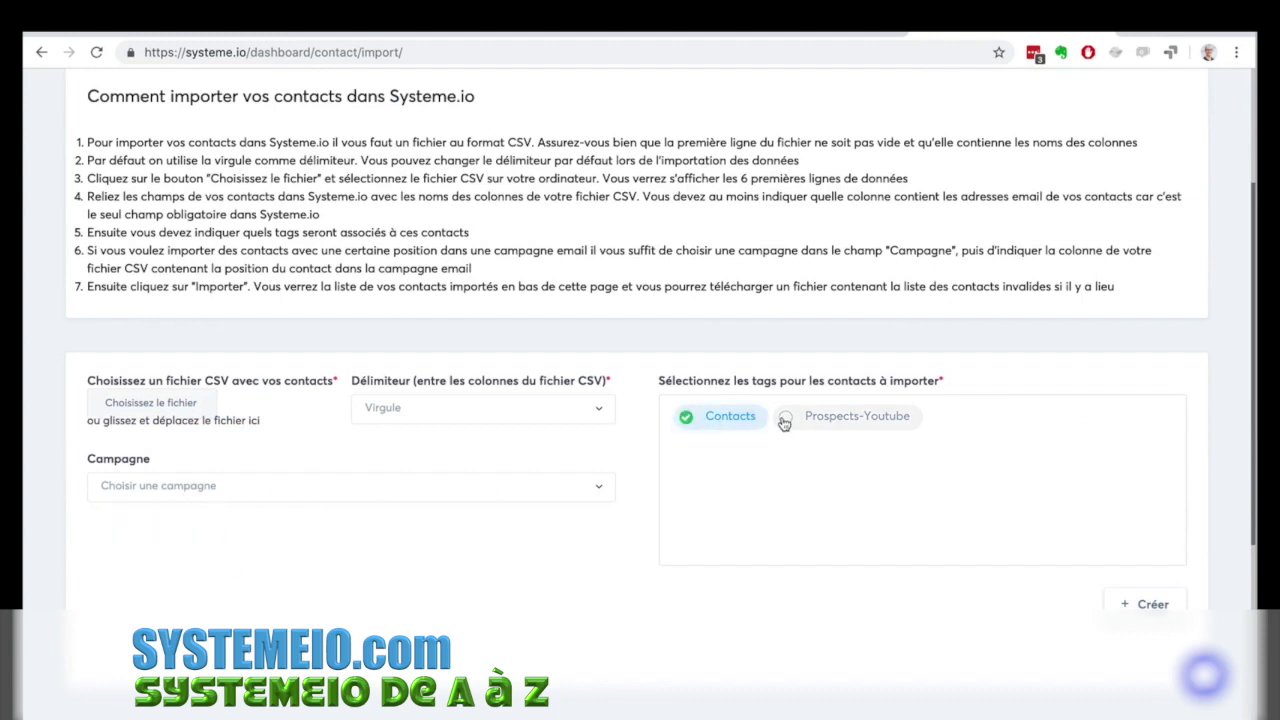
{"action": "left_click", "coordinate": [786, 418]}
{"action": "left_click", "coordinate": [786, 417]}
{"action": "left_click", "coordinate": [40, 51]}
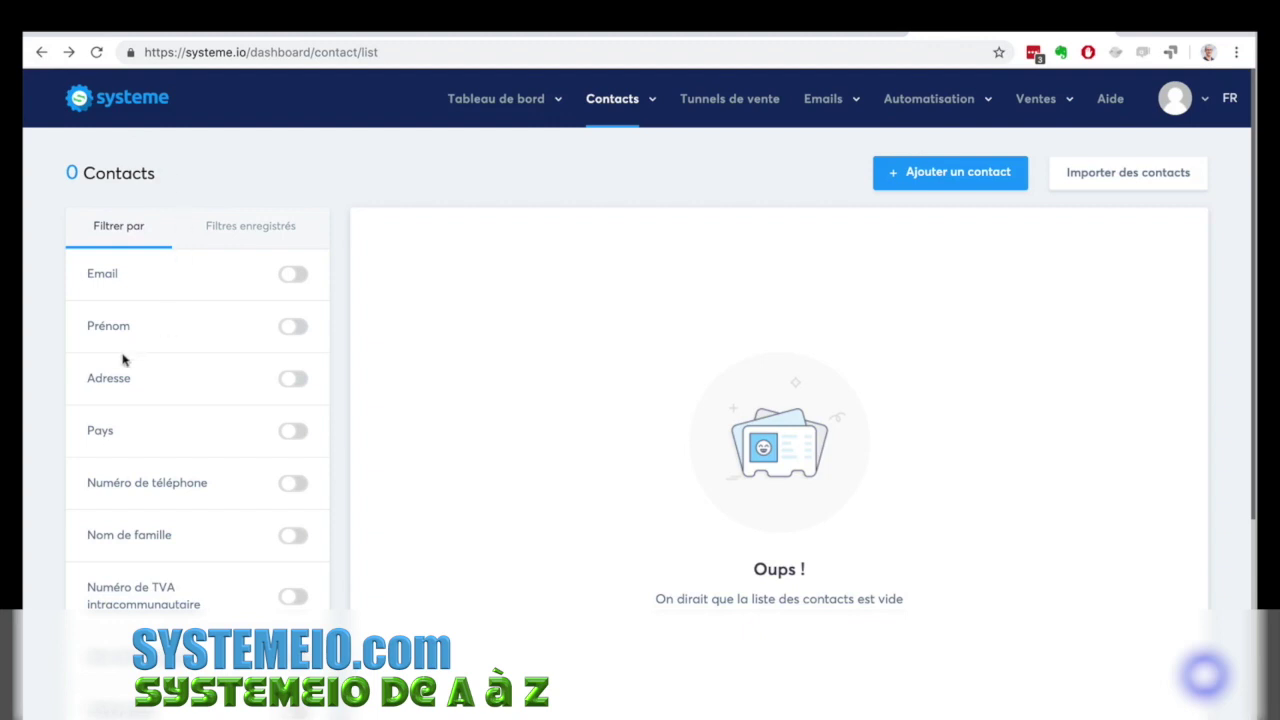
Enable the Créé à filter for contacts with the condition Est égal à and the date 16/4/2019.
{"action": "scroll", "coordinate": [75, 362], "scroll_direction": "down", "scroll_amount": 3}
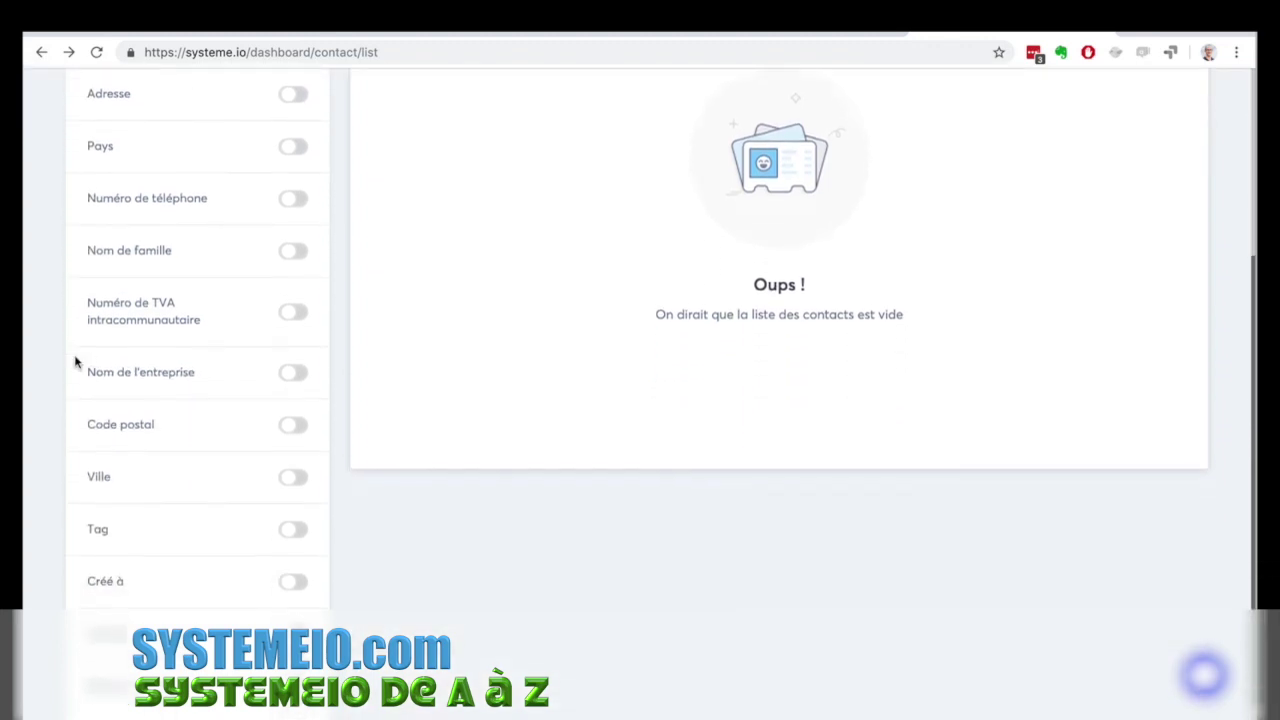
{"action": "scroll", "coordinate": [75, 362], "scroll_direction": "up", "scroll_amount": 3}
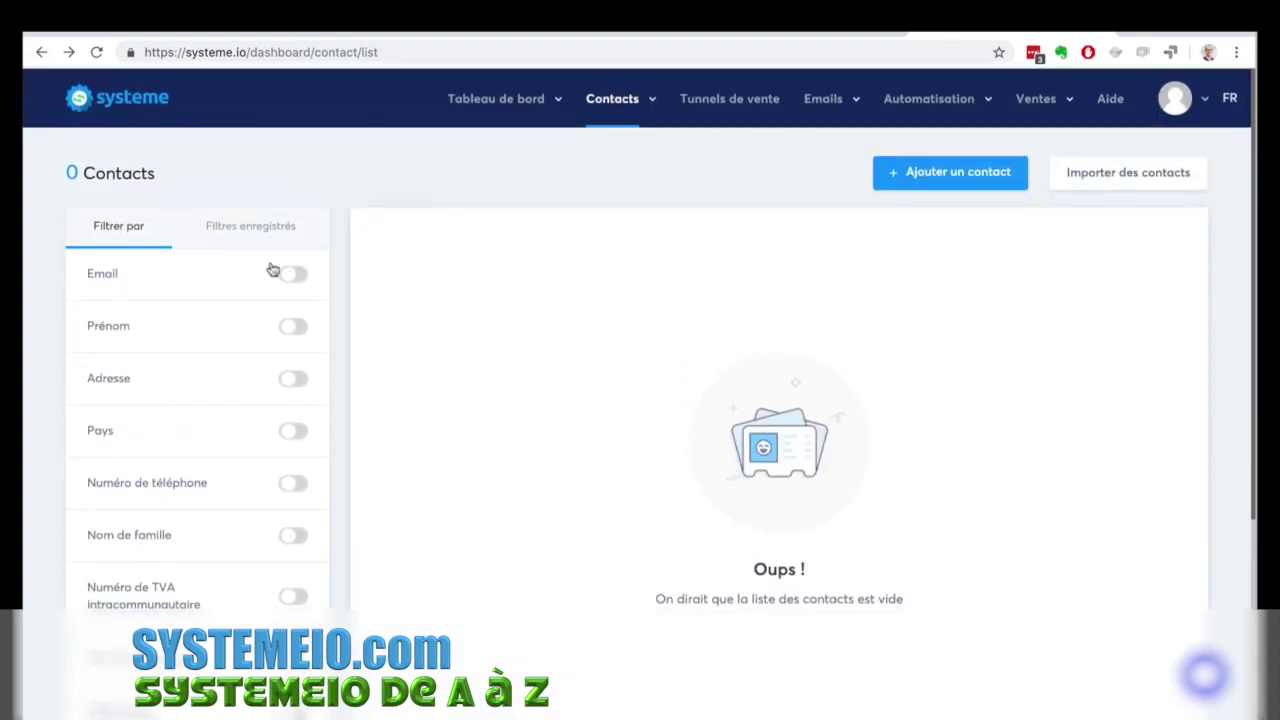
{"action": "scroll", "coordinate": [54, 344], "scroll_direction": "down", "scroll_amount": 2}
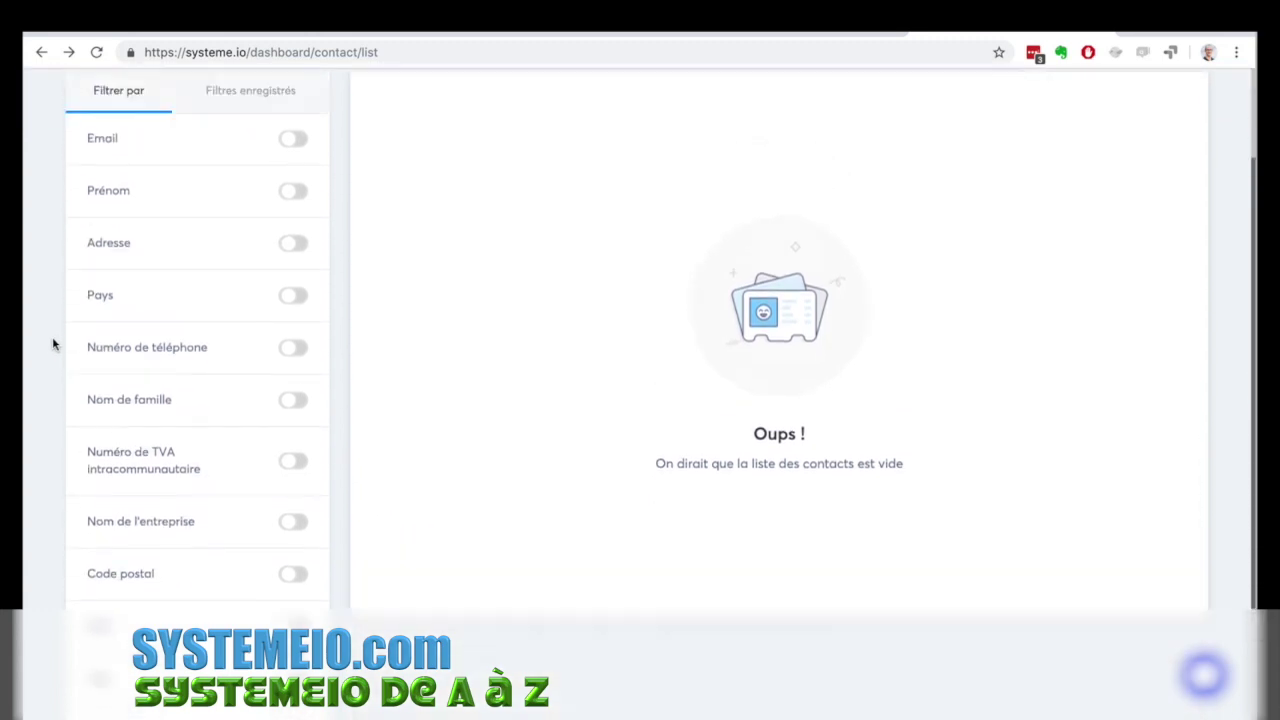
{"action": "scroll", "coordinate": [54, 344], "scroll_direction": "up", "scroll_amount": 2}
{"action": "scroll", "coordinate": [54, 344], "scroll_direction": "down", "scroll_amount": 1}
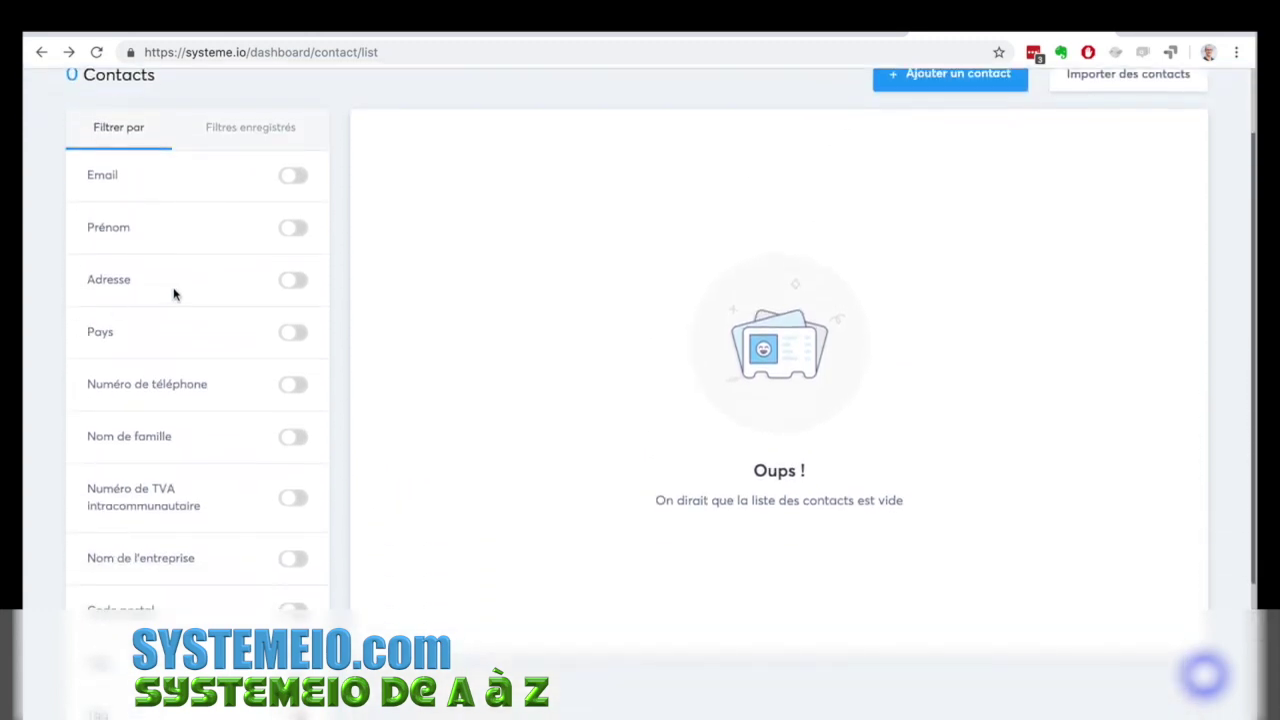
{"action": "scroll", "coordinate": [253, 456], "scroll_direction": "down", "scroll_amount": 3}
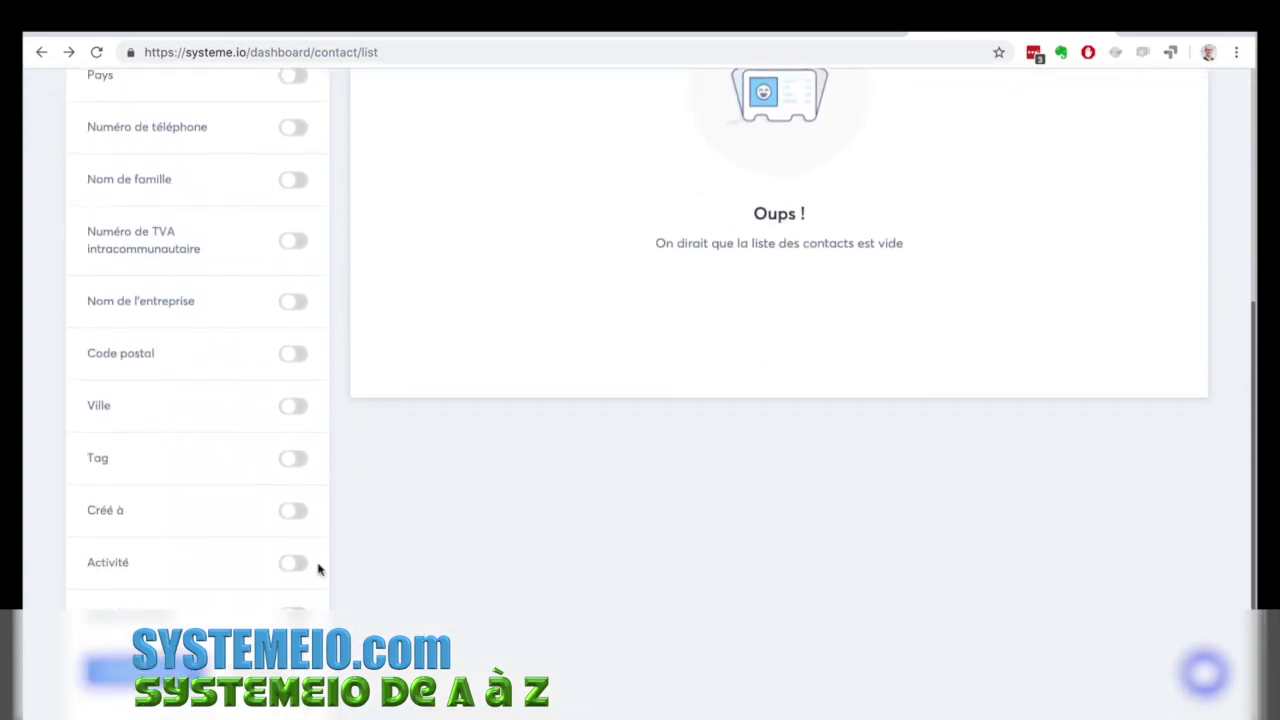
{"action": "left_click", "coordinate": [301, 515]}
{"action": "left_click", "coordinate": [175, 560]}
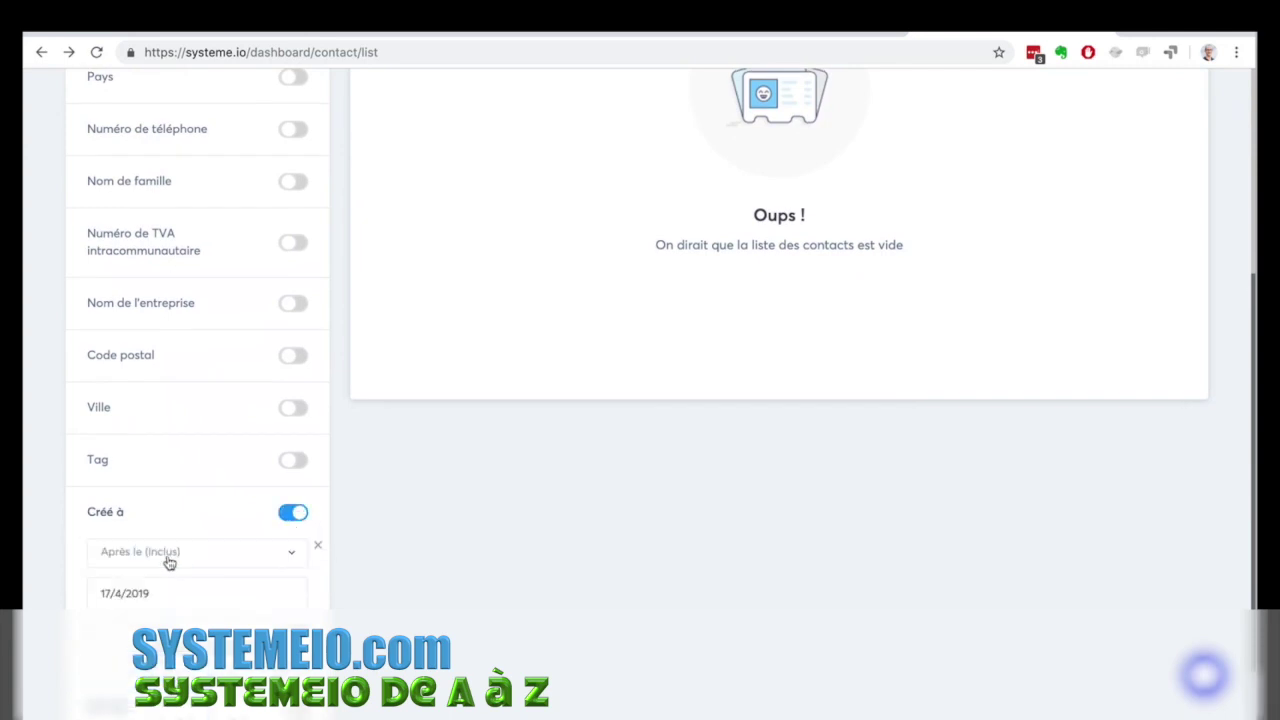
{"action": "left_click", "coordinate": [150, 556]}
{"action": "left_click", "coordinate": [148, 608]}
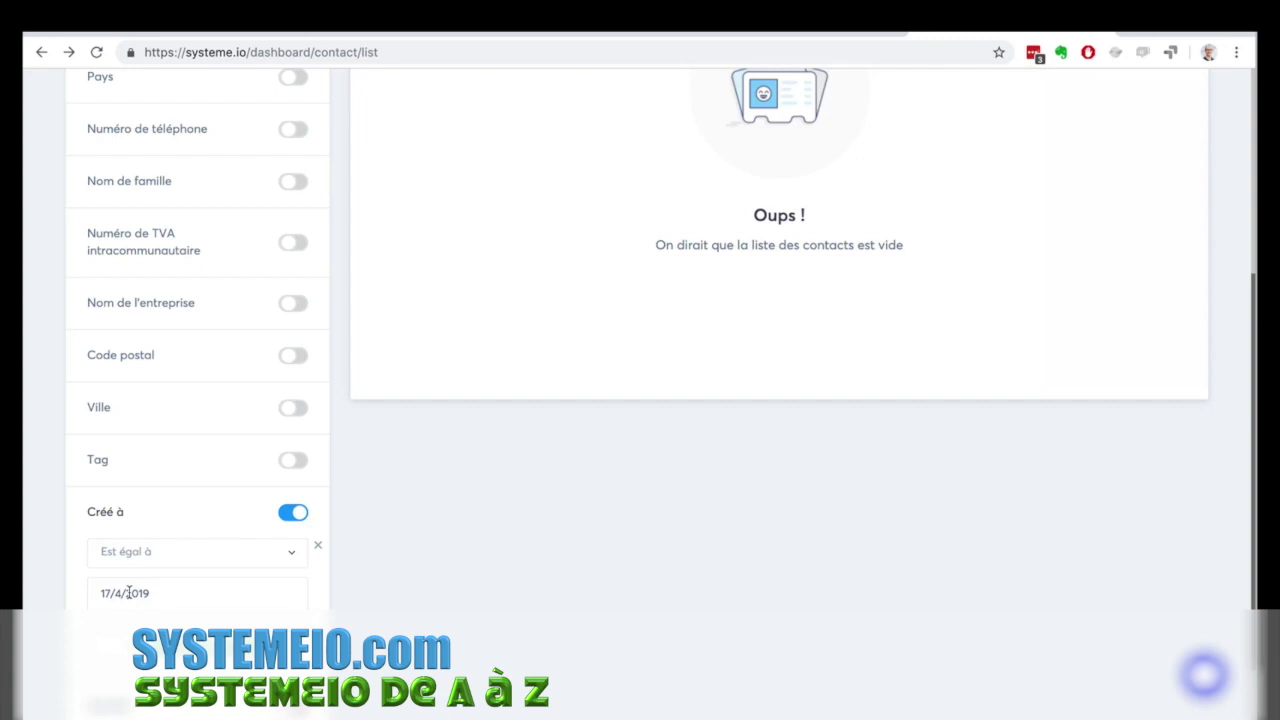
{"action": "left_click", "coordinate": [128, 592]}
Look through the whole contact filter list and examine the Créé à filter's condition and date.
{"action": "scroll", "coordinate": [63, 467], "scroll_direction": "up", "scroll_amount": 1}
{"action": "scroll", "coordinate": [63, 467], "scroll_direction": "up", "scroll_amount": 5}
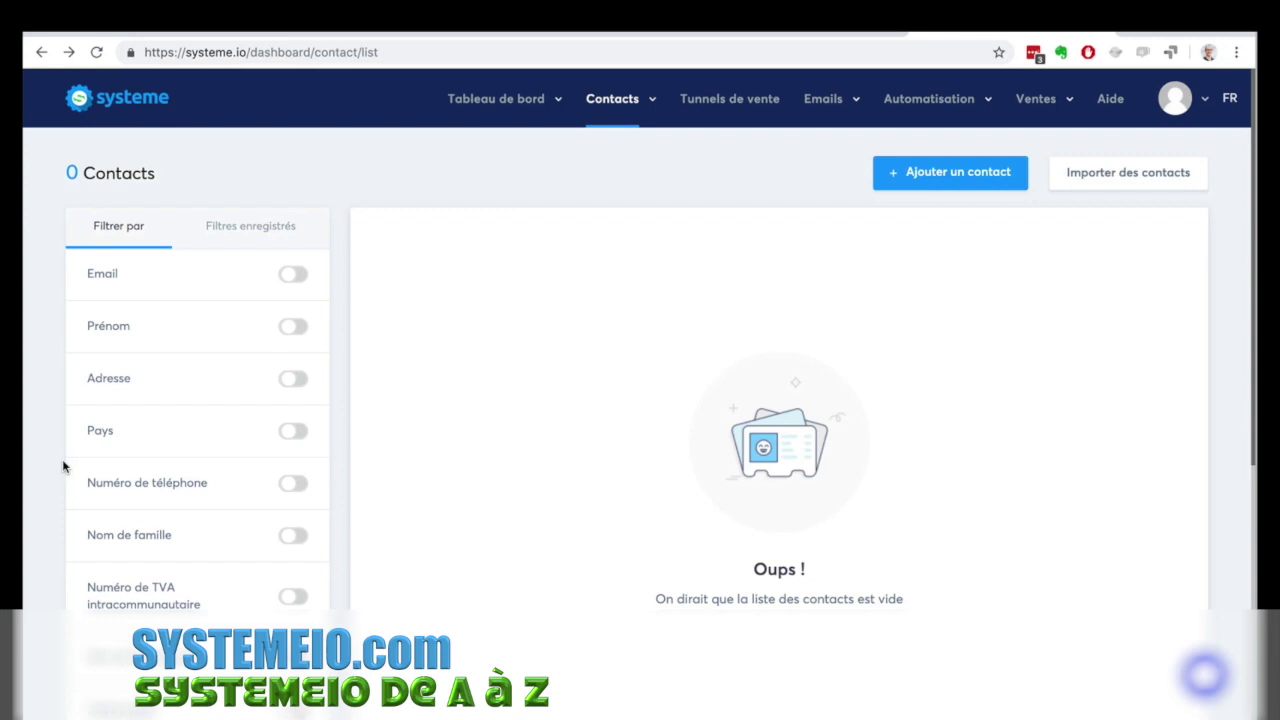
{"action": "scroll", "coordinate": [435, 332], "scroll_direction": "down", "scroll_amount": 3}
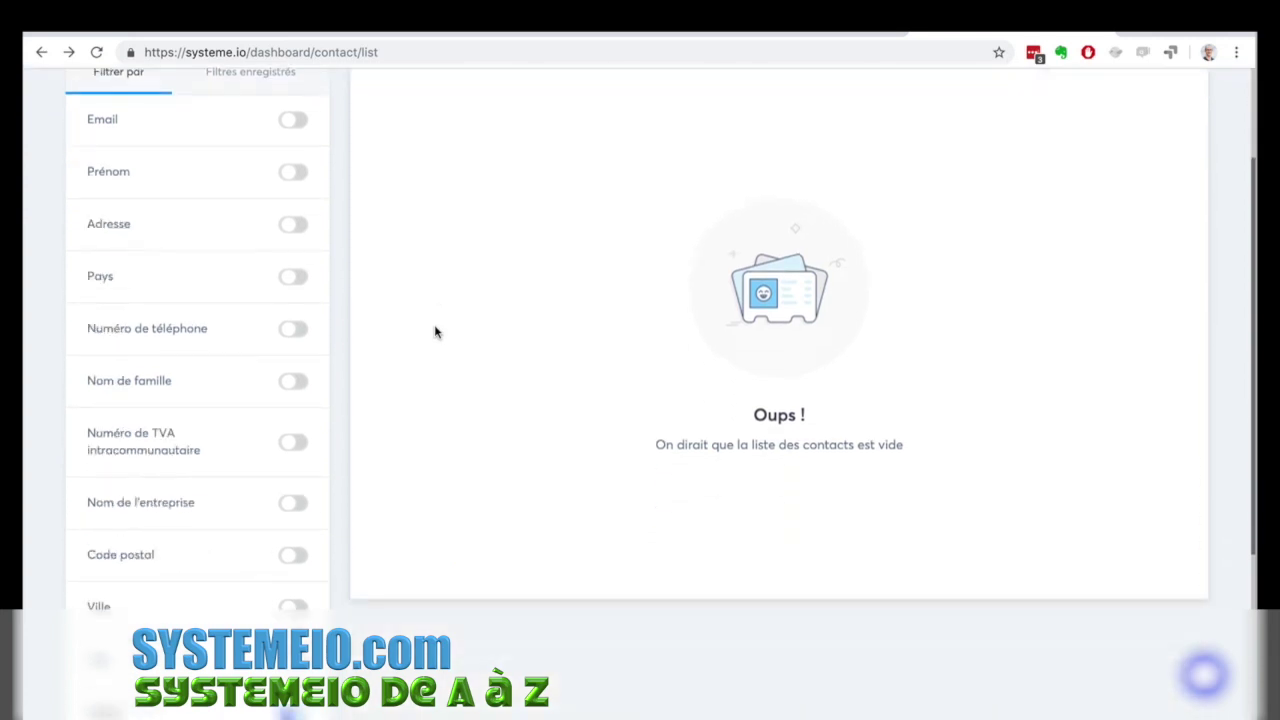
{"action": "scroll", "coordinate": [435, 332], "scroll_direction": "down", "scroll_amount": 5}
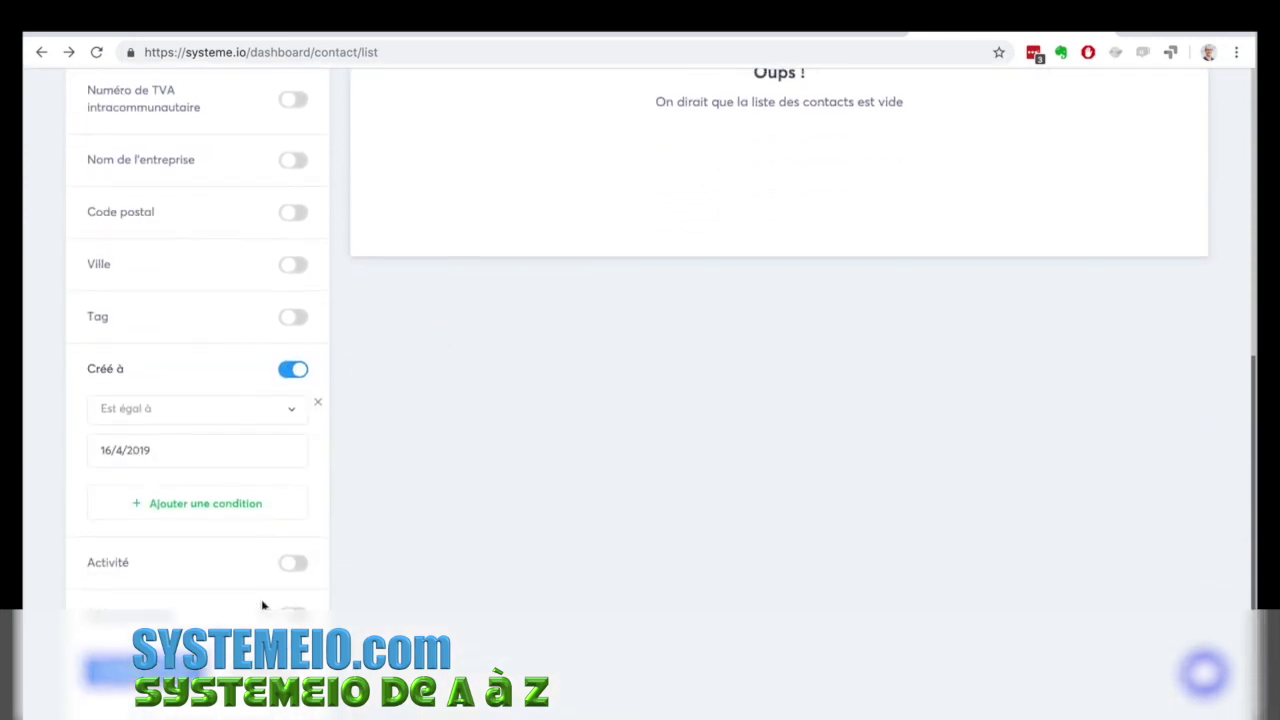
{"action": "scroll", "coordinate": [140, 540], "scroll_direction": "up", "scroll_amount": 8}
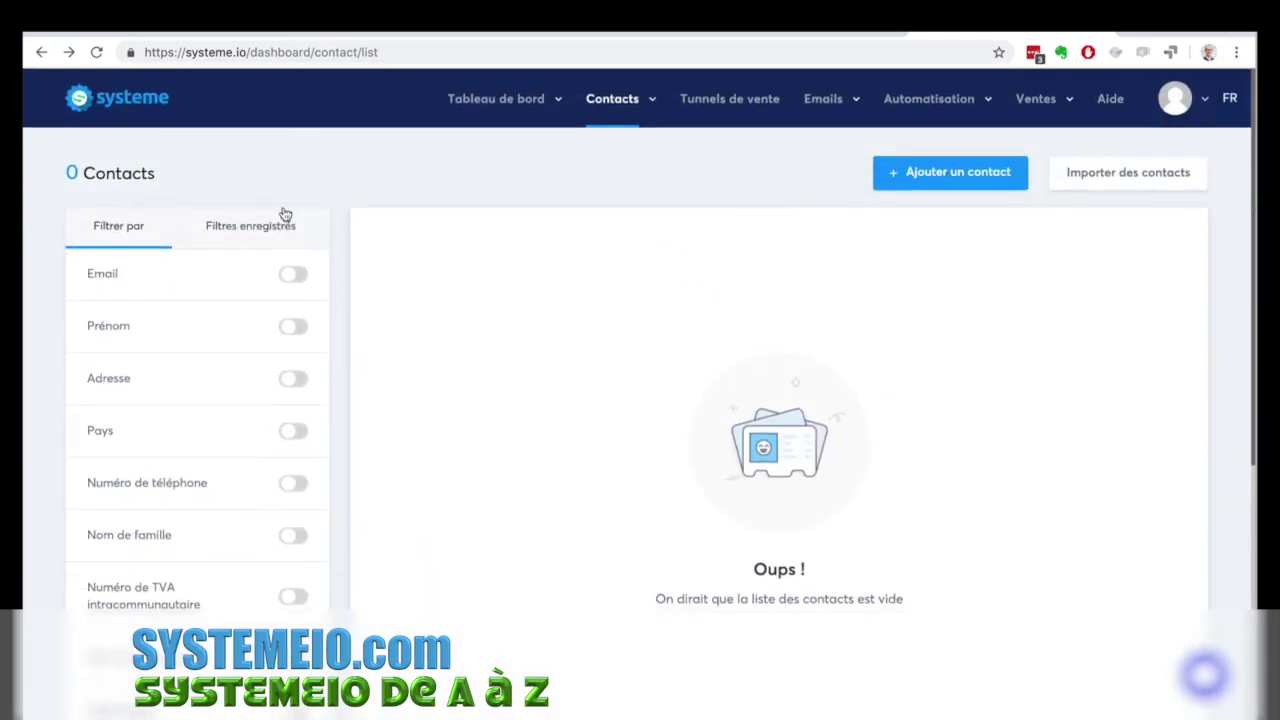
{"action": "scroll", "coordinate": [29, 367], "scroll_direction": "down", "scroll_amount": 5}
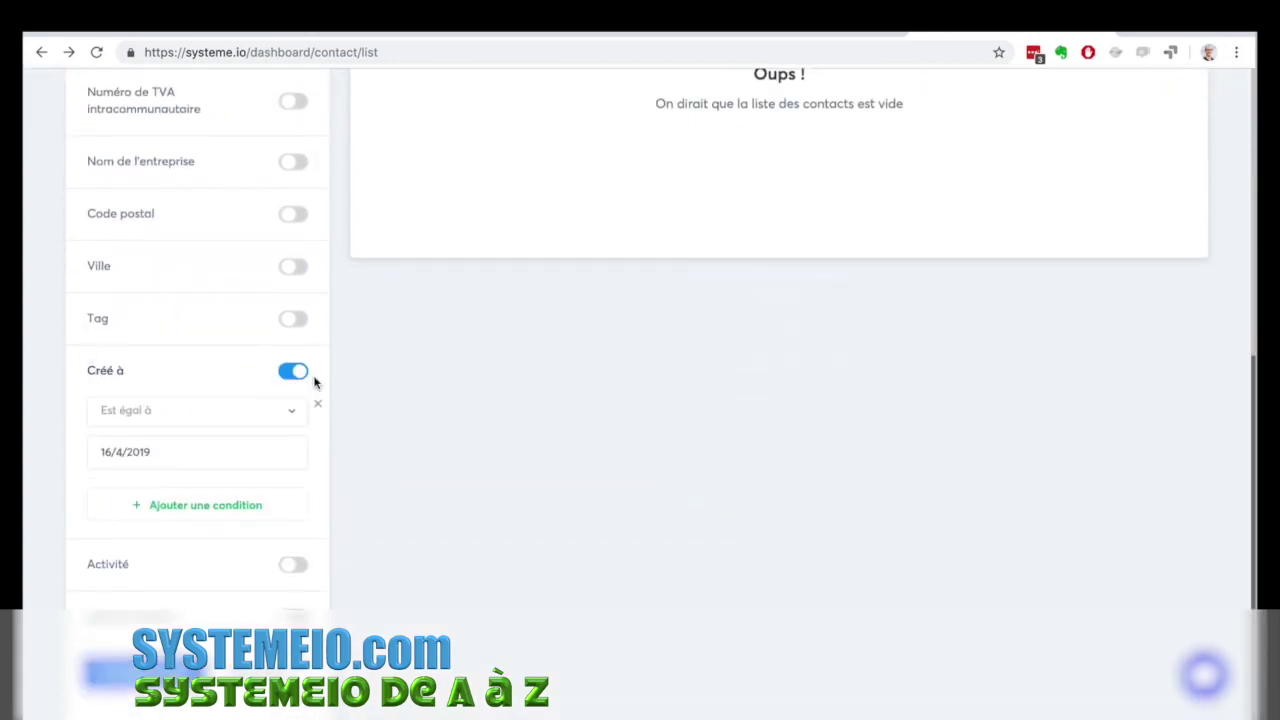
{"action": "double_click", "coordinate": [92, 370]}
{"action": "scroll", "coordinate": [389, 403], "scroll_direction": "up", "scroll_amount": 5}
Go to the dashboard, reopen the contact list and check whether the Créé à filter is still set.
{"action": "mouse_move", "coordinate": [493, 108]}
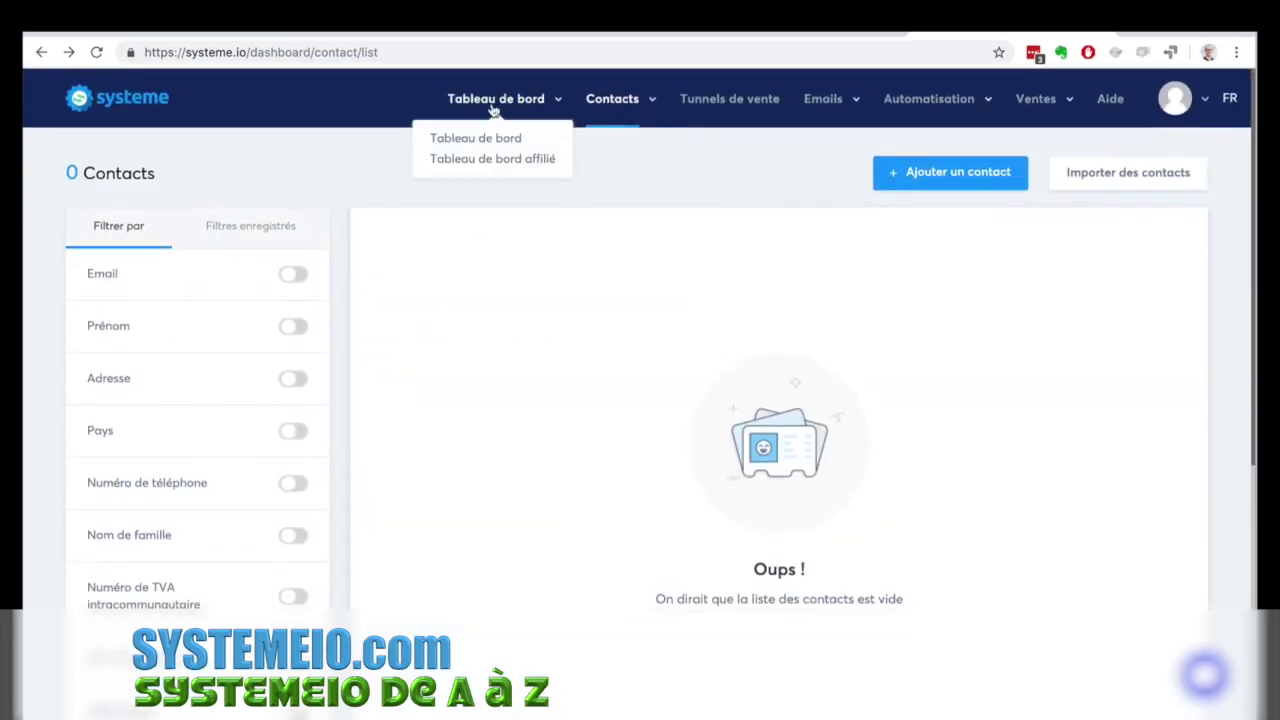
{"action": "left_click", "coordinate": [486, 137]}
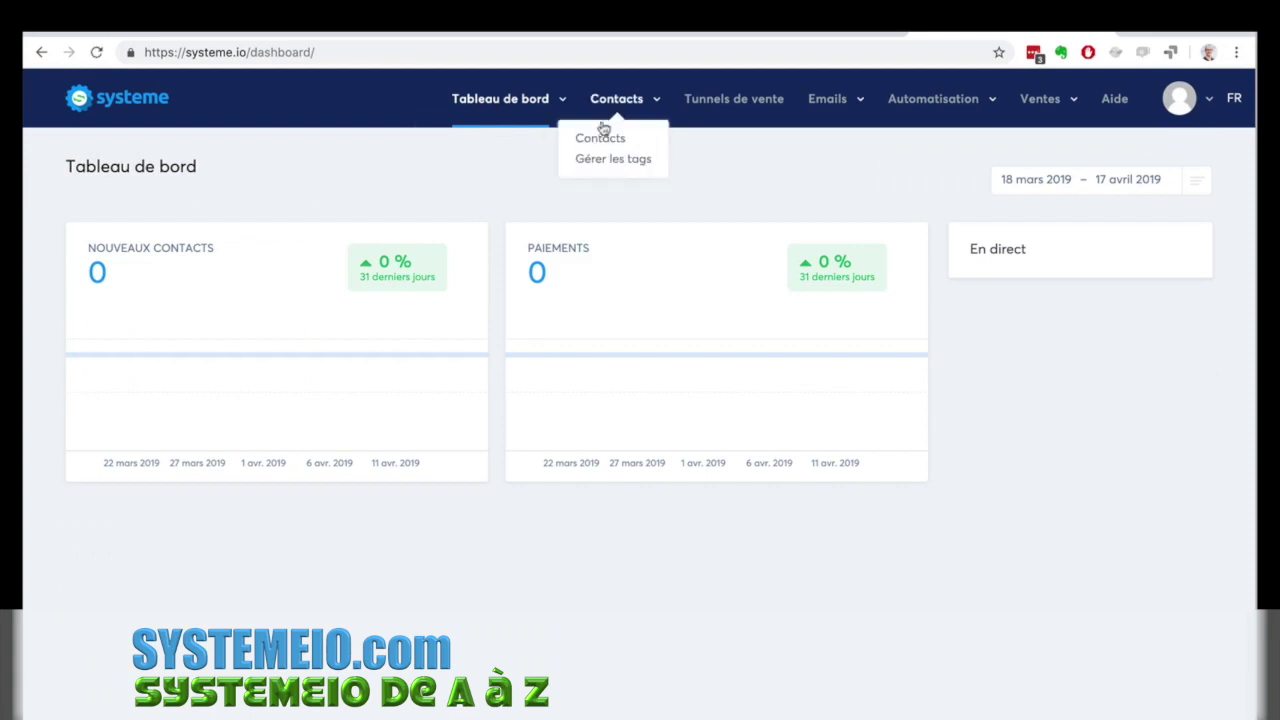
{"action": "left_click", "coordinate": [600, 137]}
{"action": "scroll", "coordinate": [100, 380], "scroll_direction": "down", "scroll_amount": 5}
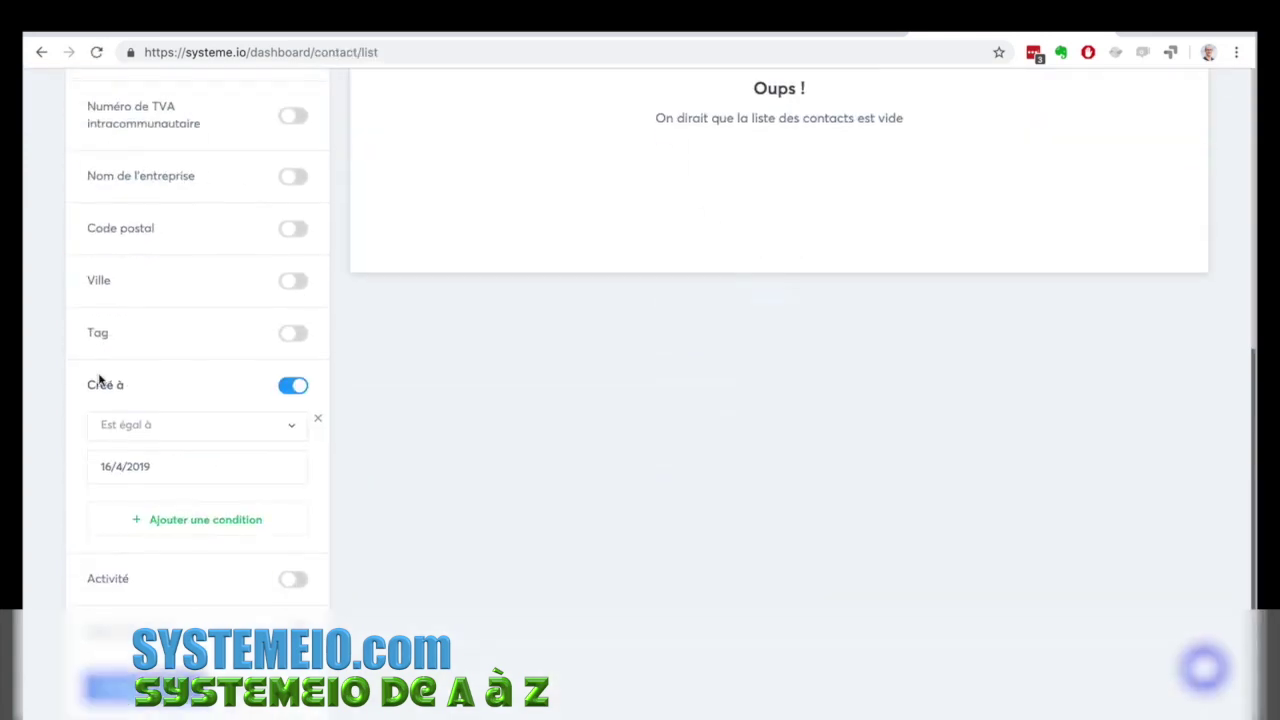
{"action": "scroll", "coordinate": [225, 363], "scroll_direction": "up", "scroll_amount": 4}
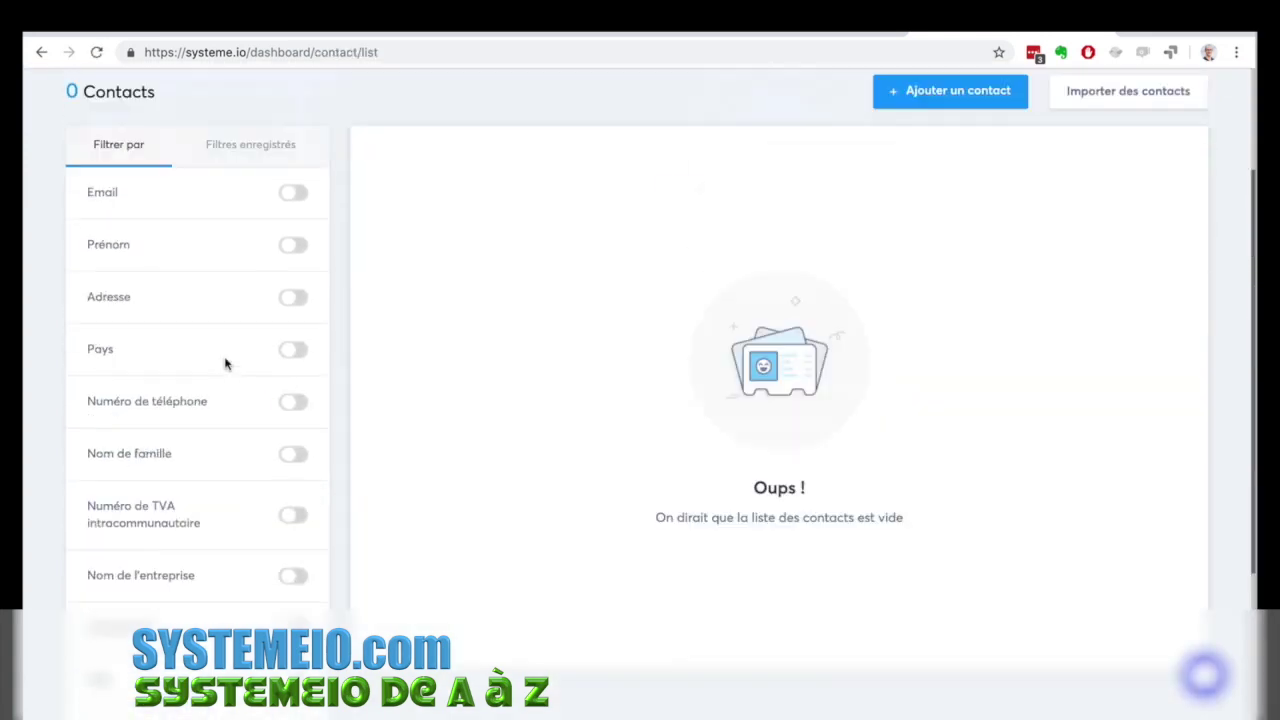
{"action": "scroll", "coordinate": [225, 363], "scroll_direction": "up", "scroll_amount": 2}
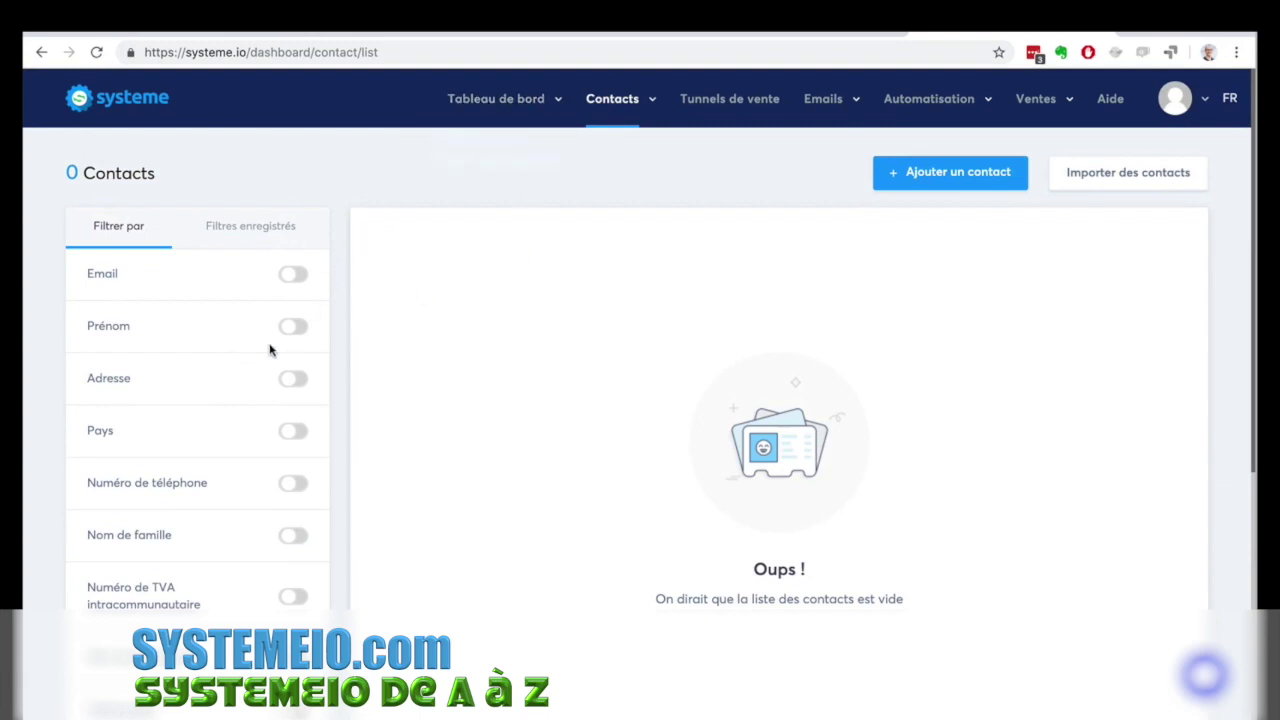
Enable the Email filter and look over its condition and the remaining contact filters.
{"action": "left_click", "coordinate": [297, 278]}
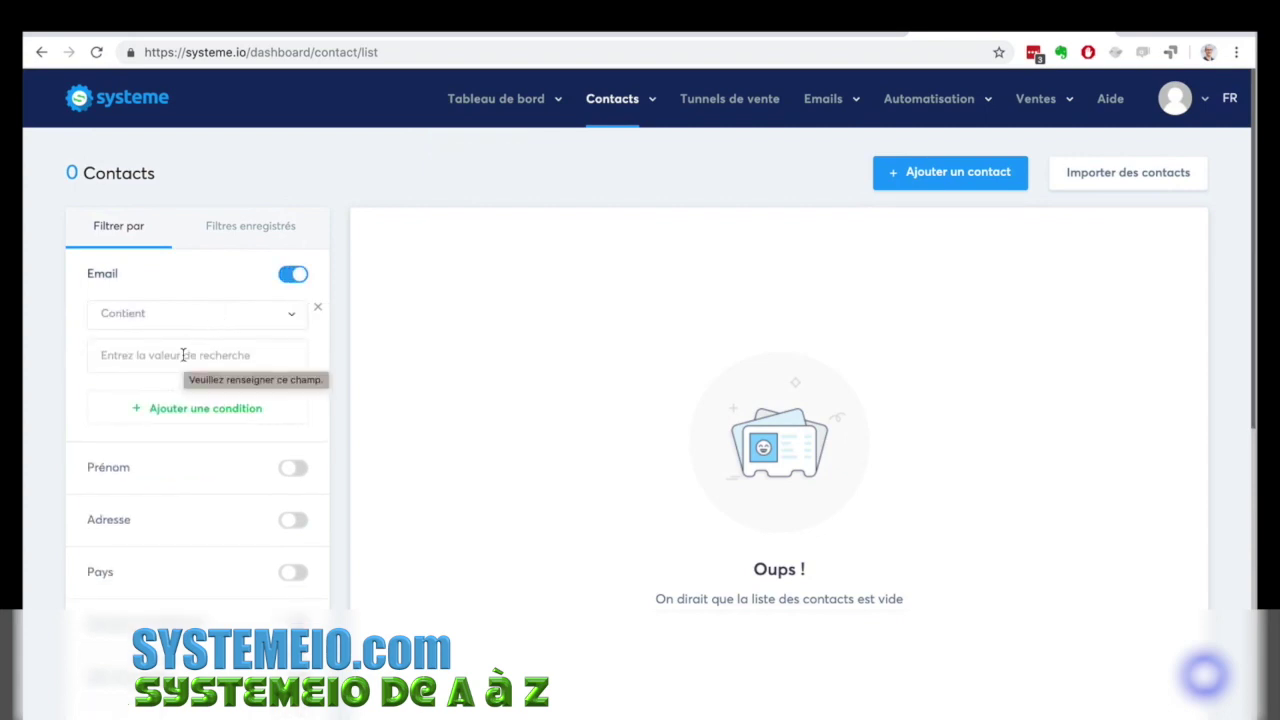
{"action": "scroll", "coordinate": [52, 460], "scroll_direction": "down", "scroll_amount": 5}
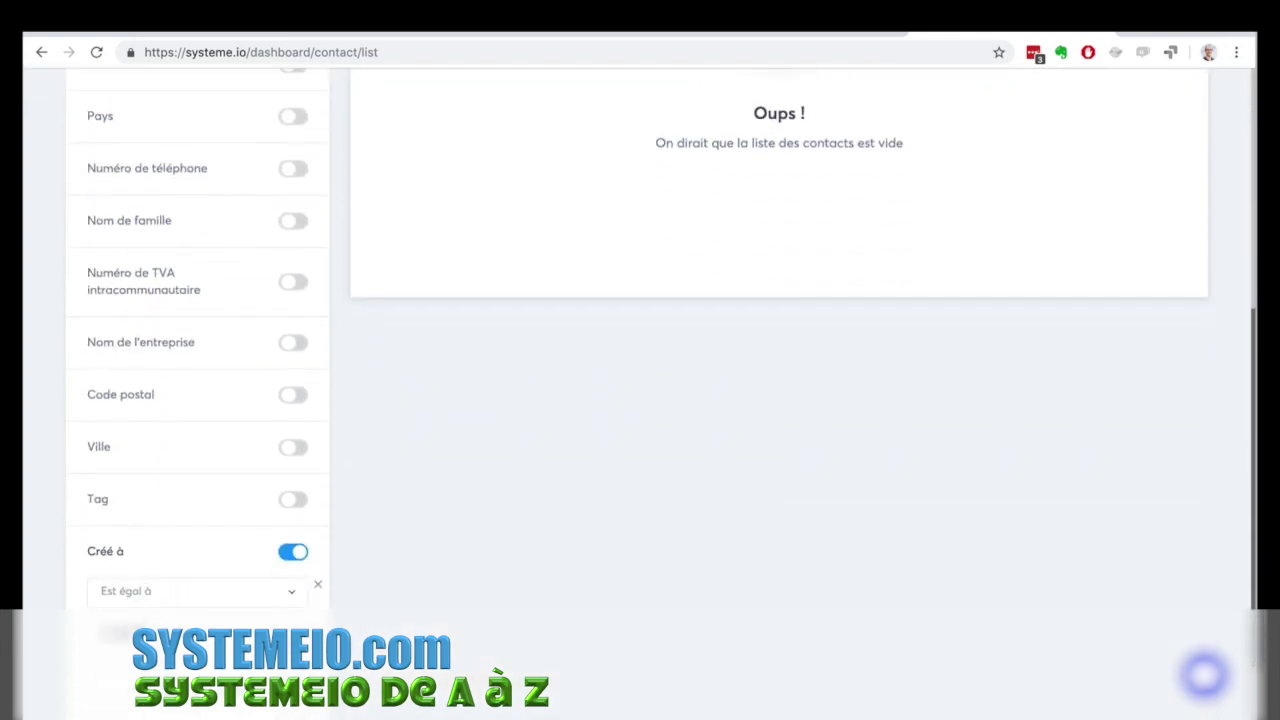
{"action": "scroll", "coordinate": [645, 300], "scroll_direction": "up", "scroll_amount": 5}
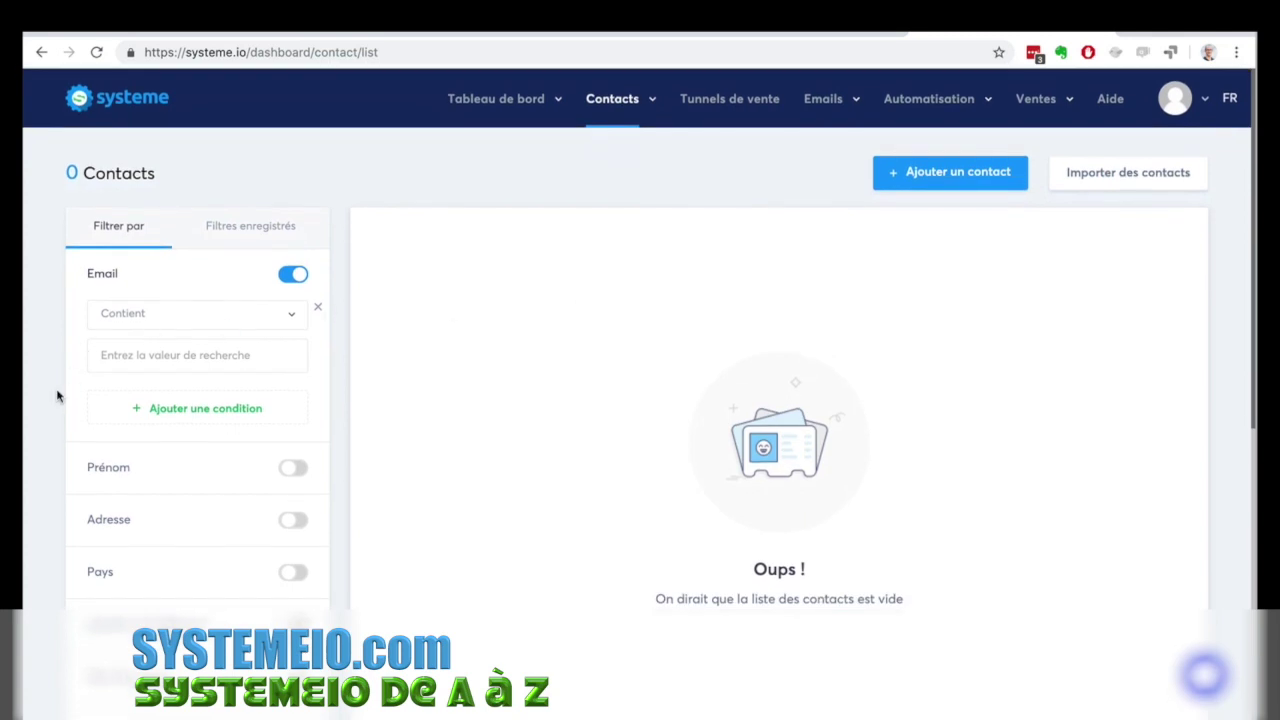
{"action": "scroll", "coordinate": [57, 394], "scroll_direction": "down", "scroll_amount": 5}
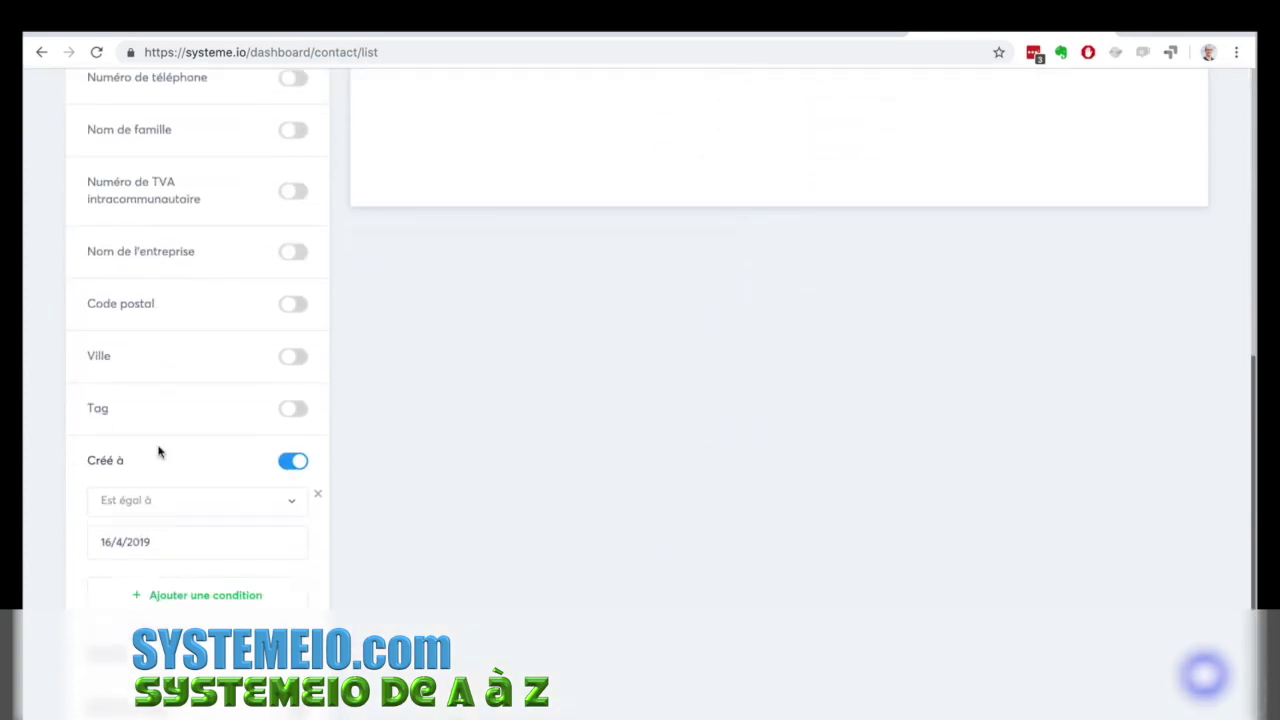
Turn off both the Créé à and the Email filters of the contact list.
{"action": "left_click", "coordinate": [288, 464]}
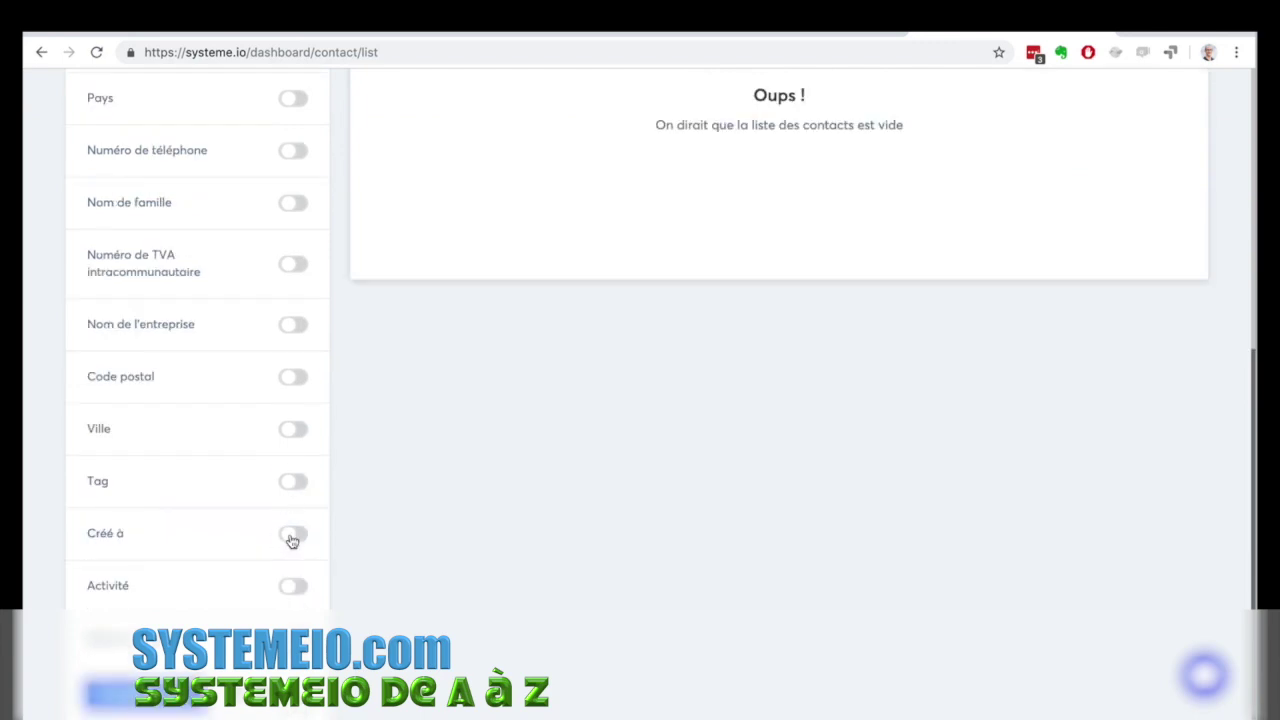
{"action": "scroll", "coordinate": [238, 497], "scroll_direction": "up", "scroll_amount": 4}
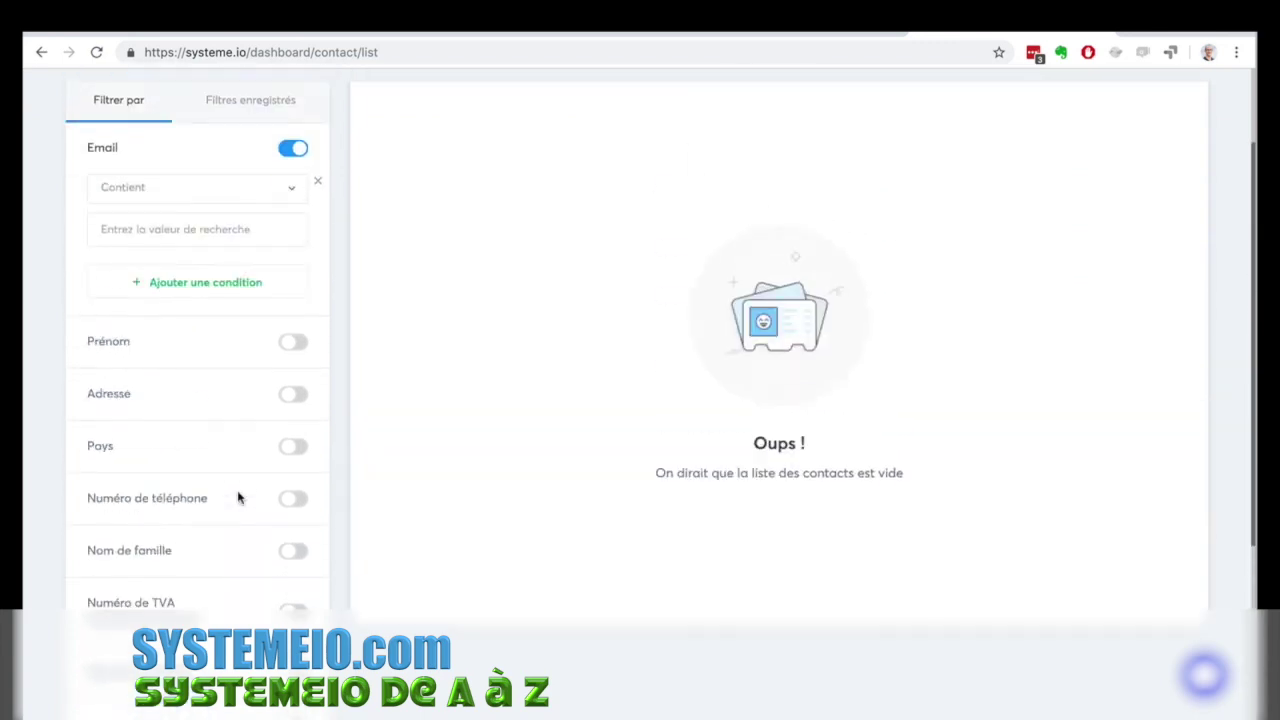
{"action": "left_click", "coordinate": [291, 149]}
{"action": "scroll", "coordinate": [317, 217], "scroll_direction": "up", "scroll_amount": 2}
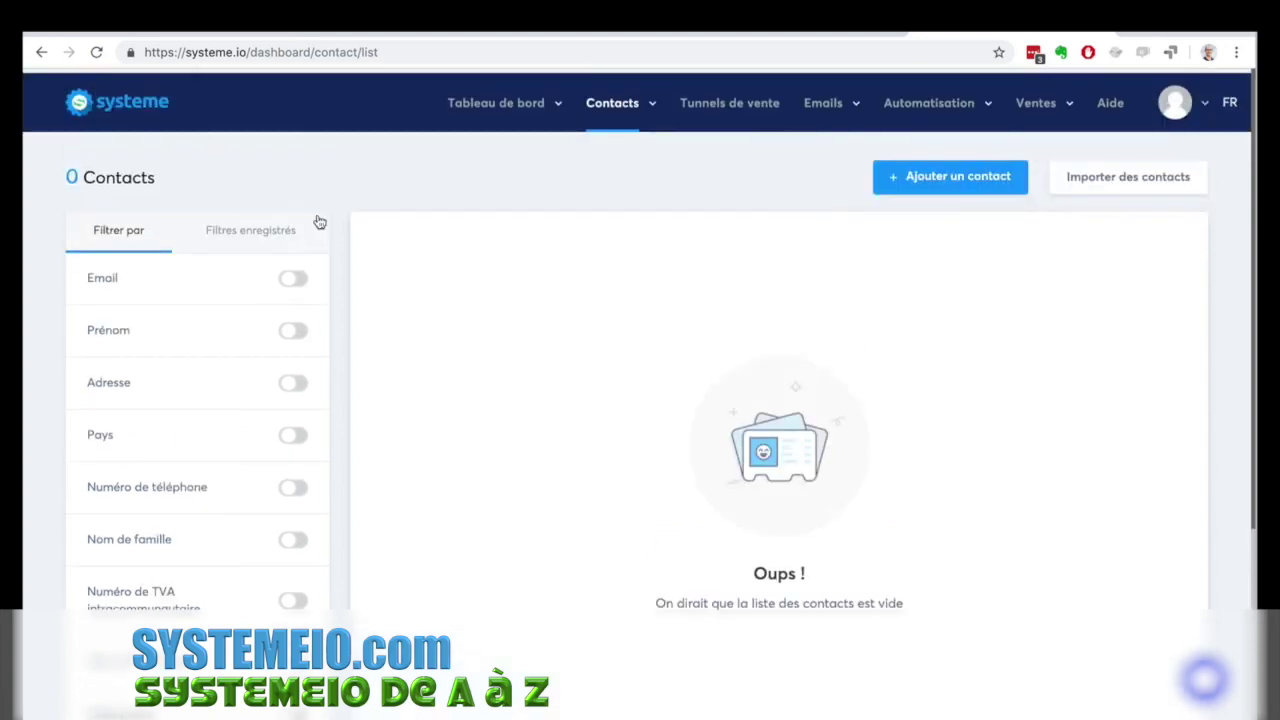
View the saved contact filters, go back to the filter list and return to the dashboard.
{"action": "left_click", "coordinate": [242, 233]}
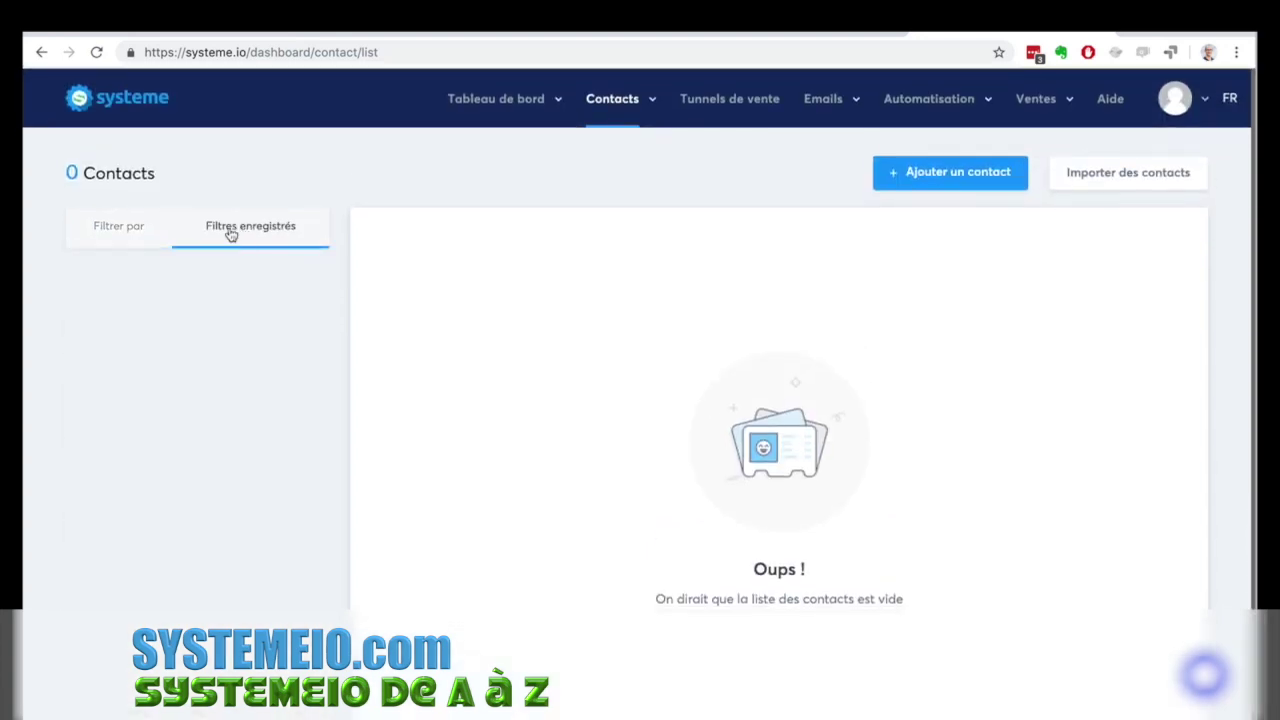
{"action": "left_click", "coordinate": [132, 240]}
{"action": "mouse_move", "coordinate": [588, 108]}
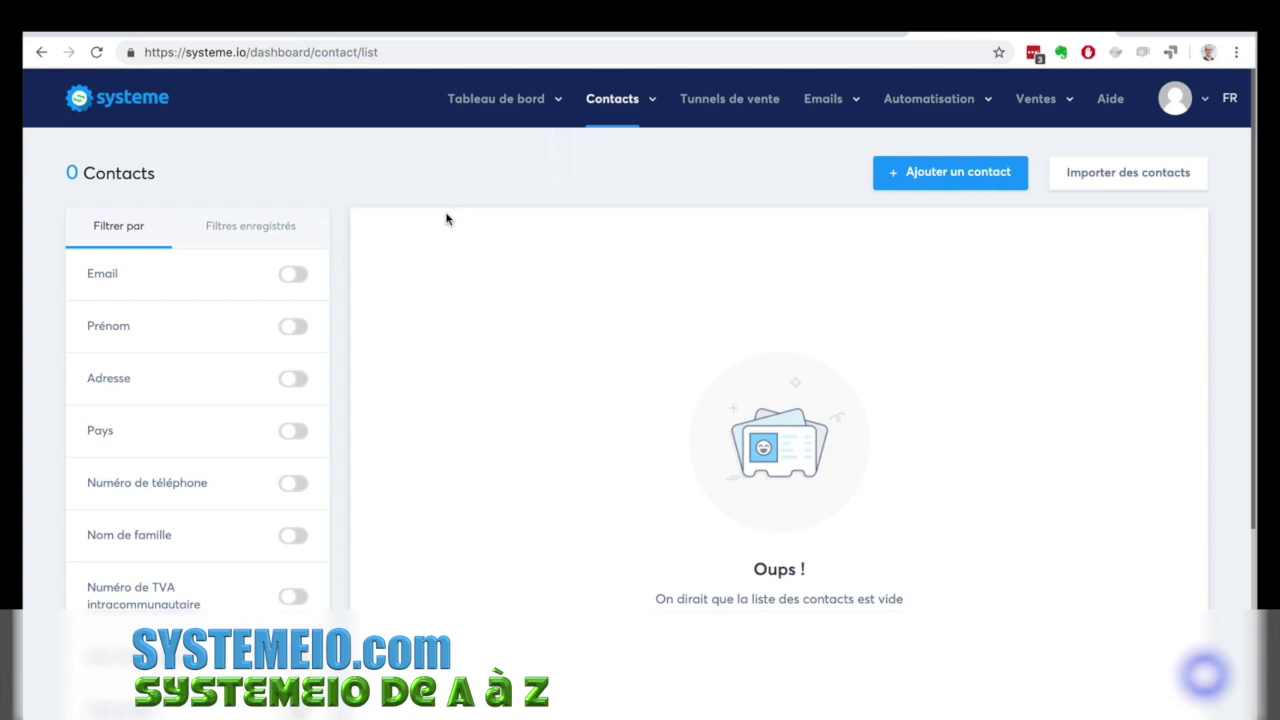
{"action": "mouse_move", "coordinate": [540, 102]}
{"action": "left_click", "coordinate": [472, 134]}
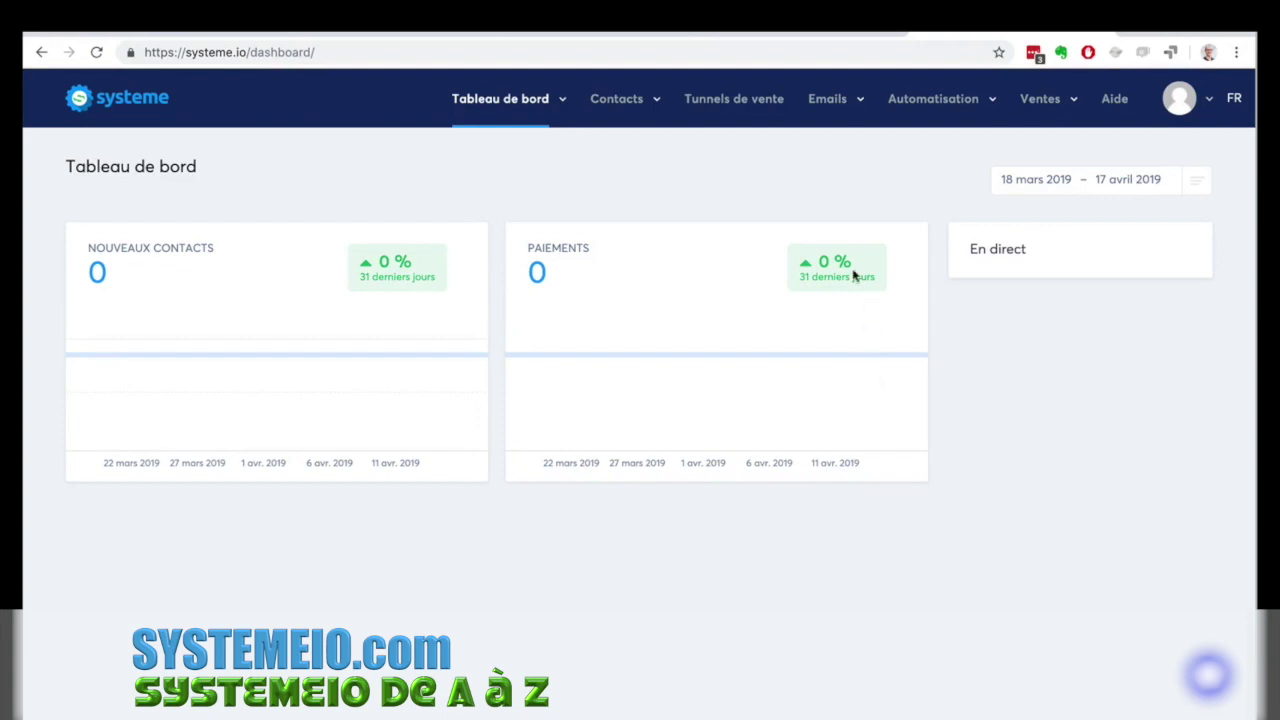
Start a new sales funnel named "Génération d'audience" and choose "Construisez votre audience" as its type.
{"action": "left_click", "coordinate": [712, 98]}
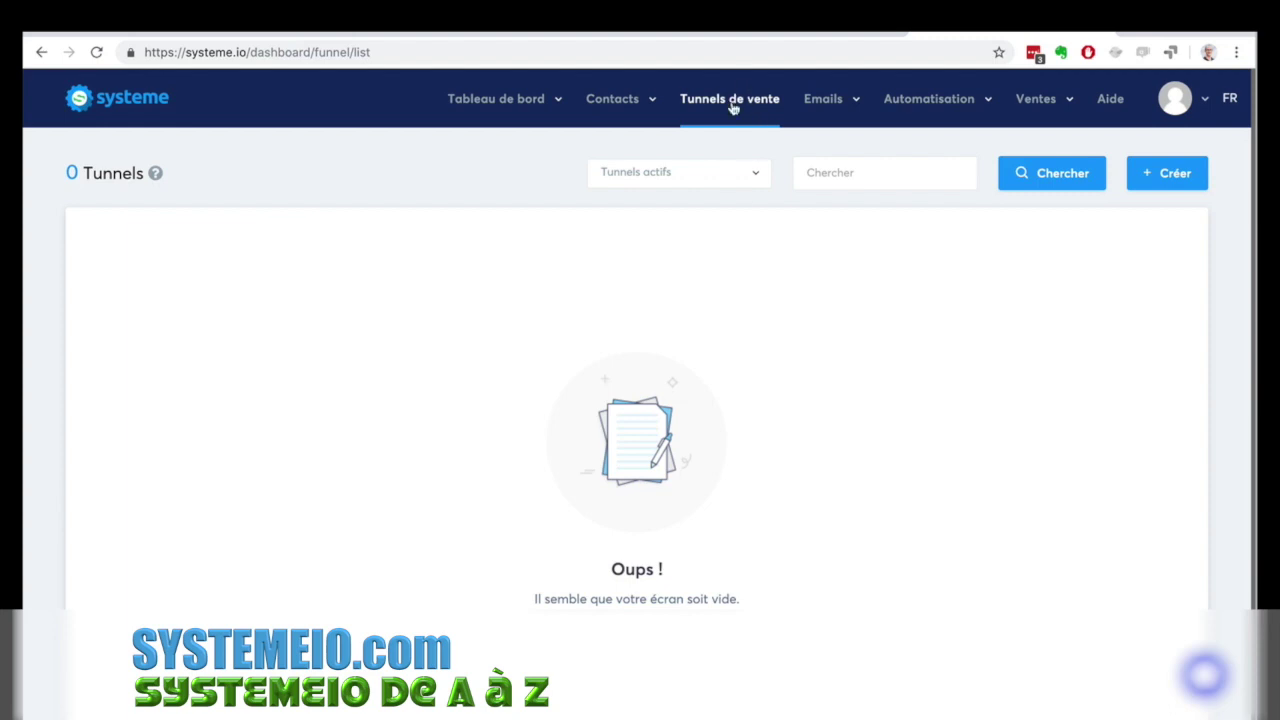
{"action": "left_click", "coordinate": [1172, 172]}
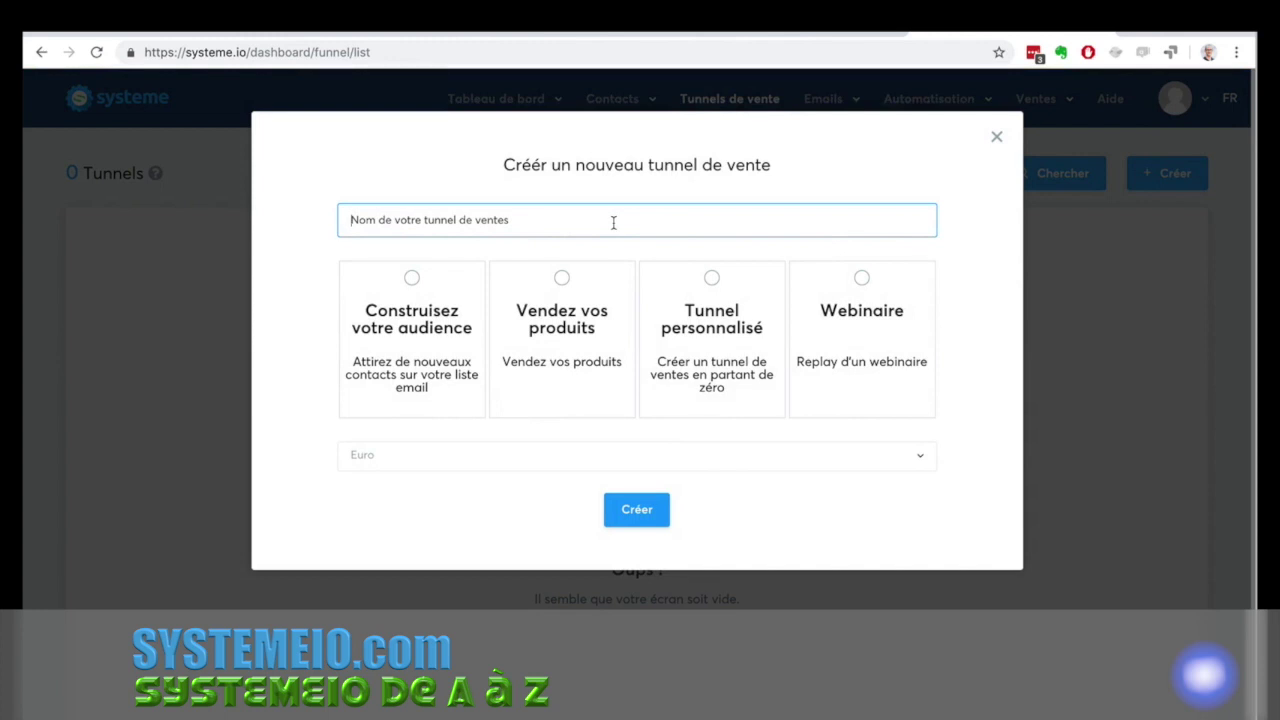
{"action": "type", "text": "Génération d'audie"}
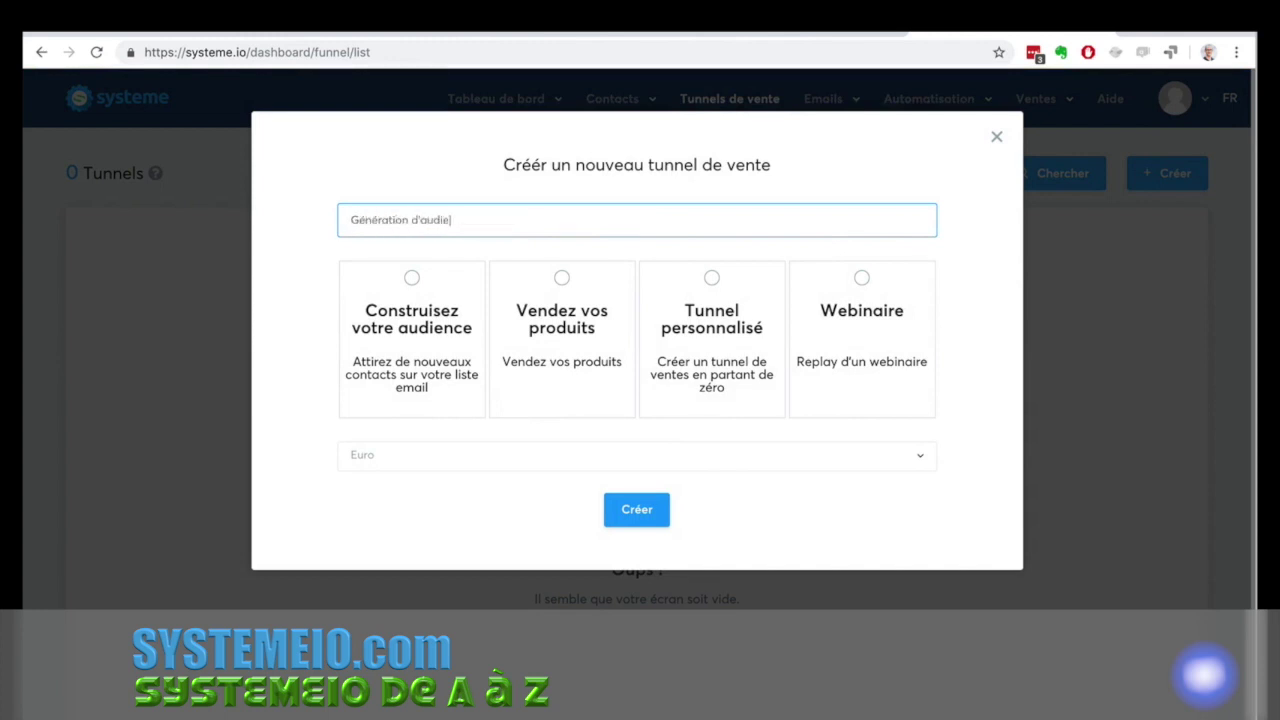
{"action": "type", "text": "nce"}
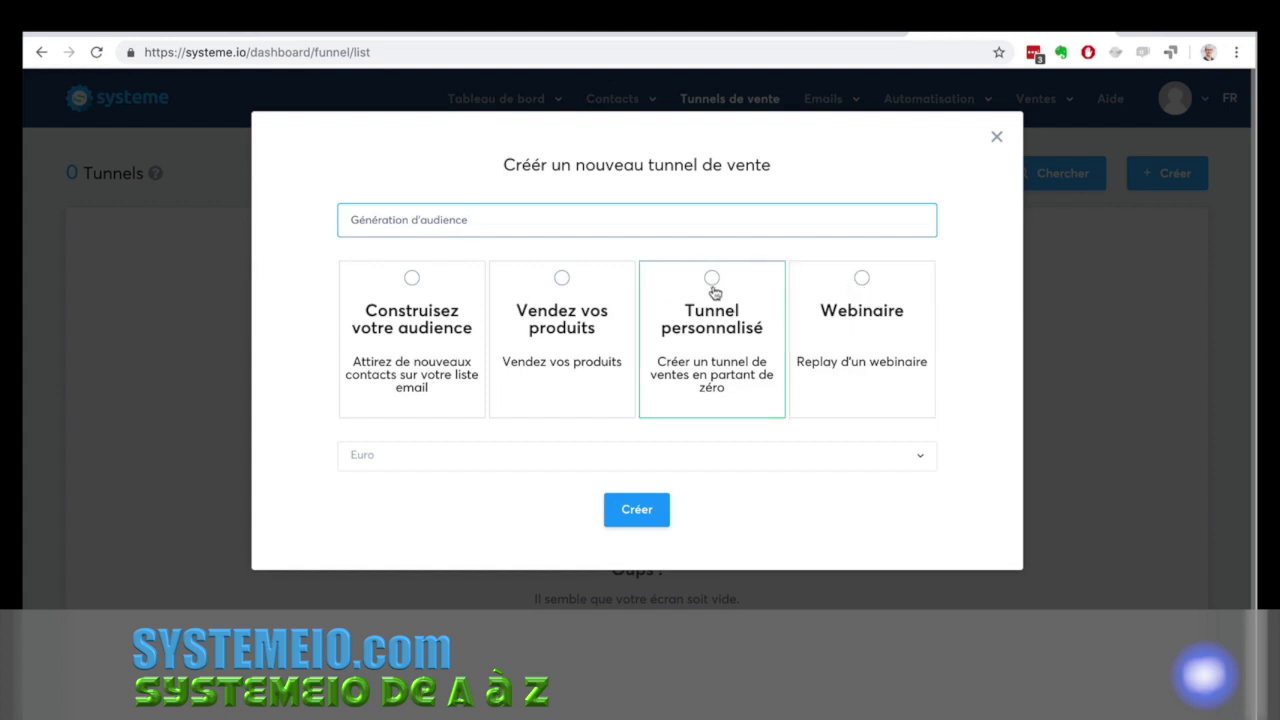
{"action": "left_click", "coordinate": [861, 280]}
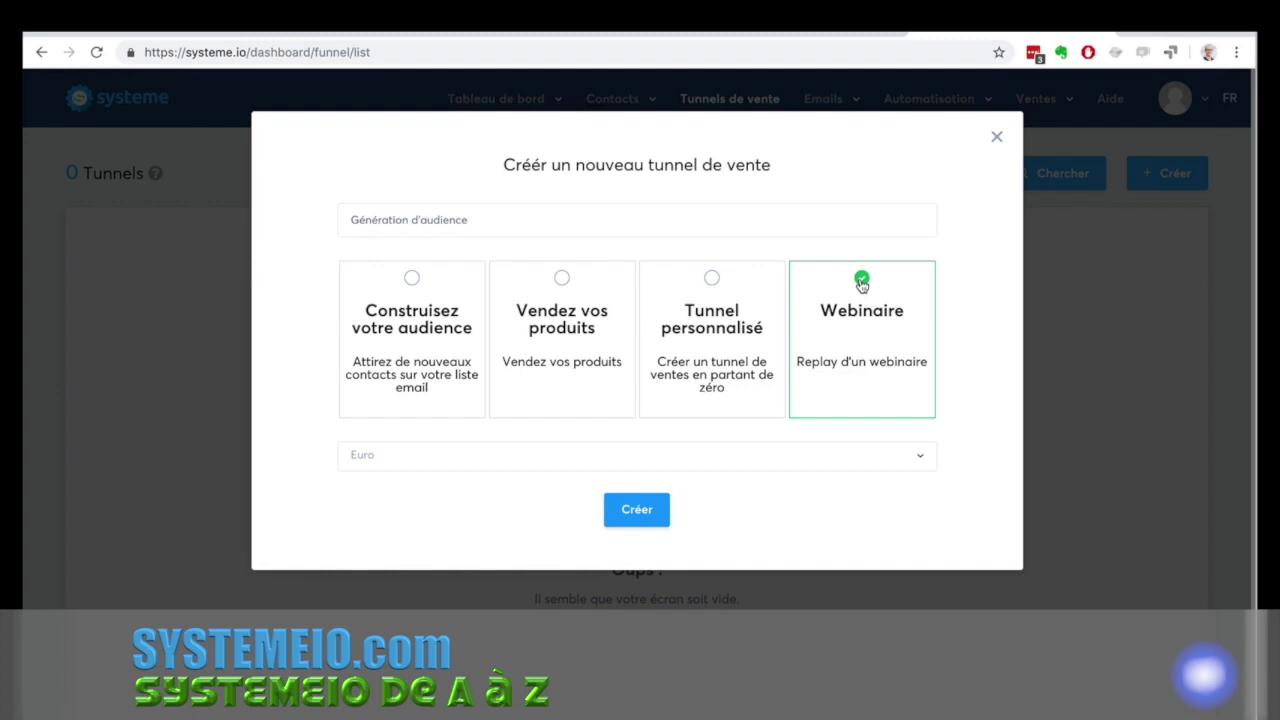
{"action": "left_click", "coordinate": [563, 287]}
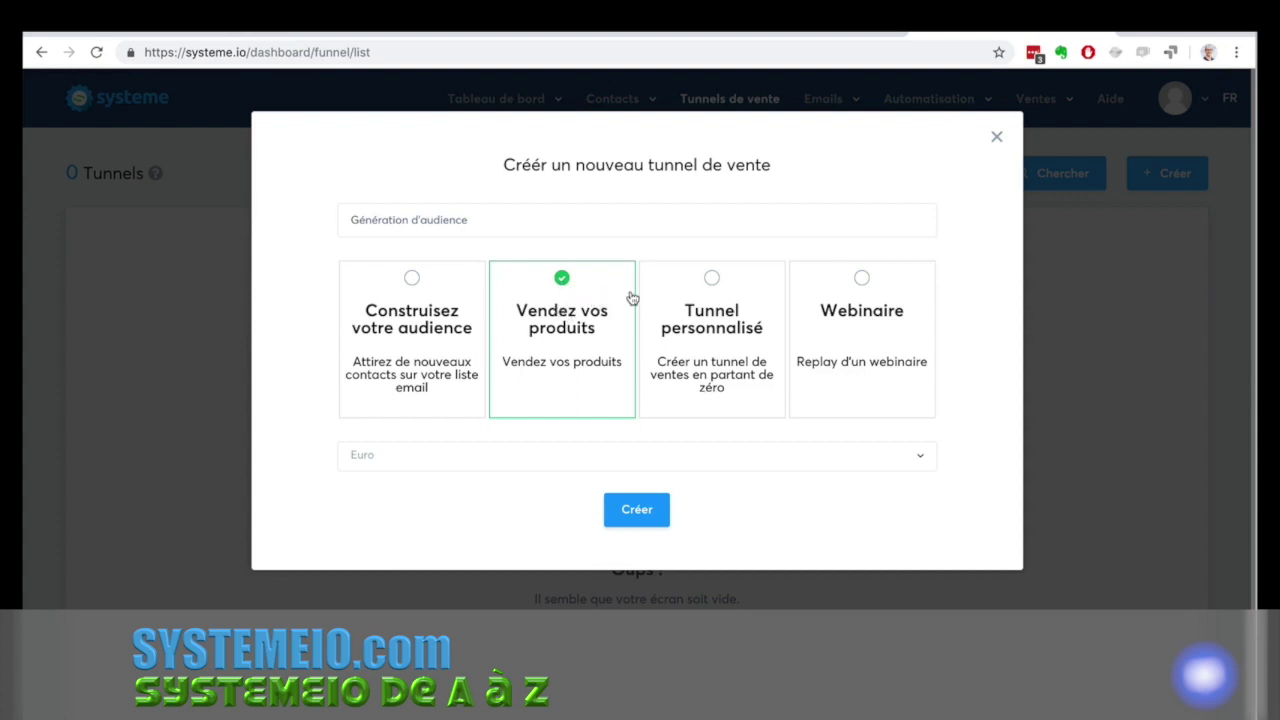
{"action": "left_click", "coordinate": [414, 280]}
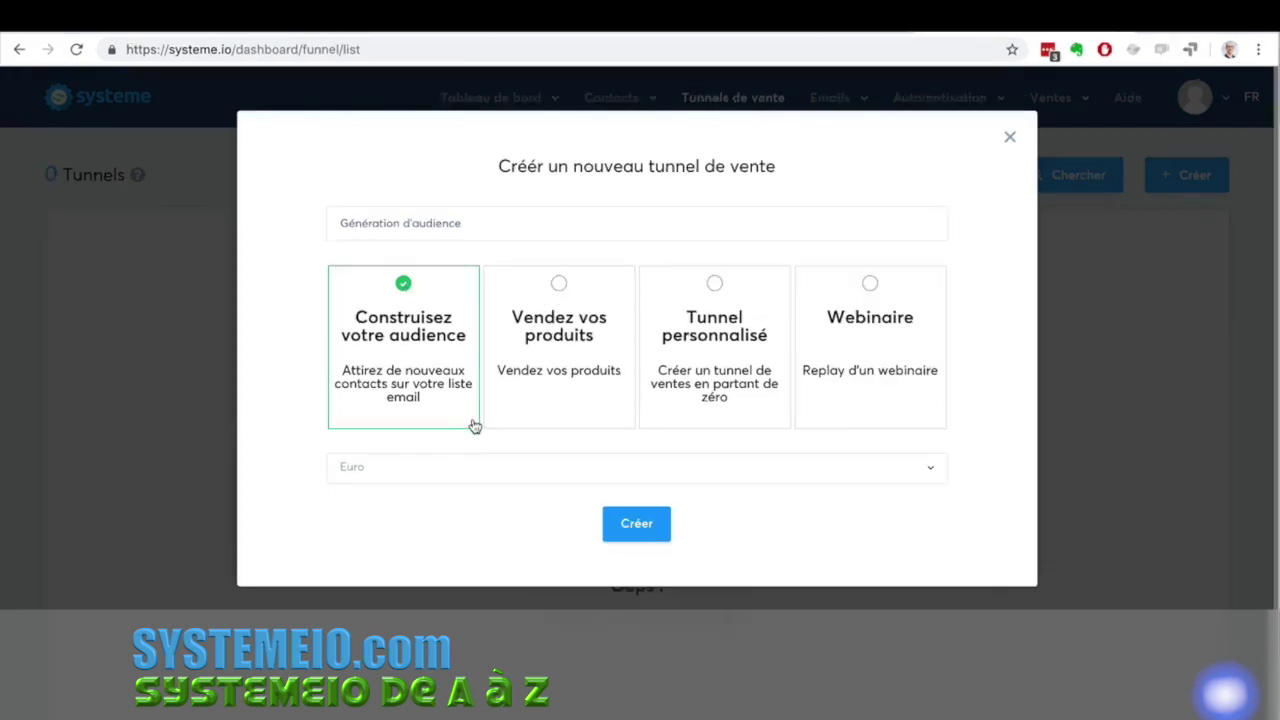
Look through the available currencies, keep Euro and create the sales funnel.
{"action": "left_click", "coordinate": [460, 470]}
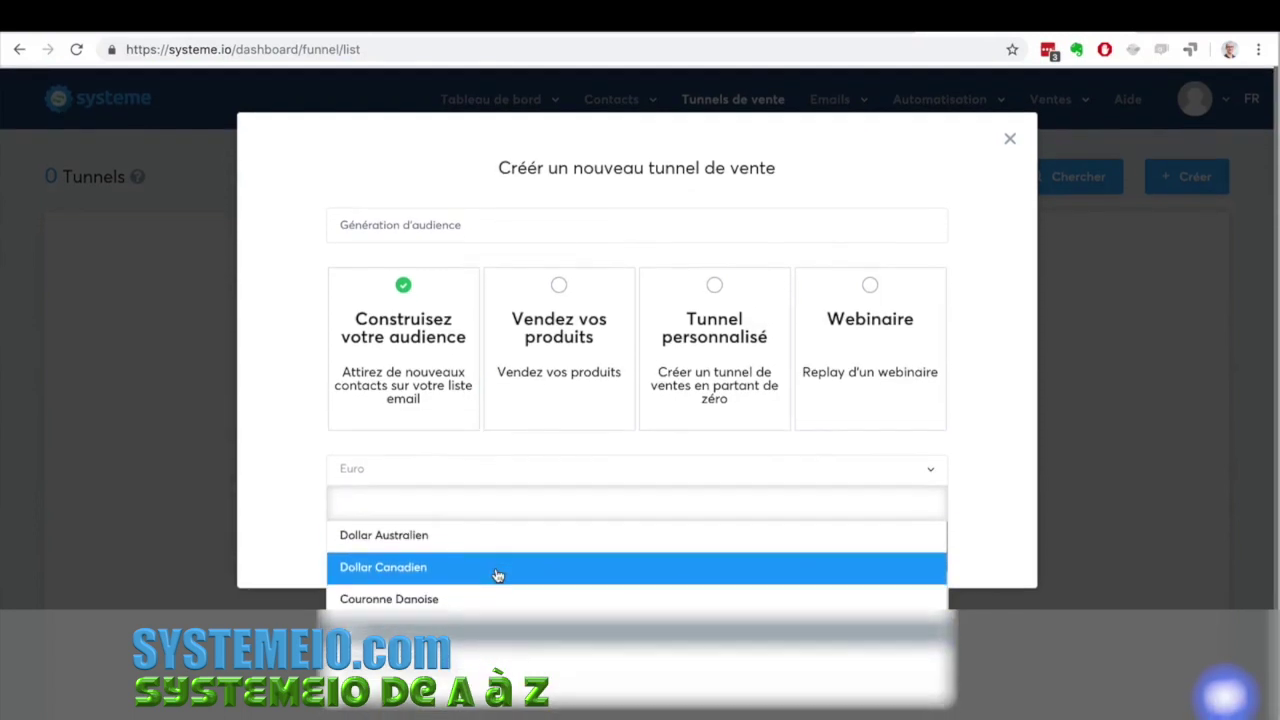
{"action": "scroll", "coordinate": [497, 575], "scroll_direction": "down", "scroll_amount": 5}
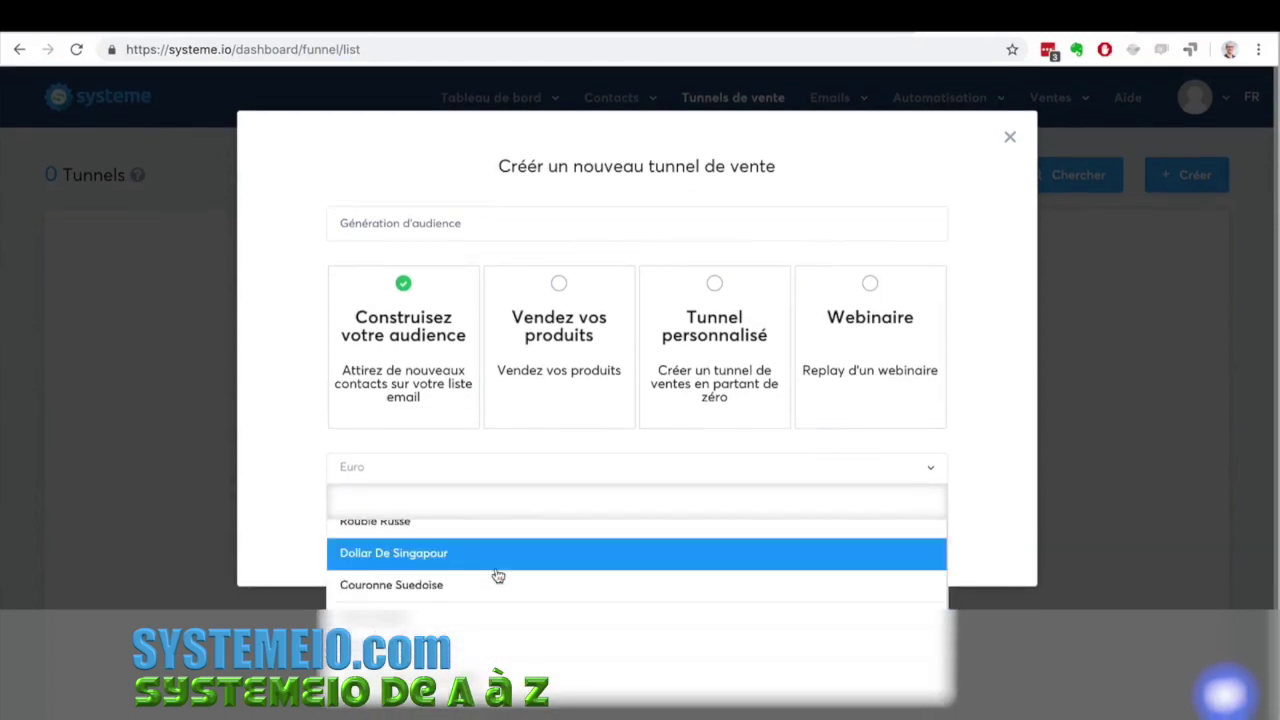
{"action": "scroll", "coordinate": [497, 575], "scroll_direction": "down", "scroll_amount": 3}
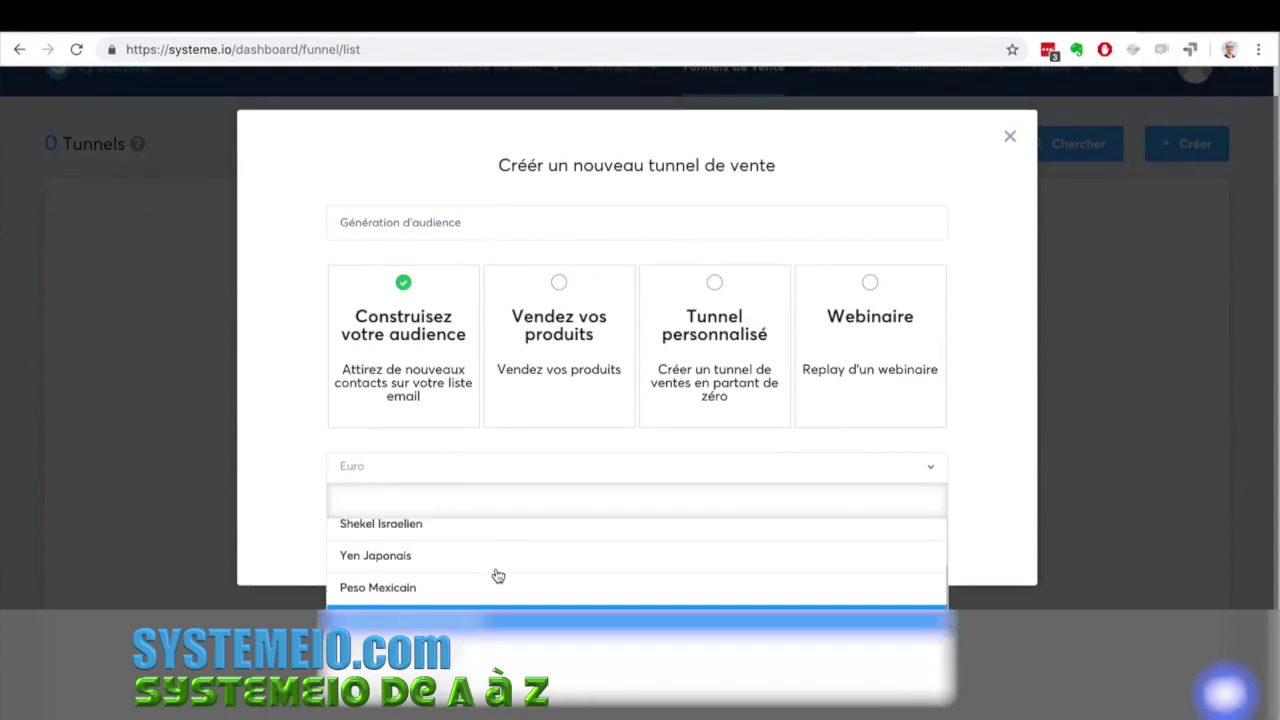
{"action": "scroll", "coordinate": [498, 576], "scroll_direction": "up", "scroll_amount": 8}
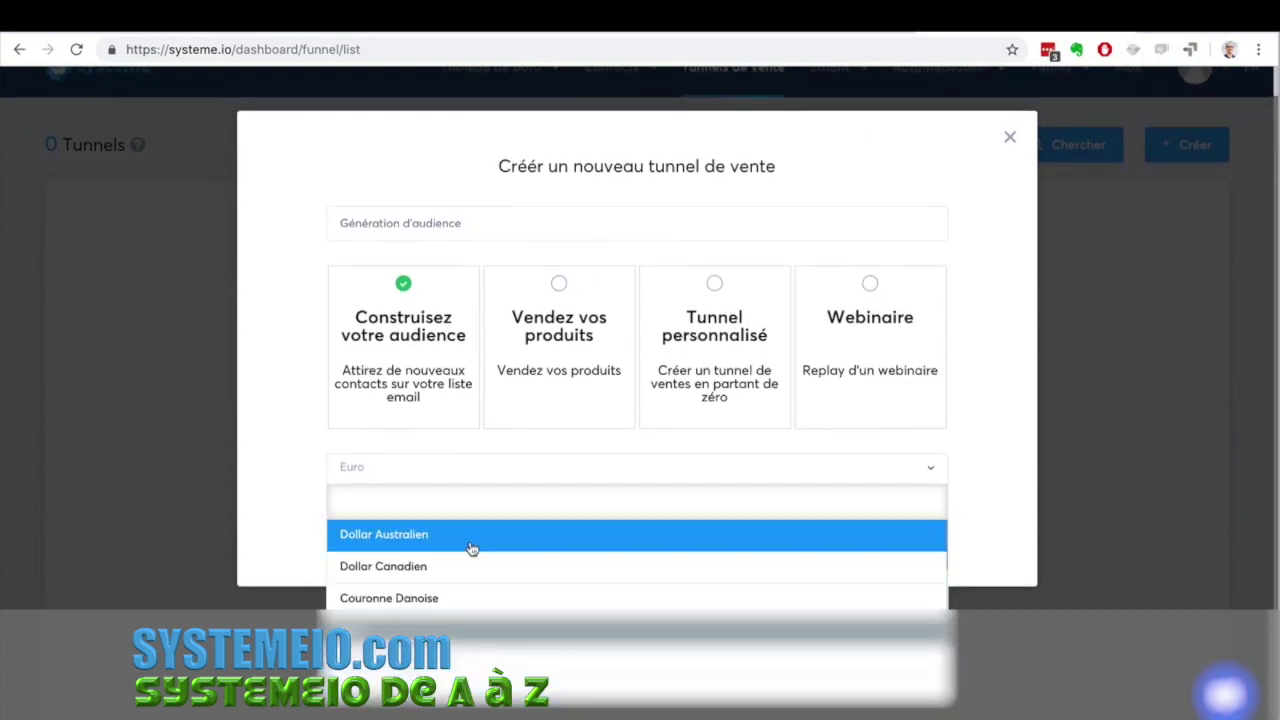
{"action": "left_click", "coordinate": [296, 466]}
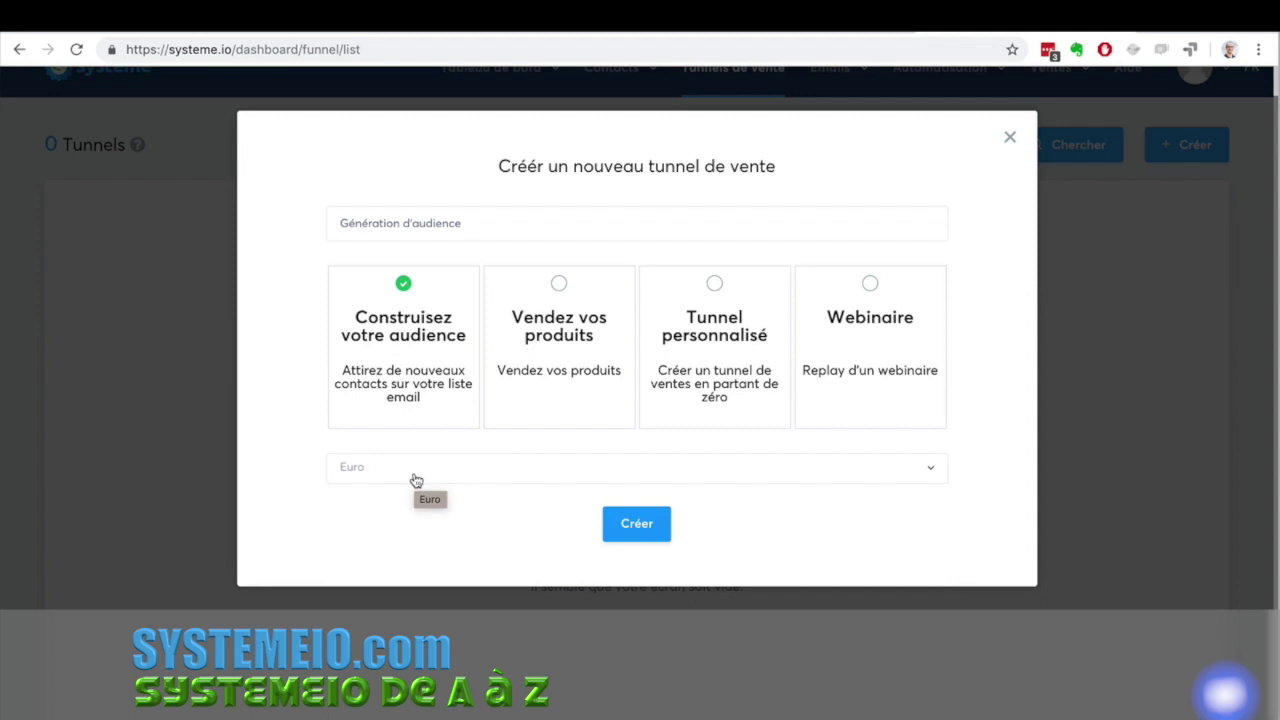
{"action": "left_click", "coordinate": [628, 524]}
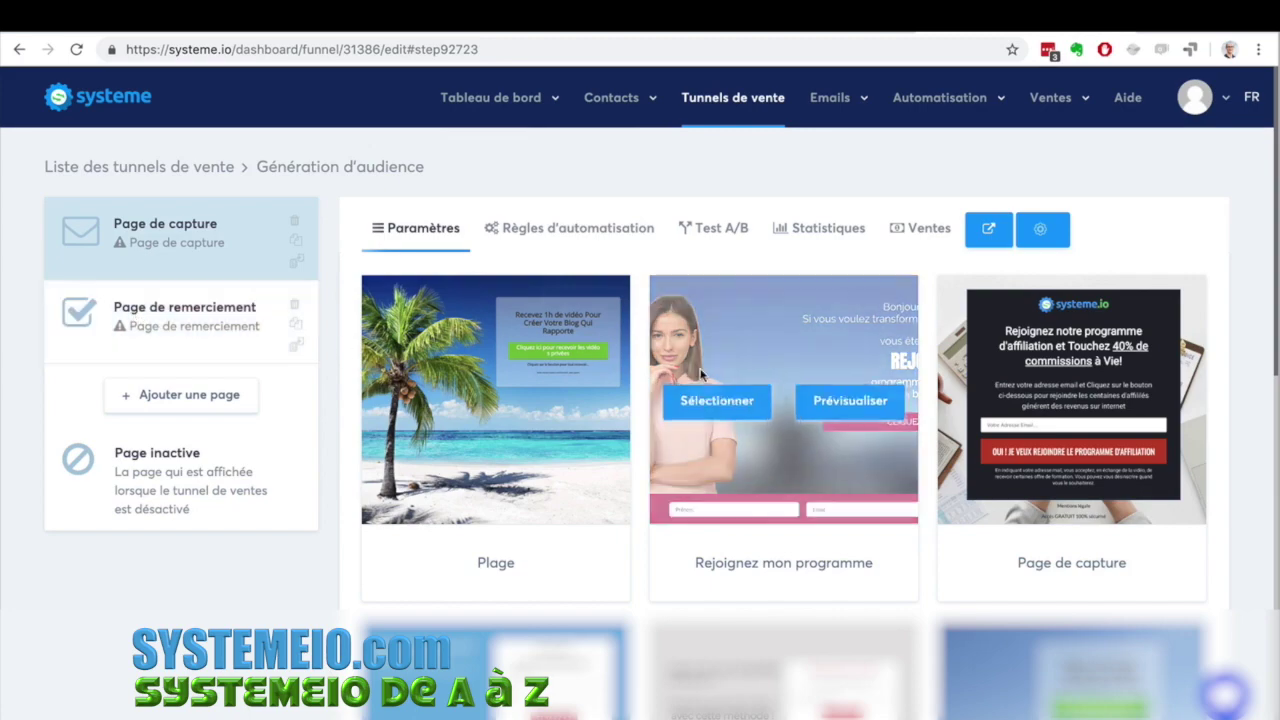
Browse the whole gallery of page templates available for the funnel's Page de capture step.
{"action": "scroll", "coordinate": [1242, 345], "scroll_direction": "down", "scroll_amount": 9}
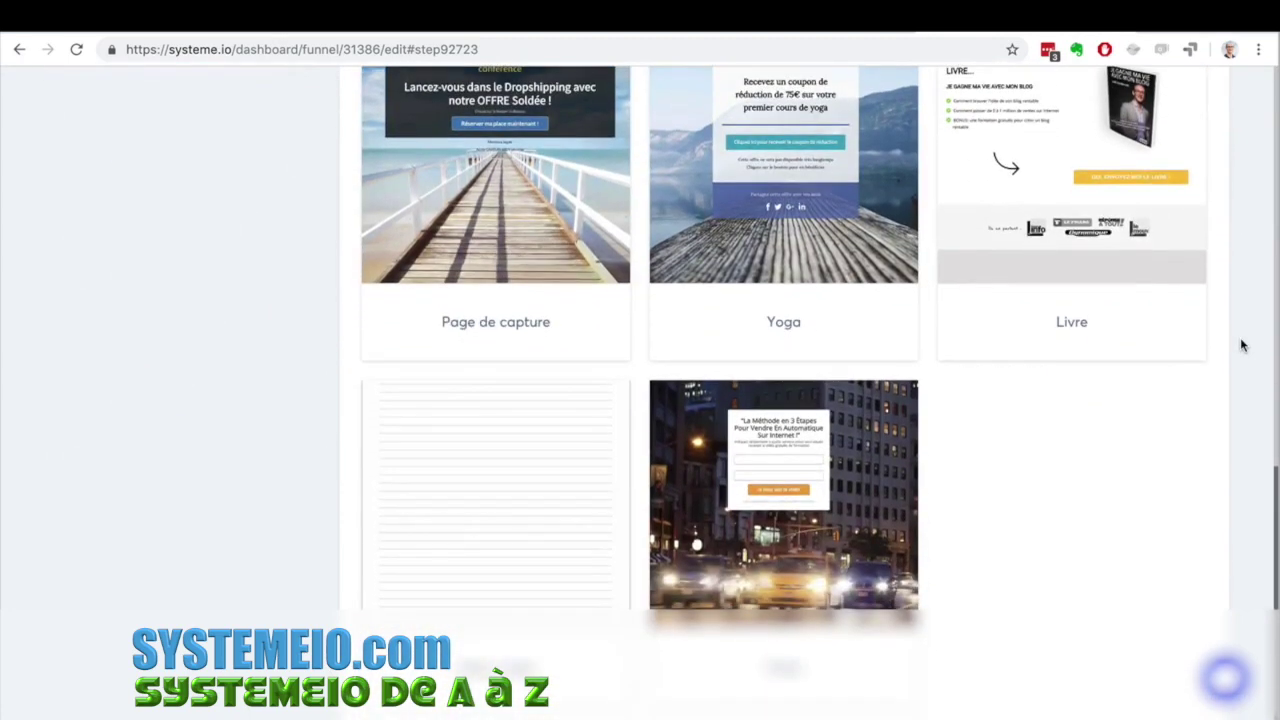
{"action": "scroll", "coordinate": [1242, 345], "scroll_direction": "up", "scroll_amount": 6}
{"action": "scroll", "coordinate": [1242, 345], "scroll_direction": "up", "scroll_amount": 2}
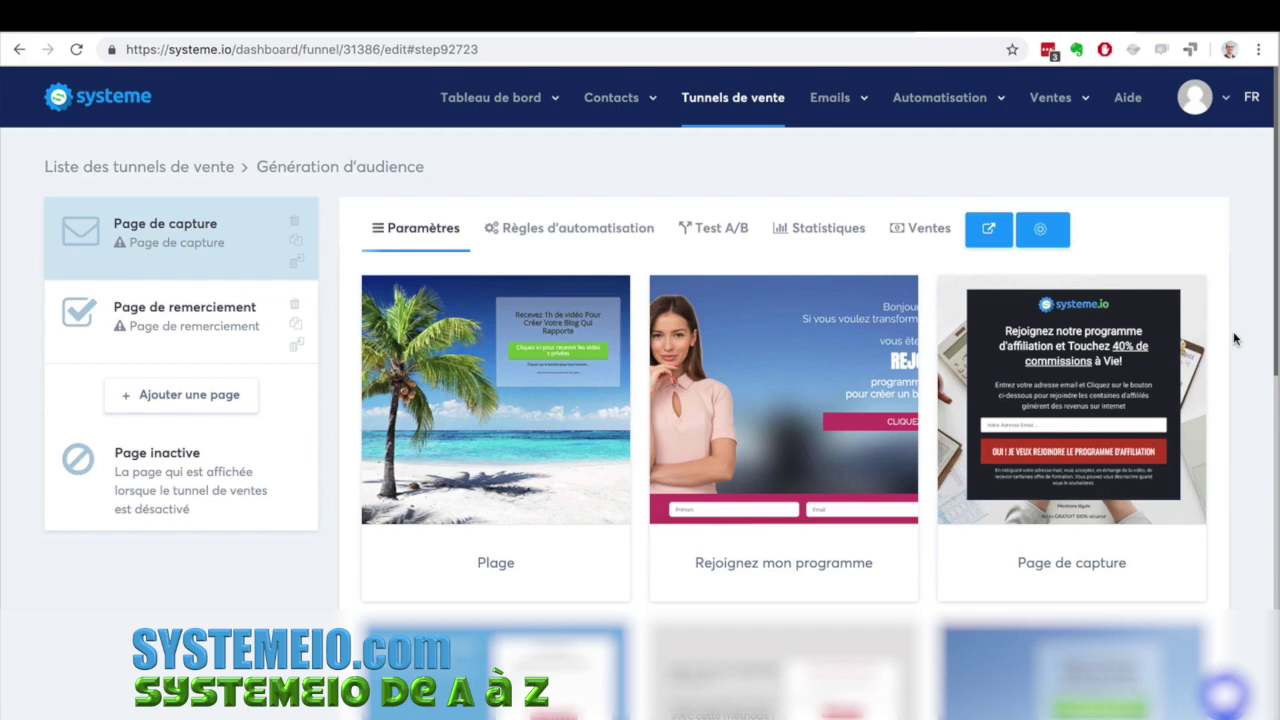
{"action": "scroll", "coordinate": [1220, 346], "scroll_direction": "down", "scroll_amount": 4}
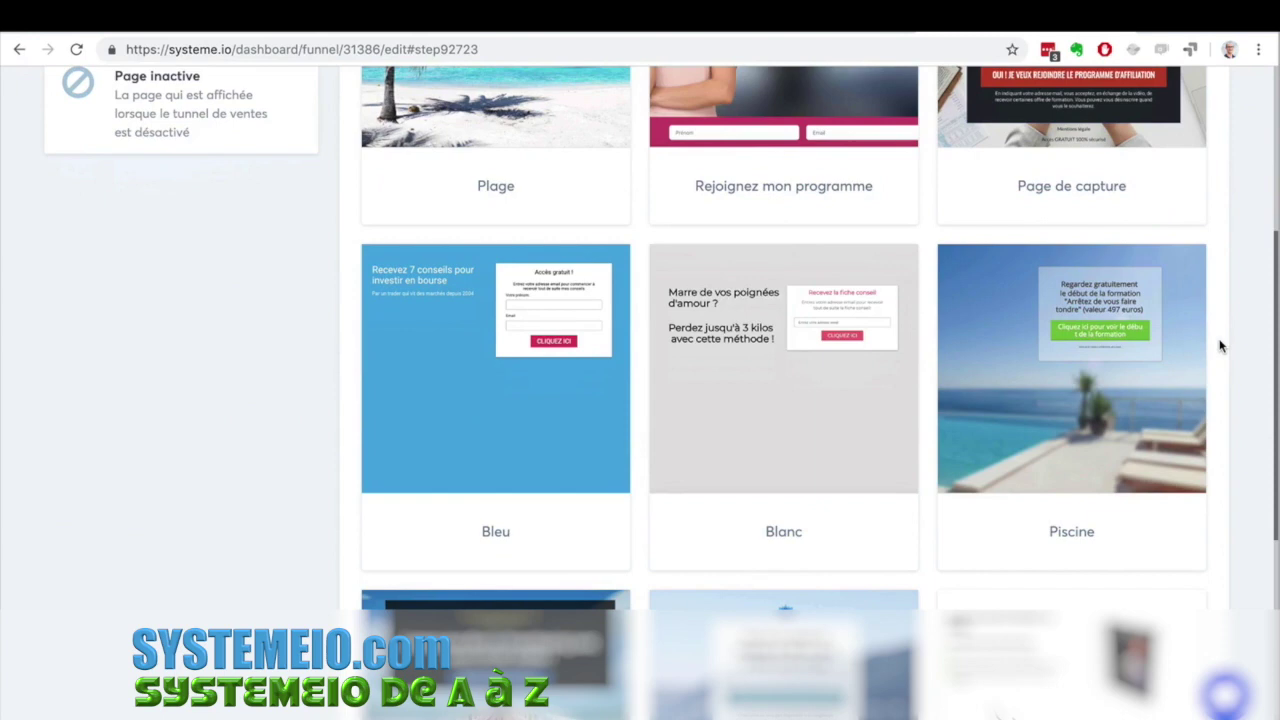
{"action": "scroll", "coordinate": [1220, 346], "scroll_direction": "down", "scroll_amount": 4}
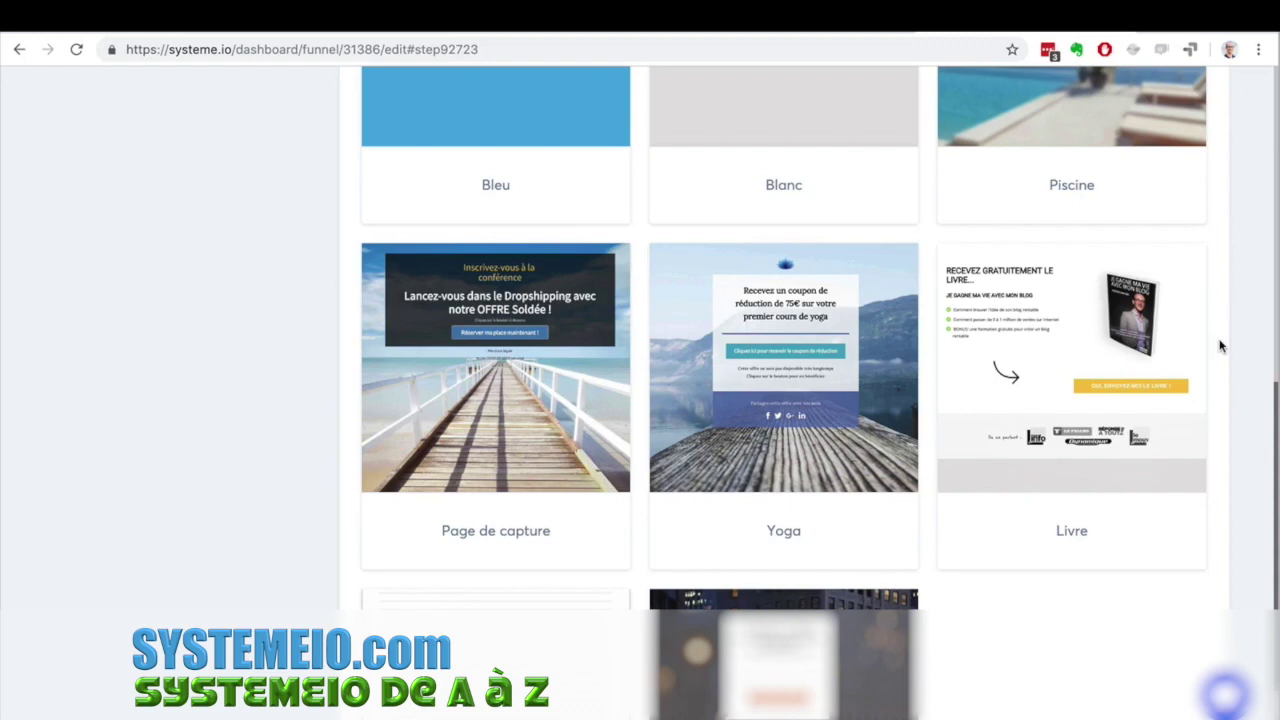
{"action": "scroll", "coordinate": [1220, 346], "scroll_direction": "up", "scroll_amount": 7}
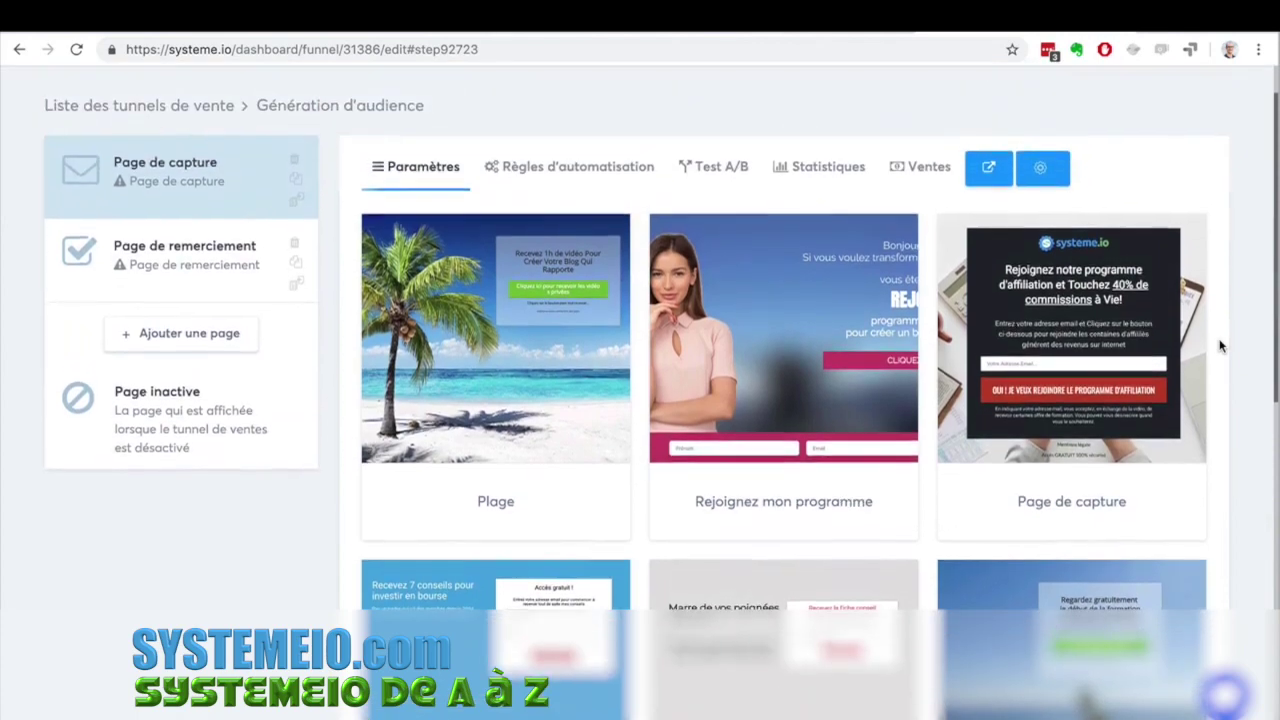
{"action": "scroll", "coordinate": [1220, 346], "scroll_direction": "down", "scroll_amount": 5}
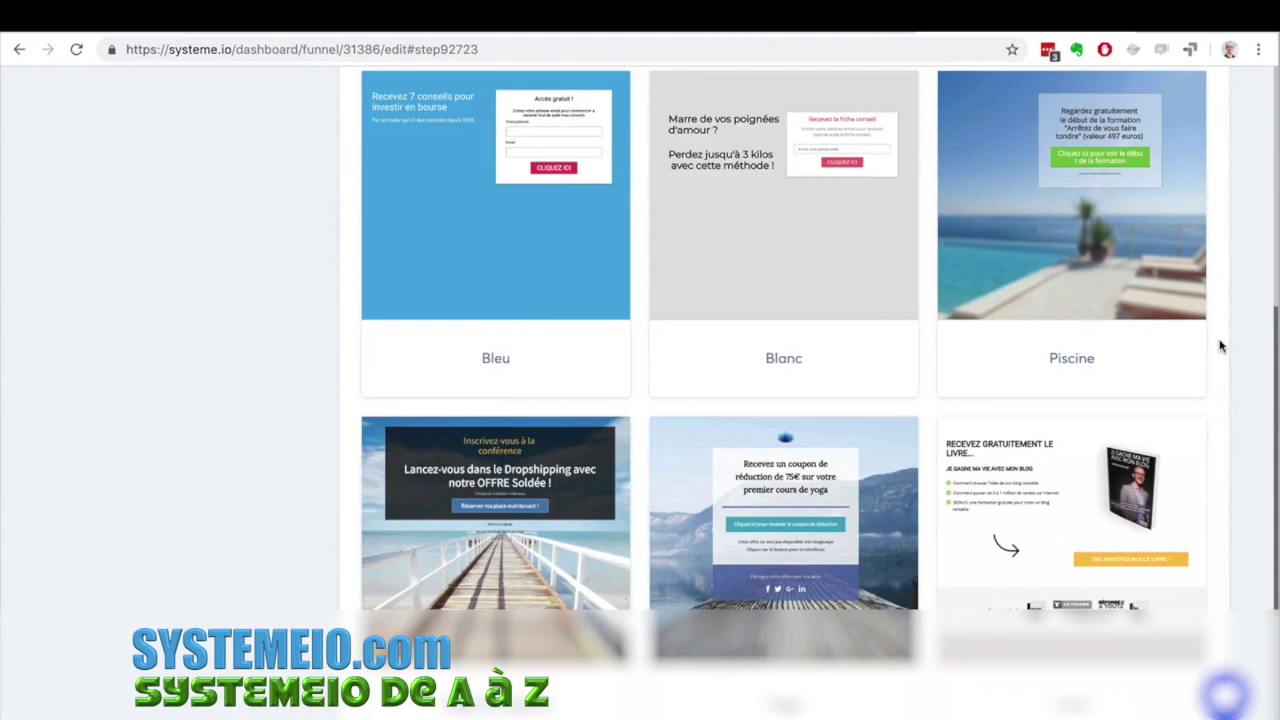
{"action": "scroll", "coordinate": [1220, 346], "scroll_direction": "down", "scroll_amount": 3}
{"action": "scroll", "coordinate": [1220, 346], "scroll_direction": "up", "scroll_amount": 4}
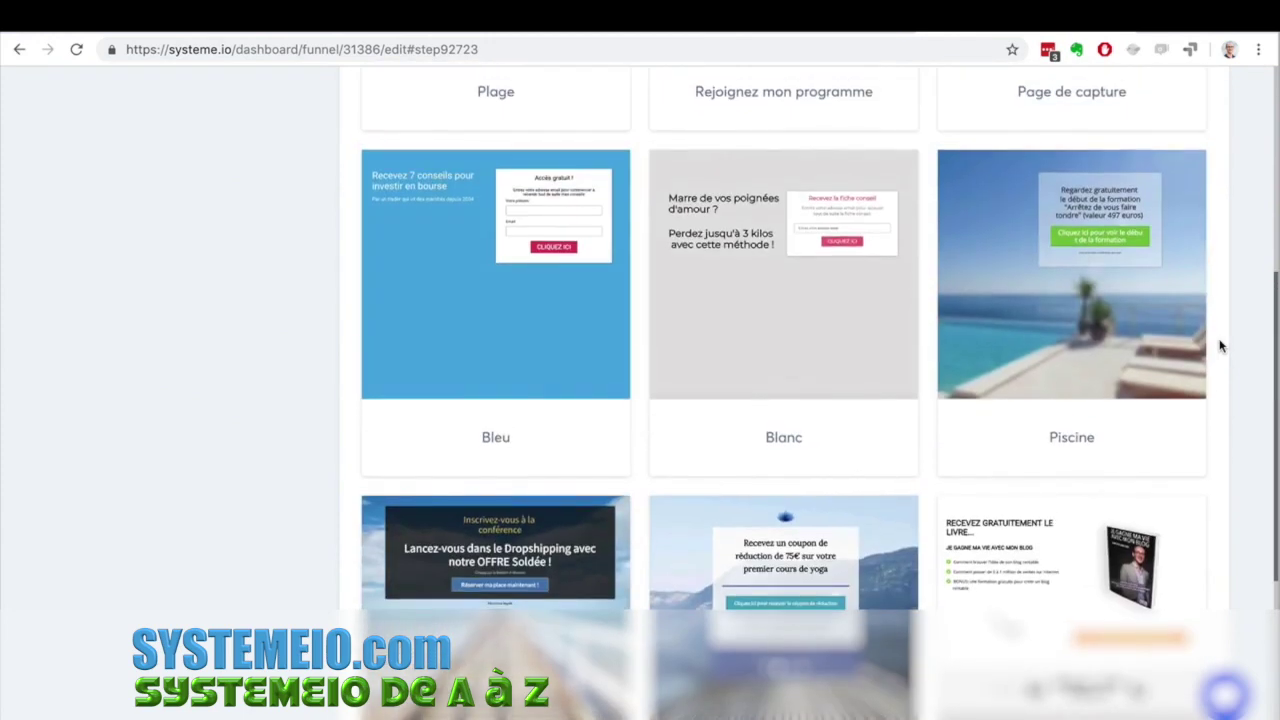
{"action": "scroll", "coordinate": [1220, 346], "scroll_direction": "up", "scroll_amount": 5}
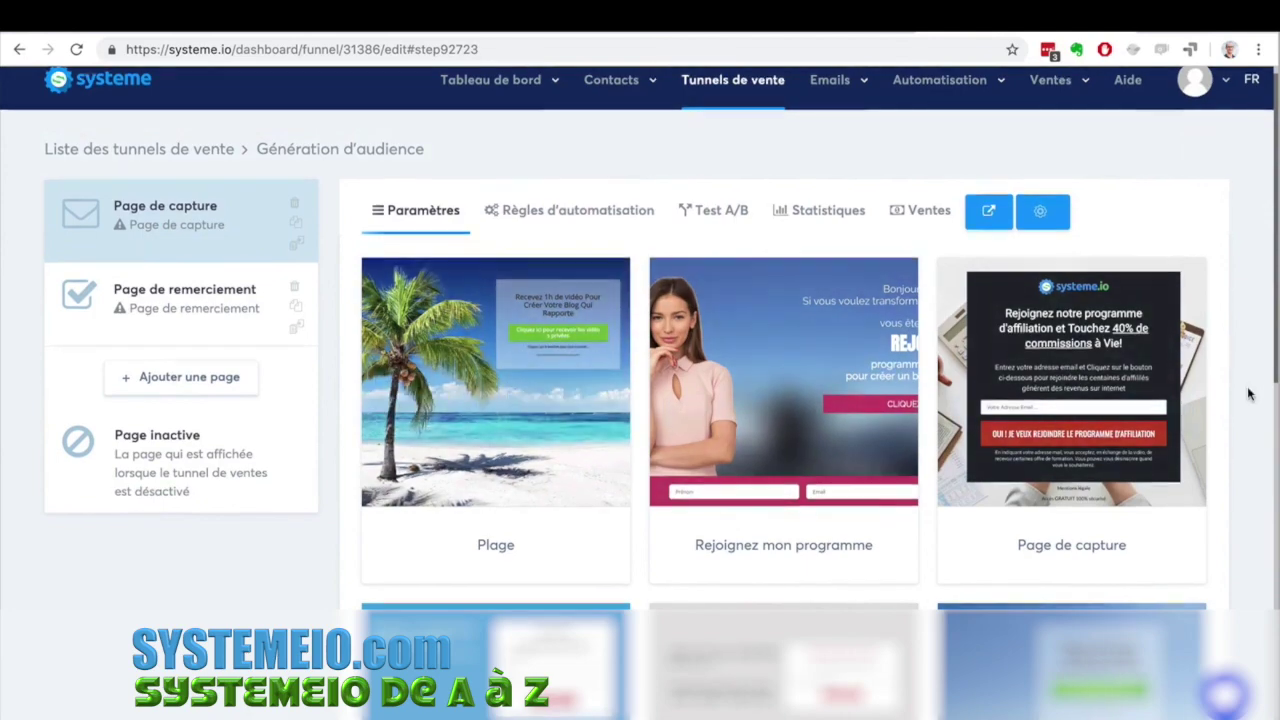
Choose the "Page de capture" template with the dropshipping conference and wooden pier, and open the page in the editor.
{"action": "scroll", "coordinate": [1248, 392], "scroll_direction": "down", "scroll_amount": 5}
{"action": "scroll", "coordinate": [1248, 392], "scroll_direction": "down", "scroll_amount": 3}
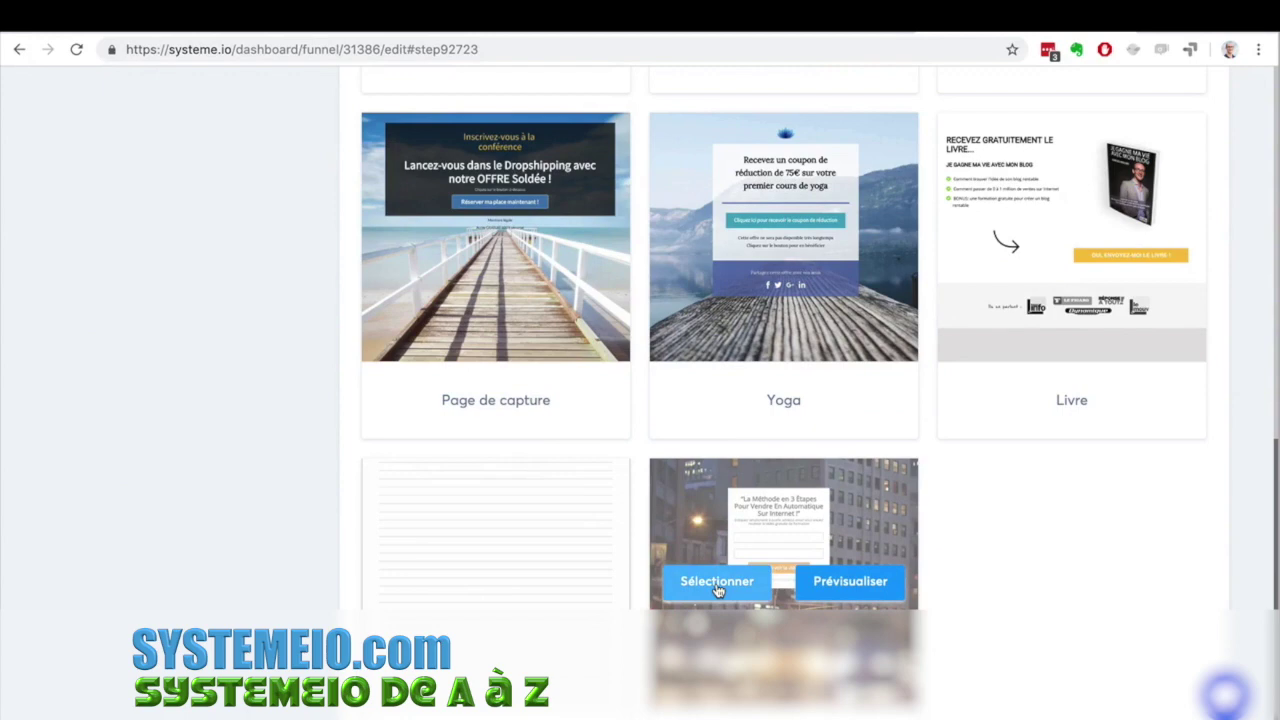
{"action": "scroll", "coordinate": [241, 335], "scroll_direction": "up", "scroll_amount": 1}
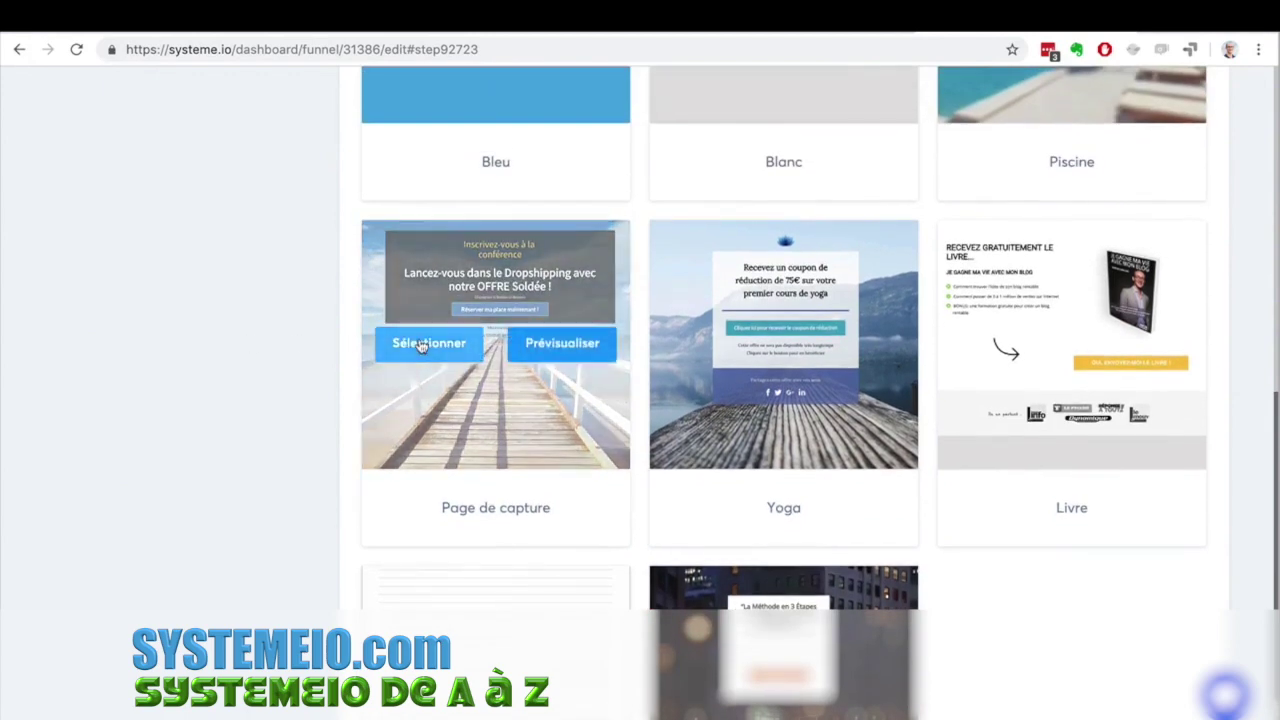
{"action": "left_click", "coordinate": [422, 345]}
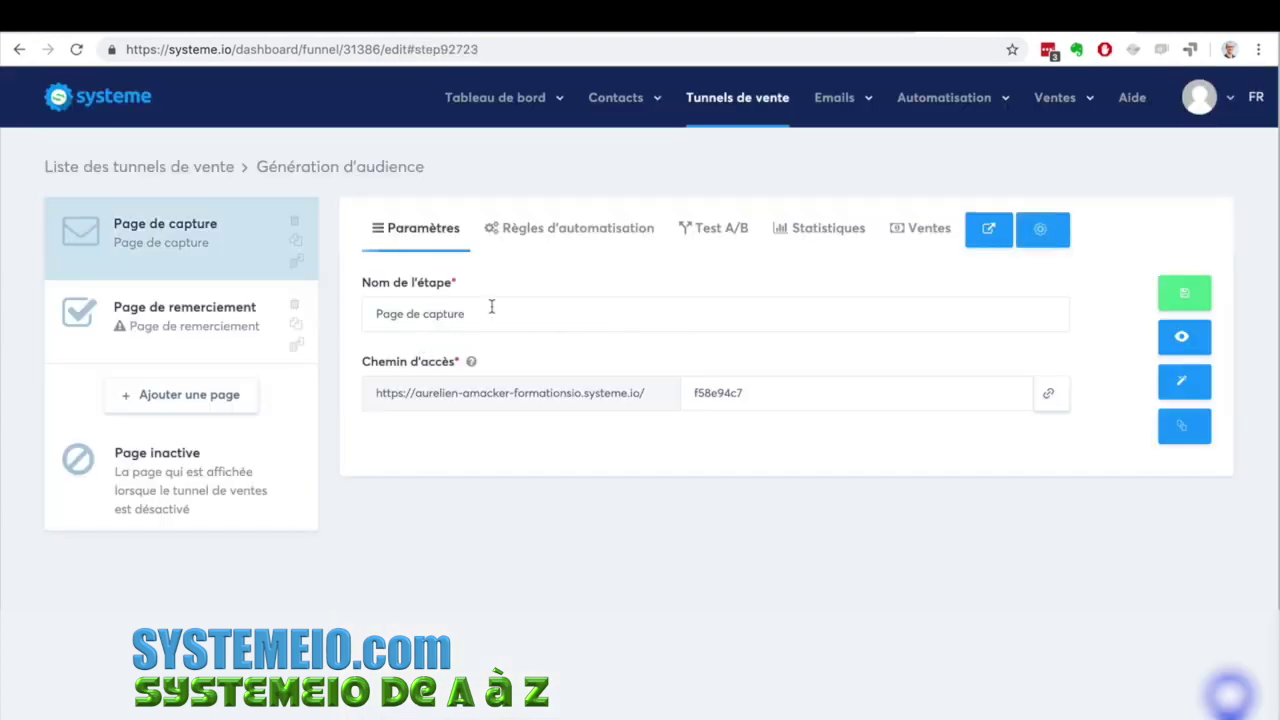
{"action": "left_click", "coordinate": [1184, 378]}
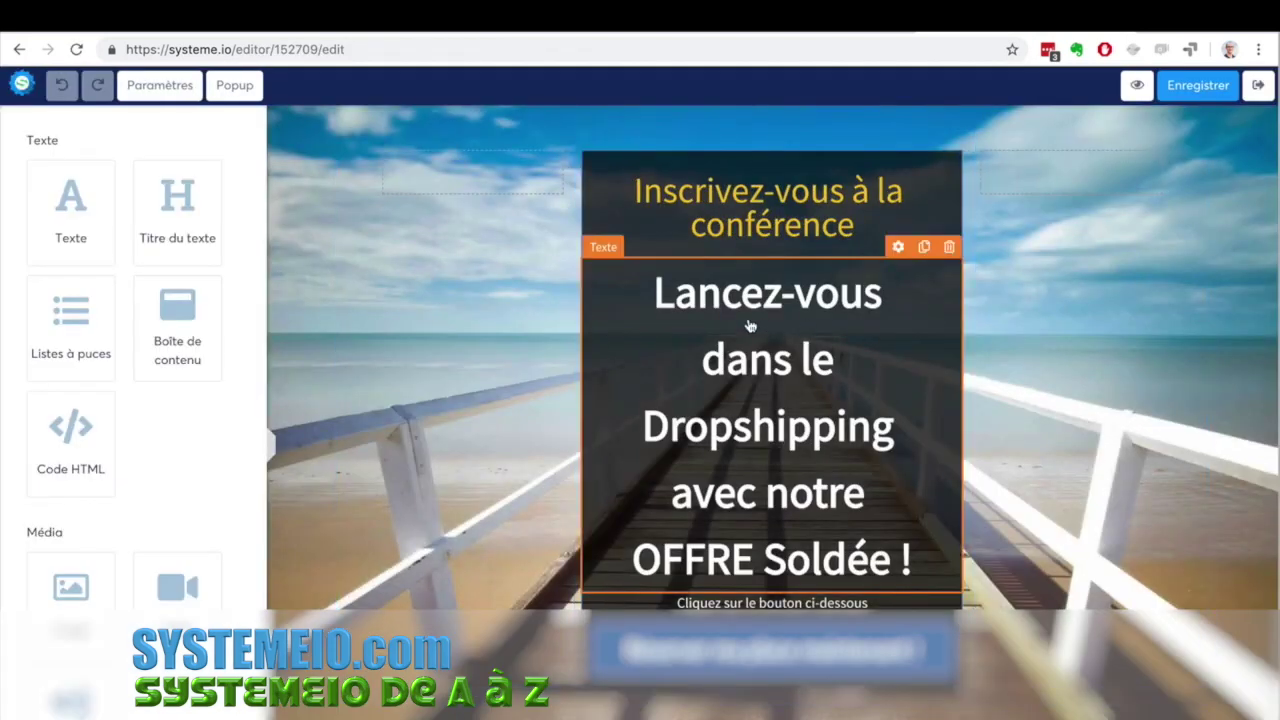
Examine the page section's settings, including background image, width, padding, shadow, delayed appearance and device visibility, and close them.
{"action": "left_click", "coordinate": [275, 168]}
{"action": "scroll", "coordinate": [140, 352], "scroll_direction": "down", "scroll_amount": 5}
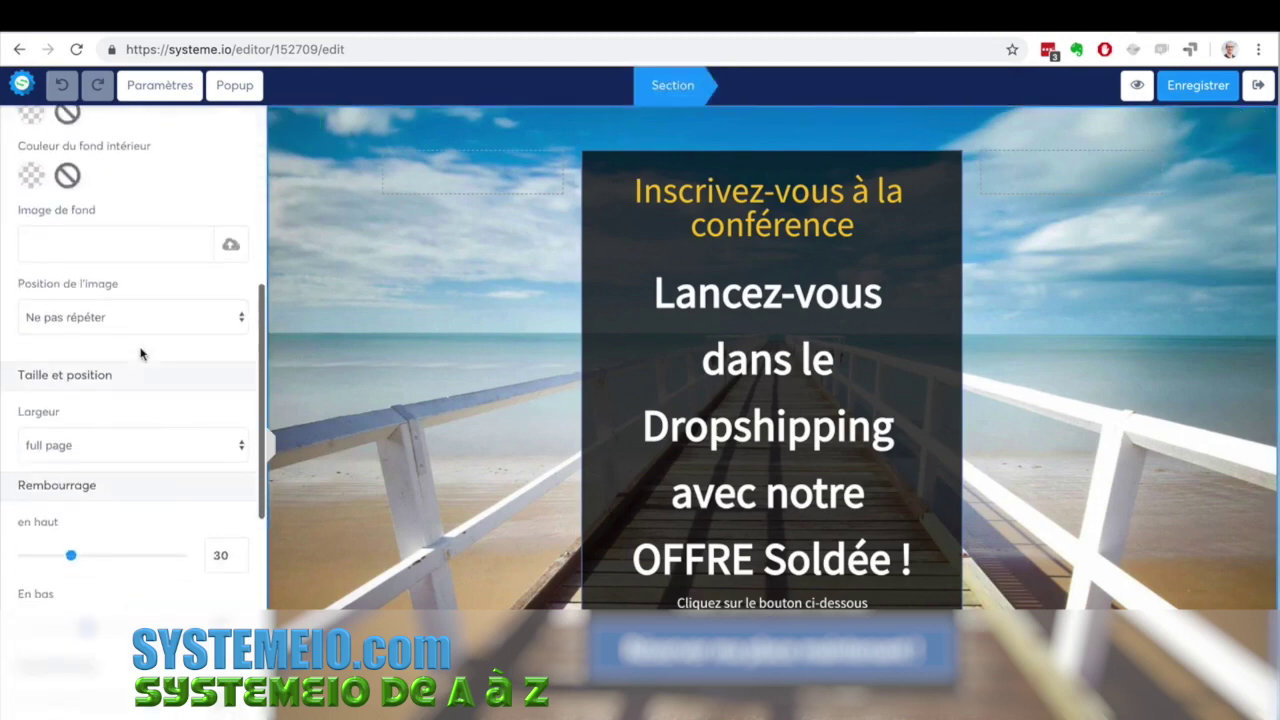
{"action": "scroll", "coordinate": [140, 352], "scroll_direction": "down", "scroll_amount": 4}
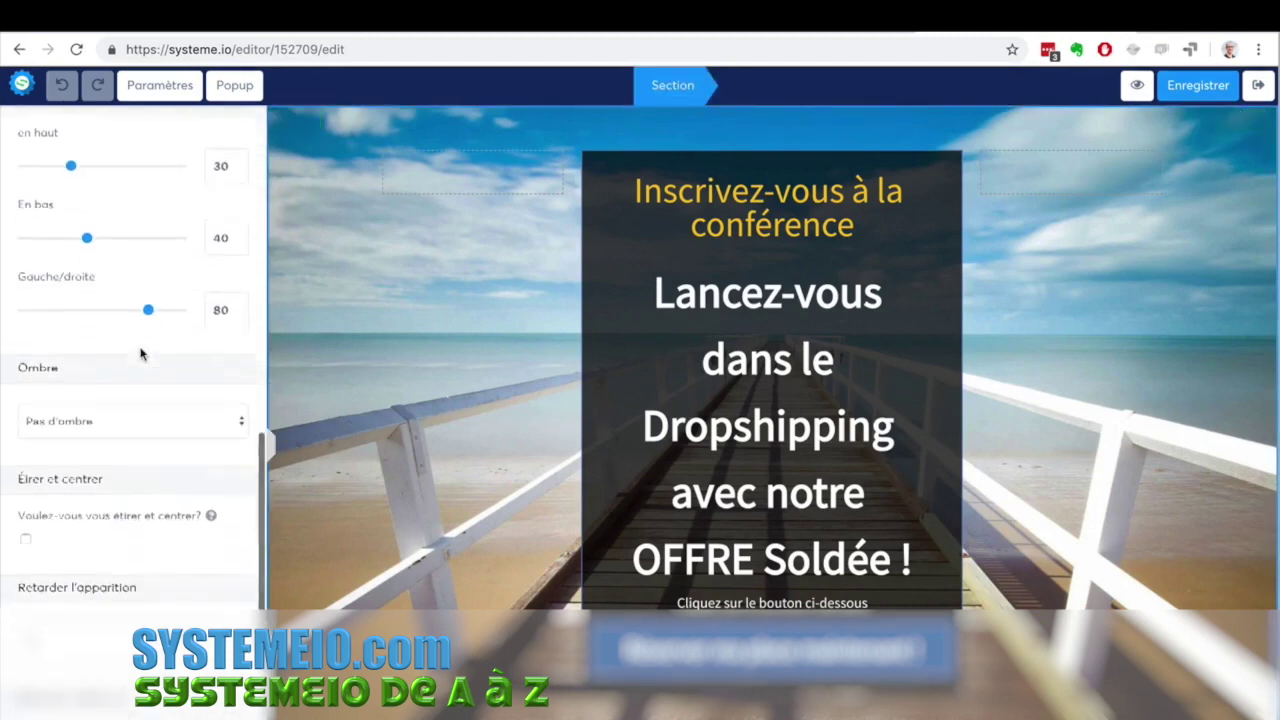
{"action": "scroll", "coordinate": [140, 352], "scroll_direction": "down", "scroll_amount": 3}
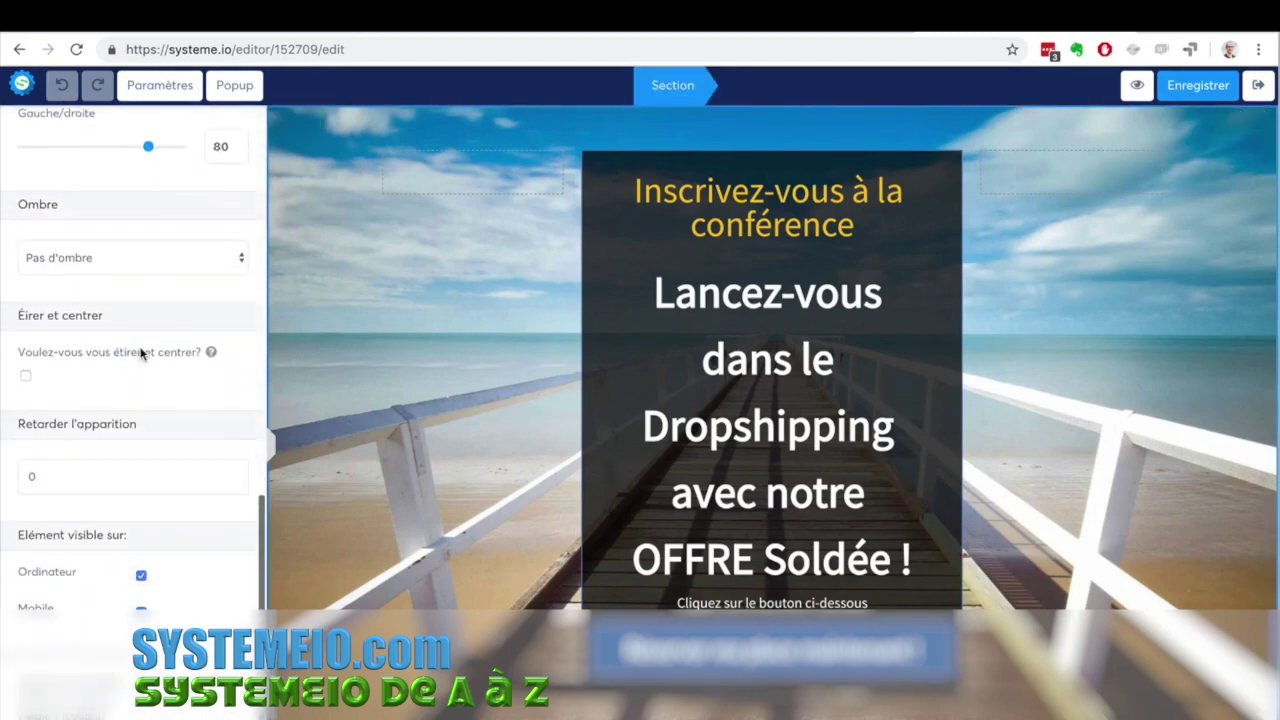
{"action": "left_click", "coordinate": [411, 301]}
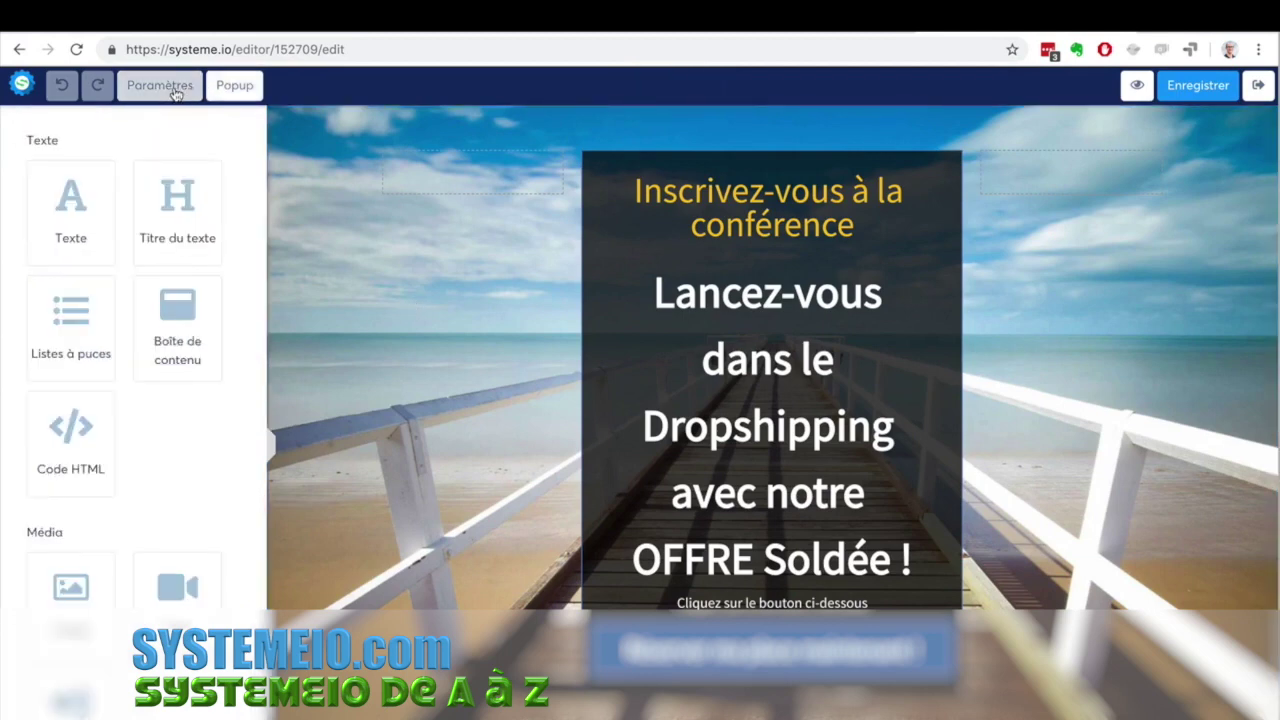
Look over the elements that can be added to the page, from text and media to column layouts and forms.
{"action": "scroll", "coordinate": [150, 236], "scroll_direction": "down", "scroll_amount": 5}
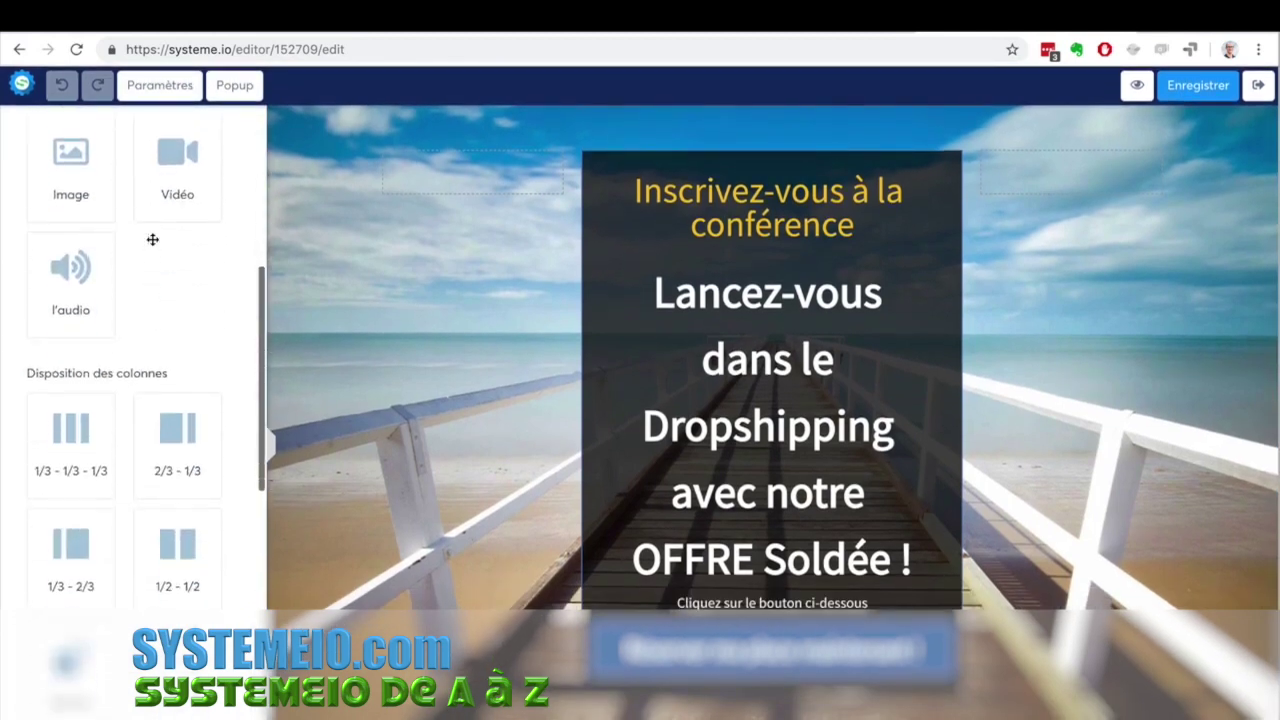
{"action": "scroll", "coordinate": [151, 237], "scroll_direction": "down", "scroll_amount": 3}
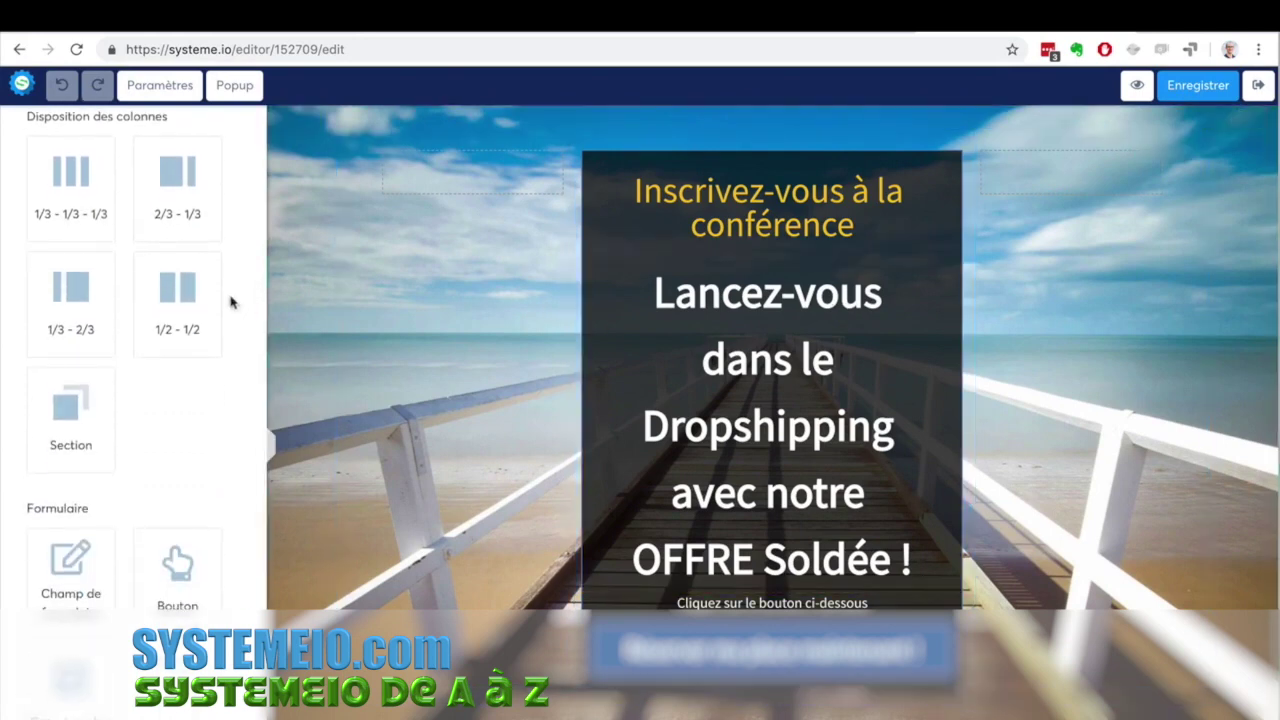
{"action": "scroll", "coordinate": [114, 287], "scroll_direction": "down", "scroll_amount": 4}
{"action": "scroll", "coordinate": [114, 288], "scroll_direction": "up", "scroll_amount": 11}
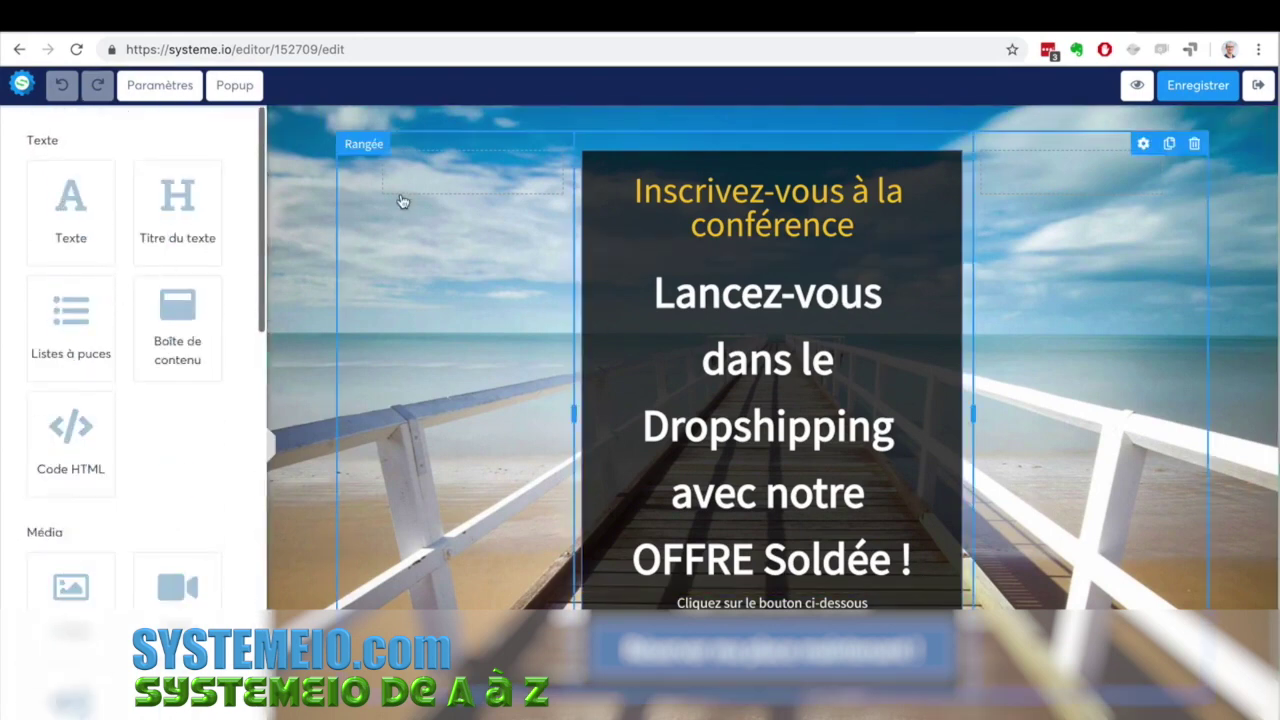
View the section's settings again and open the settings of the title "Inscrivez-vous à la conférence".
{"action": "left_click", "coordinate": [368, 116]}
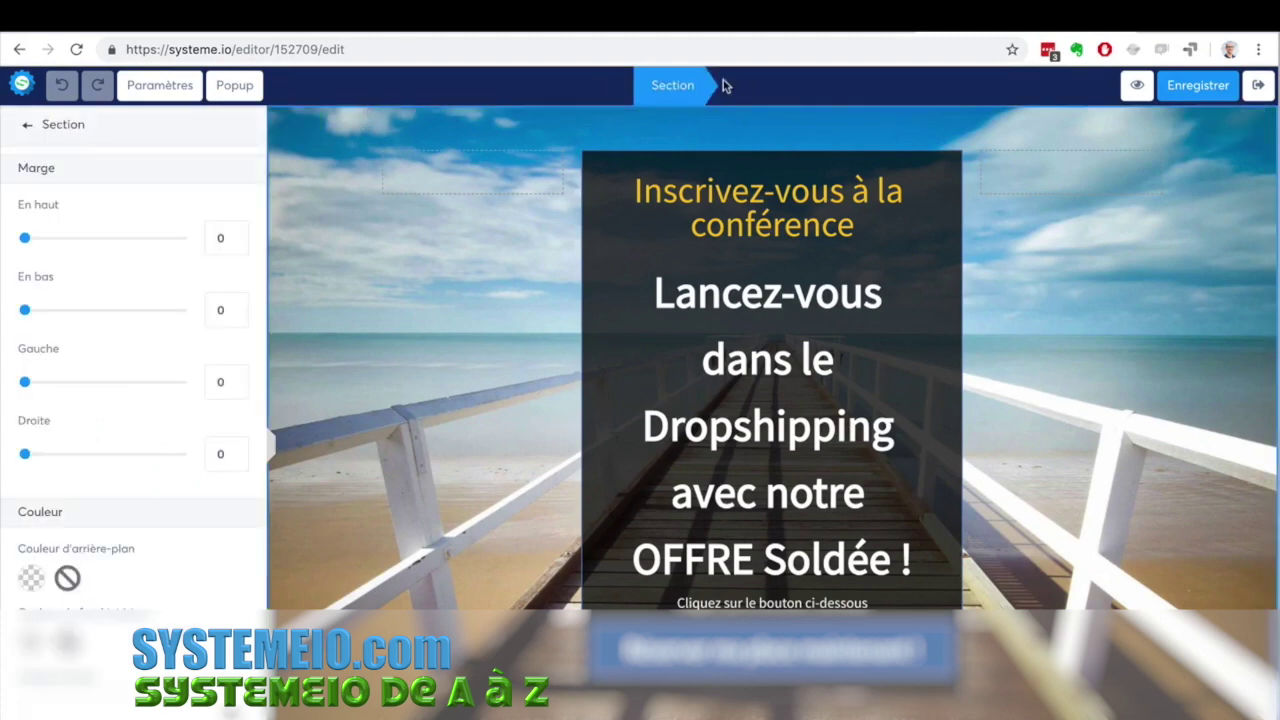
{"action": "left_click", "coordinate": [630, 175]}
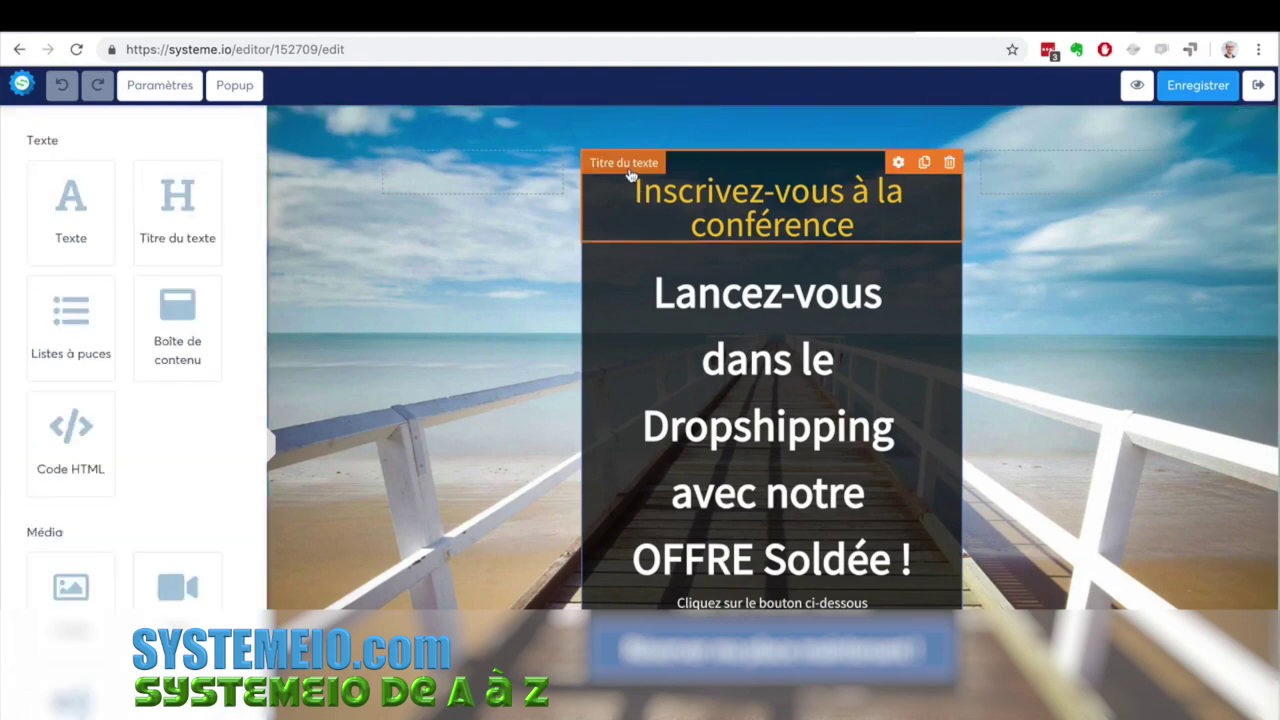
{"action": "left_click", "coordinate": [636, 192]}
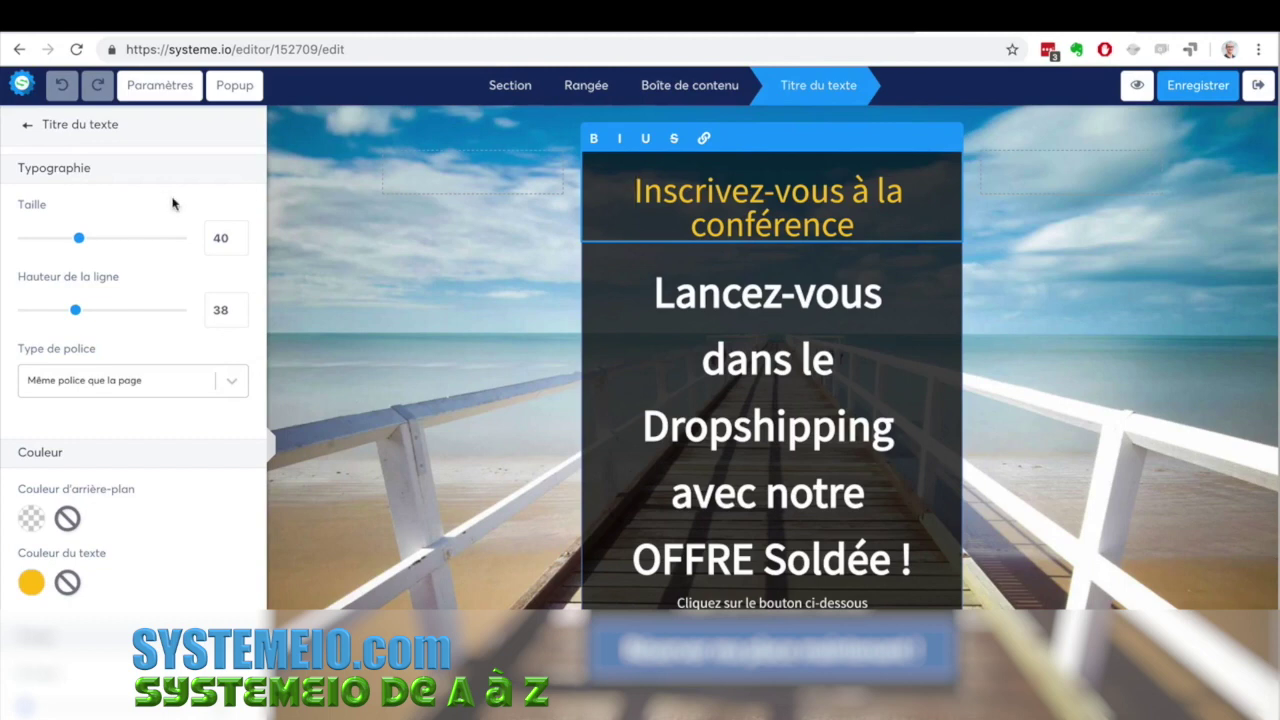
View the settings of the title "Inscrivez-vous à la conférence" and of its parent content box, row and section.
{"action": "left_click", "coordinate": [26, 127]}
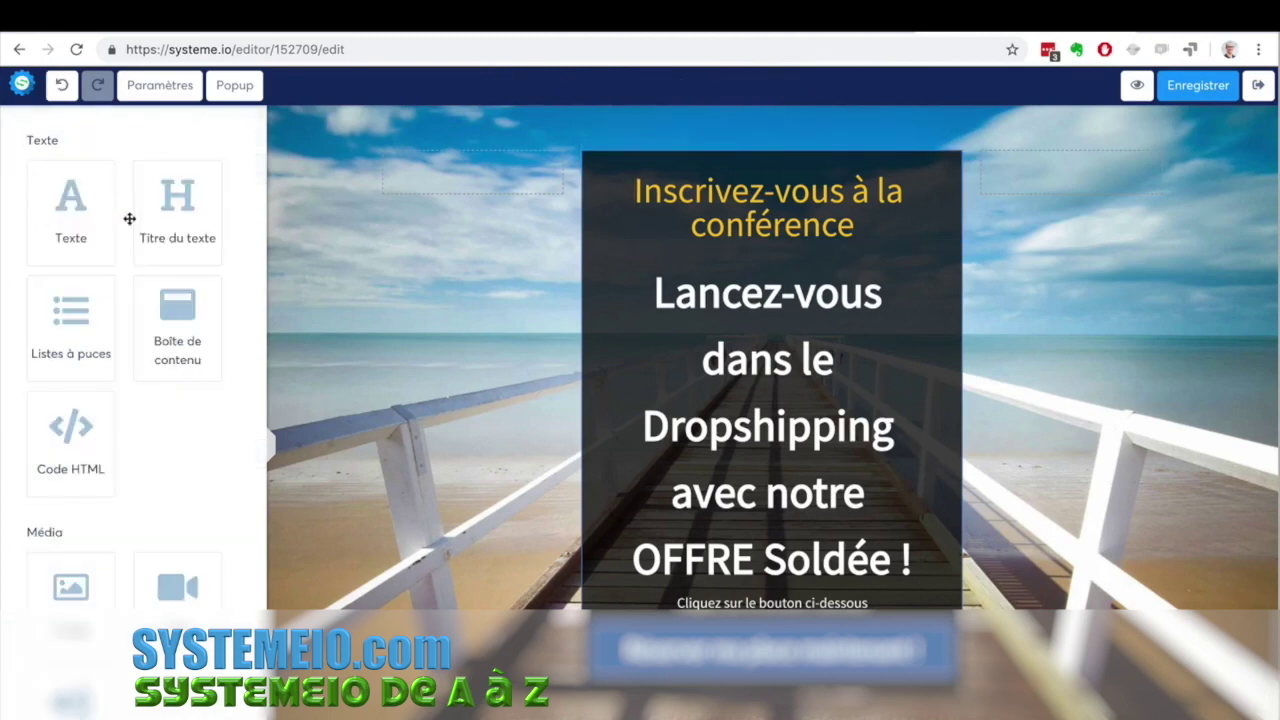
{"action": "left_click", "coordinate": [720, 210]}
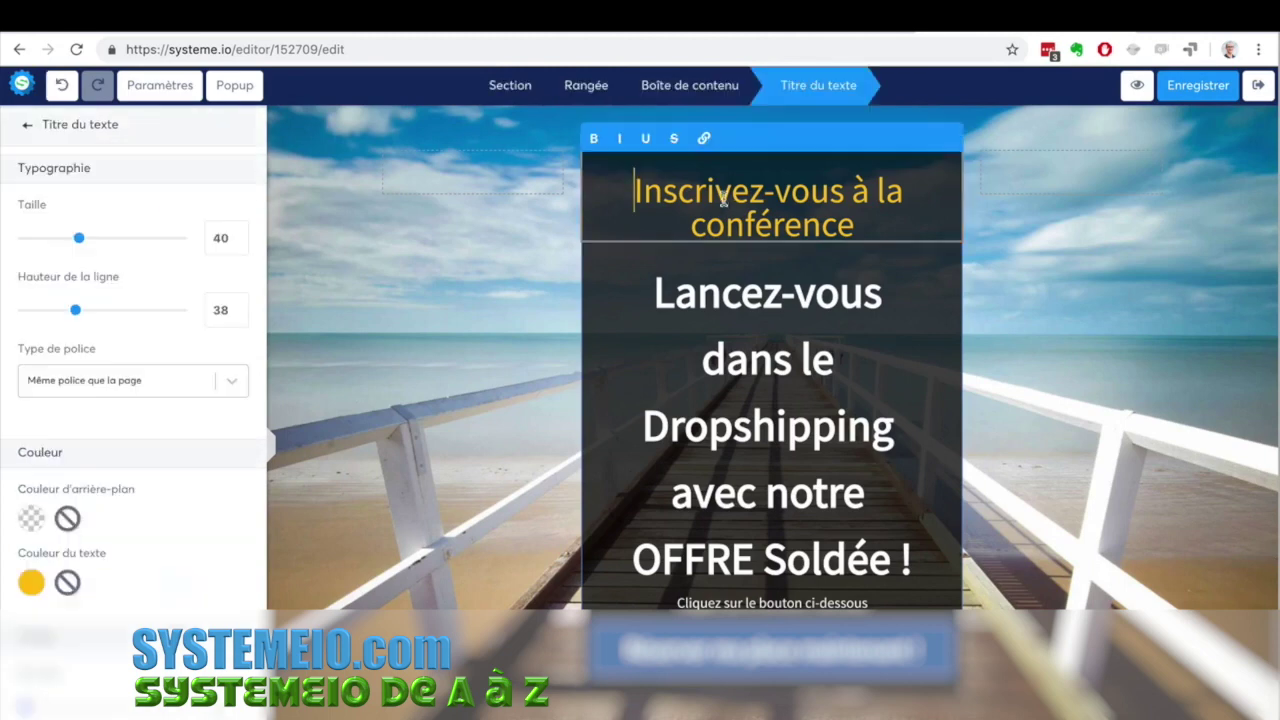
{"action": "left_click", "coordinate": [699, 90]}
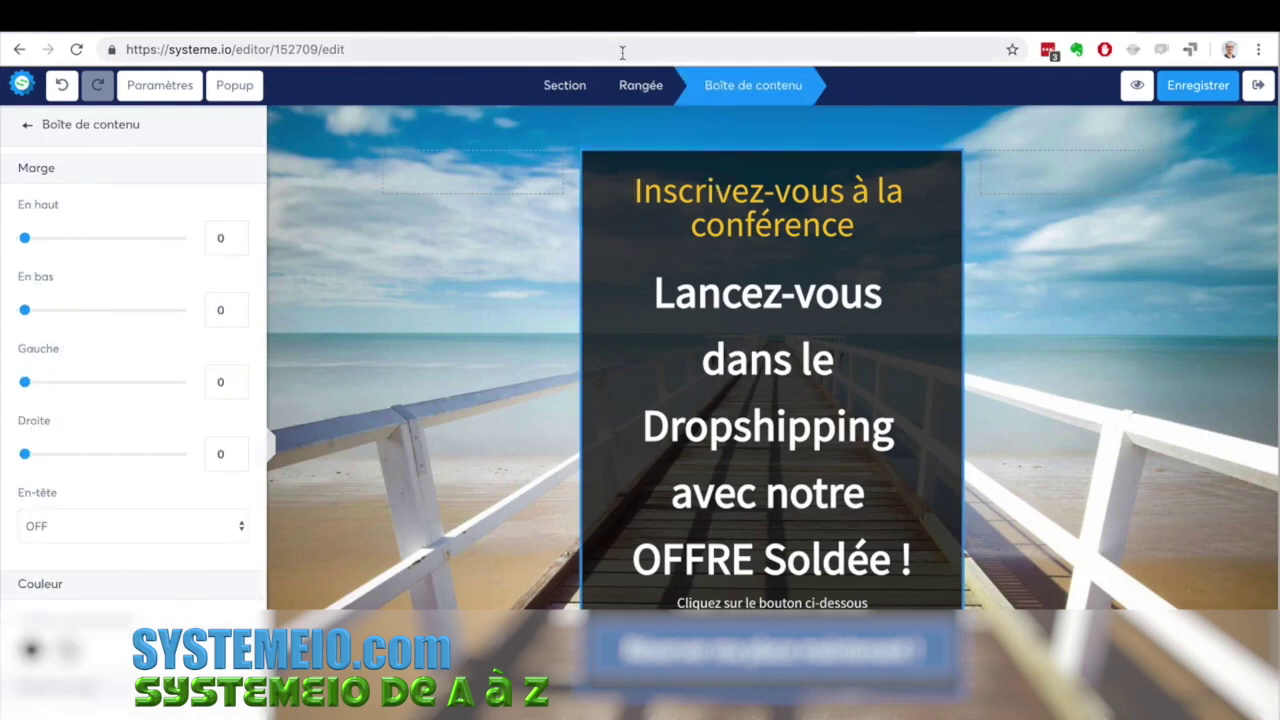
{"action": "left_click", "coordinate": [642, 87]}
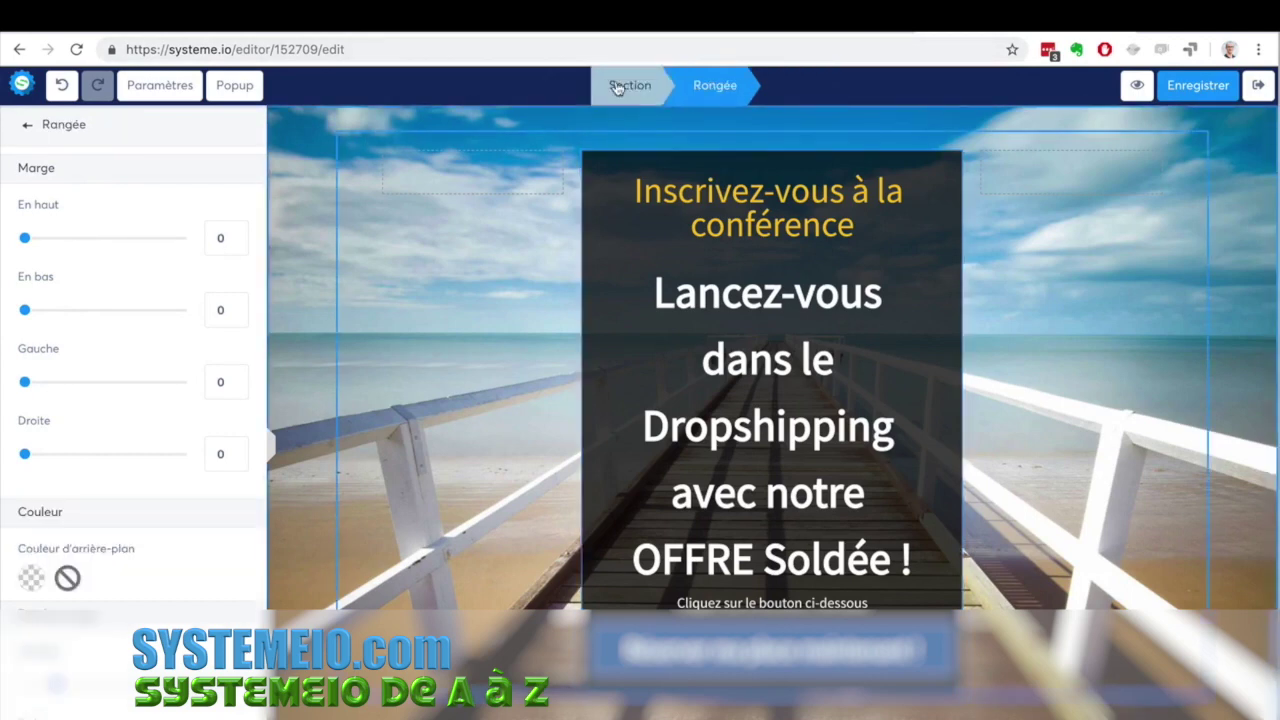
{"action": "left_click", "coordinate": [617, 87]}
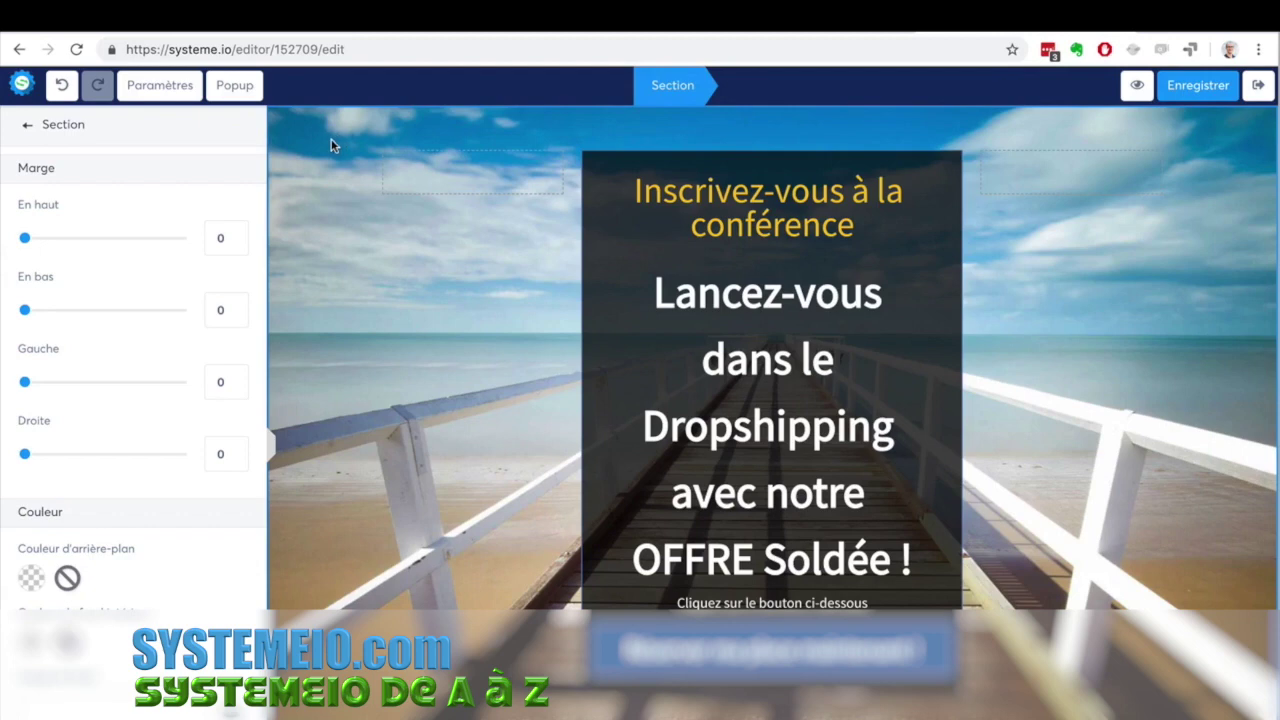
Open the row's settings and examine its margins, spacing, shadow, border, rounded corners and delayed appearance.
{"action": "left_click", "coordinate": [370, 194]}
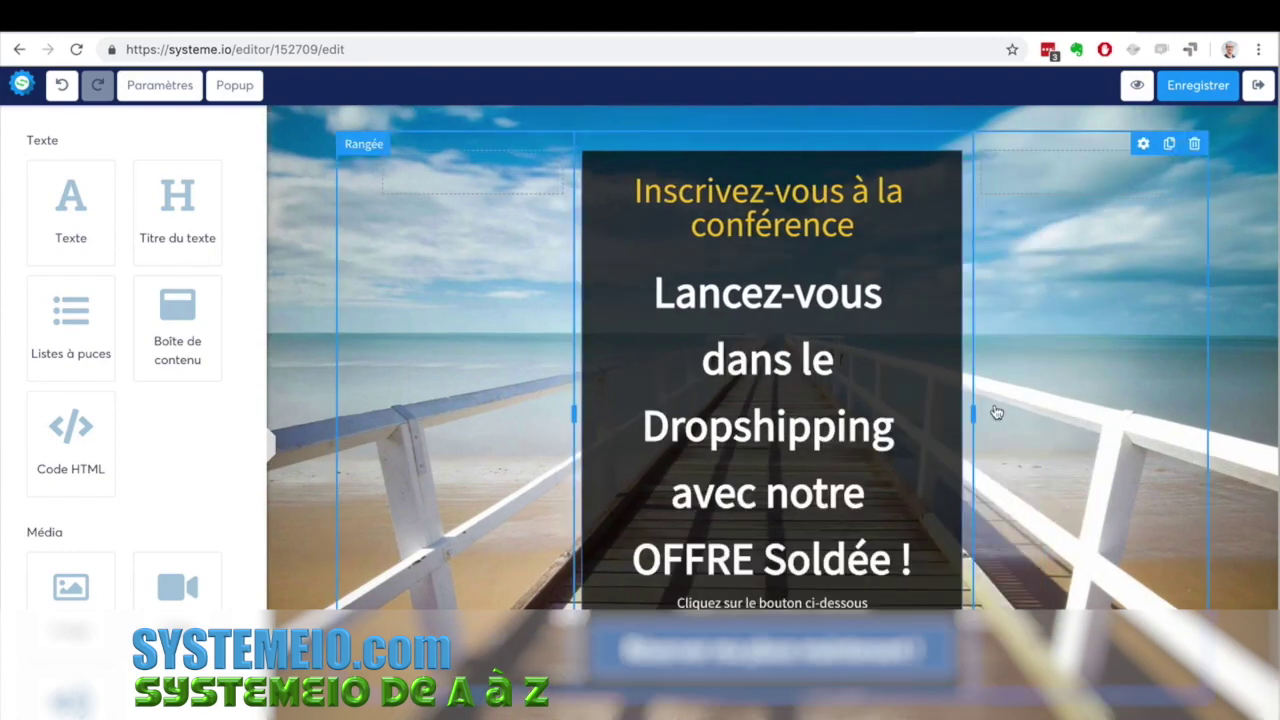
{"action": "left_click", "coordinate": [997, 412]}
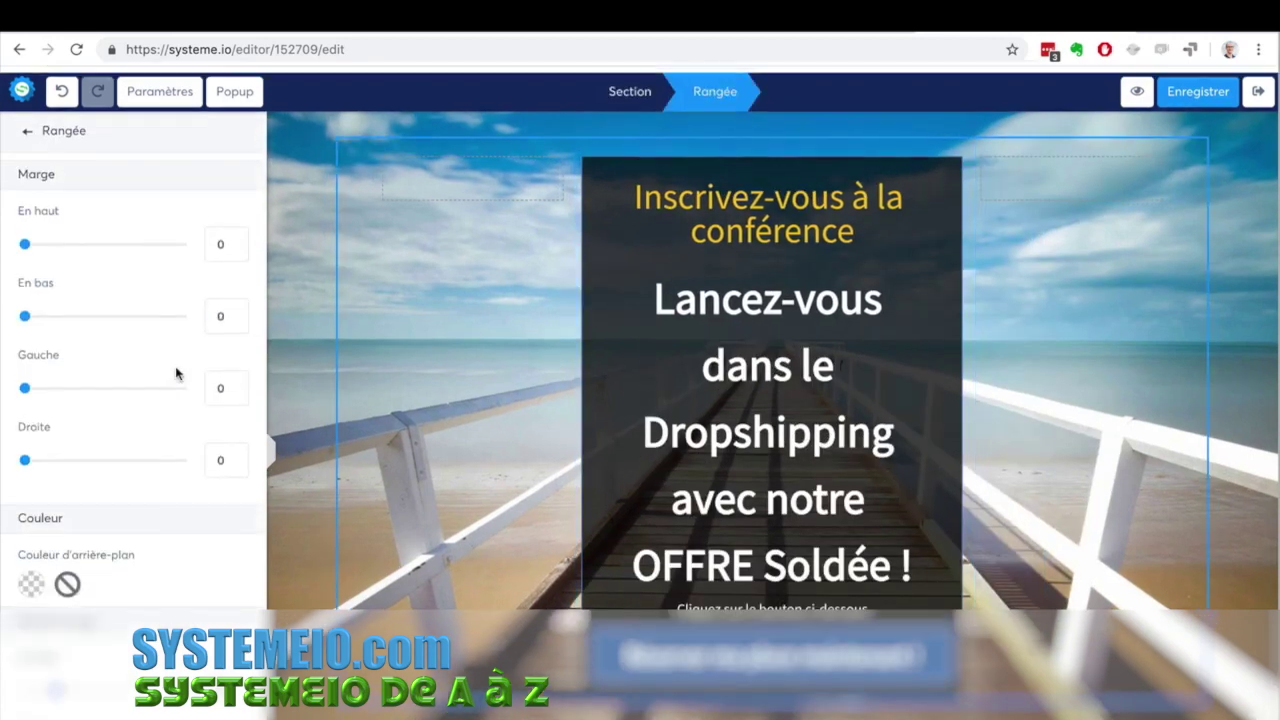
{"action": "scroll", "coordinate": [86, 294], "scroll_direction": "down", "scroll_amount": 10}
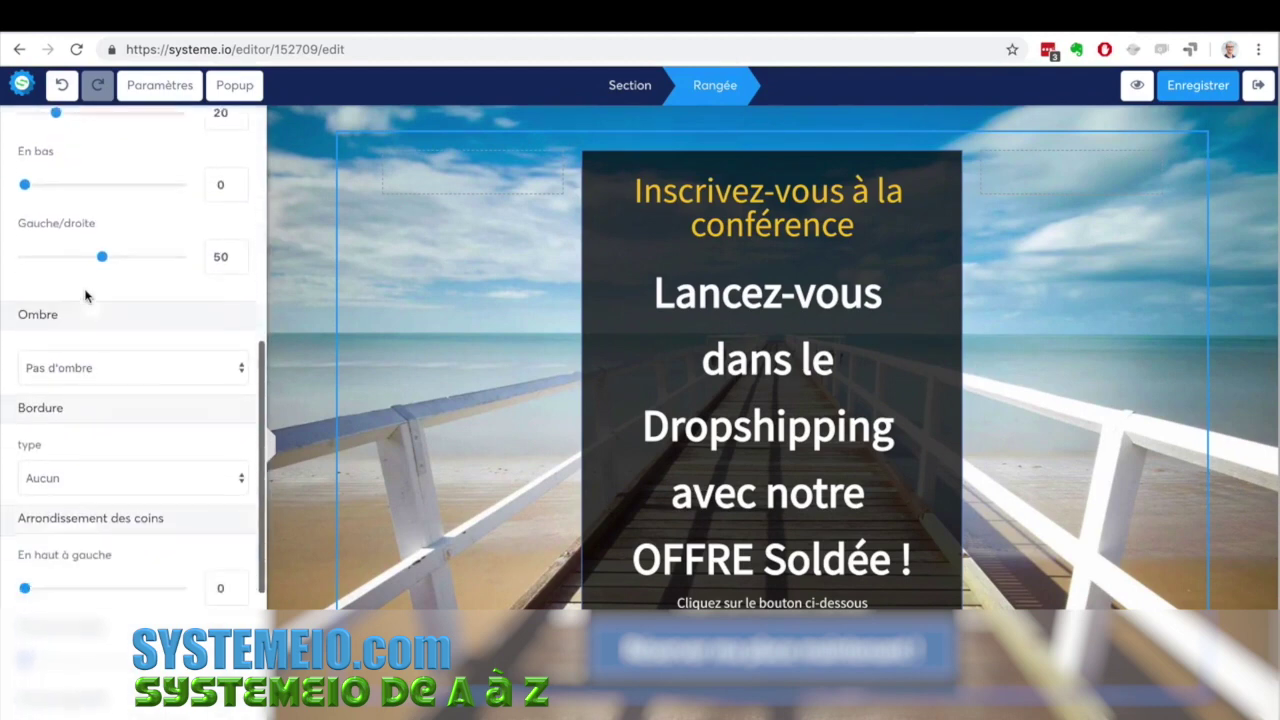
{"action": "scroll", "coordinate": [86, 294], "scroll_direction": "down", "scroll_amount": 4}
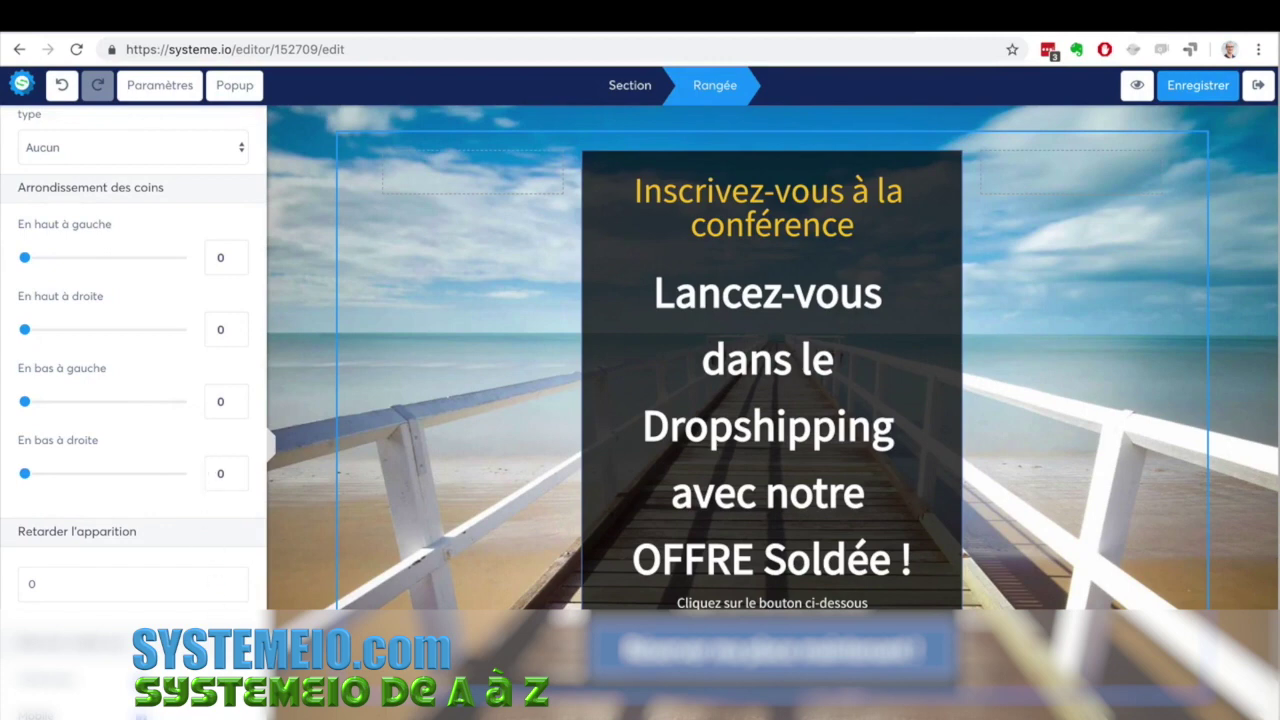
Try the row's mobile and desktop visibility options, restore them, and close the row's settings.
{"action": "left_click", "coordinate": [141, 714]}
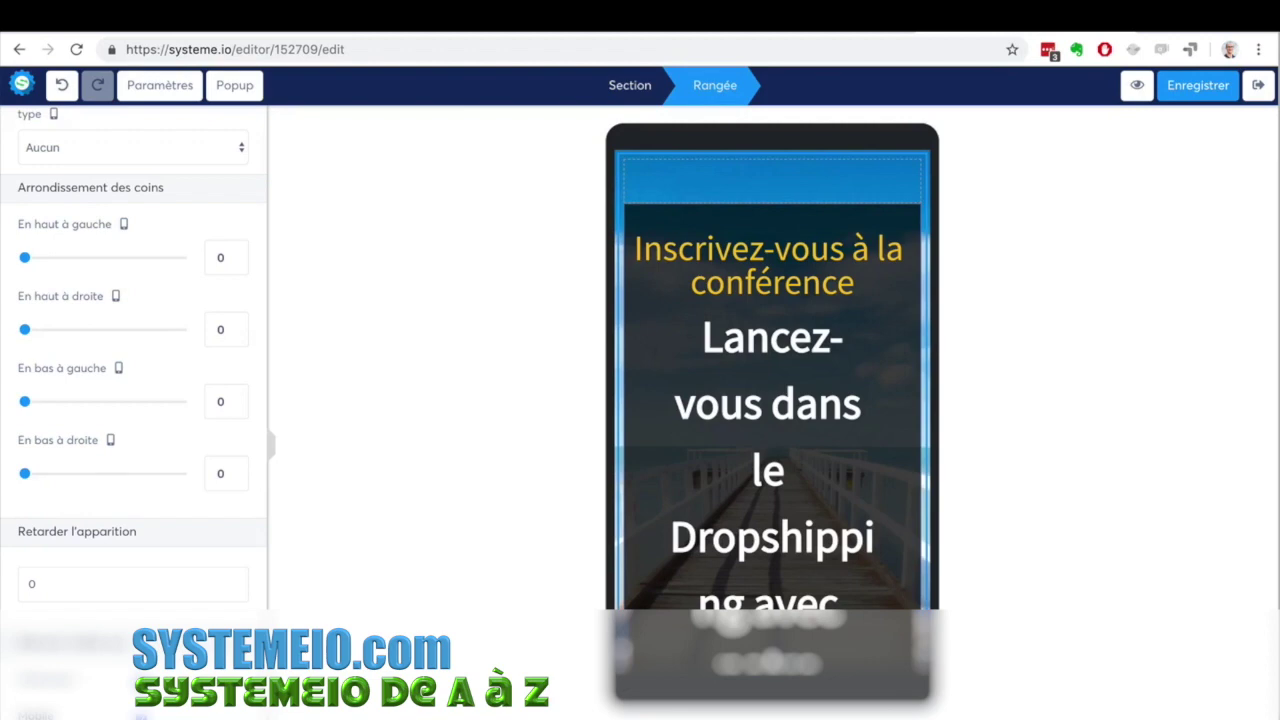
{"action": "left_click", "coordinate": [141, 714]}
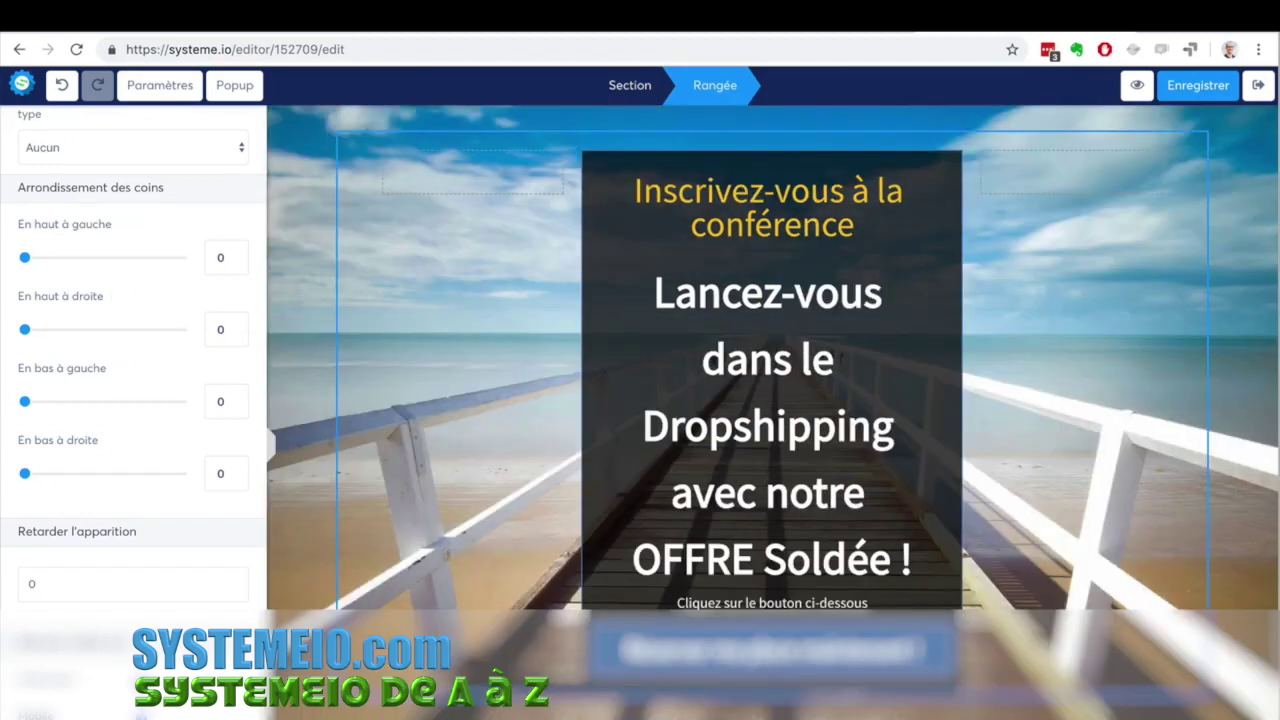
{"action": "left_click", "coordinate": [142, 681]}
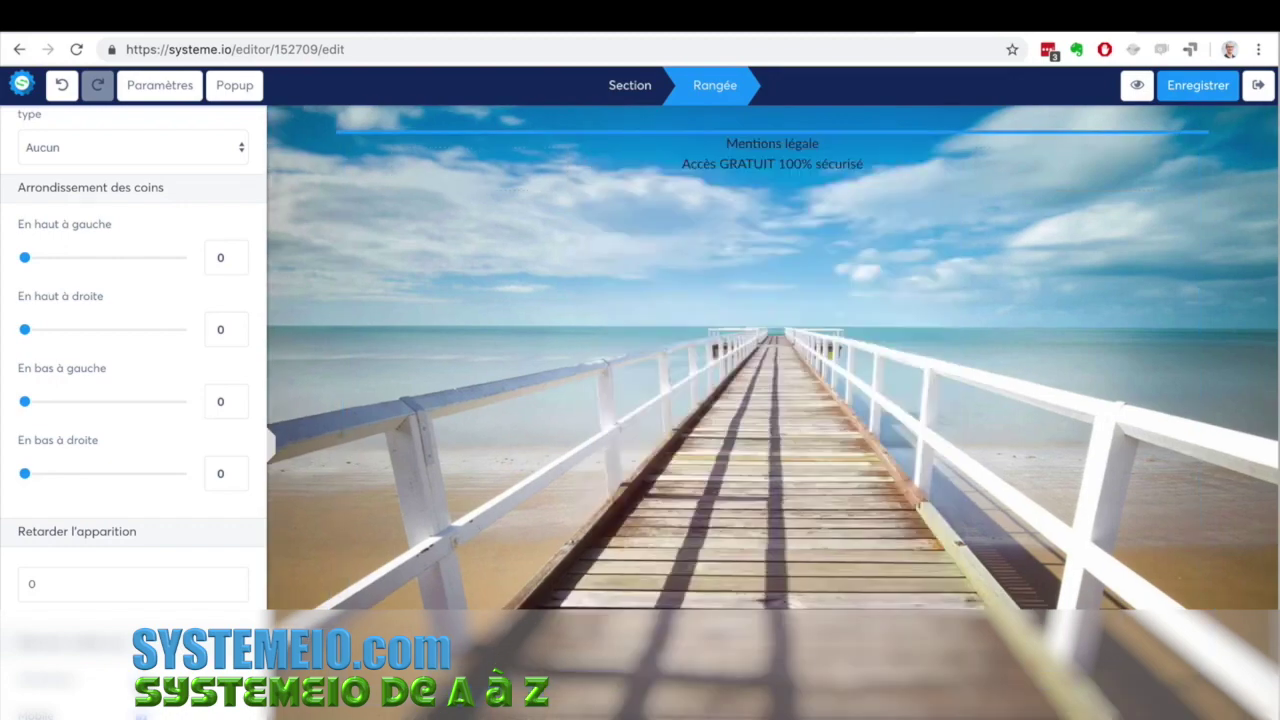
{"action": "left_click", "coordinate": [142, 681]}
{"action": "left_click", "coordinate": [142, 681]}
{"action": "left_click", "coordinate": [142, 681]}
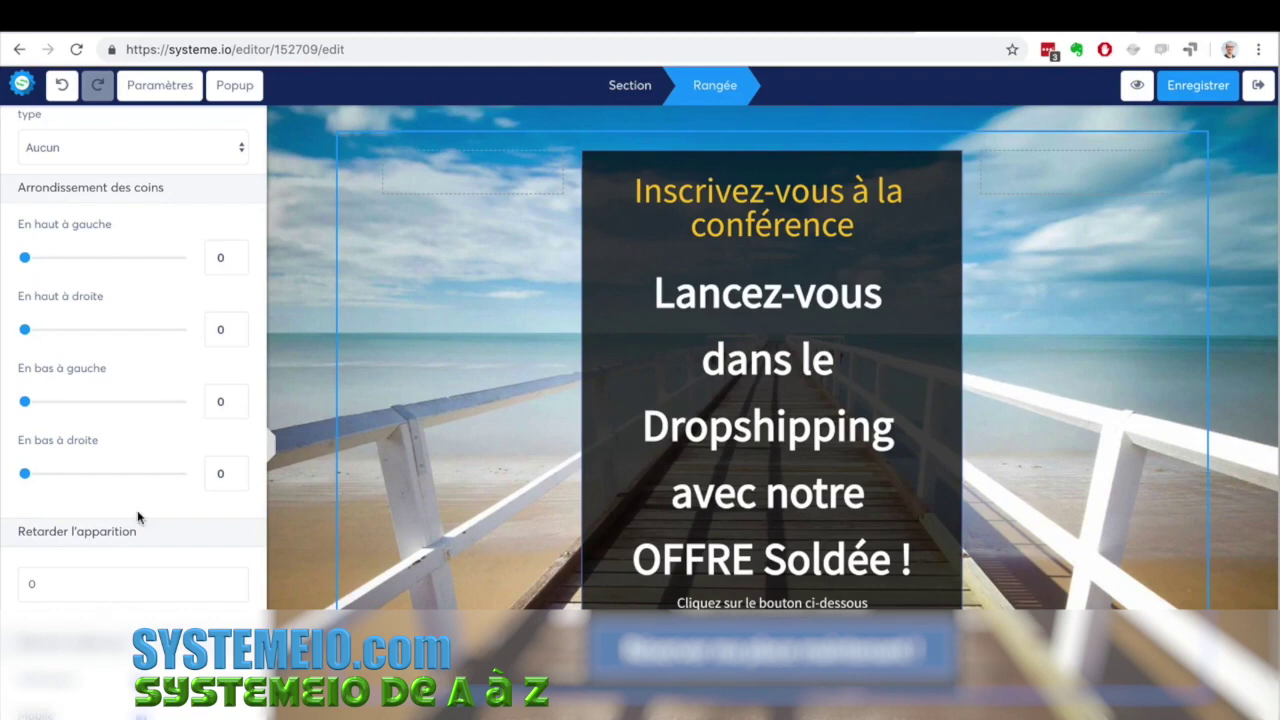
{"action": "scroll", "coordinate": [137, 517], "scroll_direction": "up", "scroll_amount": 10}
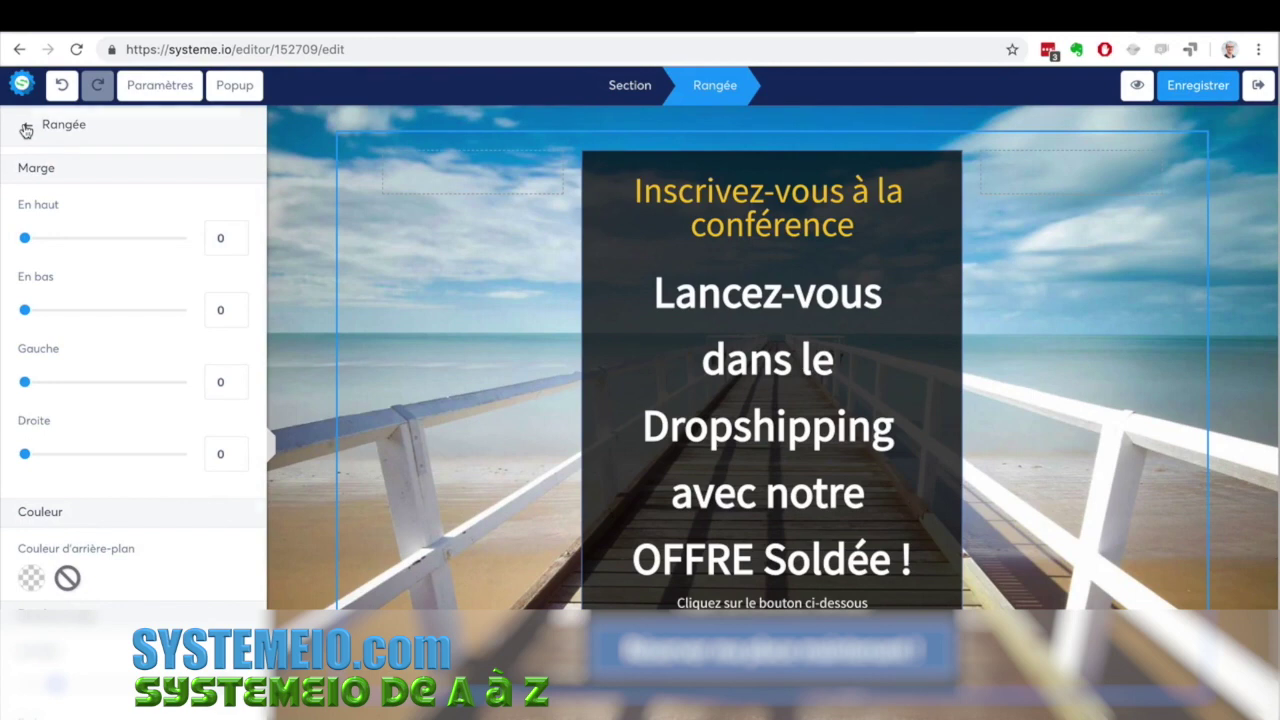
{"action": "left_click", "coordinate": [26, 130]}
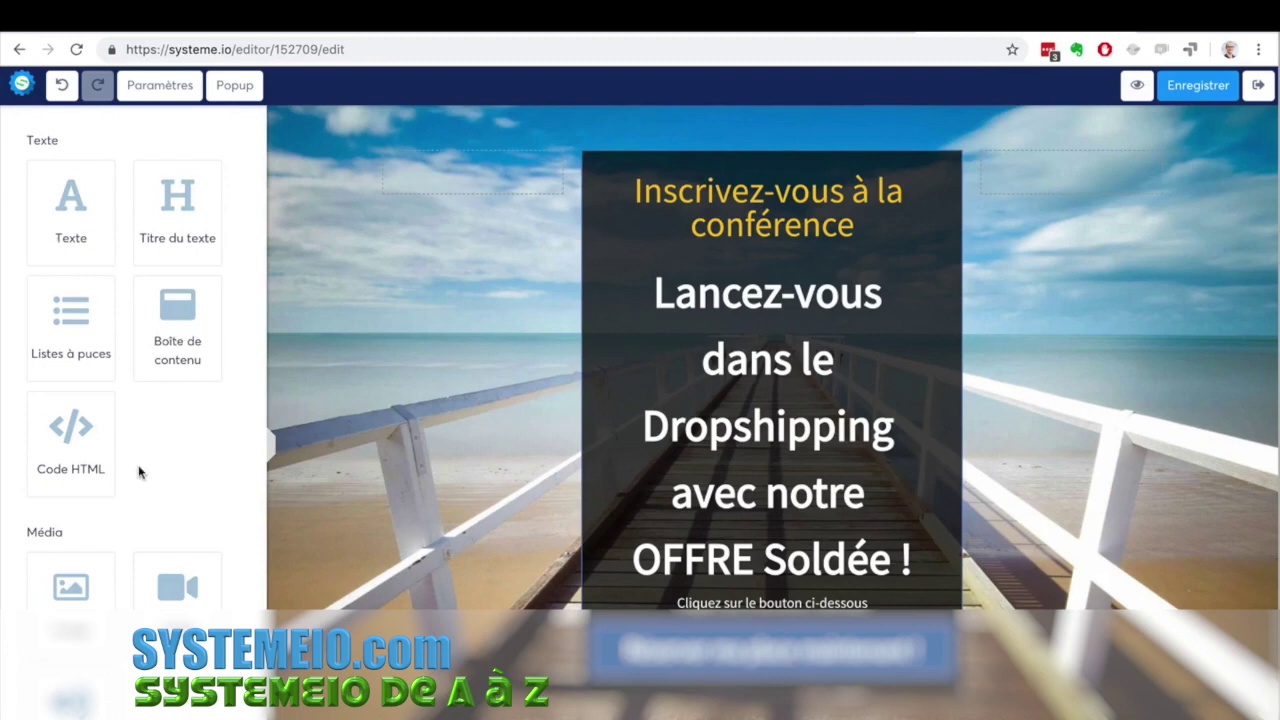
Add a video element directly below the title "Inscrivez-vous à la conférence" and open its settings.
{"action": "scroll", "coordinate": [137, 468], "scroll_direction": "down", "scroll_amount": 2}
{"action": "left_click_drag", "start_coordinate": [162, 428], "coordinate": [714, 275]}
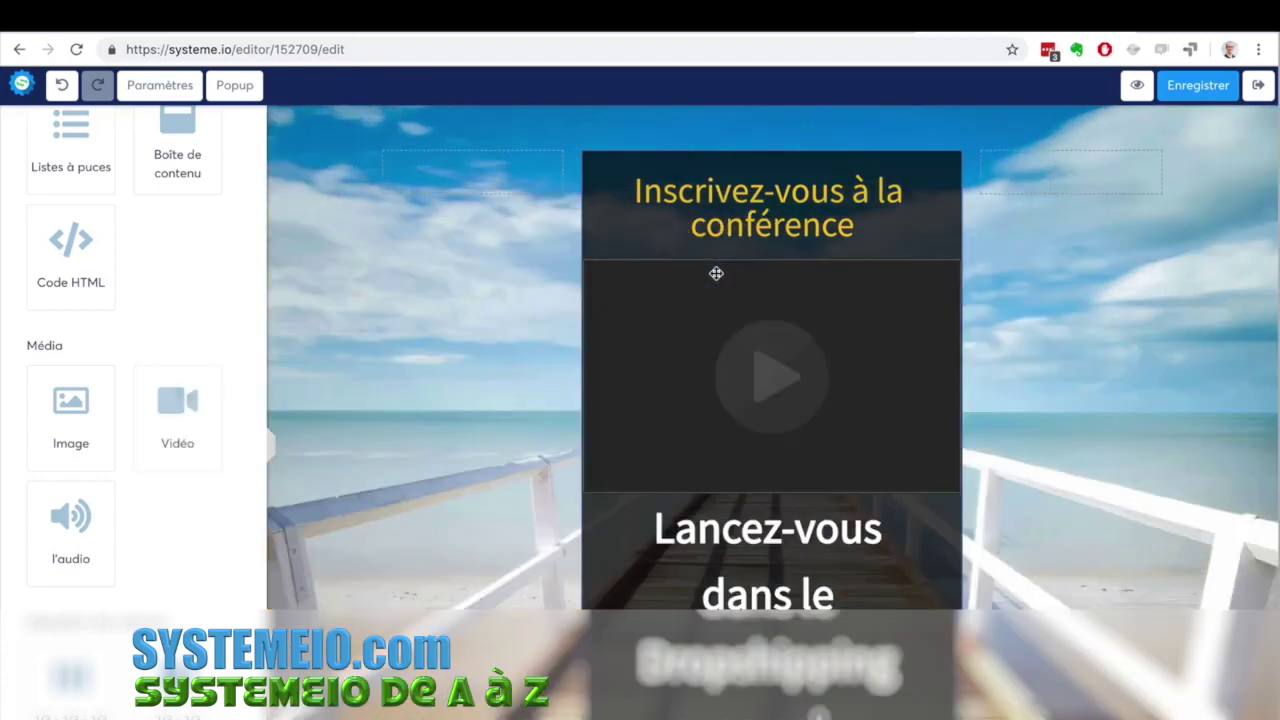
{"action": "left_click", "coordinate": [898, 246]}
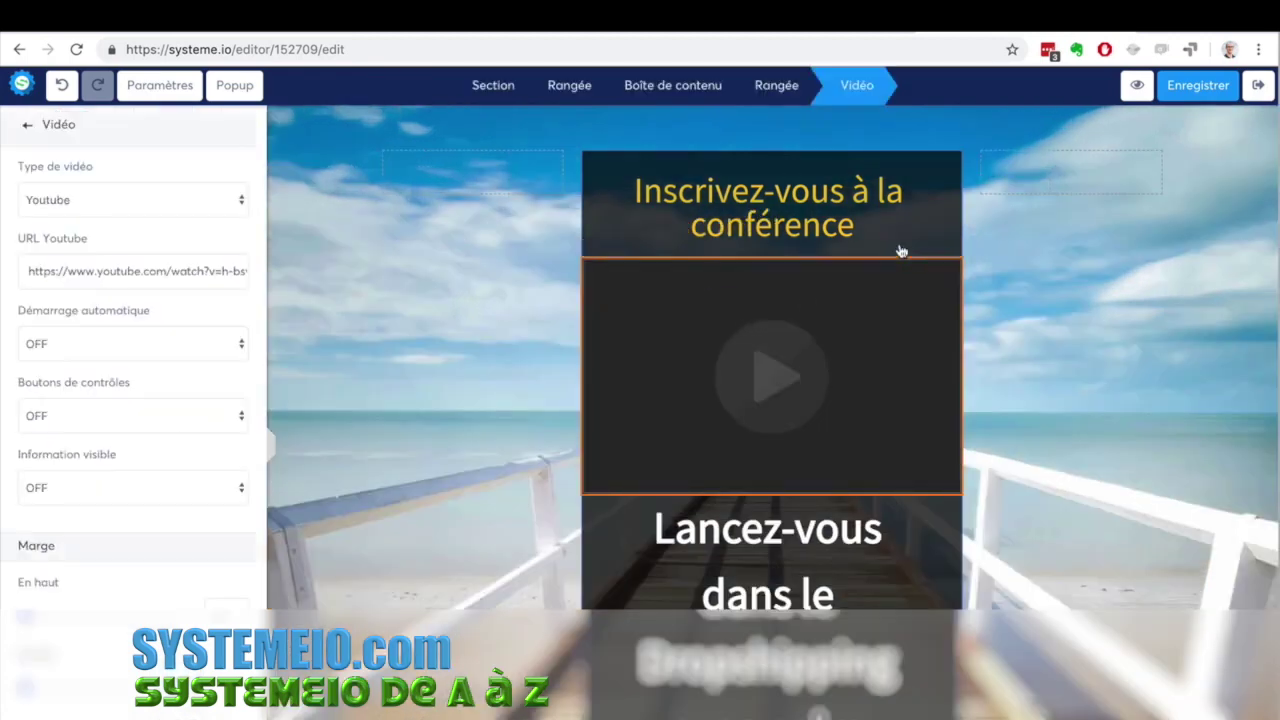
Try the video types "Envoyer un fichier" and "Lien direct" for the video element, and close its settings.
{"action": "left_click", "coordinate": [124, 198]}
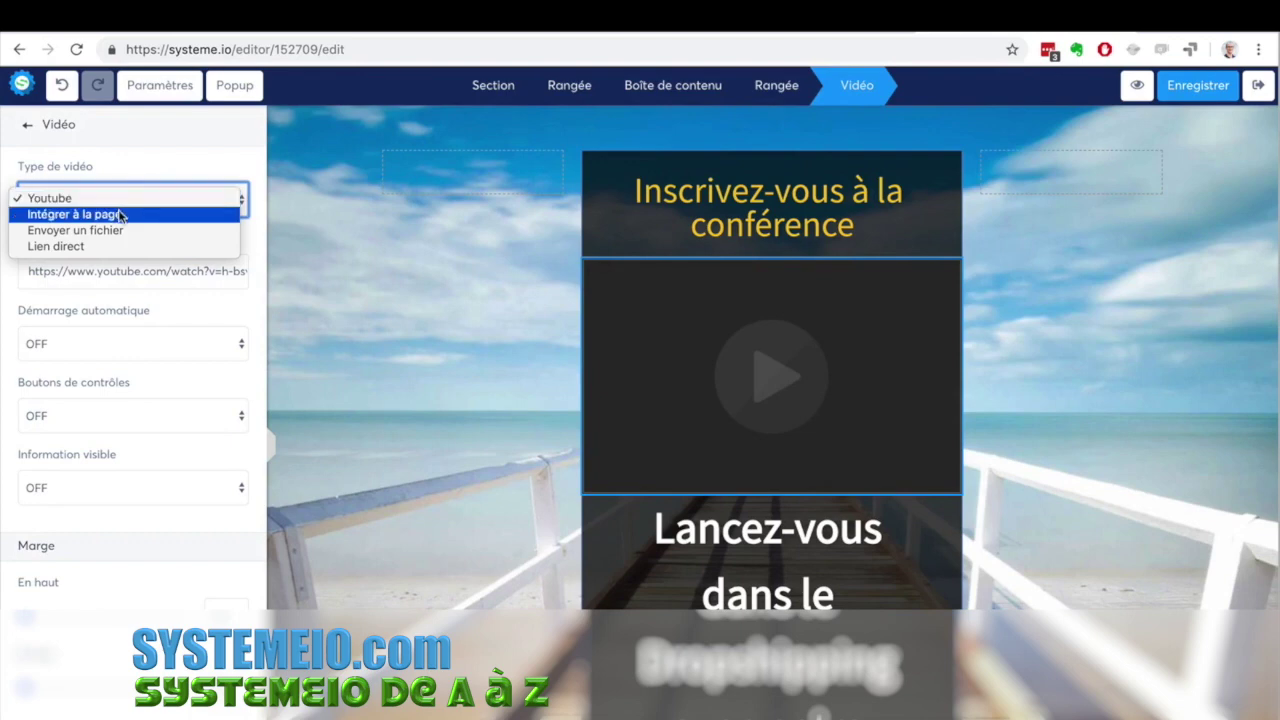
{"action": "left_click", "coordinate": [118, 231]}
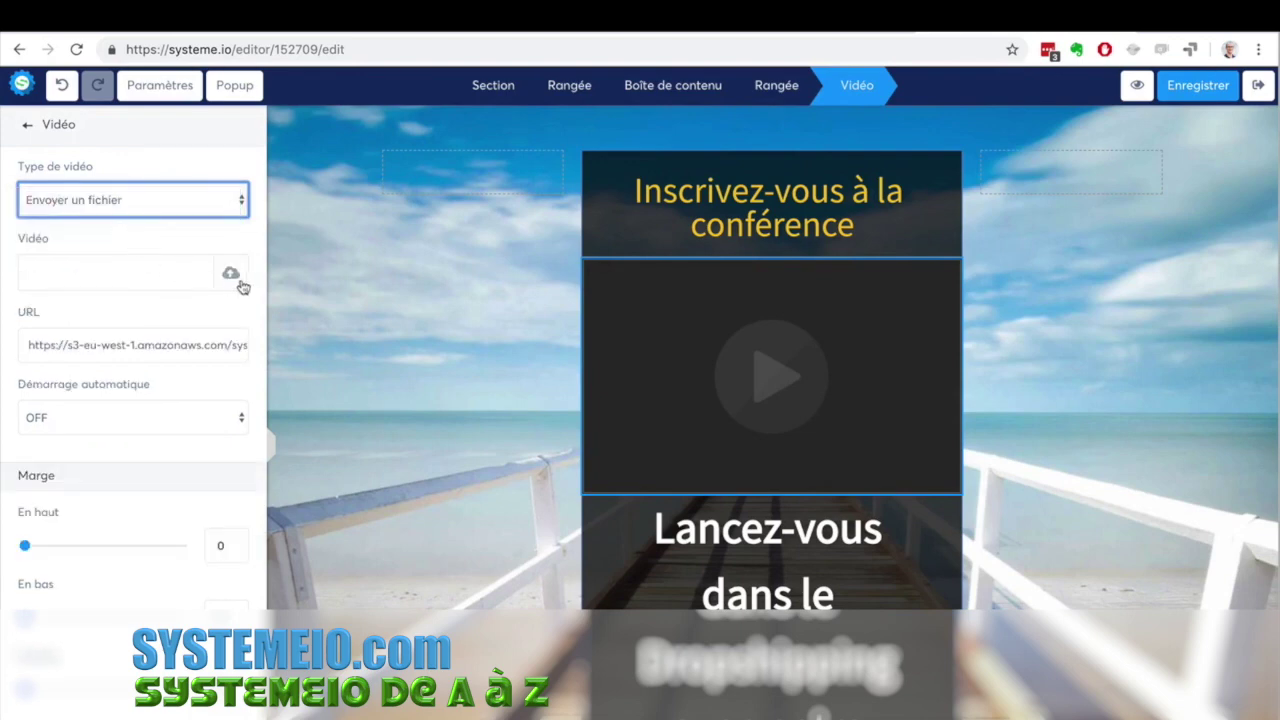
{"action": "left_click", "coordinate": [126, 199]}
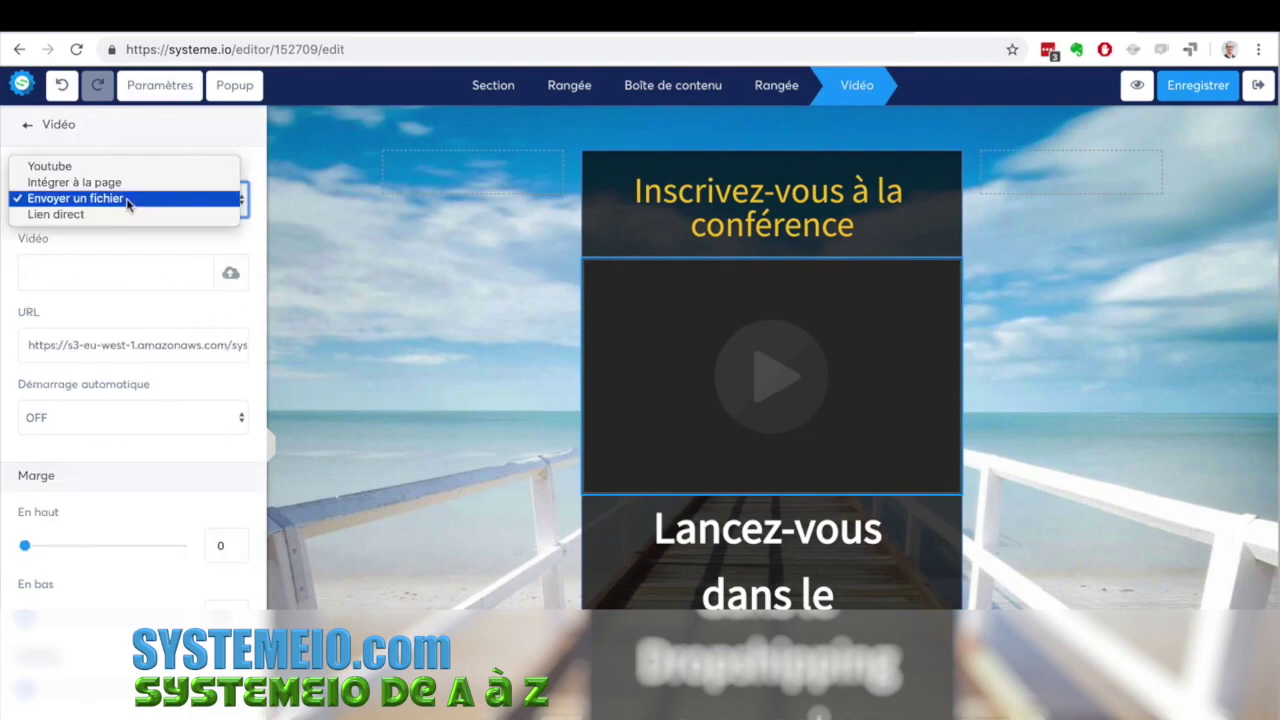
{"action": "left_click", "coordinate": [116, 216]}
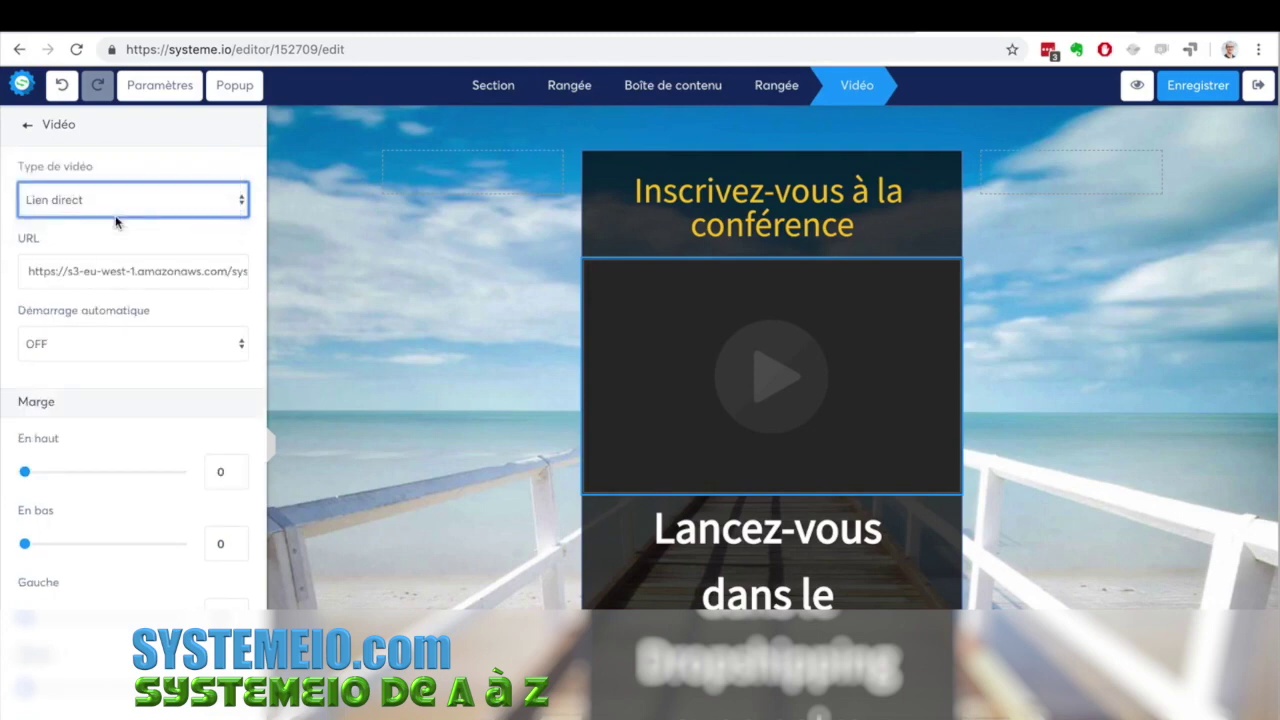
{"action": "left_click", "coordinate": [30, 127]}
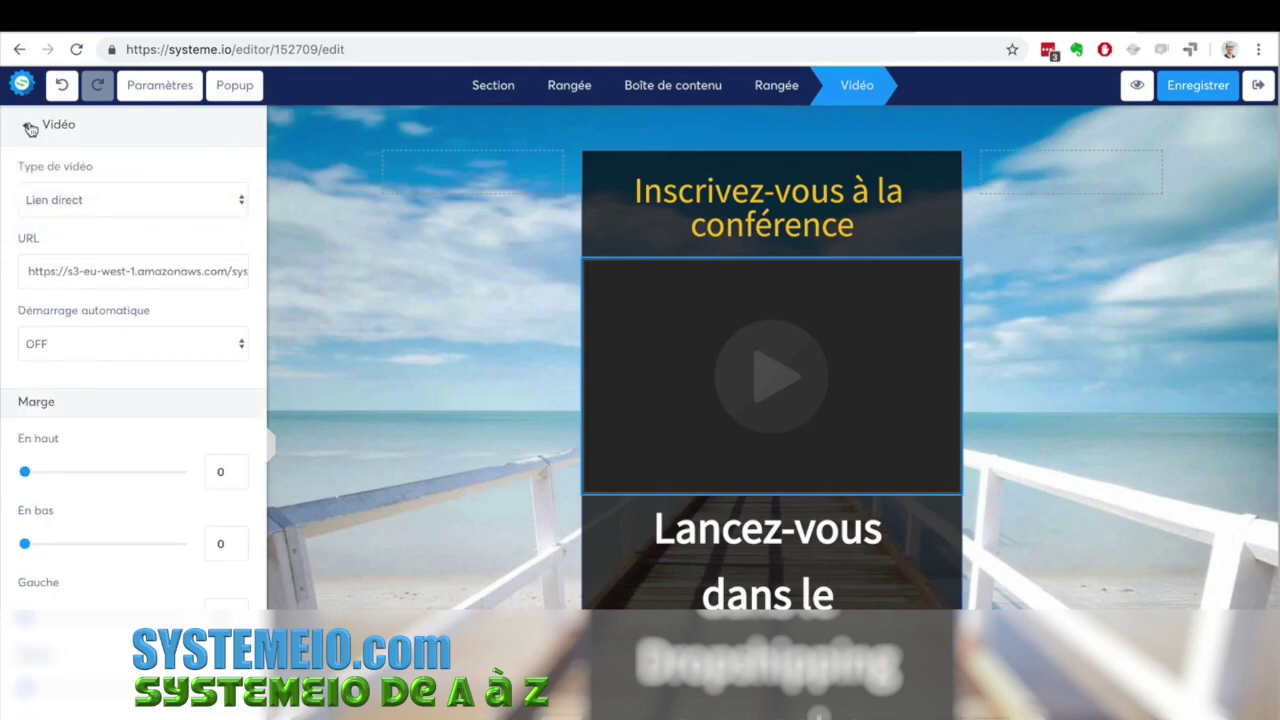
Delete the video element from the capture page and exit the editor back to the funnel.
{"action": "left_click", "coordinate": [950, 248]}
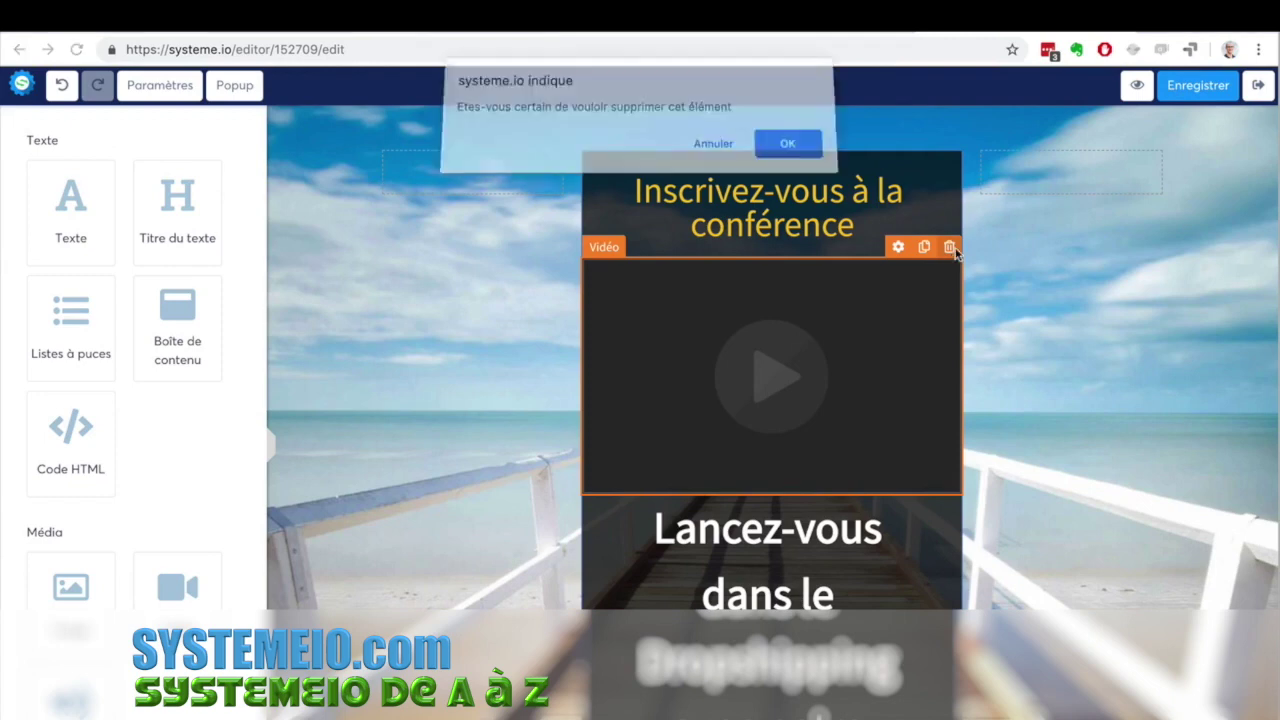
{"action": "left_click", "coordinate": [787, 141]}
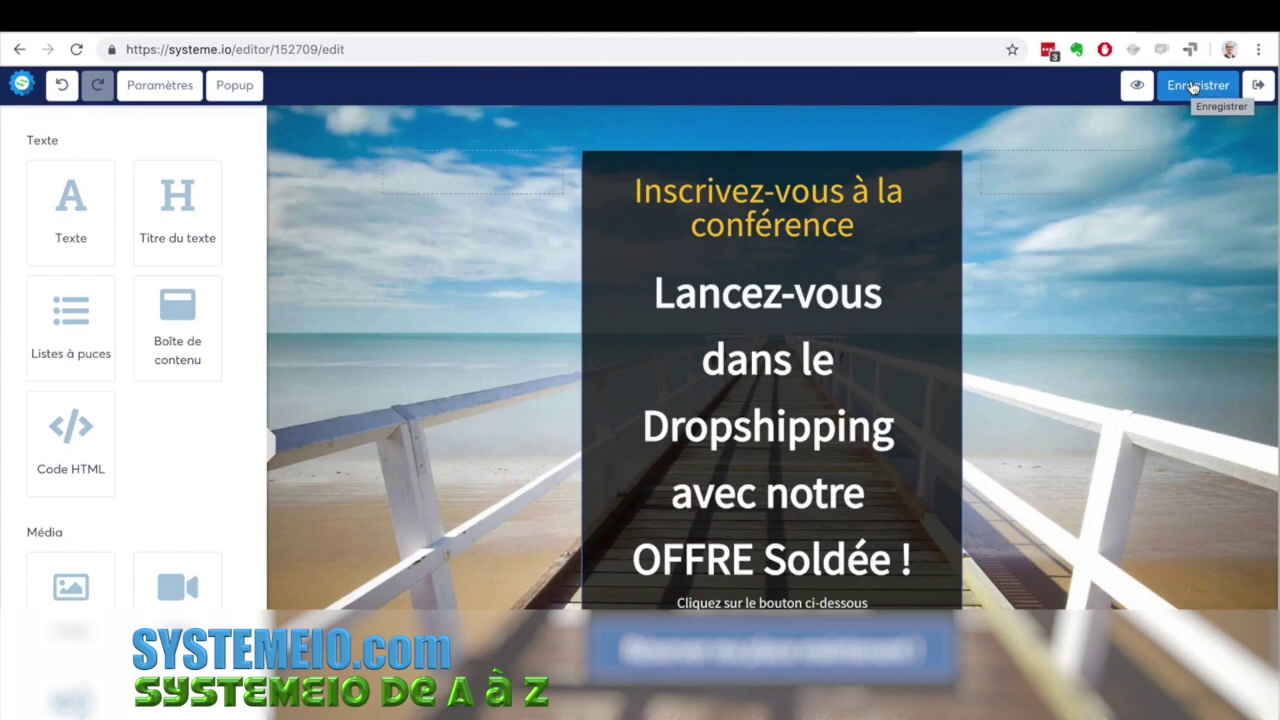
{"action": "left_click", "coordinate": [1257, 86]}
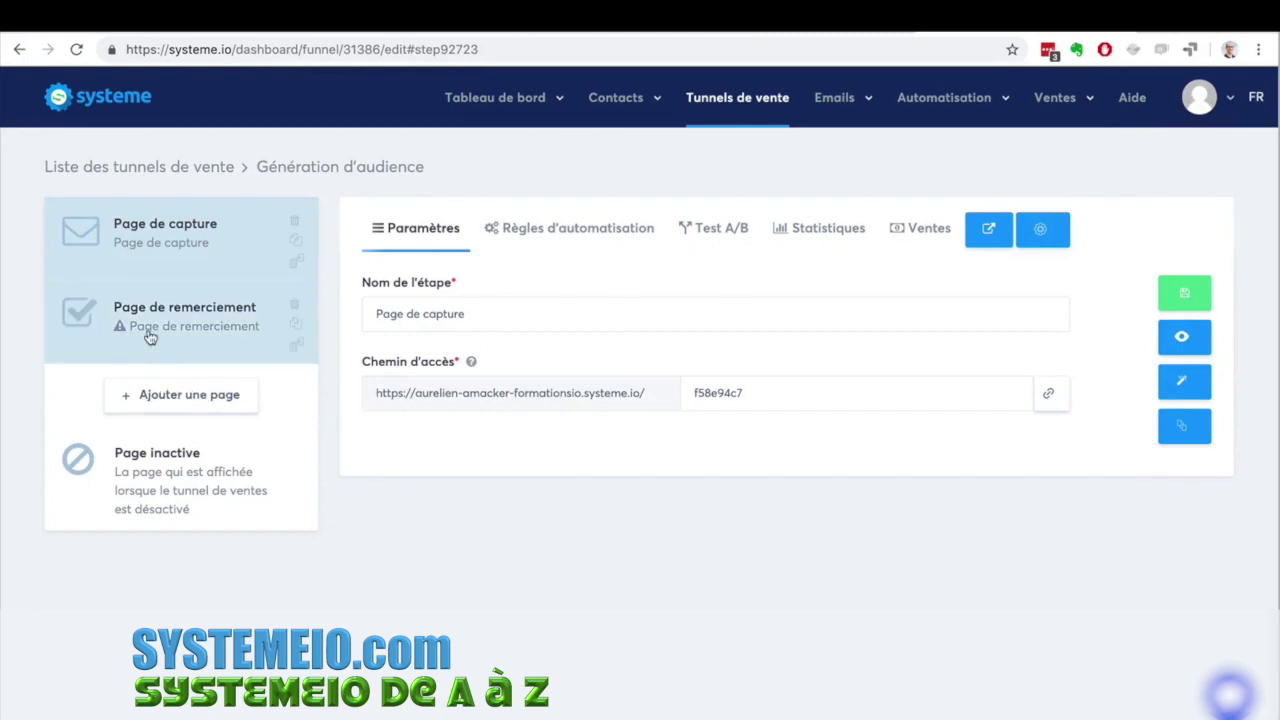
Start a new funnel page named "Formulaire de blog" and open its list of page types.
{"action": "left_click", "coordinate": [186, 398]}
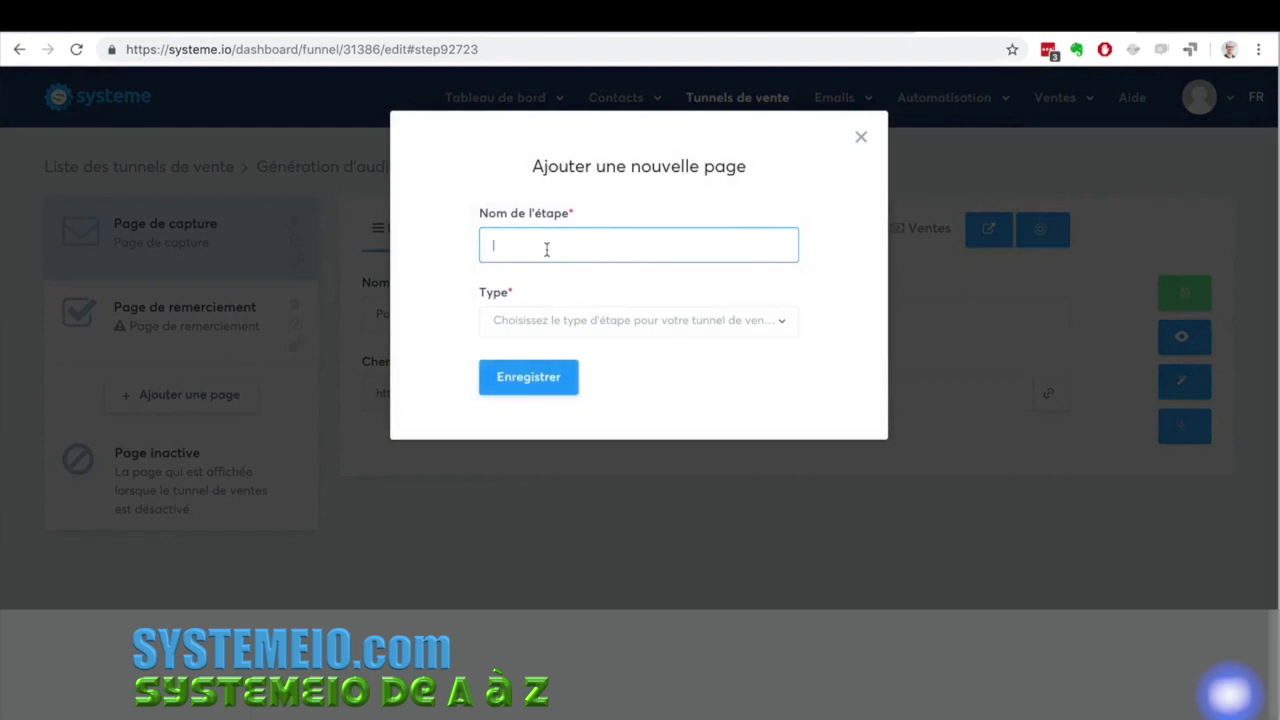
{"action": "type", "text": "Formulaire de blog"}
{"action": "left_click", "coordinate": [668, 328]}
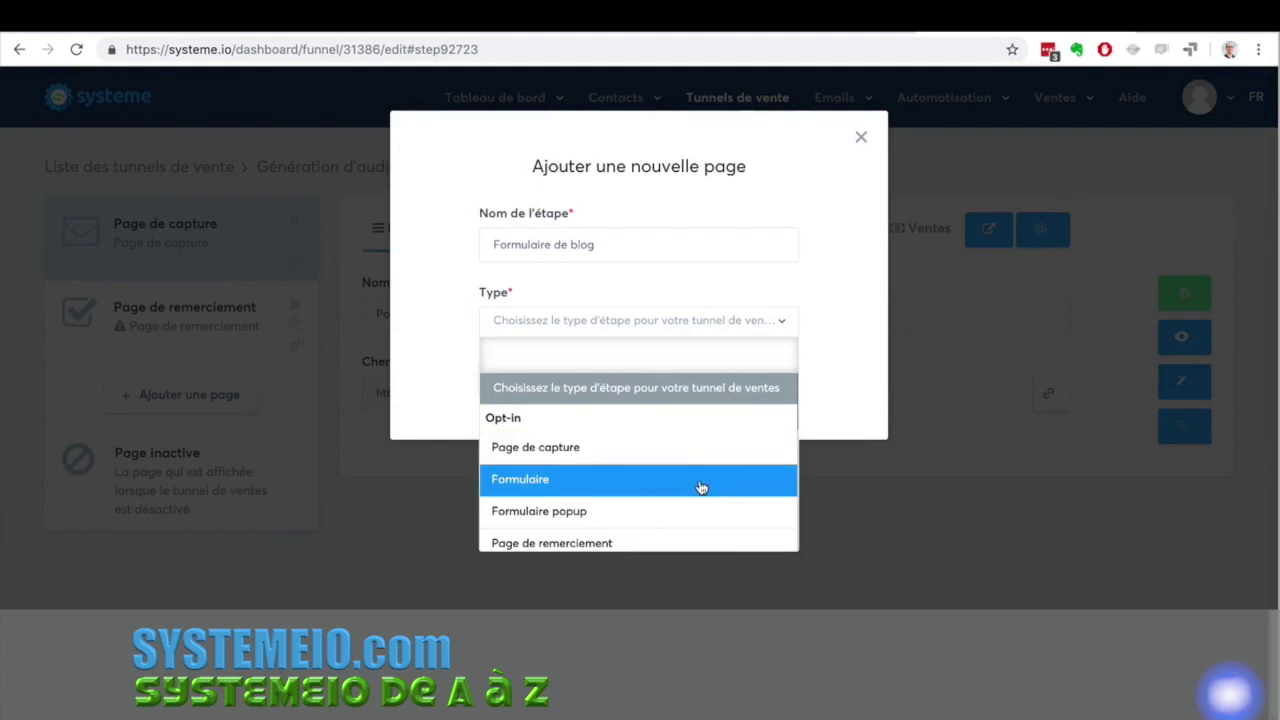
Look over the available page types in the opt-in, sales, webinar and miscellaneous groups.
{"action": "scroll", "coordinate": [701, 487], "scroll_direction": "down", "scroll_amount": 2}
{"action": "scroll", "coordinate": [701, 487], "scroll_direction": "up", "scroll_amount": 2}
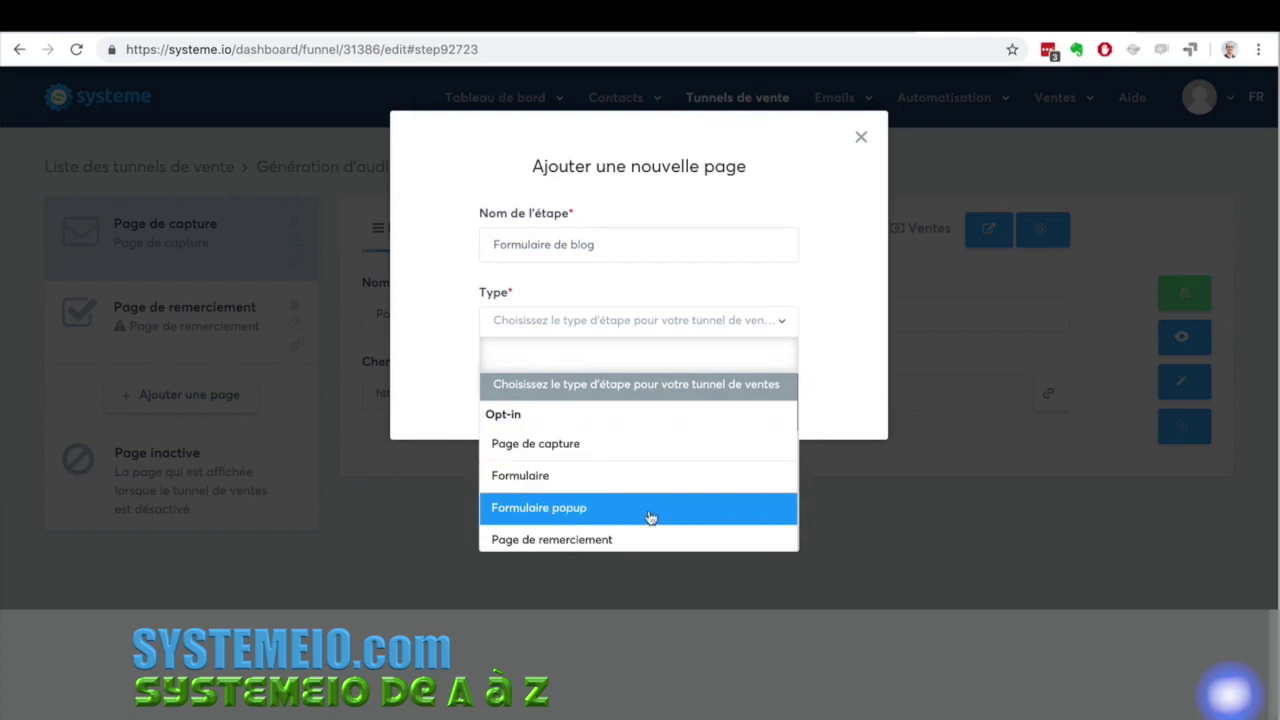
{"action": "scroll", "coordinate": [650, 517], "scroll_direction": "down", "scroll_amount": 2}
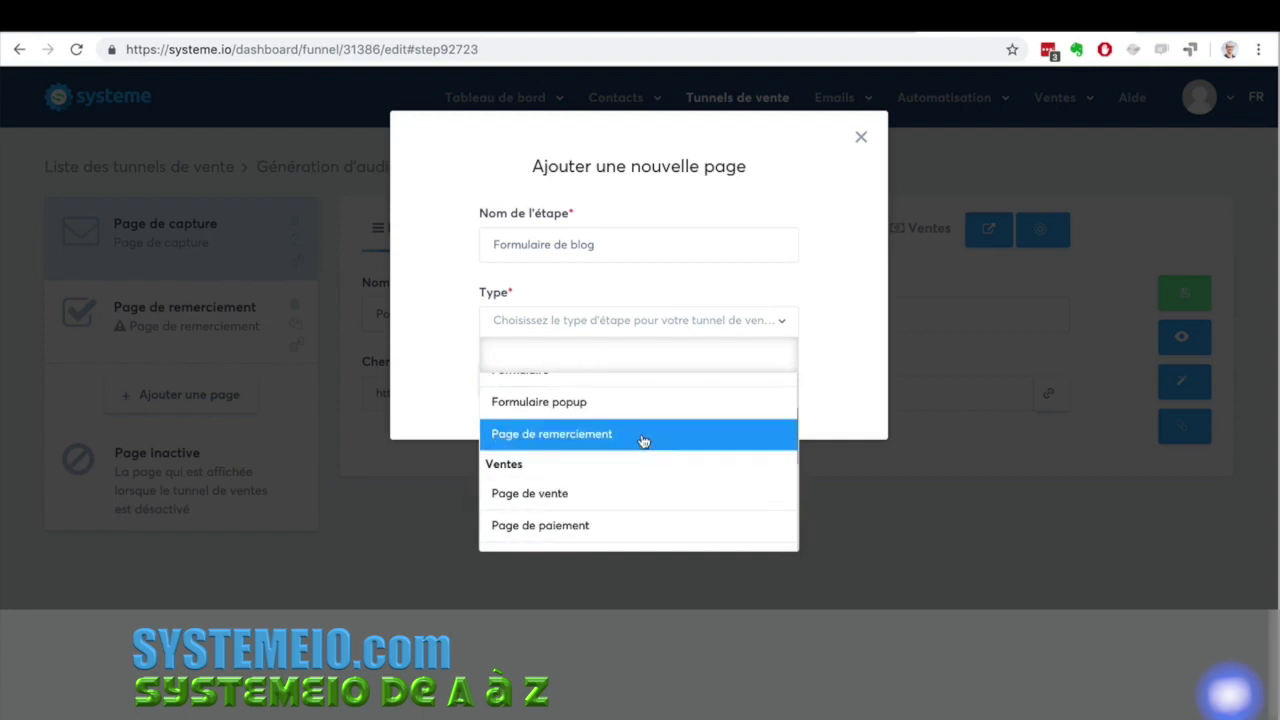
{"action": "scroll", "coordinate": [646, 506], "scroll_direction": "down", "scroll_amount": 3}
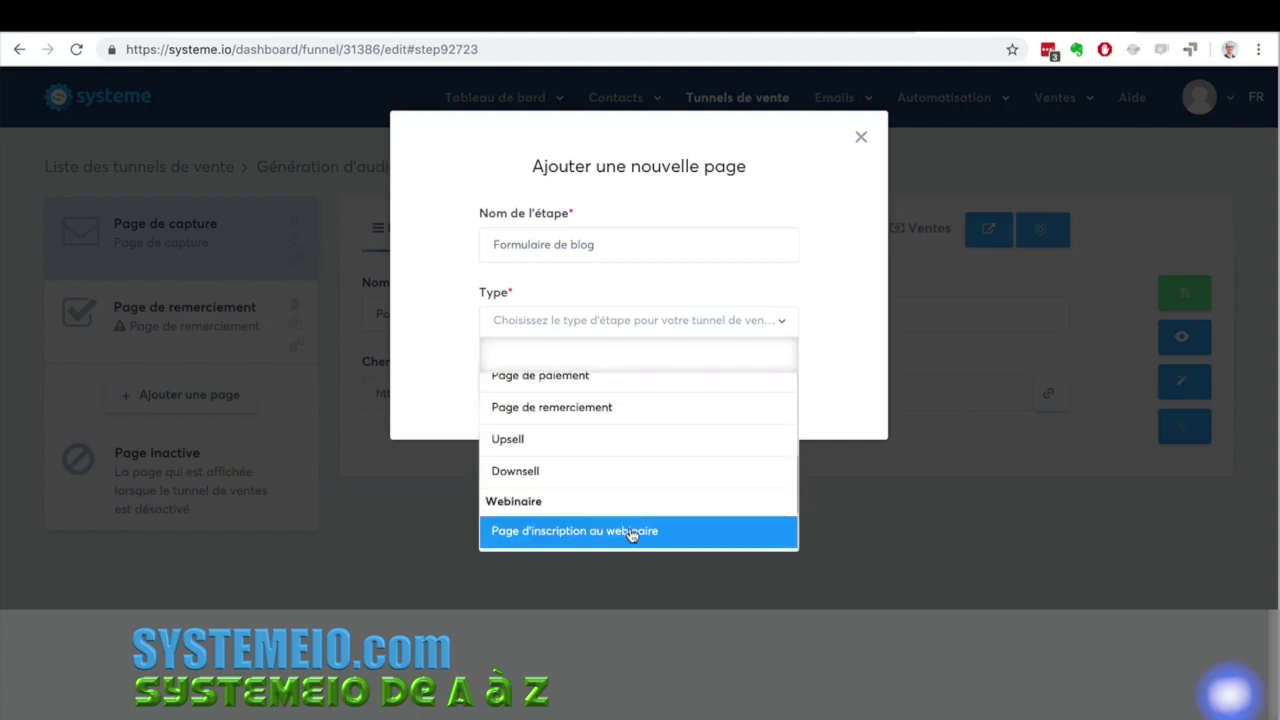
{"action": "scroll", "coordinate": [631, 531], "scroll_direction": "down", "scroll_amount": 1}
{"action": "scroll", "coordinate": [632, 534], "scroll_direction": "down", "scroll_amount": 1}
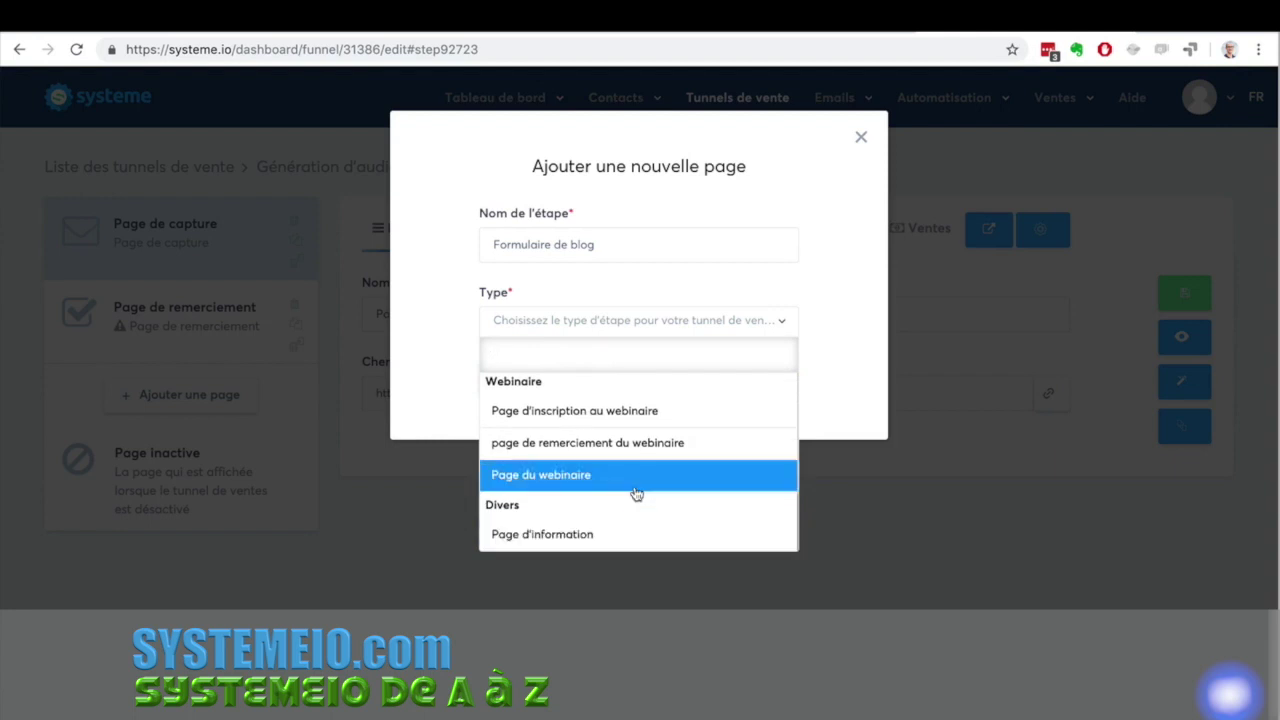
{"action": "scroll", "coordinate": [634, 500], "scroll_direction": "up", "scroll_amount": 7}
{"action": "scroll", "coordinate": [636, 494], "scroll_direction": "up", "scroll_amount": 1}
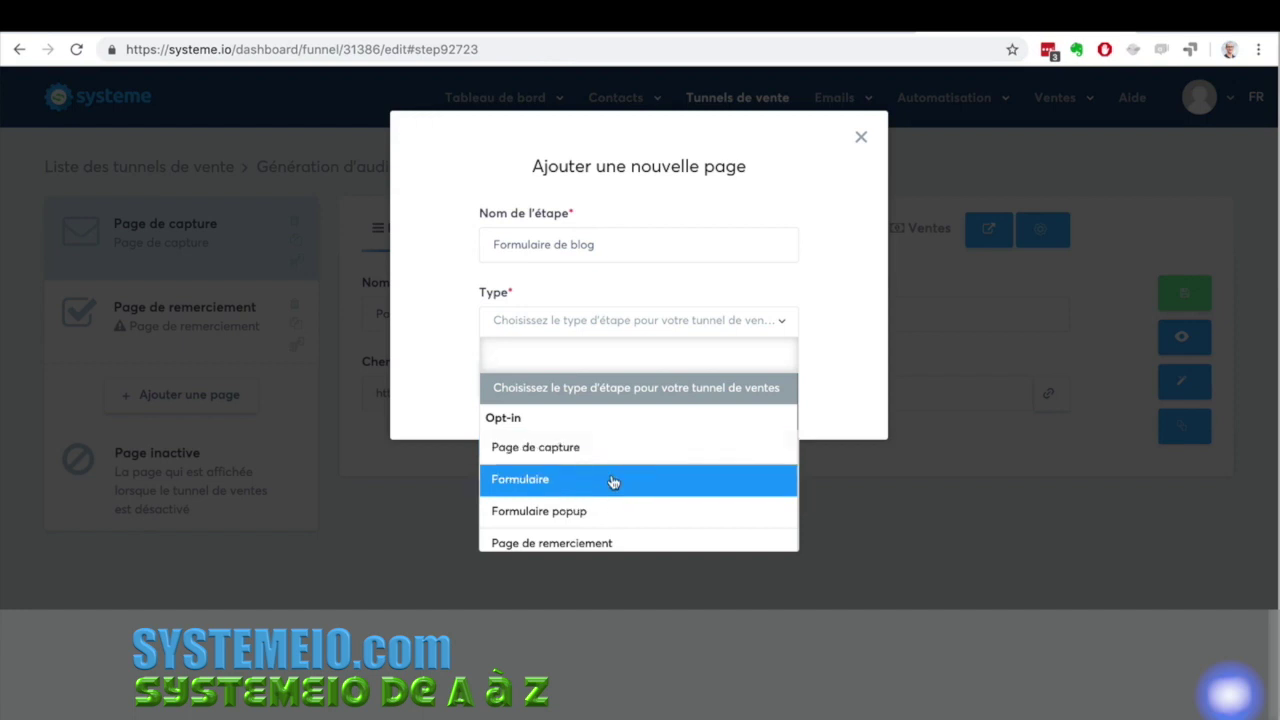
Create the page with the type "Formulaire" and choose the "Vert" template for it.
{"action": "left_click", "coordinate": [613, 482]}
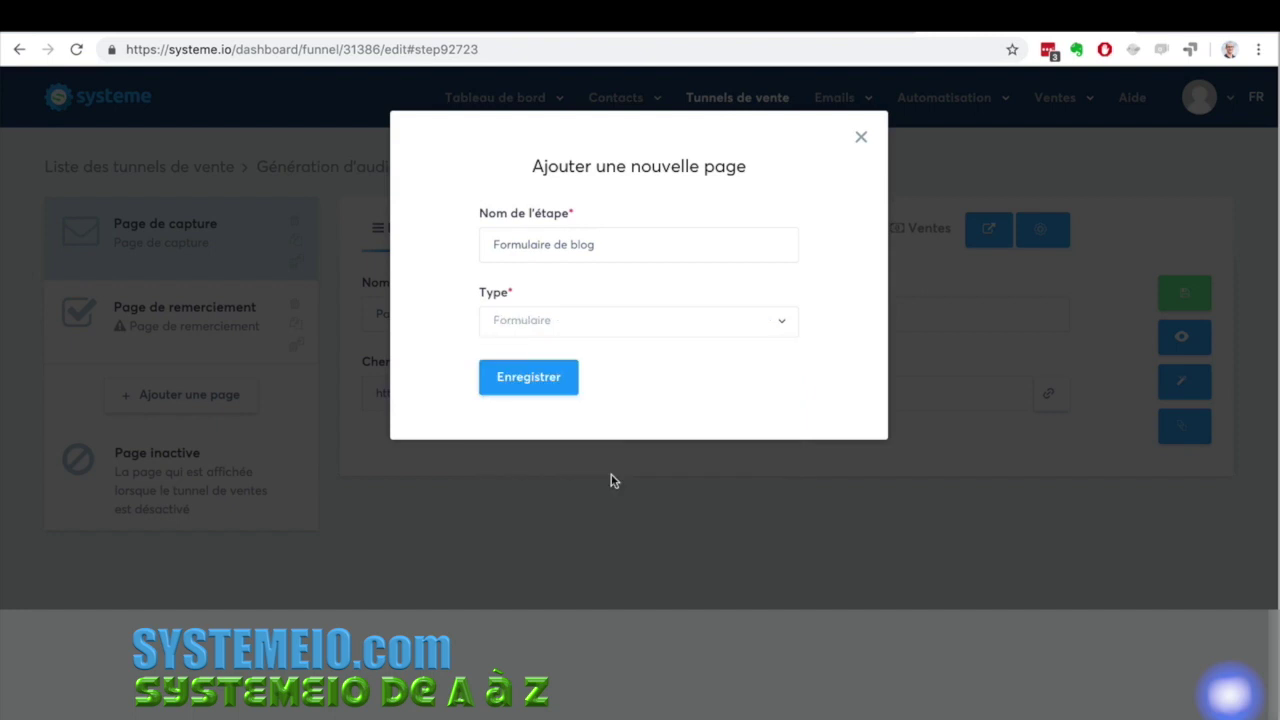
{"action": "left_click", "coordinate": [524, 376]}
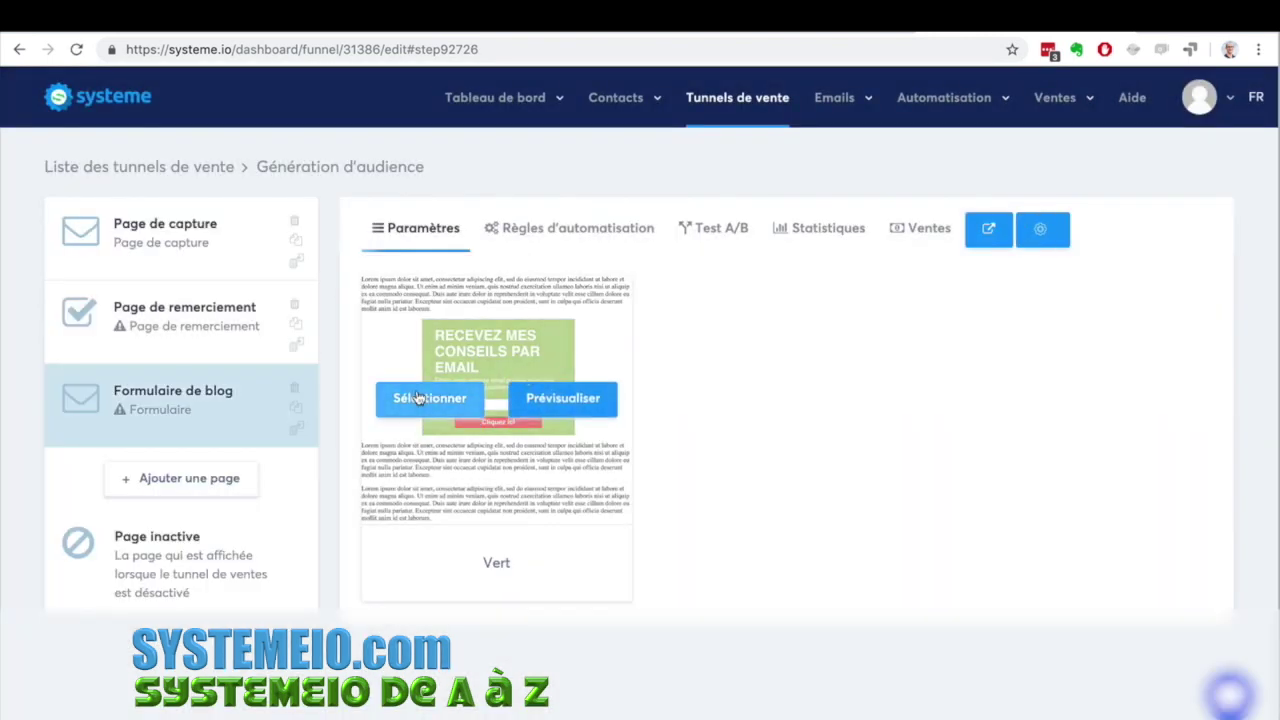
{"action": "left_click", "coordinate": [418, 398]}
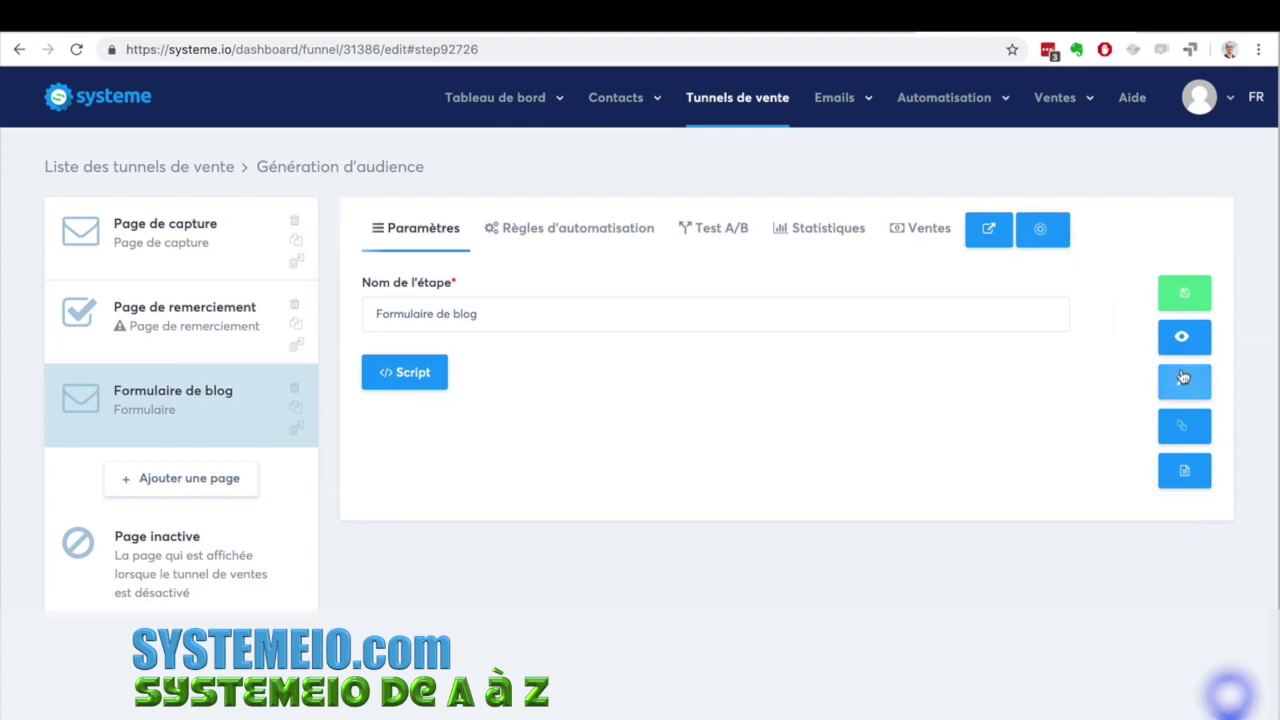
Open the "Formulaire de blog" page in the editor and set the form's background colour to white.
{"action": "left_click", "coordinate": [1182, 379]}
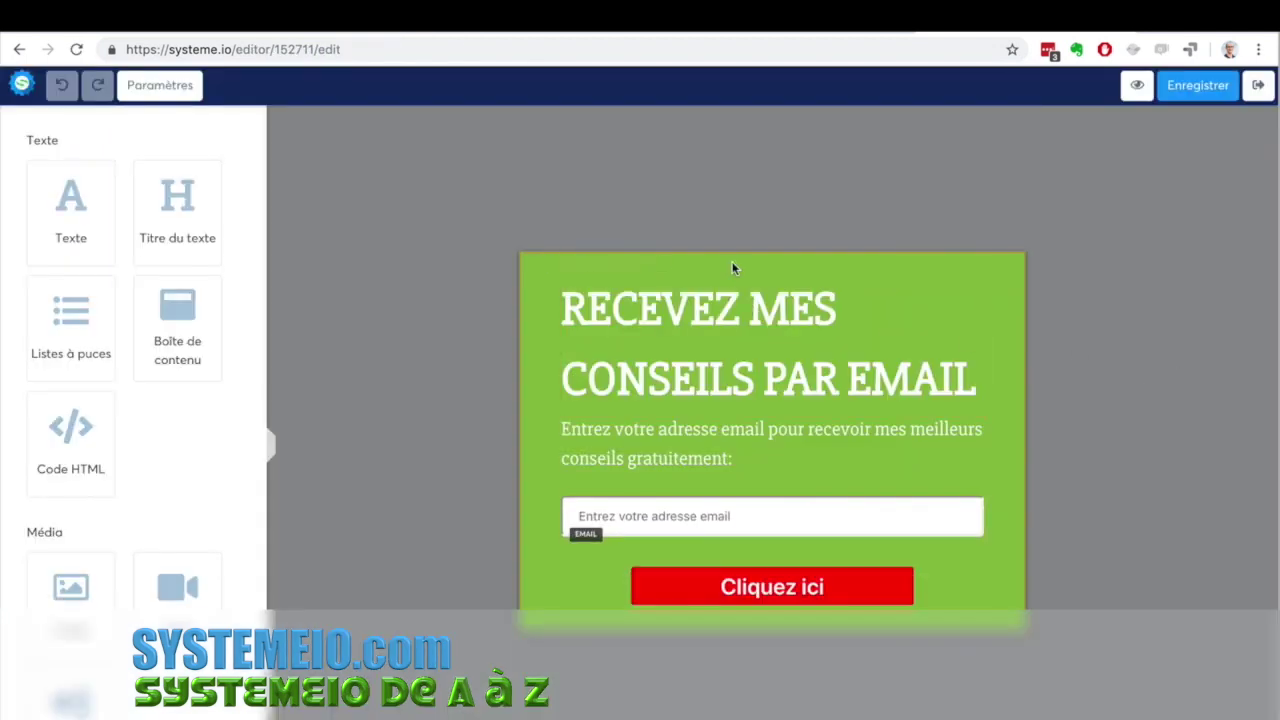
{"action": "left_click", "coordinate": [143, 86]}
{"action": "scroll", "coordinate": [131, 197], "scroll_direction": "down", "scroll_amount": 5}
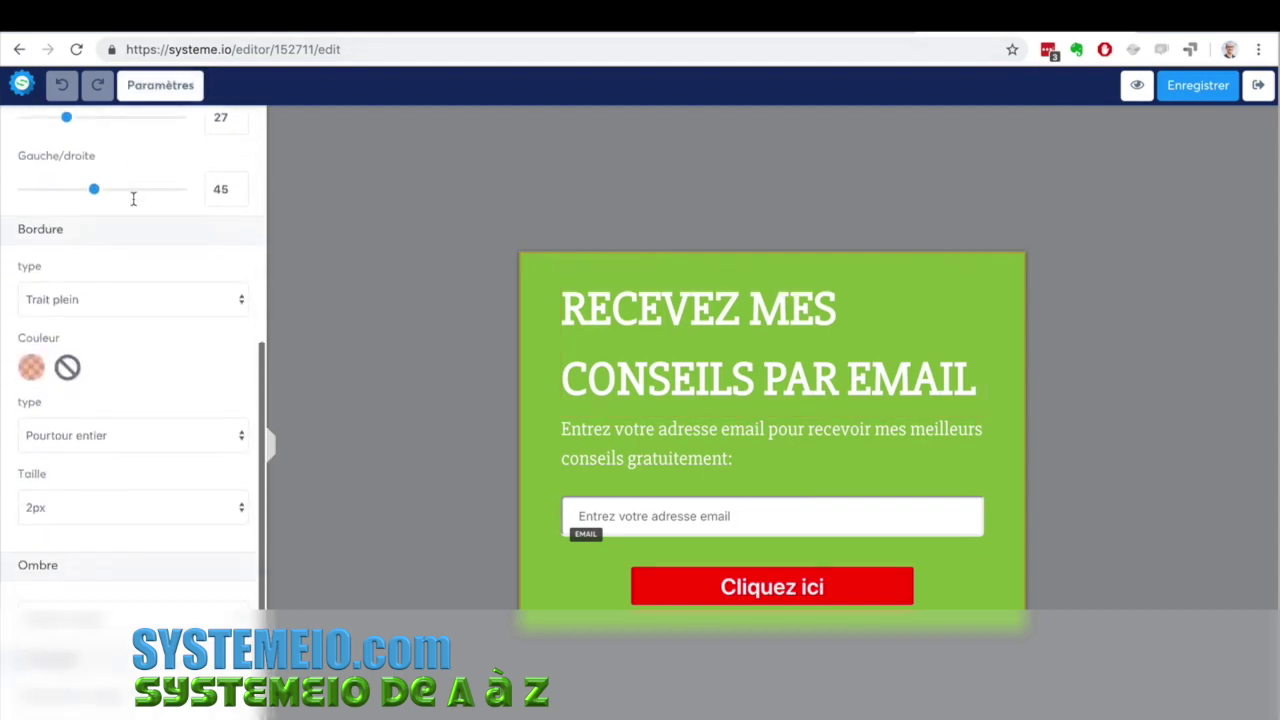
{"action": "scroll", "coordinate": [135, 205], "scroll_direction": "up", "scroll_amount": 4}
{"action": "scroll", "coordinate": [132, 202], "scroll_direction": "up", "scroll_amount": 1}
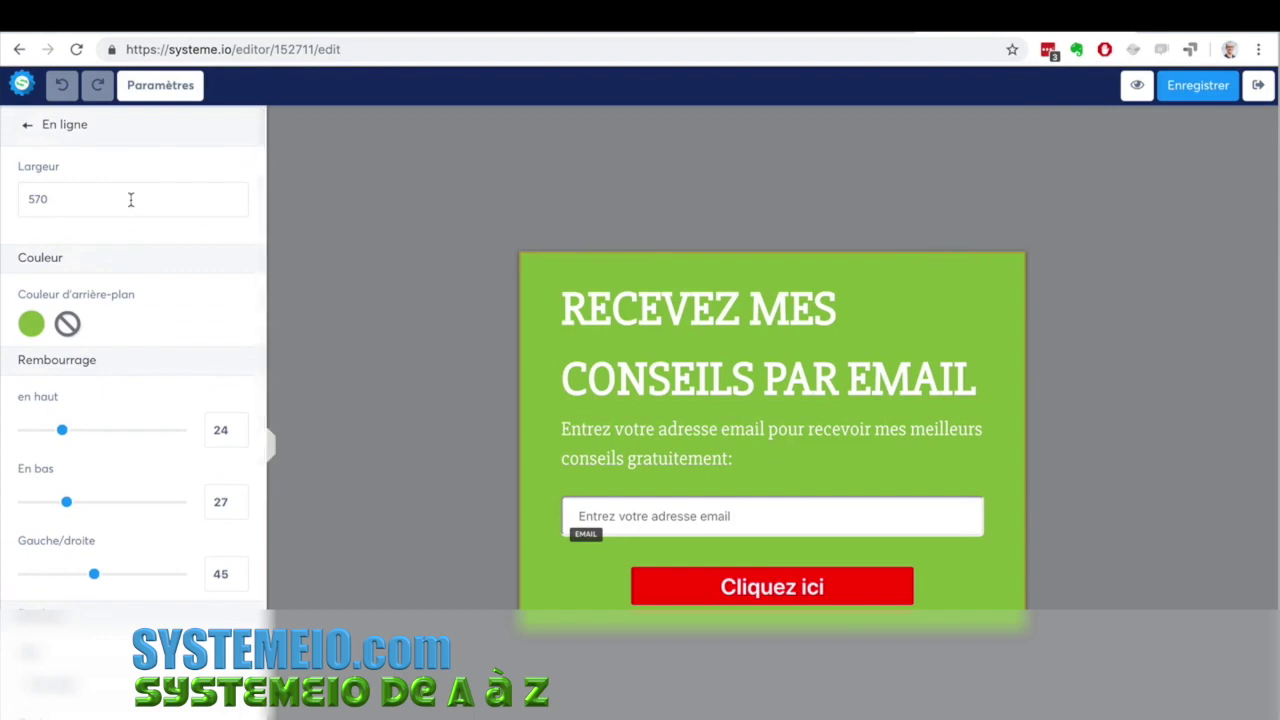
{"action": "left_click", "coordinate": [31, 324]}
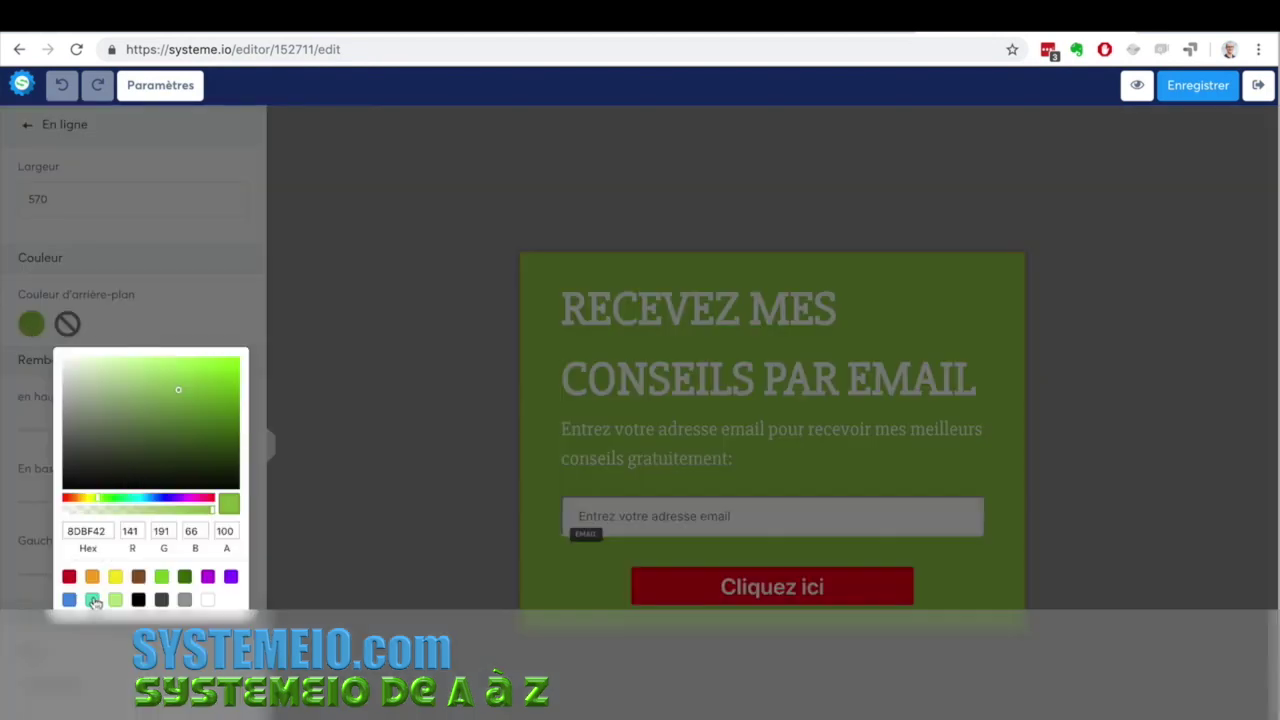
{"action": "left_click", "coordinate": [208, 602]}
{"action": "left_click", "coordinate": [508, 335]}
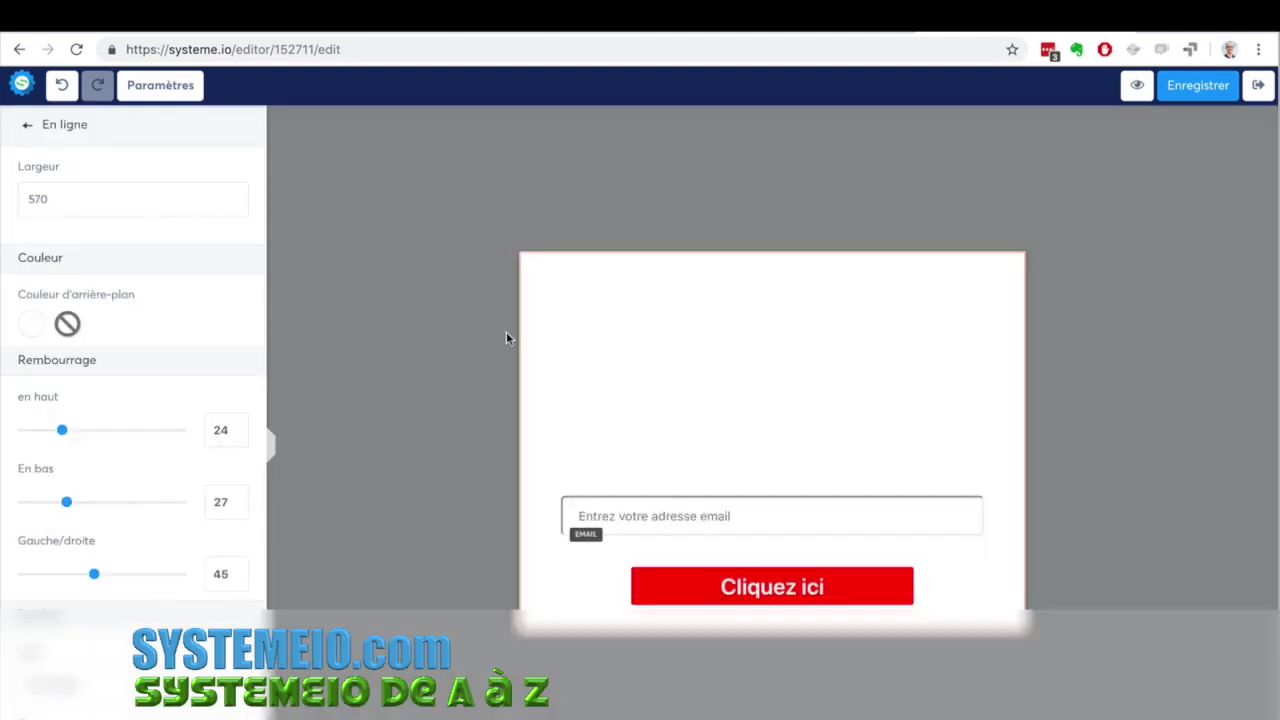
Set the "RECEVEZ MES CONSEILS PAR EMAIL" heading's text colour to dark grey and centre it.
{"action": "left_click", "coordinate": [803, 363]}
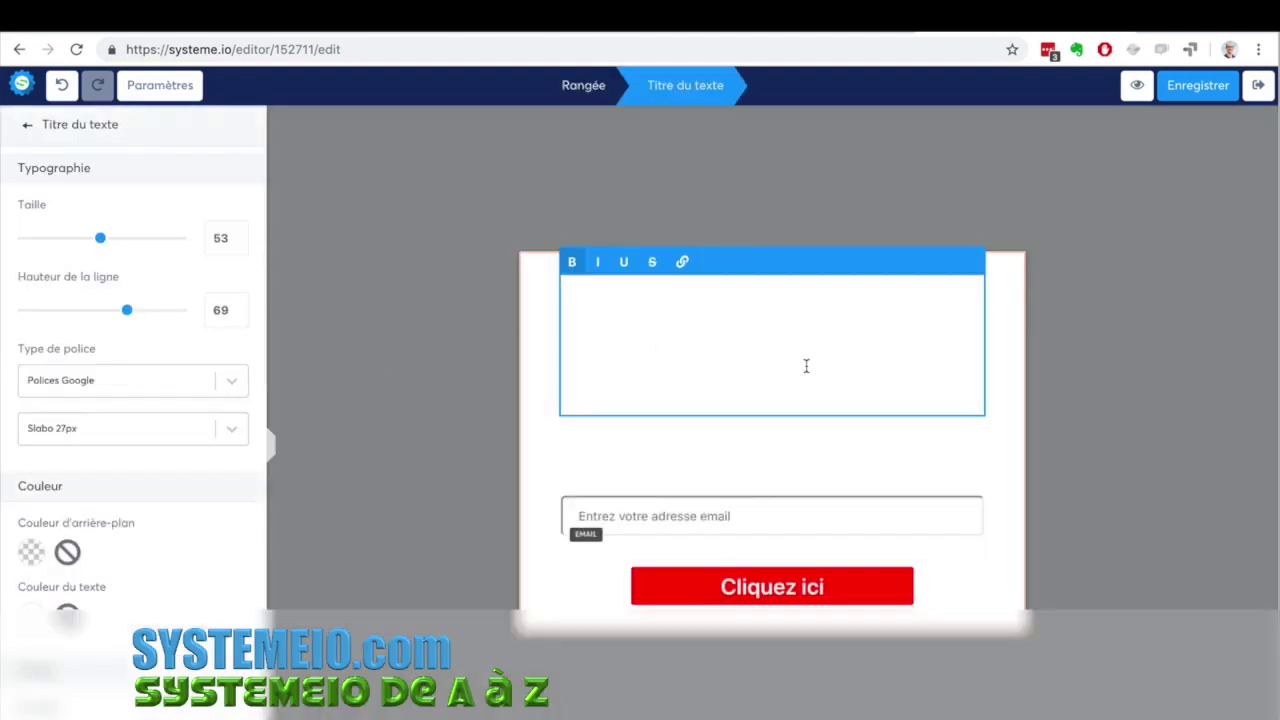
{"action": "key", "text": "ctrl+a"}
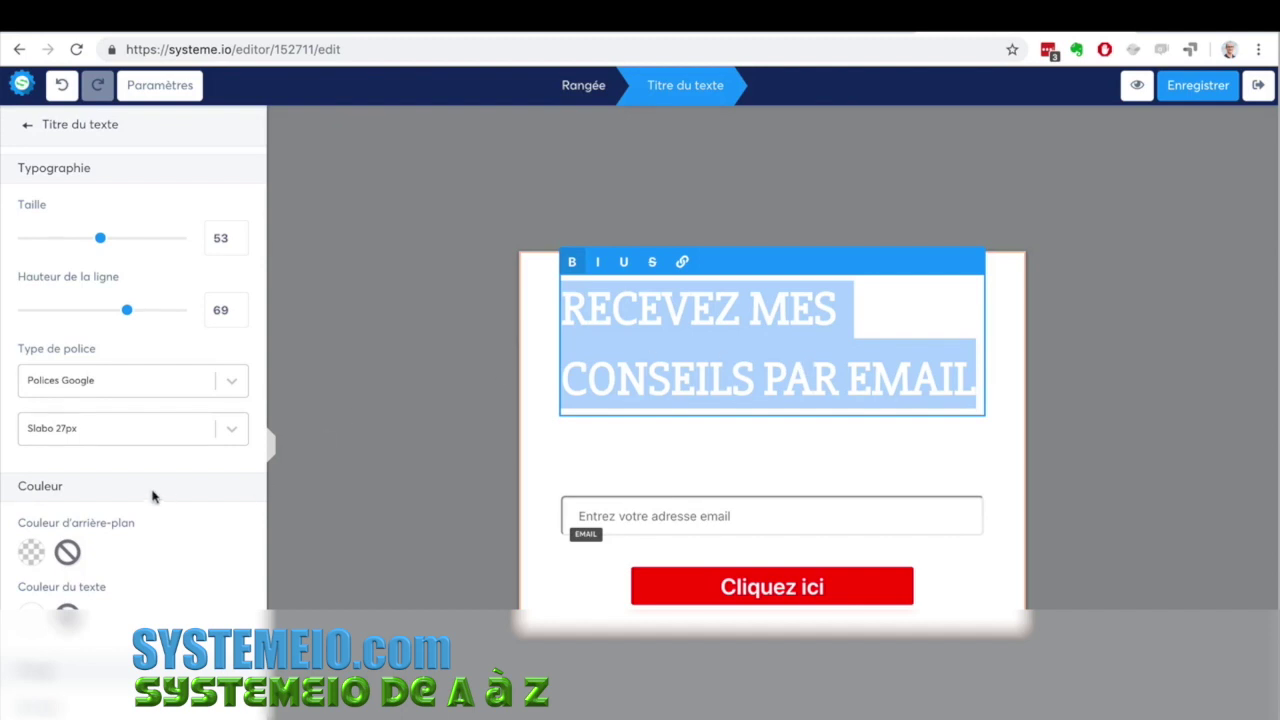
{"action": "scroll", "coordinate": [145, 495], "scroll_direction": "down", "scroll_amount": 5}
{"action": "scroll", "coordinate": [141, 496], "scroll_direction": "up", "scroll_amount": 3}
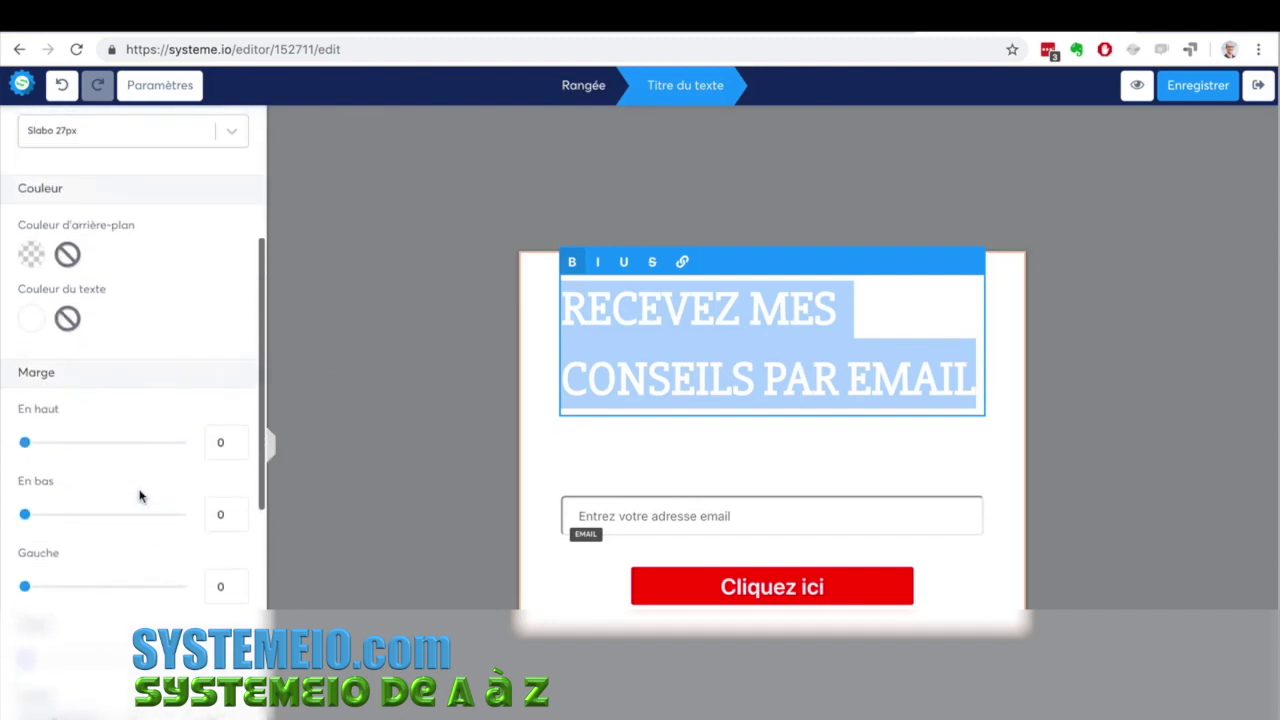
{"action": "left_click", "coordinate": [31, 320]}
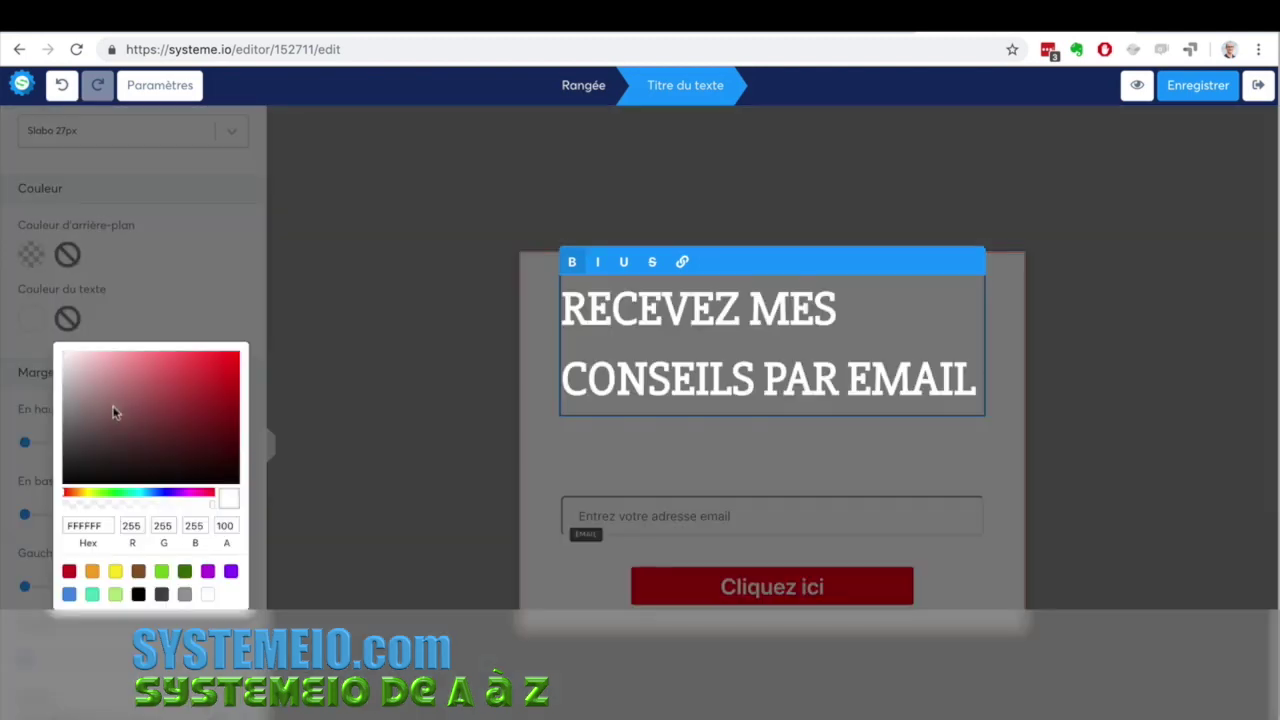
{"action": "left_click", "coordinate": [160, 593]}
{"action": "left_click", "coordinate": [353, 318]}
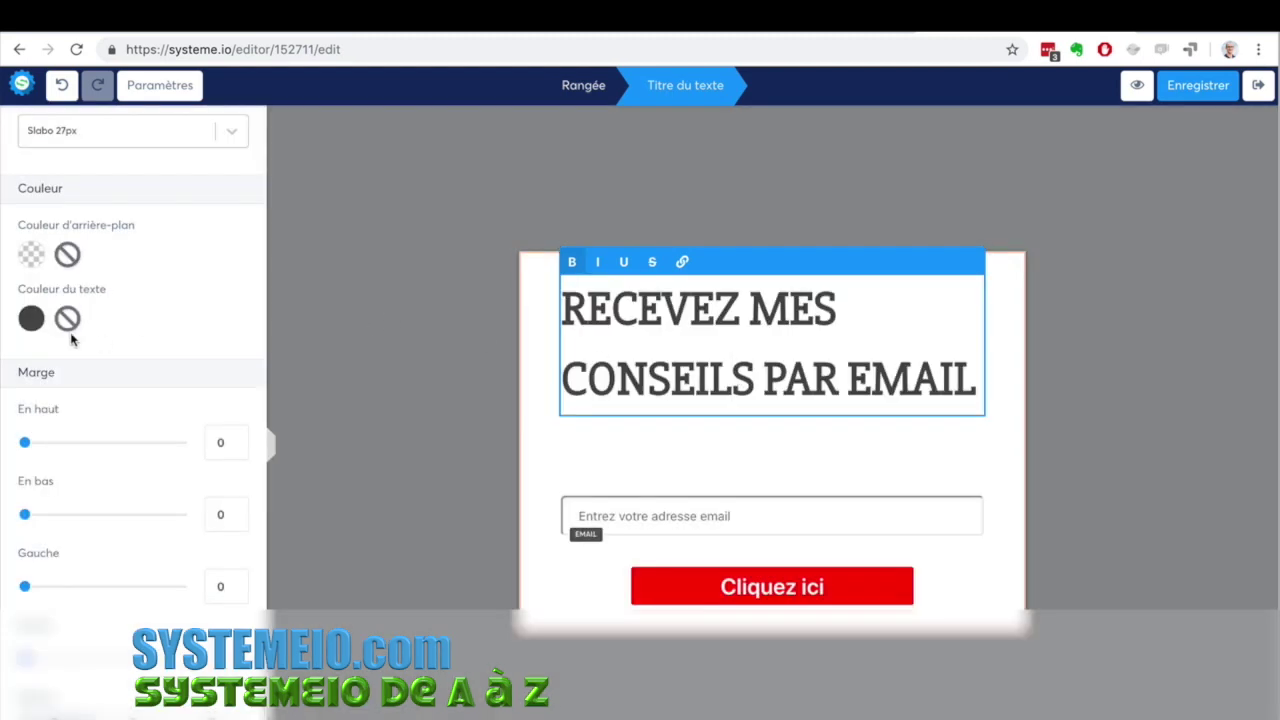
{"action": "scroll", "coordinate": [74, 337], "scroll_direction": "up", "scroll_amount": 3}
{"action": "scroll", "coordinate": [70, 337], "scroll_direction": "down", "scroll_amount": 5}
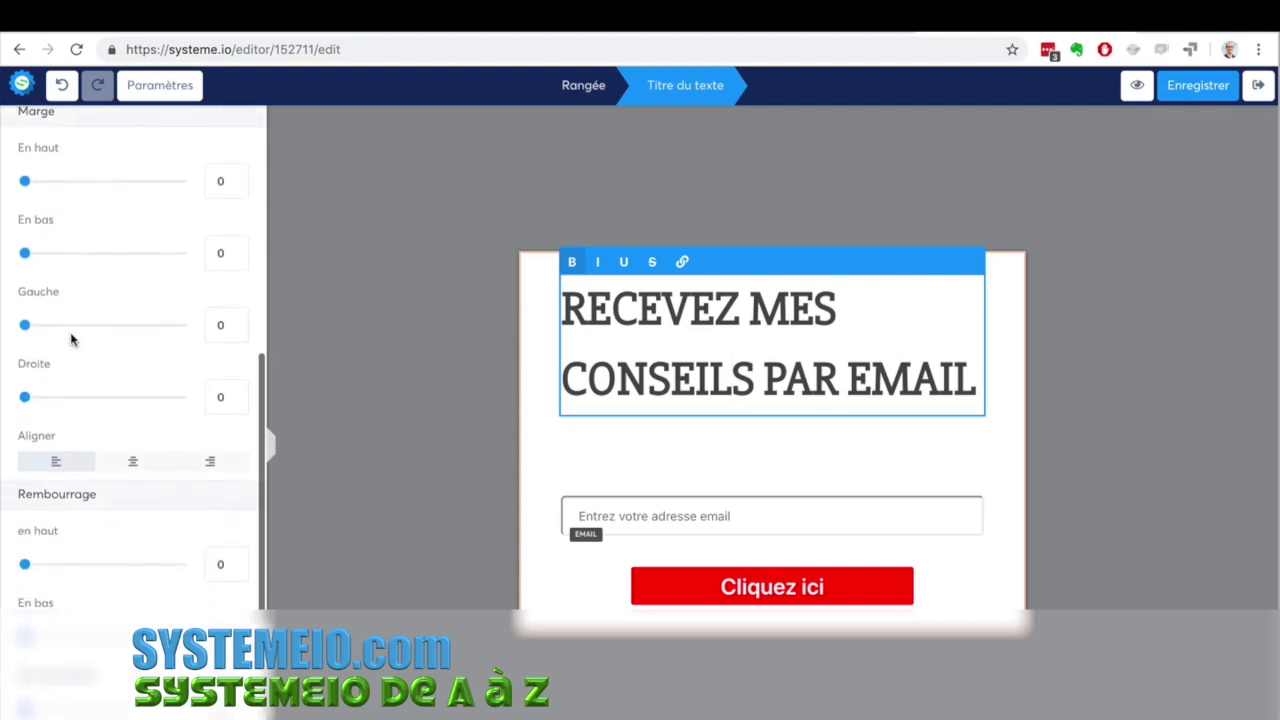
{"action": "left_click", "coordinate": [126, 466]}
{"action": "left_click", "coordinate": [317, 315]}
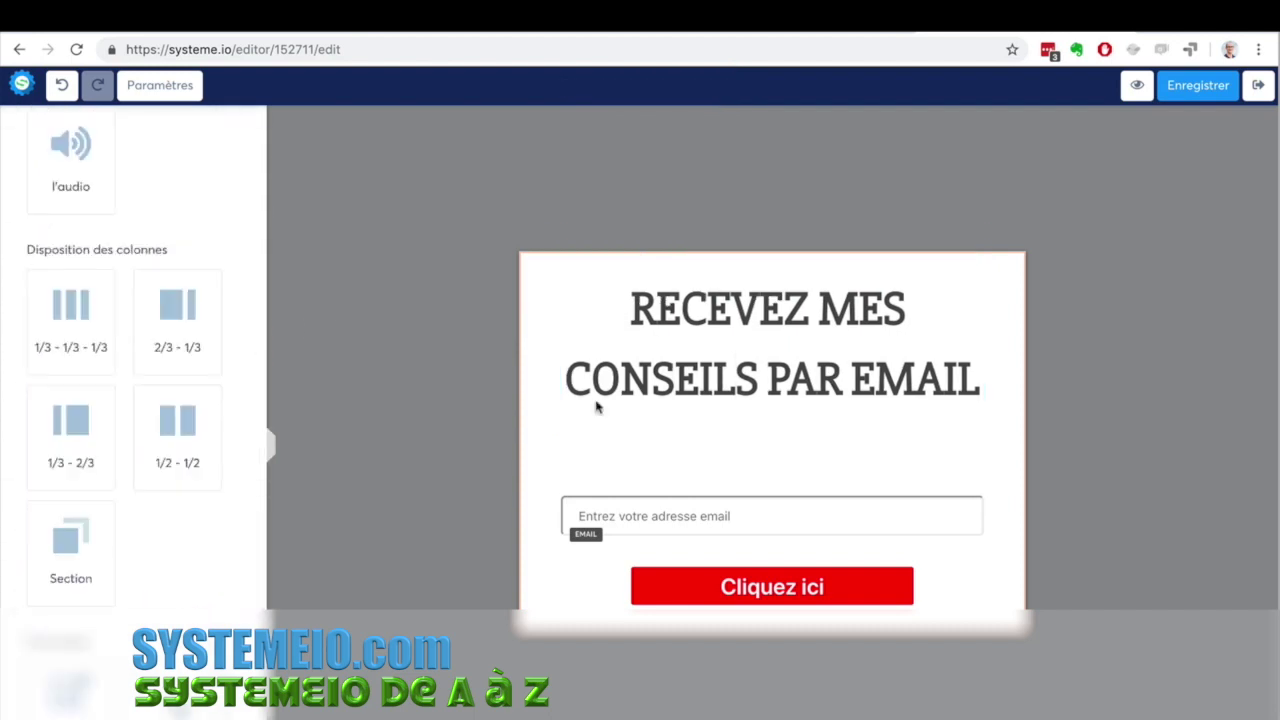
Set the text colour of the paragraph below the heading to black (000000) and centre the paragraph.
{"action": "left_click", "coordinate": [747, 460]}
{"action": "key", "text": "ctrl+a"}
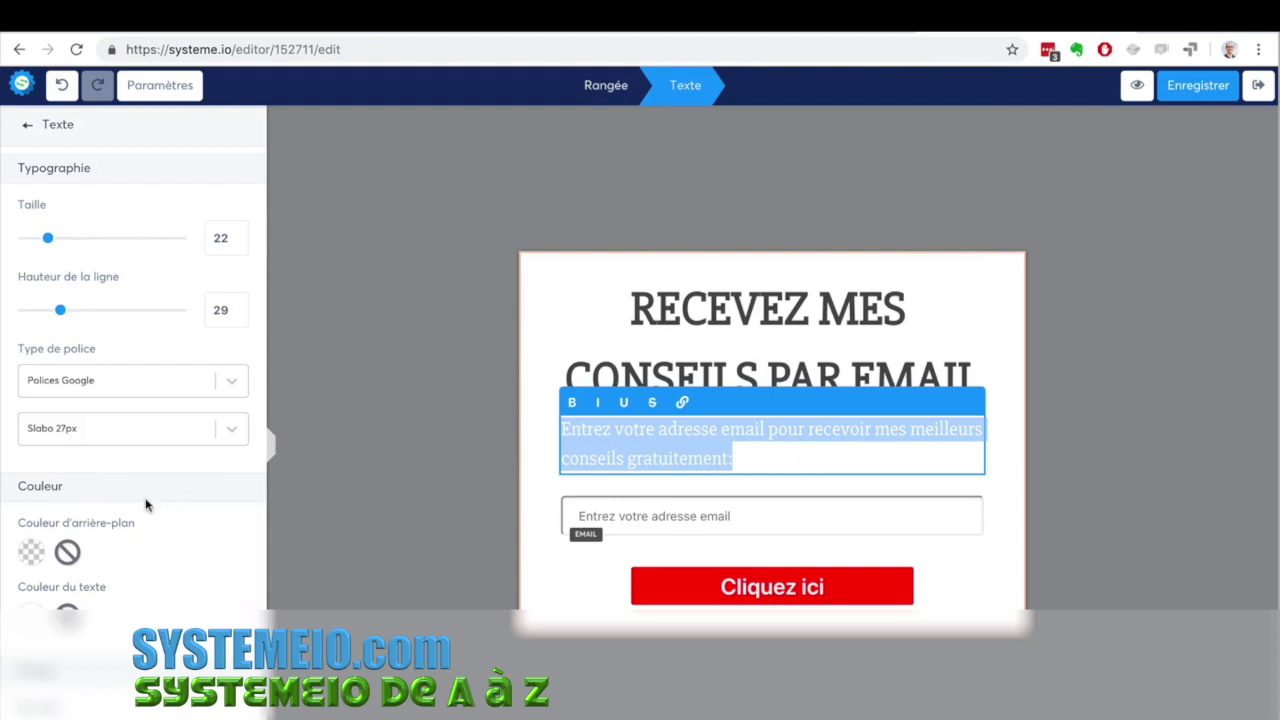
{"action": "left_click", "coordinate": [26, 620]}
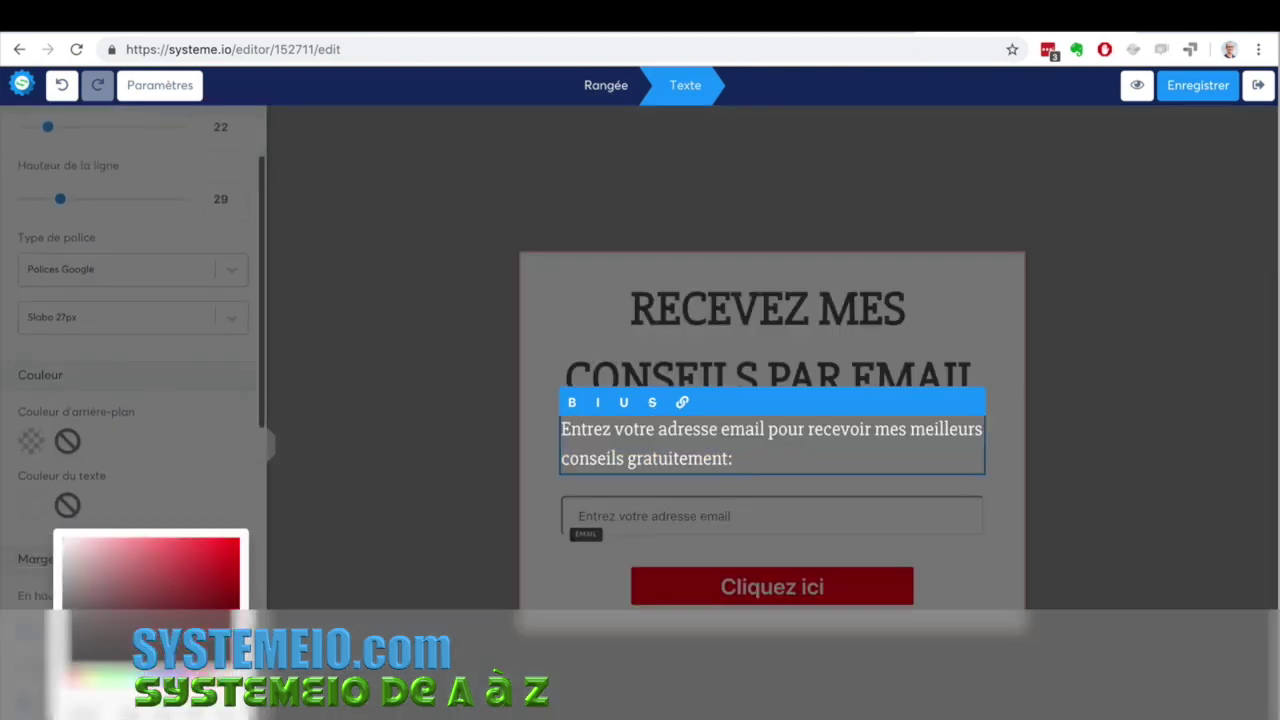
{"action": "left_click", "coordinate": [63, 512]}
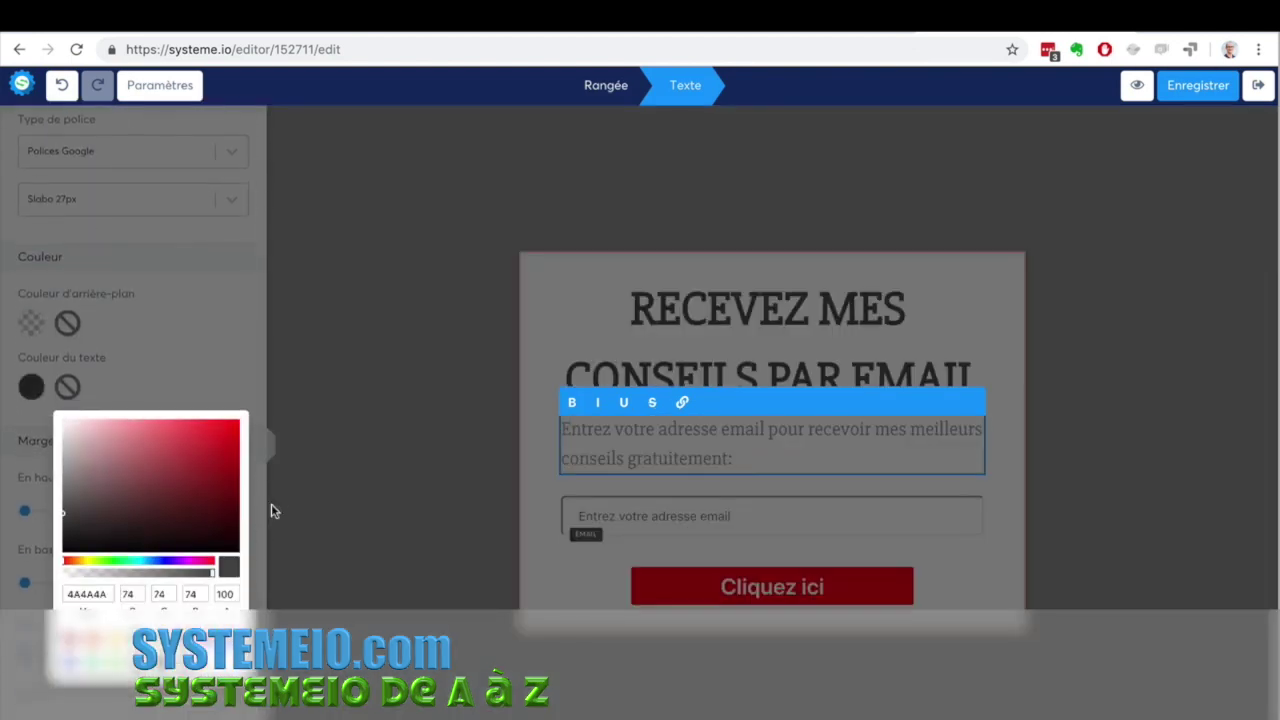
{"action": "left_click", "coordinate": [138, 660]}
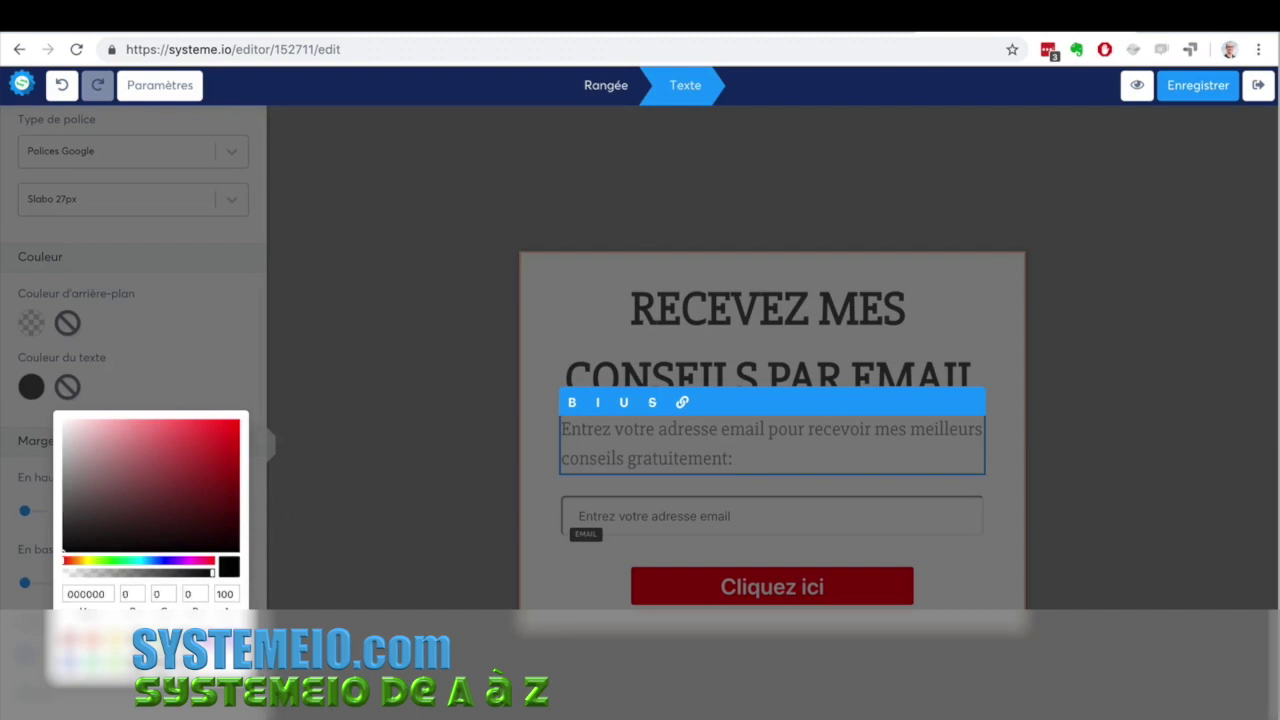
{"action": "left_click", "coordinate": [297, 490]}
{"action": "scroll", "coordinate": [180, 552], "scroll_direction": "down", "scroll_amount": 5}
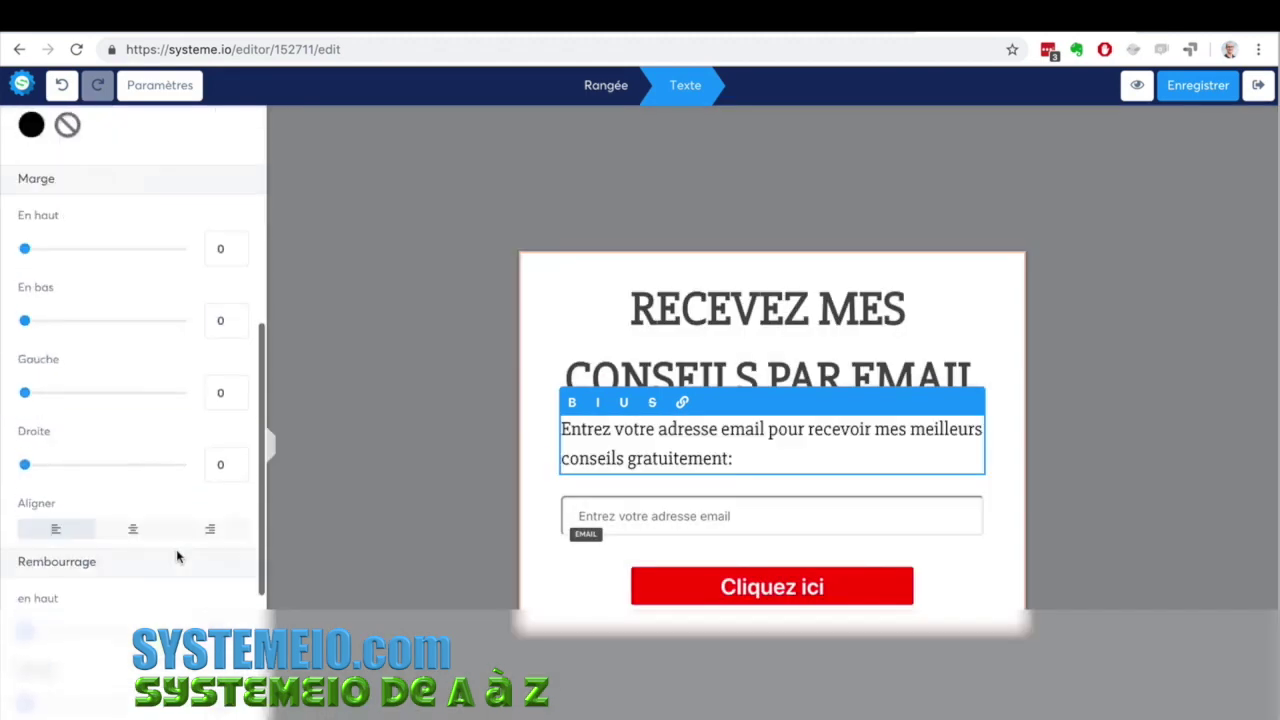
{"action": "left_click", "coordinate": [150, 348]}
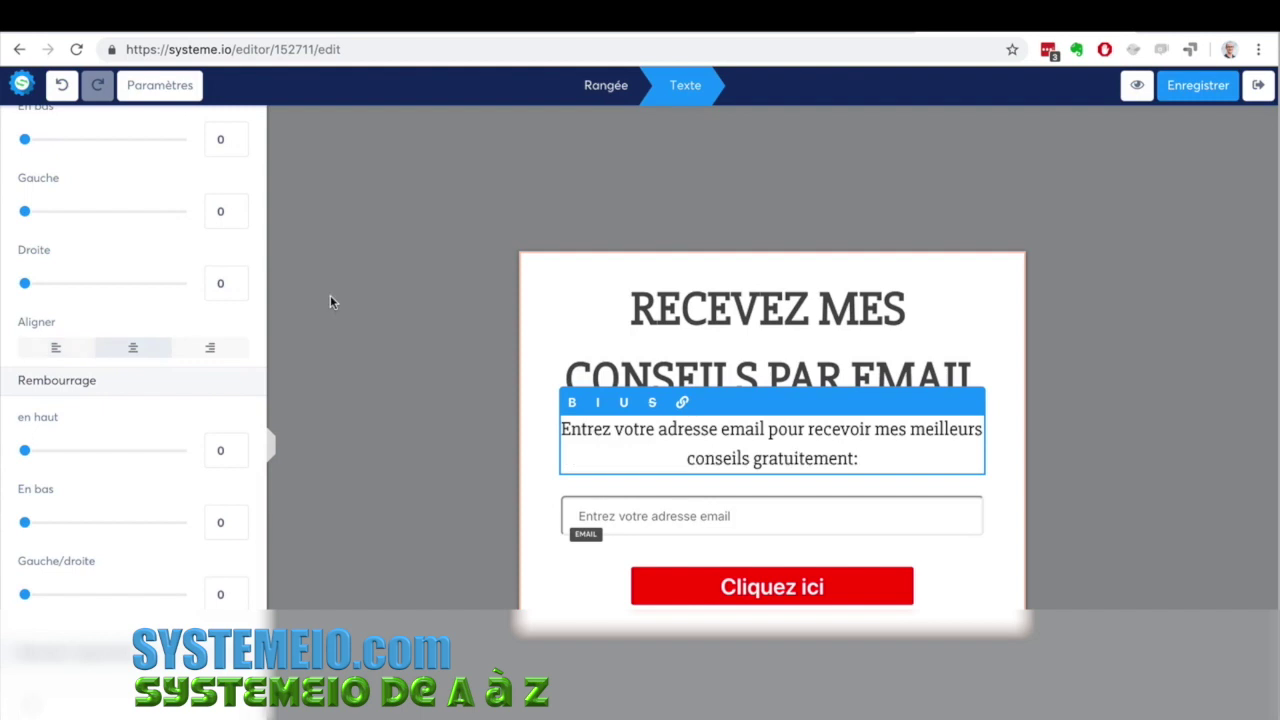
{"action": "left_click", "coordinate": [331, 300]}
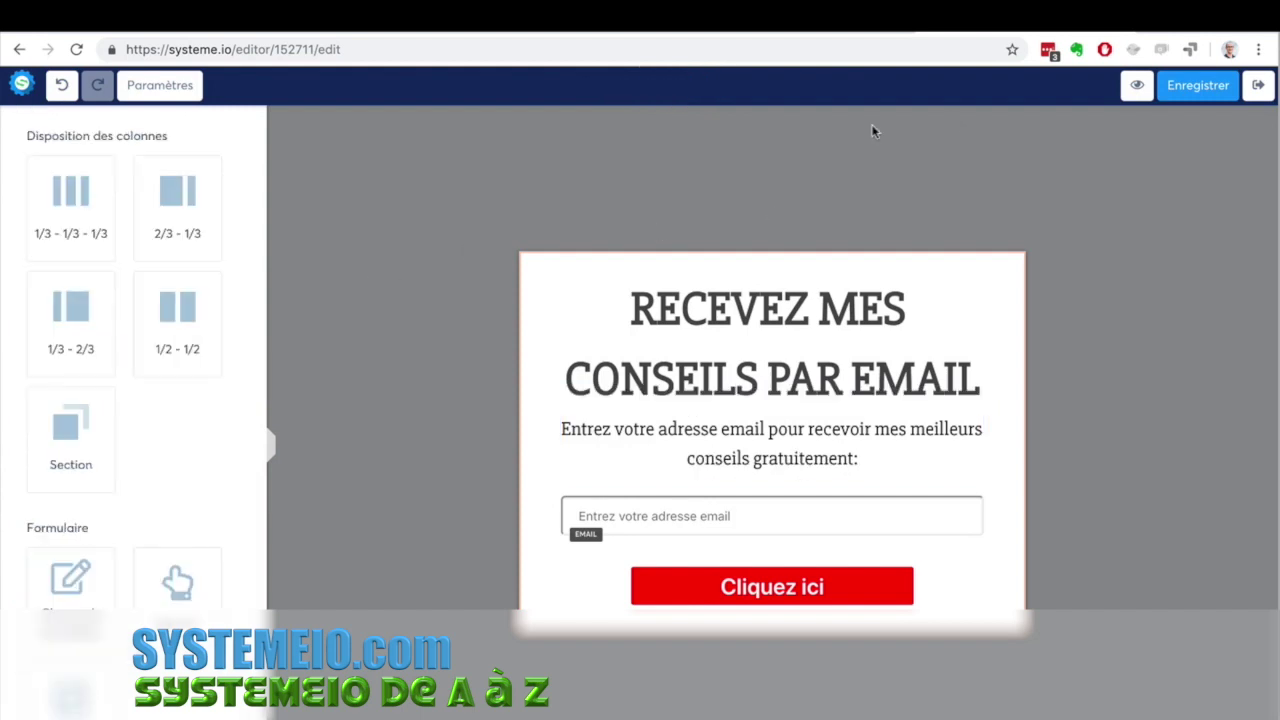
Save the form page and exit the editor back to the funnel.
{"action": "left_click", "coordinate": [1196, 86]}
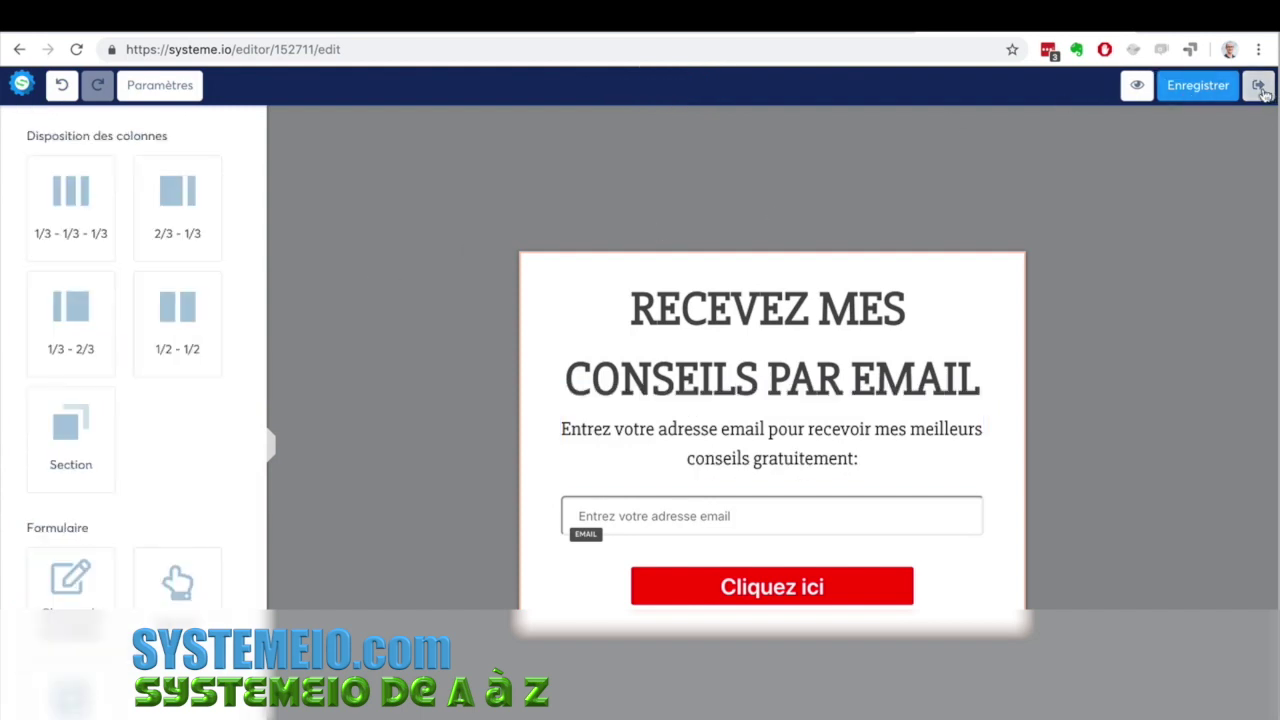
{"action": "left_click", "coordinate": [1257, 86]}
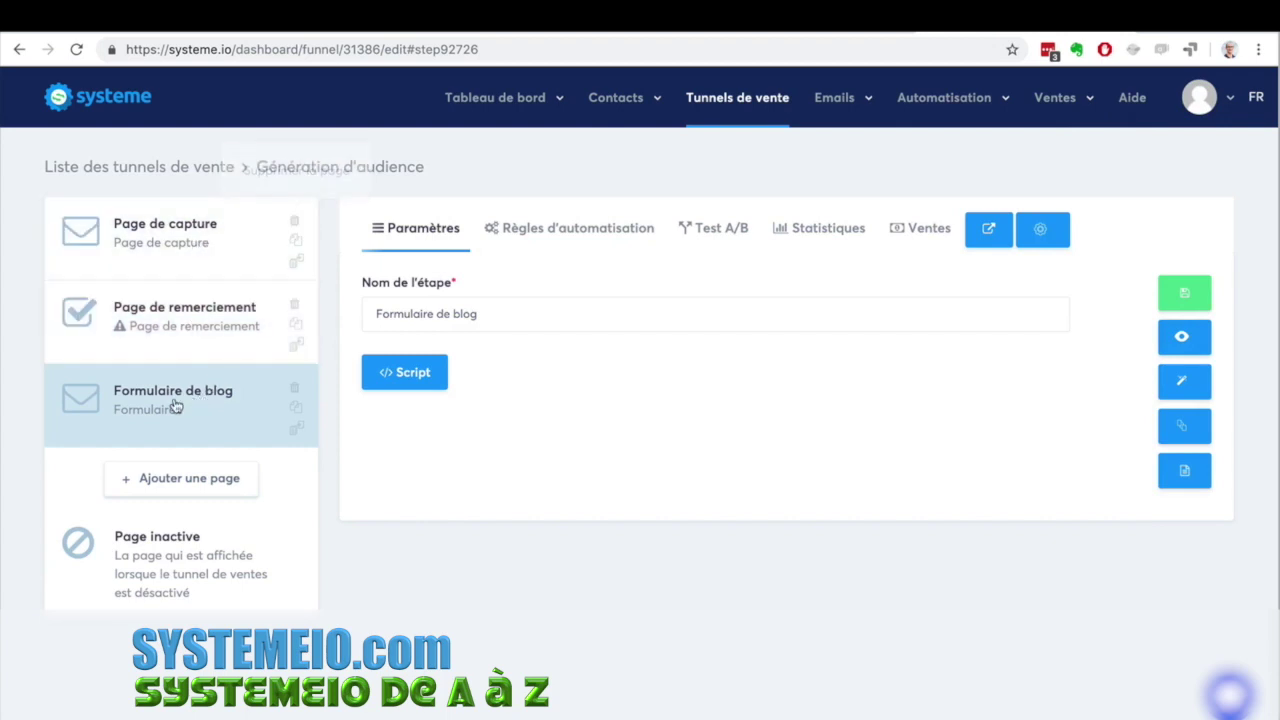
Move "Formulaire de blog" ahead of "Page de remerciement" and delete the "Page de capture" step from the funnel.
{"action": "left_click_drag", "start_coordinate": [174, 400], "coordinate": [174, 303]}
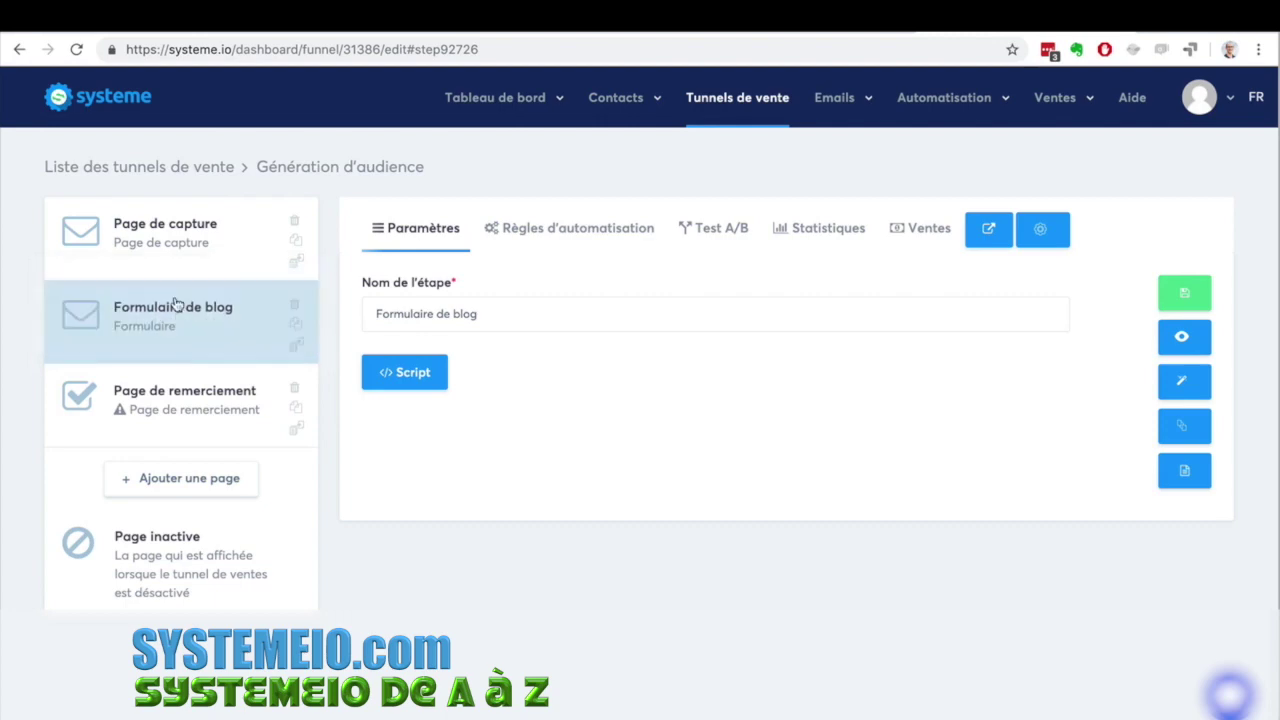
{"action": "left_click", "coordinate": [197, 258]}
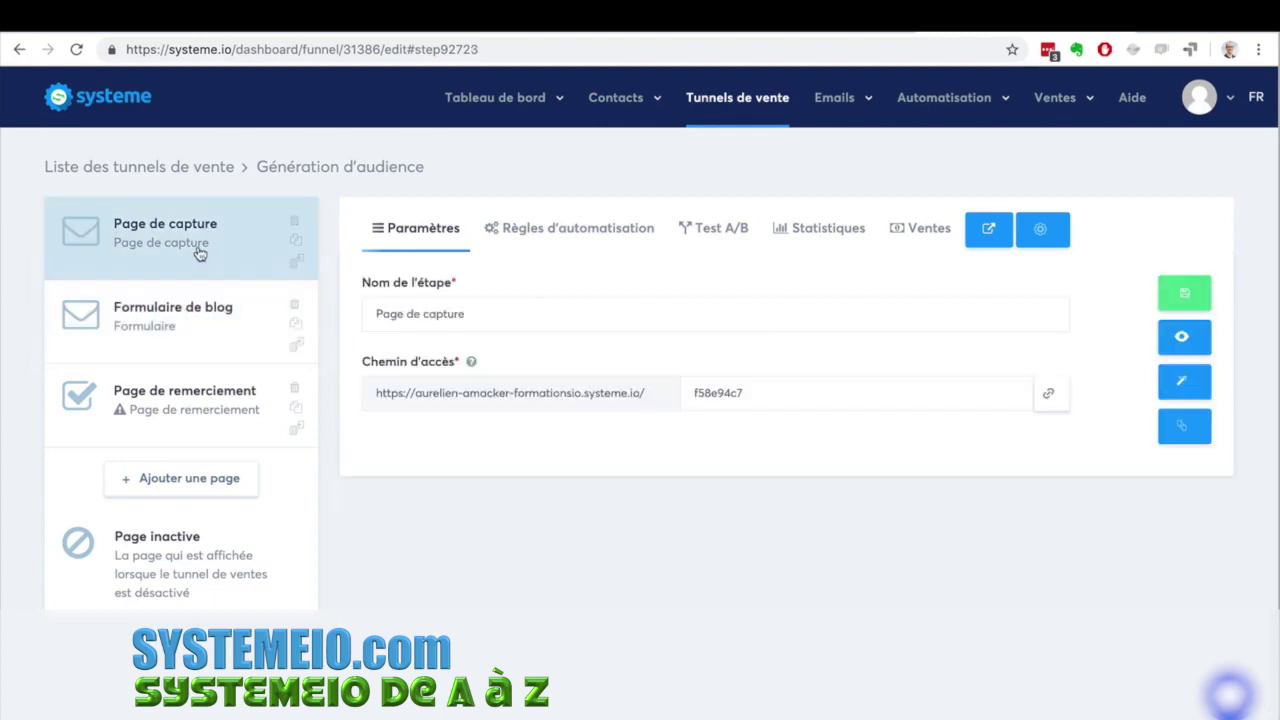
{"action": "left_click", "coordinate": [292, 222]}
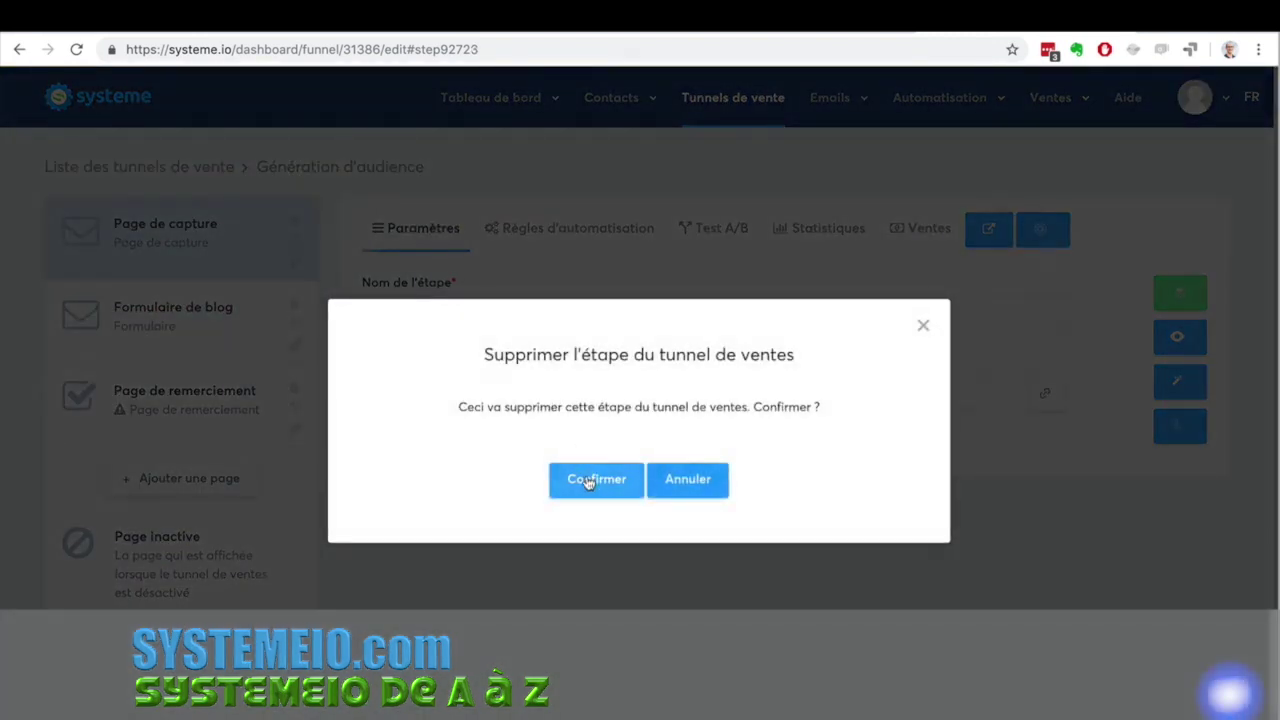
{"action": "left_click", "coordinate": [589, 481]}
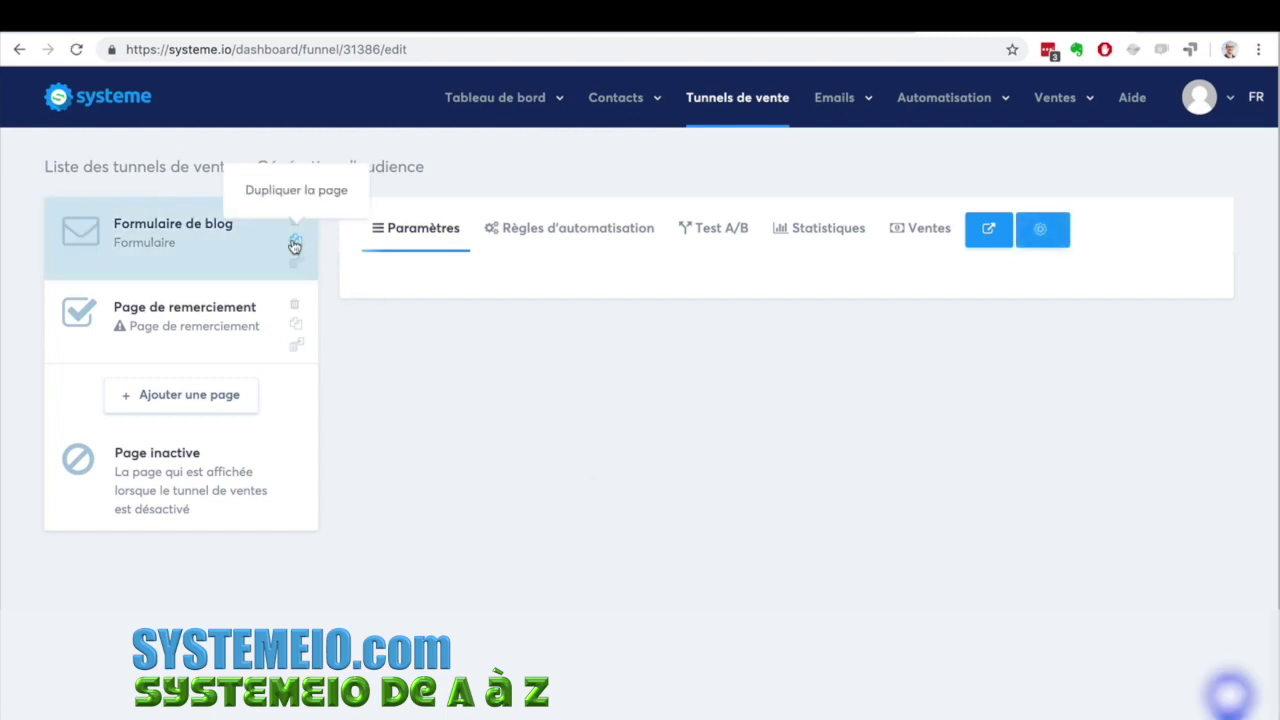
Duplicate the "Formulaire de blog" page and check the destination funnels offered for moving the copy.
{"action": "left_click", "coordinate": [295, 245]}
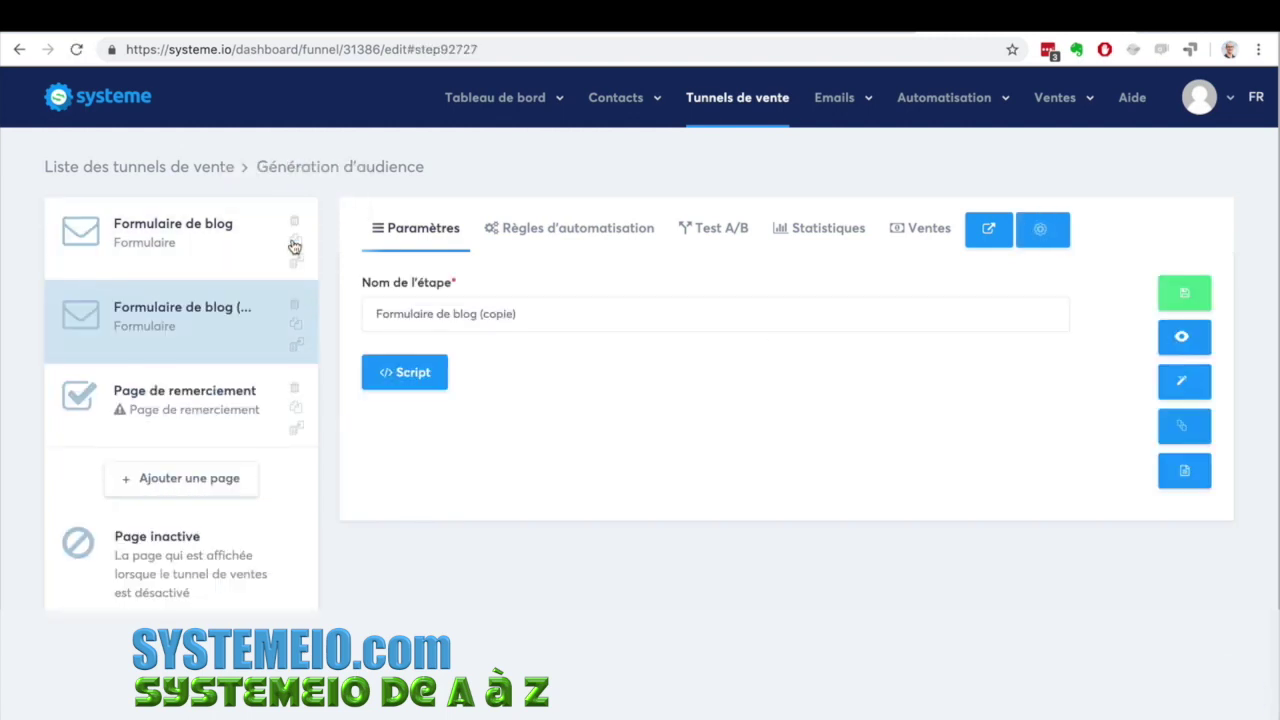
{"action": "left_click", "coordinate": [299, 347]}
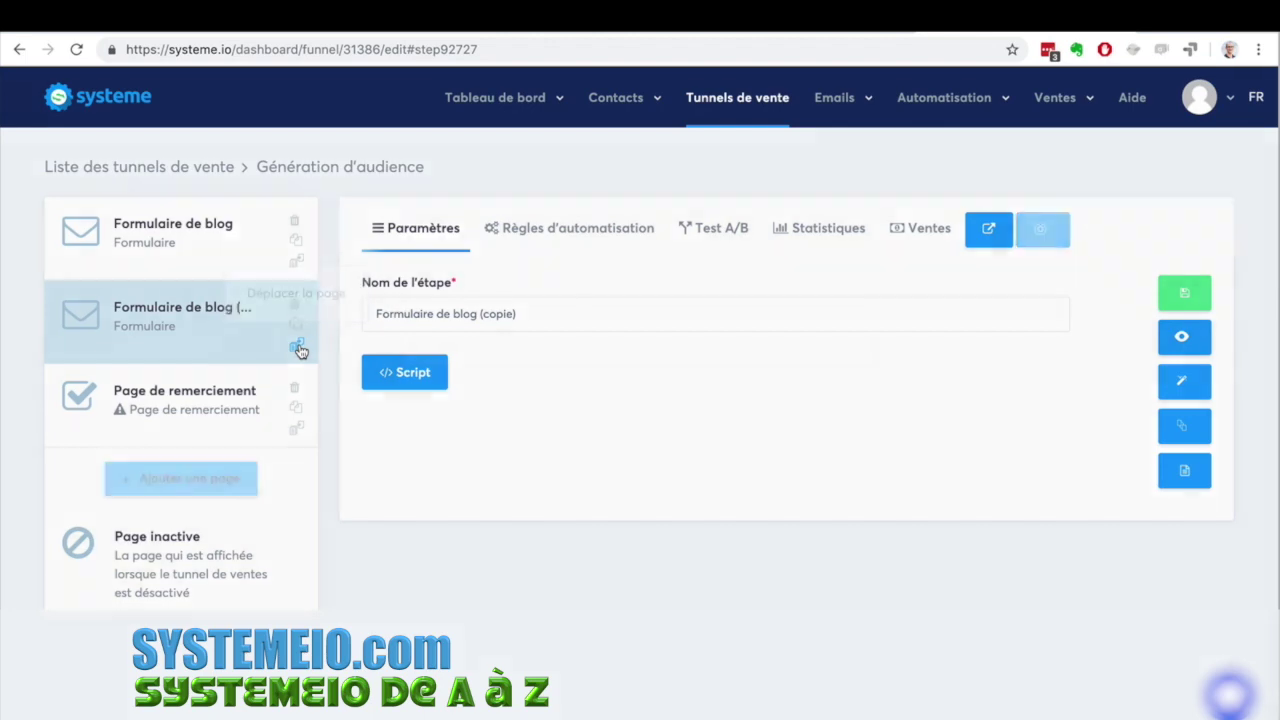
{"action": "left_click", "coordinate": [622, 272]}
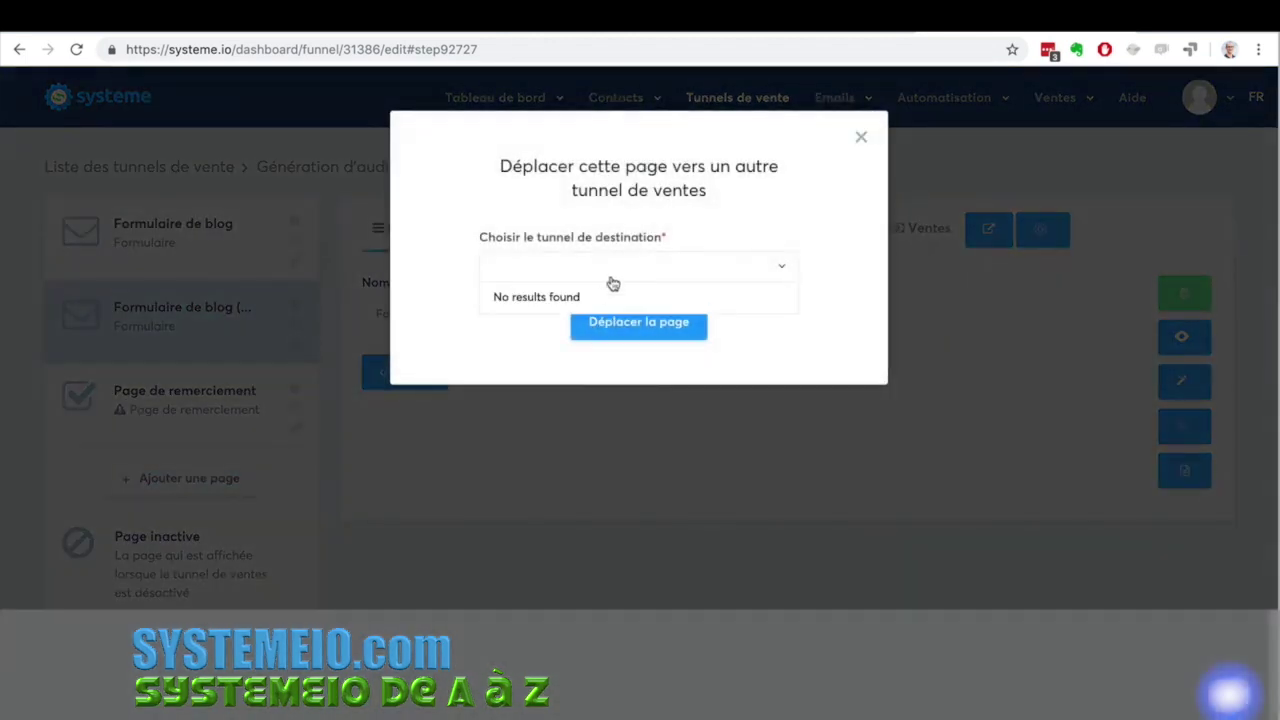
{"action": "left_click", "coordinate": [461, 342]}
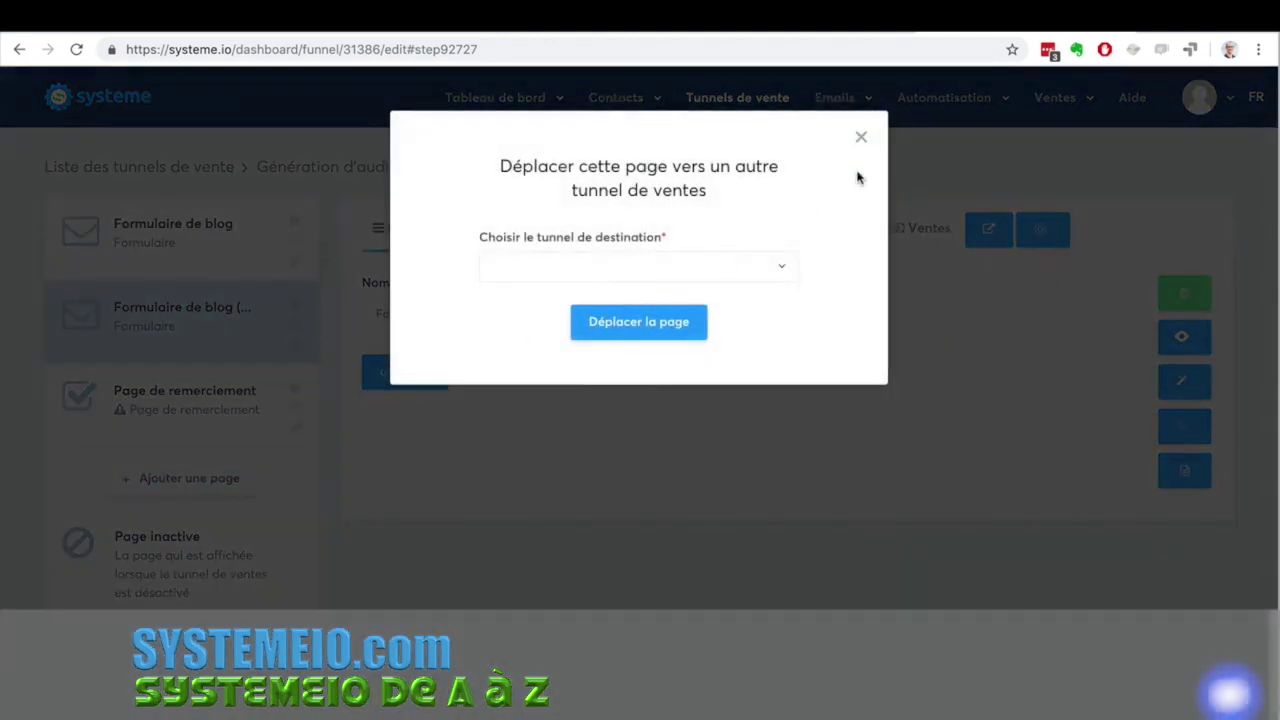
{"action": "left_click", "coordinate": [861, 139]}
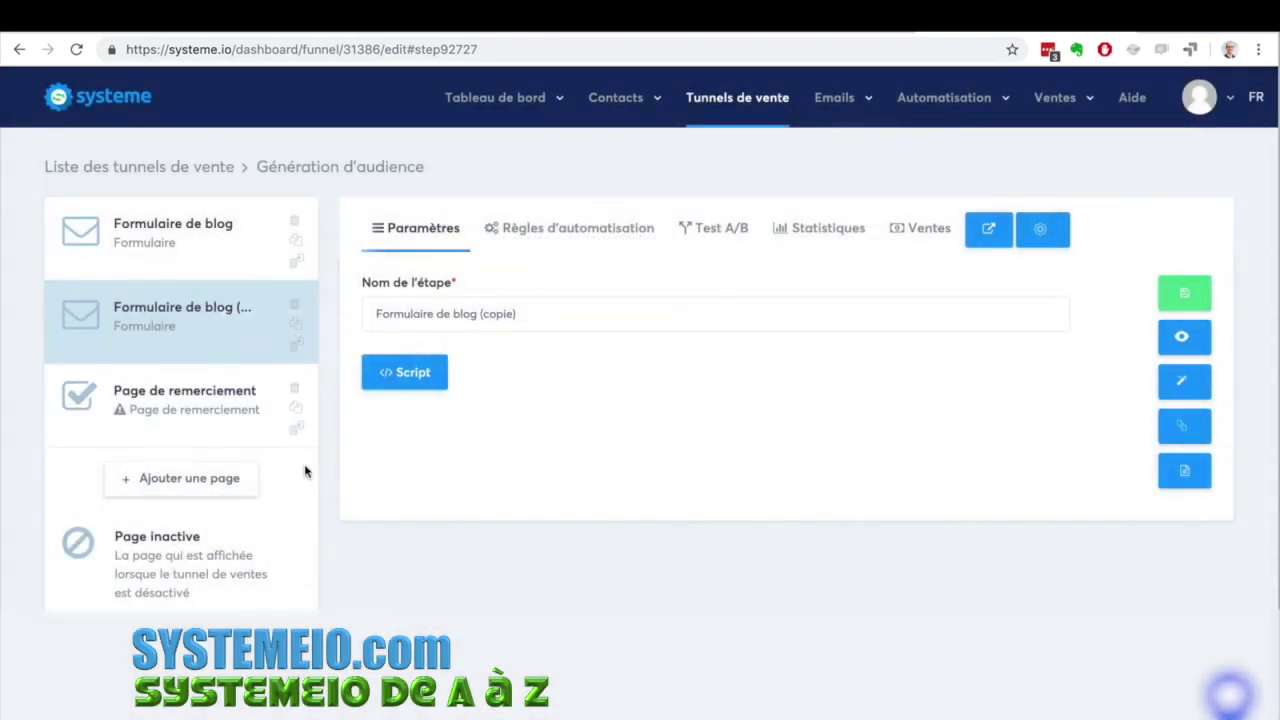
Duplicate the "Génération d'audience" funnel and return to the list of sales funnels.
{"action": "left_click", "coordinate": [724, 102]}
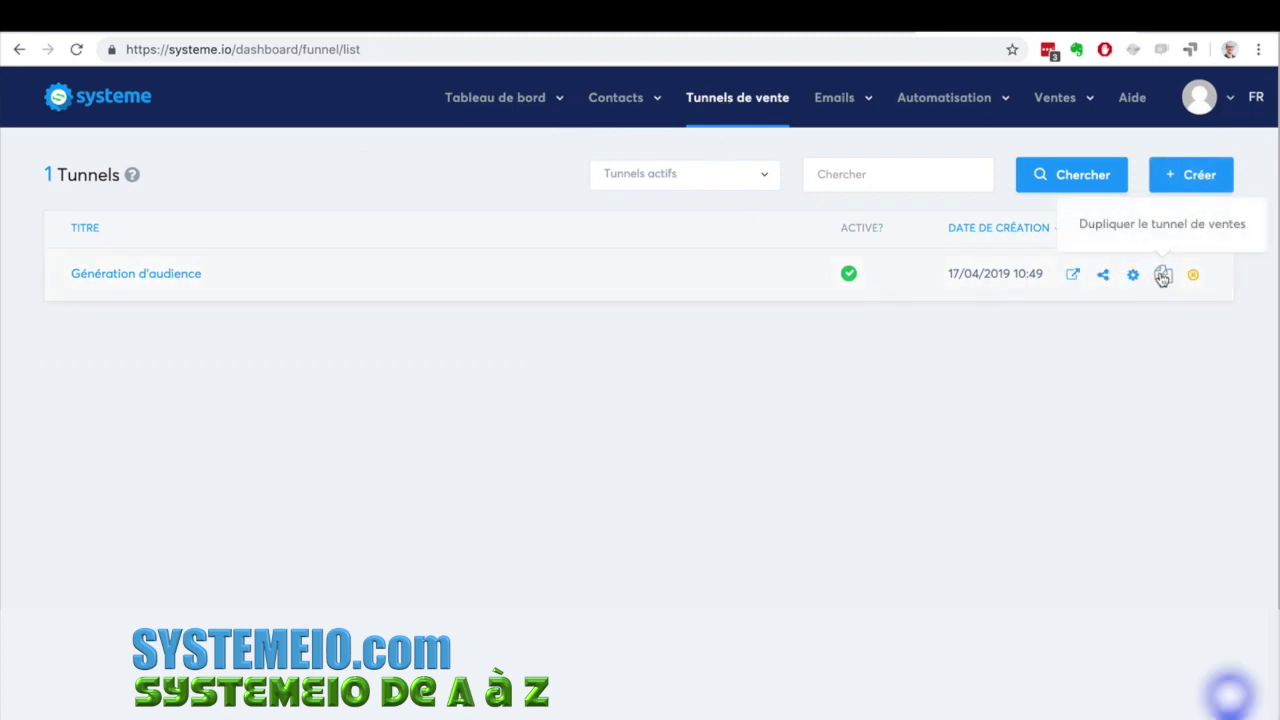
{"action": "left_click", "coordinate": [1162, 276]}
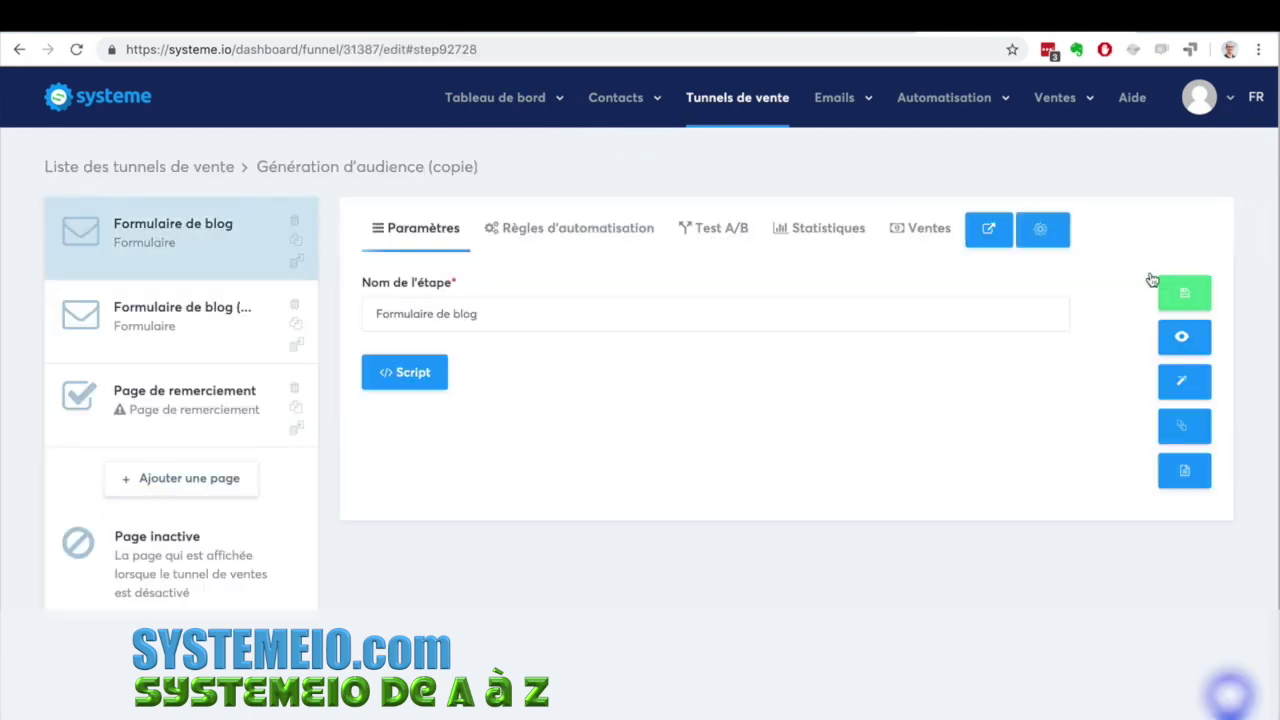
{"action": "left_click", "coordinate": [730, 100]}
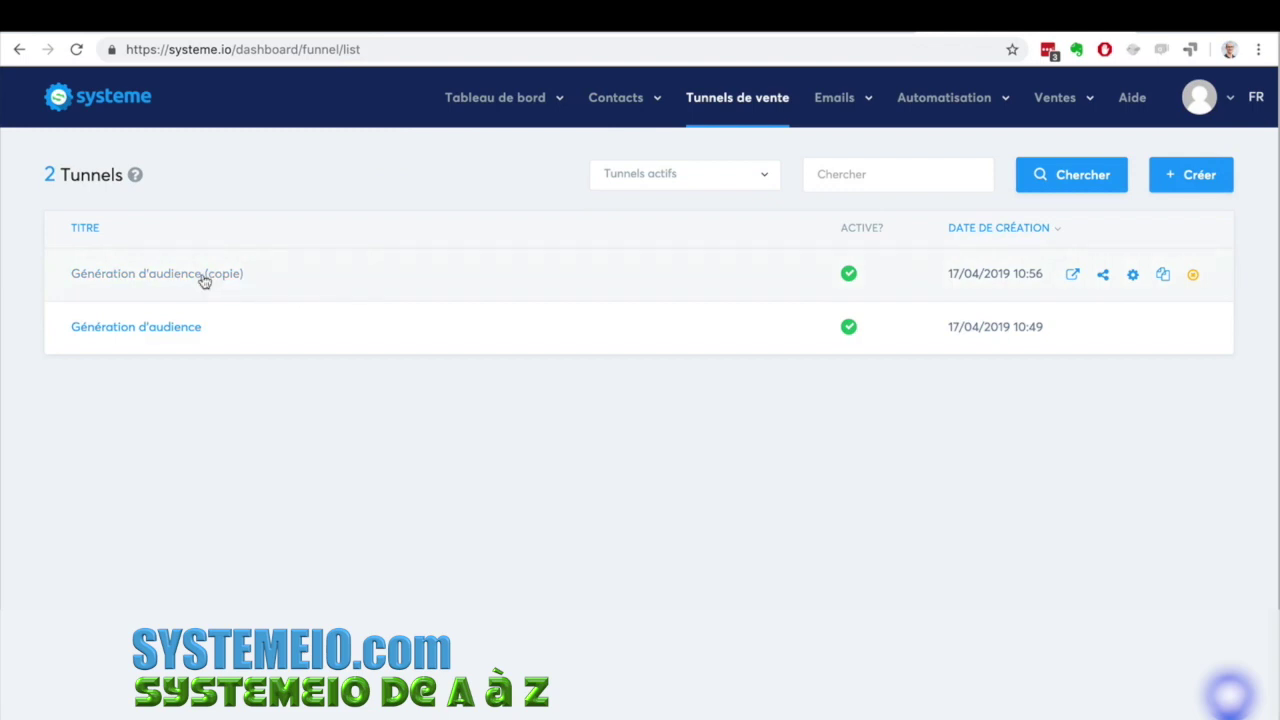
Preview the "Génération d'audience (copie)" funnel and examine the filler text around its form.
{"action": "left_click", "coordinate": [1073, 276]}
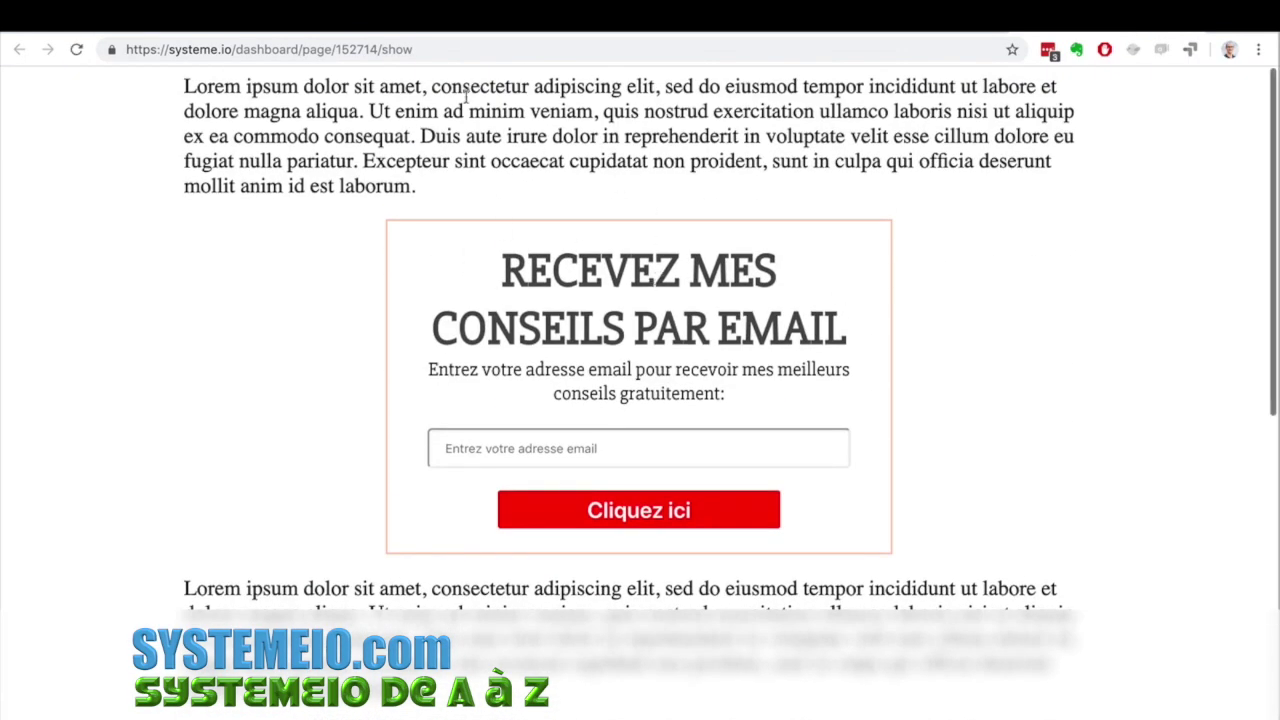
{"action": "left_click_drag", "start_coordinate": [252, 94], "coordinate": [640, 229]}
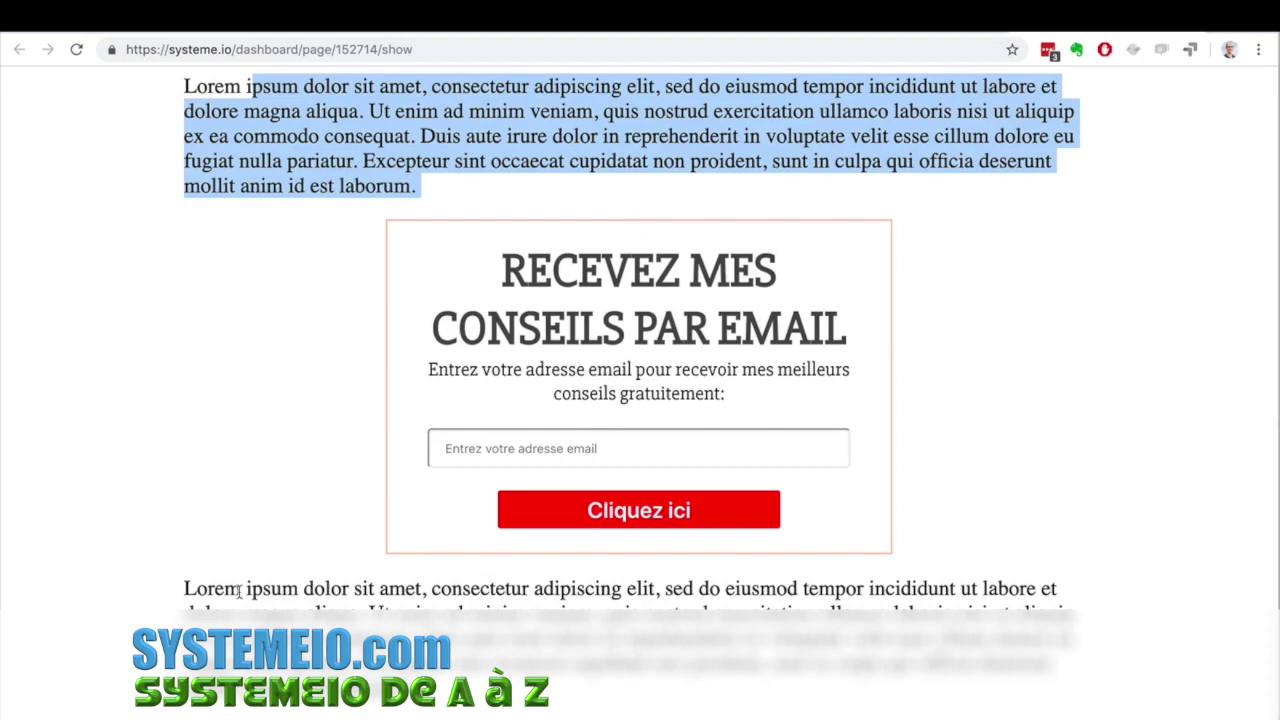
Check the filler text below the form in the preview and copy the share link of the "Génération d'audience (copie)" funnel.
{"action": "left_click_drag", "start_coordinate": [240, 591], "coordinate": [356, 690]}
{"action": "left_click", "coordinate": [523, 577]}
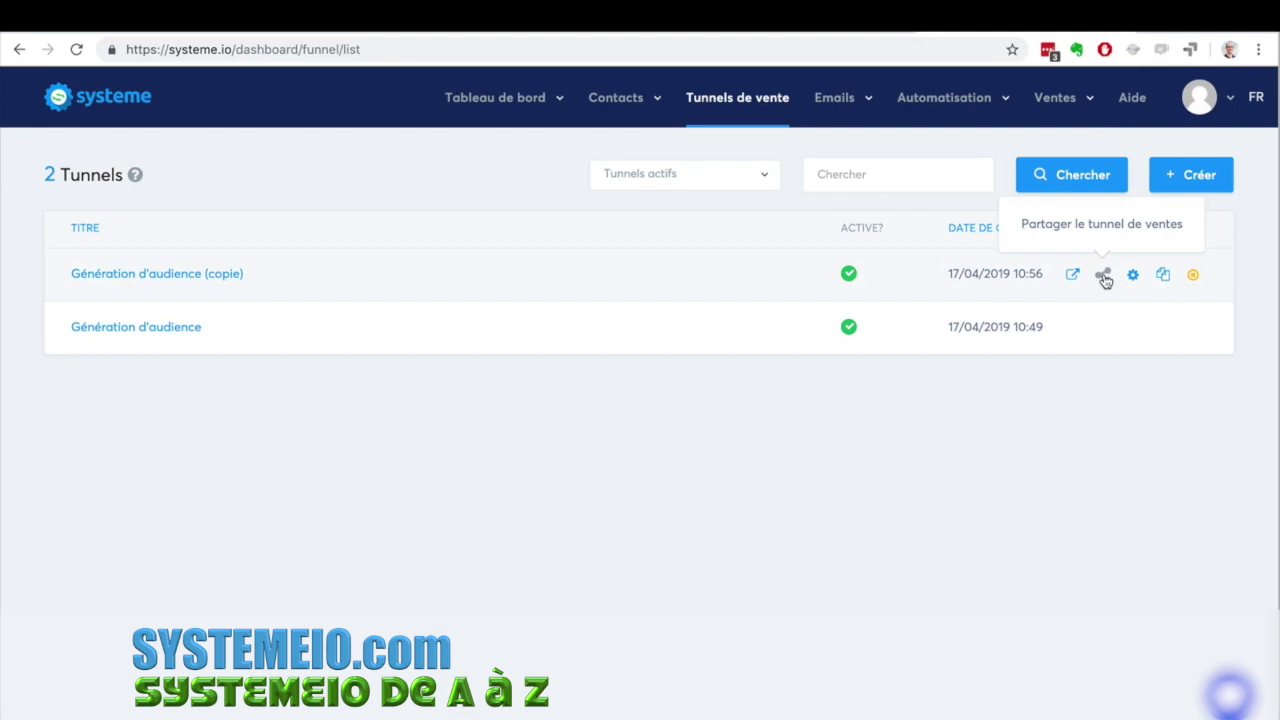
{"action": "left_click", "coordinate": [1103, 276]}
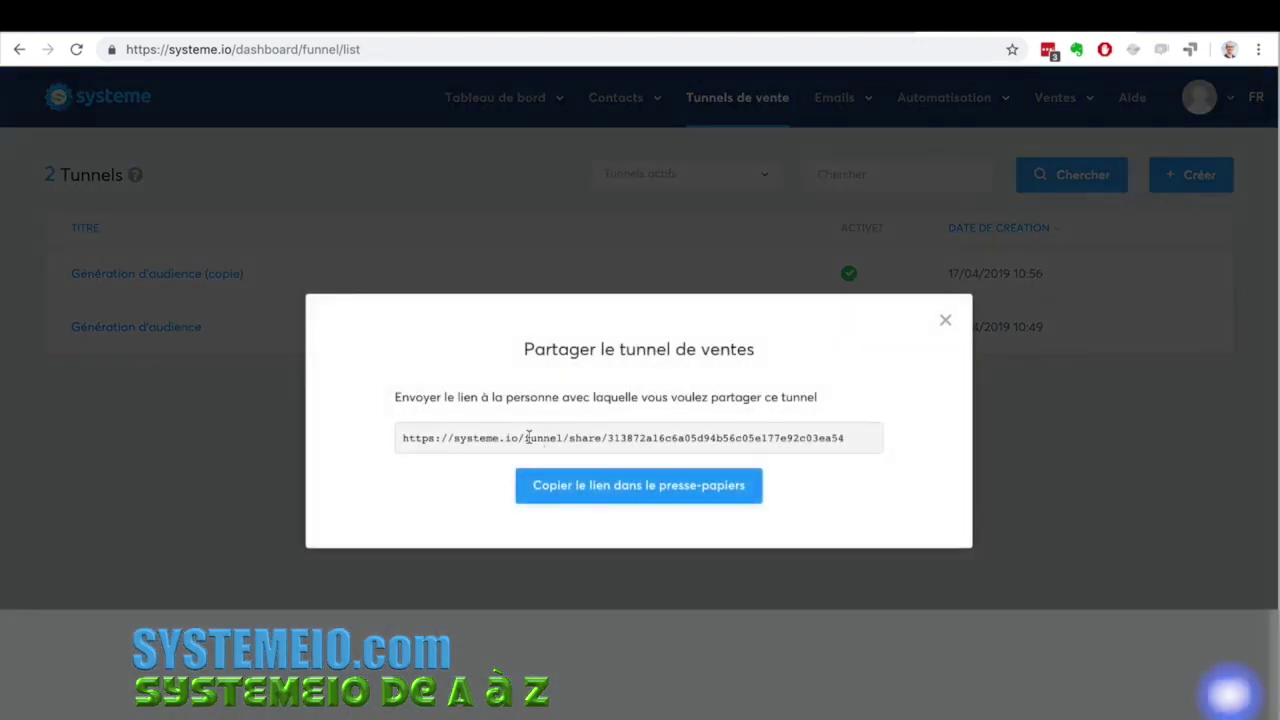
{"action": "left_click", "coordinate": [574, 486]}
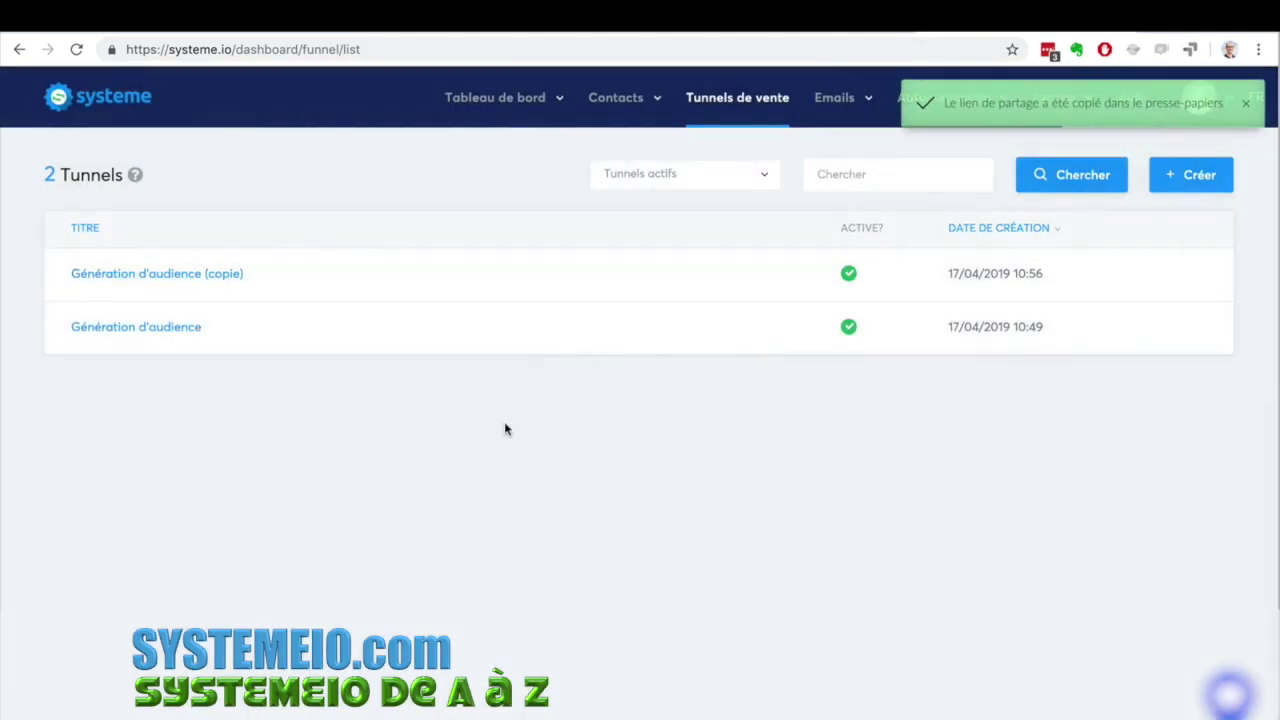
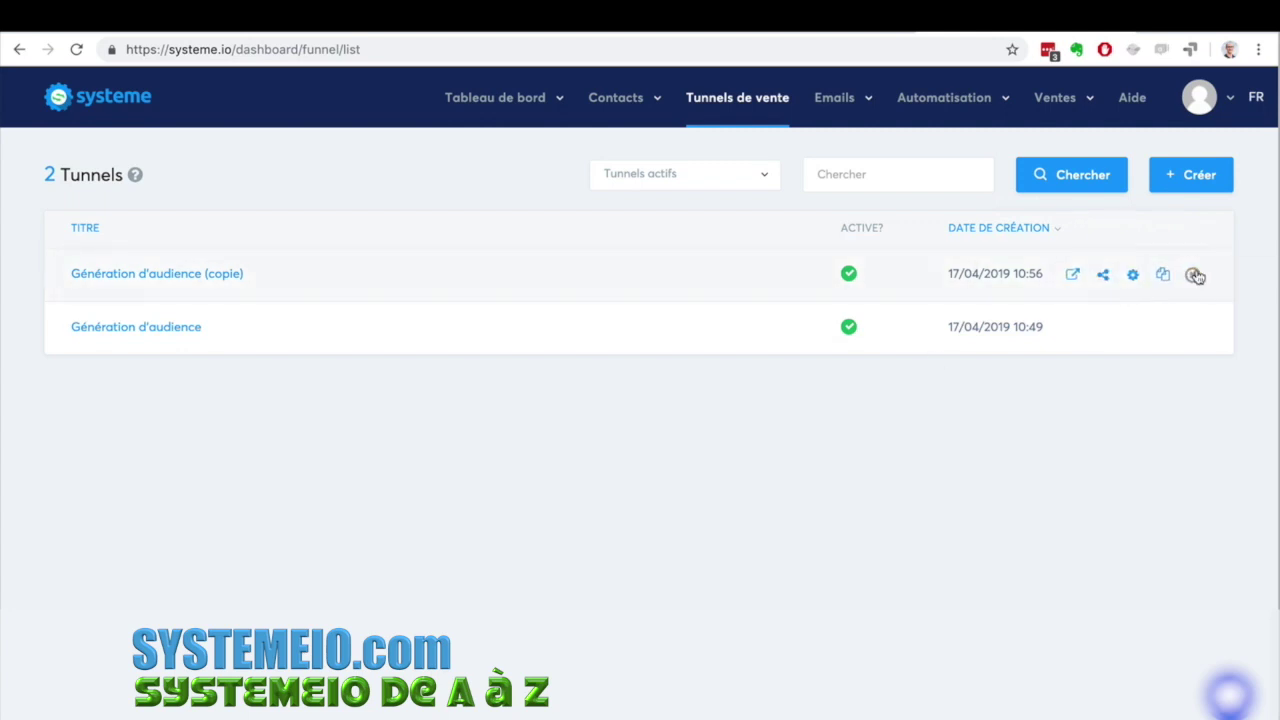
Deactivate the "Génération d'audience (copie)" funnel and dismiss the notification.
{"action": "left_click", "coordinate": [1196, 276]}
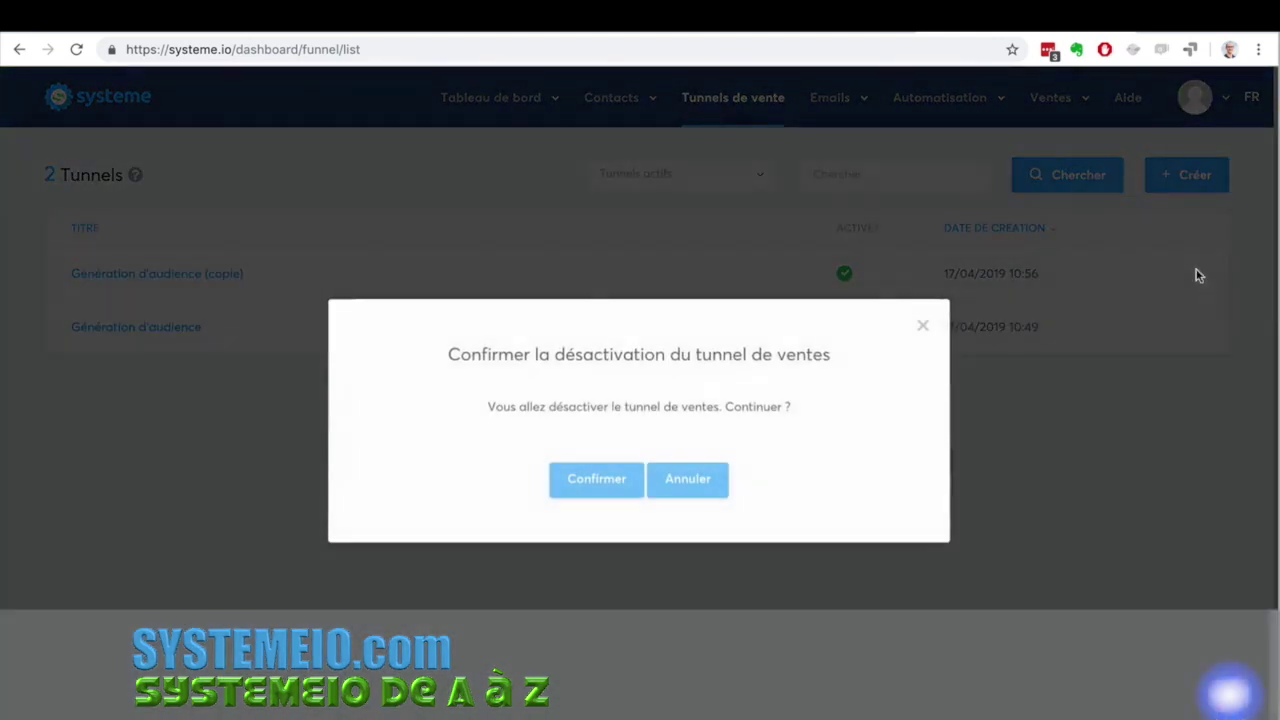
{"action": "left_click", "coordinate": [604, 478]}
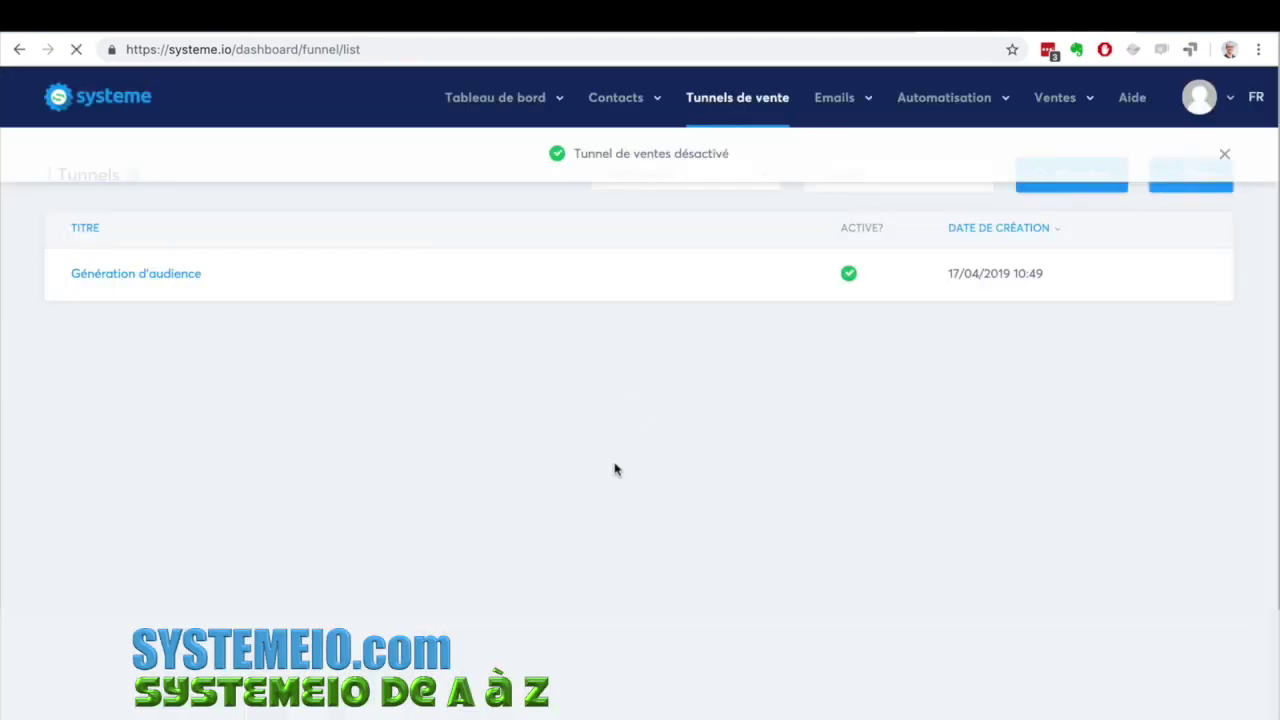
{"action": "left_click", "coordinate": [1225, 158]}
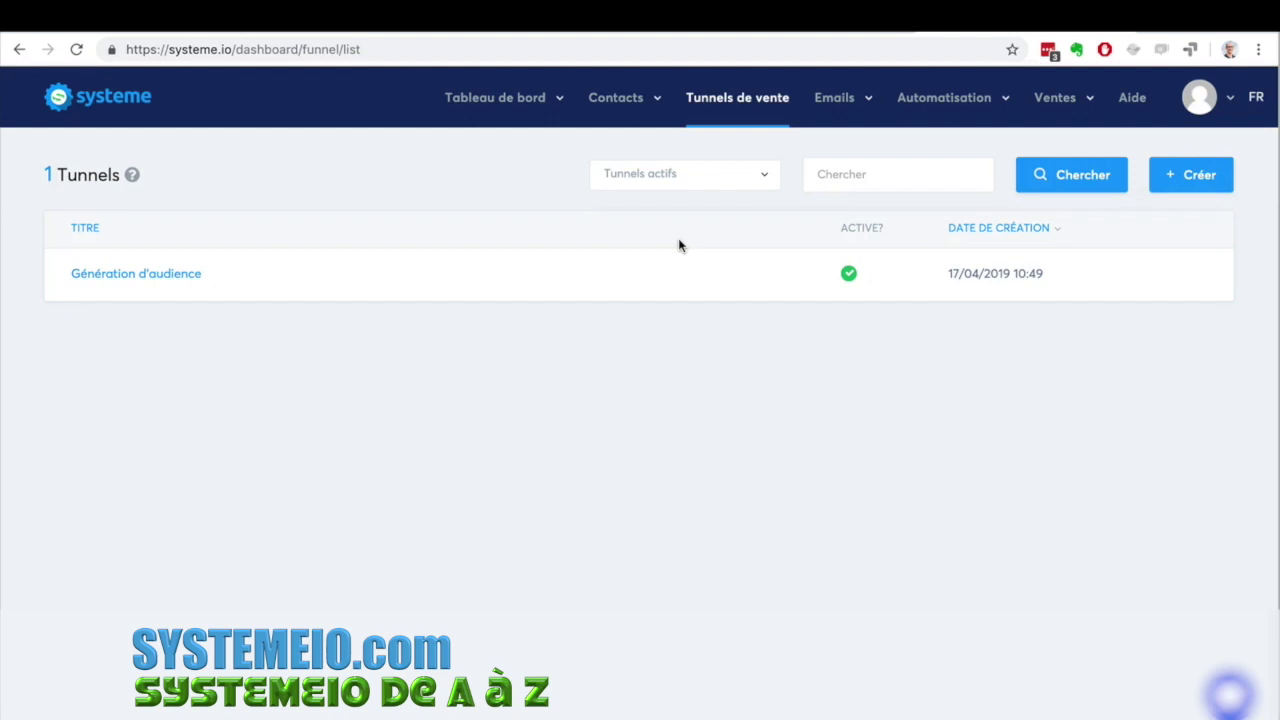
View the funnel list filtered by "Tous les tunnels" and restore the "Tunnels actifs" filter.
{"action": "left_click", "coordinate": [735, 189]}
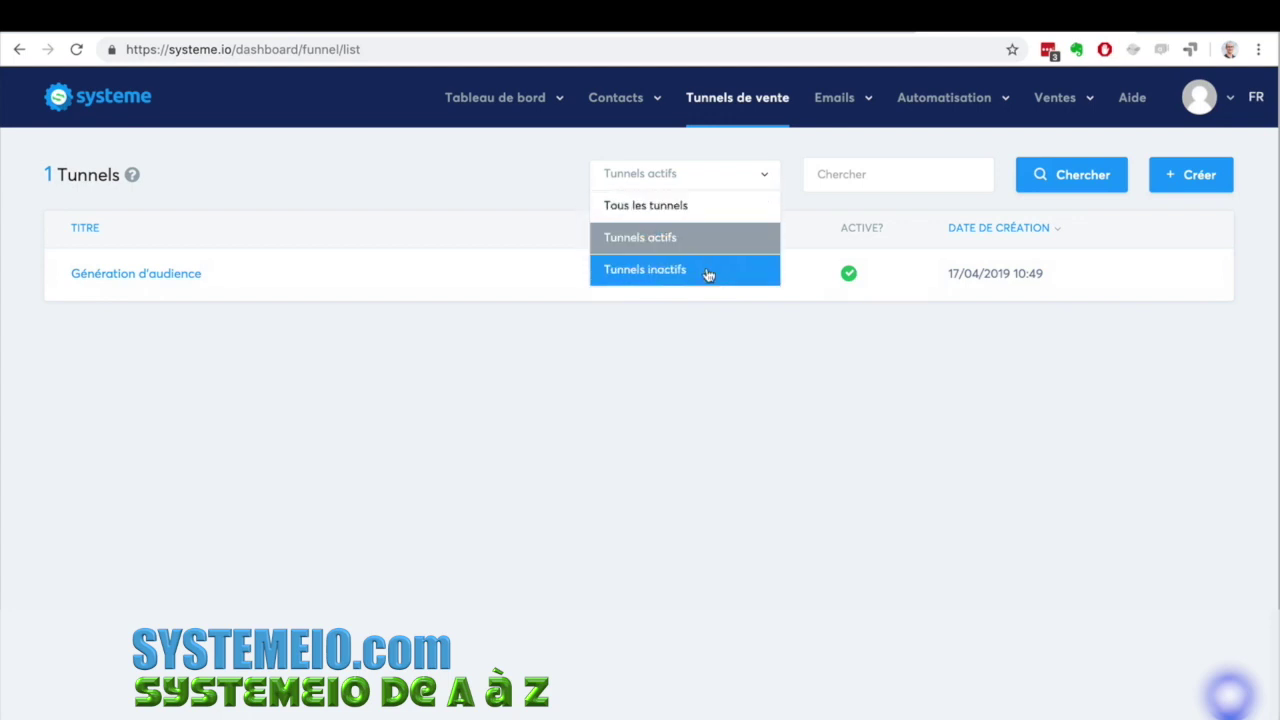
{"action": "left_click", "coordinate": [685, 205]}
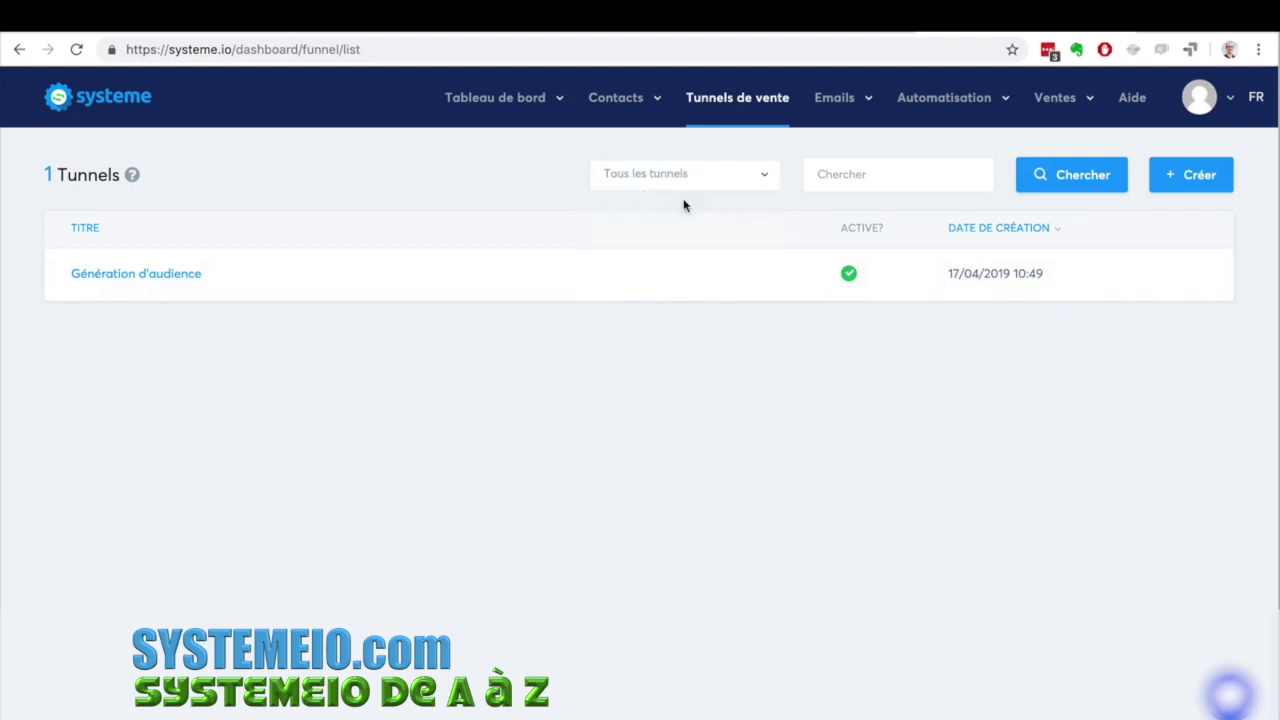
{"action": "left_click", "coordinate": [1062, 187]}
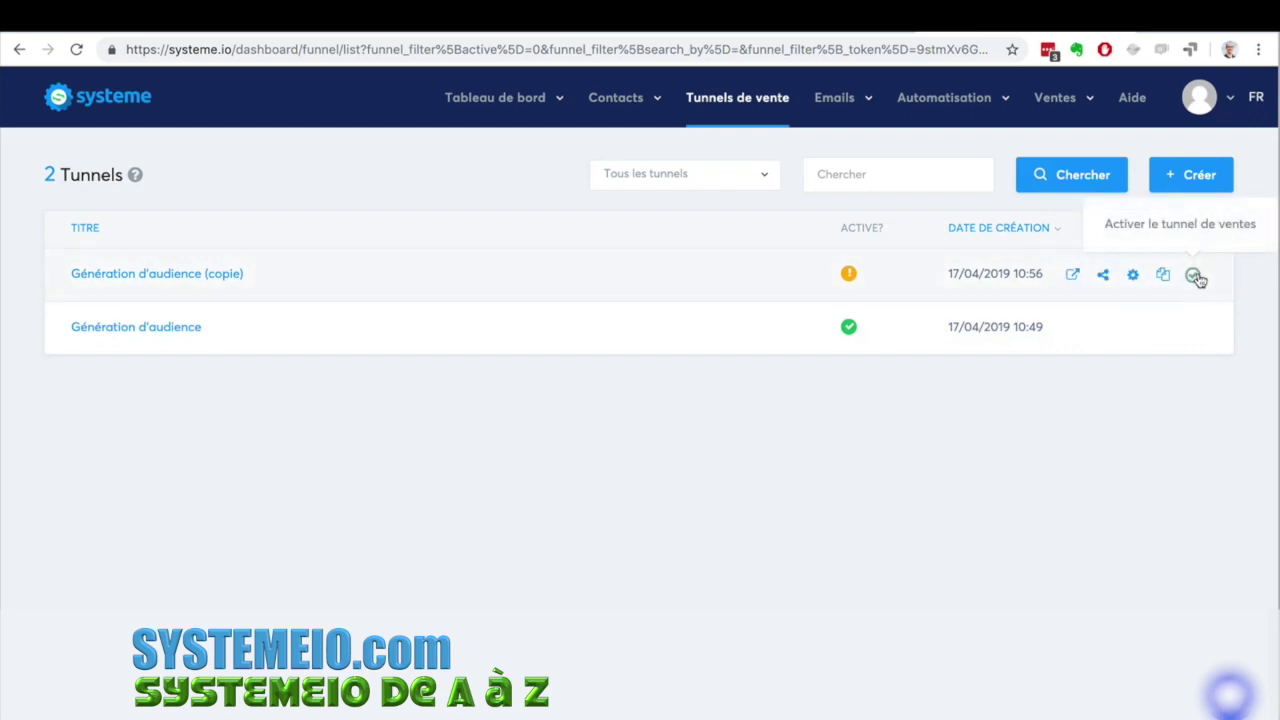
{"action": "left_click", "coordinate": [740, 182]}
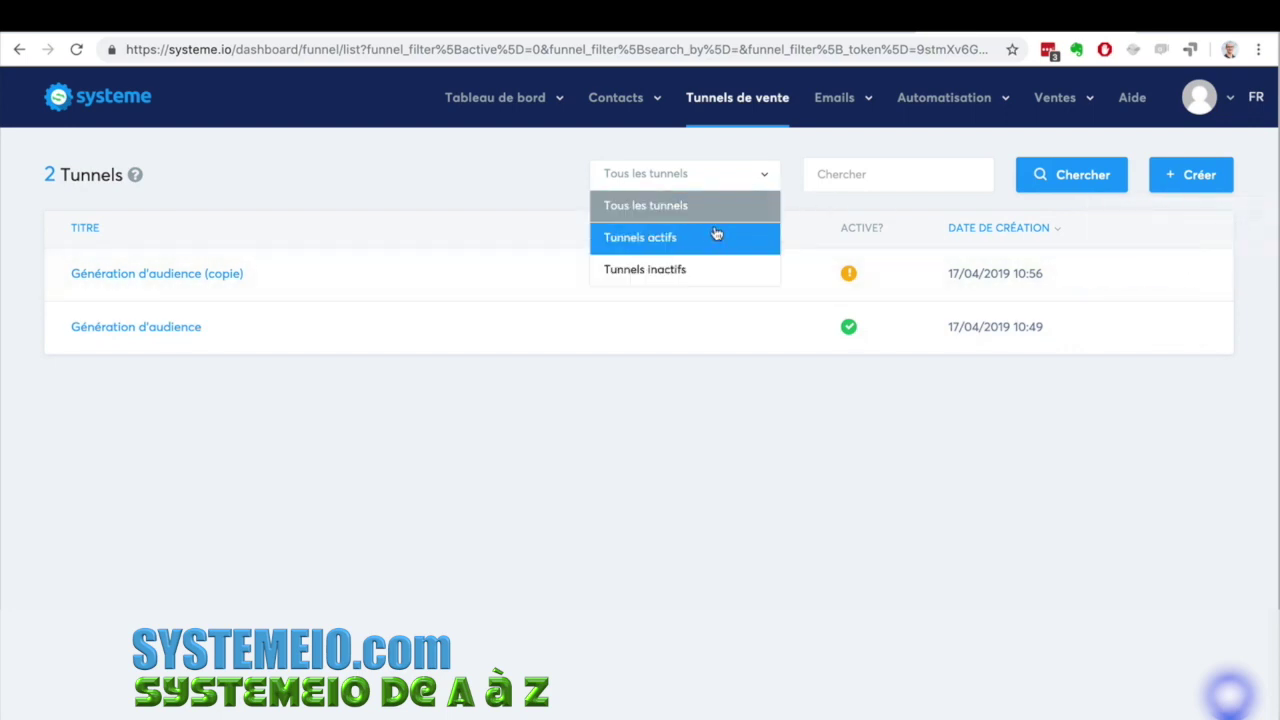
{"action": "left_click", "coordinate": [712, 240]}
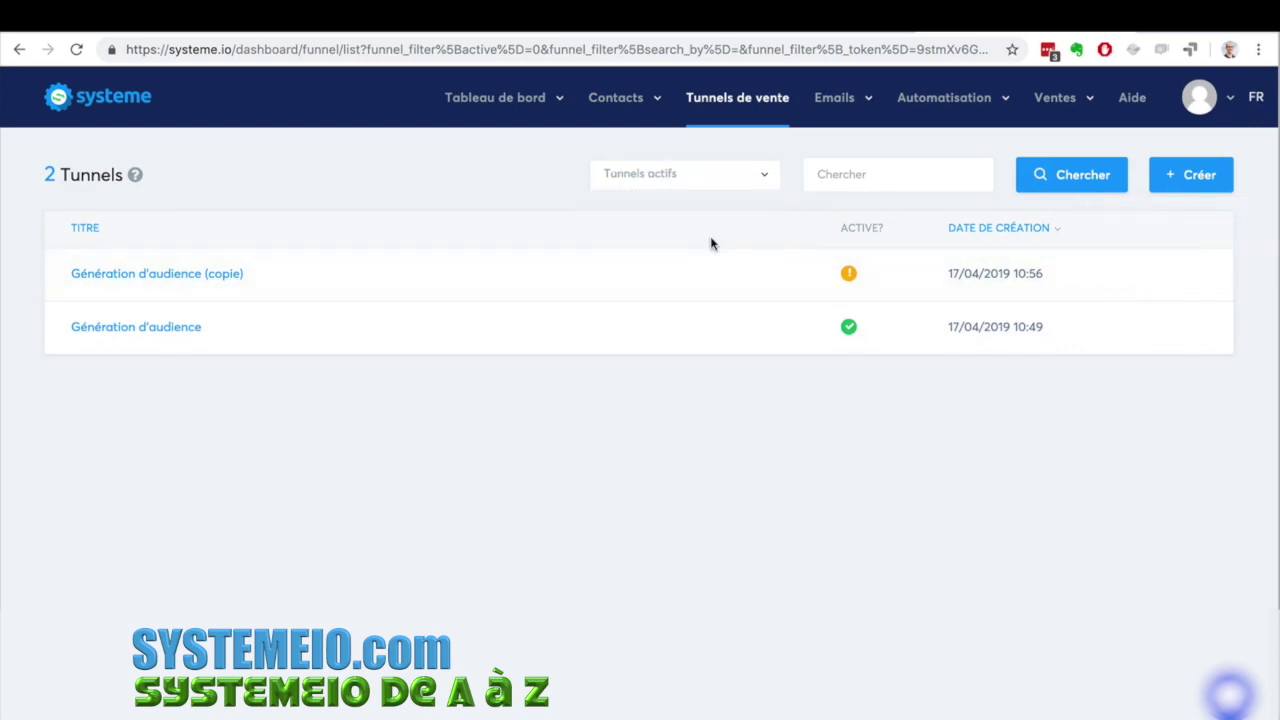
{"action": "left_click", "coordinate": [1043, 180]}
Open the "Génération d'audience" funnel and delete its "Formulaire de blog (copie)" step.
{"action": "left_click", "coordinate": [163, 274]}
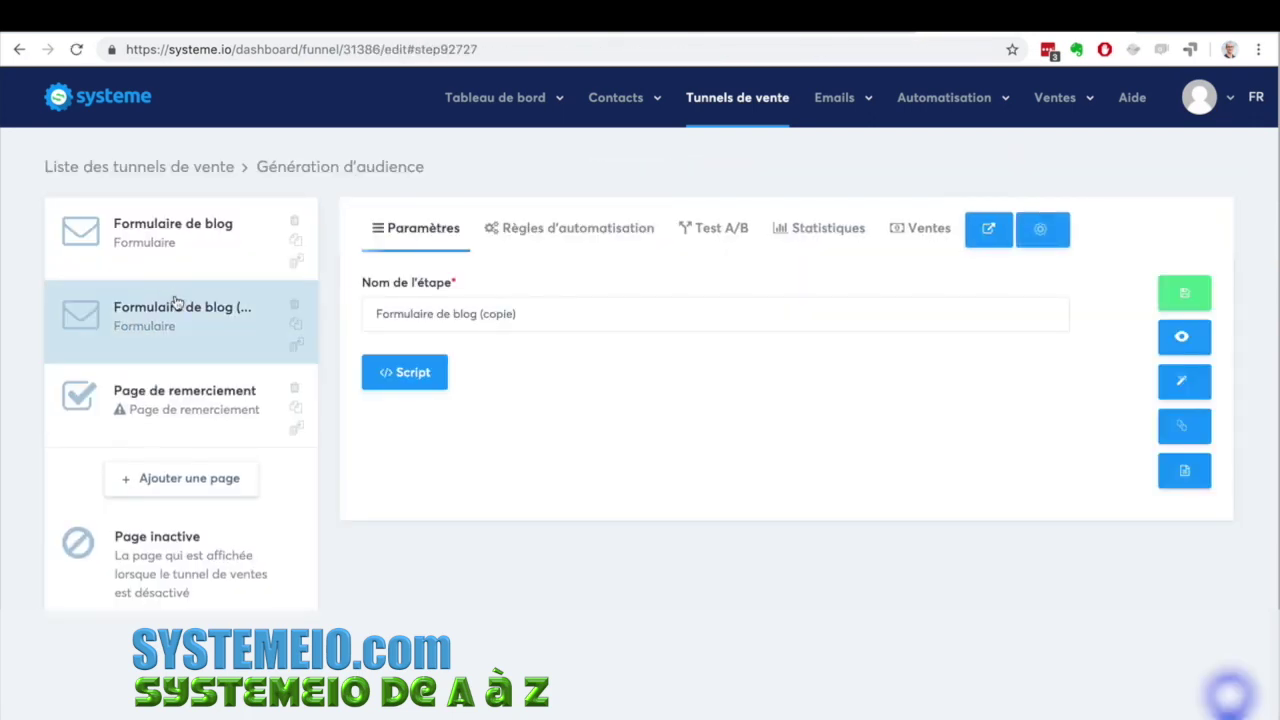
{"action": "left_click", "coordinate": [295, 305]}
{"action": "left_click", "coordinate": [586, 477]}
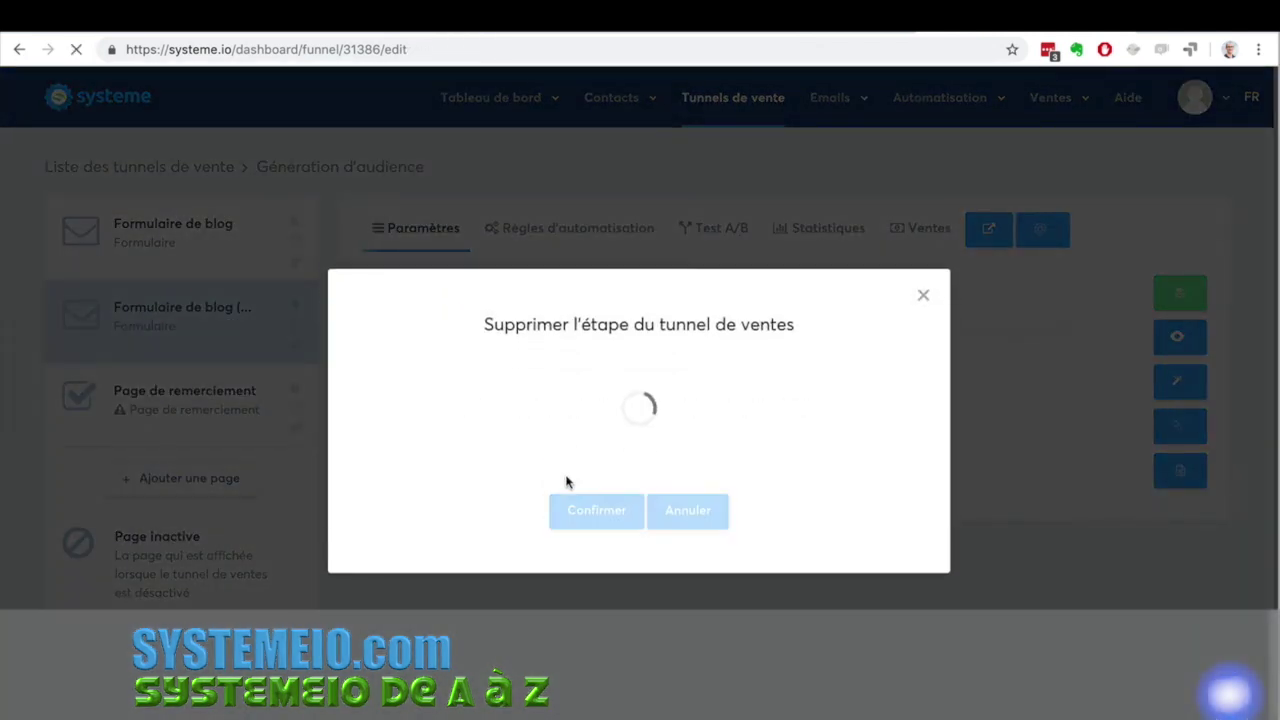
Assign the "Page de confirmation opt-in" template to the "Page de remerciement" step.
{"action": "left_click", "coordinate": [157, 326]}
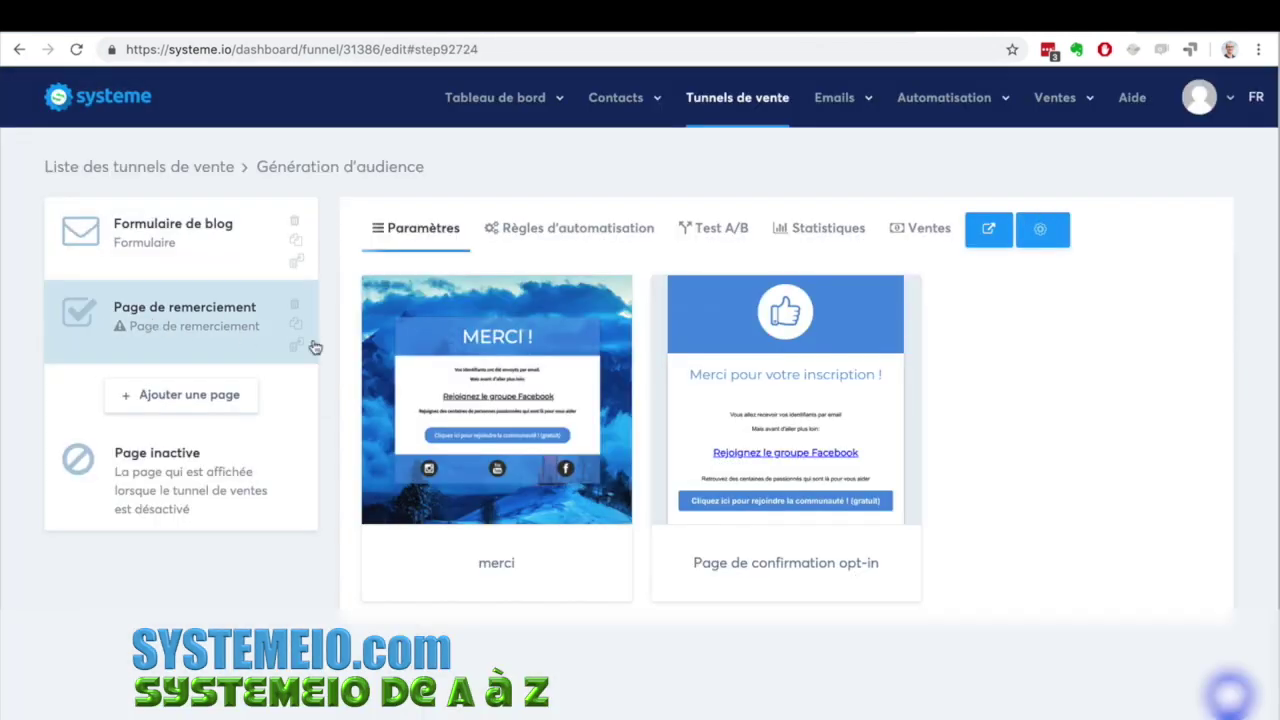
{"action": "mouse_move", "coordinate": [505, 370]}
{"action": "mouse_move", "coordinate": [737, 371]}
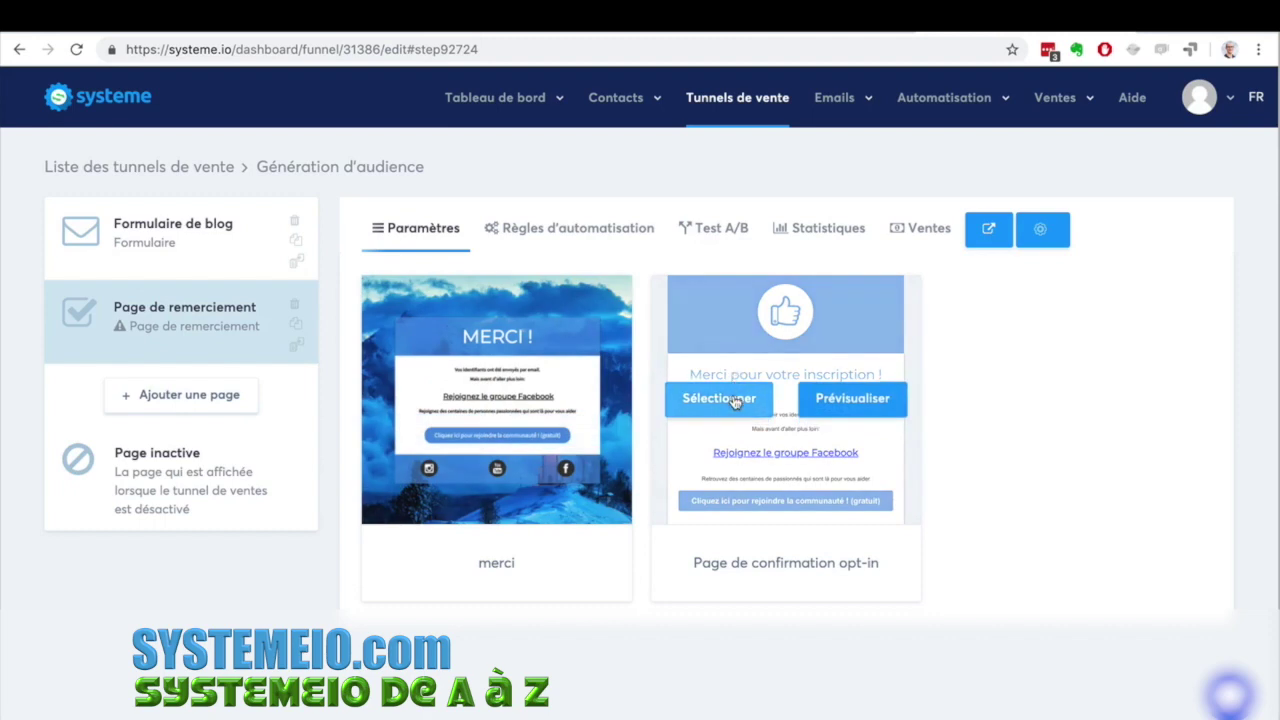
{"action": "left_click", "coordinate": [735, 401]}
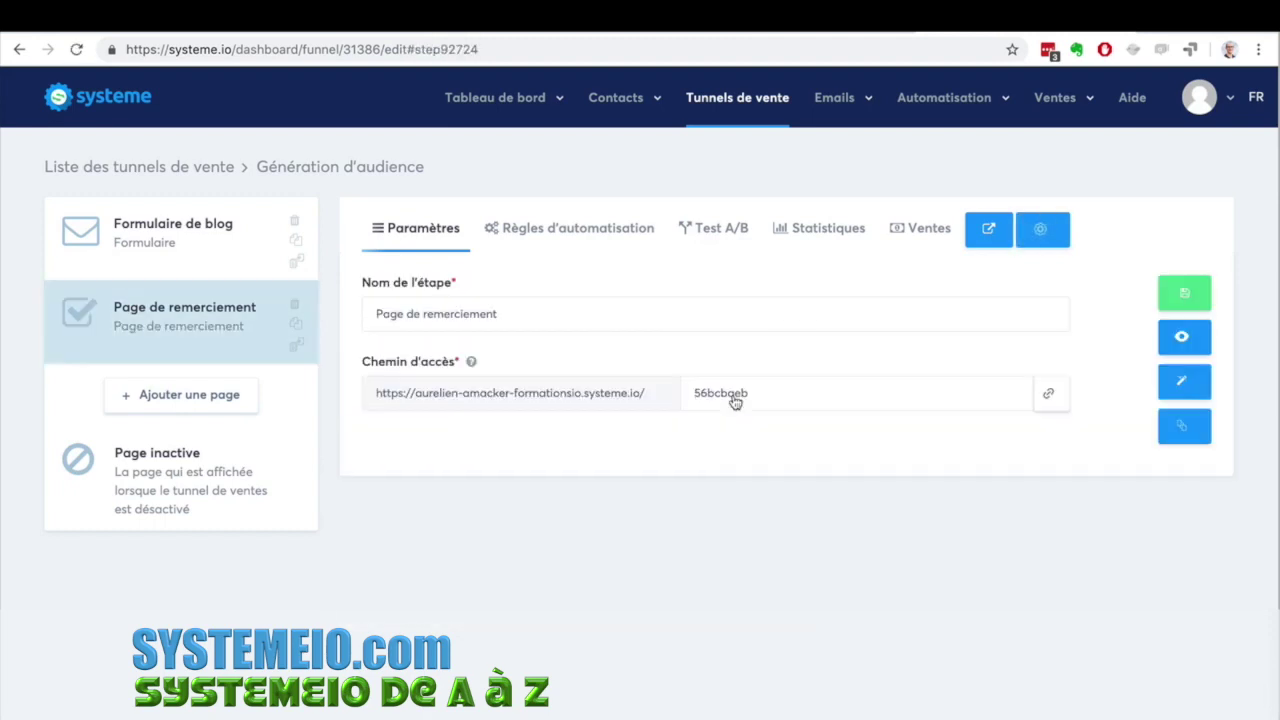
Edit the thank-you page and widen its middle column outward on both sides.
{"action": "left_click", "coordinate": [1196, 384]}
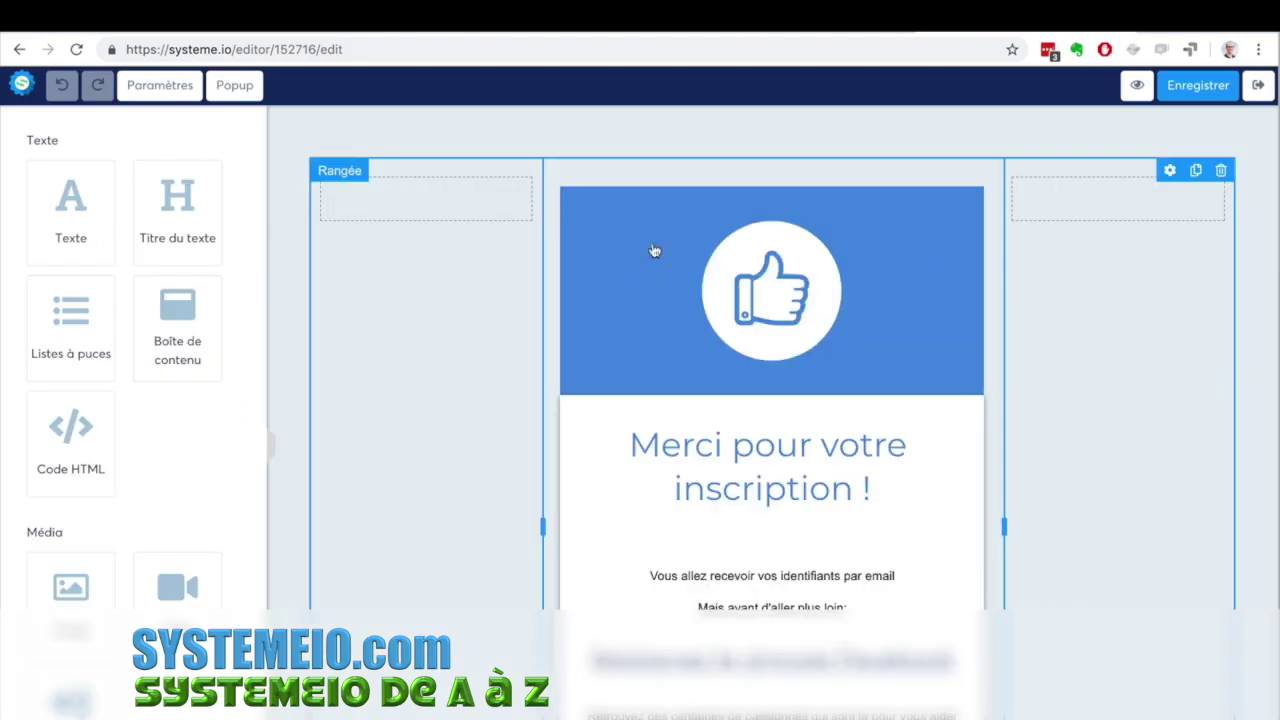
{"action": "left_click", "coordinate": [1177, 88]}
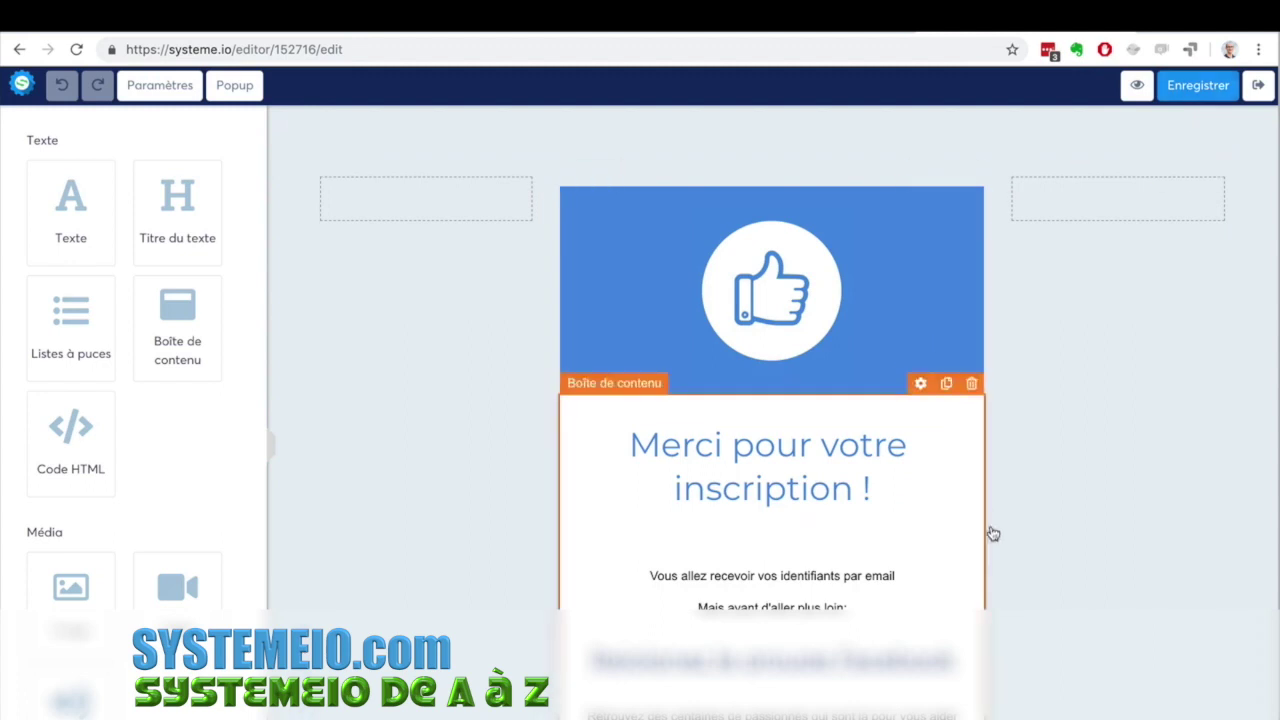
{"action": "left_click_drag", "start_coordinate": [1003, 531], "coordinate": [1096, 535]}
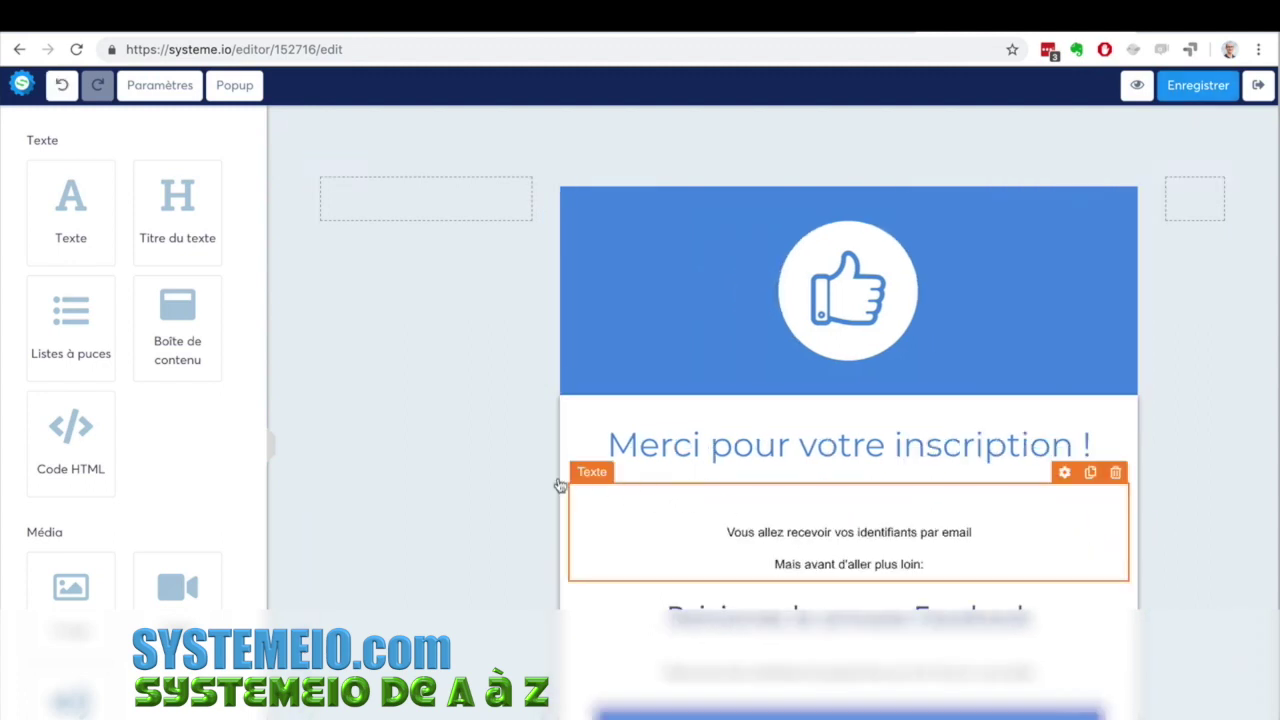
{"action": "left_click", "coordinate": [505, 473]}
{"action": "left_click", "coordinate": [468, 412]}
{"action": "left_click_drag", "start_coordinate": [541, 494], "coordinate": [452, 496]}
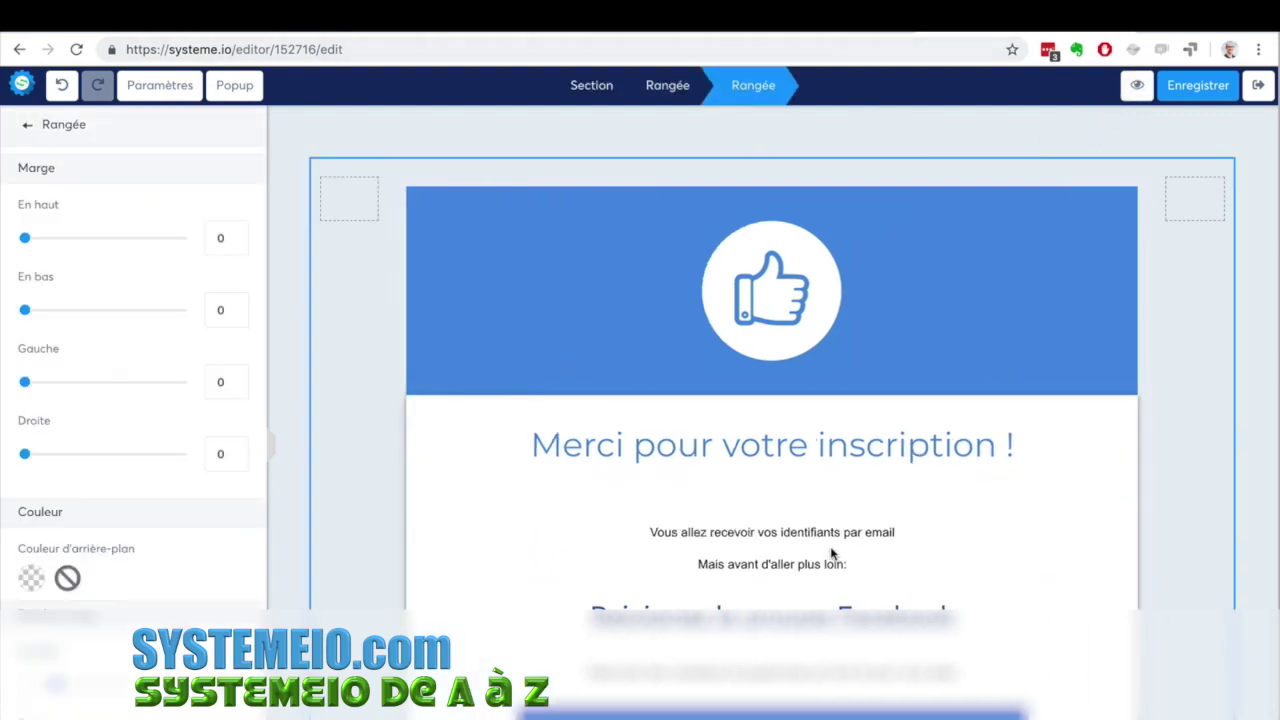
Set the font size of the text block starting "Vous allez recevoir vos identifiants par email" to 21.
{"action": "left_click", "coordinate": [771, 509]}
{"action": "left_click", "coordinate": [912, 511]}
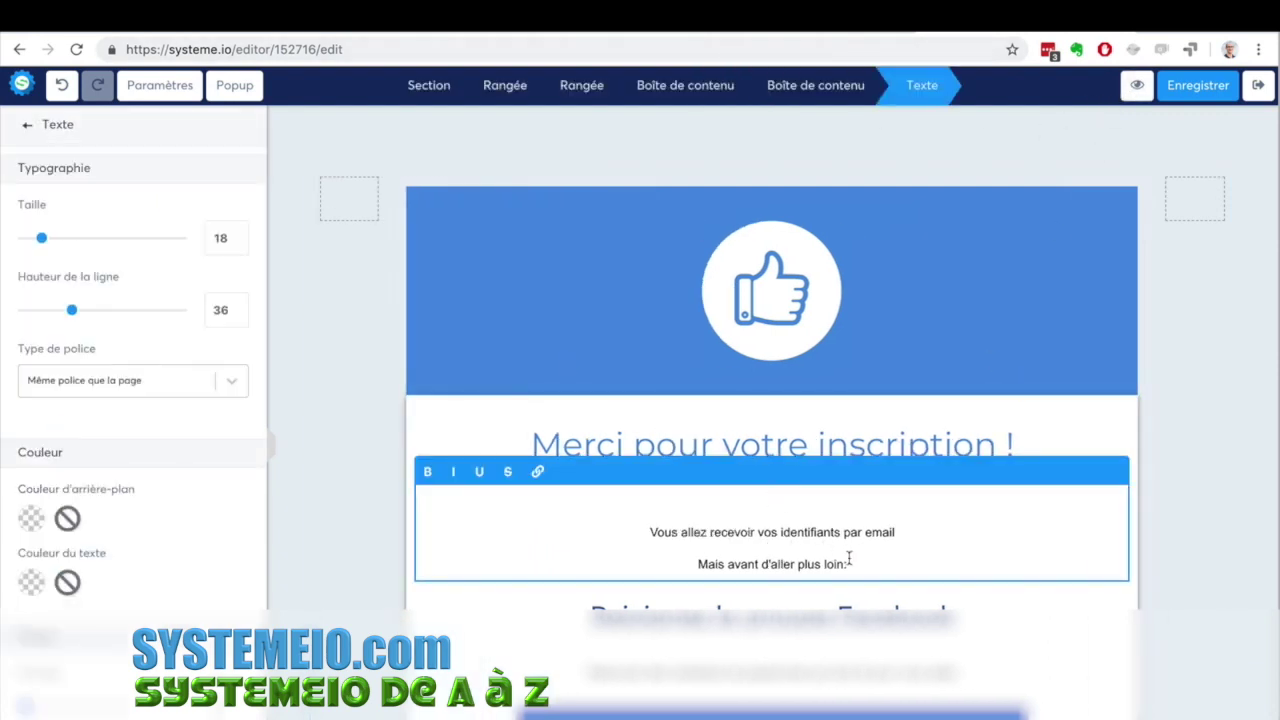
{"action": "key", "text": "ctrl+a"}
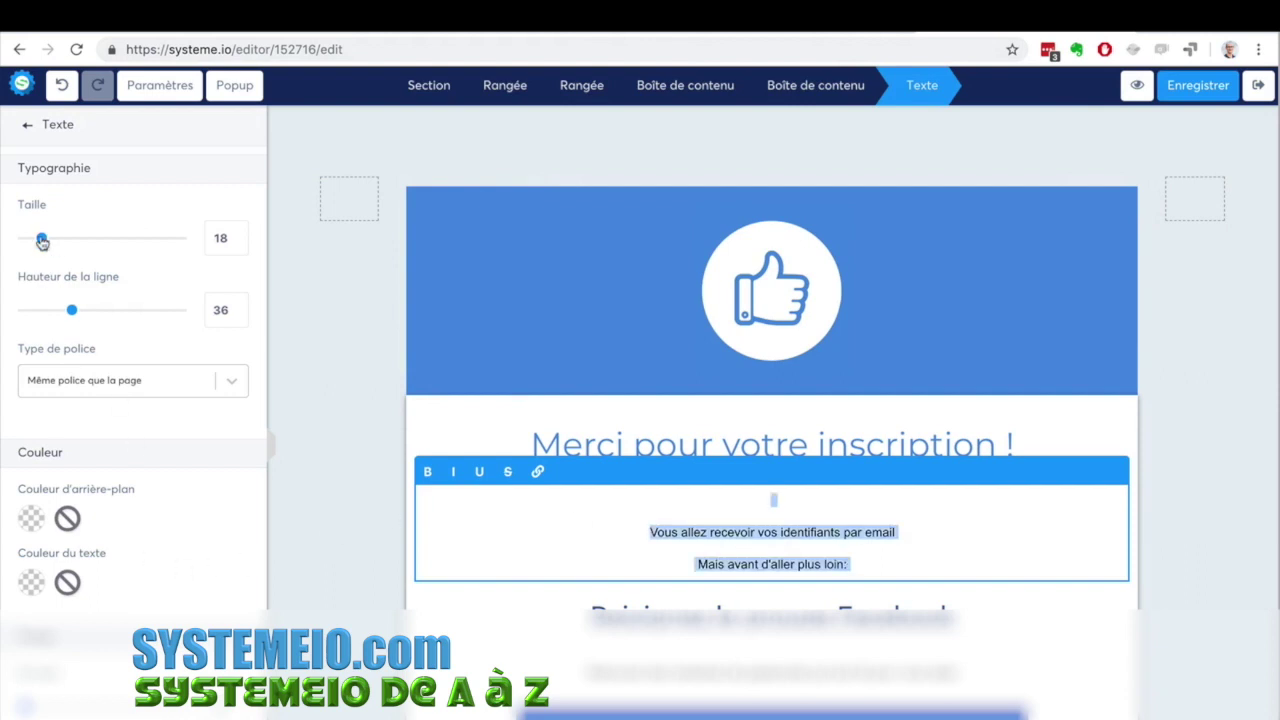
{"action": "left_click_drag", "start_coordinate": [42, 238], "coordinate": [47, 240]}
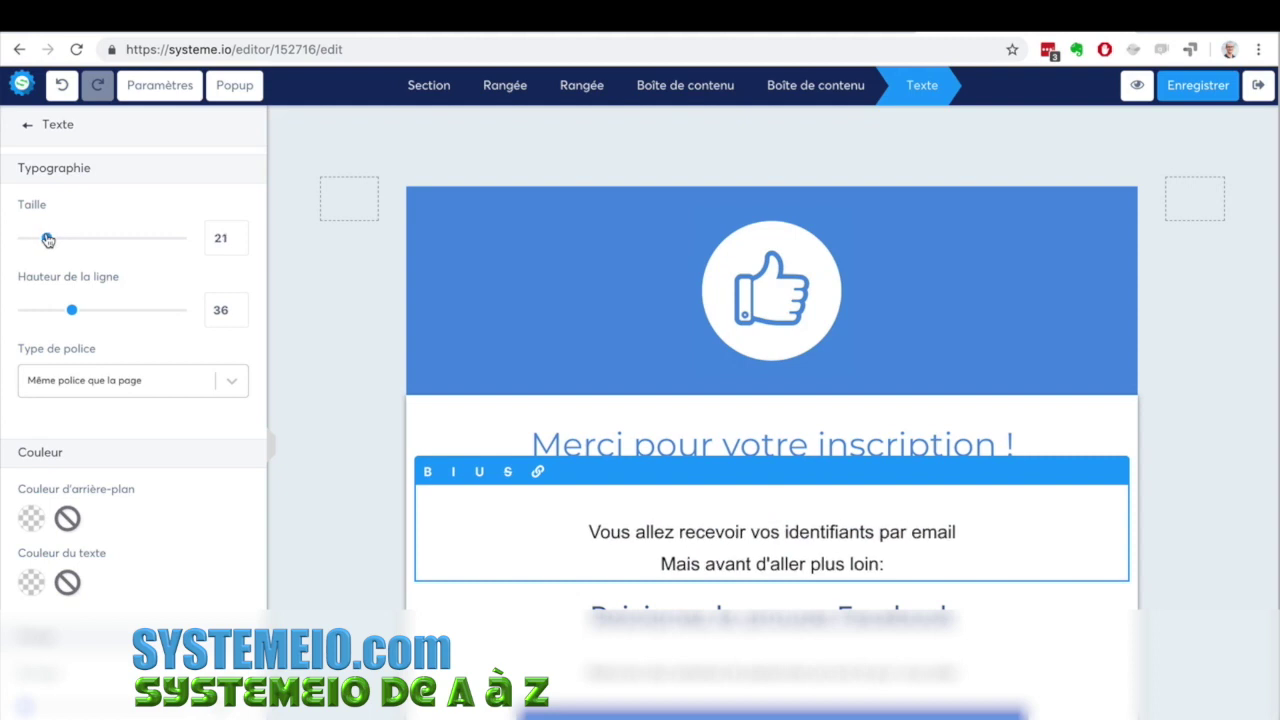
{"action": "left_click", "coordinate": [312, 213]}
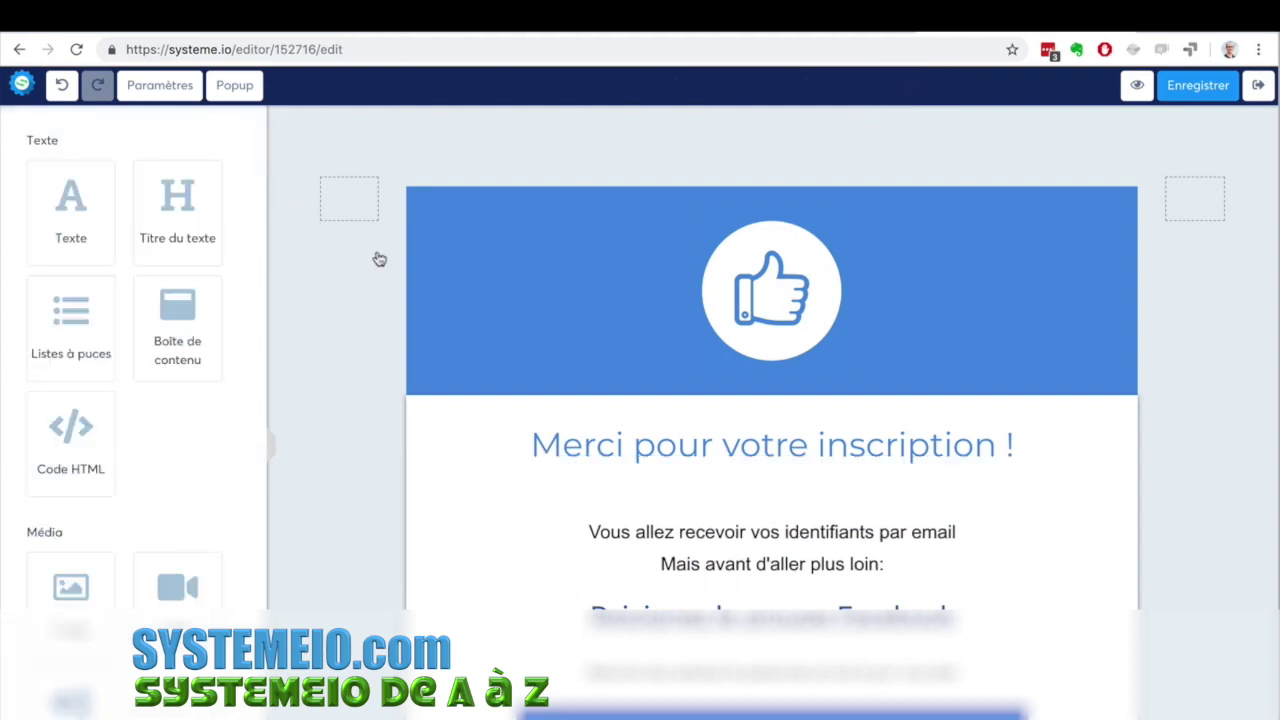
Review the rest of the thank-you page, save it and exit the page editor.
{"action": "scroll", "coordinate": [1223, 414], "scroll_direction": "down", "scroll_amount": 1}
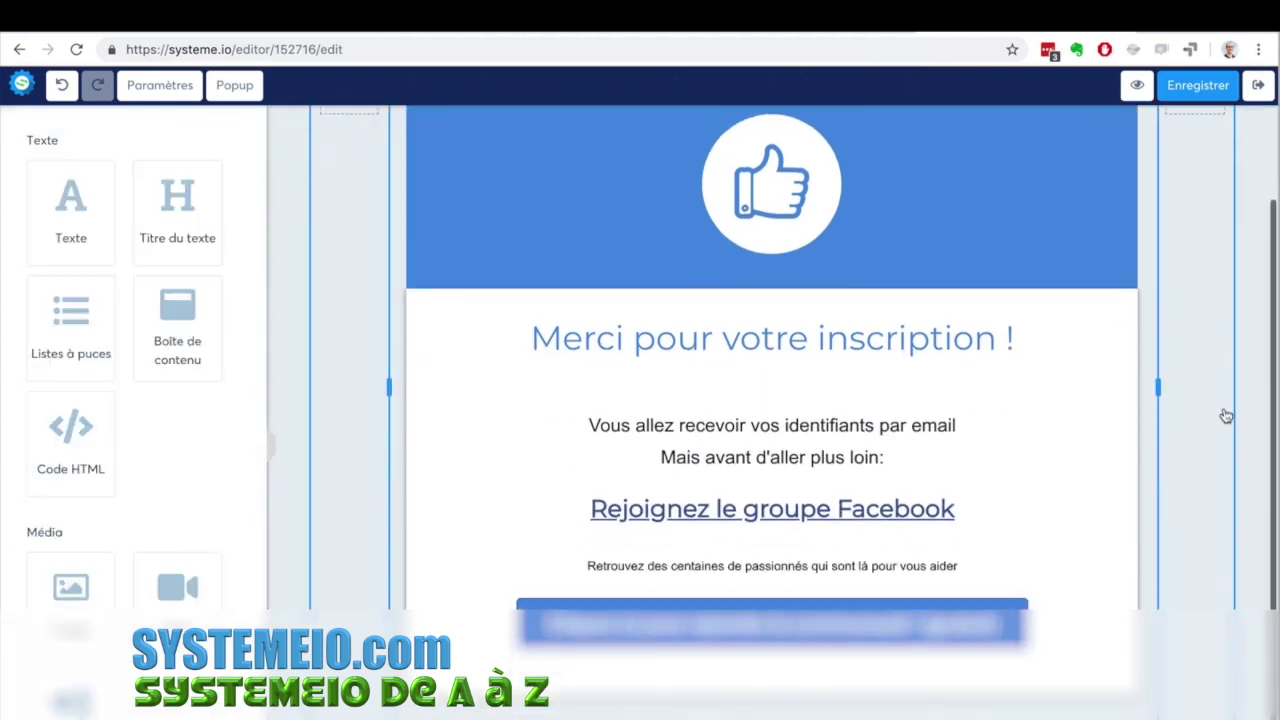
{"action": "scroll", "coordinate": [1223, 414], "scroll_direction": "up", "scroll_amount": 1}
{"action": "left_click", "coordinate": [1170, 93]}
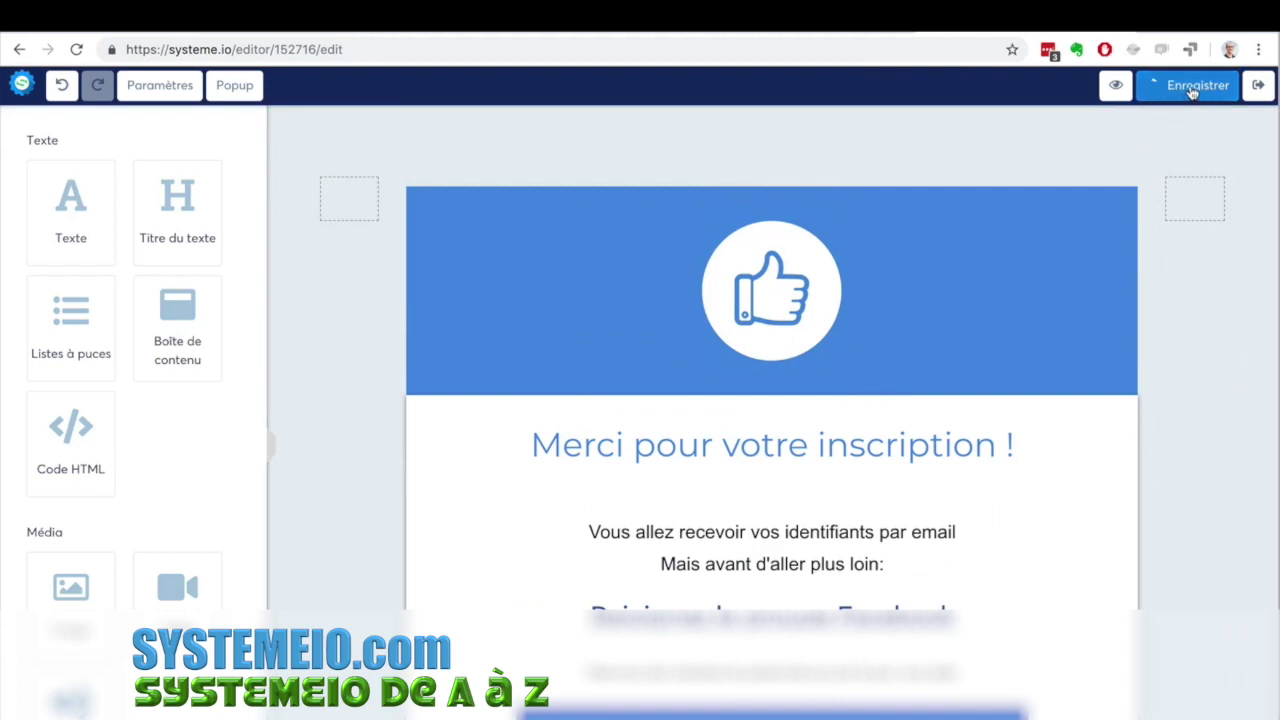
{"action": "left_click", "coordinate": [1257, 88]}
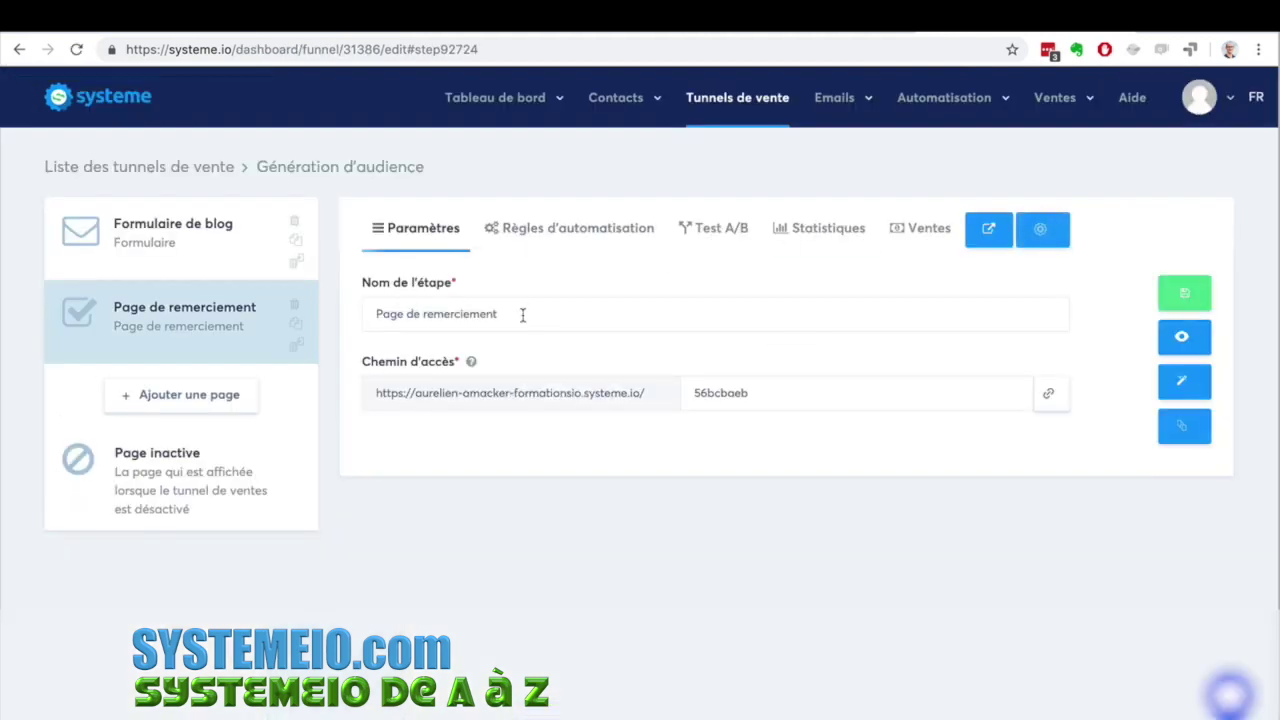
Reopen the thank-you page for editing and set its metadata title to "Merci pour votre inscription".
{"action": "left_click_drag", "start_coordinate": [497, 313], "coordinate": [352, 313]}
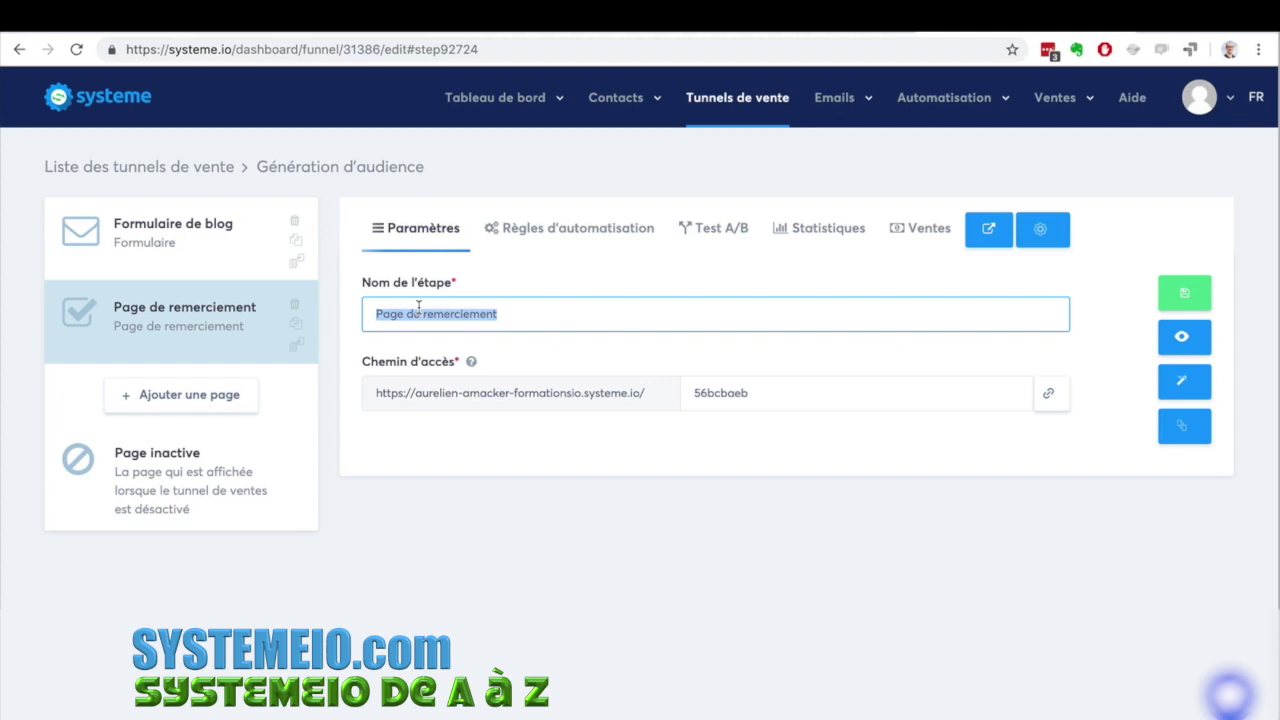
{"action": "left_click", "coordinate": [1184, 381]}
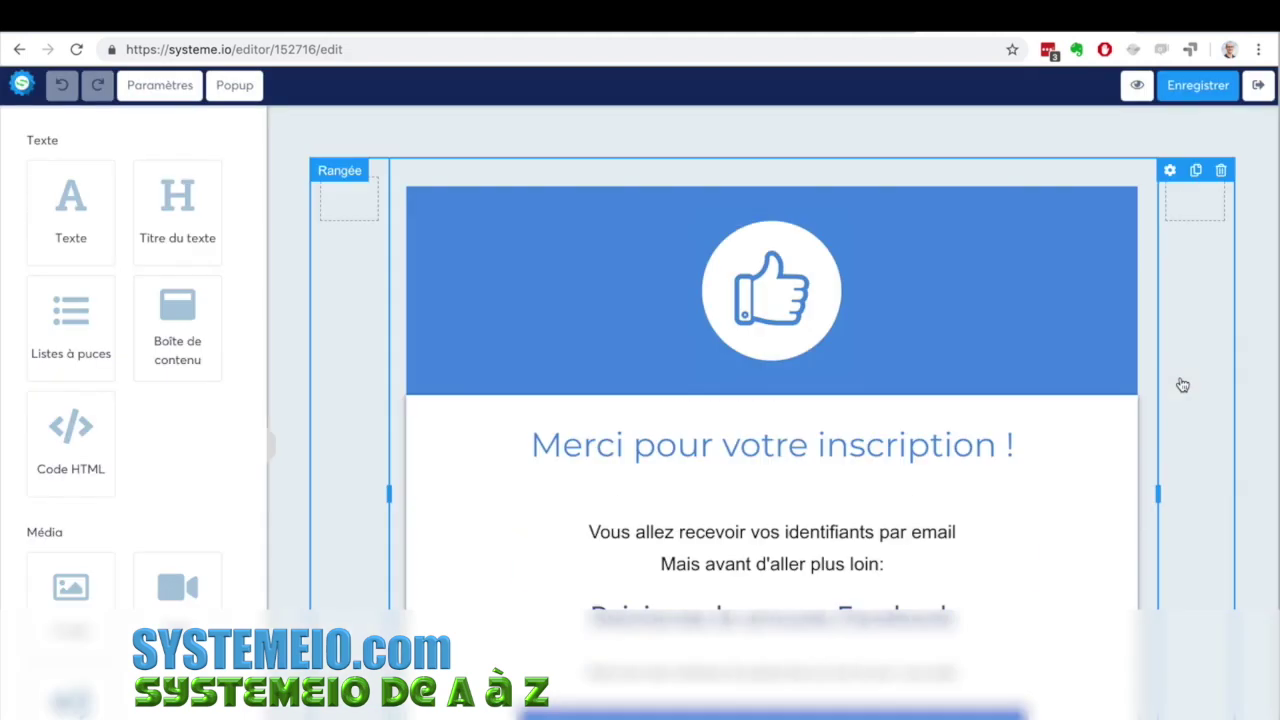
{"action": "left_click", "coordinate": [153, 88]}
{"action": "scroll", "coordinate": [105, 264], "scroll_direction": "down", "scroll_amount": 4}
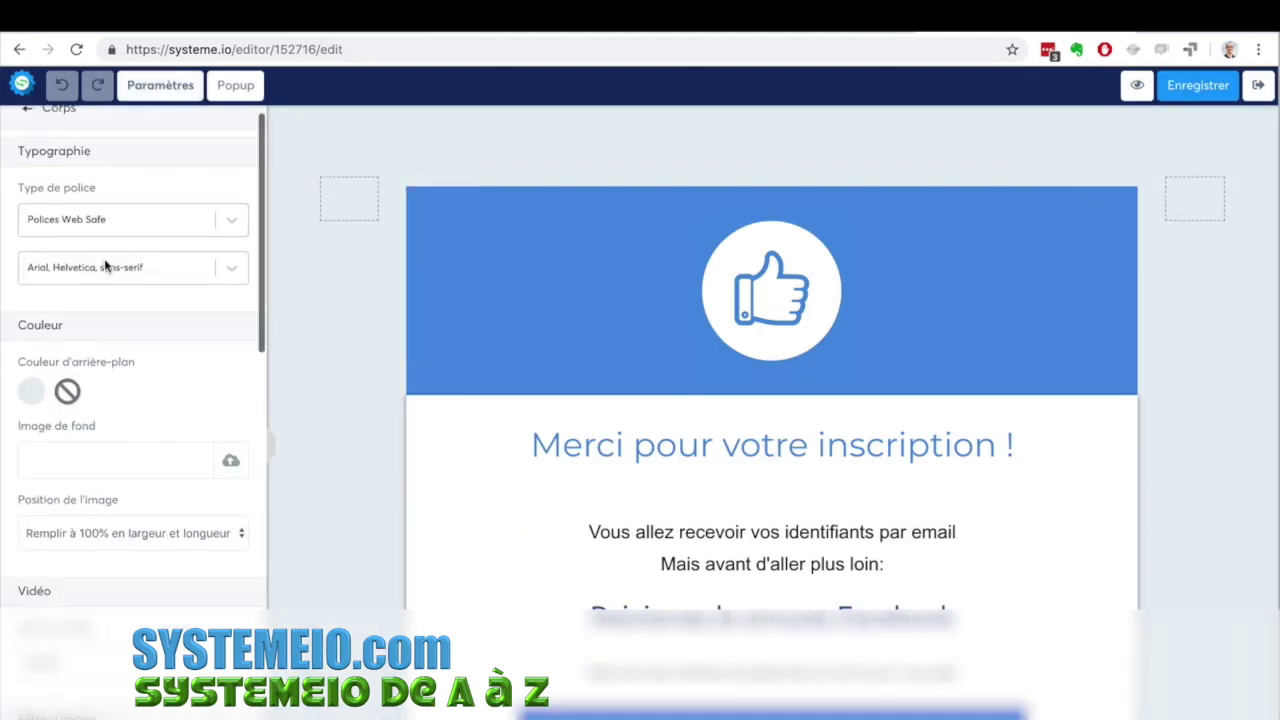
{"action": "scroll", "coordinate": [104, 260], "scroll_direction": "down", "scroll_amount": 5}
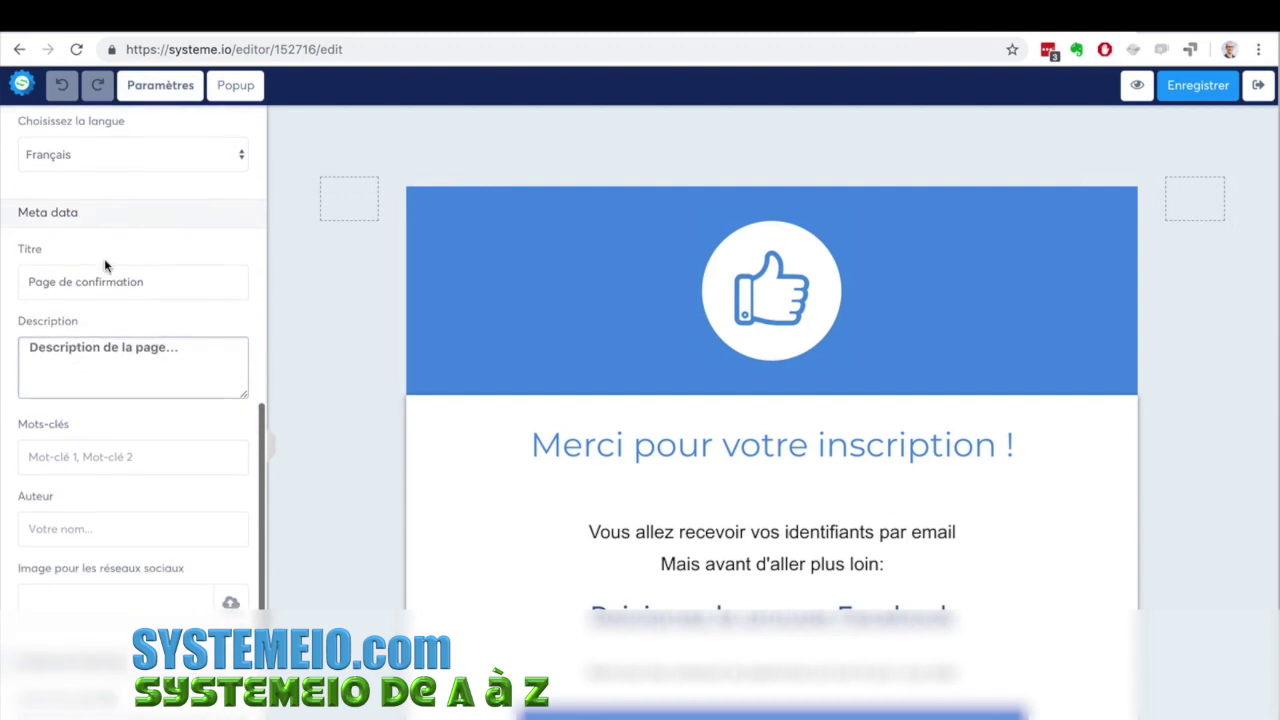
{"action": "left_click_drag", "start_coordinate": [152, 278], "coordinate": [28, 281]}
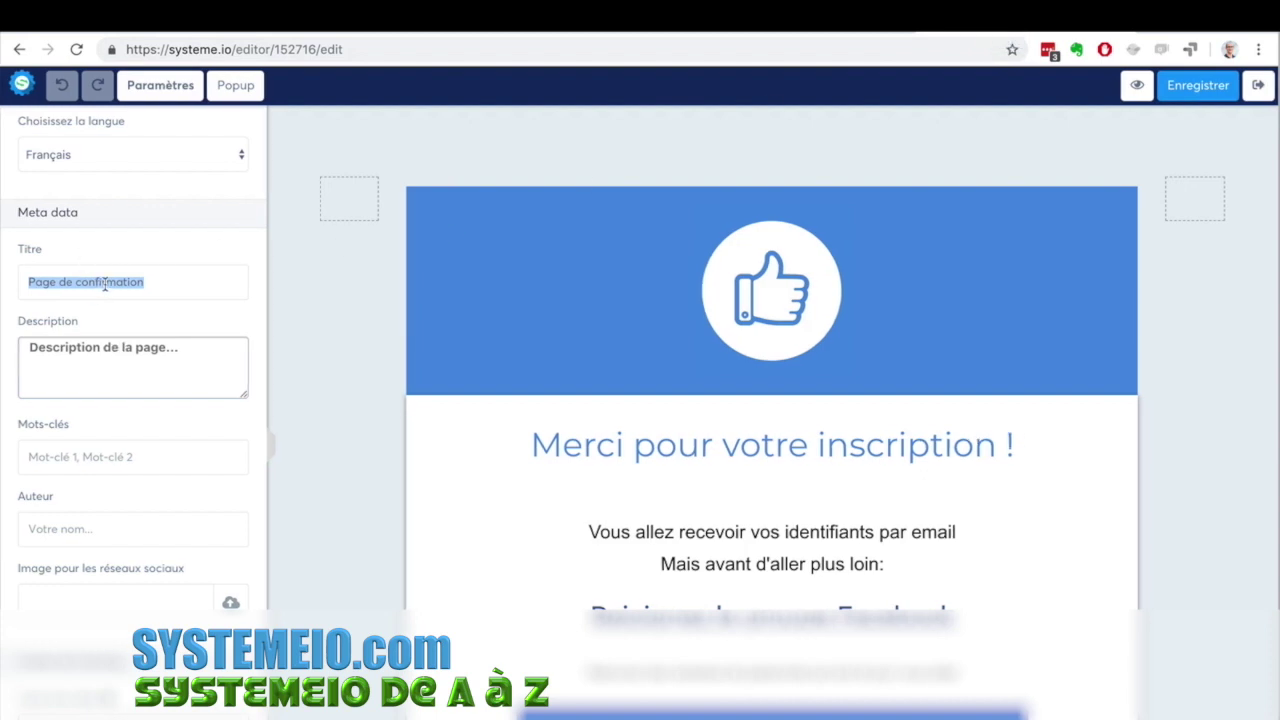
{"action": "type", "text": "Mer"}
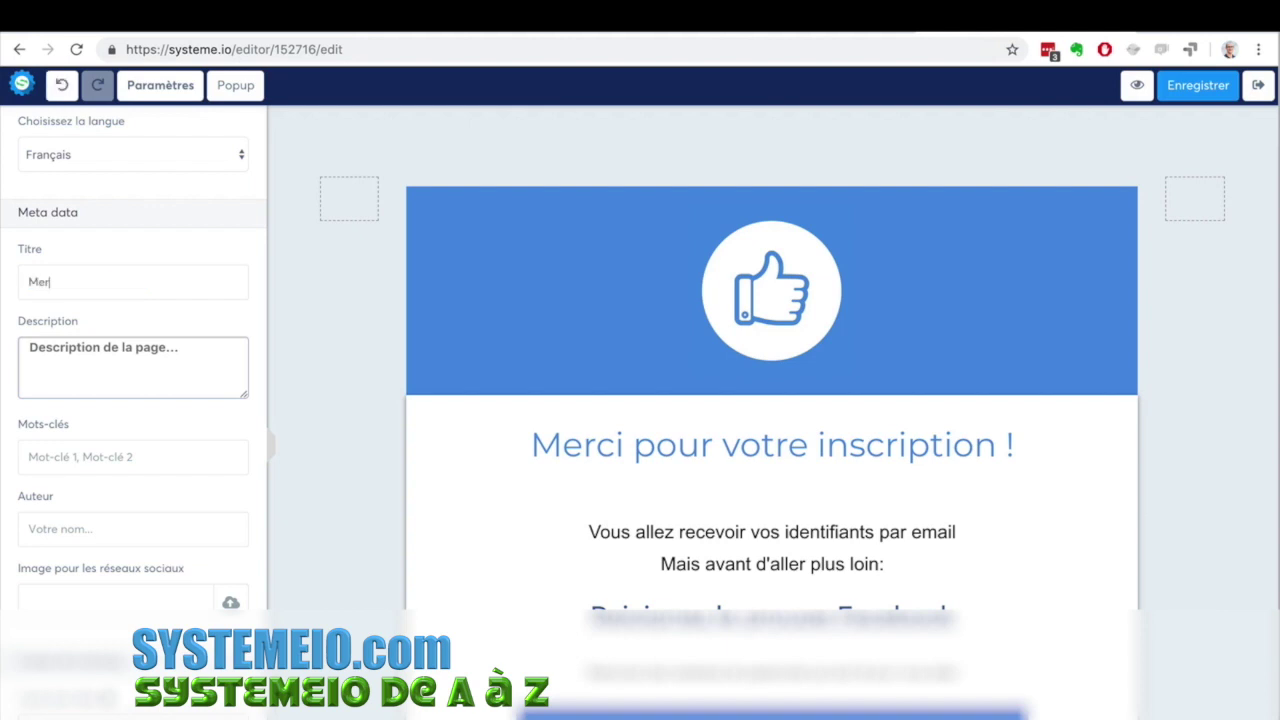
{"action": "type", "text": "ci pour votre inscription"}
{"action": "left_click", "coordinate": [141, 365]}
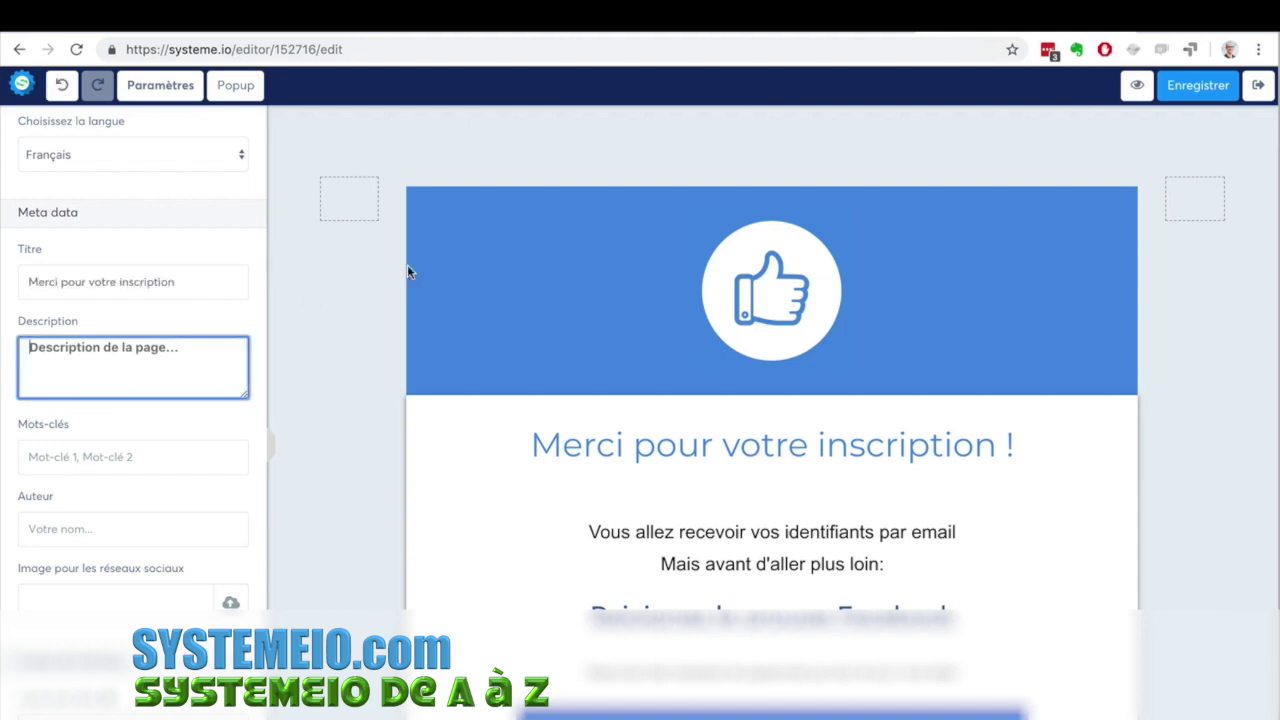
Save and close the thank-you page, preview its published version and return to the funnel settings.
{"action": "left_click", "coordinate": [1198, 85]}
{"action": "left_click", "coordinate": [1257, 87]}
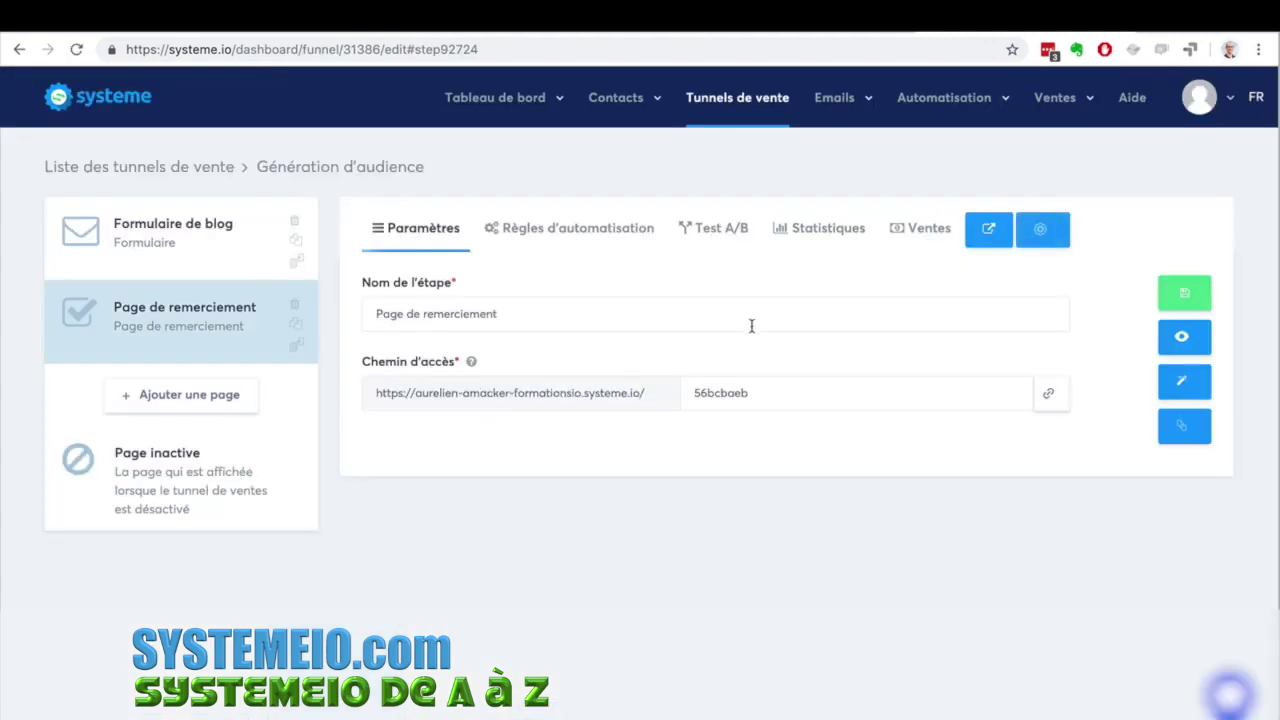
{"action": "left_click", "coordinate": [1182, 338]}
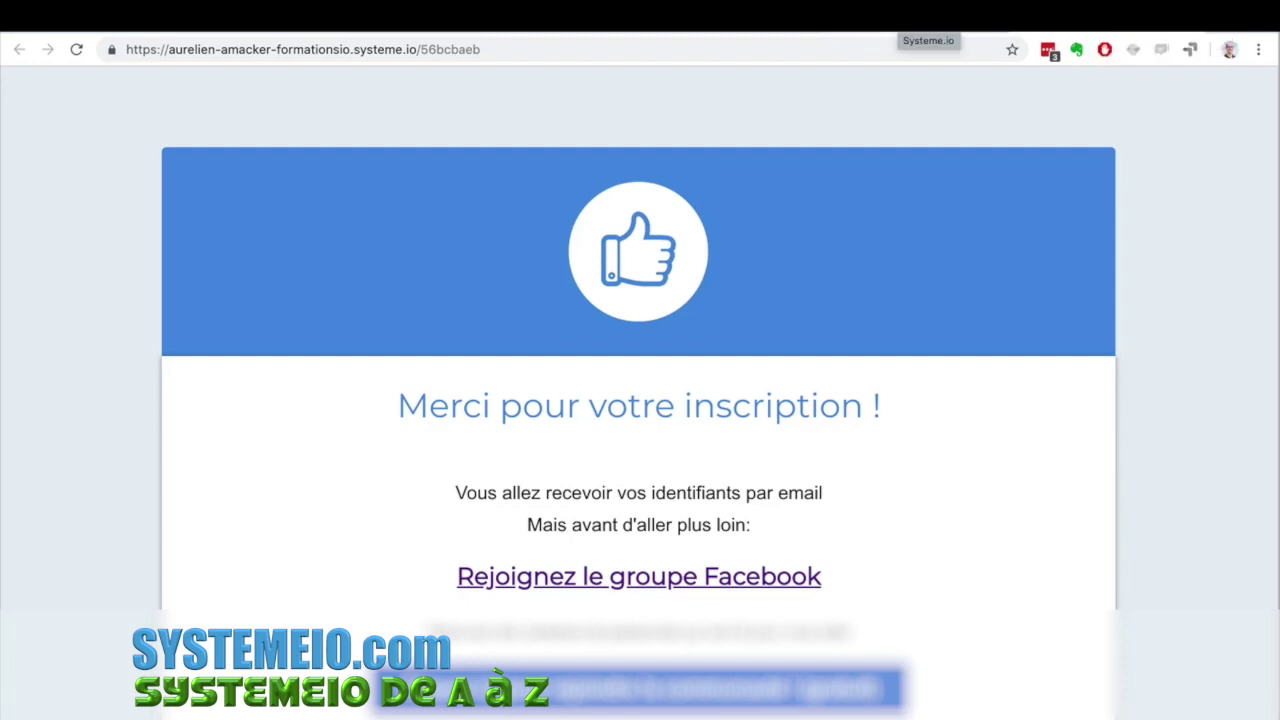
{"action": "left_click", "coordinate": [926, 20]}
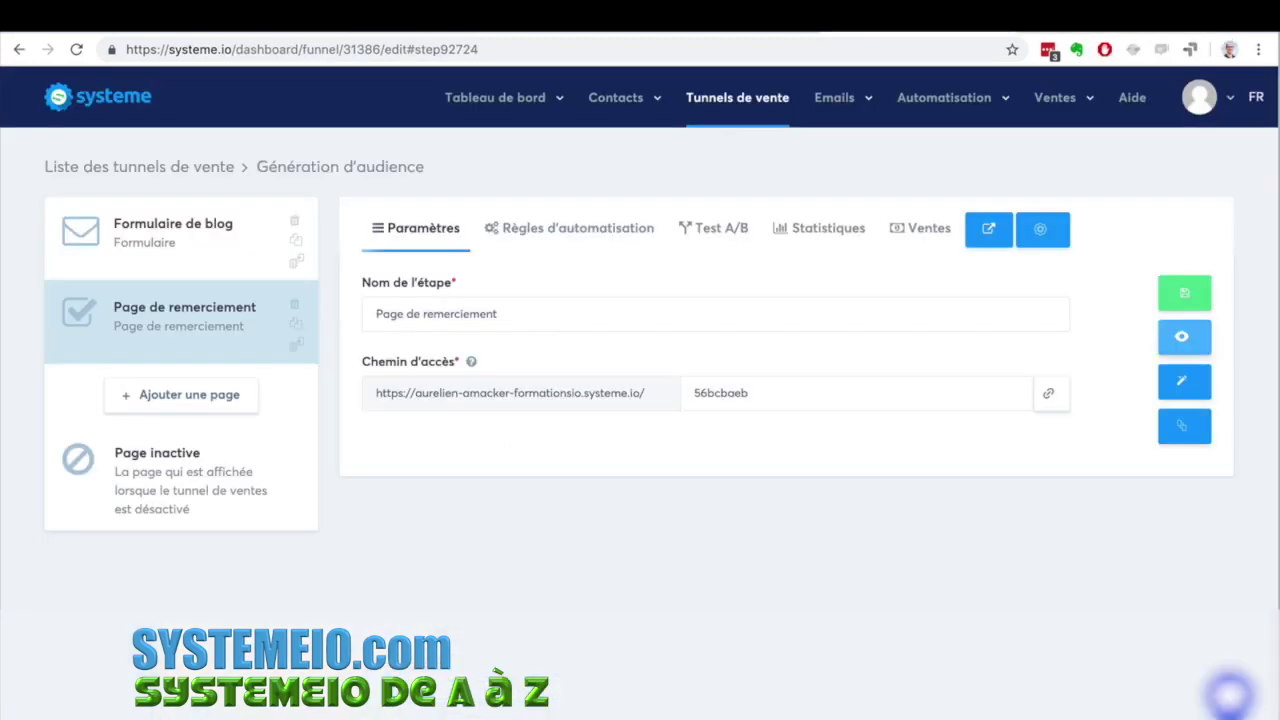
Reopen the "Génération d'audience" funnel from the funnel list and inspect its inactive page in the editor without changing it.
{"action": "left_click", "coordinate": [725, 99]}
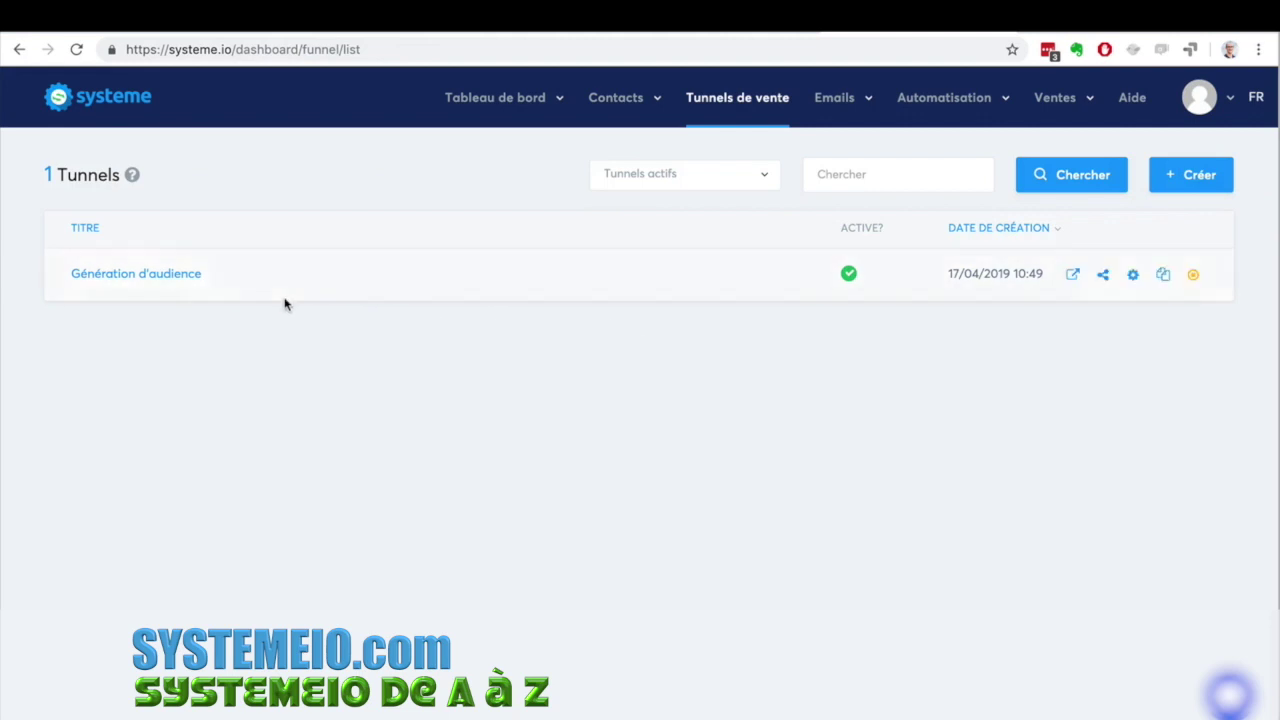
{"action": "left_click", "coordinate": [143, 274]}
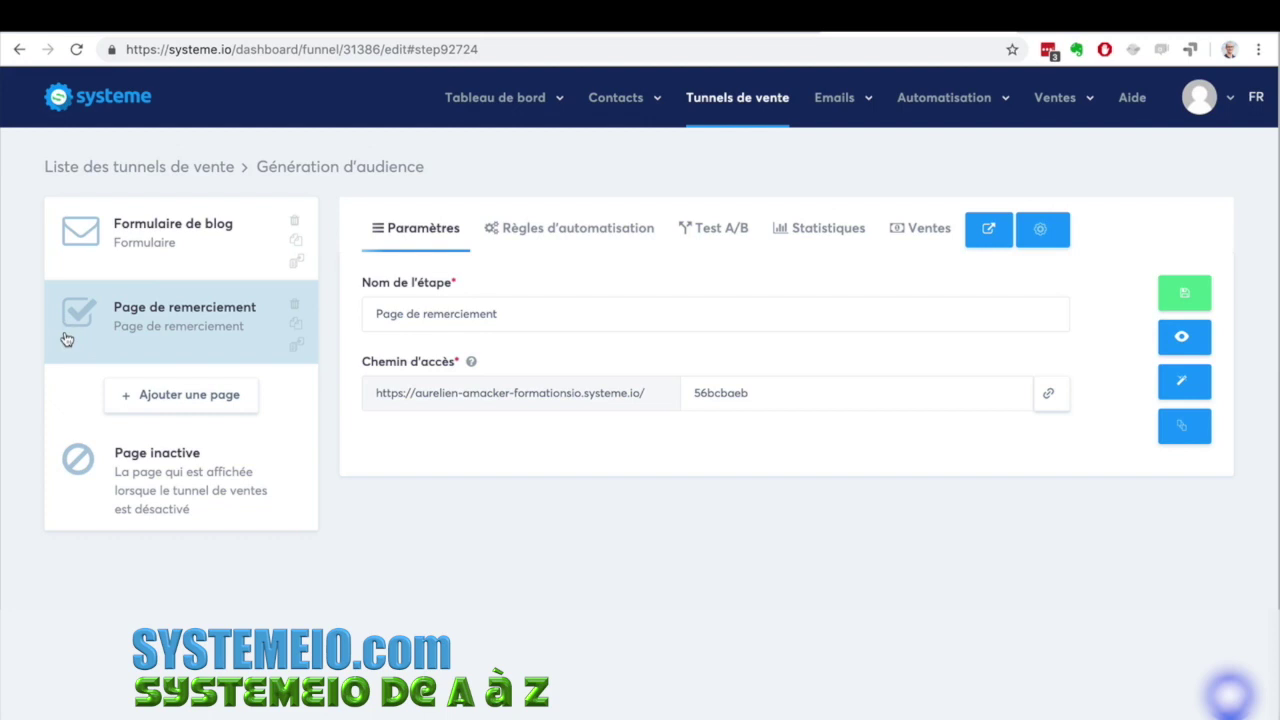
{"action": "left_click", "coordinate": [157, 512]}
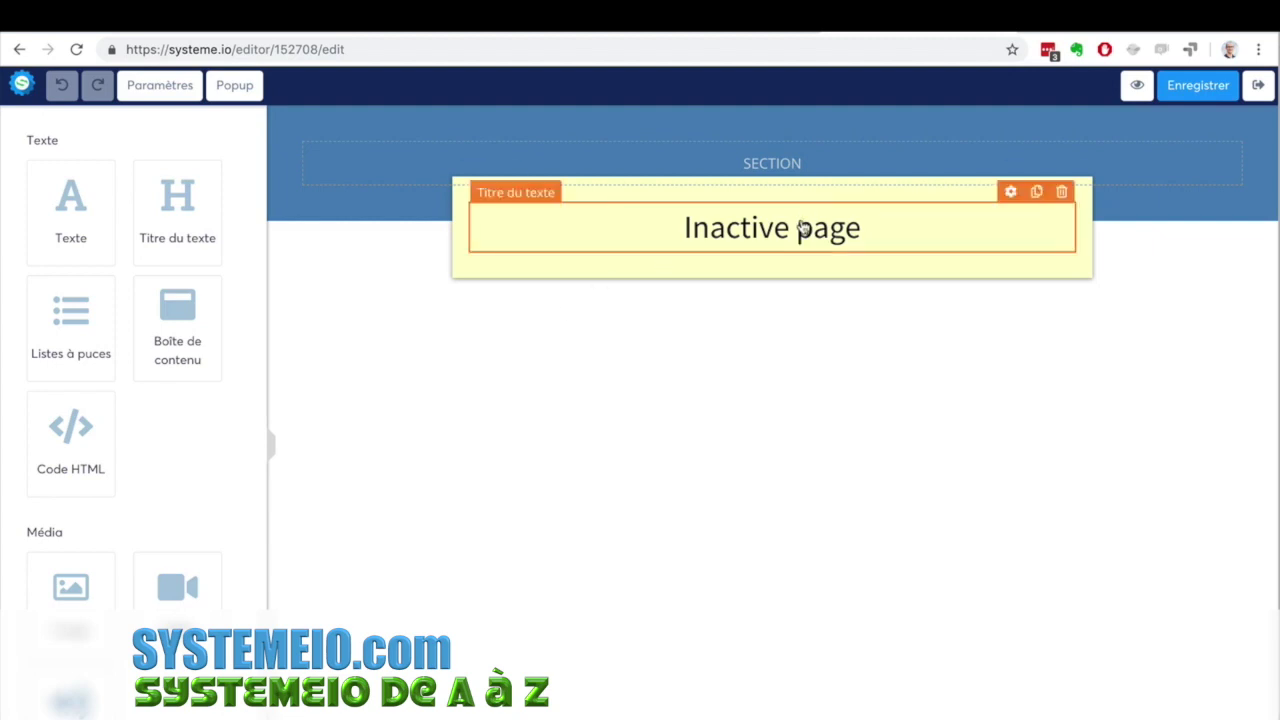
{"action": "left_click", "coordinate": [1259, 88]}
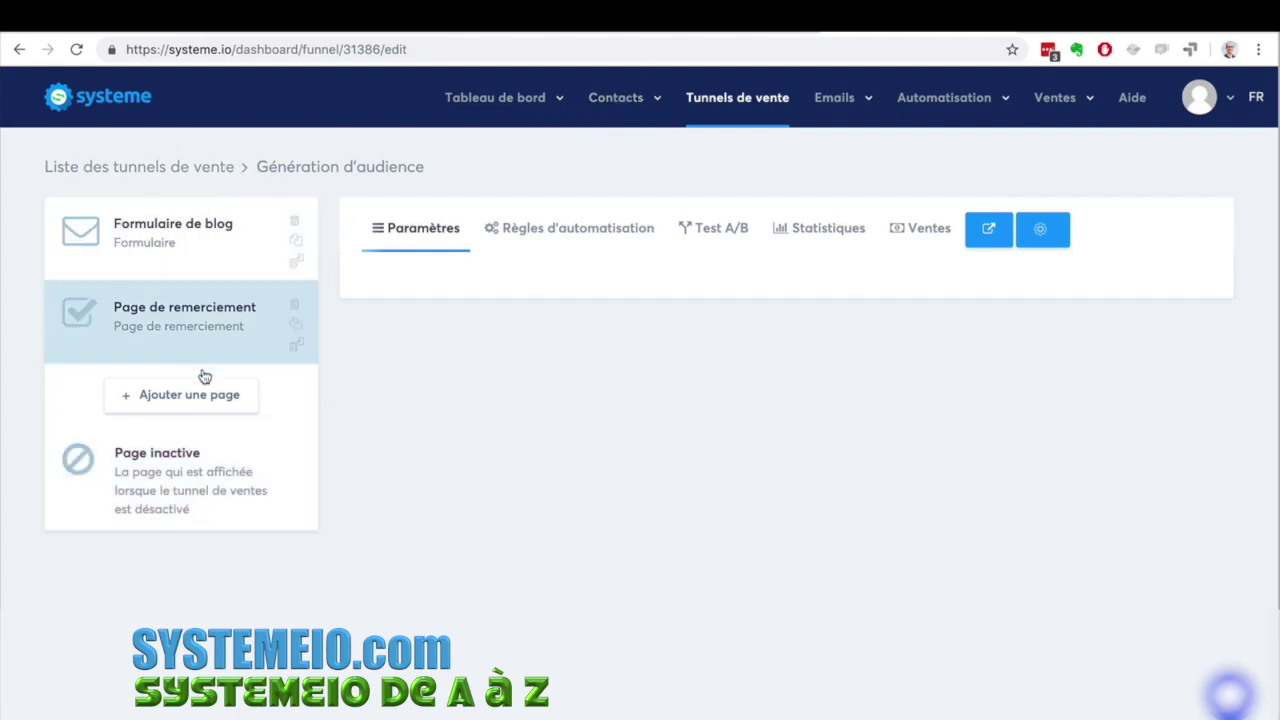
Add a new page named "Page de vente" with the type "Page de vente" to the funnel.
{"action": "left_click", "coordinate": [180, 395]}
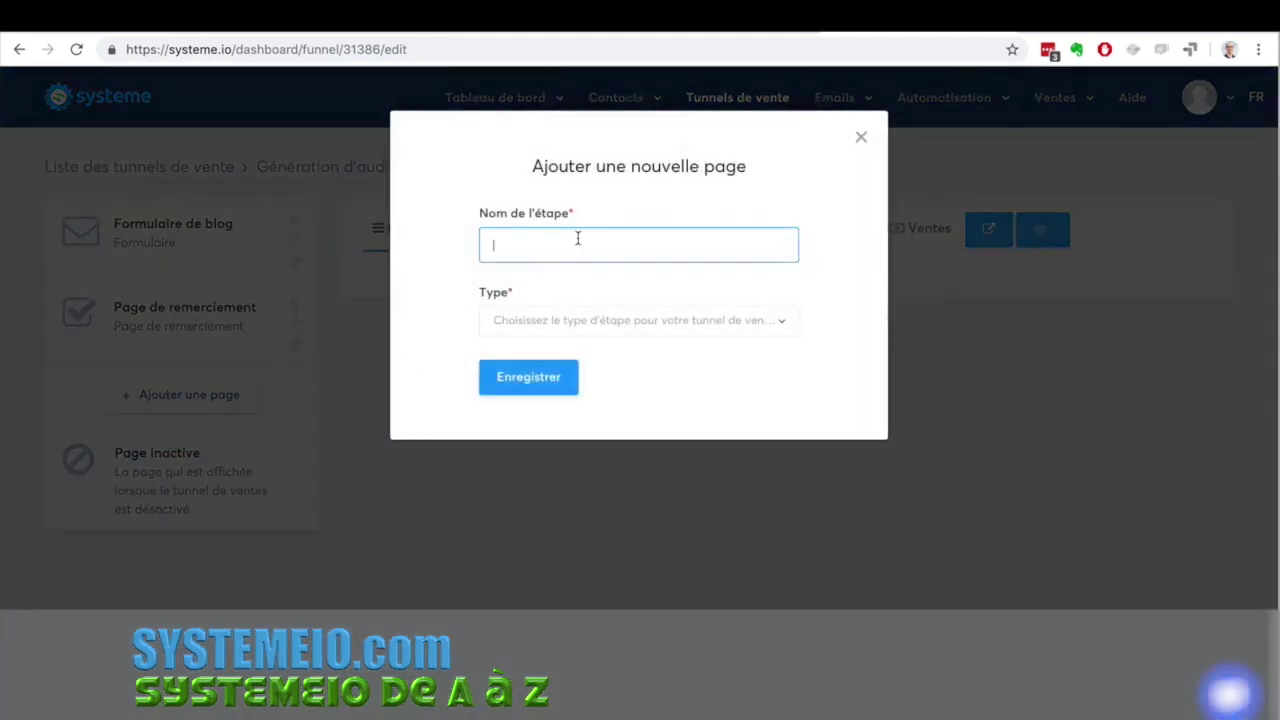
{"action": "type", "text": "Page de vente"}
{"action": "left_click", "coordinate": [606, 320]}
{"action": "scroll", "coordinate": [645, 495], "scroll_direction": "down", "scroll_amount": 4}
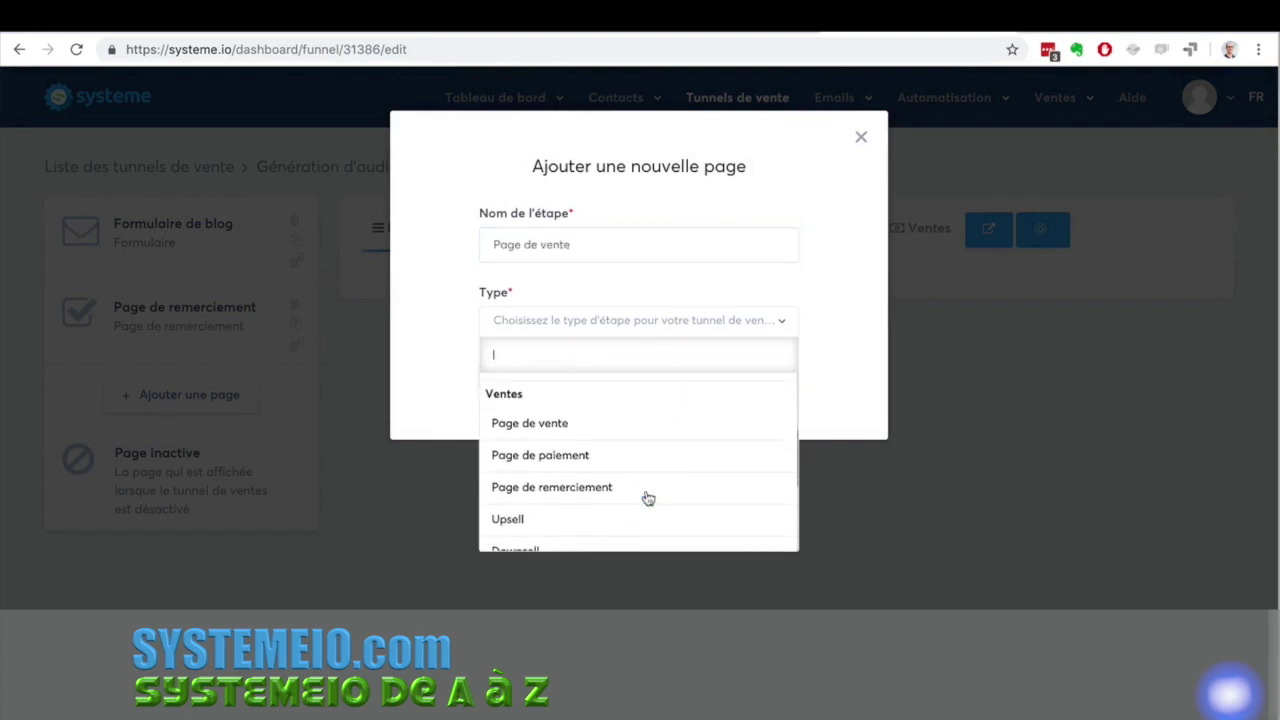
{"action": "left_click", "coordinate": [630, 405]}
{"action": "left_click", "coordinate": [506, 378]}
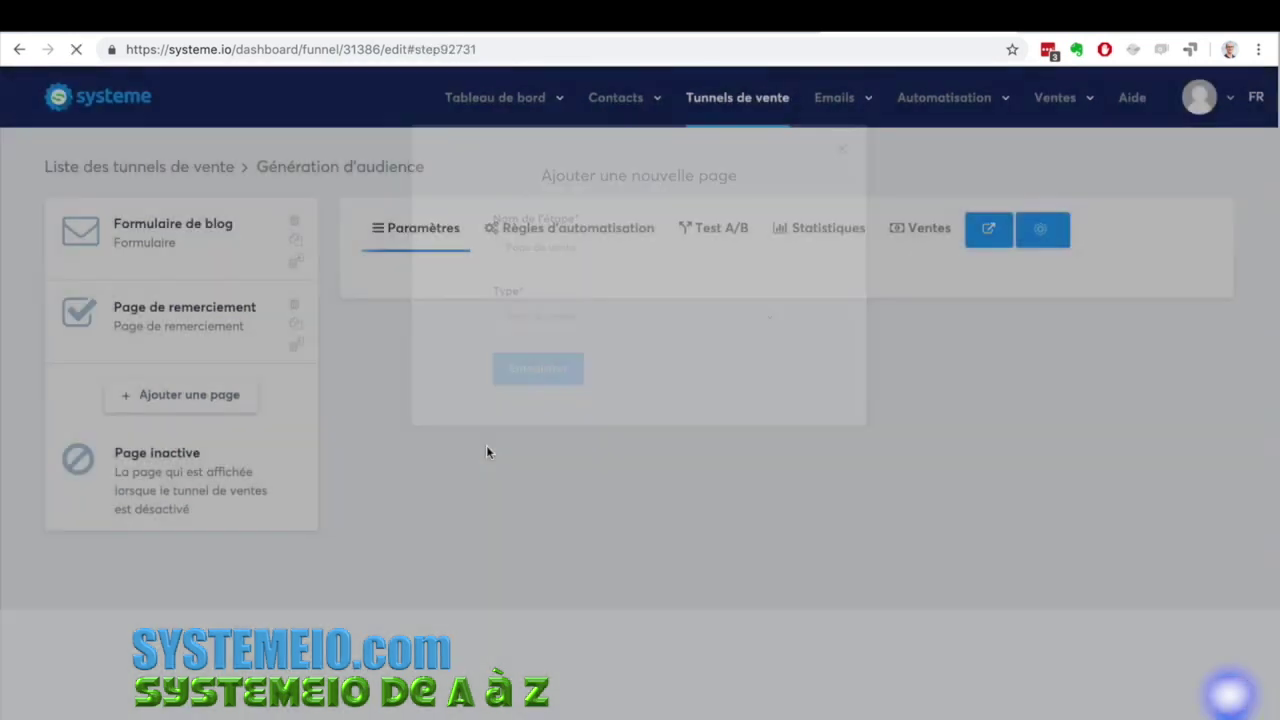
Begin adding another funnel page named "Page de paiement" and bring up the sales page types.
{"action": "left_click", "coordinate": [165, 480]}
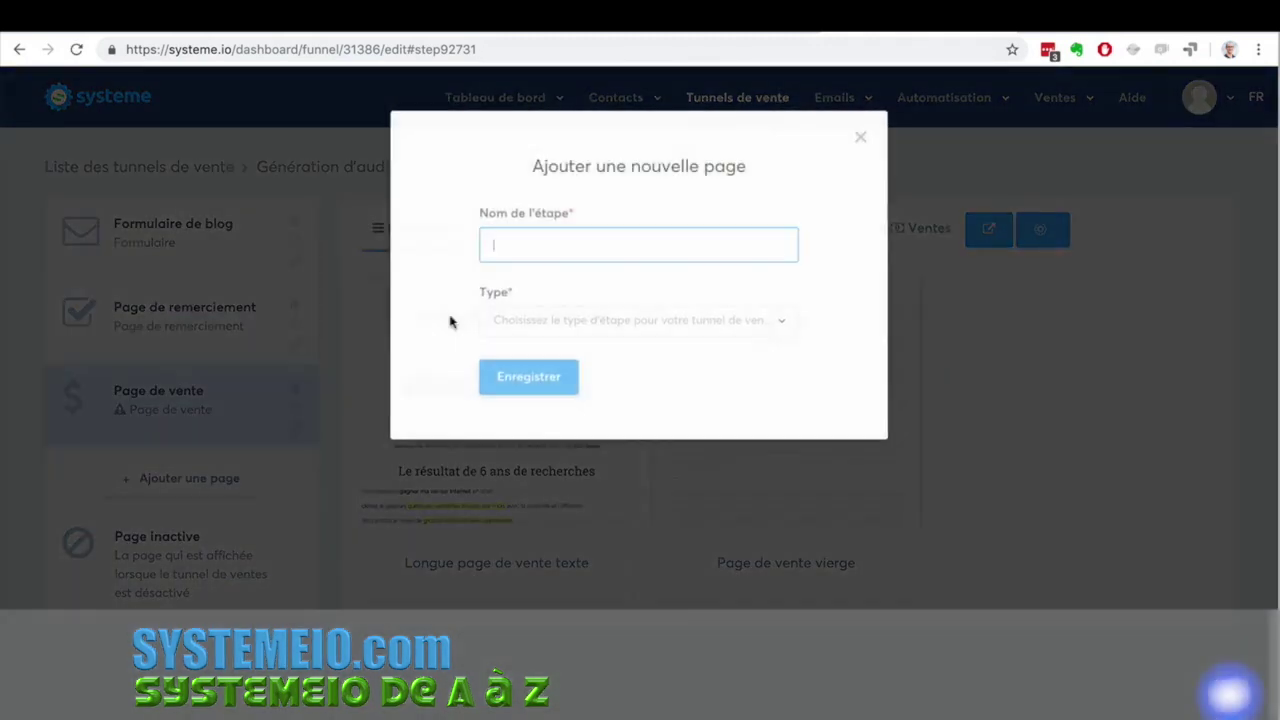
{"action": "type", "text": "Page de pooe"}
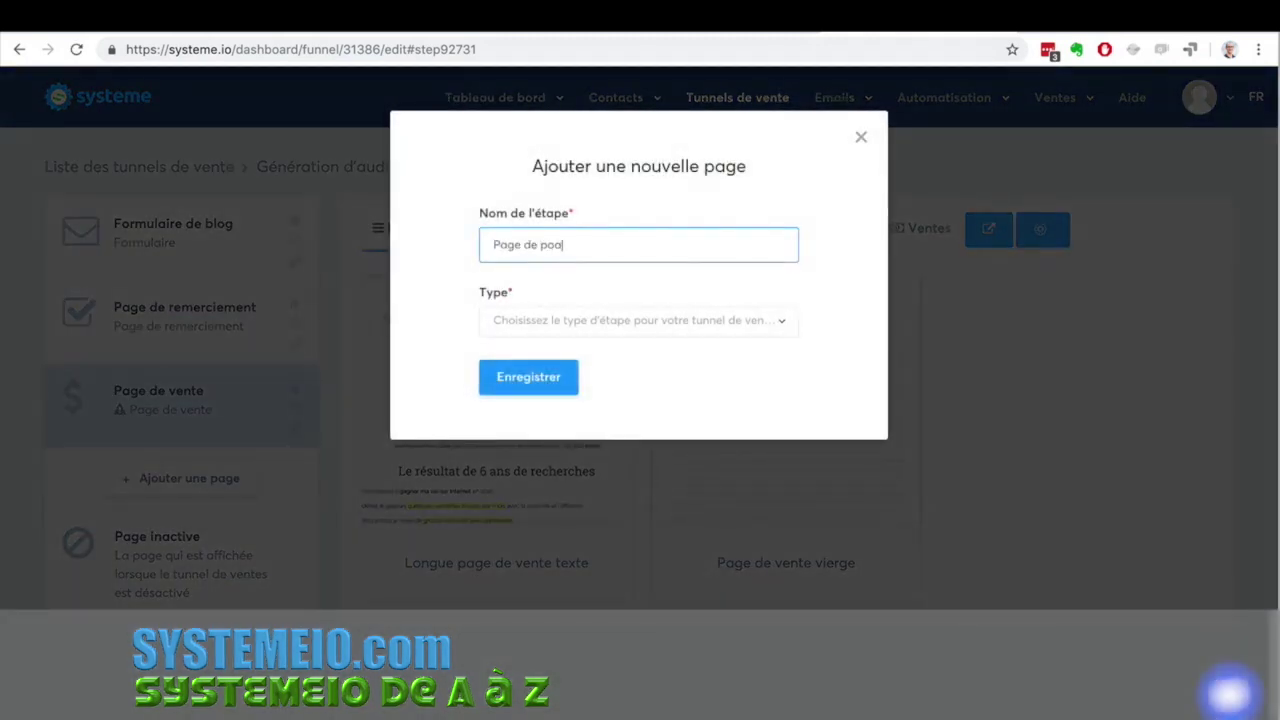
{"action": "key", "text": "BackSpace"}
{"action": "key", "text": "BackSpace"}
{"action": "key", "text": "BackSpace"}
{"action": "type", "text": "aiement"}
{"action": "left_click", "coordinate": [593, 322]}
{"action": "scroll", "coordinate": [623, 480], "scroll_direction": "down", "scroll_amount": 3}
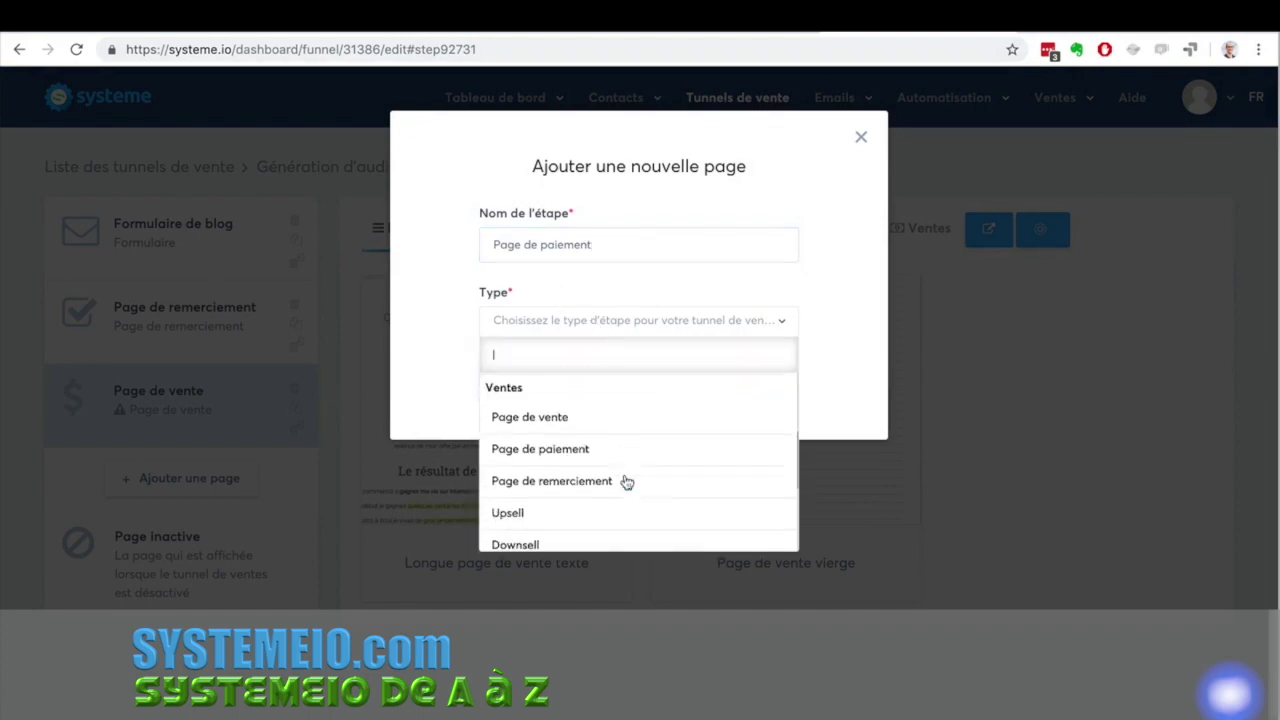
Set the new "Page de paiement" page's type to Page de paiement and add it to the Génération d'audience funnel.
{"action": "left_click", "coordinate": [613, 450]}
{"action": "left_click", "coordinate": [522, 380]}
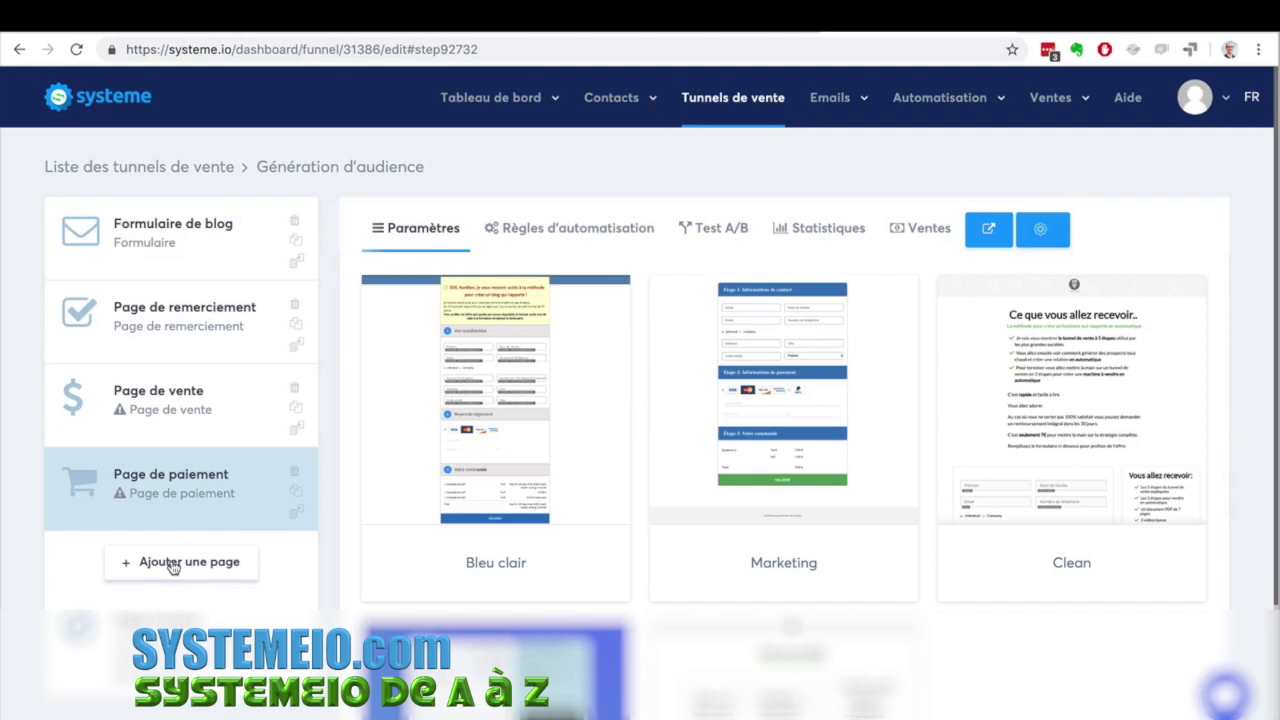
Create a new sales funnel named "Tunnel de ventes" with the goal "Vendez vos produits", starting from the funnel list.
{"action": "left_click", "coordinate": [170, 168]}
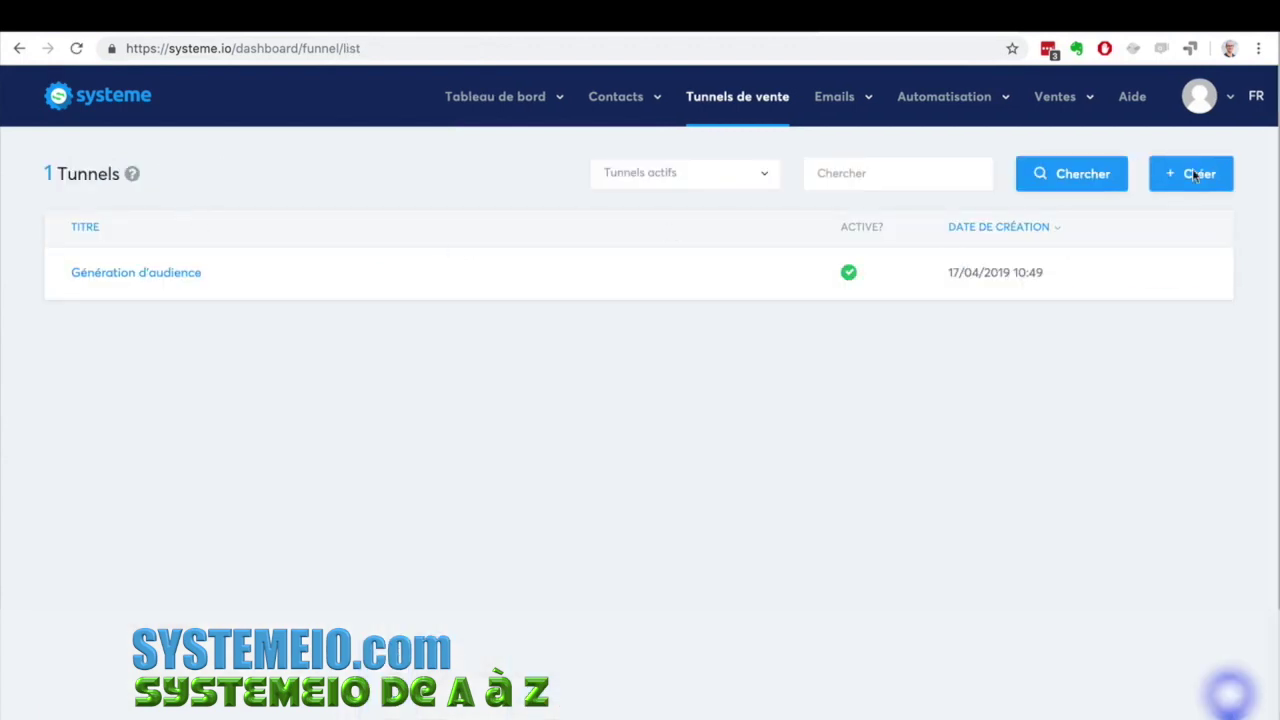
{"action": "left_click", "coordinate": [1192, 177]}
{"action": "left_click", "coordinate": [529, 216]}
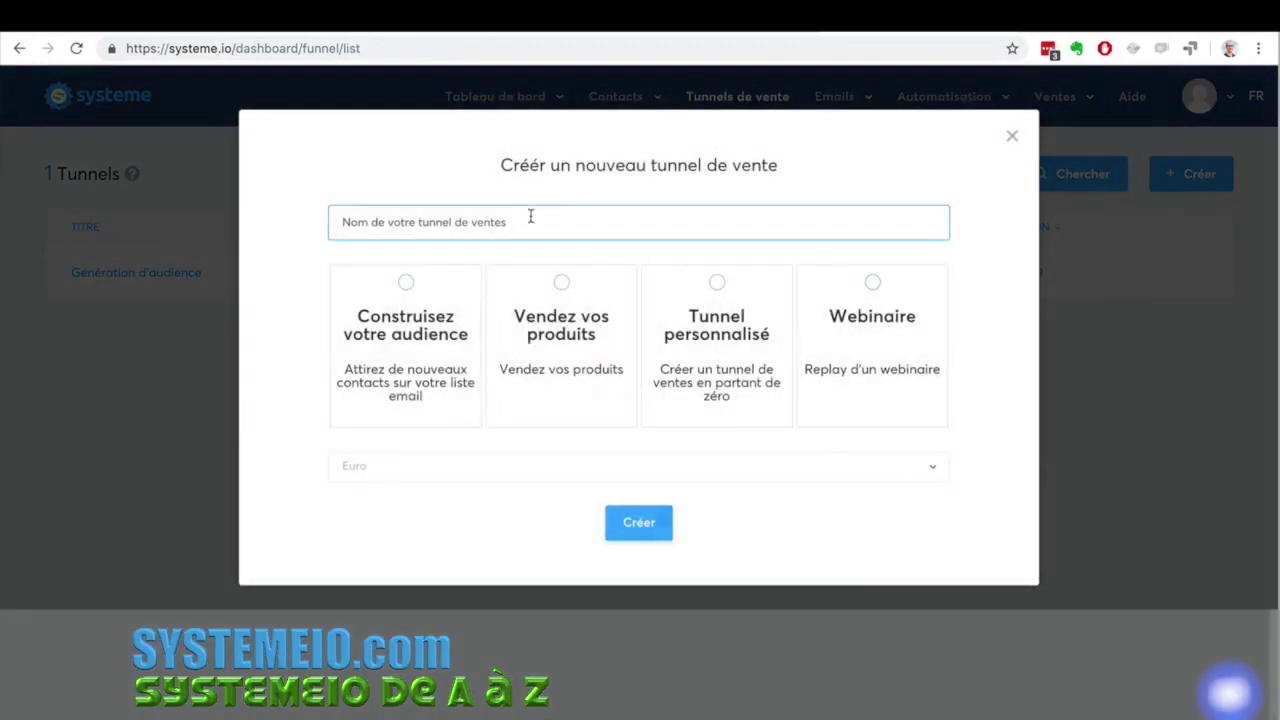
{"action": "type", "text": "Tunnel de ven"}
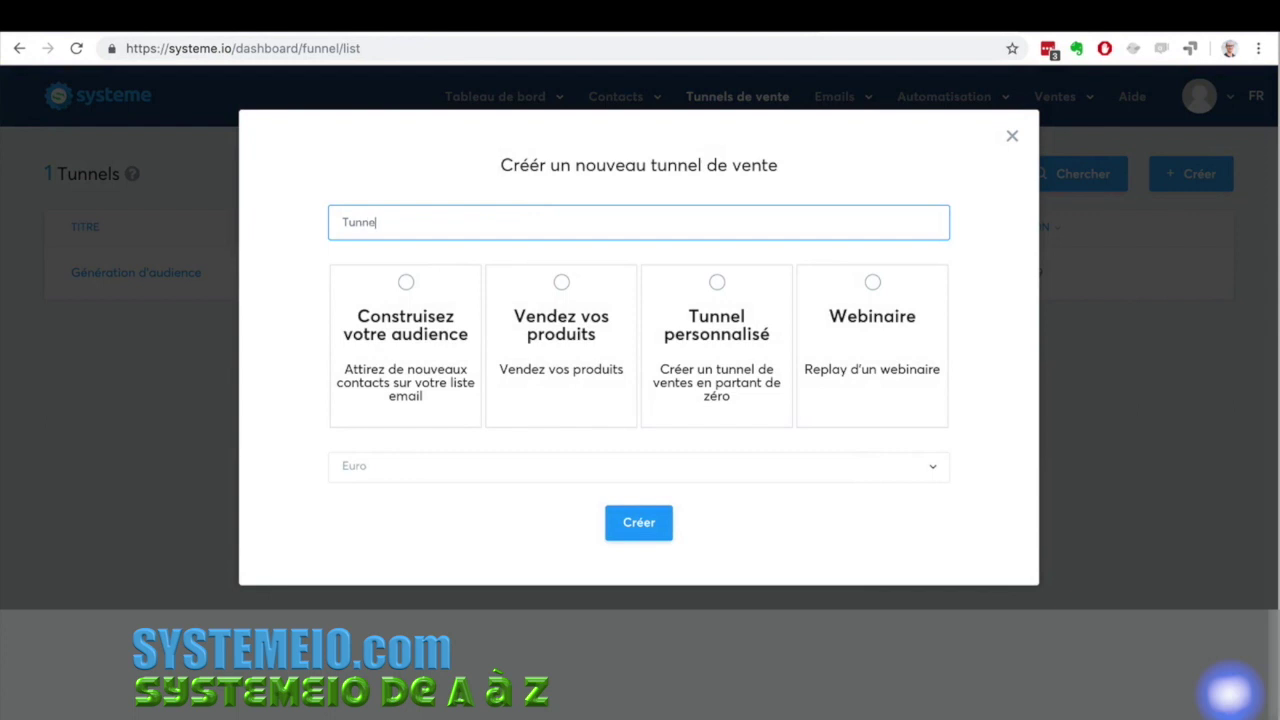
{"action": "type", "text": "tes"}
{"action": "left_click", "coordinate": [564, 282]}
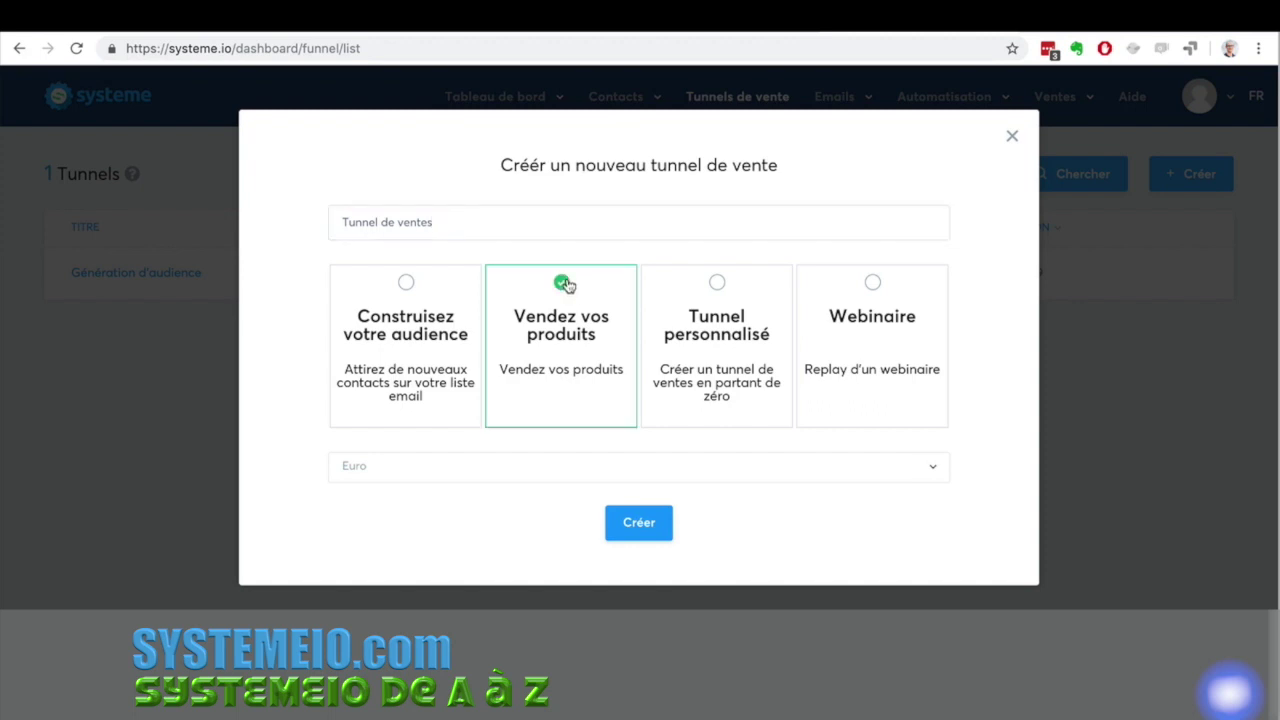
{"action": "left_click", "coordinate": [650, 523]}
Choose the template directly below Marketing for the Bon de commande payment page.
{"action": "mouse_move", "coordinate": [651, 525]}
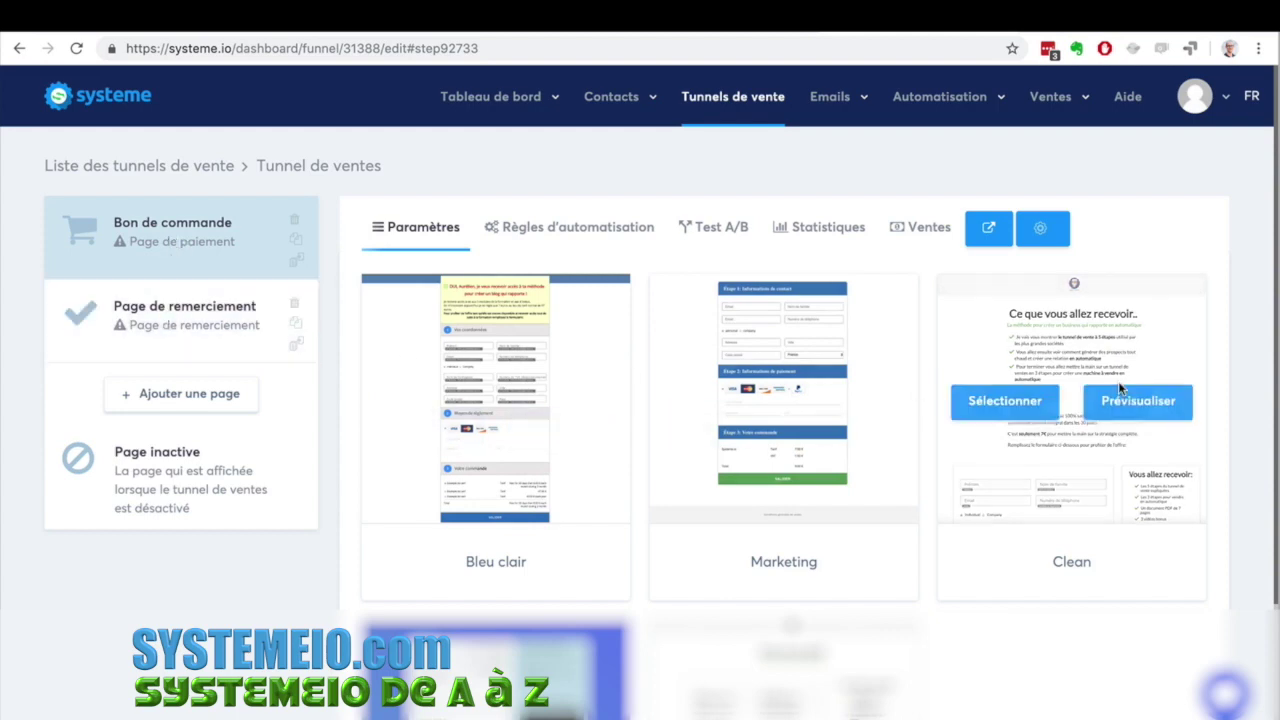
{"action": "scroll", "coordinate": [1103, 491], "scroll_direction": "down", "scroll_amount": 2}
{"action": "left_click", "coordinate": [716, 521]}
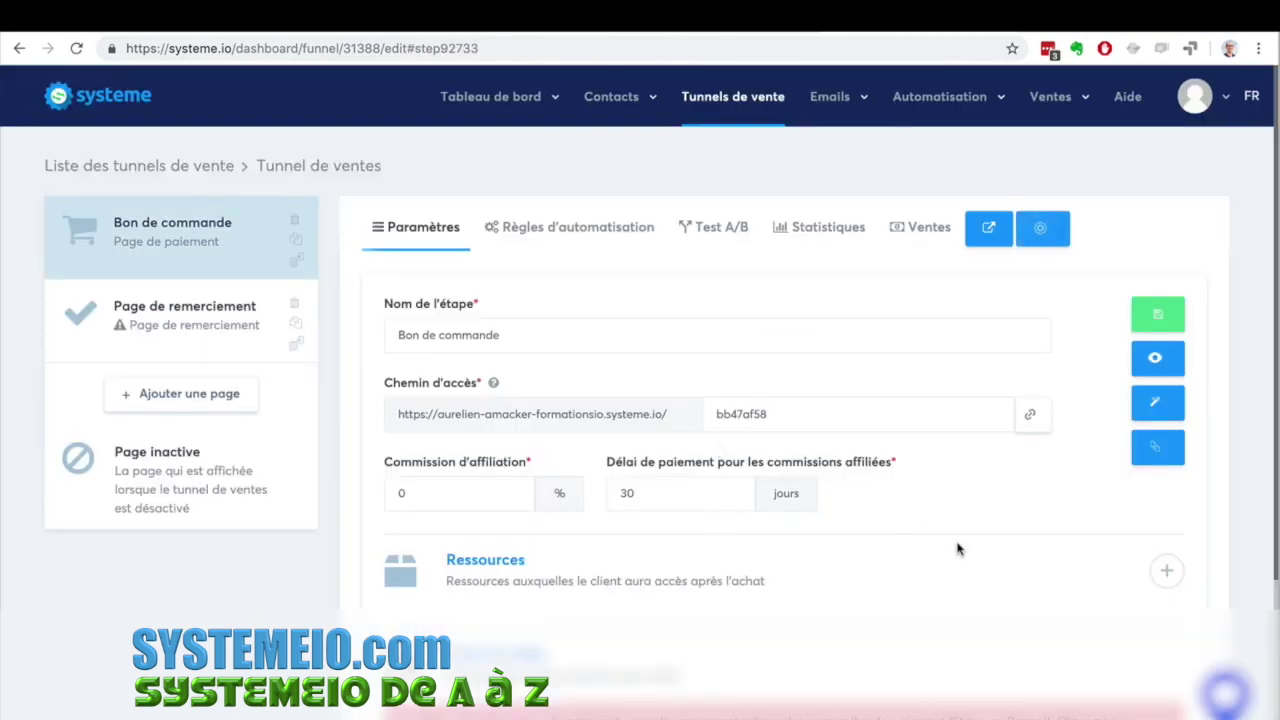
Examine the Bon de commande page's offer pricing section and its order form and payment fields in the page editor.
{"action": "scroll", "coordinate": [957, 548], "scroll_direction": "down", "scroll_amount": 3}
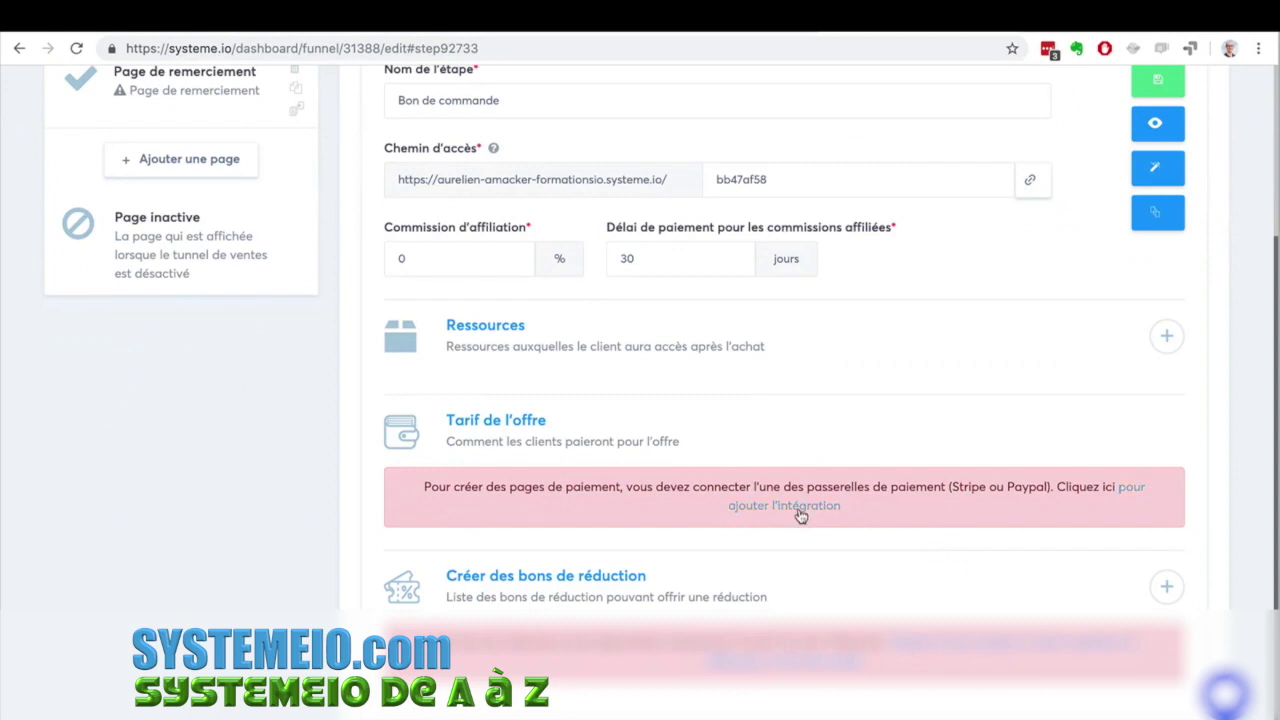
{"action": "double_click", "coordinate": [965, 487]}
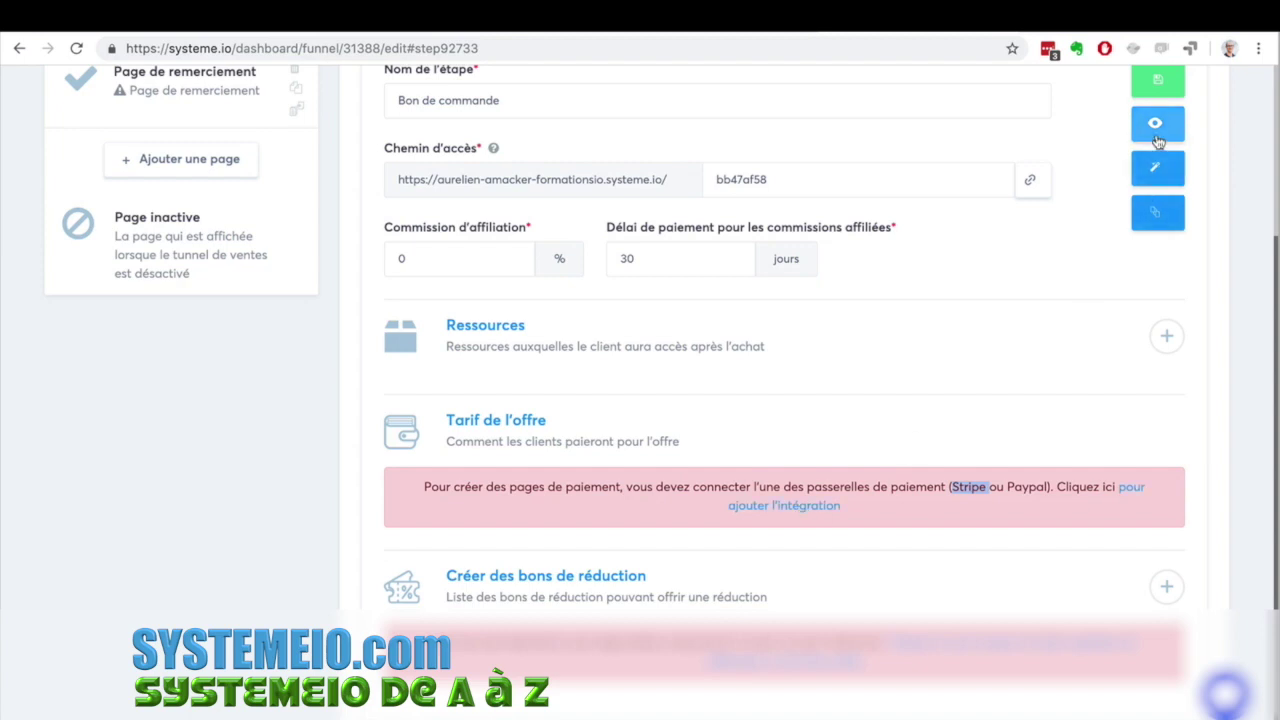
{"action": "left_click", "coordinate": [1155, 172]}
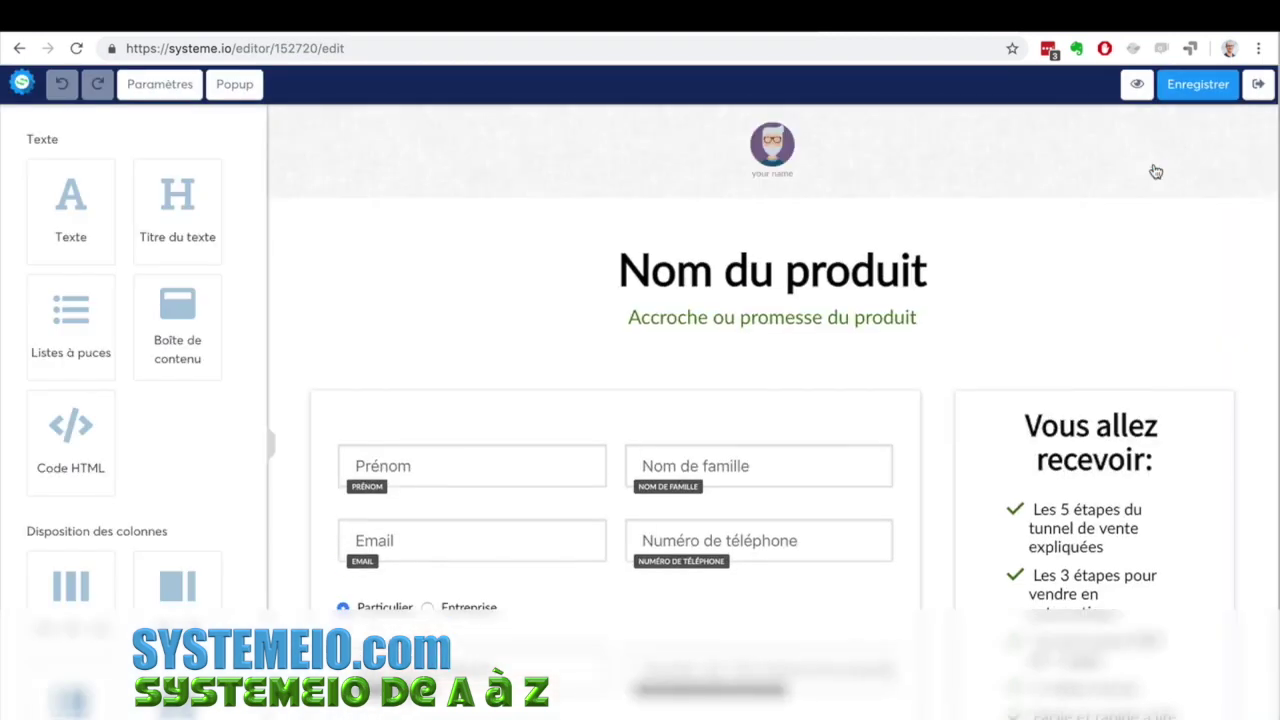
{"action": "scroll", "coordinate": [1223, 389], "scroll_direction": "down", "scroll_amount": 3}
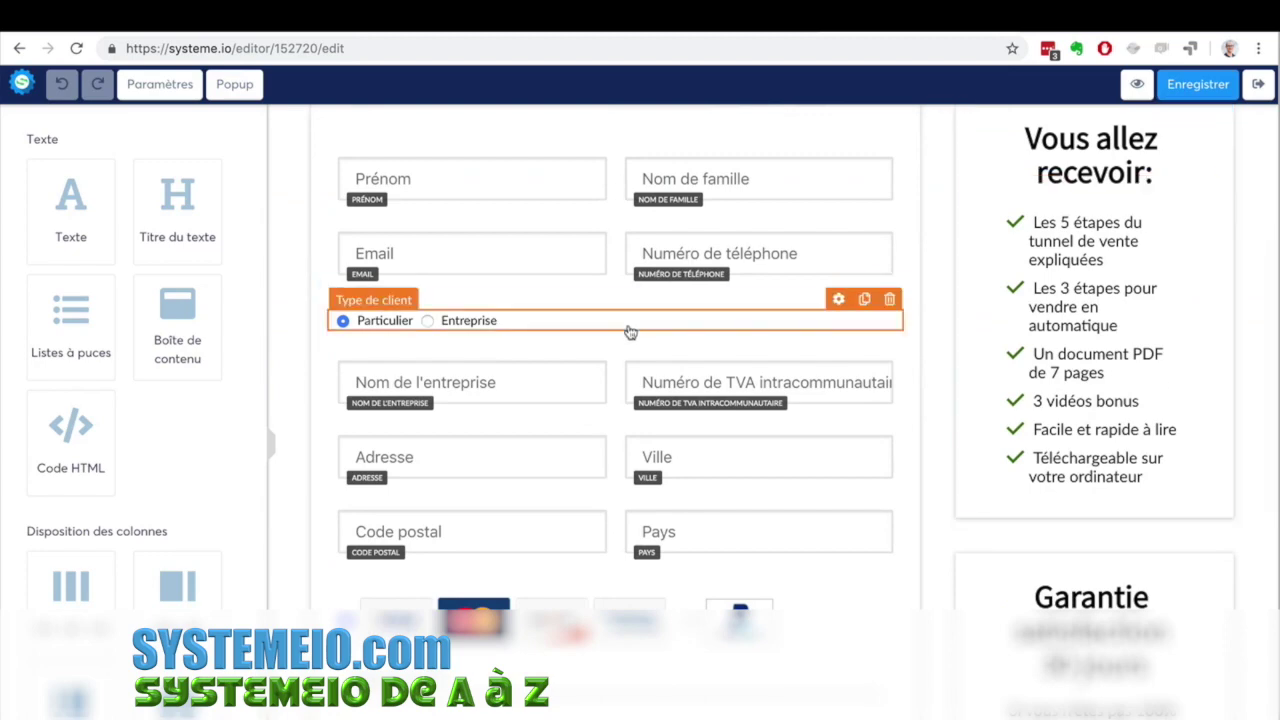
{"action": "scroll", "coordinate": [630, 332], "scroll_direction": "down", "scroll_amount": 2}
{"action": "scroll", "coordinate": [630, 332], "scroll_direction": "down", "scroll_amount": 3}
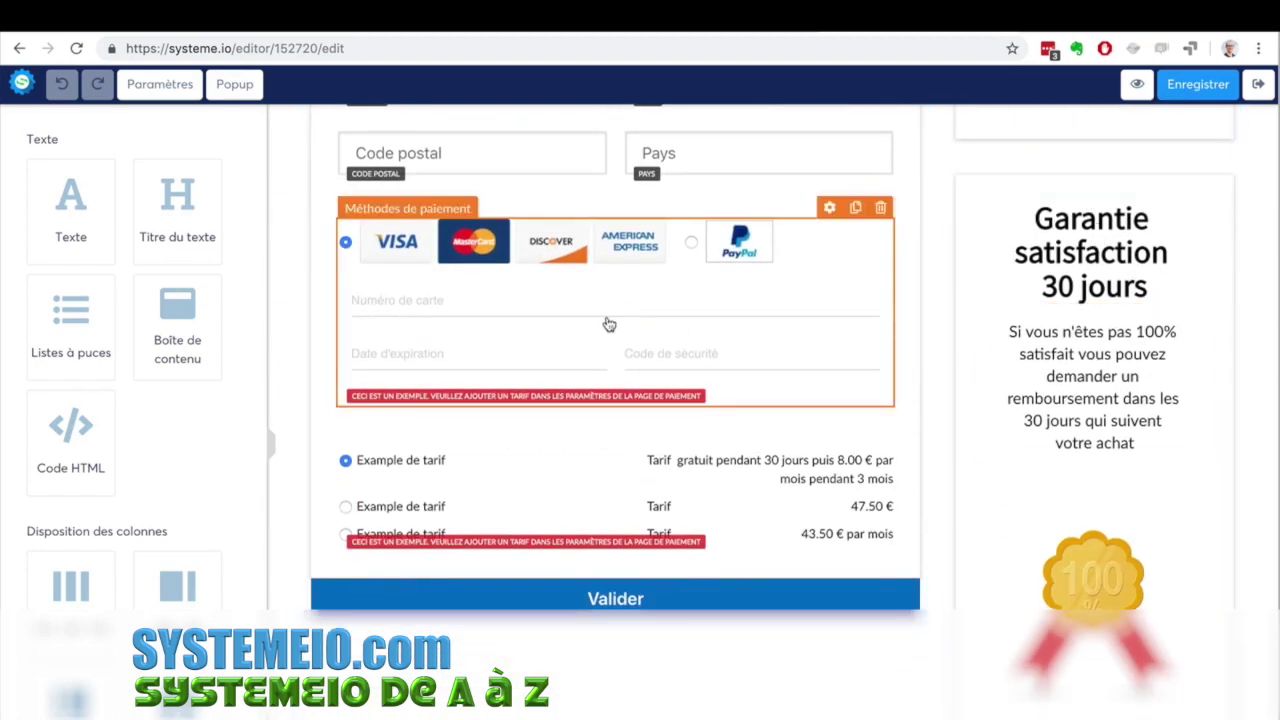
{"action": "scroll", "coordinate": [820, 478], "scroll_direction": "up", "scroll_amount": 5}
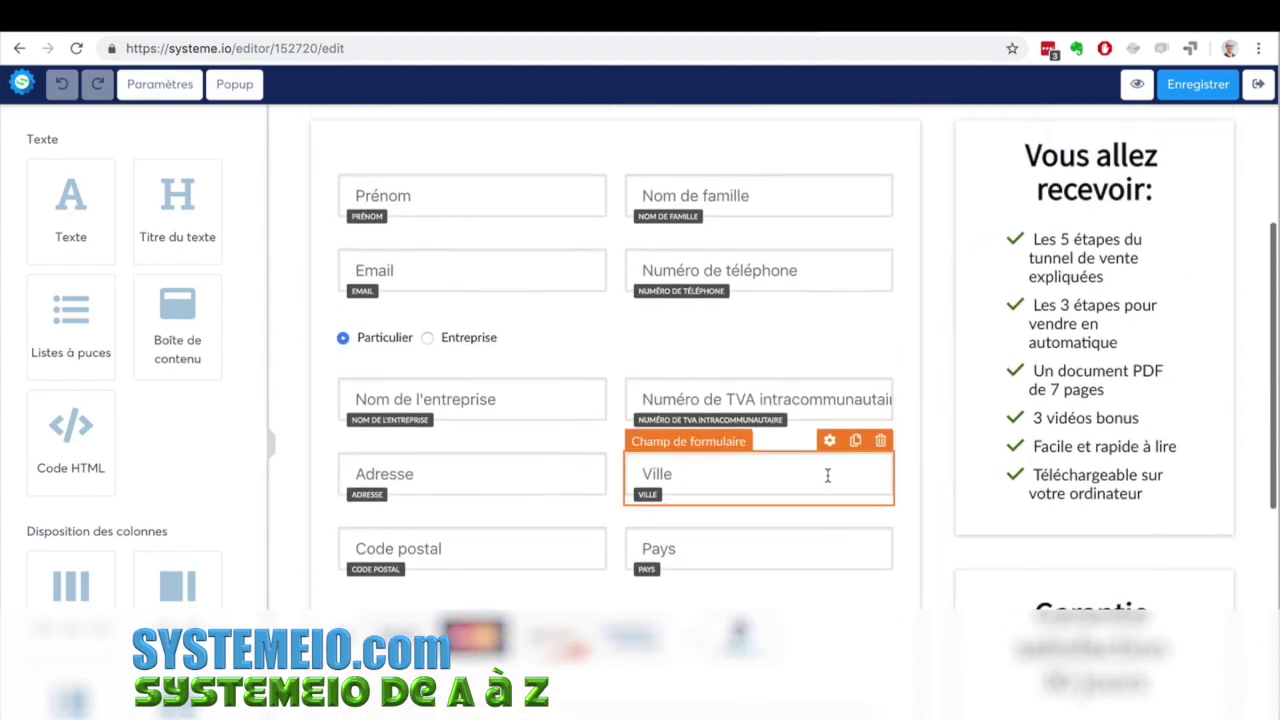
{"action": "scroll", "coordinate": [827, 478], "scroll_direction": "up", "scroll_amount": 3}
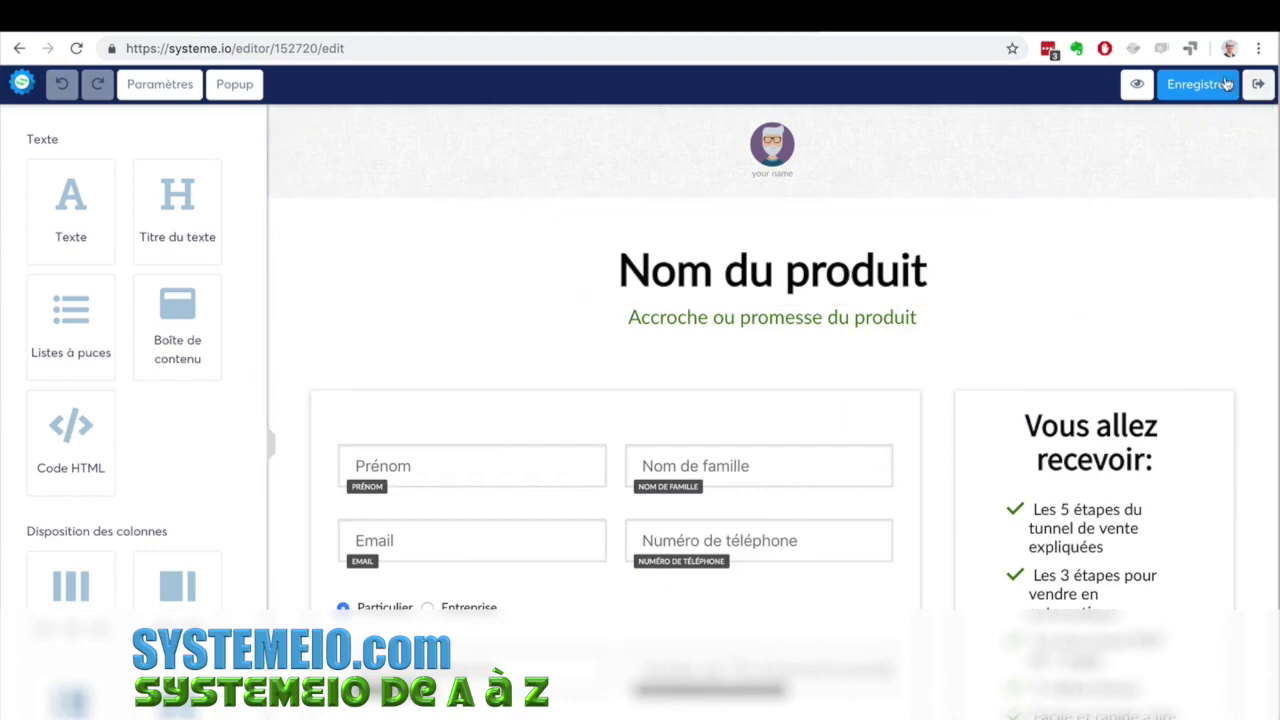
{"action": "left_click", "coordinate": [1257, 85]}
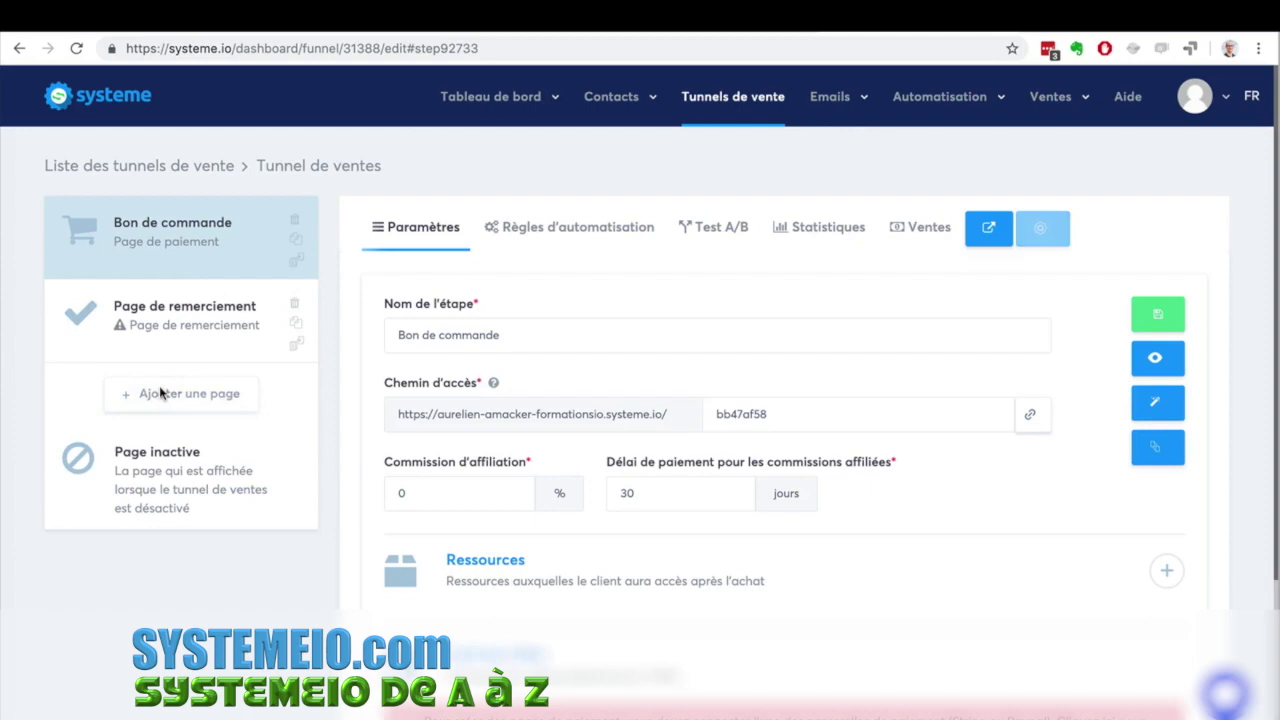
Add a page named "Page de vente" of type Page de vente and place it first in the funnel.
{"action": "left_click", "coordinate": [168, 392]}
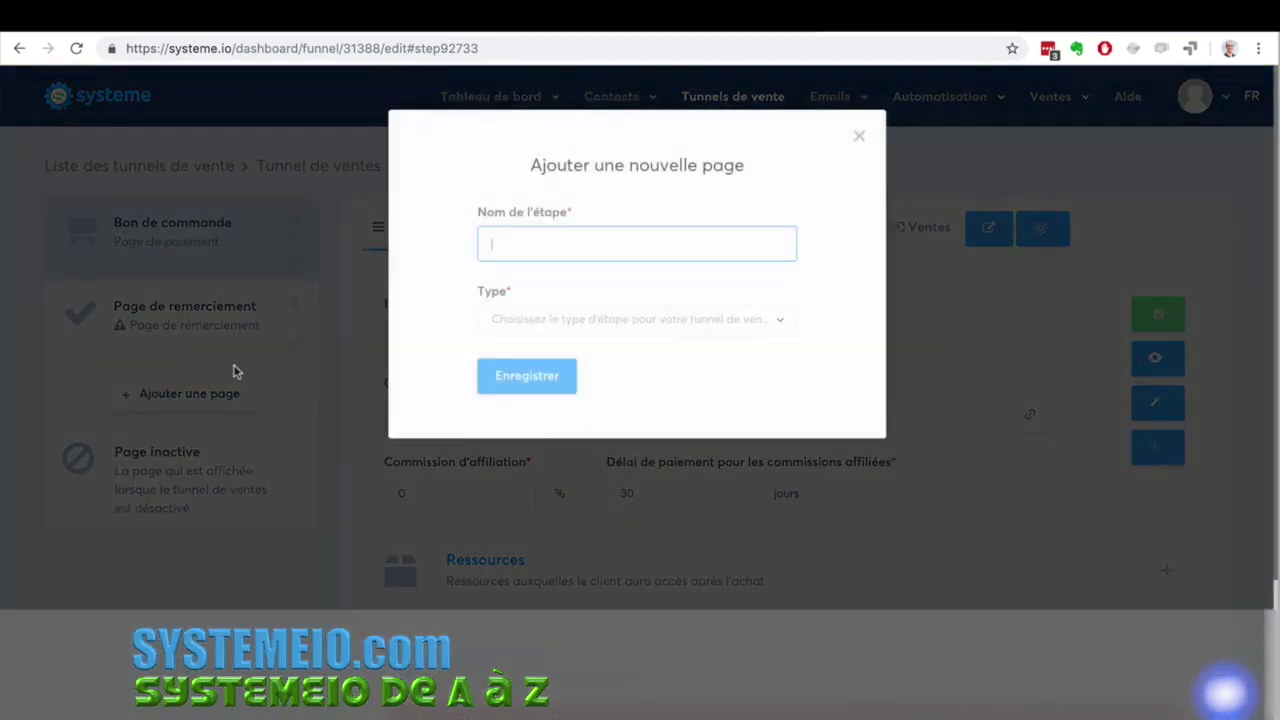
{"action": "type", "text": "Page de vent"}
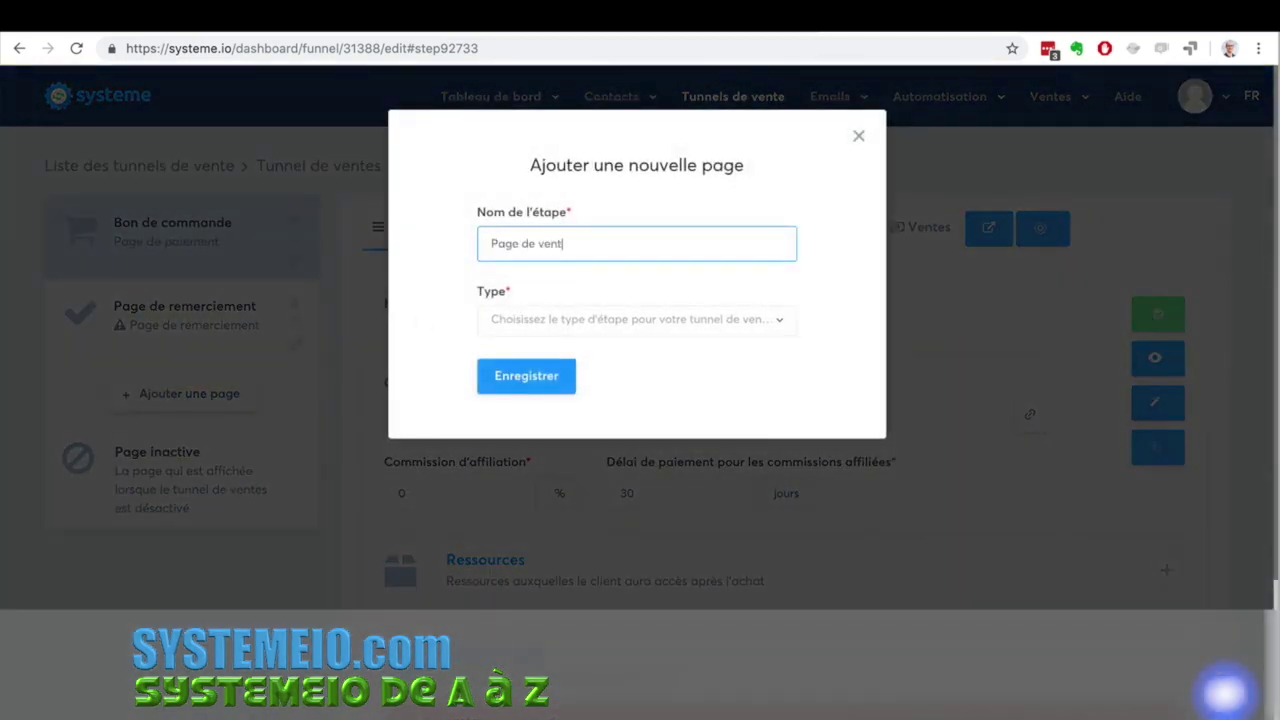
{"action": "type", "text": "e"}
{"action": "left_click", "coordinate": [600, 327]}
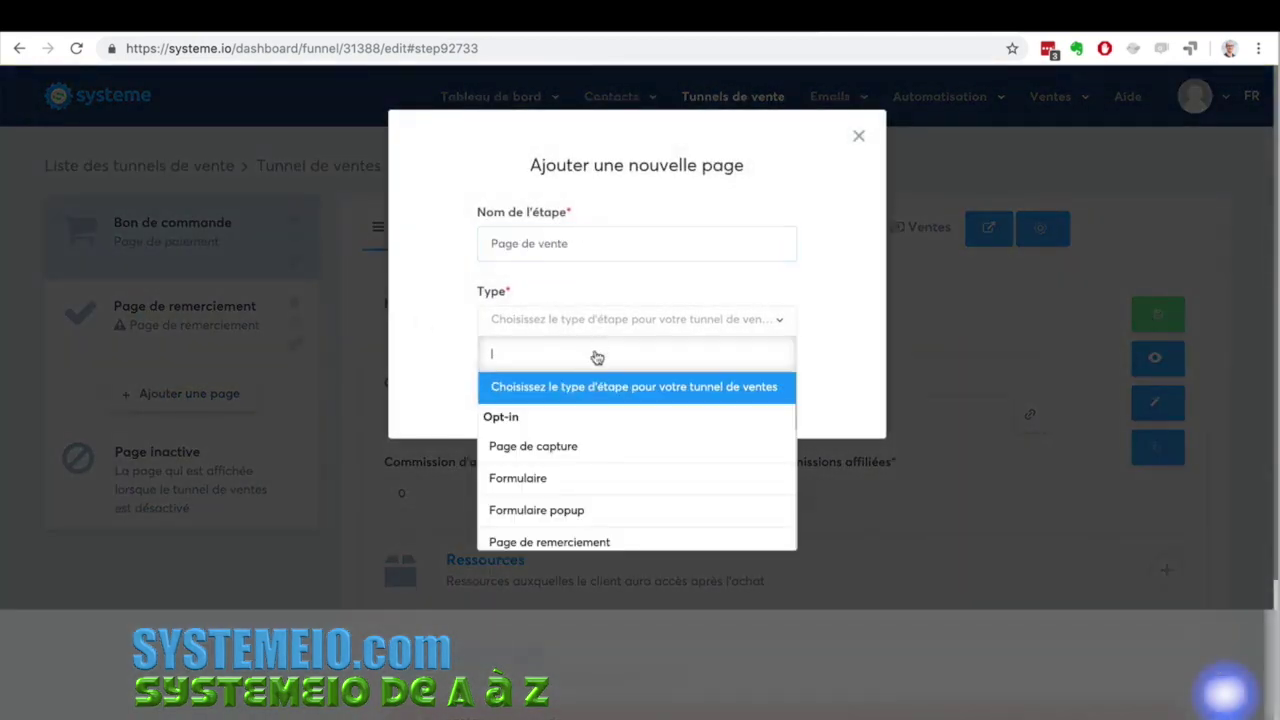
{"action": "scroll", "coordinate": [612, 475], "scroll_direction": "down", "scroll_amount": 3}
{"action": "left_click", "coordinate": [614, 449]}
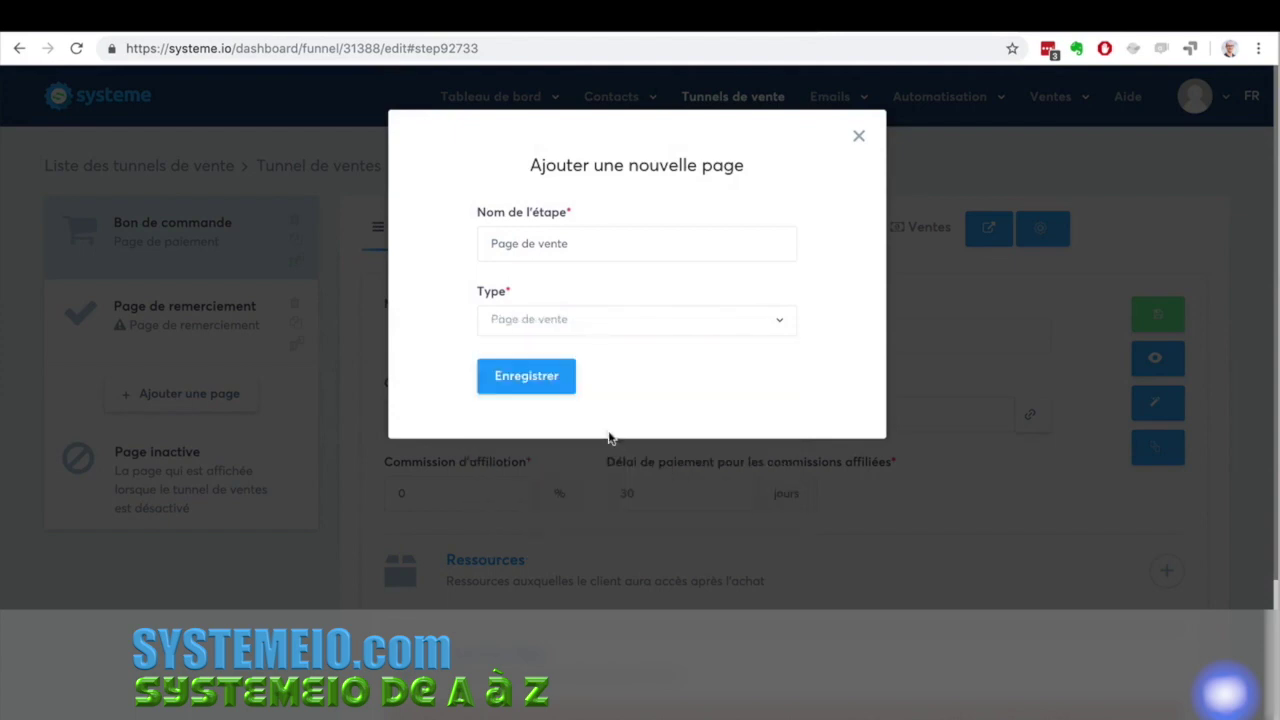
{"action": "left_click", "coordinate": [528, 377]}
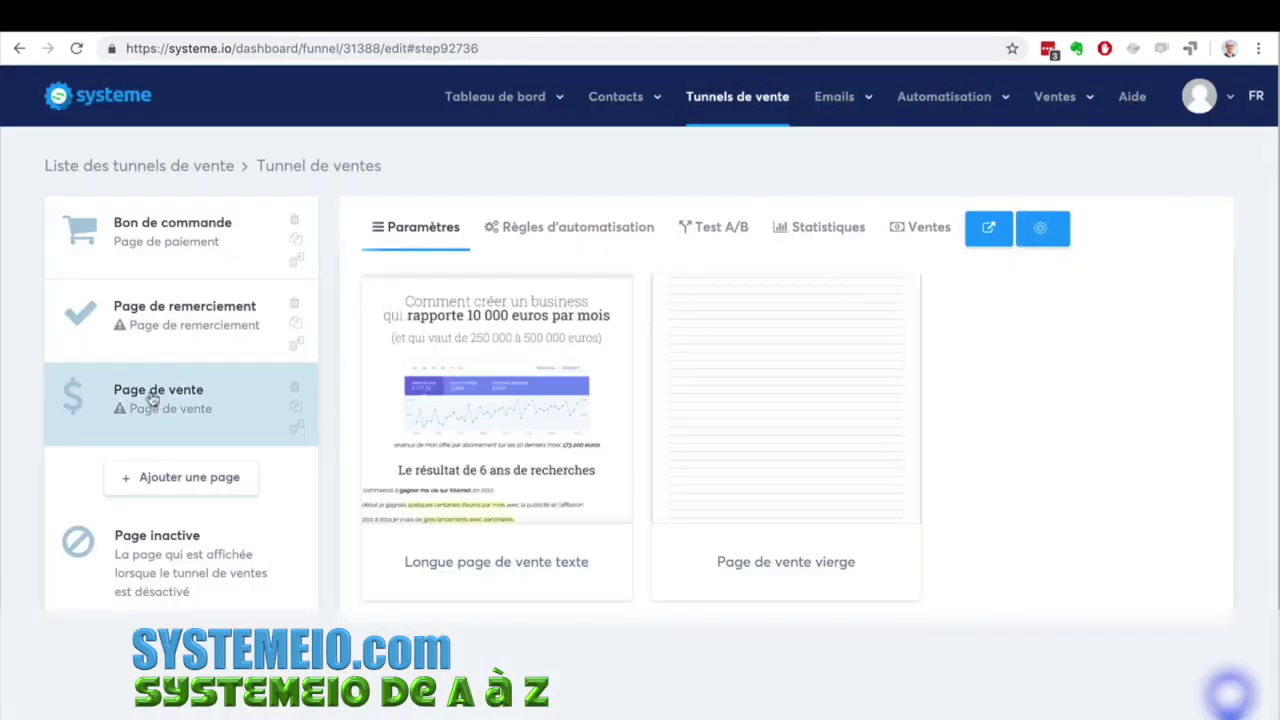
{"action": "left_click_drag", "start_coordinate": [152, 398], "coordinate": [144, 218]}
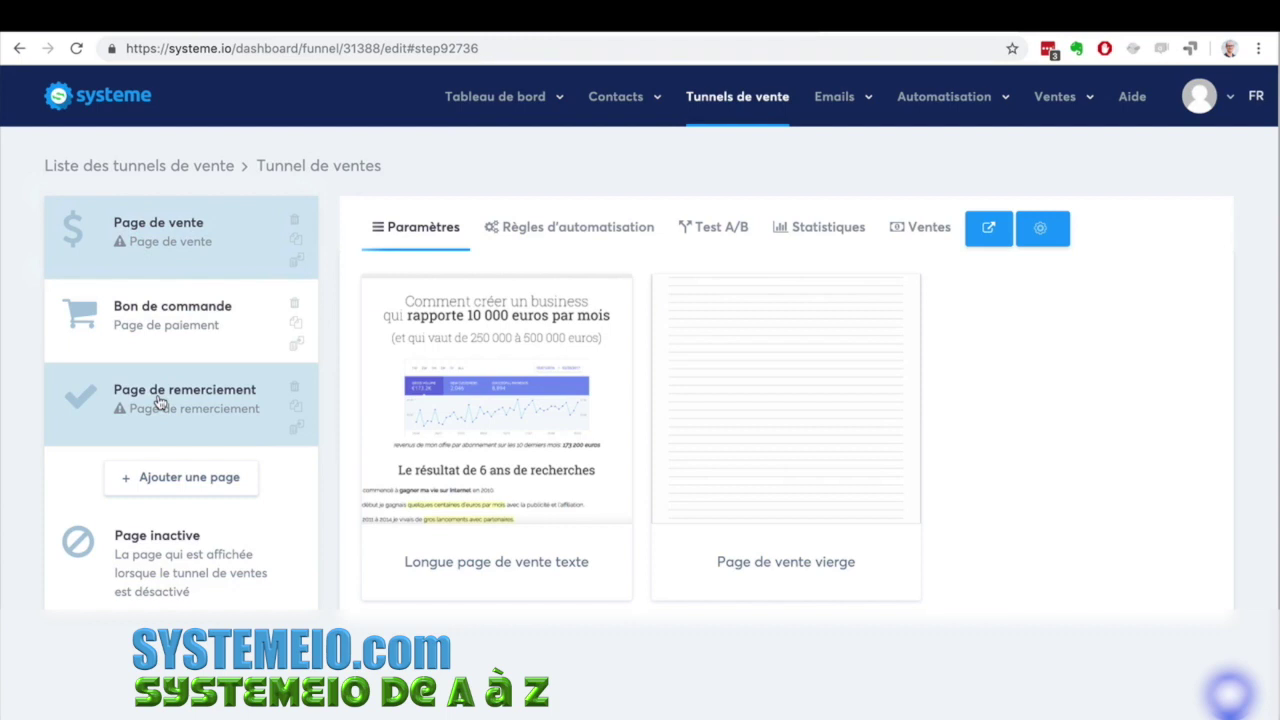
Add a page named "Upsell 1" of type Upsell and place it between Bon de commande and Page de remerciement.
{"action": "left_click", "coordinate": [140, 335]}
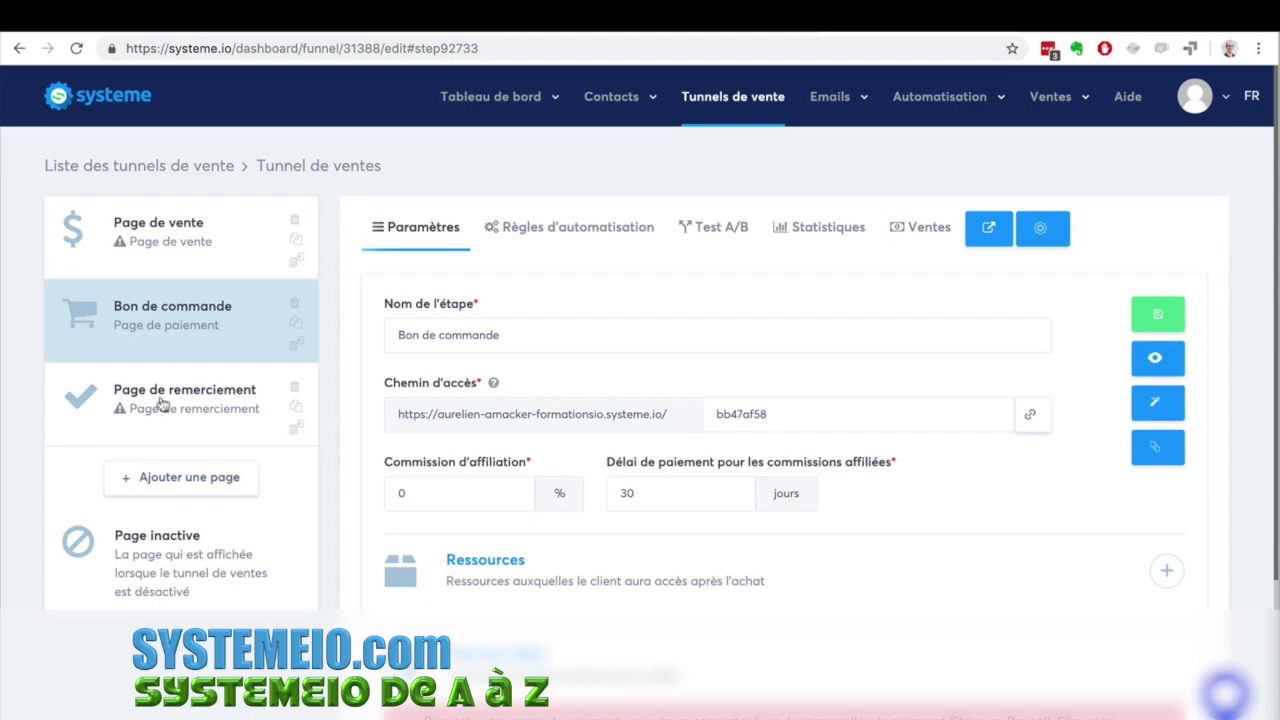
{"action": "left_click", "coordinate": [185, 480]}
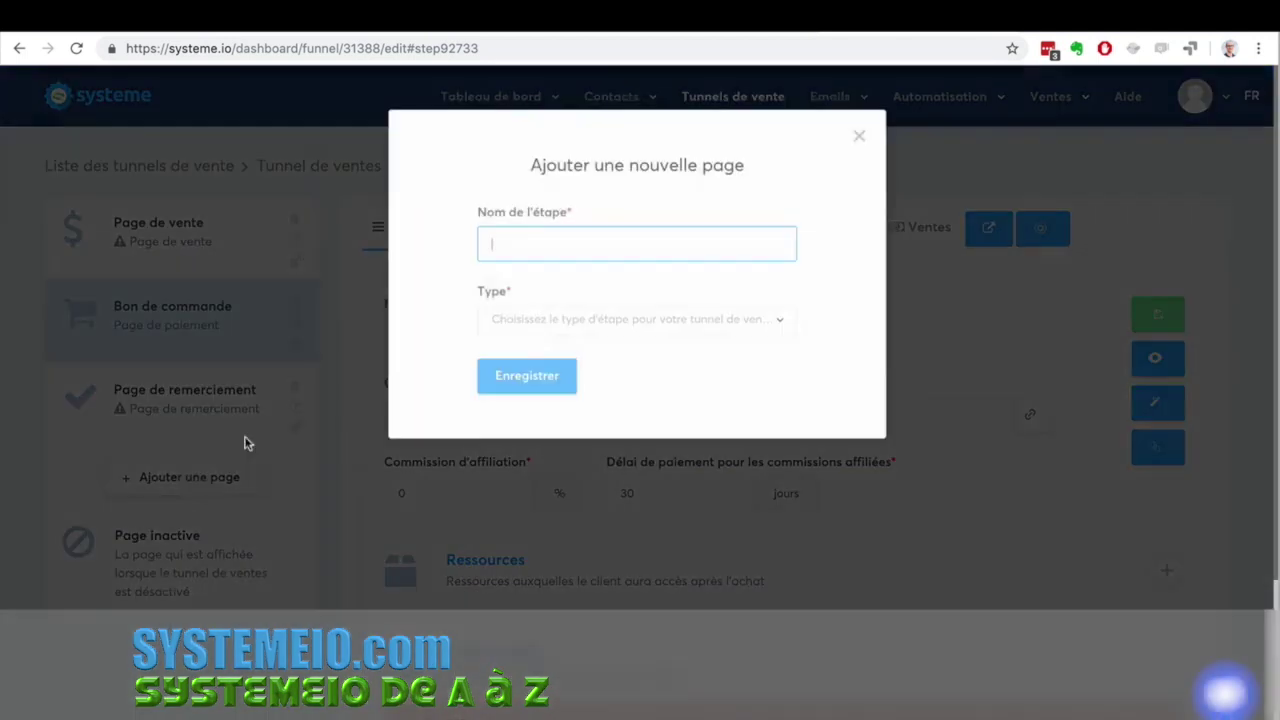
{"action": "type", "text": "Upsell 1"}
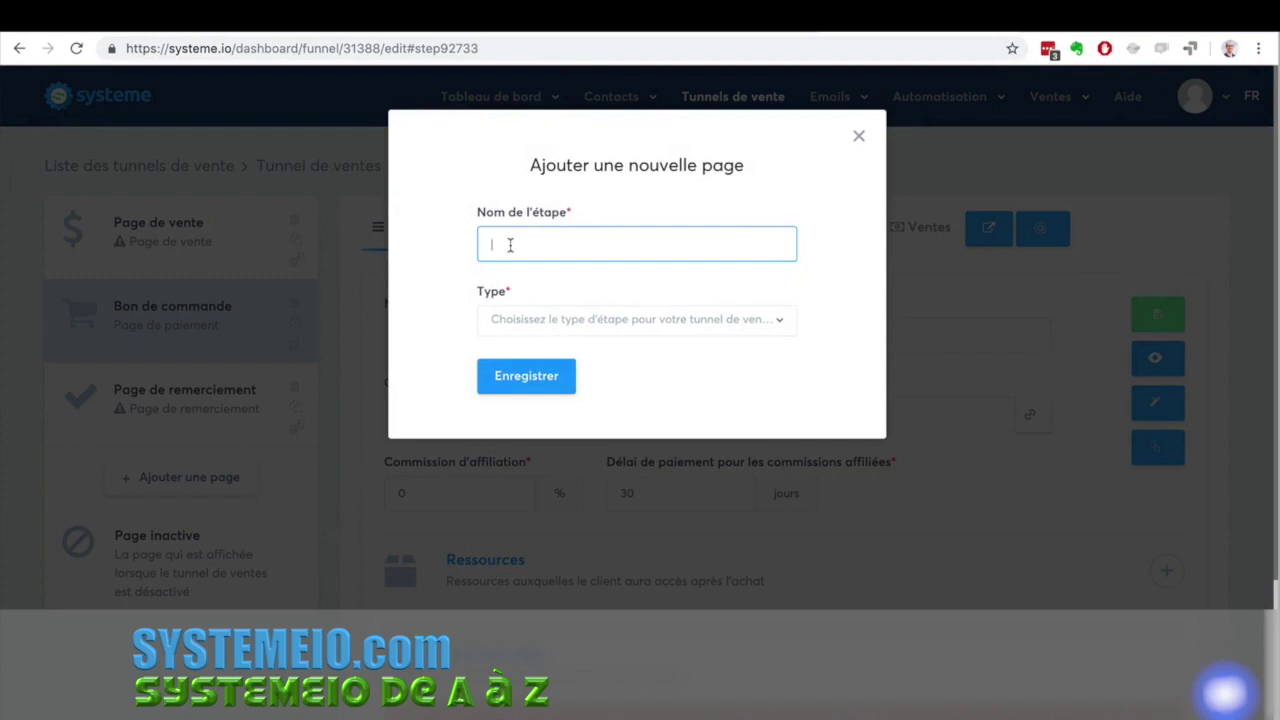
{"action": "left_click", "coordinate": [606, 319]}
{"action": "scroll", "coordinate": [632, 459], "scroll_direction": "down", "scroll_amount": 5}
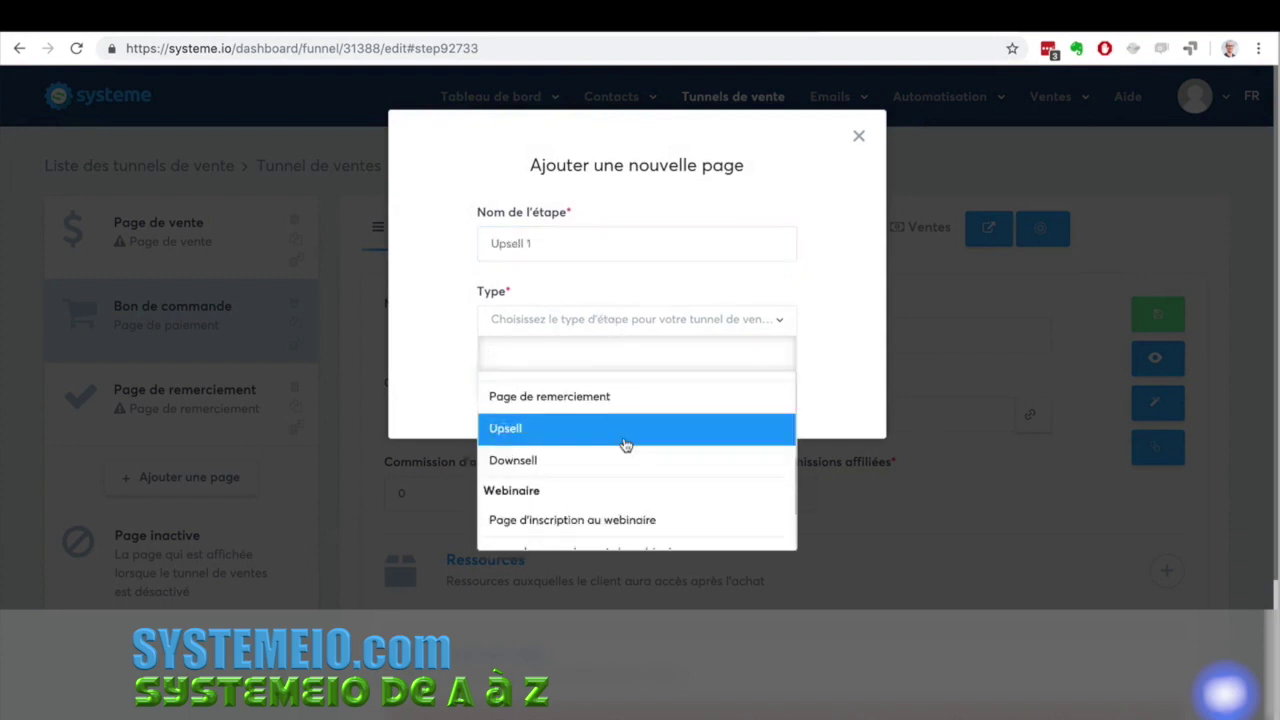
{"action": "left_click", "coordinate": [622, 440]}
{"action": "left_click", "coordinate": [526, 375]}
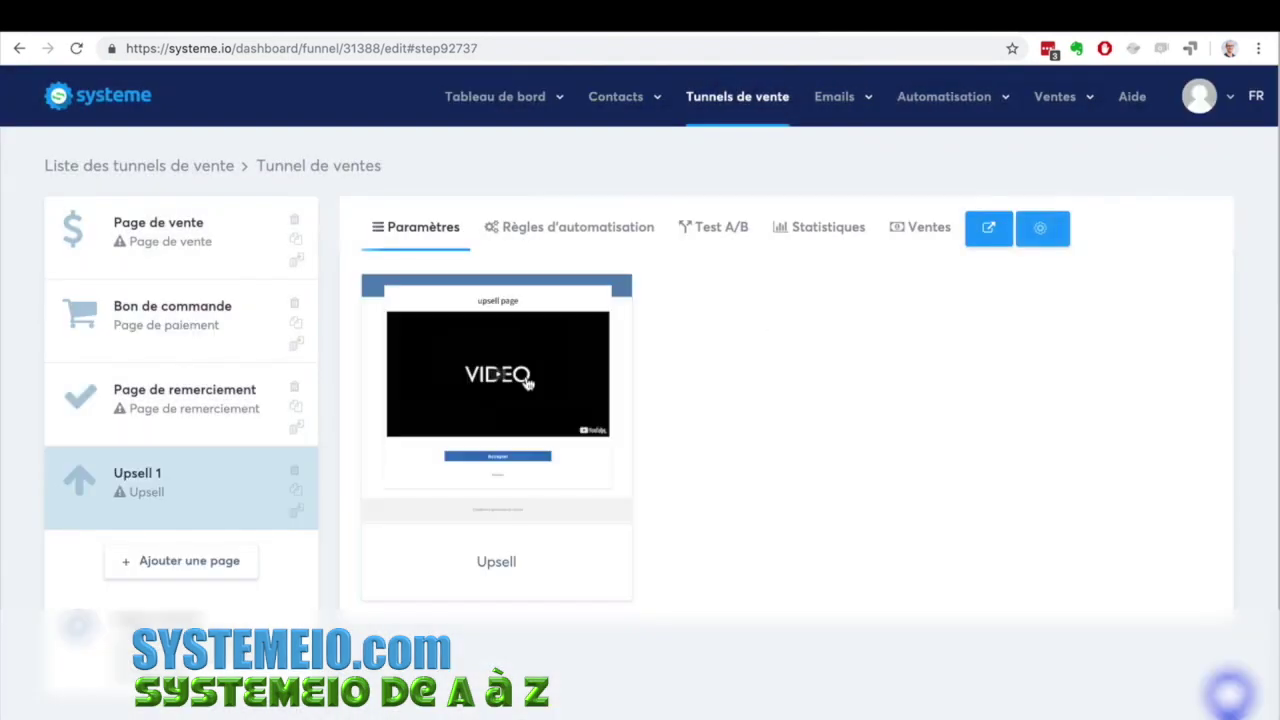
{"action": "left_click_drag", "start_coordinate": [156, 472], "coordinate": [157, 382]}
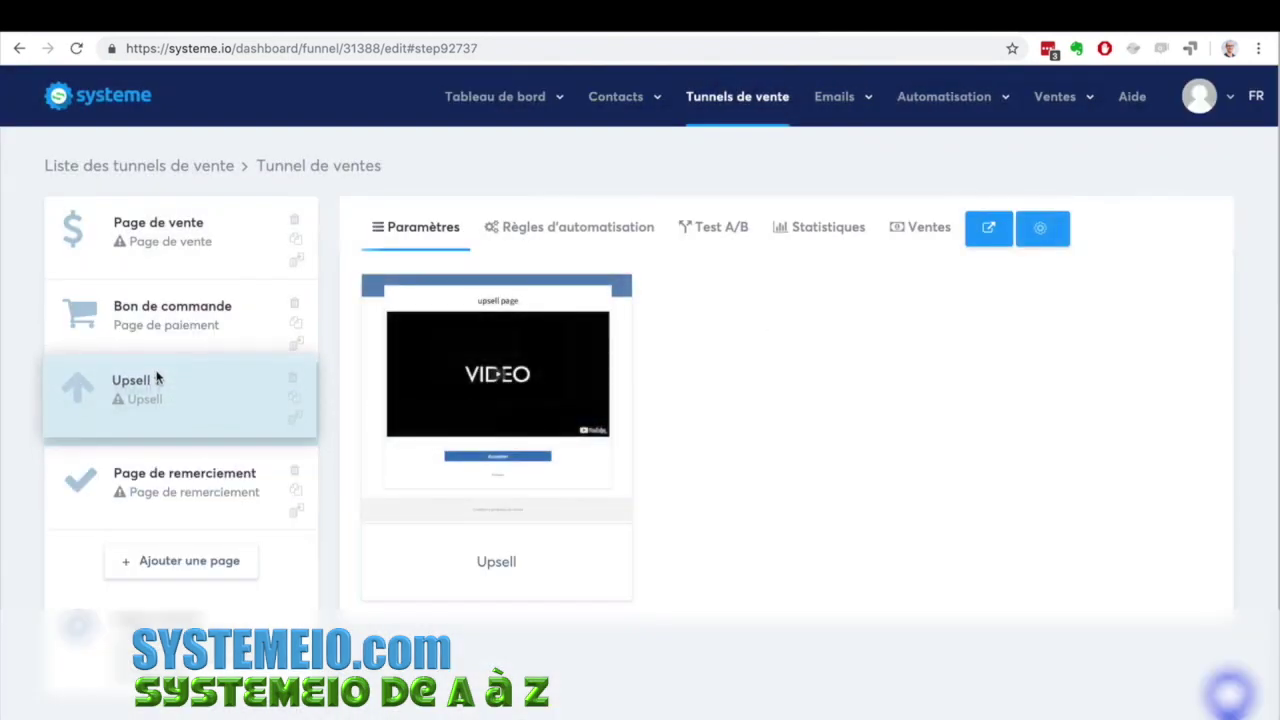
Apply the Upsell template to the Upsell 1 page.
{"action": "left_click", "coordinate": [140, 316]}
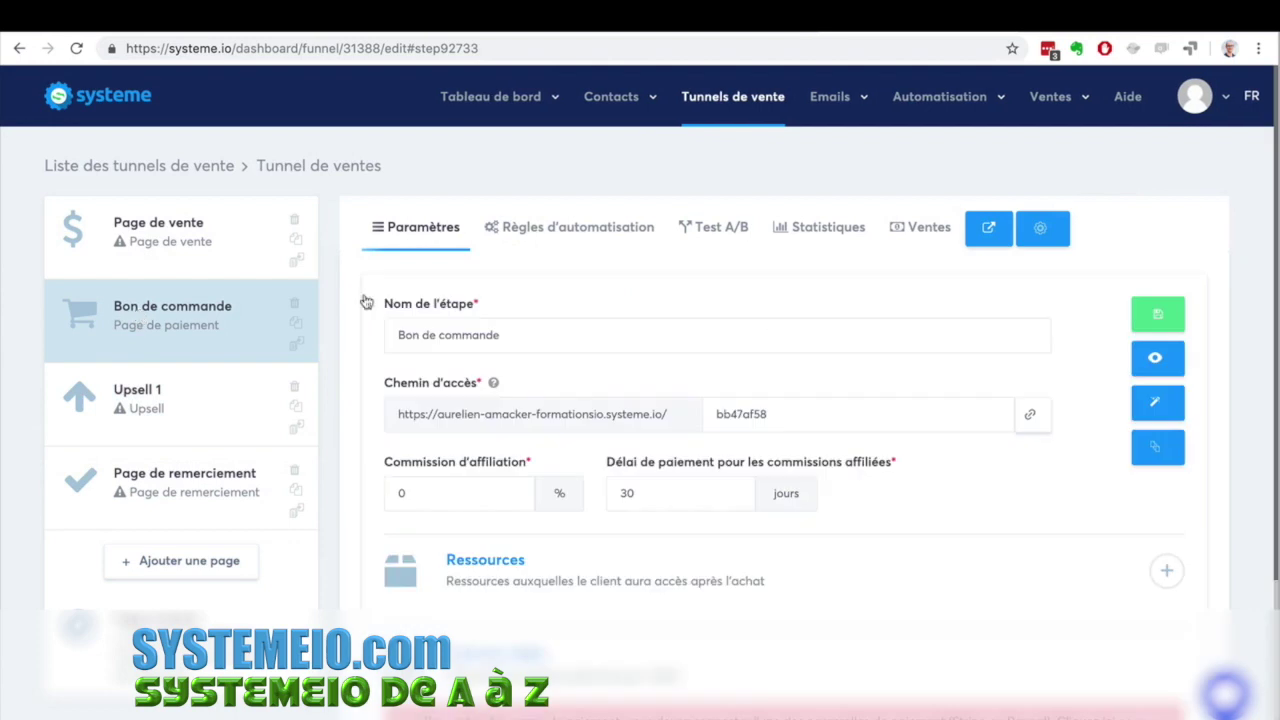
{"action": "left_click", "coordinate": [209, 416]}
{"action": "mouse_move", "coordinate": [412, 410]}
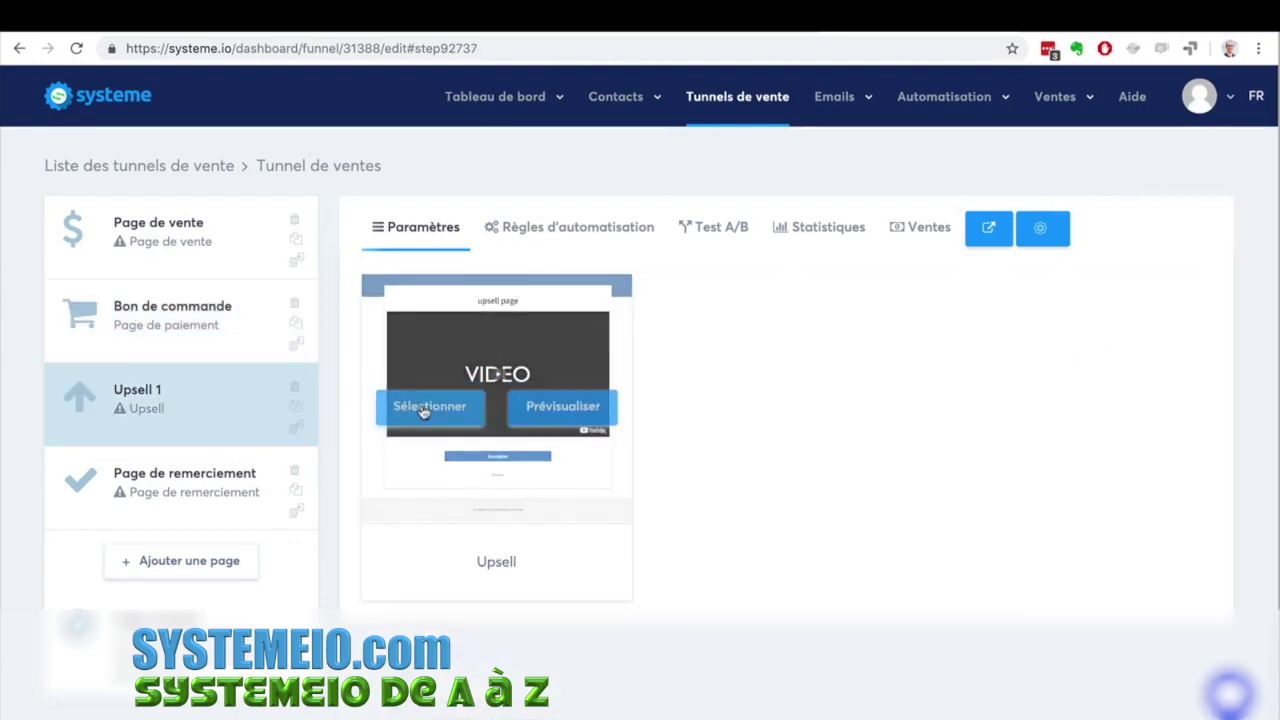
{"action": "left_click", "coordinate": [431, 409]}
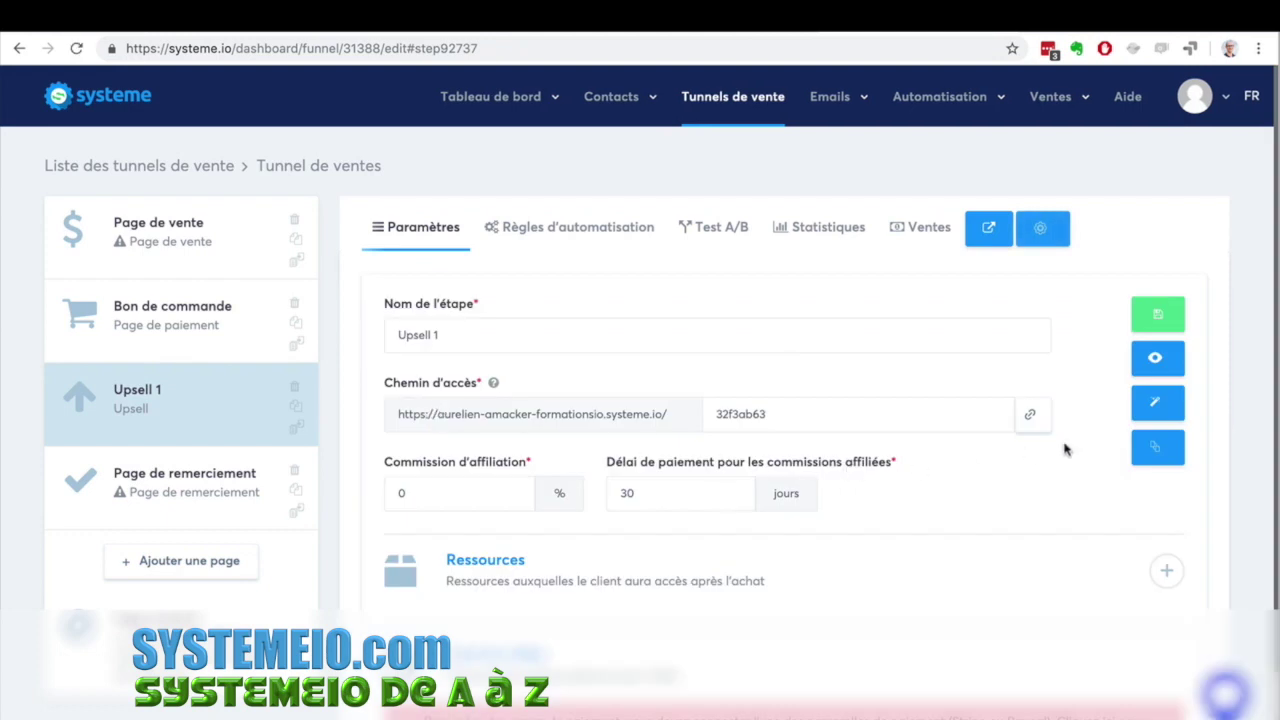
In the Upsell 1 page's editor, move the Accepter button into the left column below the video and the Refuser button into the right column.
{"action": "left_click", "coordinate": [1161, 405]}
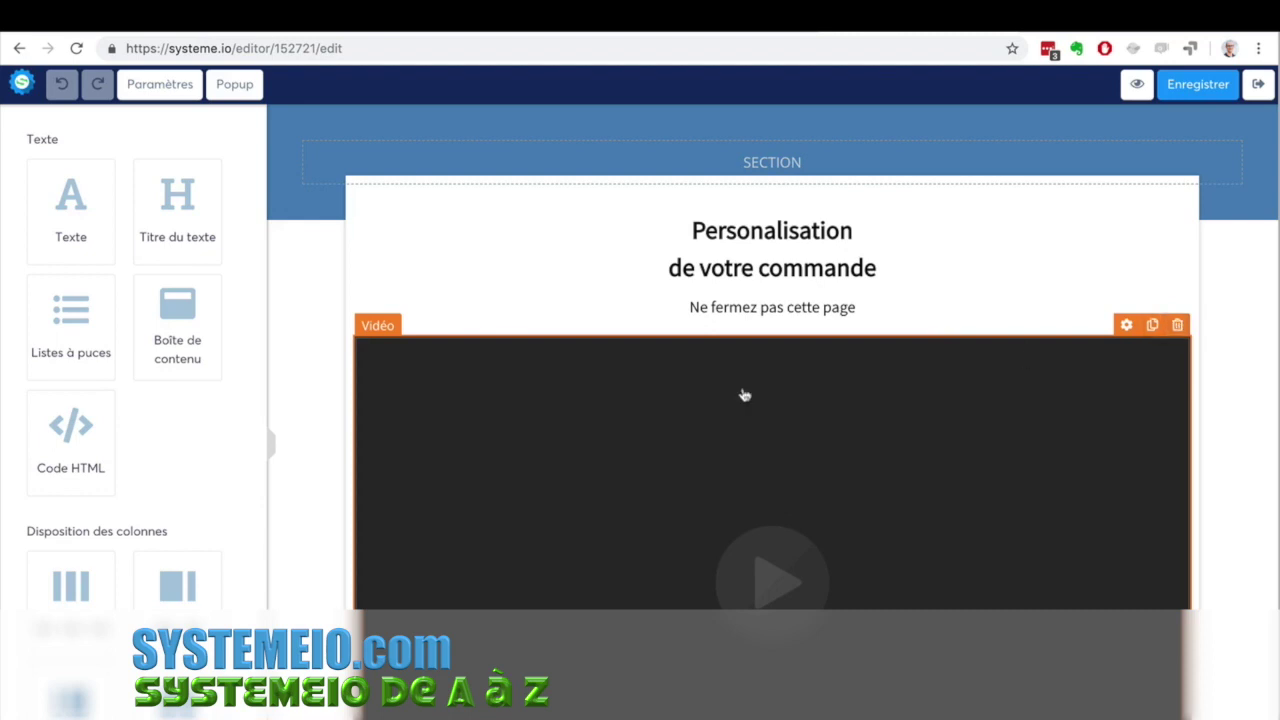
{"action": "scroll", "coordinate": [330, 380], "scroll_direction": "down", "scroll_amount": 3}
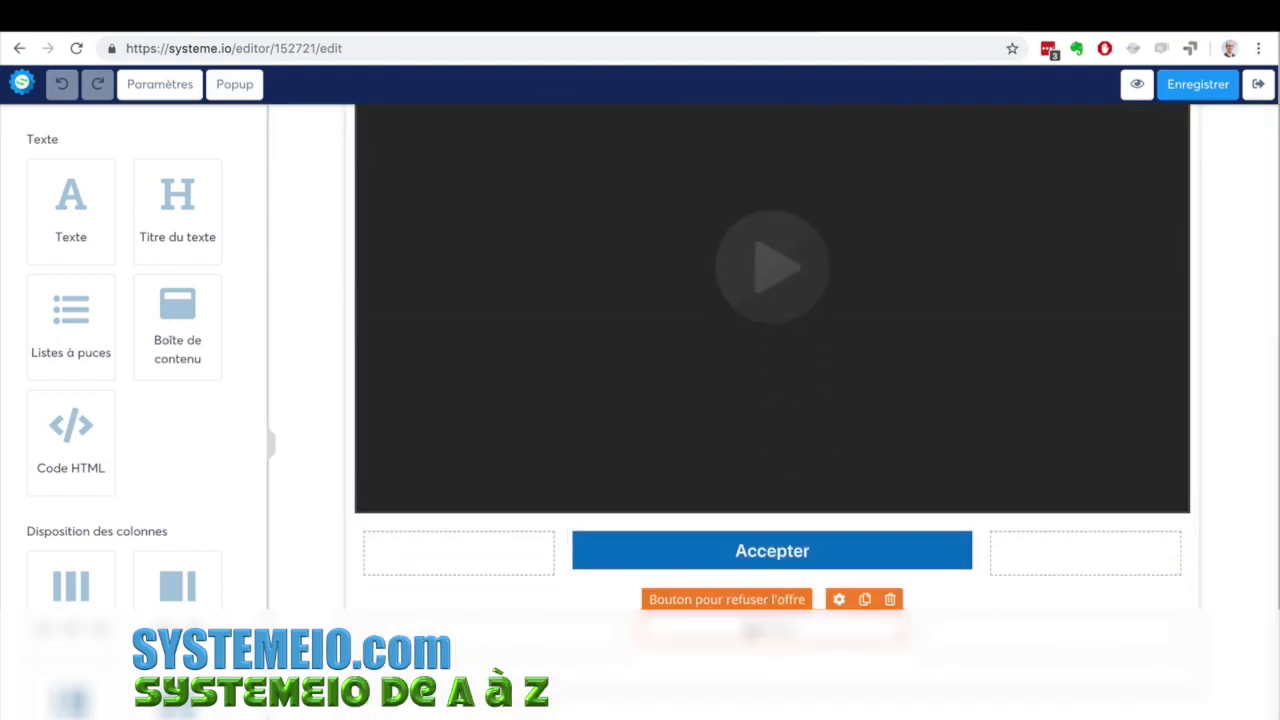
{"action": "left_click_drag", "start_coordinate": [707, 564], "coordinate": [449, 552]}
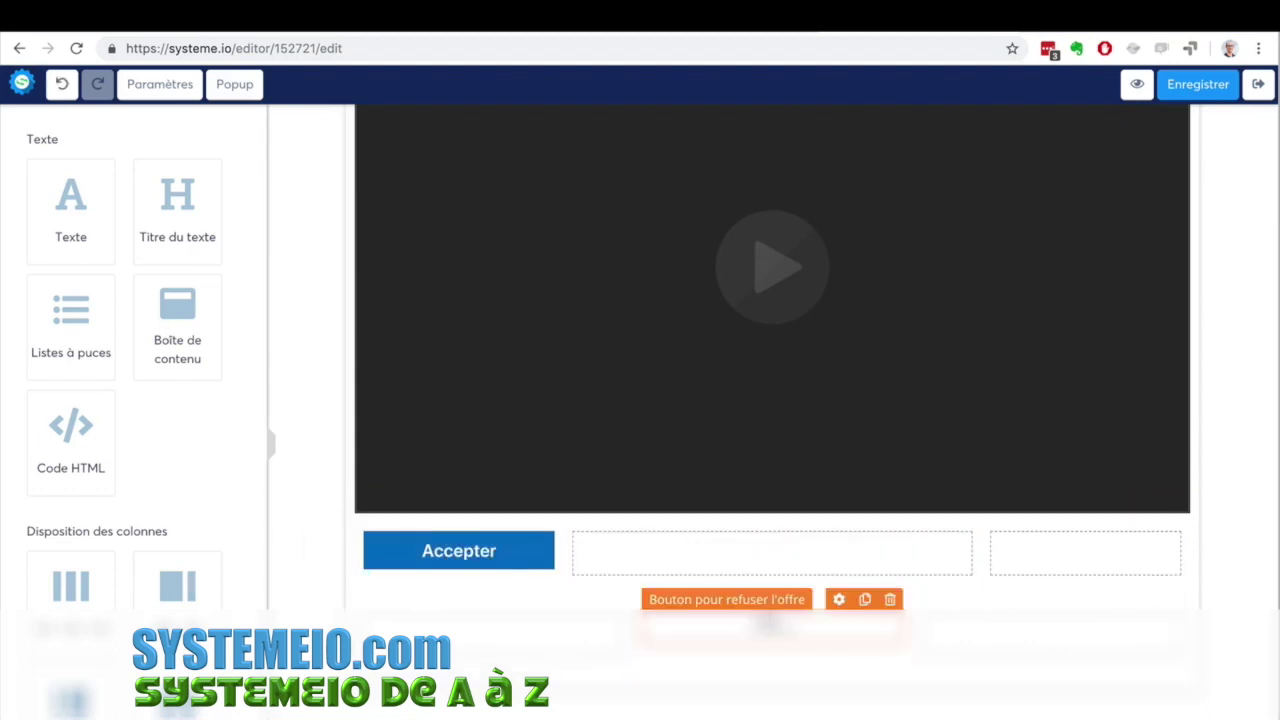
{"action": "left_click_drag", "start_coordinate": [772, 618], "coordinate": [1015, 557]}
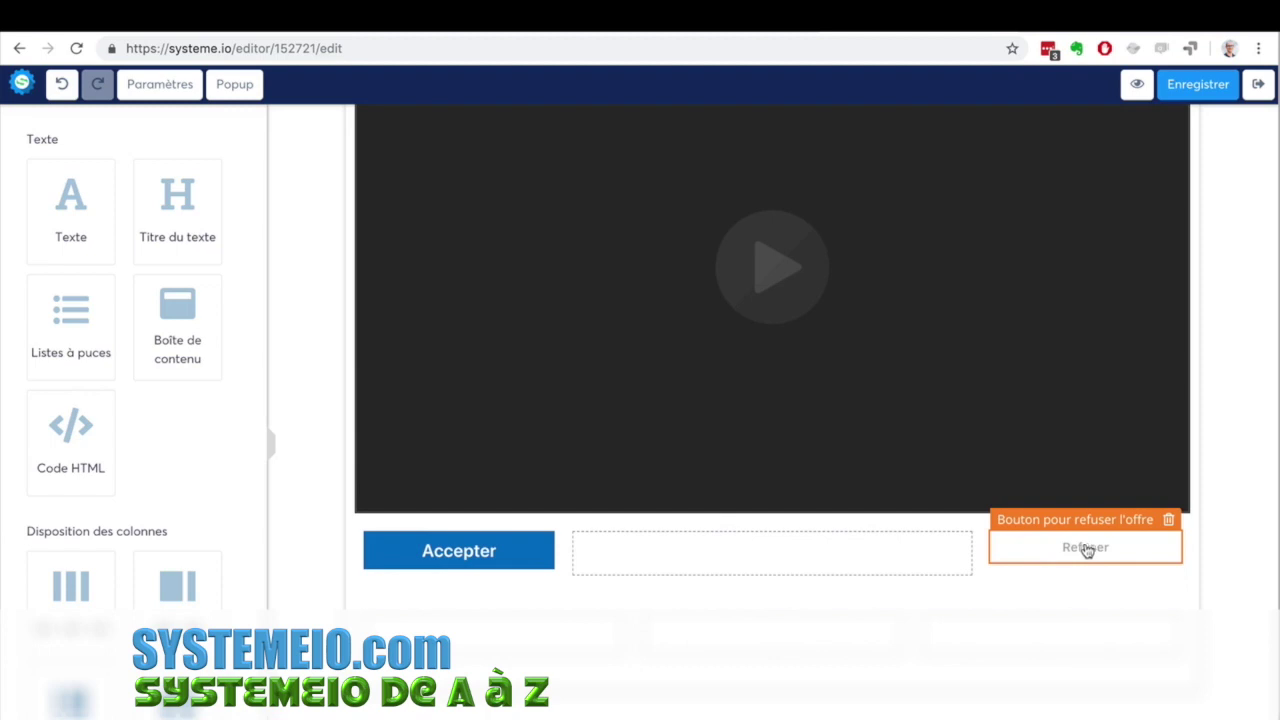
{"action": "scroll", "coordinate": [139, 547], "scroll_direction": "down", "scroll_amount": 2}
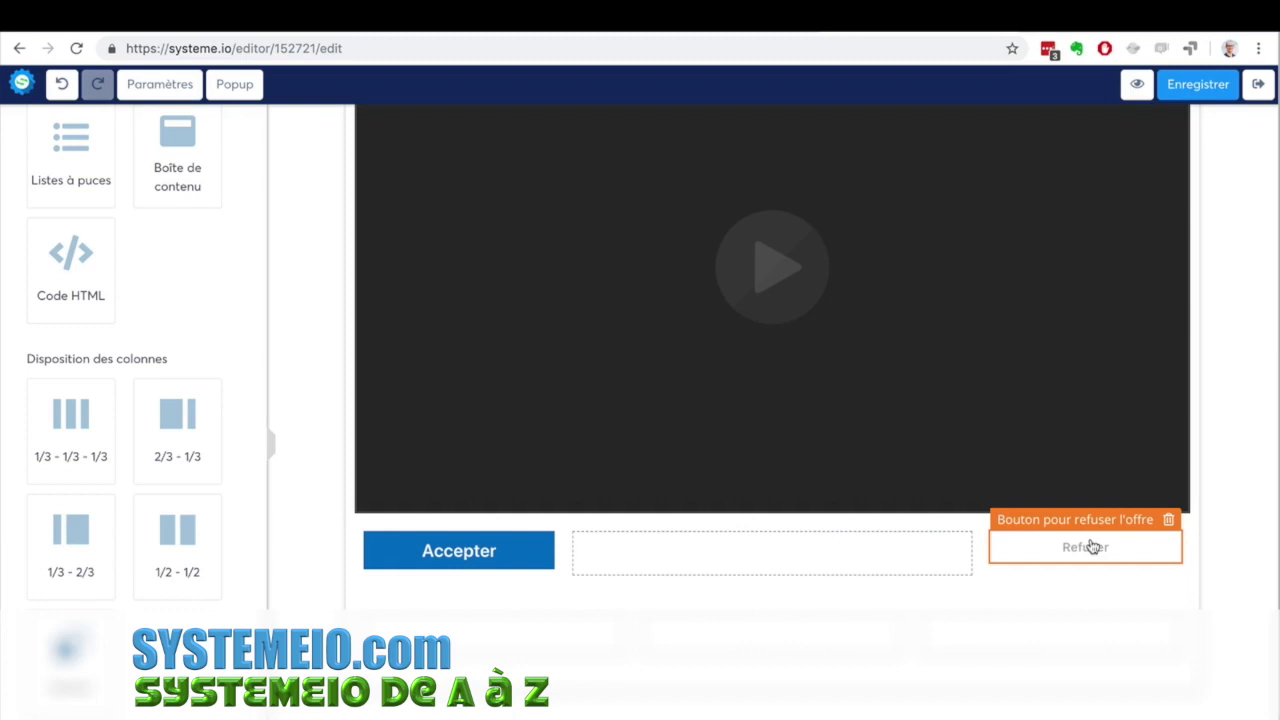
Save the Upsell 1 page layout and leave the page editor.
{"action": "left_click", "coordinate": [1181, 88]}
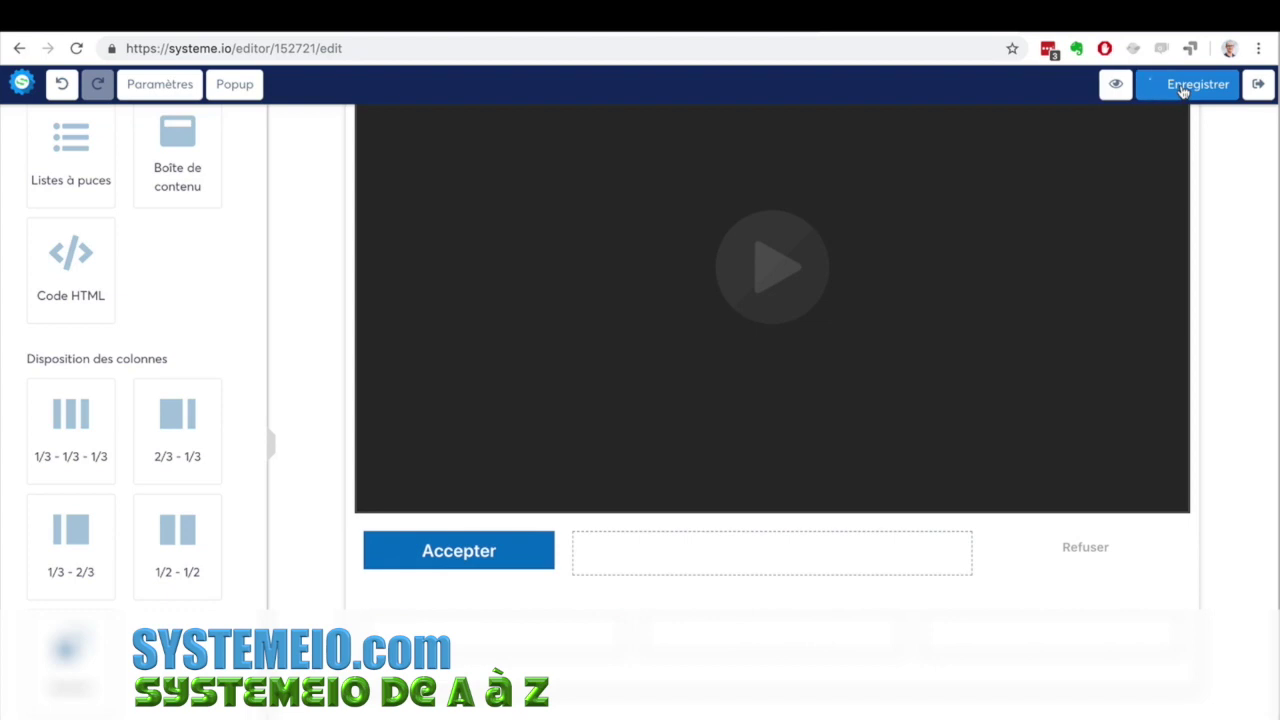
{"action": "left_click", "coordinate": [1253, 85]}
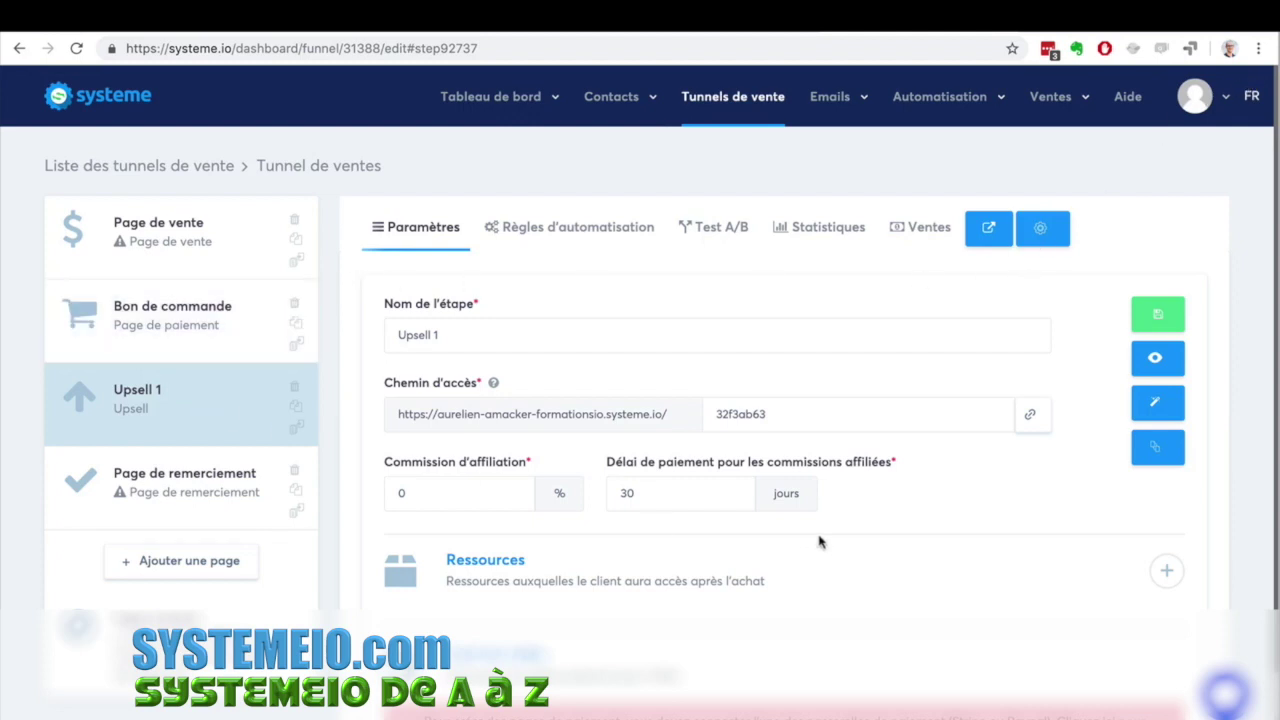
Add a resource of type Formation to the Bon de commande page and look at its list of courses.
{"action": "left_click", "coordinate": [176, 332]}
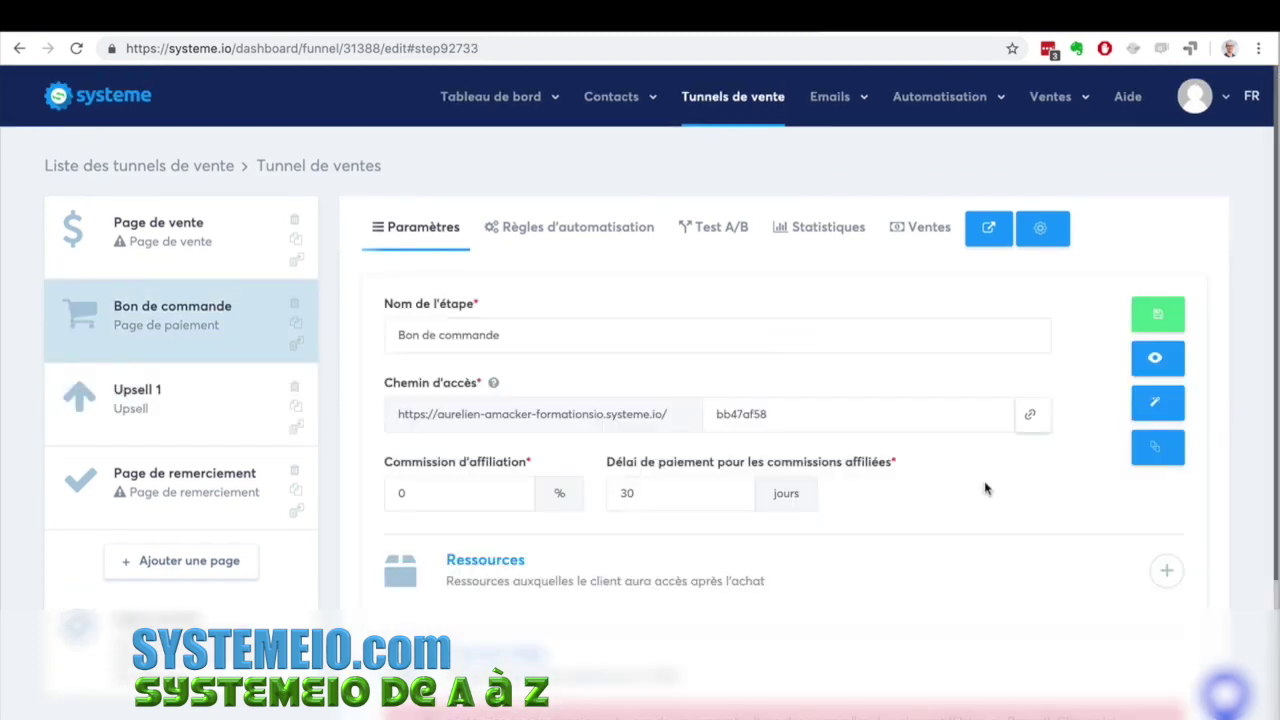
{"action": "scroll", "coordinate": [986, 486], "scroll_direction": "down", "scroll_amount": 3}
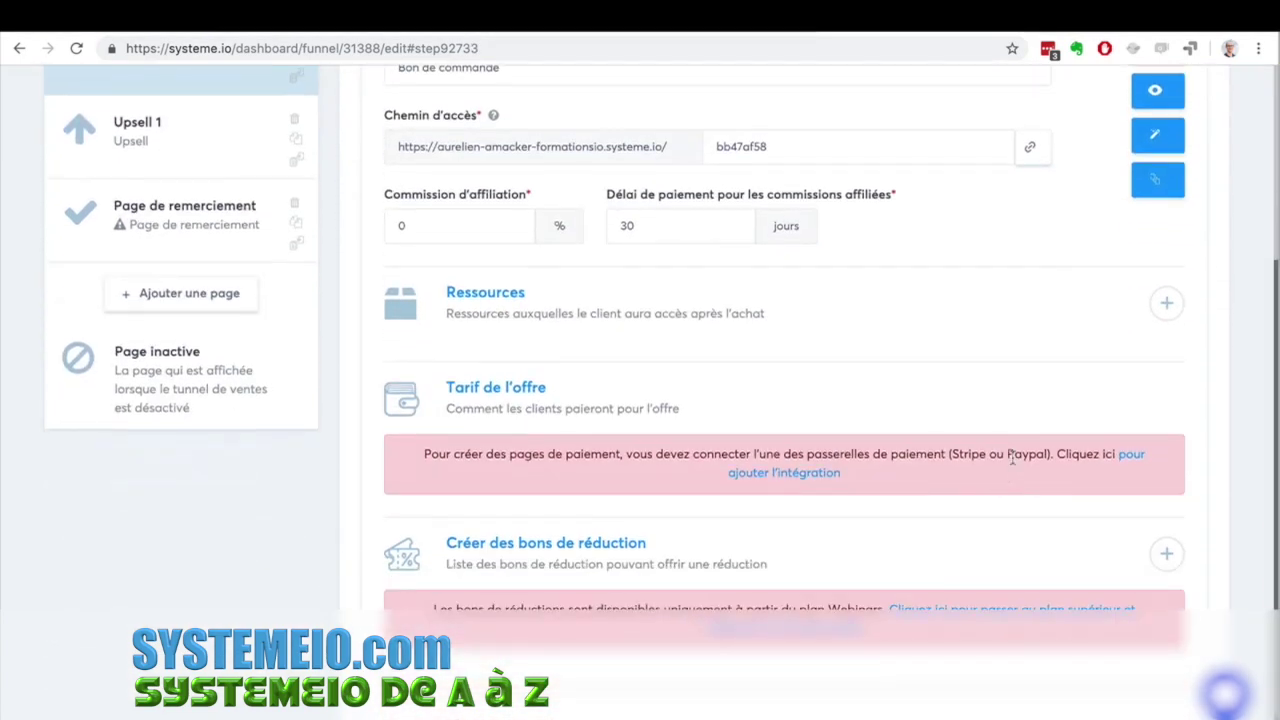
{"action": "left_click", "coordinate": [1166, 305]}
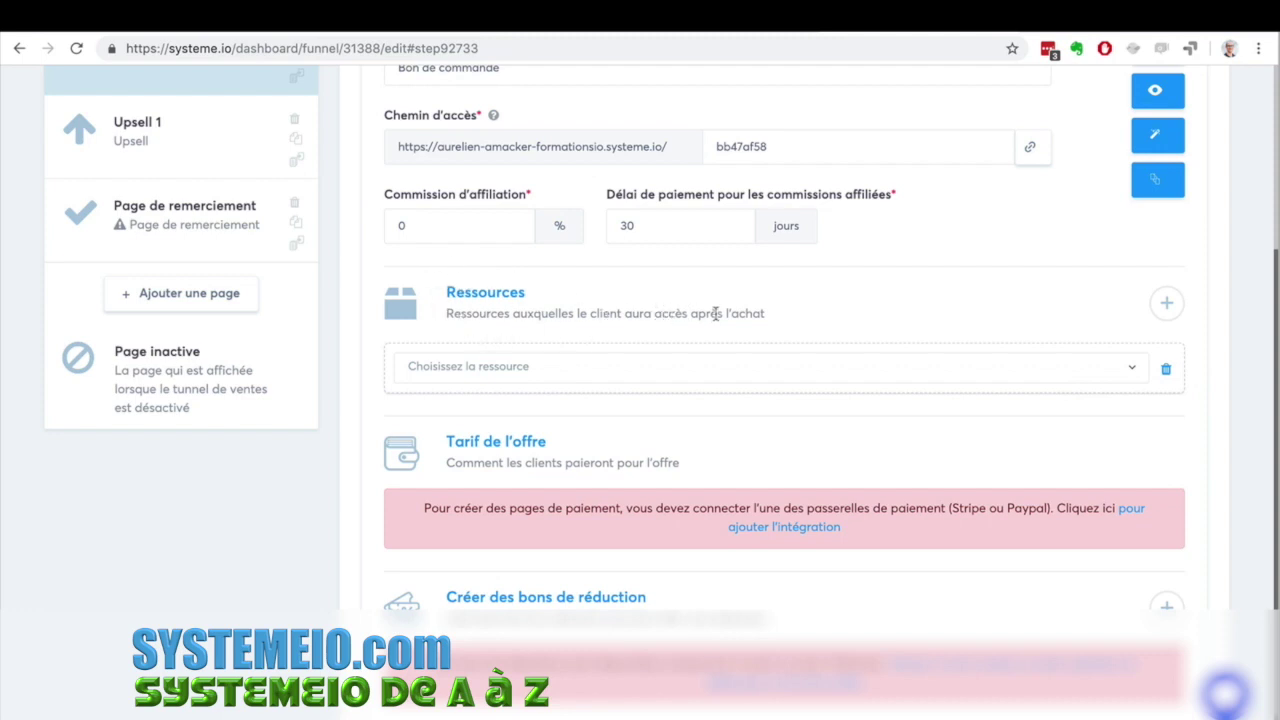
{"action": "left_click", "coordinate": [767, 372]}
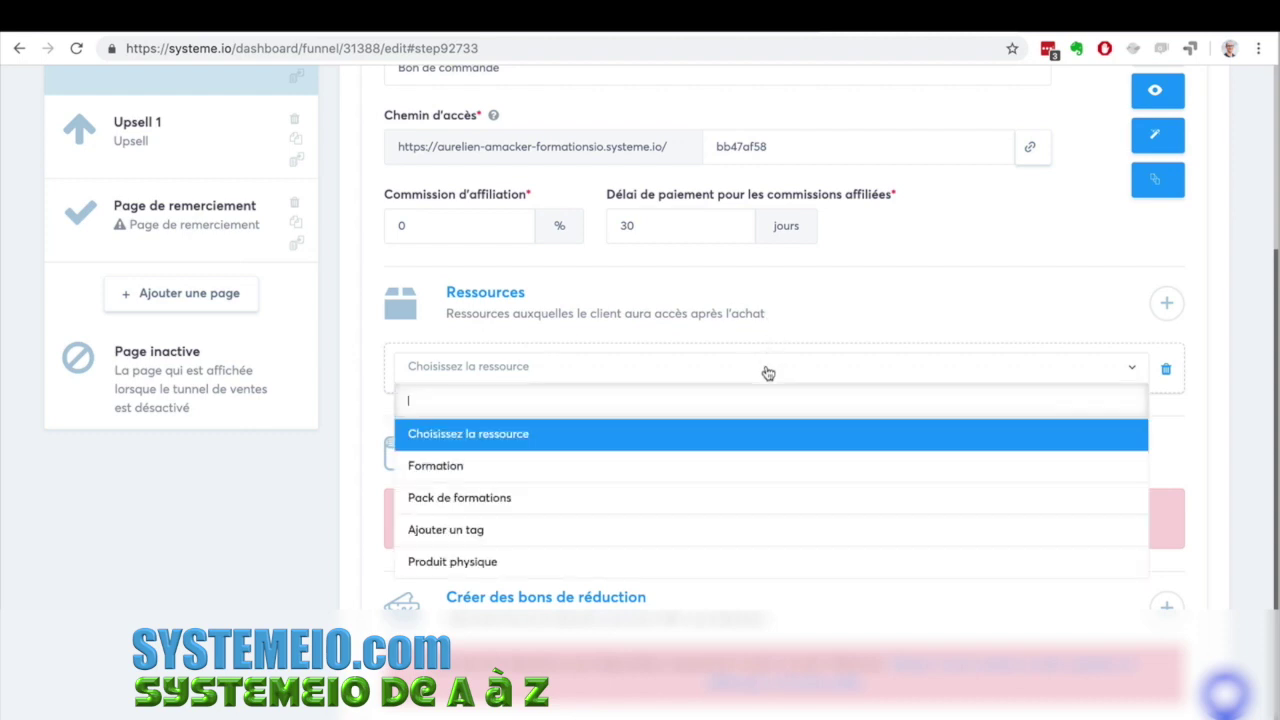
{"action": "scroll", "coordinate": [753, 500], "scroll_direction": "down", "scroll_amount": 1}
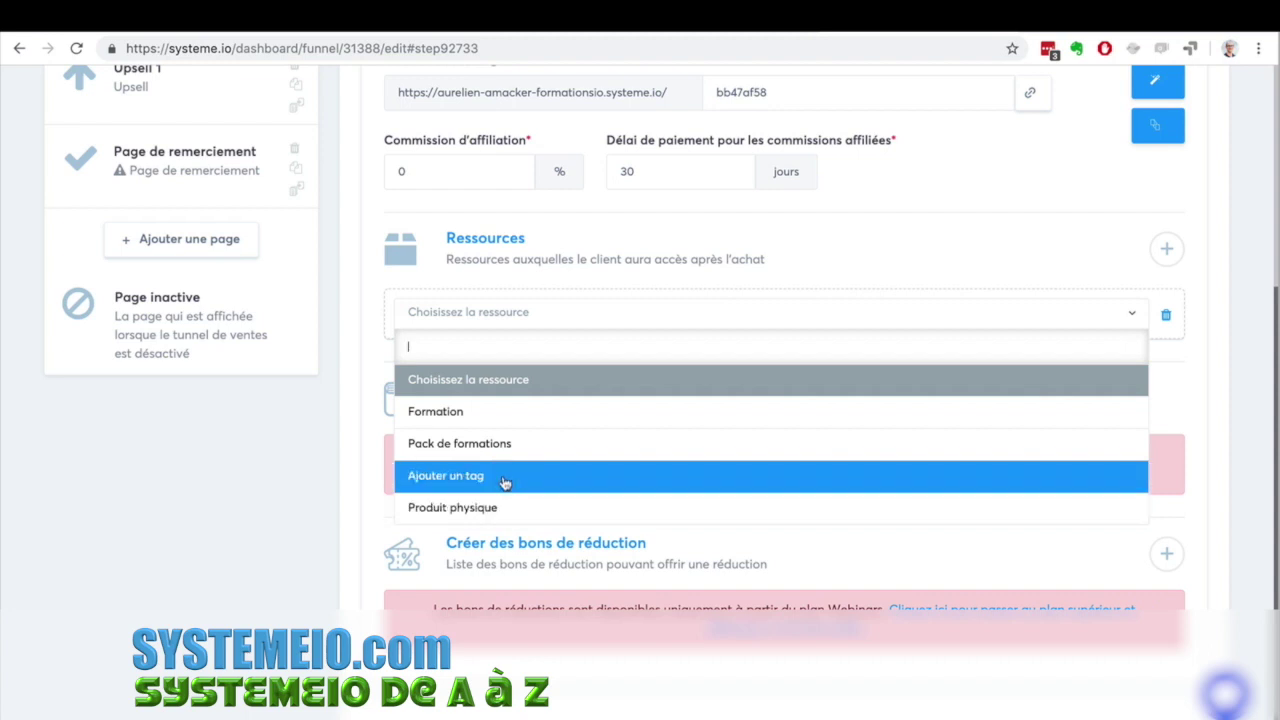
{"action": "left_click", "coordinate": [490, 413]}
{"action": "left_click", "coordinate": [510, 367]}
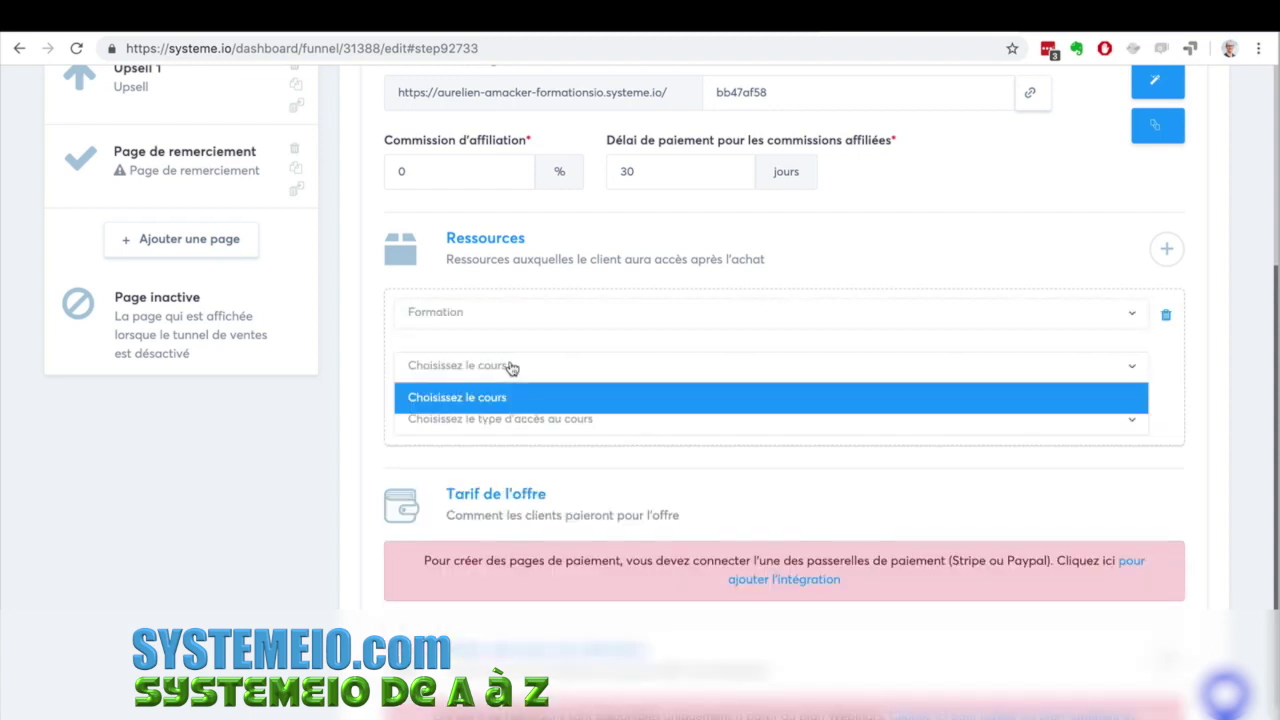
{"action": "left_click", "coordinate": [510, 367]}
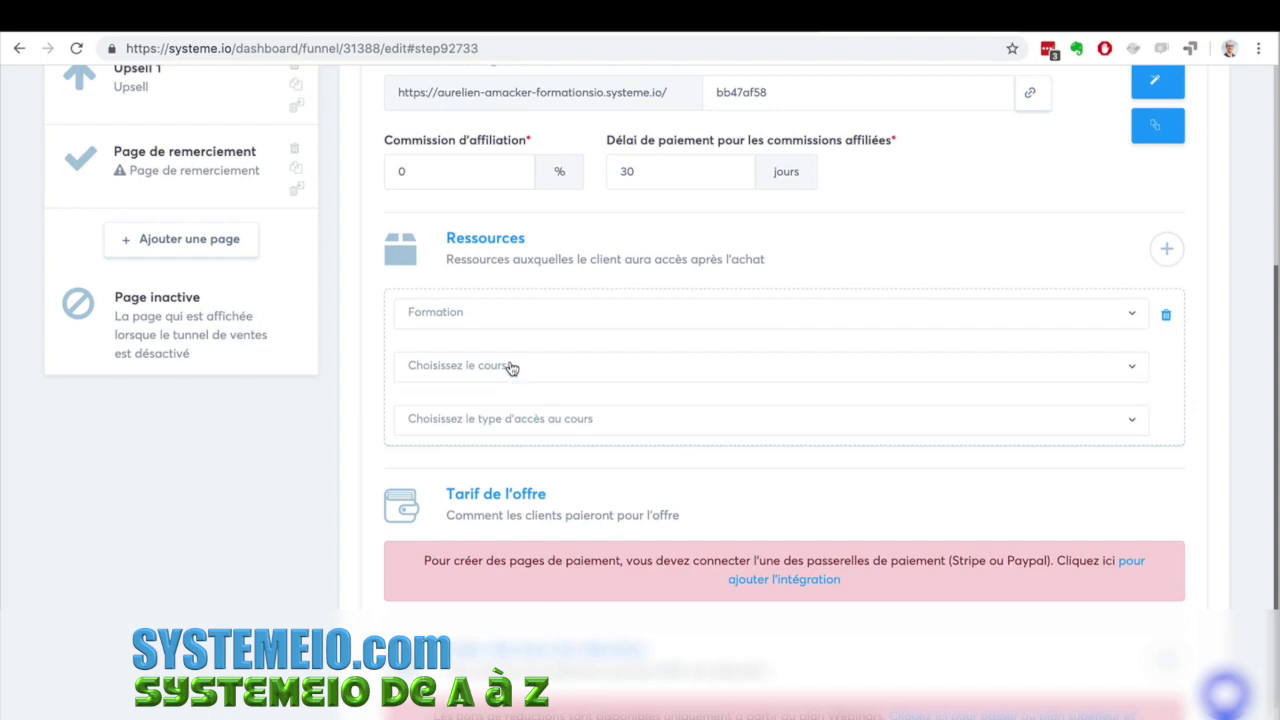
{"action": "left_click", "coordinate": [510, 367]}
{"action": "left_click", "coordinate": [510, 367]}
Change the Bon de commande resource type to Ajouter un tag.
{"action": "left_click", "coordinate": [969, 317]}
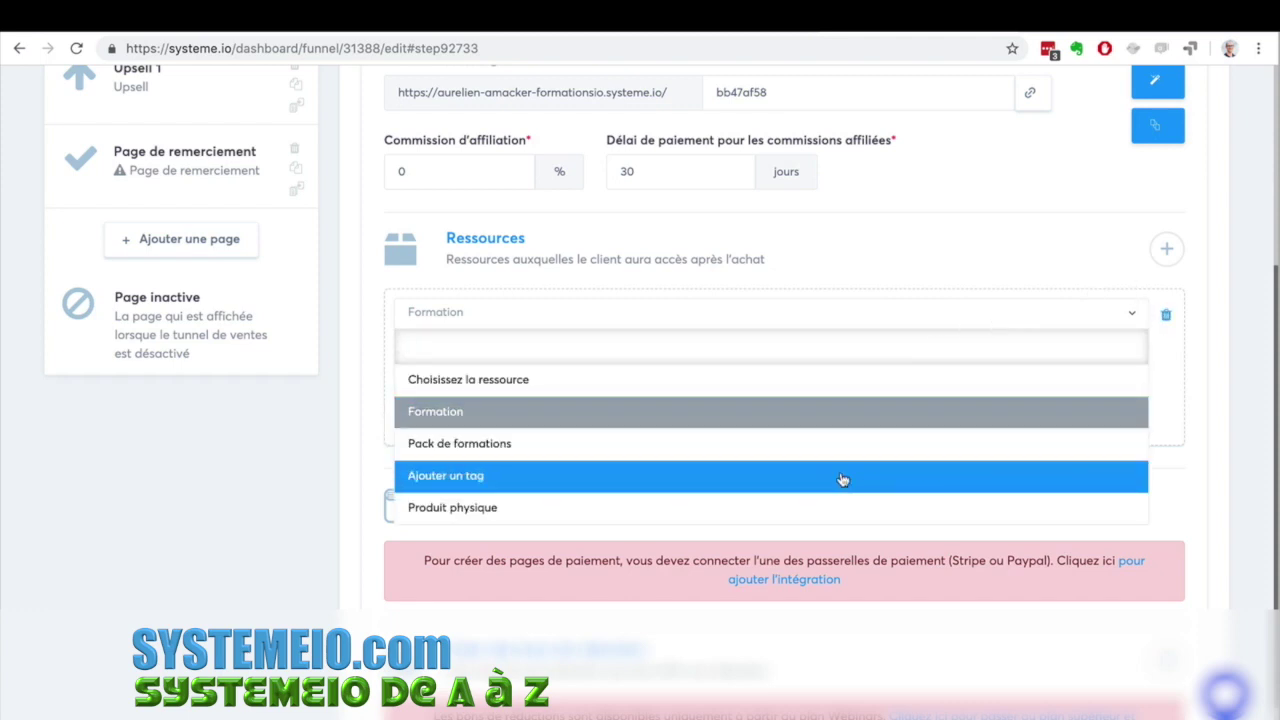
{"action": "left_click", "coordinate": [843, 477]}
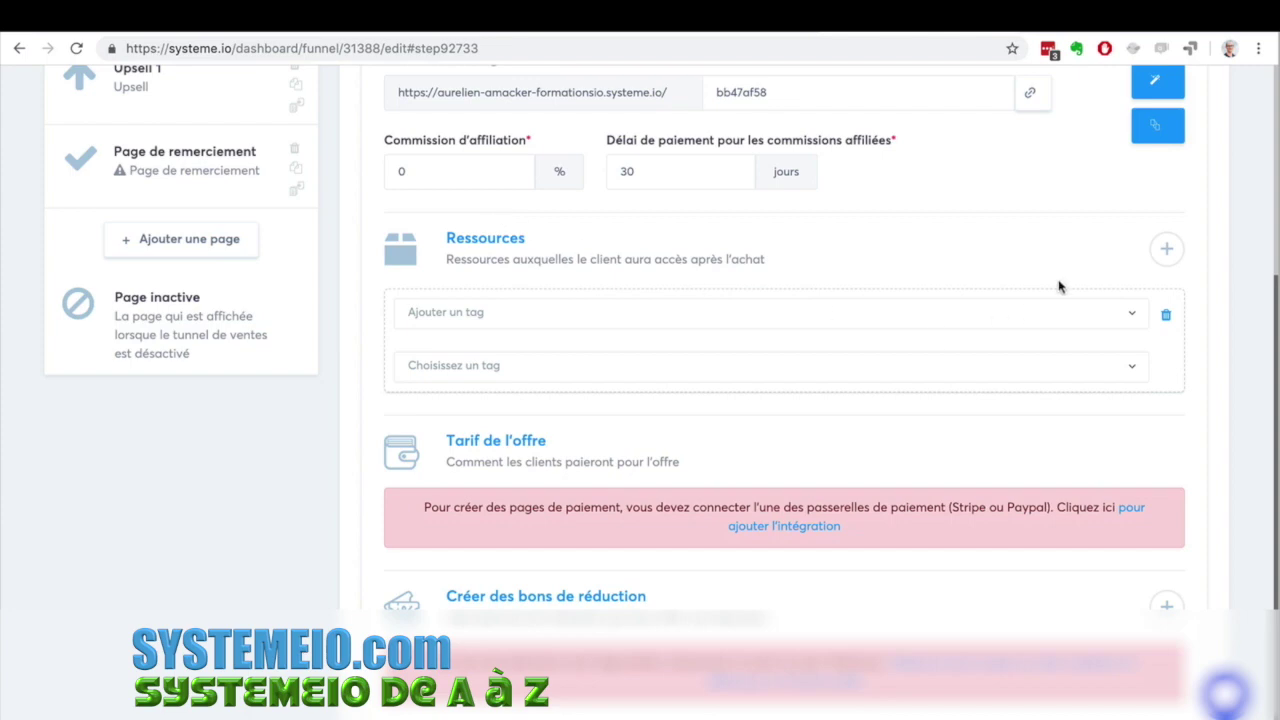
{"action": "scroll", "coordinate": [1057, 286], "scroll_direction": "up", "scroll_amount": 3}
{"action": "scroll", "coordinate": [1057, 286], "scroll_direction": "down", "scroll_amount": 2}
{"action": "scroll", "coordinate": [1057, 286], "scroll_direction": "down", "scroll_amount": 1}
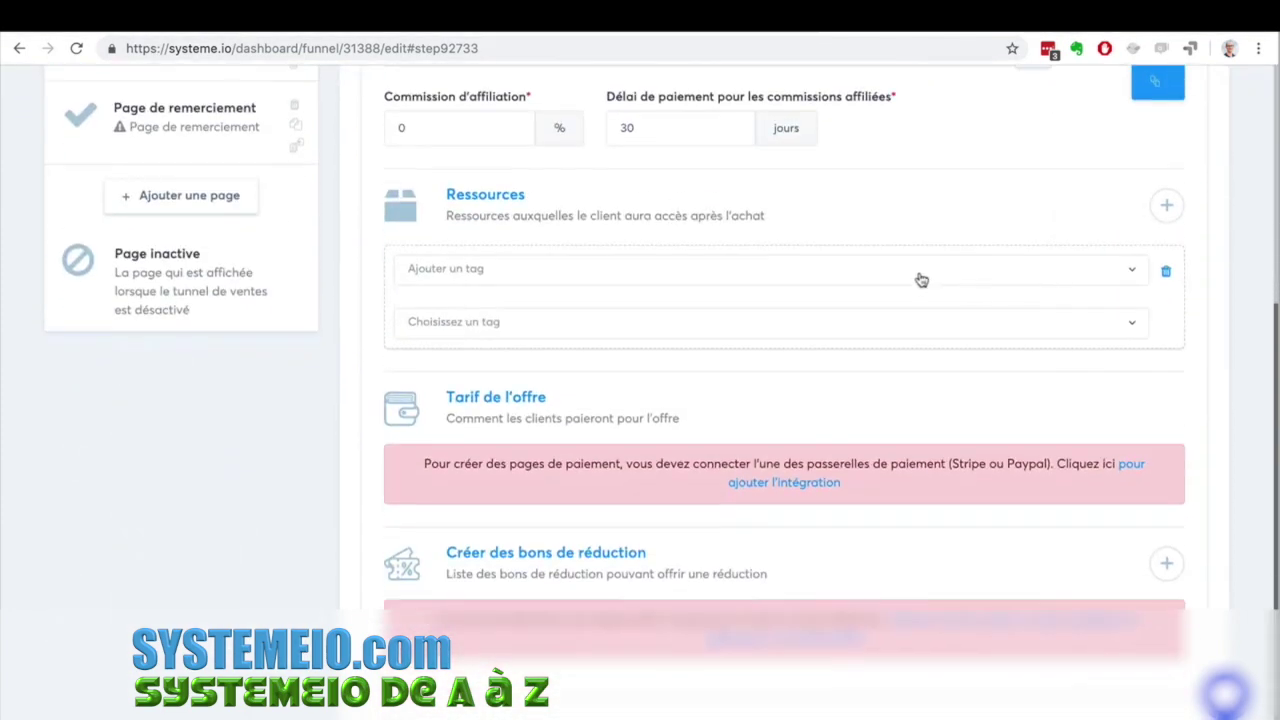
Set the Bon de commande resource type back to Formation.
{"action": "left_click", "coordinate": [509, 270]}
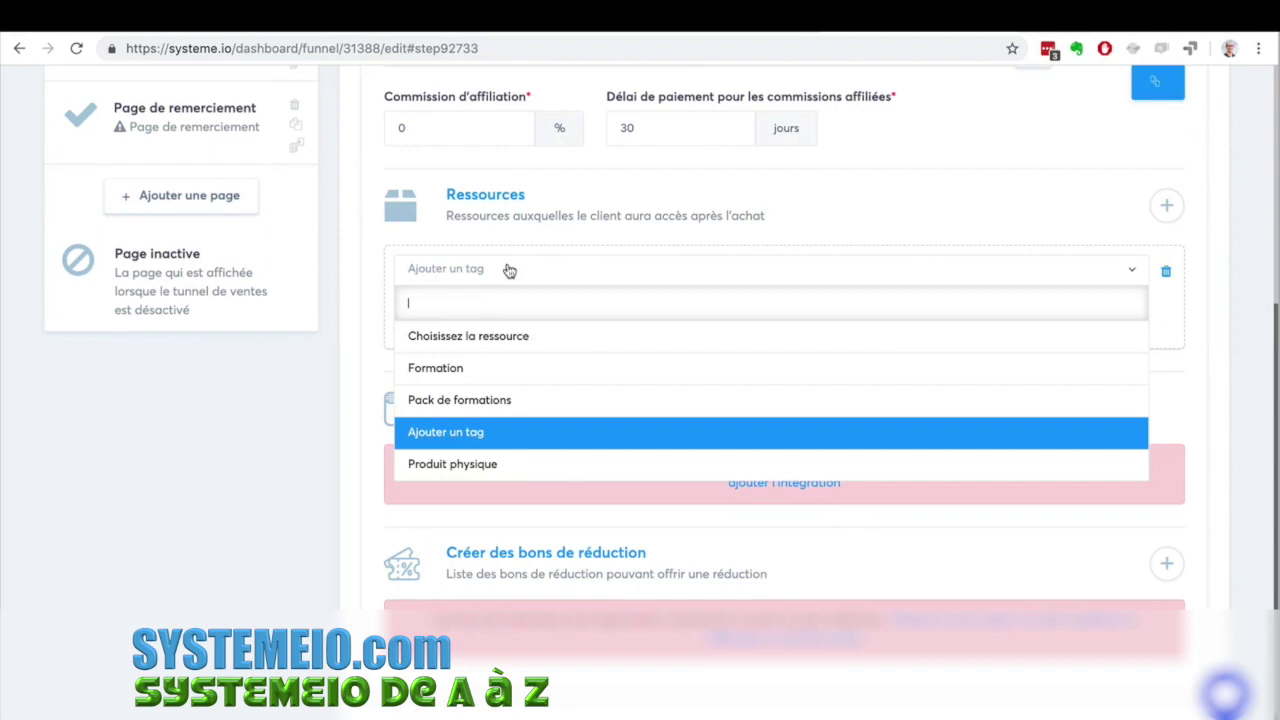
{"action": "left_click", "coordinate": [500, 368]}
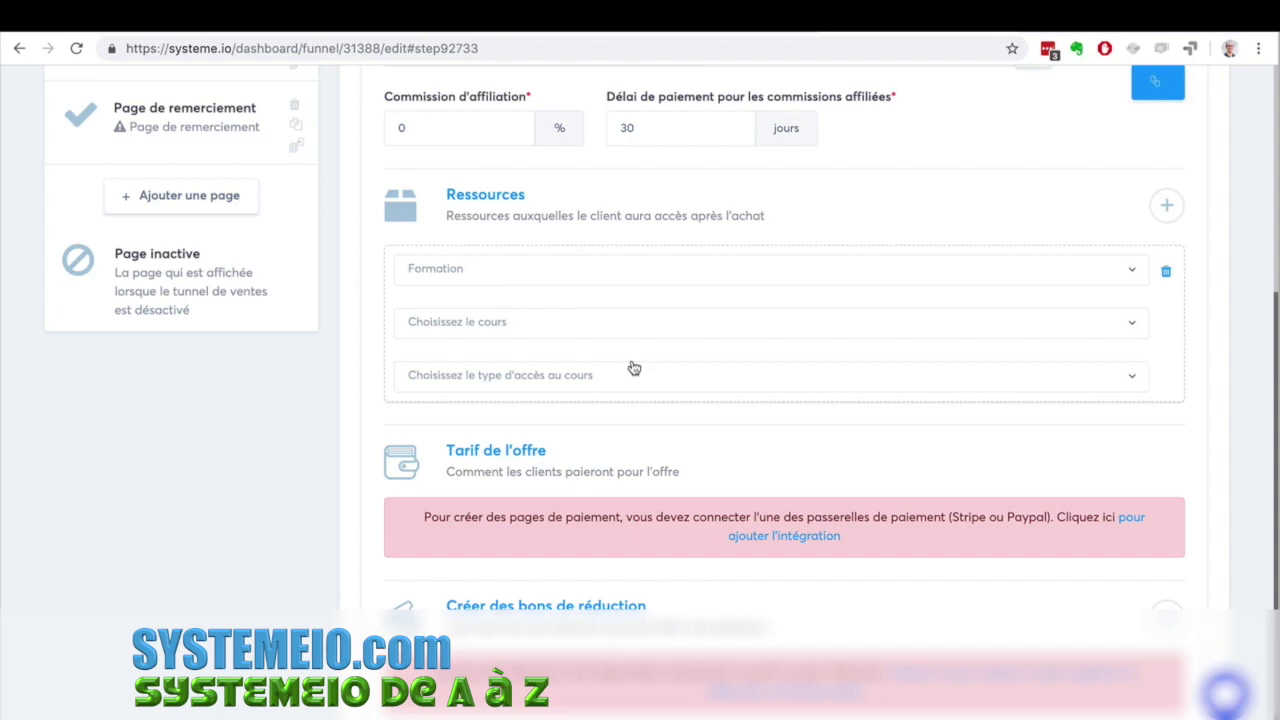
{"action": "scroll", "coordinate": [917, 405], "scroll_direction": "up", "scroll_amount": 5}
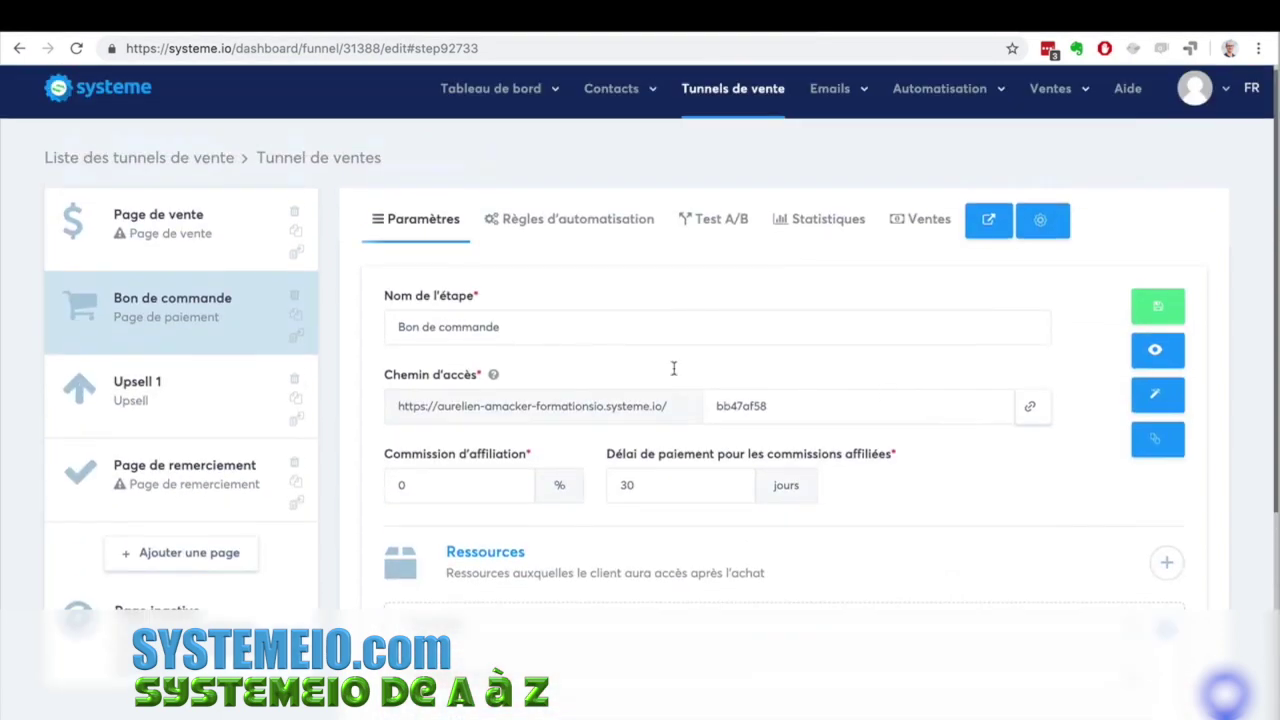
Go through the Page de vente, Bon de commande and Upsell 1 pages of the funnel in order.
{"action": "left_click", "coordinate": [140, 237]}
{"action": "left_click", "coordinate": [143, 330]}
{"action": "left_click", "coordinate": [147, 392]}
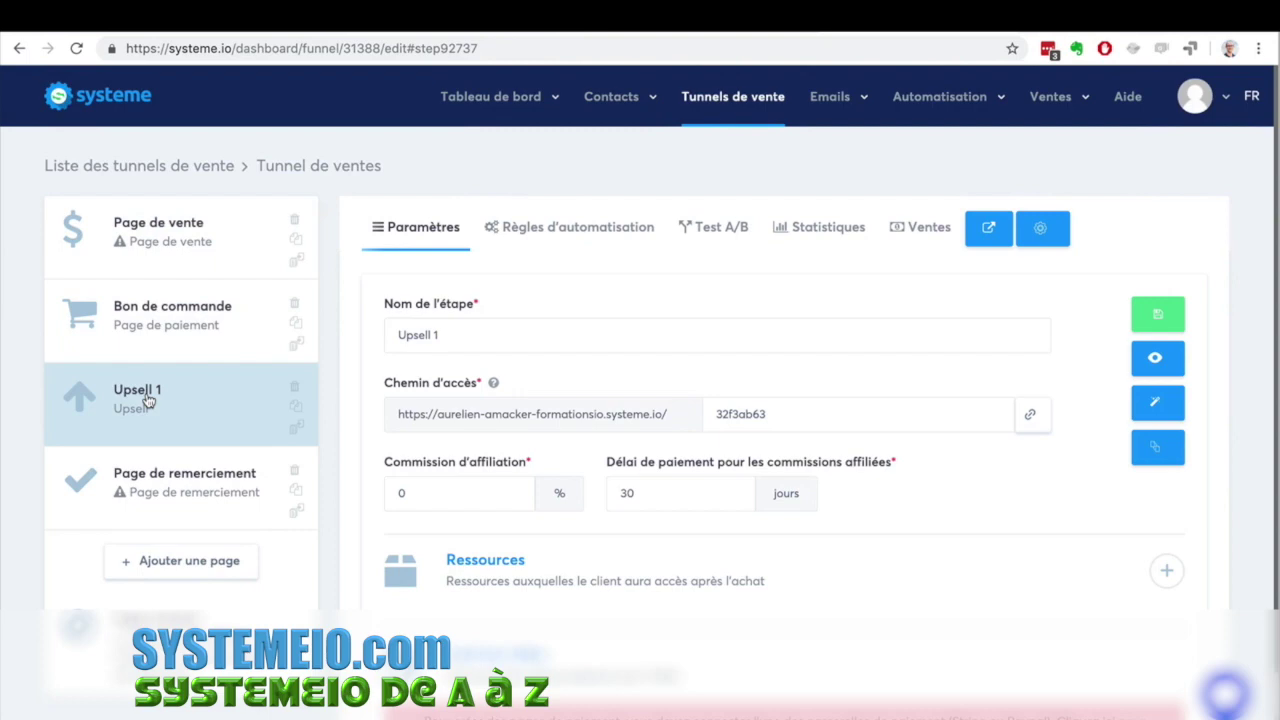
Add a page named "Downsell 1" of type Downsell and place it between Upsell 1 and Page de remerciement.
{"action": "left_click", "coordinate": [159, 563]}
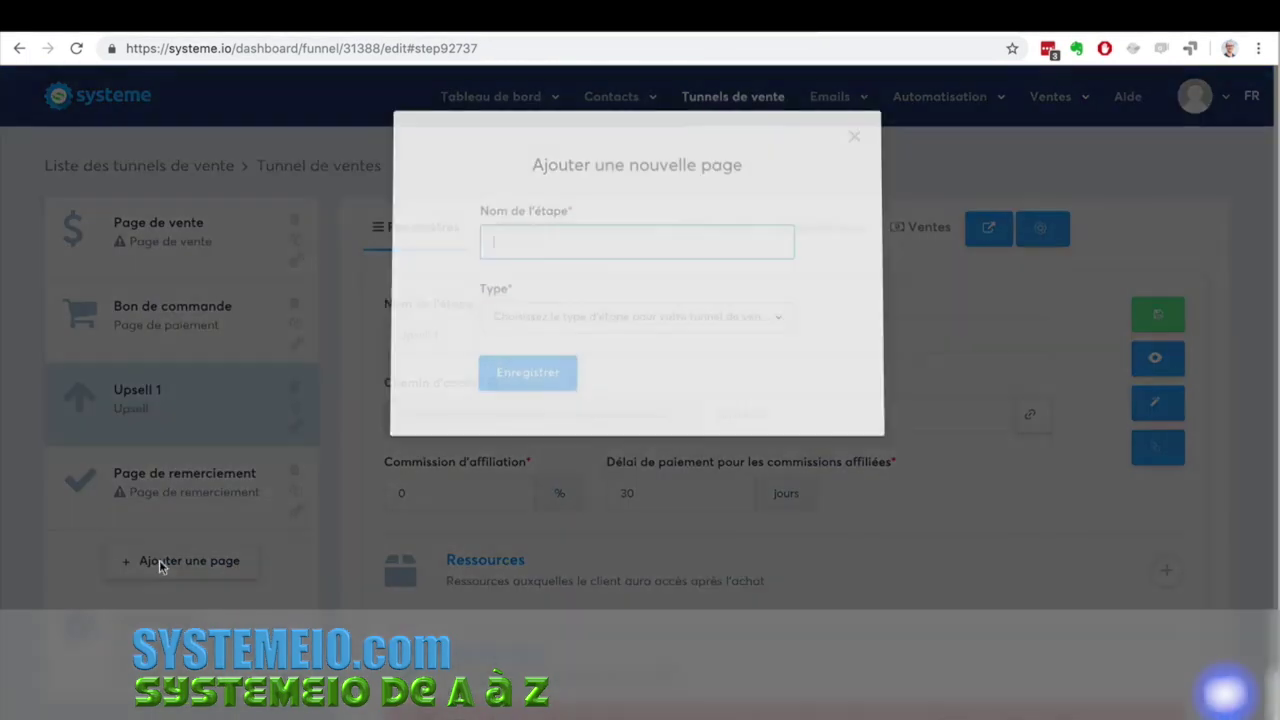
{"action": "type", "text": "D"}
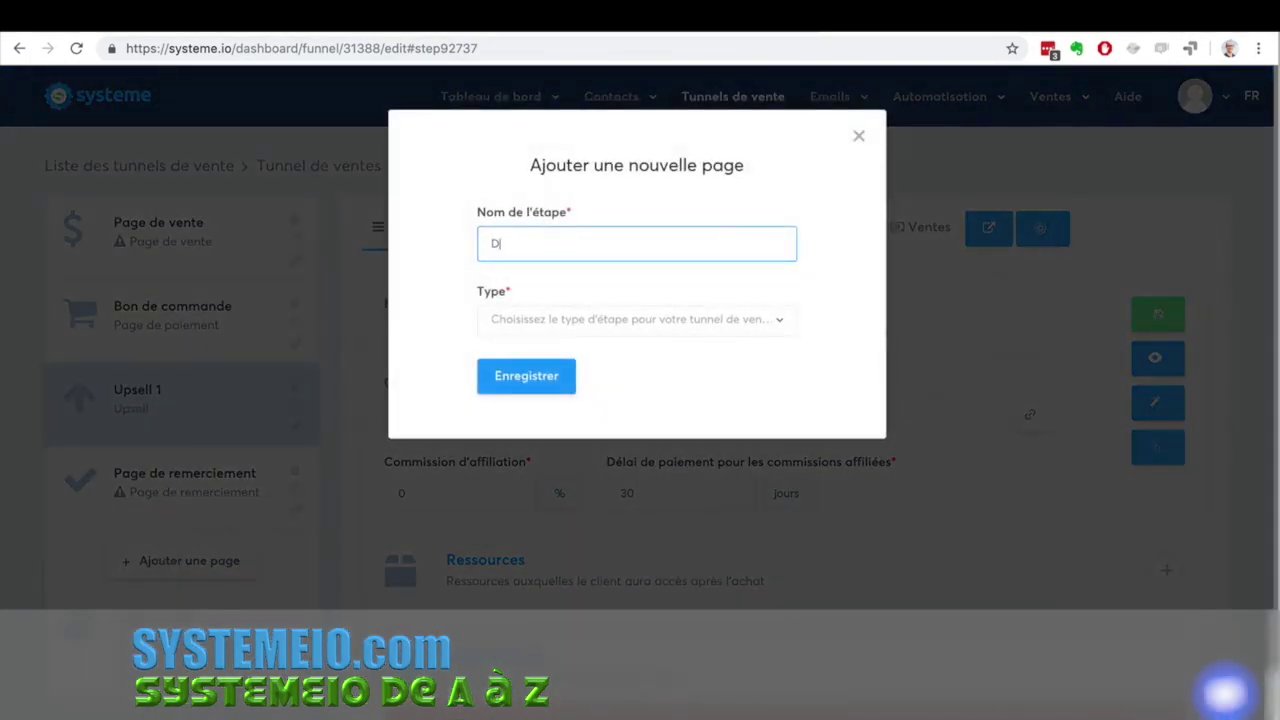
{"action": "type", "text": "ownsell 1"}
{"action": "left_click", "coordinate": [650, 324]}
{"action": "scroll", "coordinate": [660, 440], "scroll_direction": "down", "scroll_amount": 3}
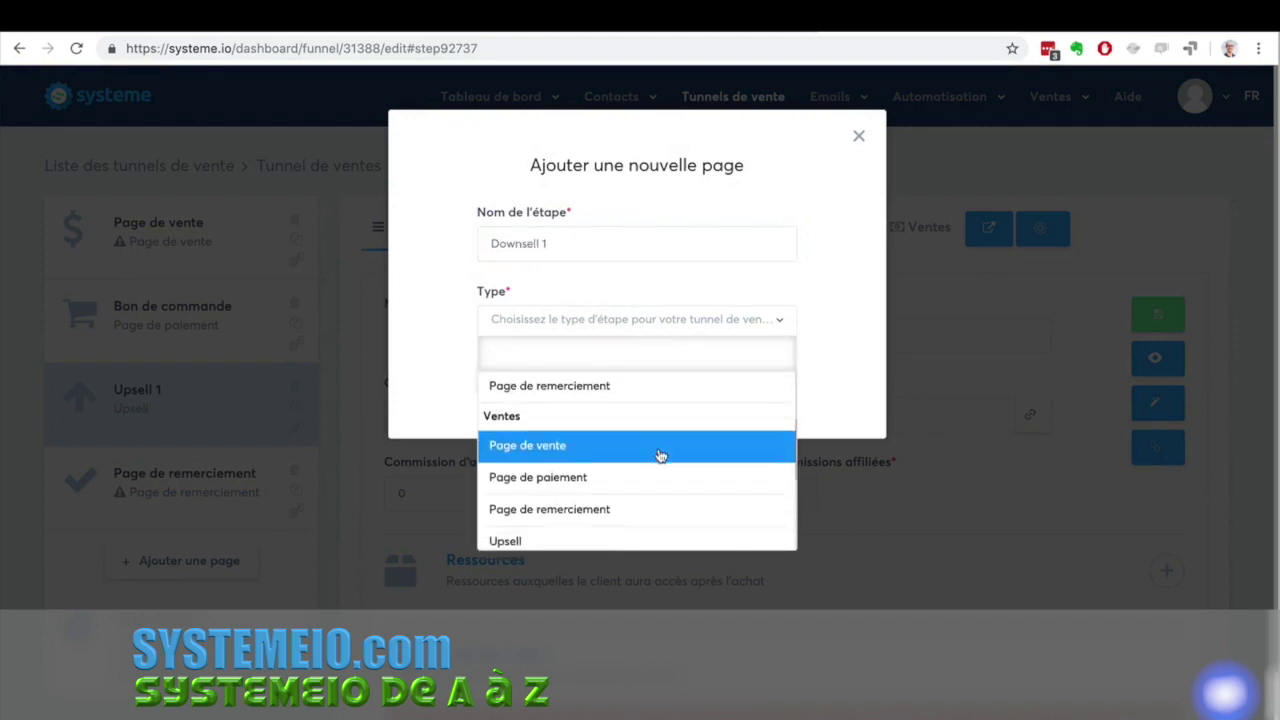
{"action": "scroll", "coordinate": [660, 456], "scroll_direction": "down", "scroll_amount": 3}
{"action": "left_click", "coordinate": [634, 455]}
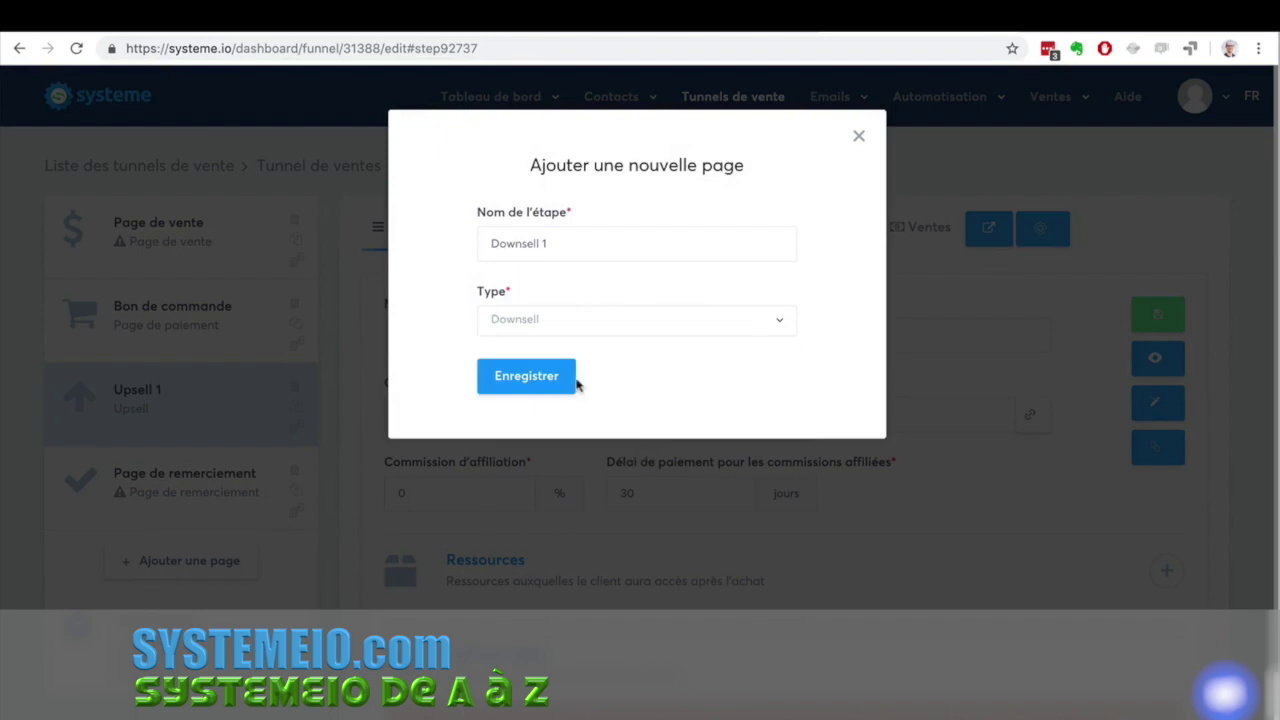
{"action": "left_click", "coordinate": [540, 375]}
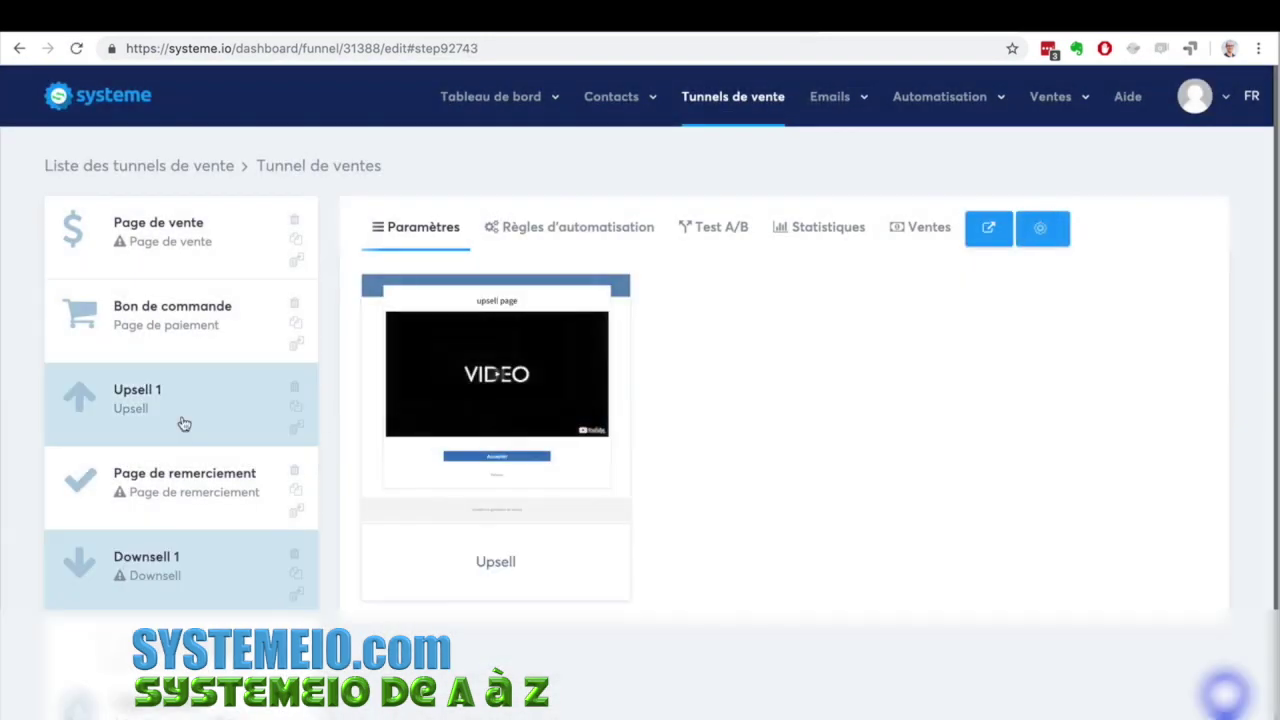
{"action": "left_click_drag", "start_coordinate": [157, 563], "coordinate": [150, 475]}
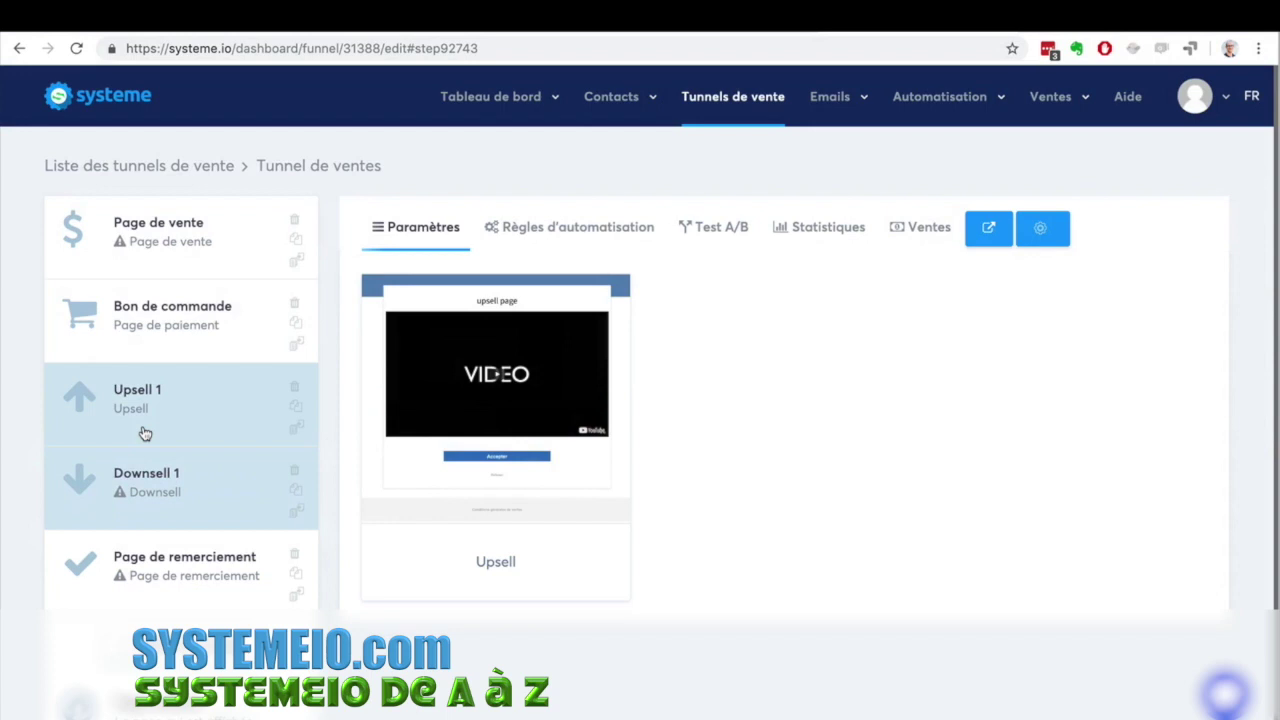
Review the funnel's page sequence from Page de vente through Bon de commande and Upsell 1 to Downsell 1.
{"action": "left_click", "coordinate": [145, 433]}
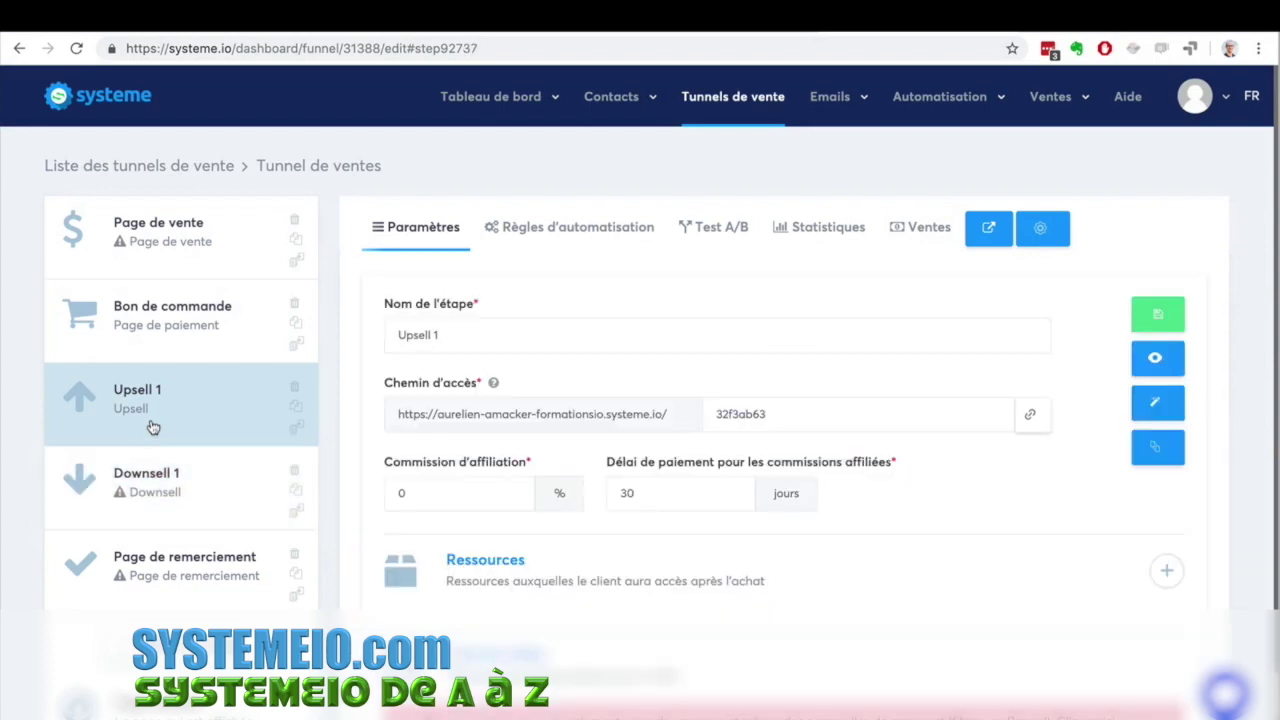
{"action": "left_click", "coordinate": [132, 232]}
{"action": "left_click", "coordinate": [137, 313]}
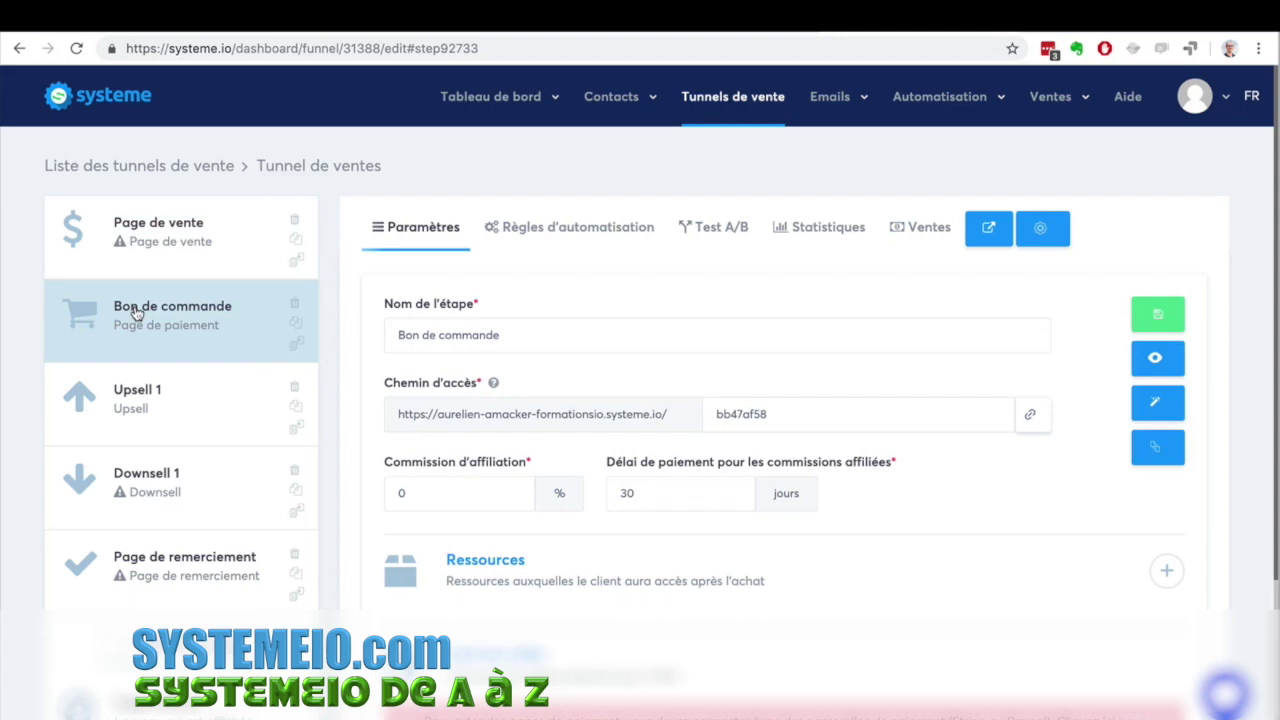
{"action": "left_click", "coordinate": [149, 407]}
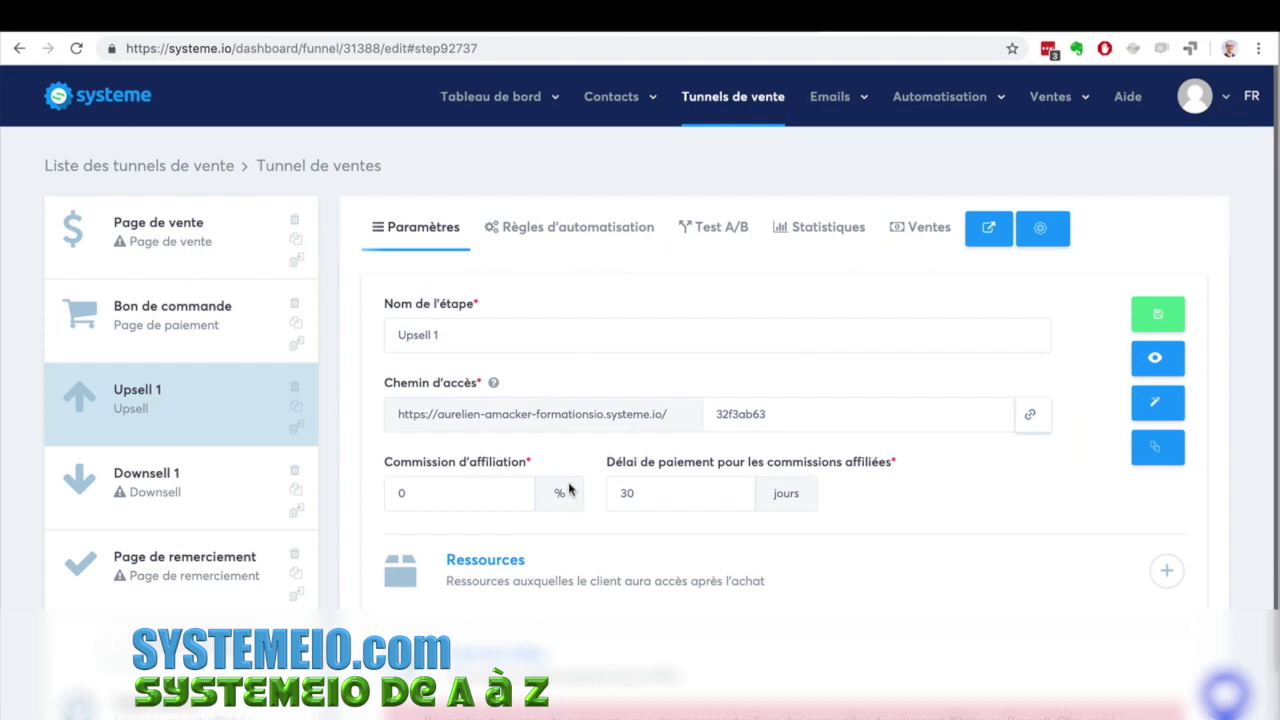
{"action": "left_click", "coordinate": [165, 492]}
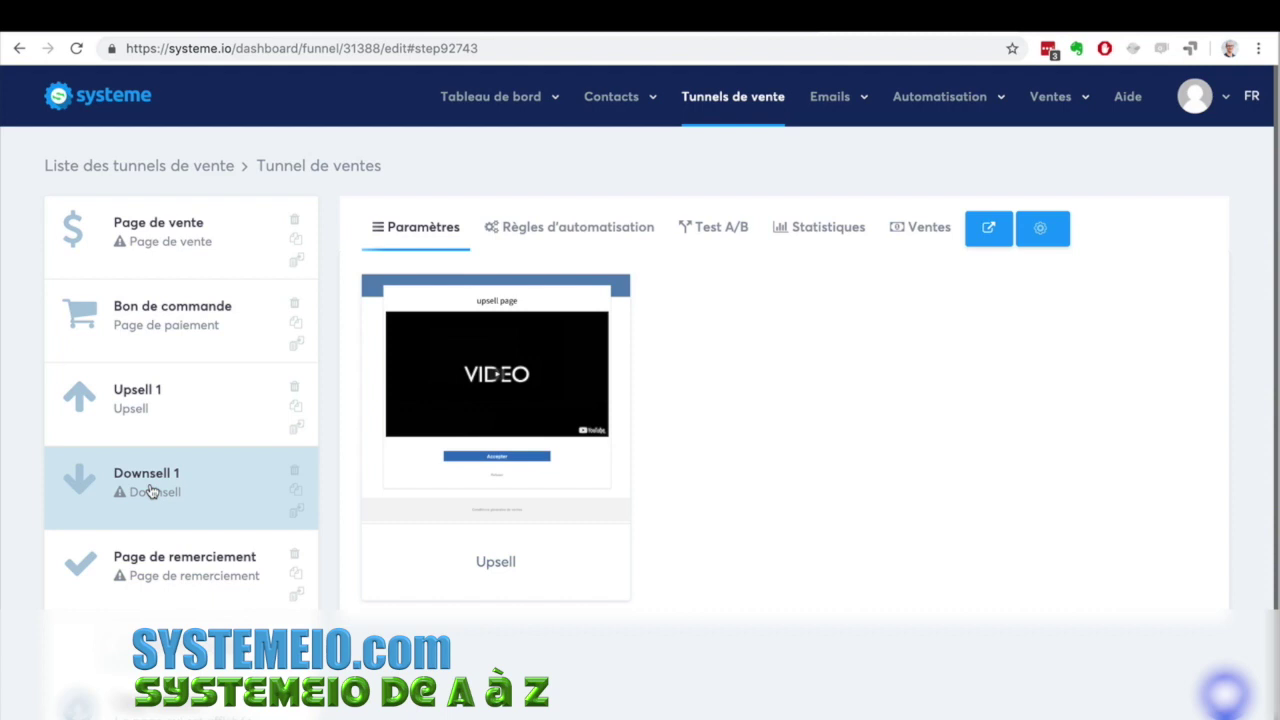
Examine the automation rules and the A/B test options of the Bon de commande page.
{"action": "left_click", "coordinate": [150, 328]}
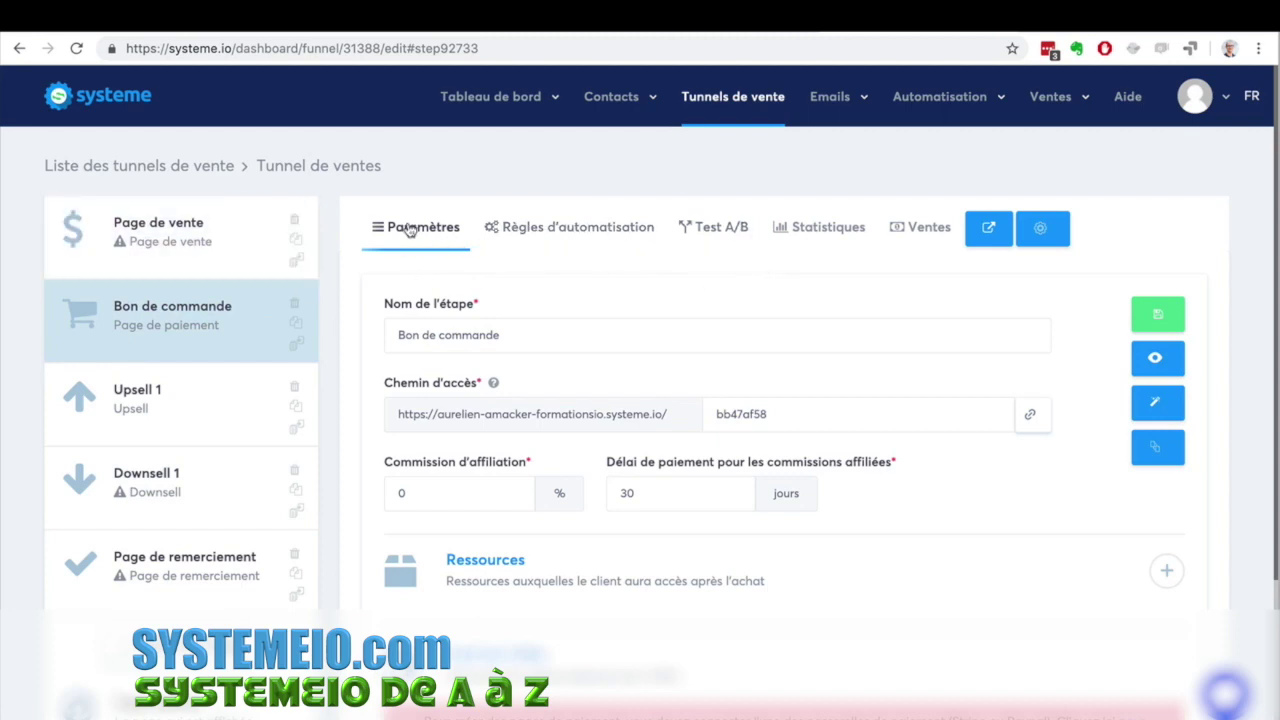
{"action": "left_click", "coordinate": [544, 244]}
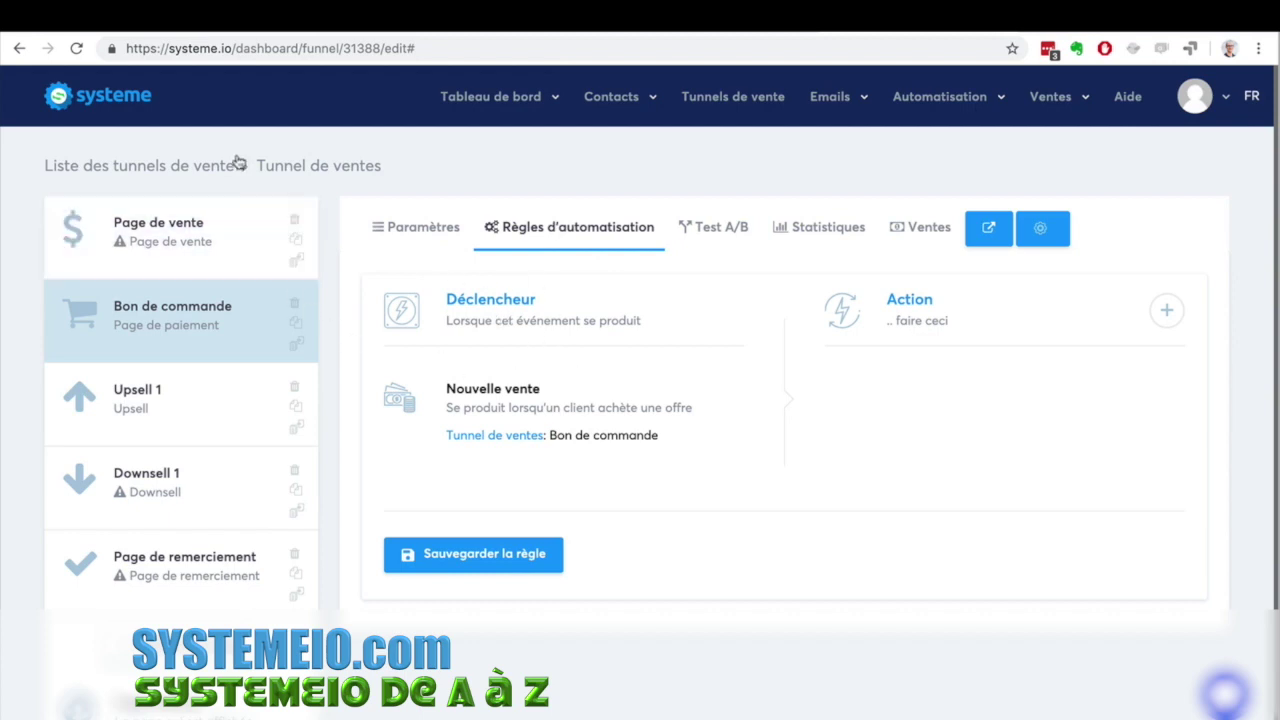
{"action": "mouse_move", "coordinate": [920, 104]}
{"action": "left_click", "coordinate": [715, 229]}
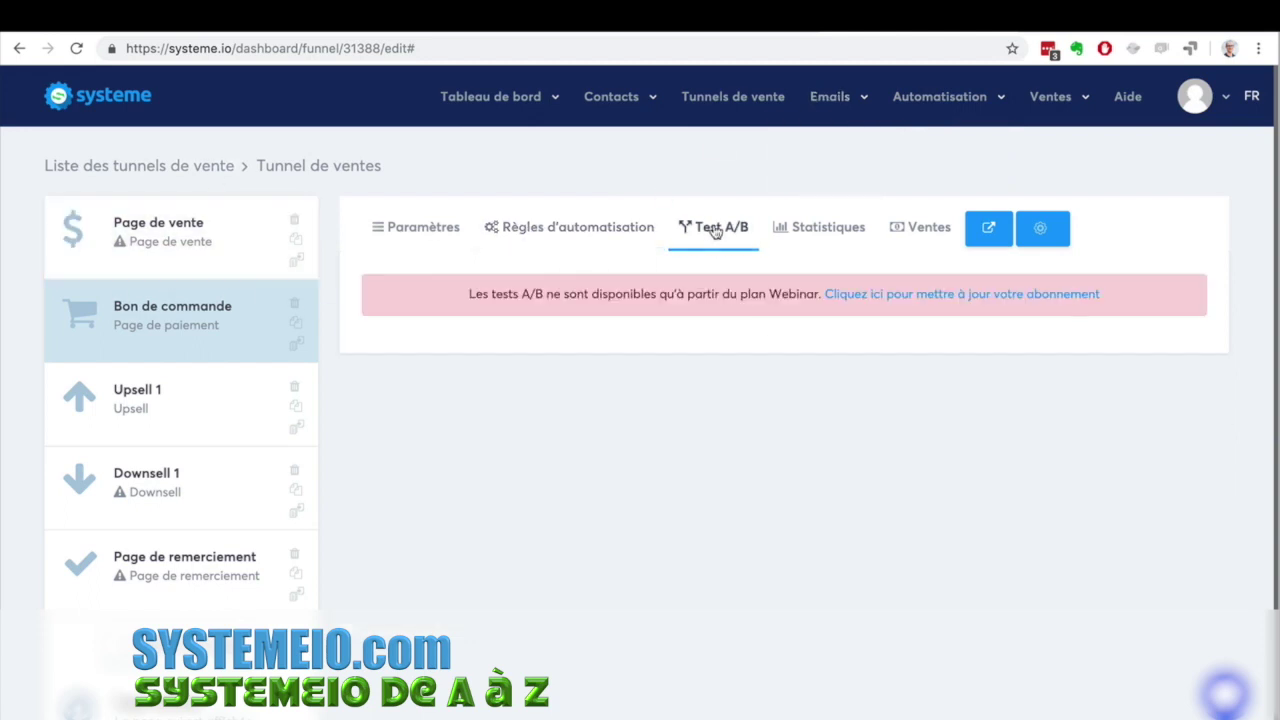
Examine the funnel's statistics table and its sales list, reopening the sales list from Bon de commande and from Page de vente.
{"action": "left_click", "coordinate": [829, 229]}
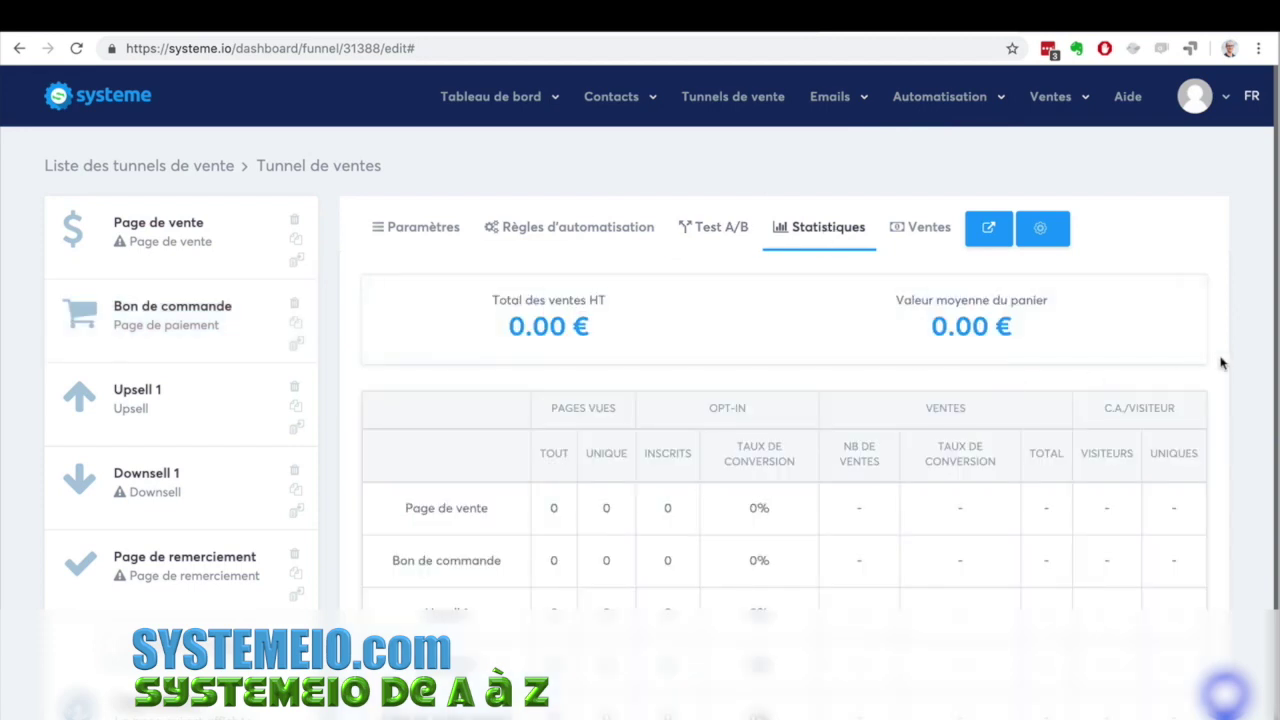
{"action": "scroll", "coordinate": [1204, 388], "scroll_direction": "down", "scroll_amount": 1}
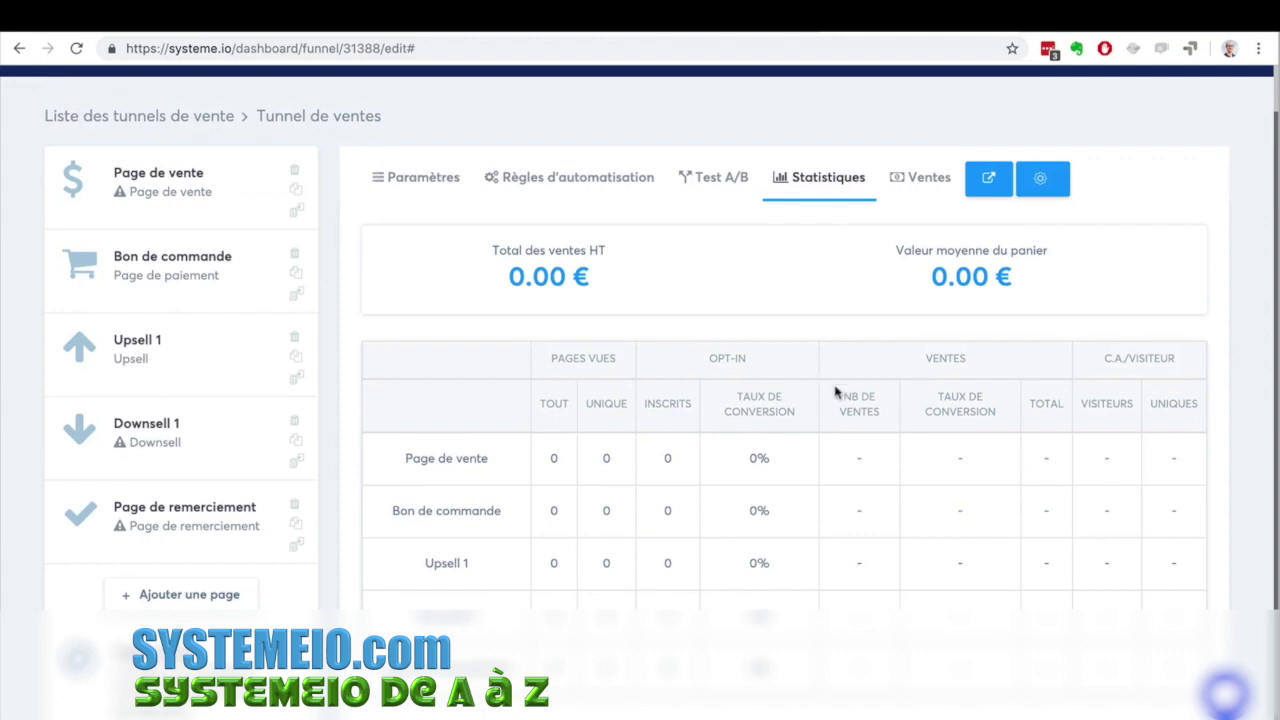
{"action": "left_click", "coordinate": [915, 182]}
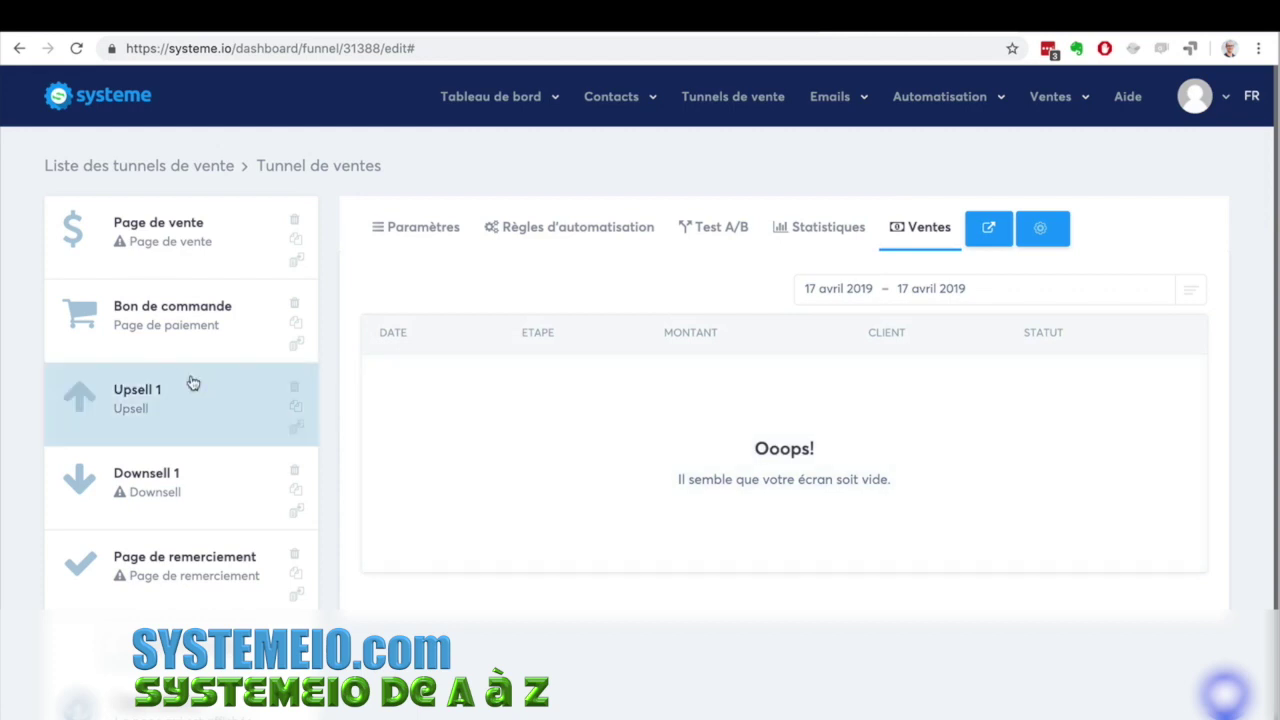
{"action": "left_click", "coordinate": [154, 322]}
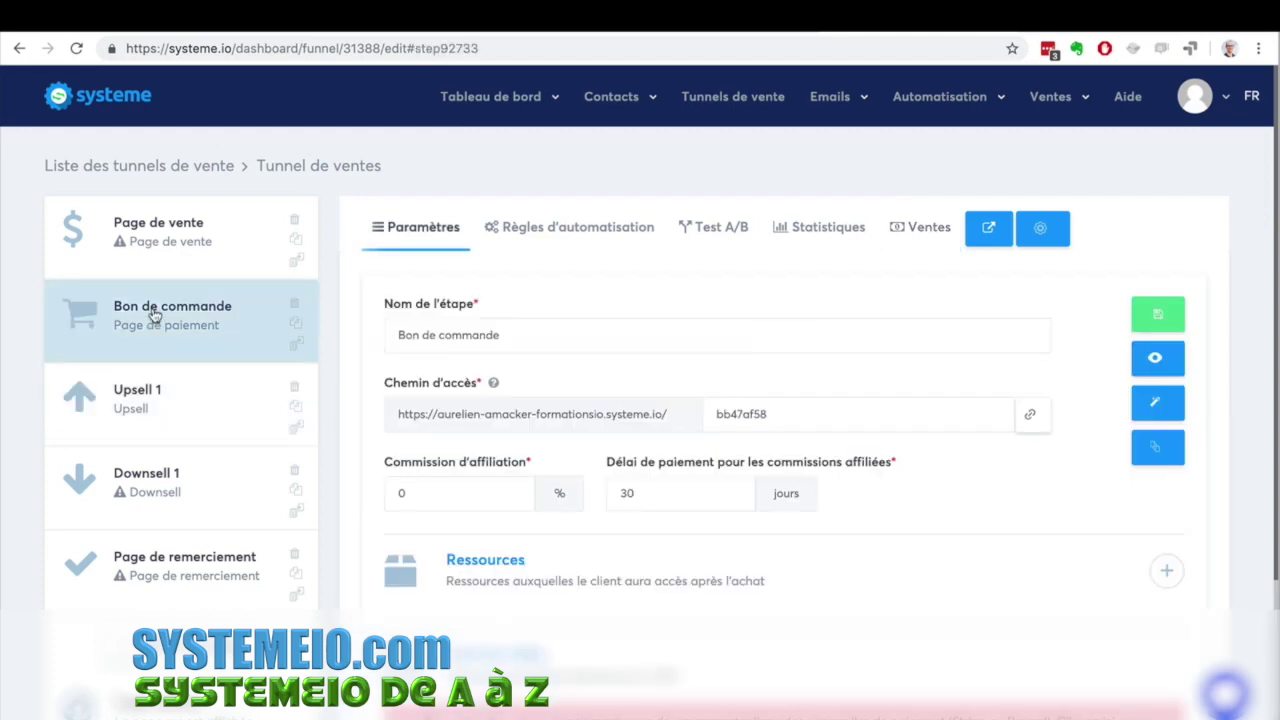
{"action": "left_click", "coordinate": [912, 230]}
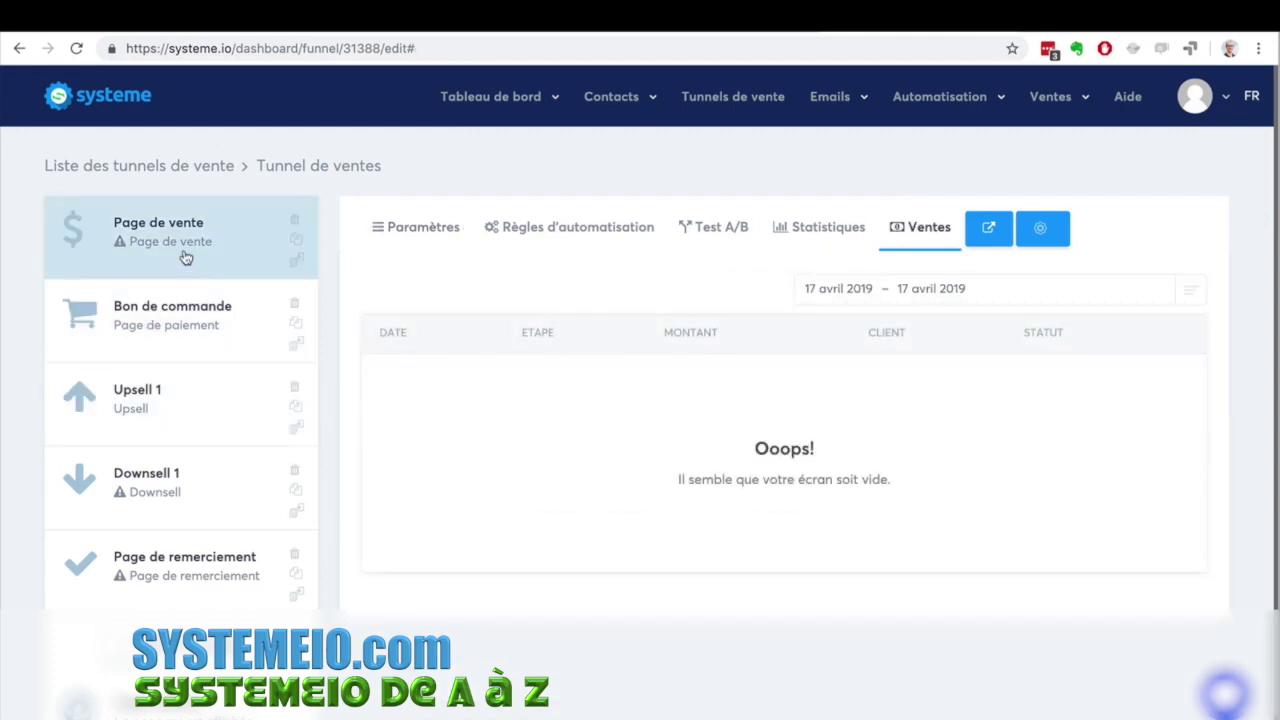
{"action": "left_click", "coordinate": [185, 258]}
{"action": "left_click", "coordinate": [903, 232]}
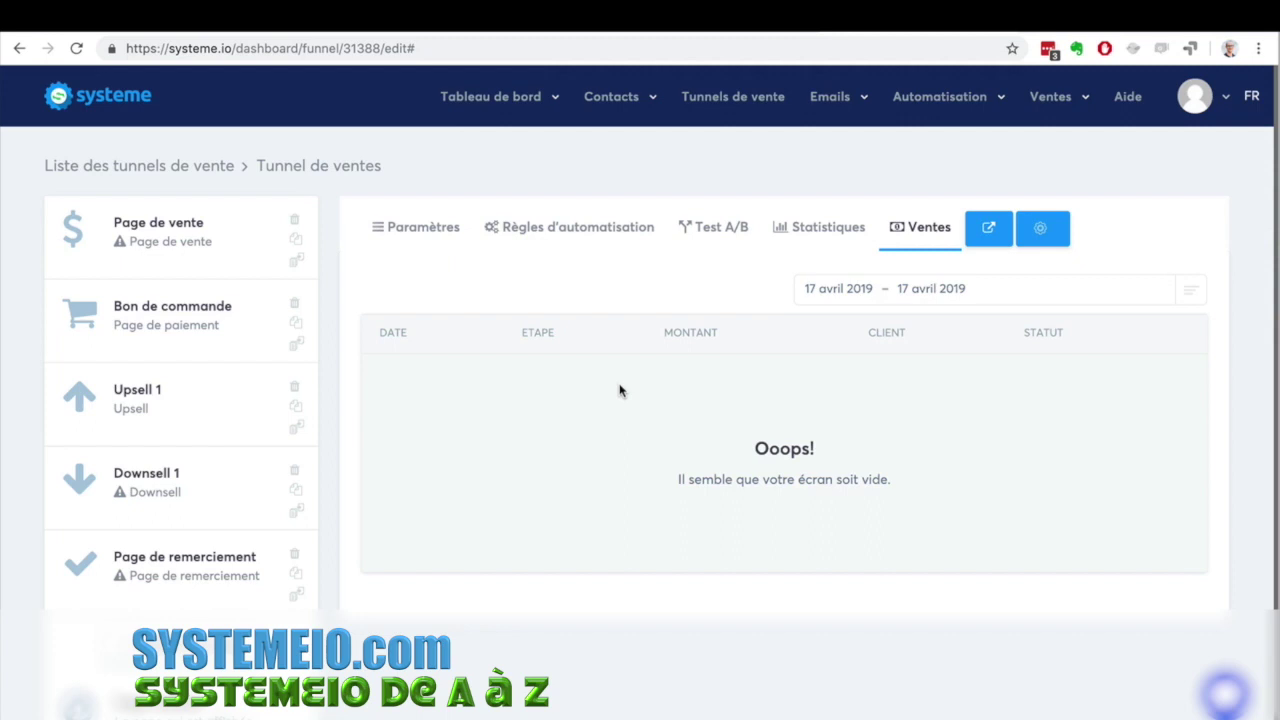
{"action": "left_click", "coordinate": [181, 263]}
{"action": "mouse_move", "coordinate": [423, 363]}
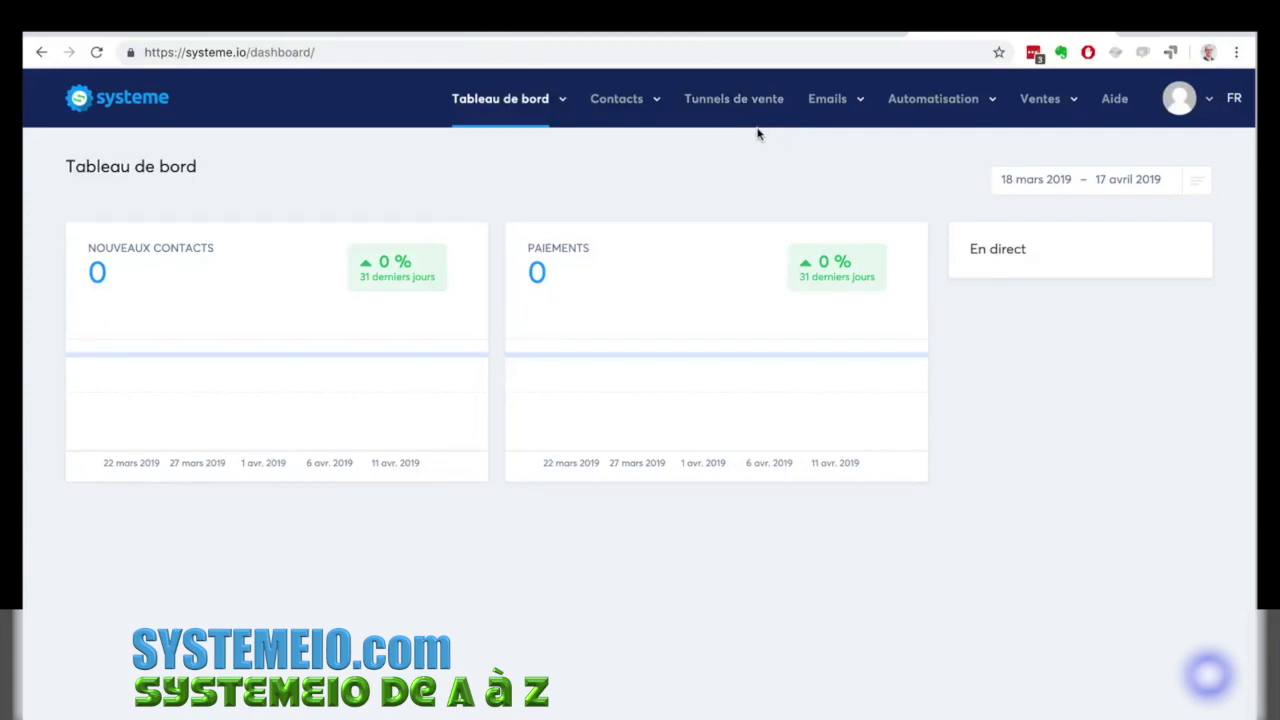
Start a new newsletter with the subject "La méthode "AGIR" pour investir dans l'immobilier".
{"action": "mouse_move", "coordinate": [848, 103]}
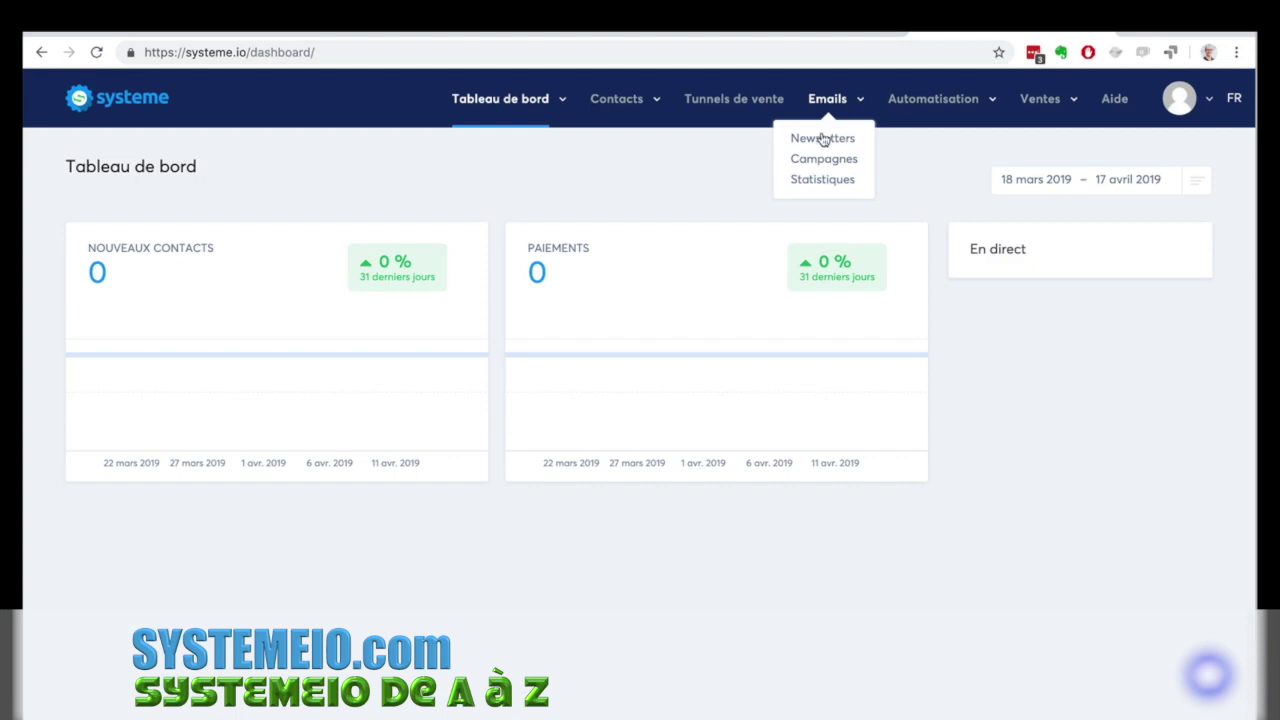
{"action": "left_click", "coordinate": [822, 139]}
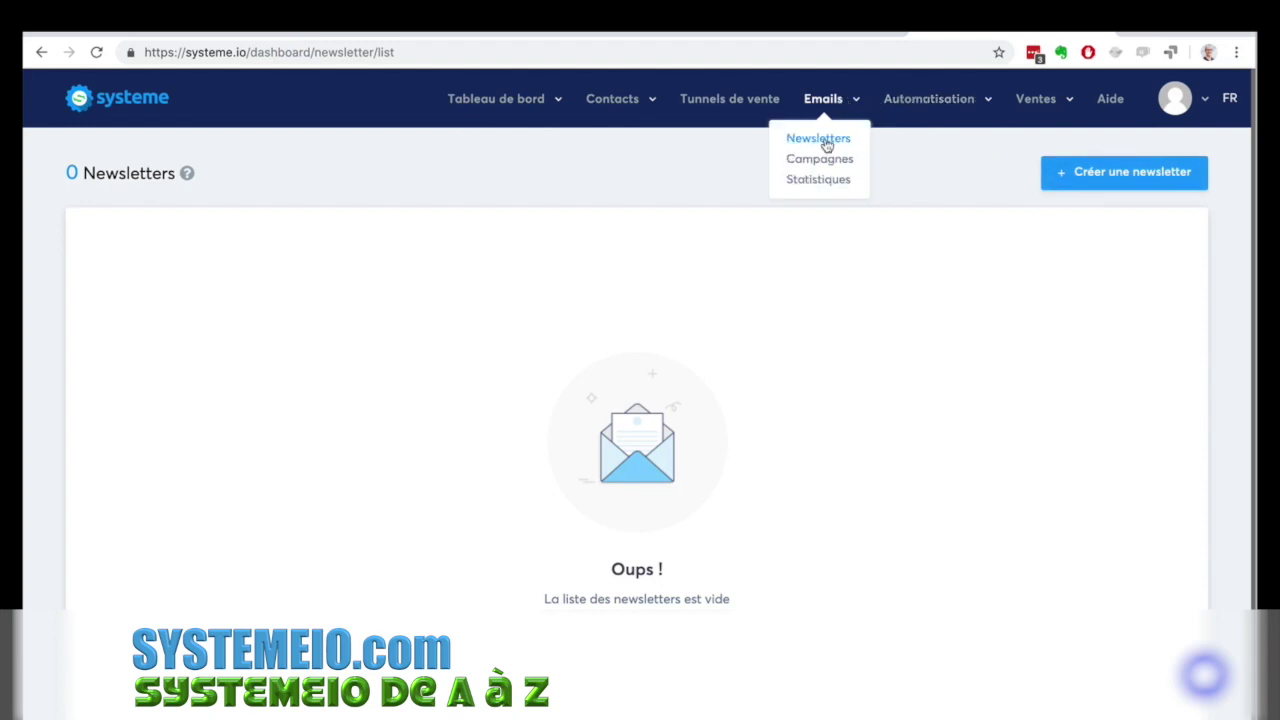
{"action": "left_click", "coordinate": [1120, 174]}
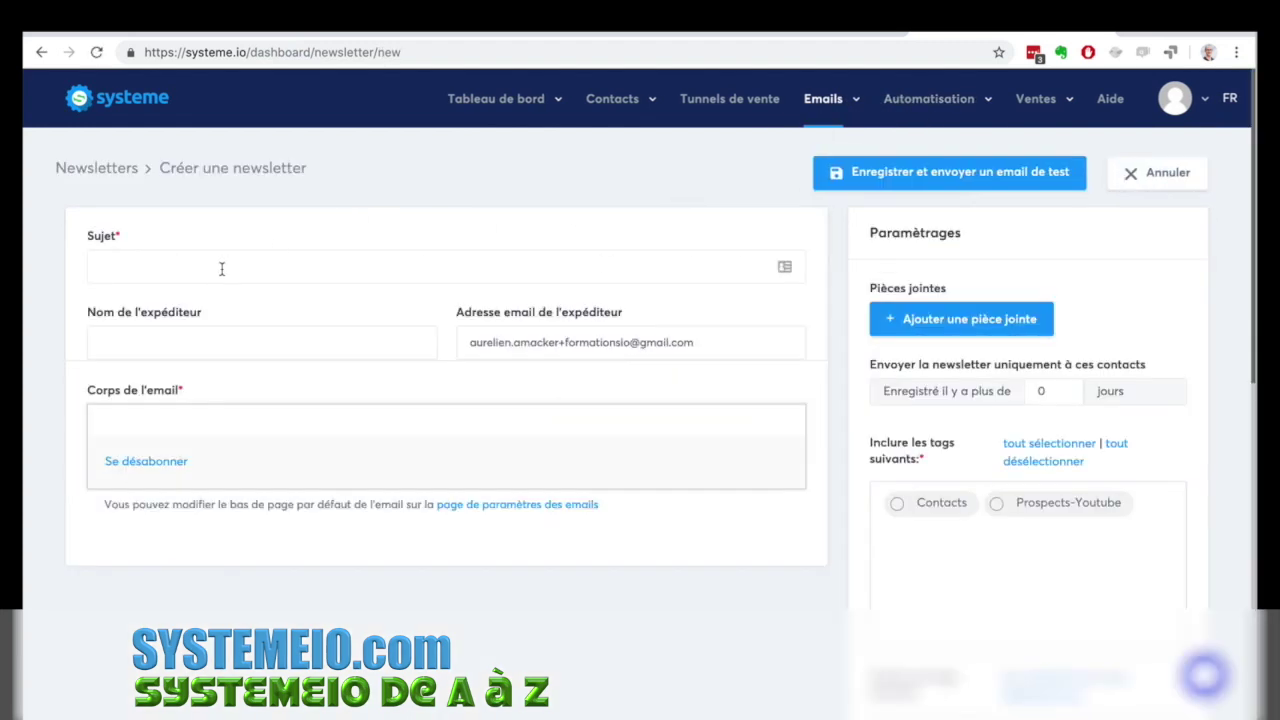
{"action": "left_click", "coordinate": [222, 268]}
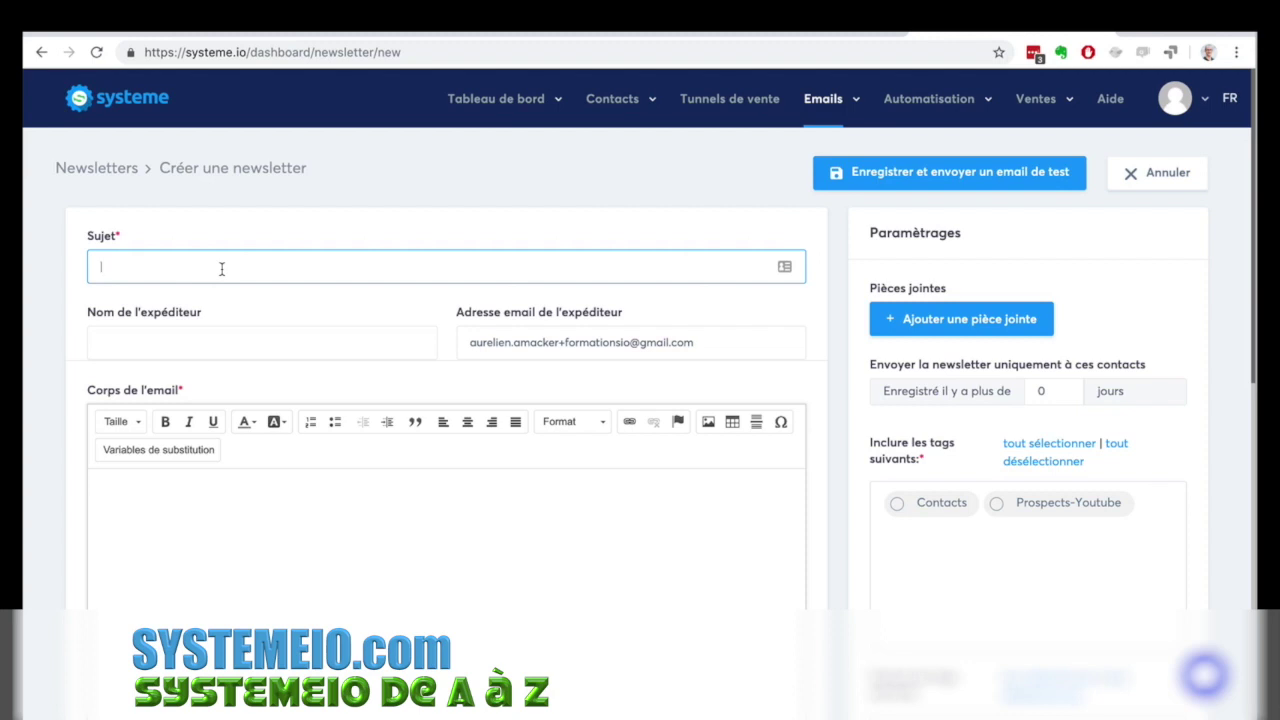
{"action": "type", "text": "La méthode \"AGIR\" pour investir dan"}
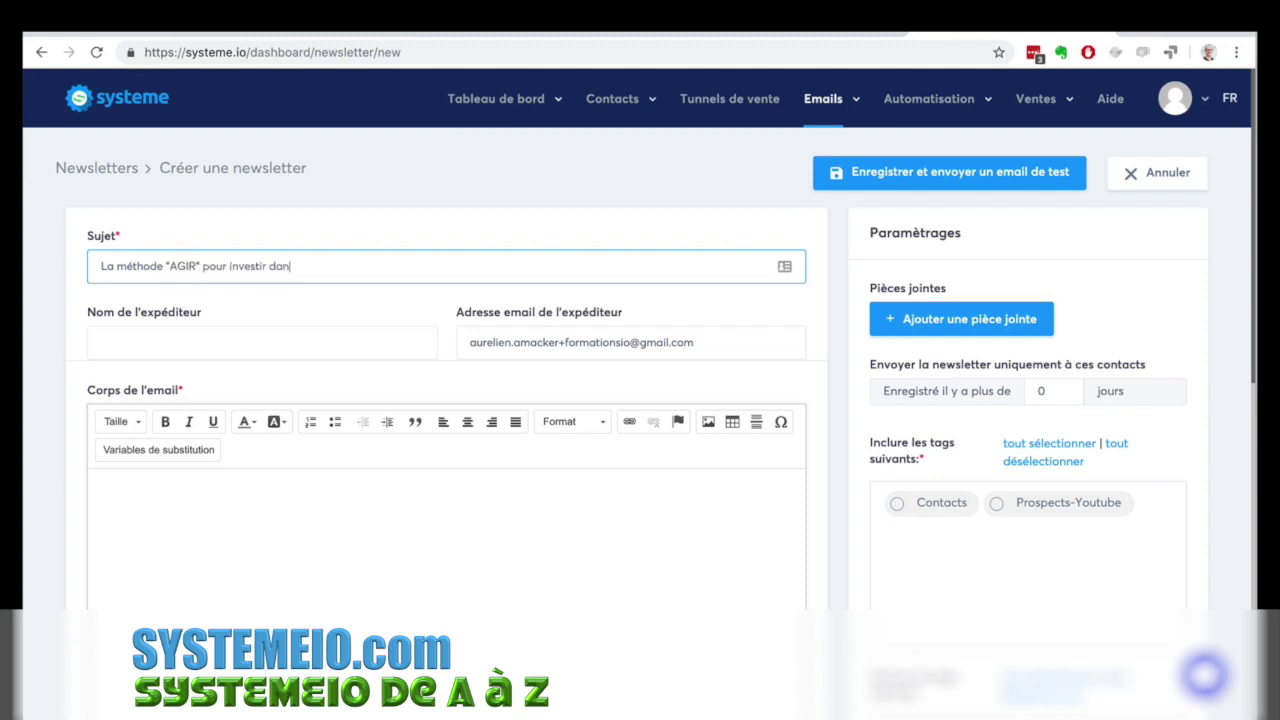
{"action": "type", "text": "s l'immobilier"}
{"action": "left_click", "coordinate": [179, 343]}
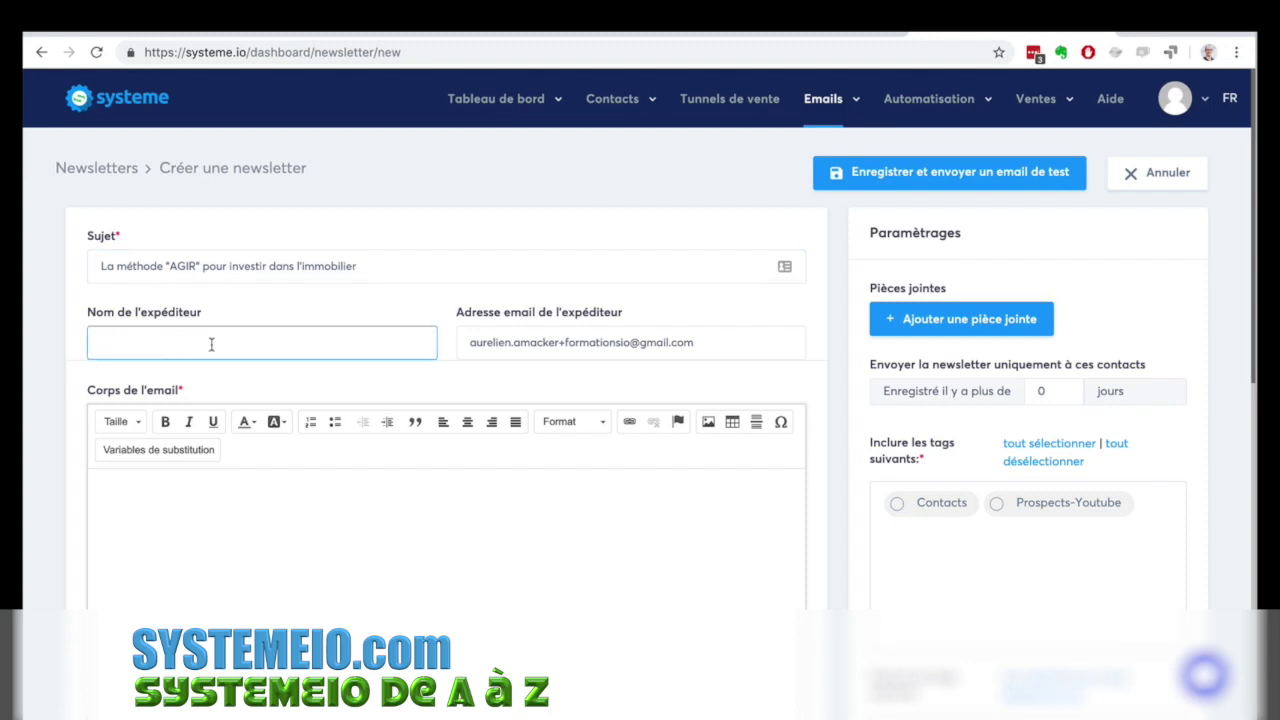
Open the account's email settings and examine the SendGrid API key help and the test email address field.
{"action": "left_click", "coordinate": [1180, 104]}
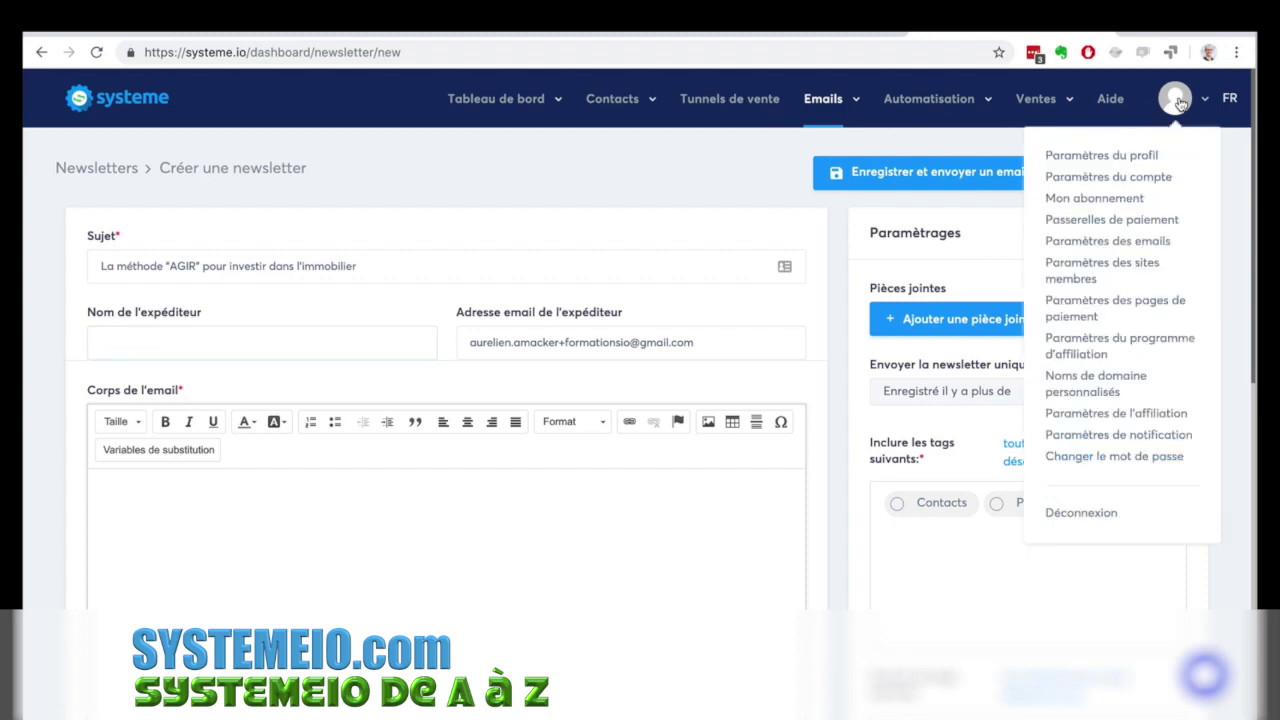
{"action": "left_click", "coordinate": [1124, 246]}
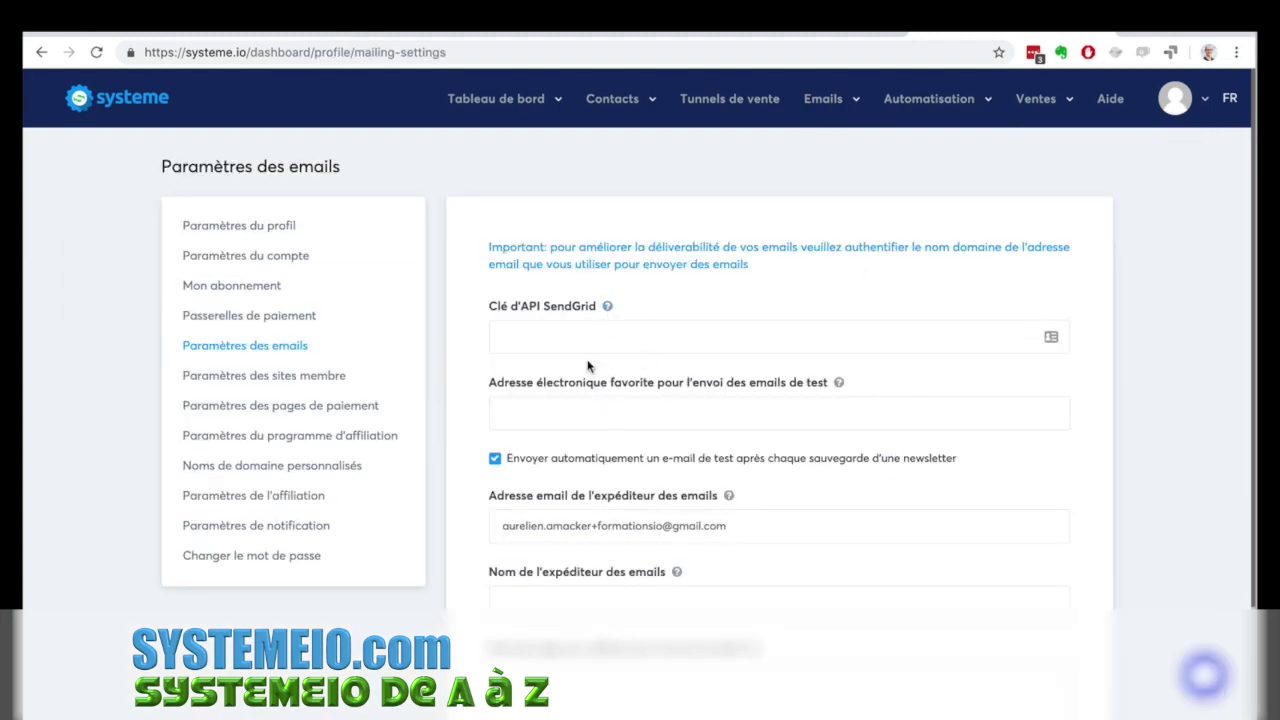
{"action": "left_click", "coordinate": [555, 328]}
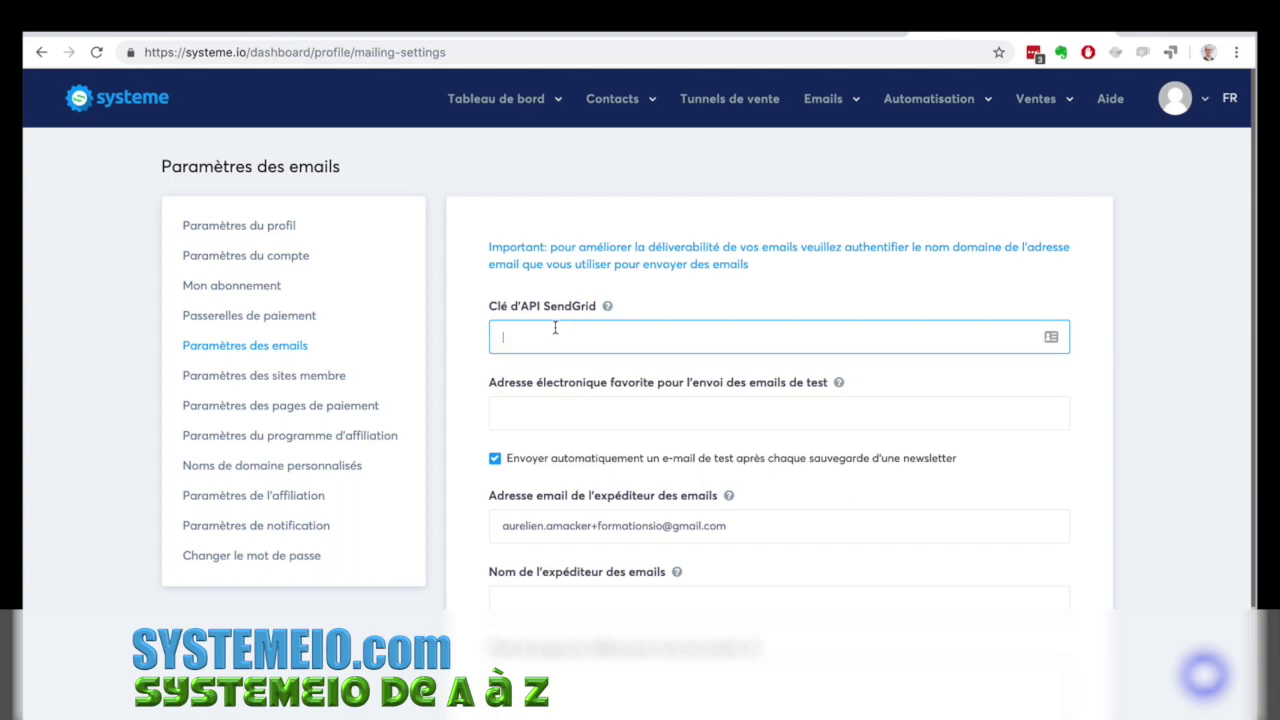
{"action": "left_click", "coordinate": [607, 307]}
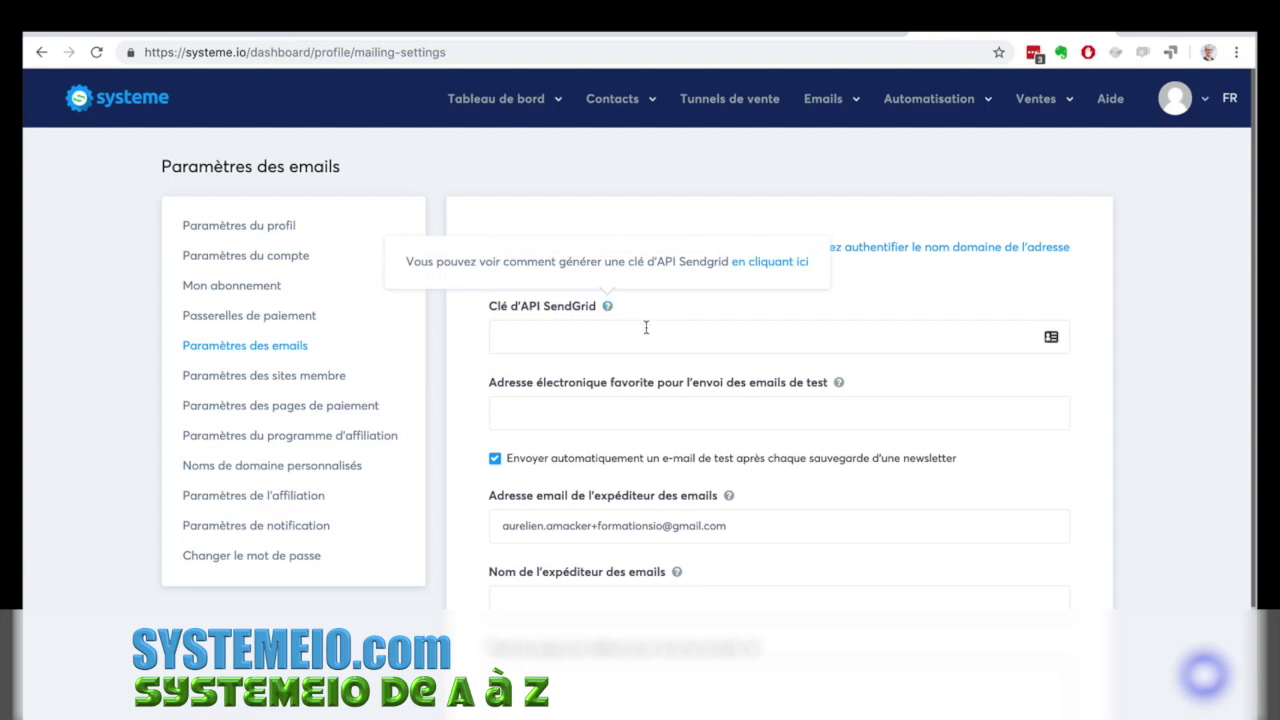
{"action": "left_click", "coordinate": [646, 328]}
{"action": "left_click", "coordinate": [613, 411]}
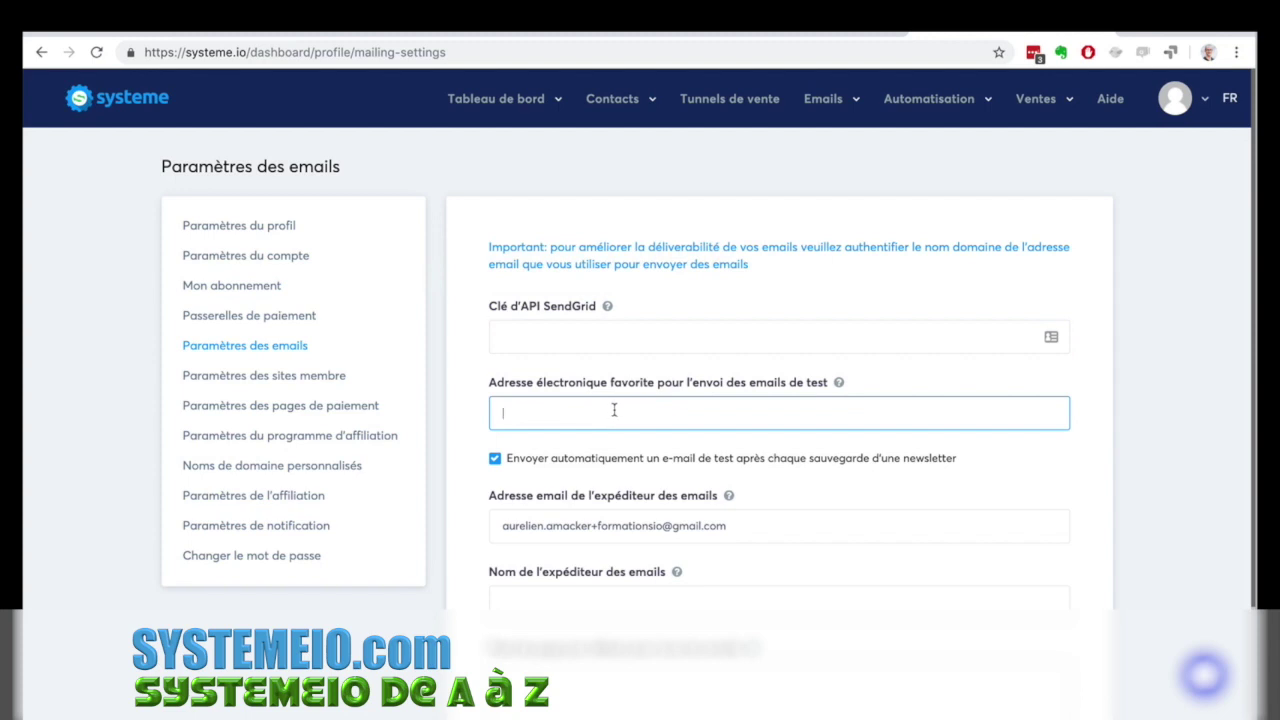
Enter the sender's name in the email settings and try to save them with the existing sender address.
{"action": "scroll", "coordinate": [871, 557], "scroll_direction": "down", "scroll_amount": 3}
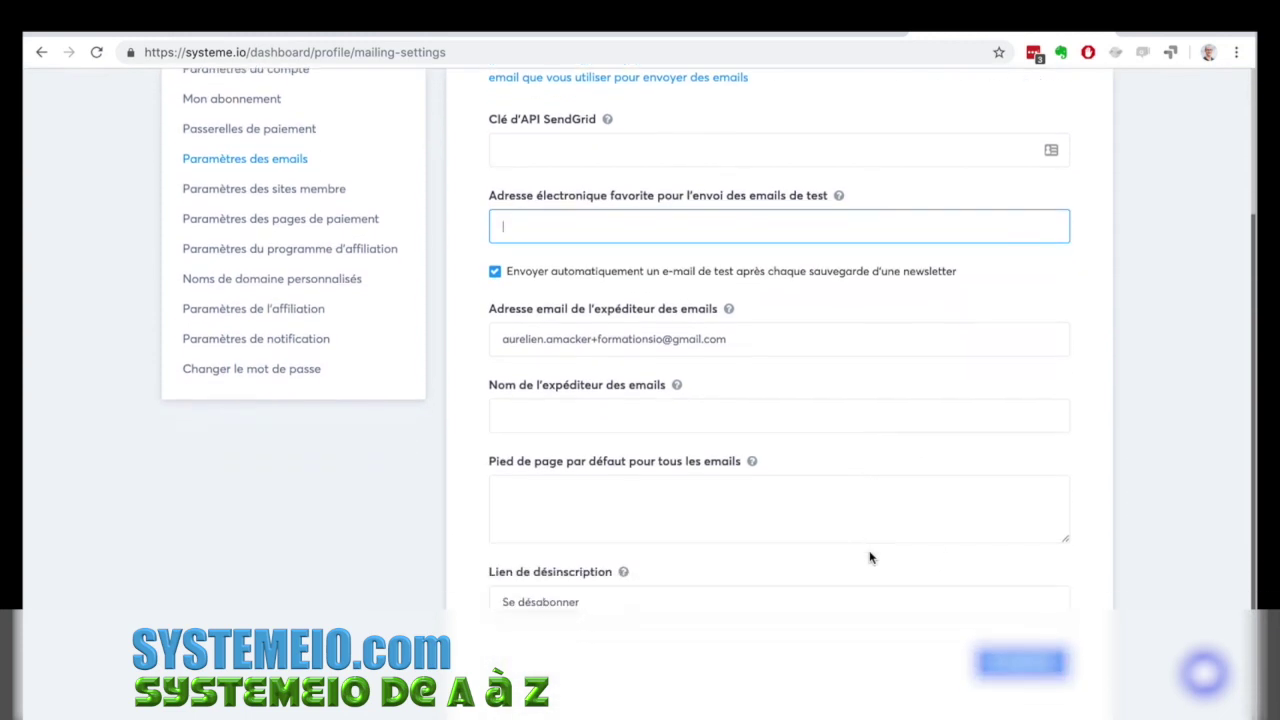
{"action": "left_click", "coordinate": [656, 427]}
{"action": "type", "text": "Aurelien Amacker"}
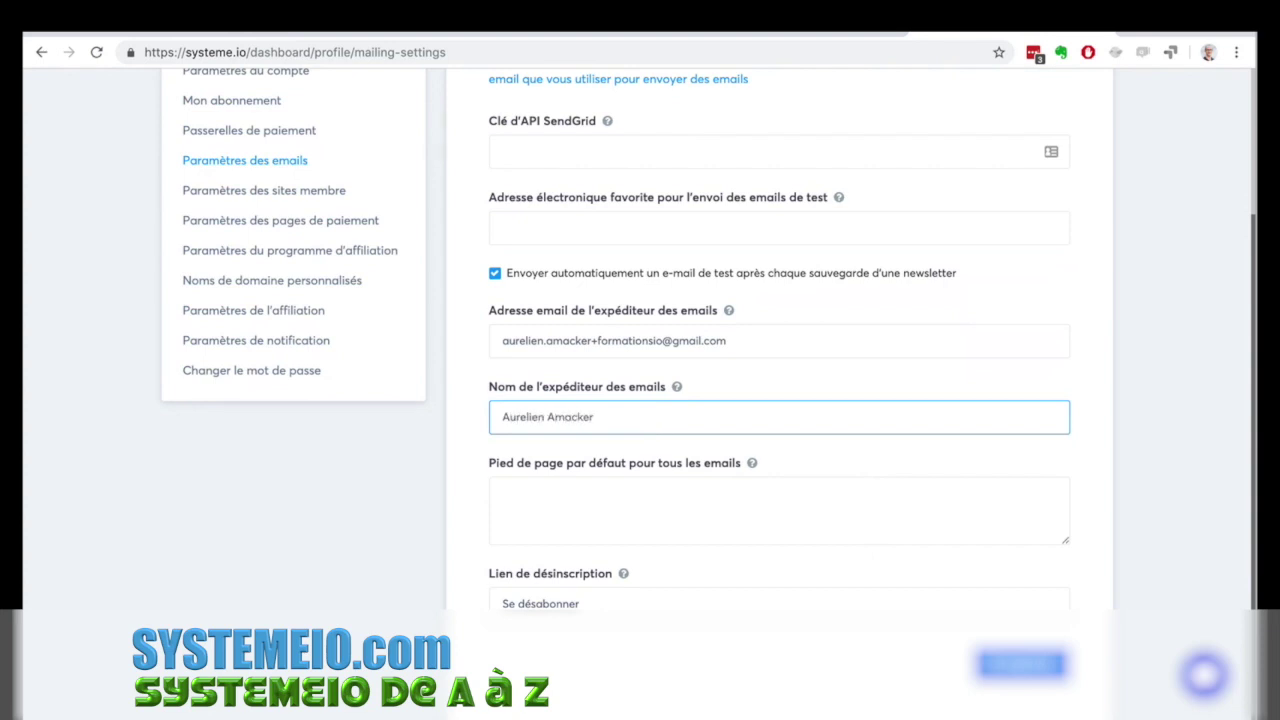
{"action": "left_click", "coordinate": [646, 500]}
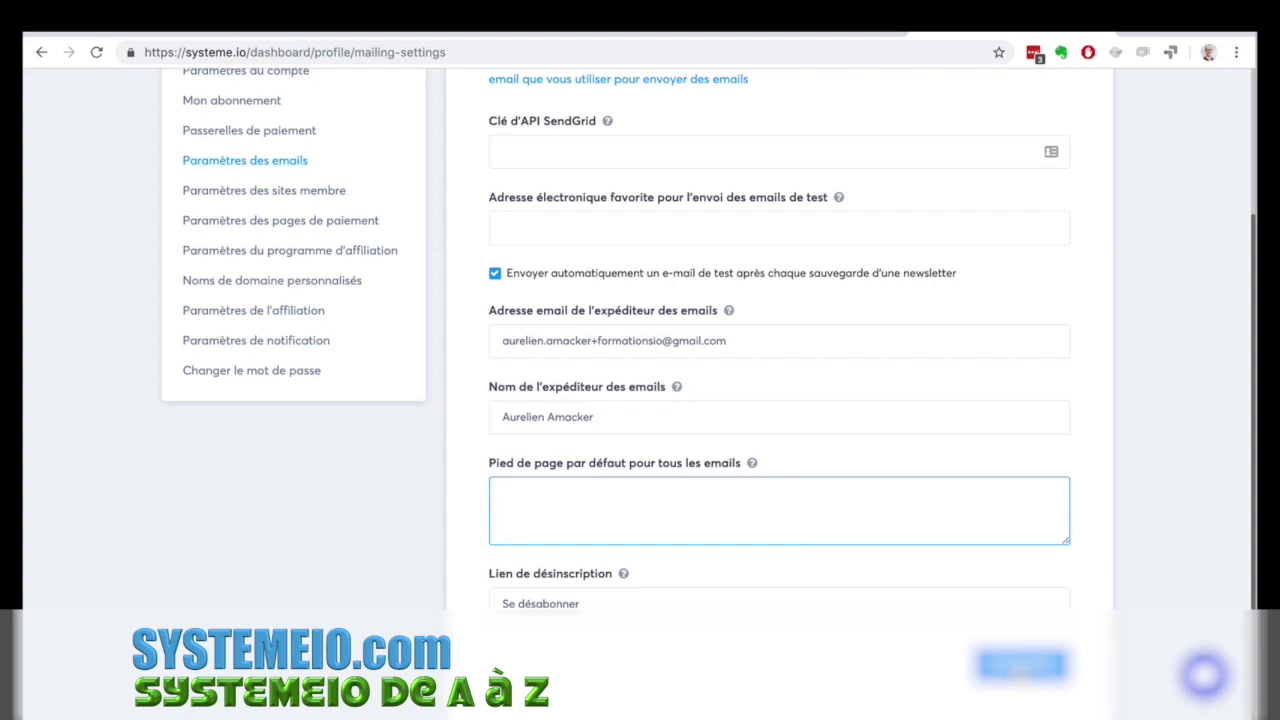
{"action": "left_click", "coordinate": [1020, 665]}
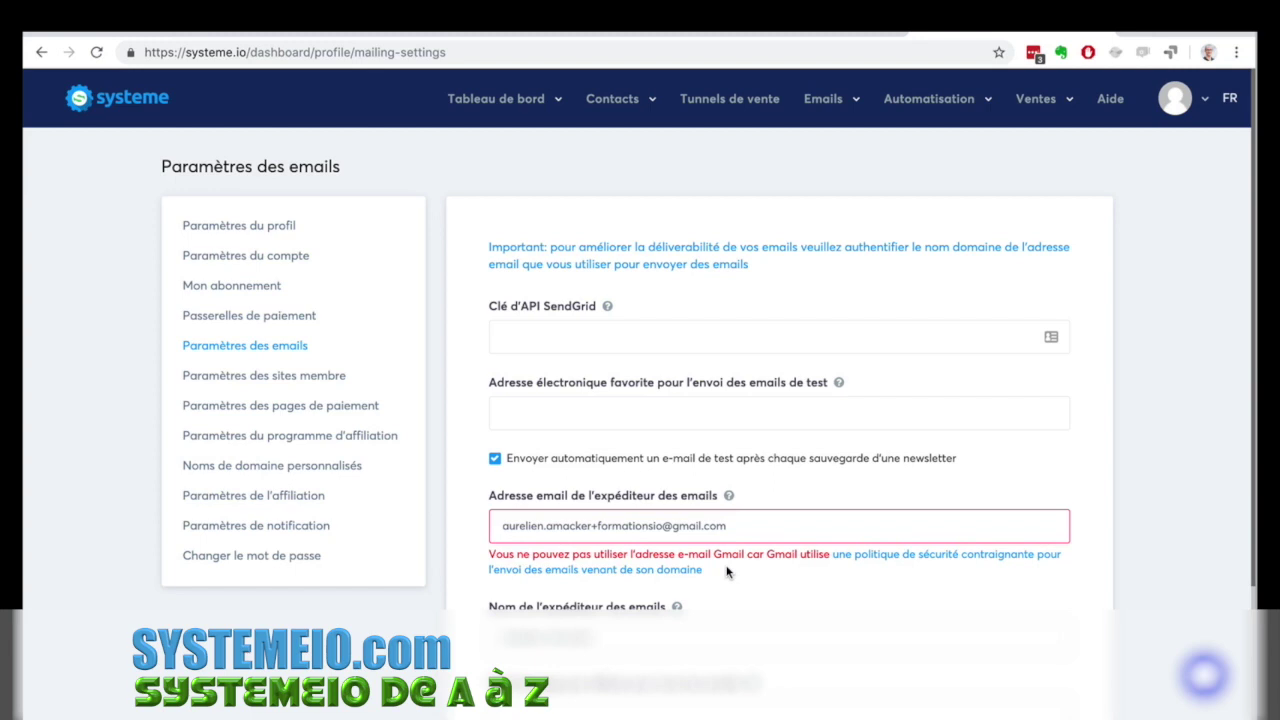
{"action": "left_click_drag", "start_coordinate": [730, 526], "coordinate": [480, 524]}
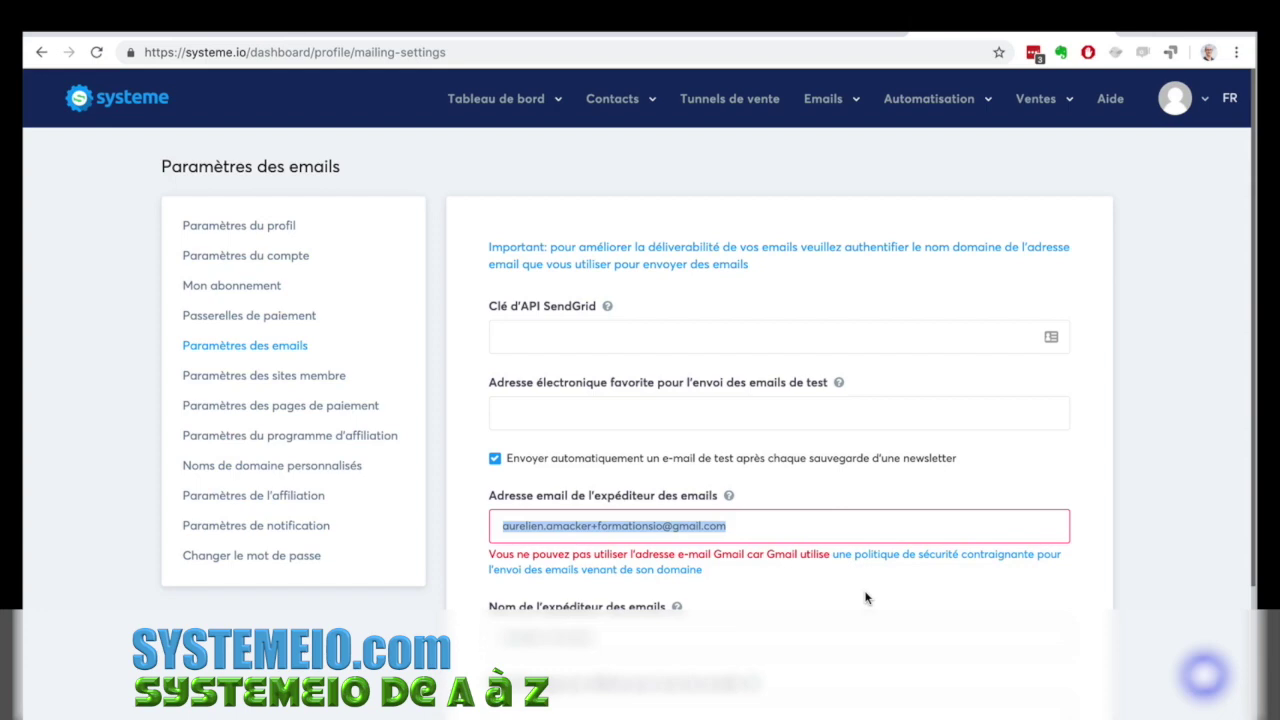
{"action": "scroll", "coordinate": [1053, 528], "scroll_direction": "down", "scroll_amount": 3}
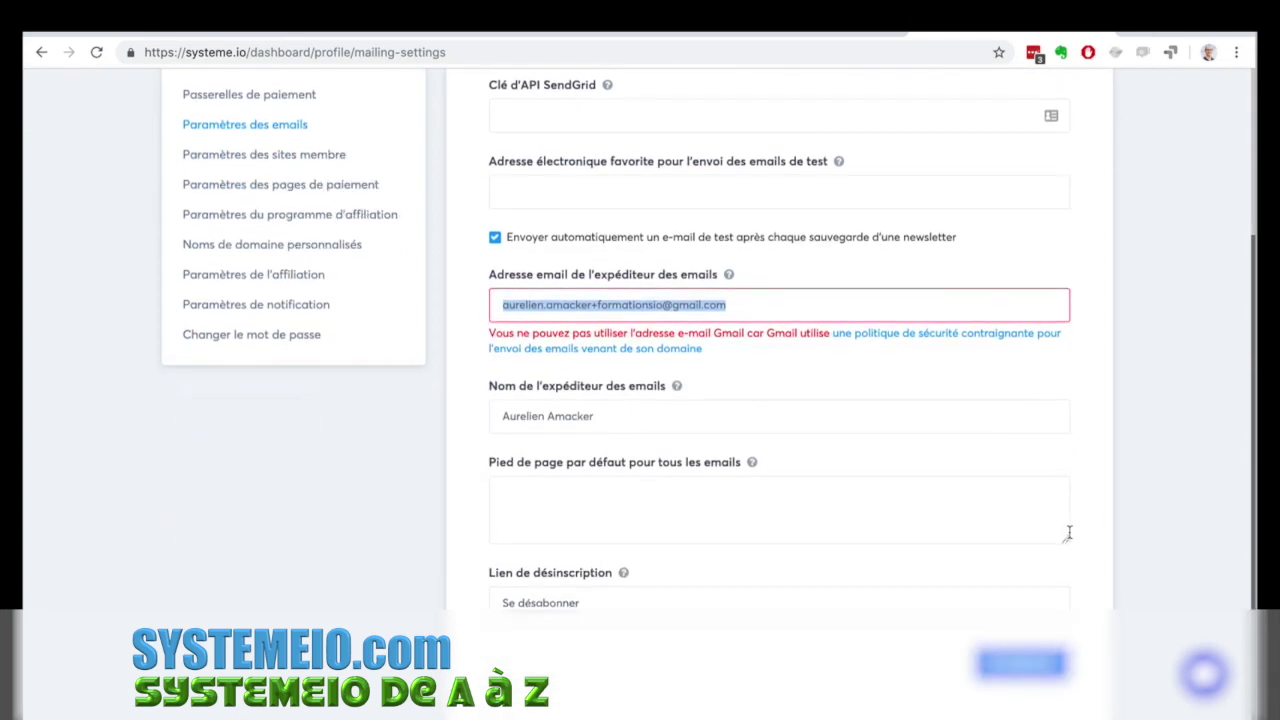
{"action": "scroll", "coordinate": [1068, 530], "scroll_direction": "up", "scroll_amount": 3}
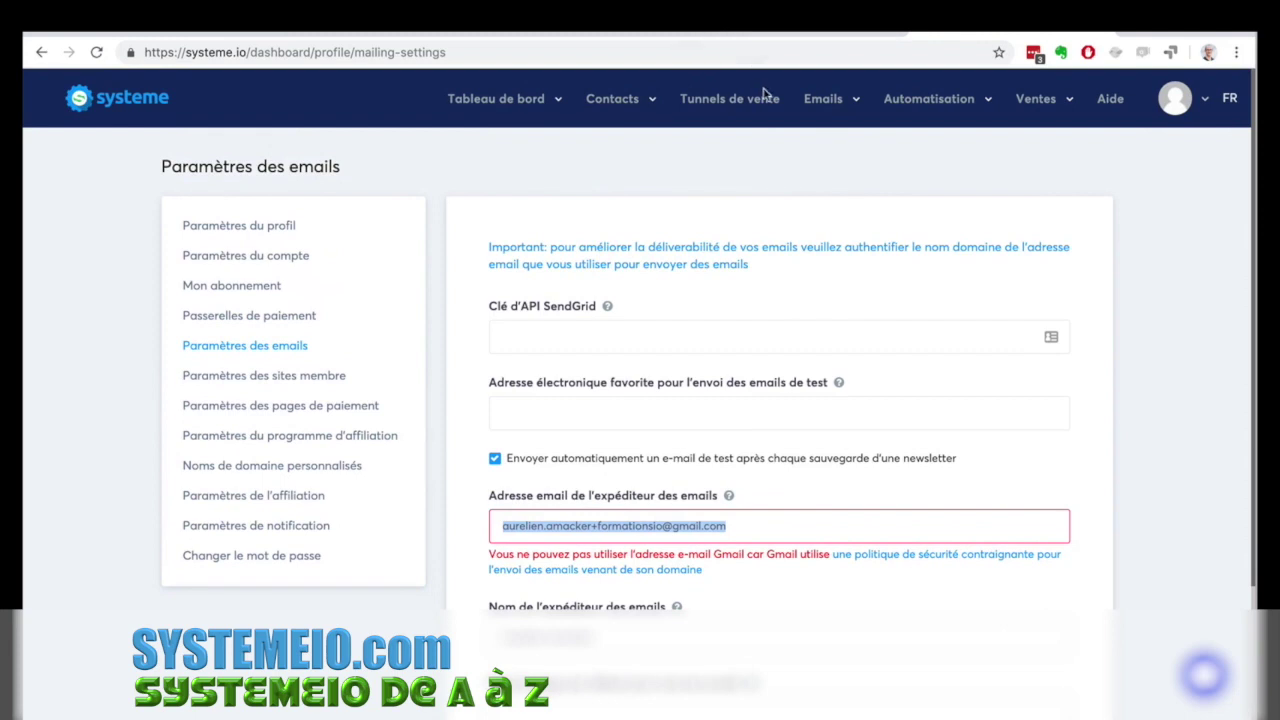
Start a new newsletter and include the tags Contacts and Prospects-Youtube among its recipients.
{"action": "mouse_move", "coordinate": [820, 100]}
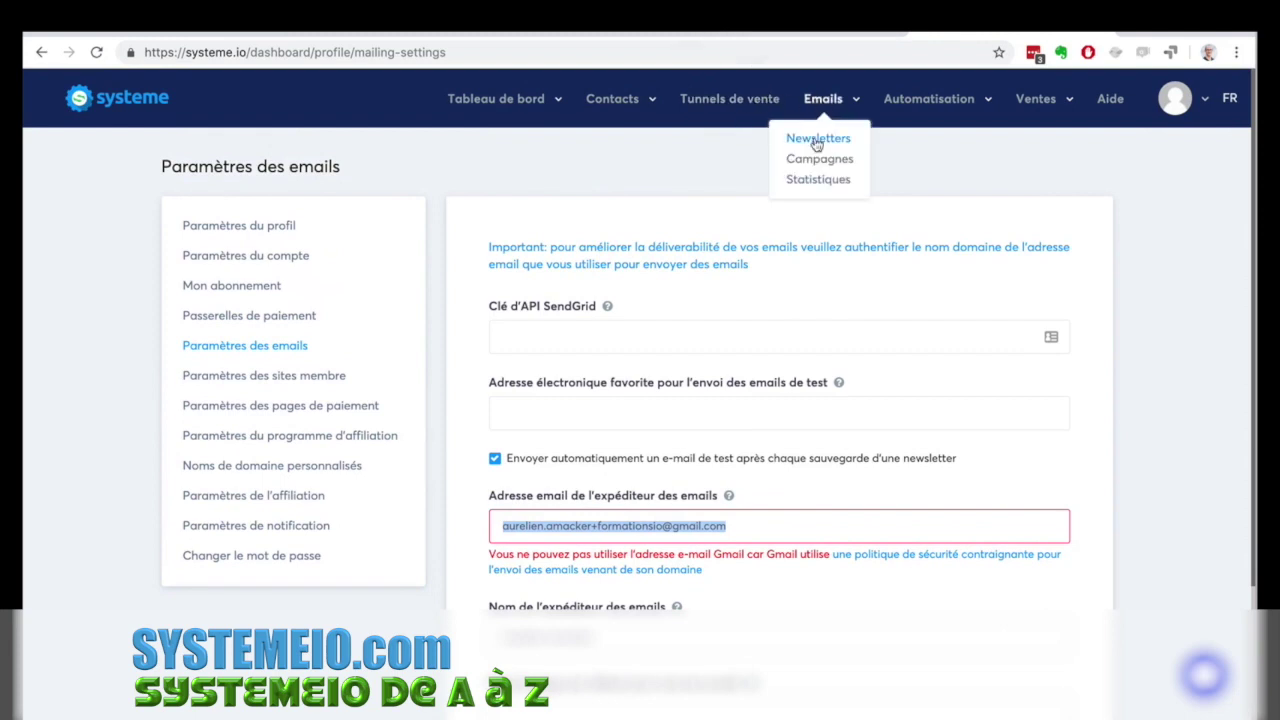
{"action": "left_click", "coordinate": [817, 142]}
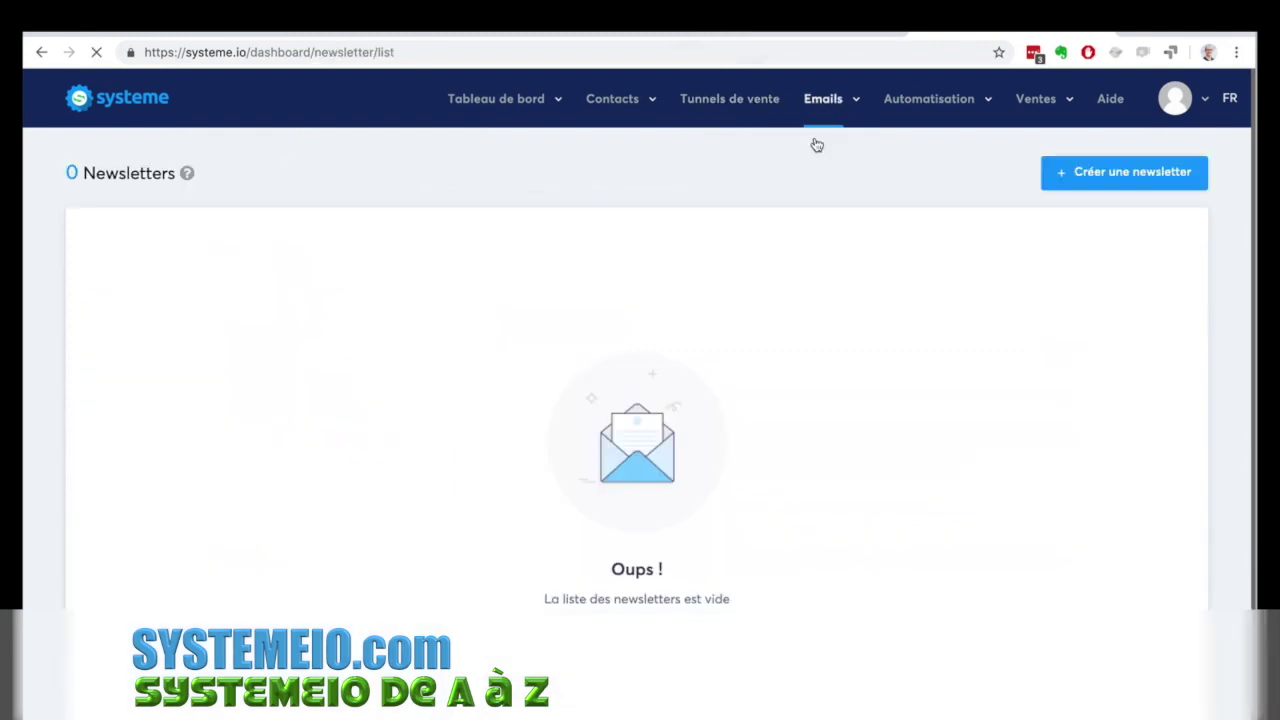
{"action": "left_click", "coordinate": [1062, 168]}
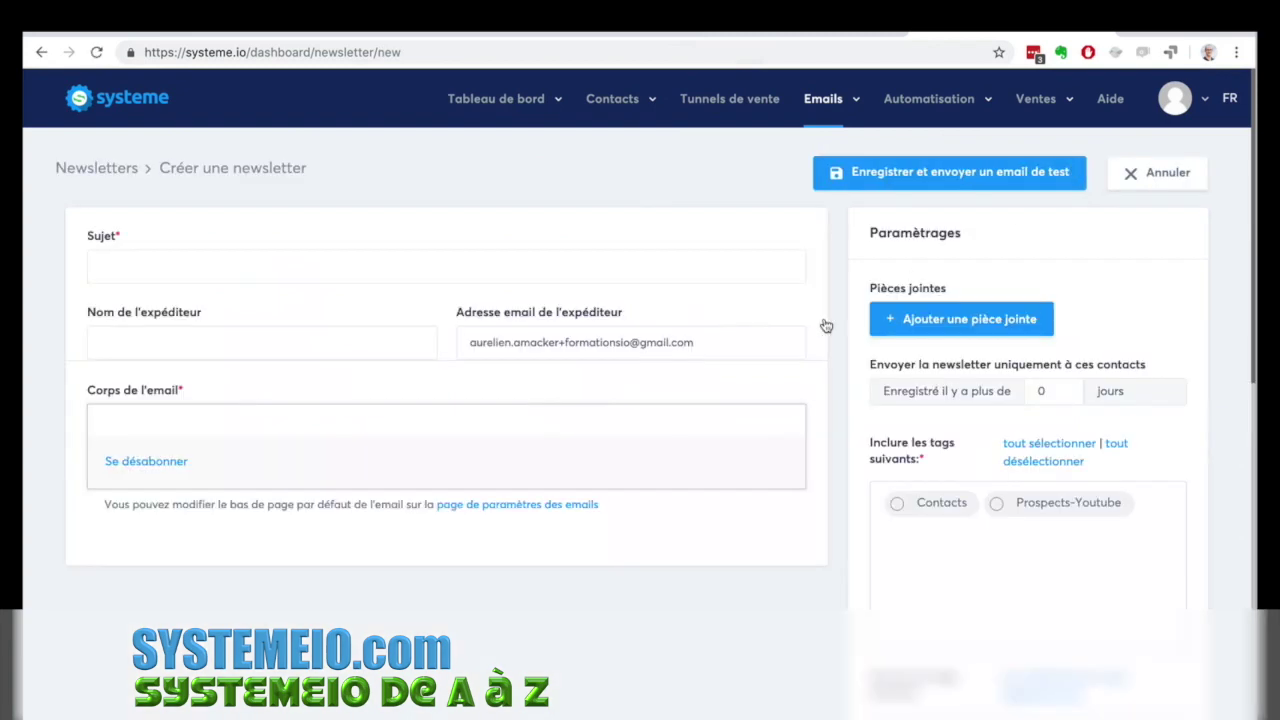
{"action": "left_click", "coordinate": [307, 272]}
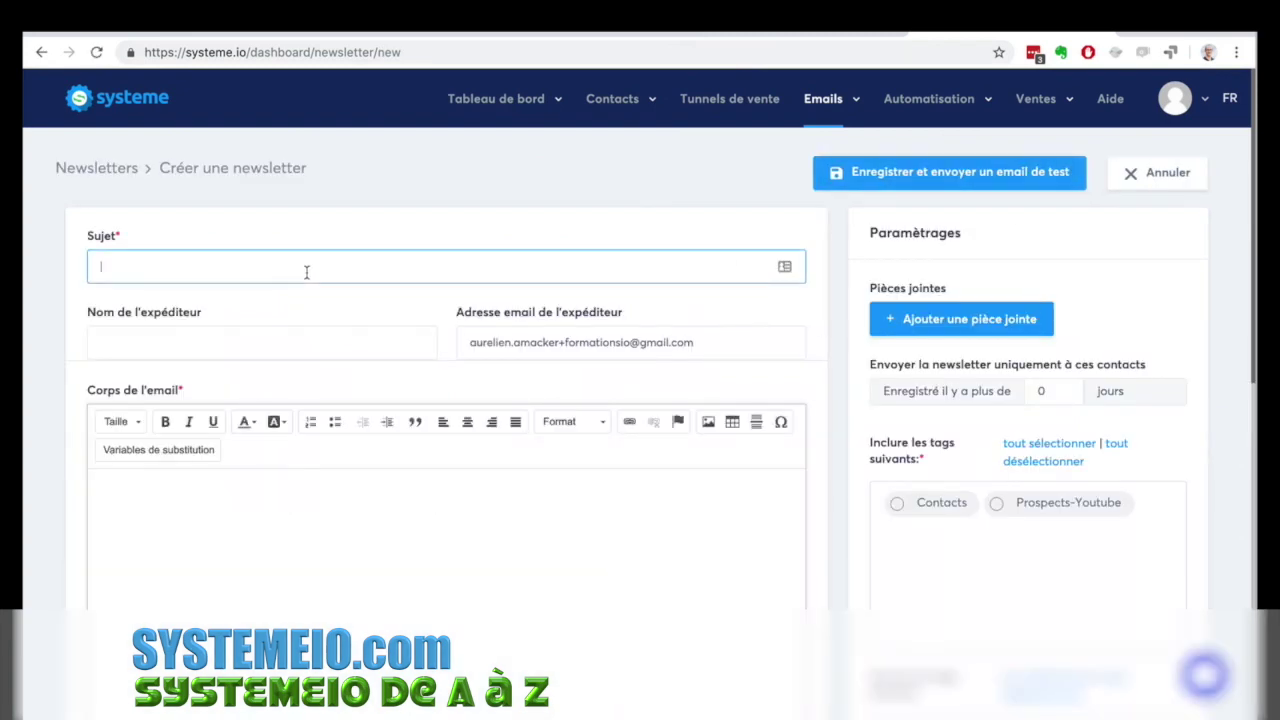
{"action": "left_click", "coordinate": [268, 519]}
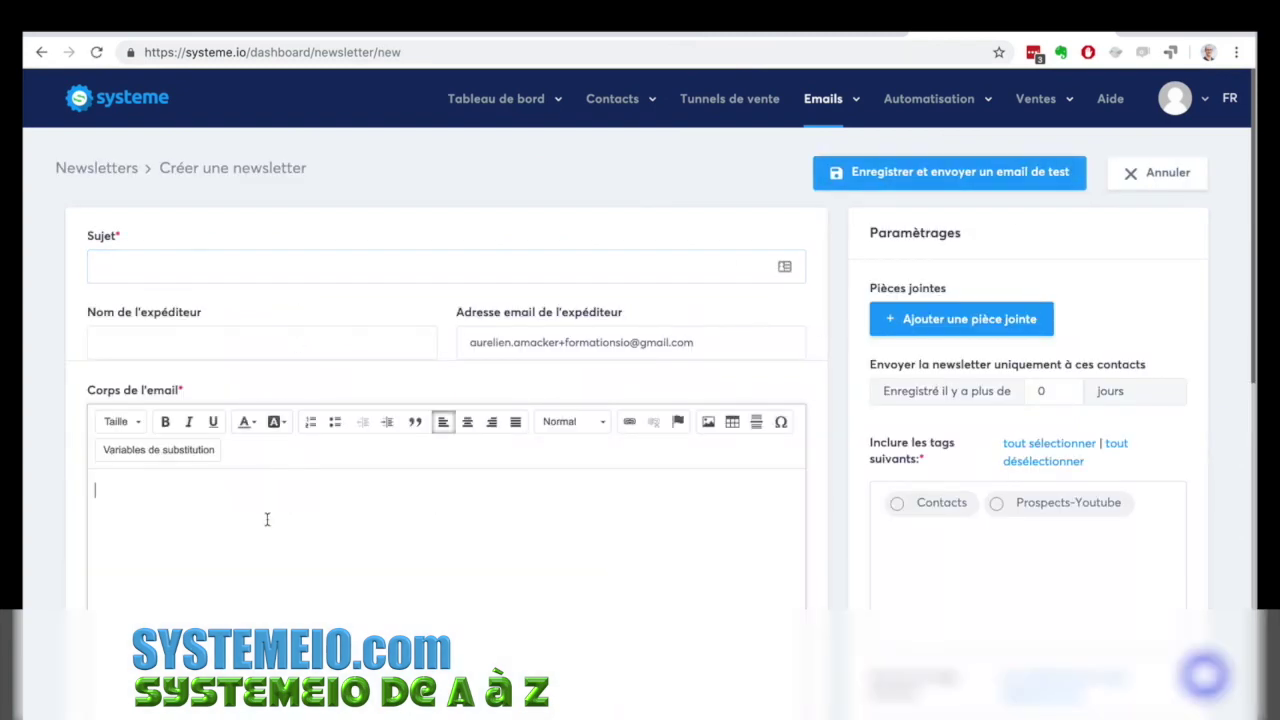
{"action": "scroll", "coordinate": [269, 520], "scroll_direction": "down", "scroll_amount": 1}
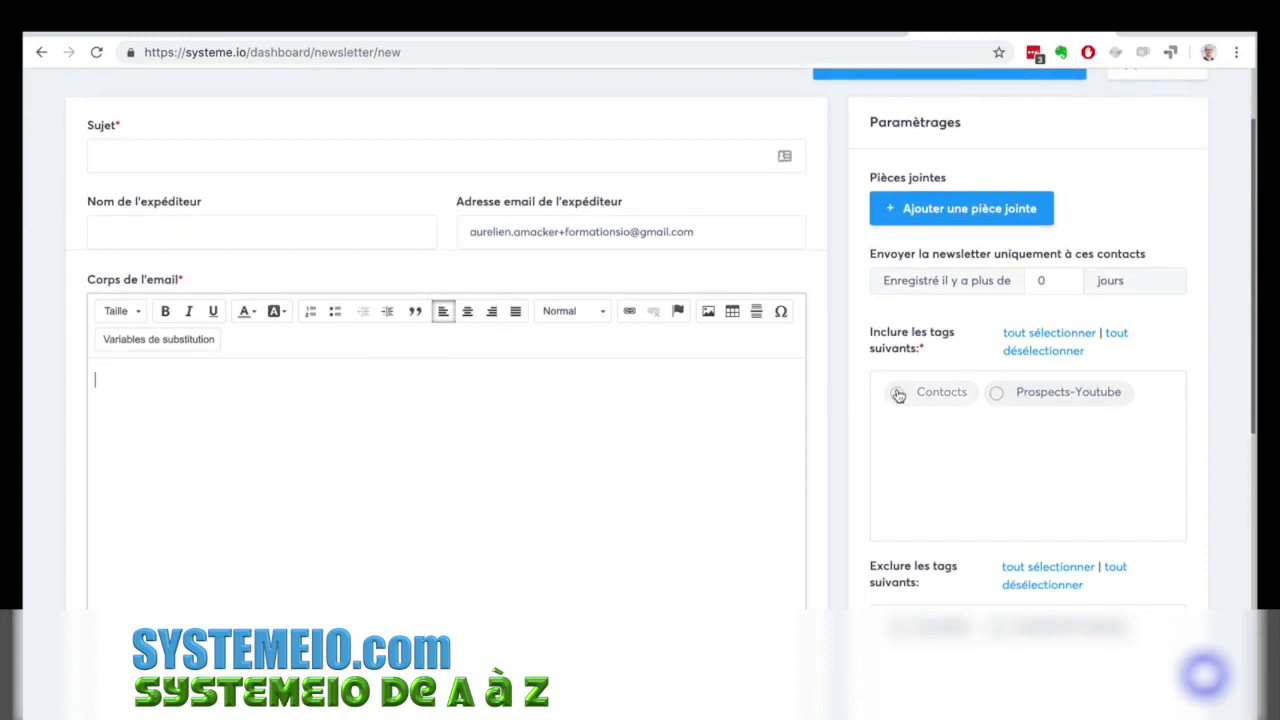
{"action": "left_click", "coordinate": [898, 395]}
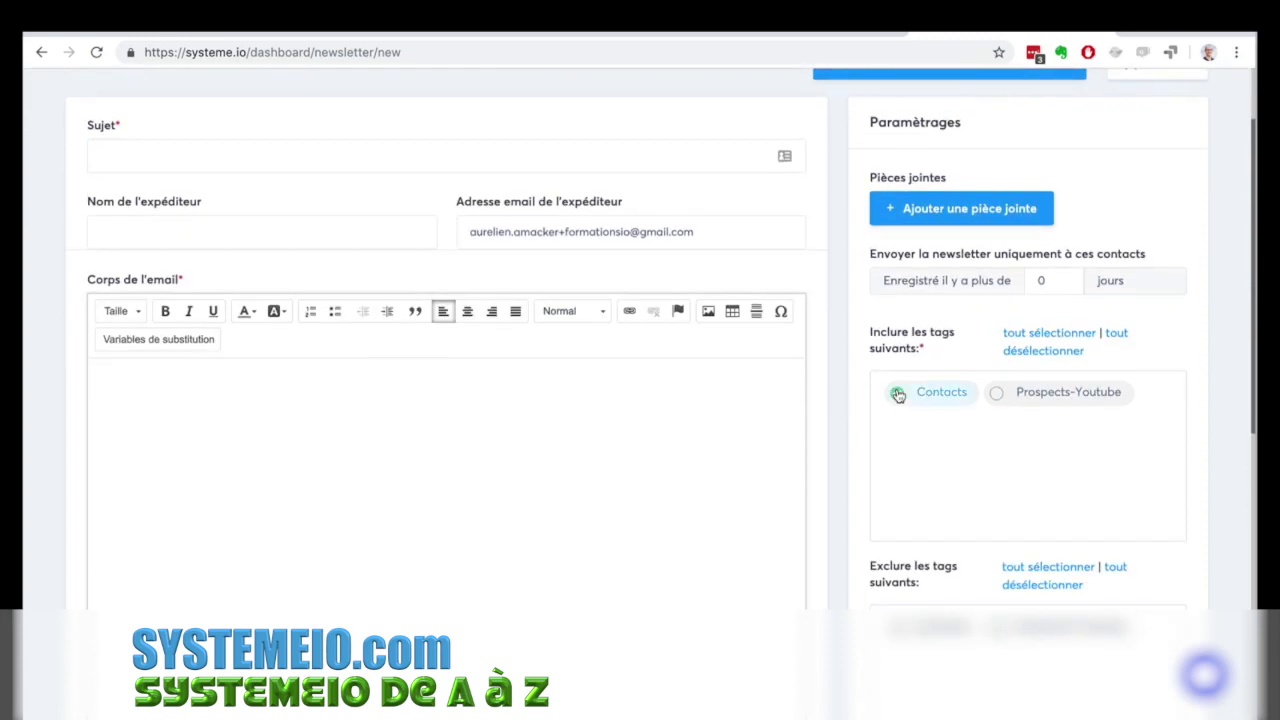
{"action": "left_click", "coordinate": [1006, 395]}
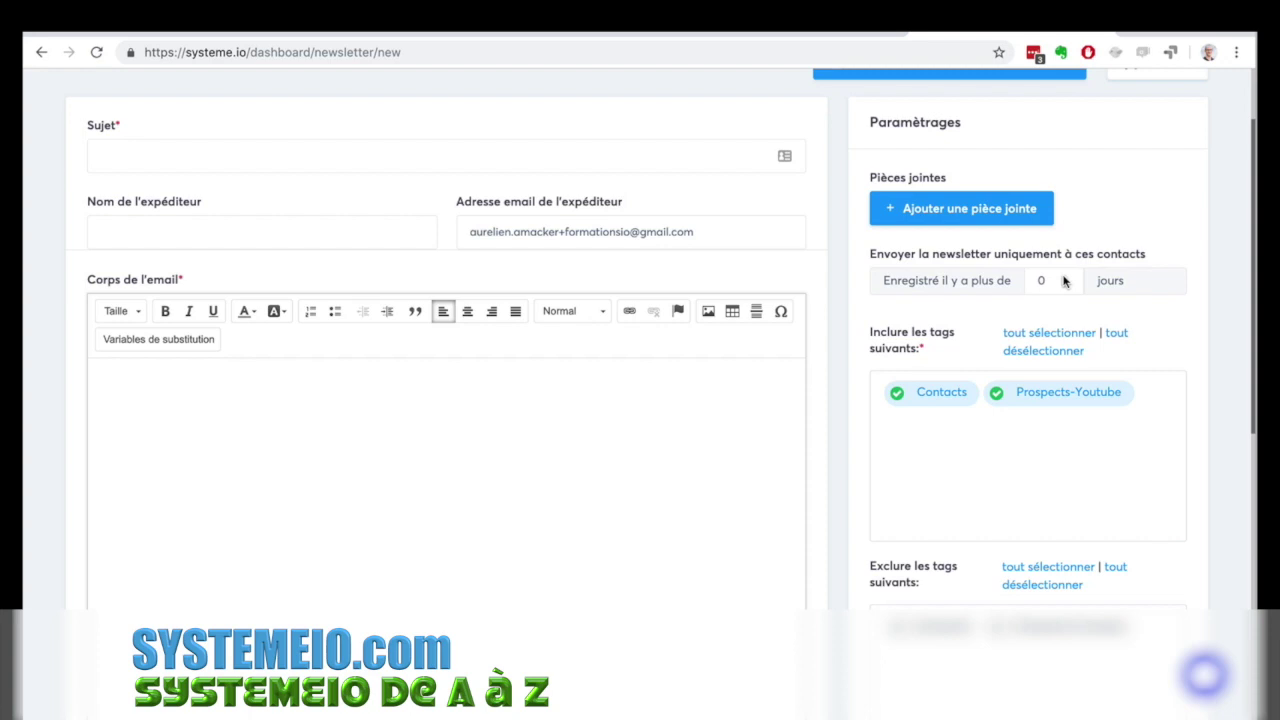
Restrict the newsletter to contacts registered more than 14 days ago.
{"action": "double_click", "coordinate": [1063, 281]}
{"action": "type", "text": "6"}
{"action": "key", "text": "BackSpace"}
{"action": "type", "text": "13"}
Put the Contacts tag among the newsletter's excluded tags, leaving Prospects-Youtube as the only included tag.
{"action": "scroll", "coordinate": [1143, 352], "scroll_direction": "down", "scroll_amount": 2}
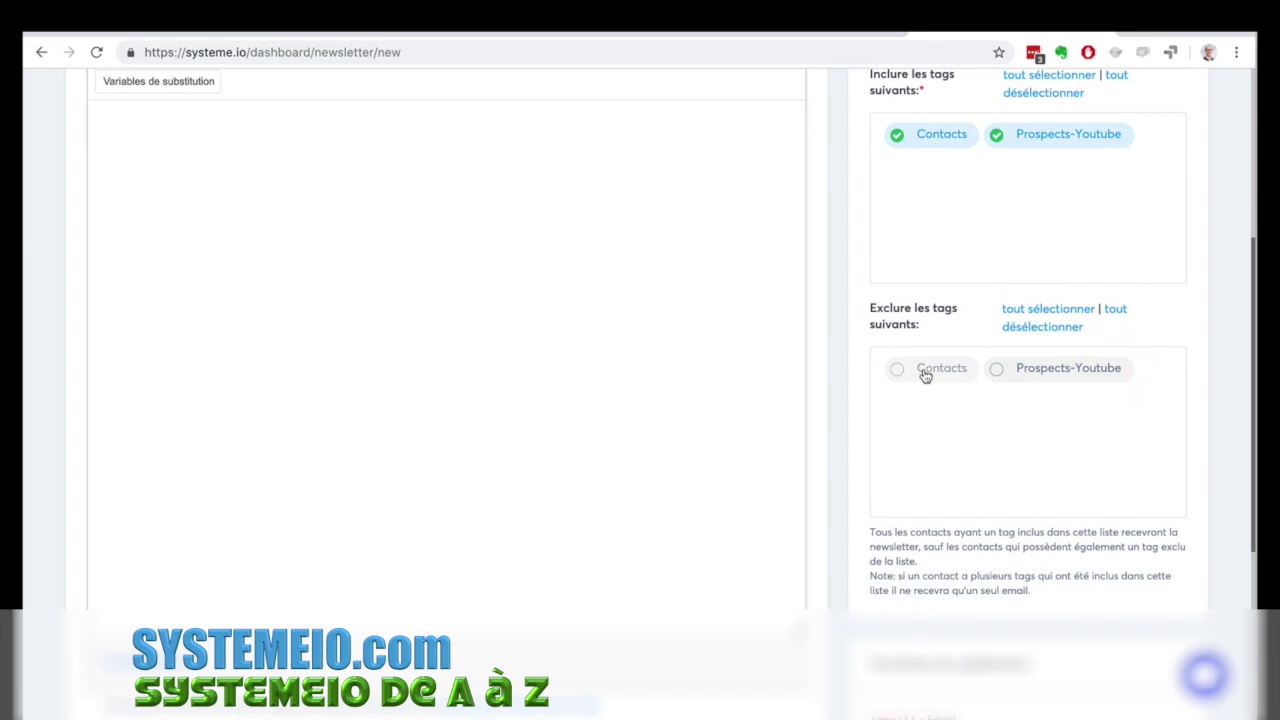
{"action": "left_click", "coordinate": [925, 375]}
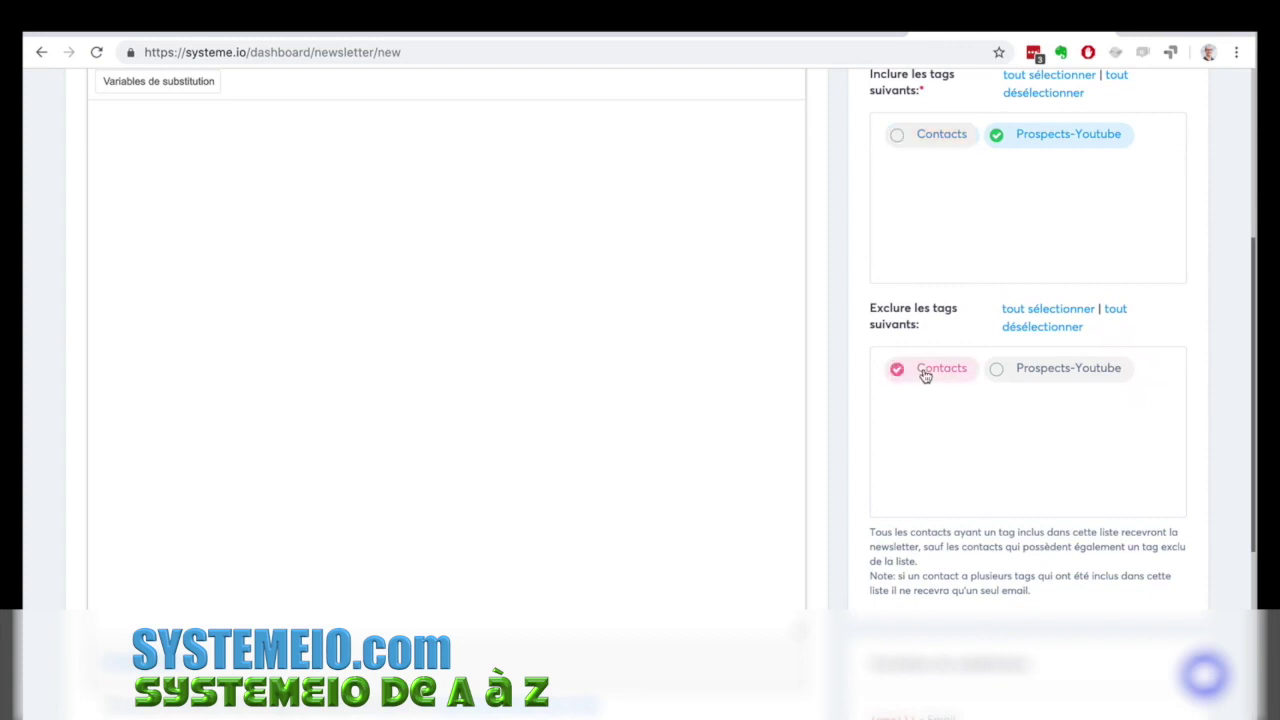
{"action": "left_click", "coordinate": [914, 142]}
{"action": "left_click", "coordinate": [902, 370]}
Copy the substitution variable {phone_number} from the list of variables into the newsletter's email body.
{"action": "scroll", "coordinate": [1203, 466], "scroll_direction": "down", "scroll_amount": 3}
{"action": "scroll", "coordinate": [945, 408], "scroll_direction": "down", "scroll_amount": 1}
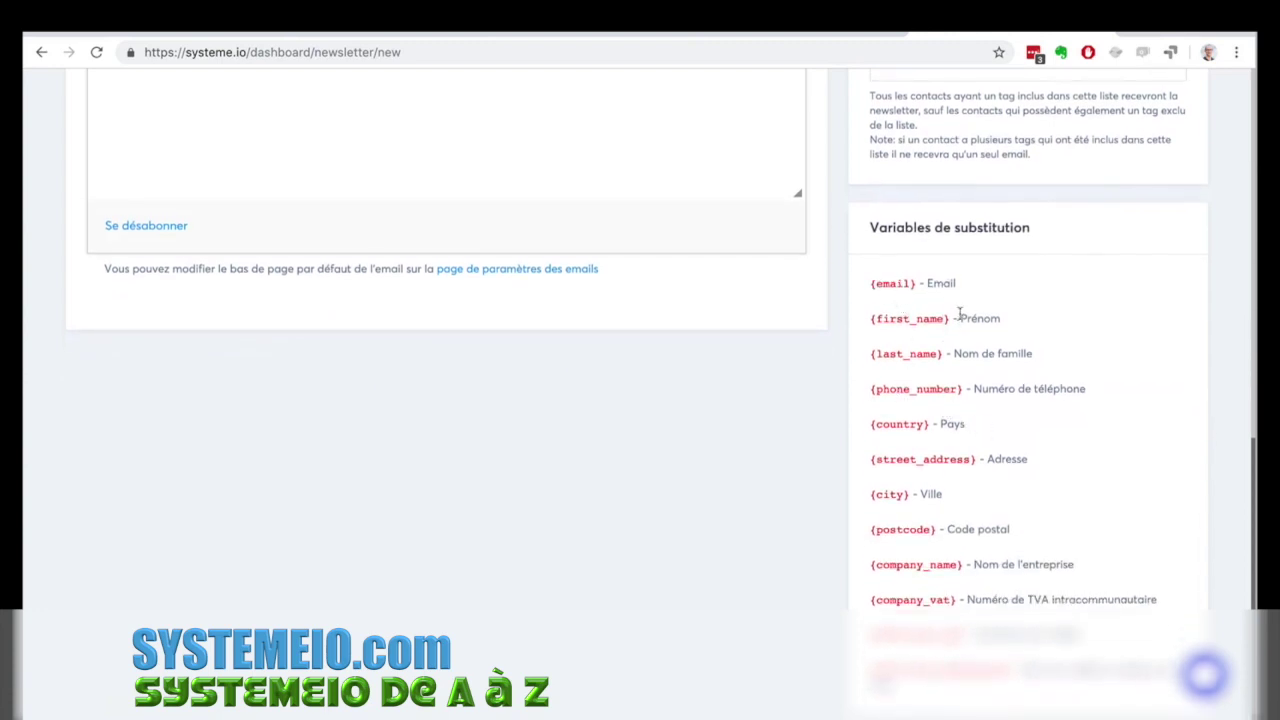
{"action": "left_click_drag", "start_coordinate": [960, 318], "coordinate": [1015, 320]}
{"action": "left_click_drag", "start_coordinate": [954, 353], "coordinate": [1020, 352]}
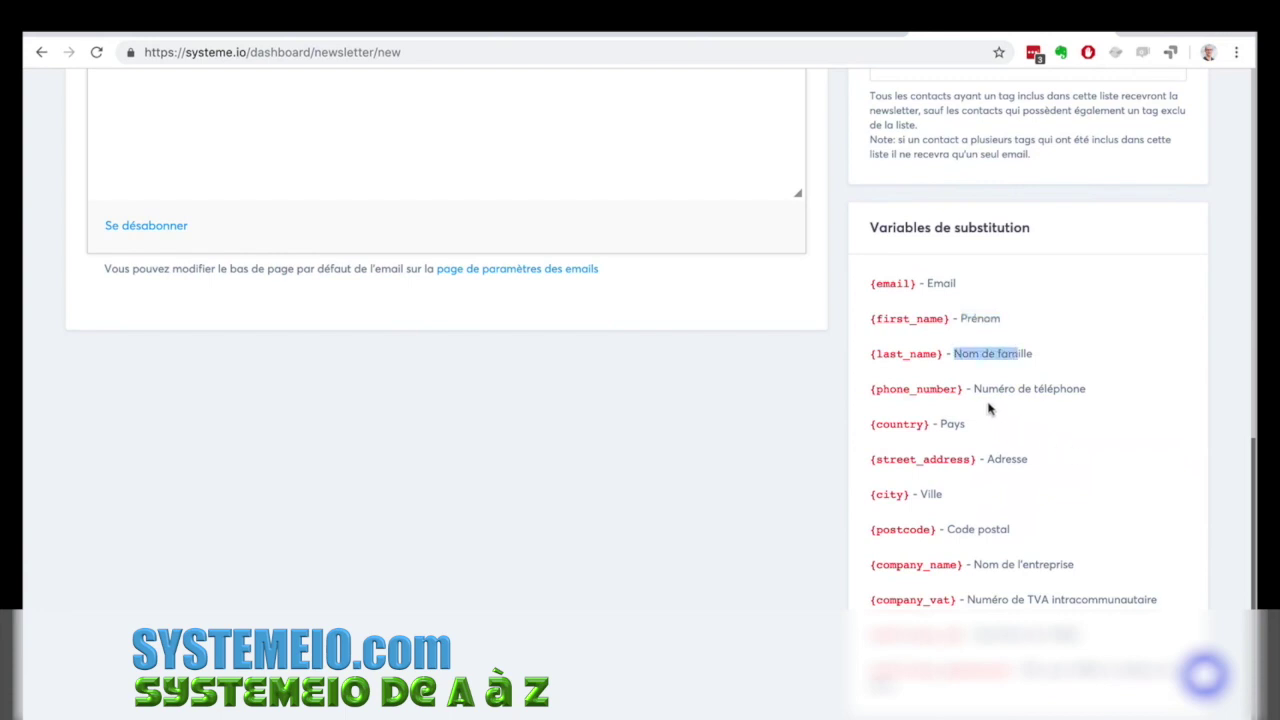
{"action": "left_click_drag", "start_coordinate": [974, 389], "coordinate": [1060, 405]}
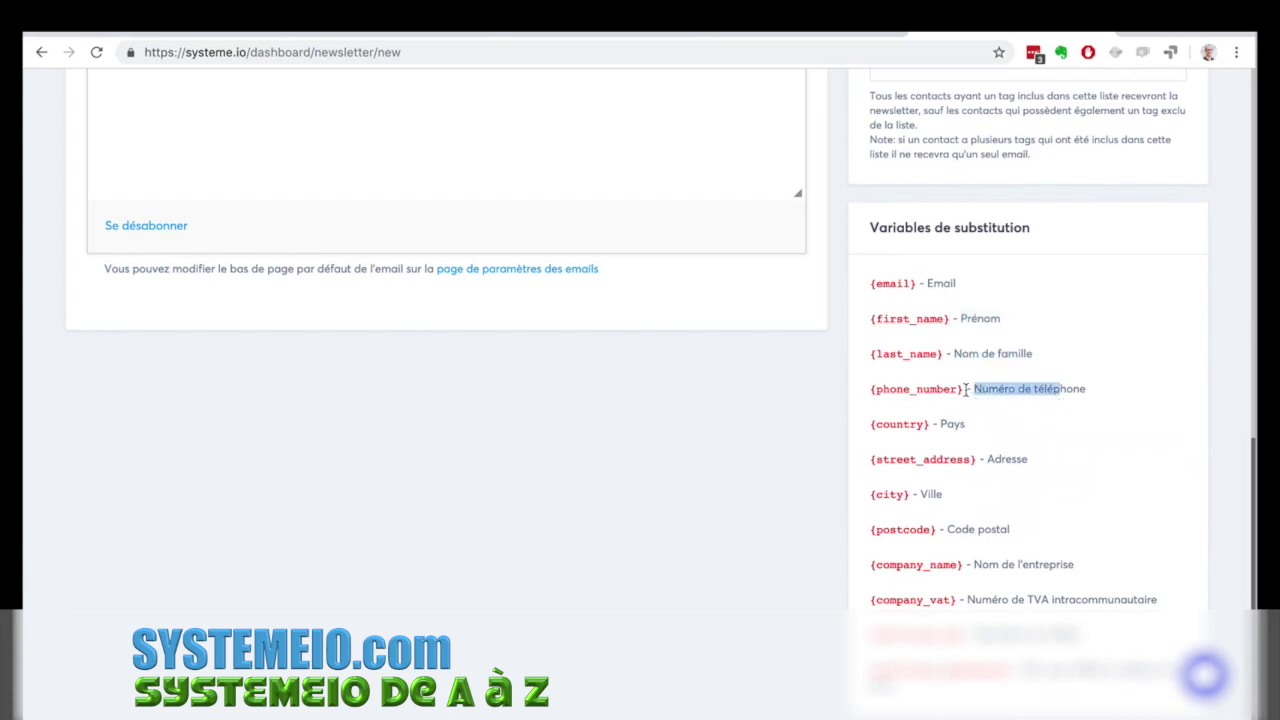
{"action": "left_click_drag", "start_coordinate": [964, 389], "coordinate": [872, 387]}
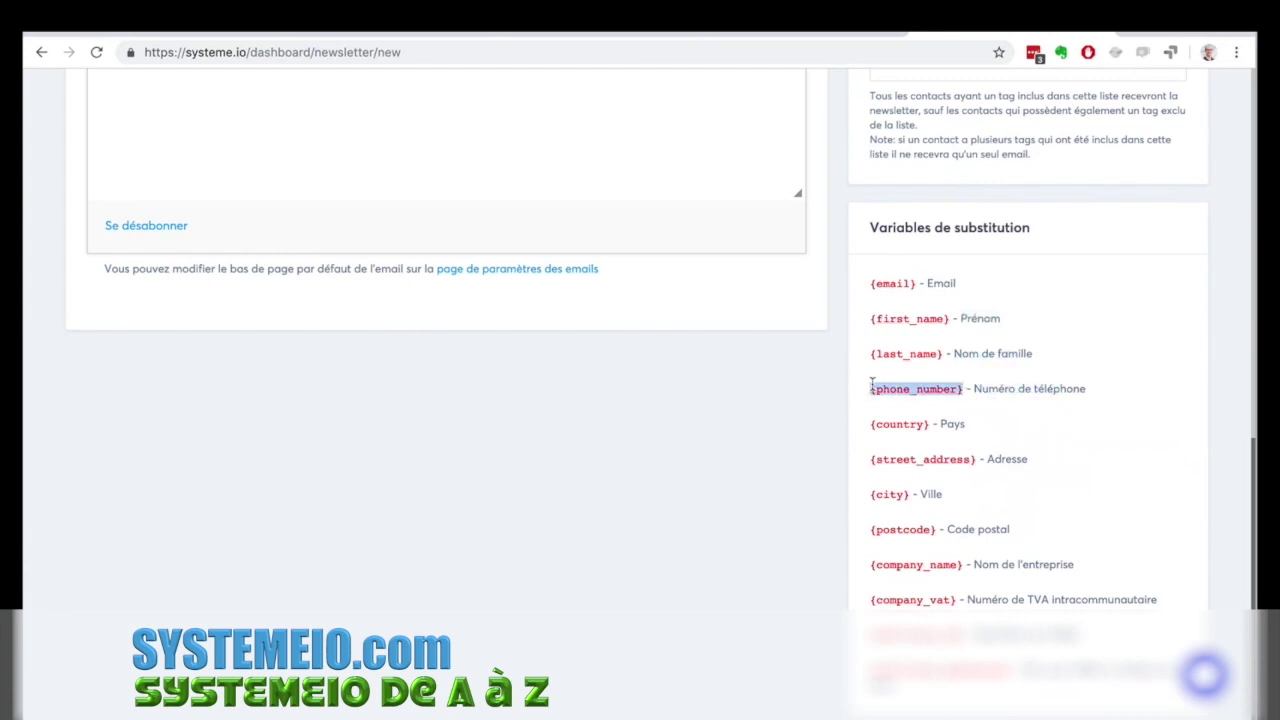
{"action": "key", "text": "ctrl+c"}
{"action": "scroll", "coordinate": [349, 243], "scroll_direction": "up", "scroll_amount": 4}
{"action": "left_click", "coordinate": [314, 217]}
{"action": "key", "text": "ctrl+v"}
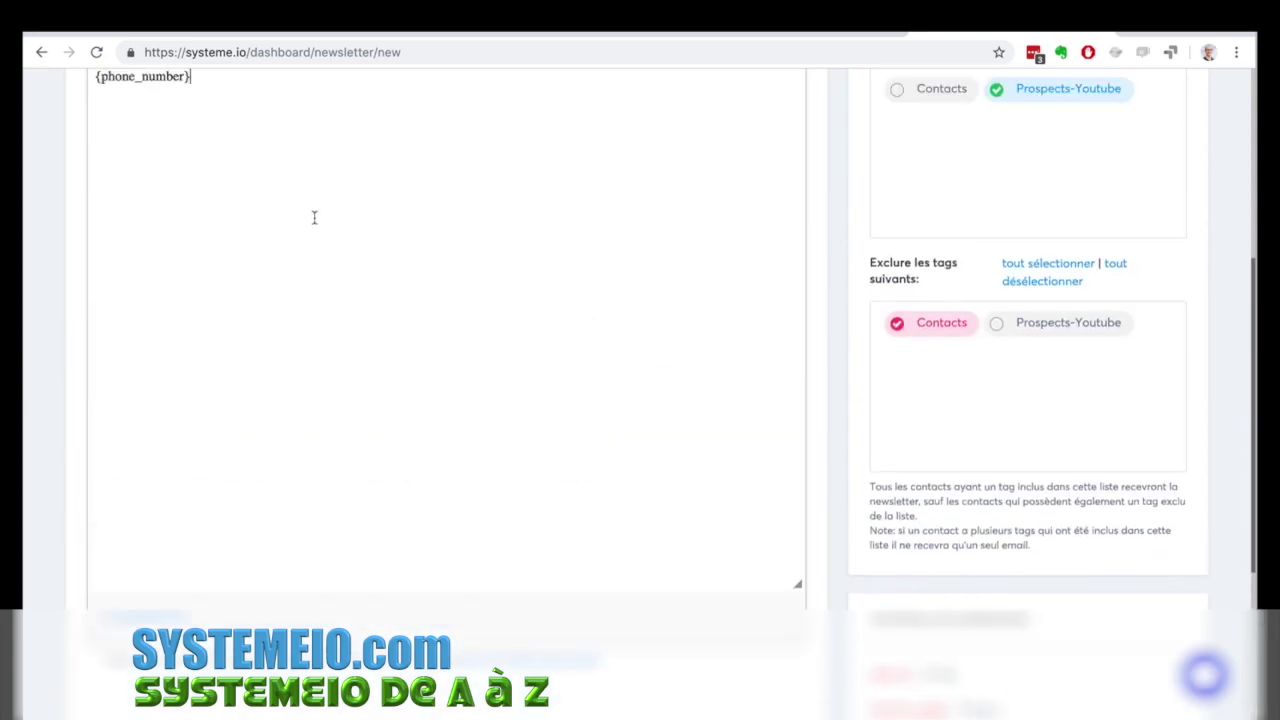
{"action": "scroll", "coordinate": [314, 217], "scroll_direction": "up", "scroll_amount": 2}
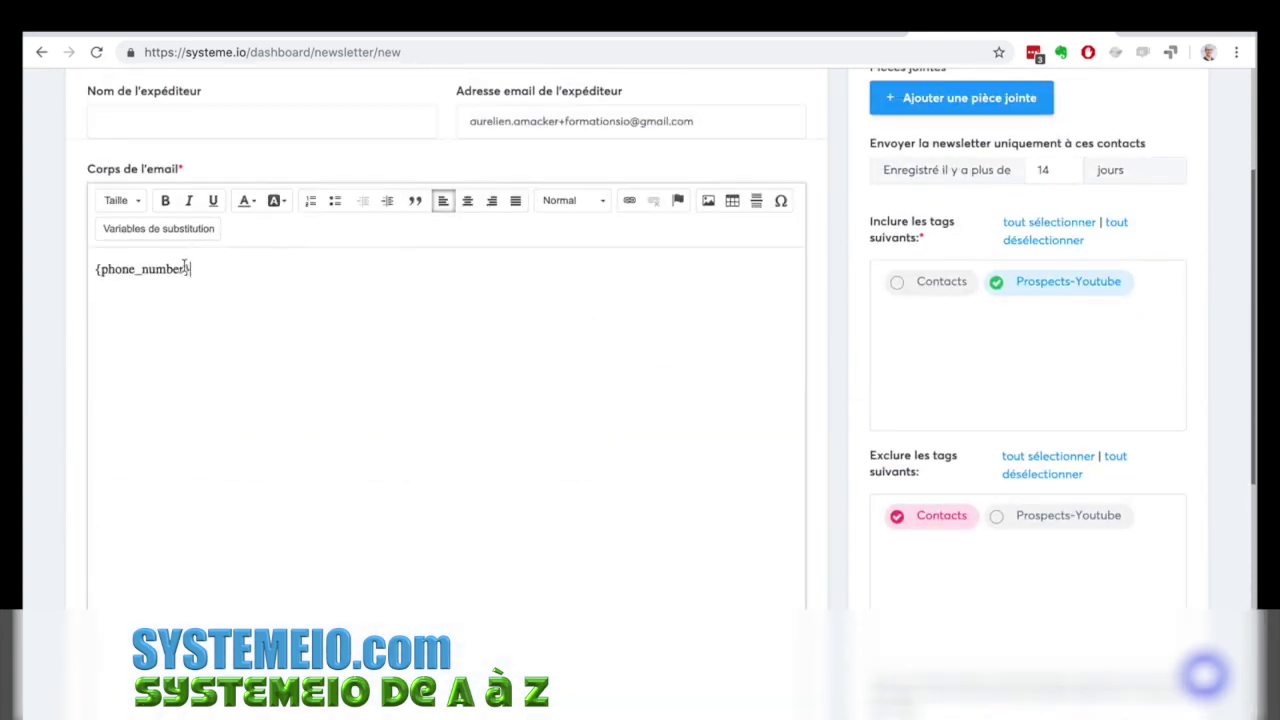
{"action": "left_click_drag", "start_coordinate": [185, 265], "coordinate": [103, 268]}
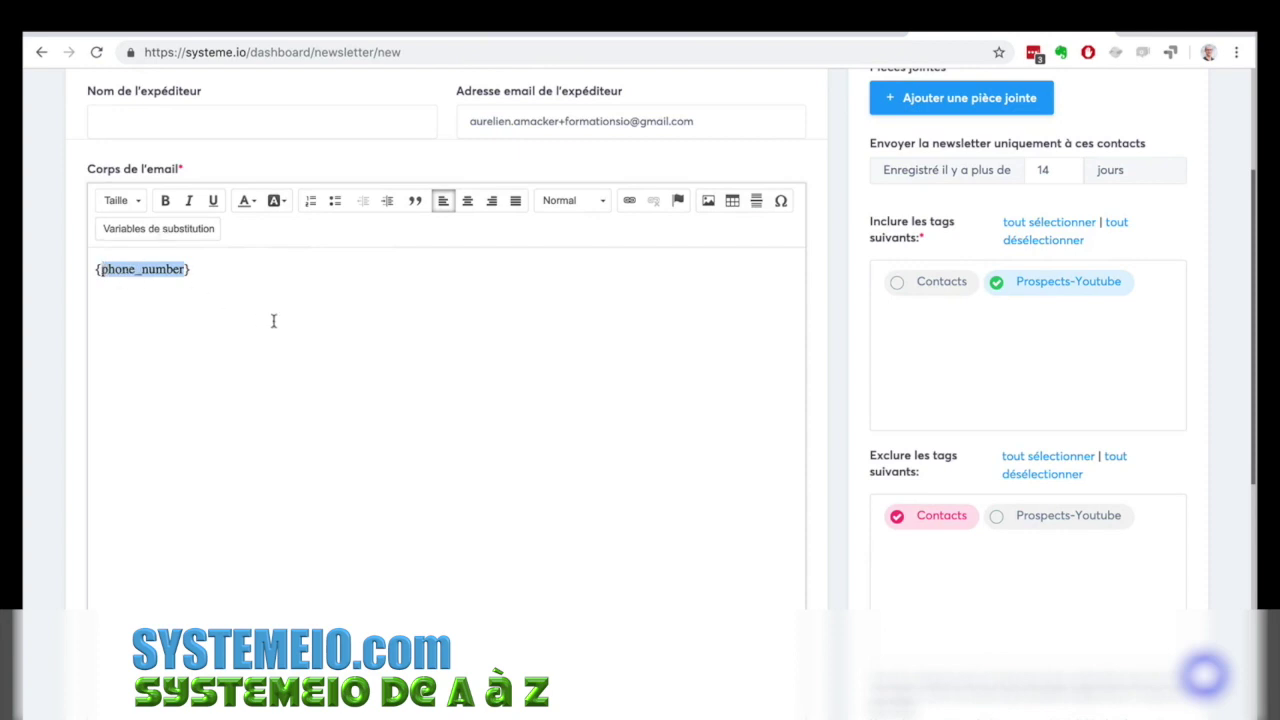
{"action": "scroll", "coordinate": [274, 320], "scroll_direction": "up", "scroll_amount": 3}
{"action": "left_click_drag", "start_coordinate": [209, 412], "coordinate": [77, 402]}
{"action": "scroll", "coordinate": [163, 405], "scroll_direction": "up", "scroll_amount": 2}
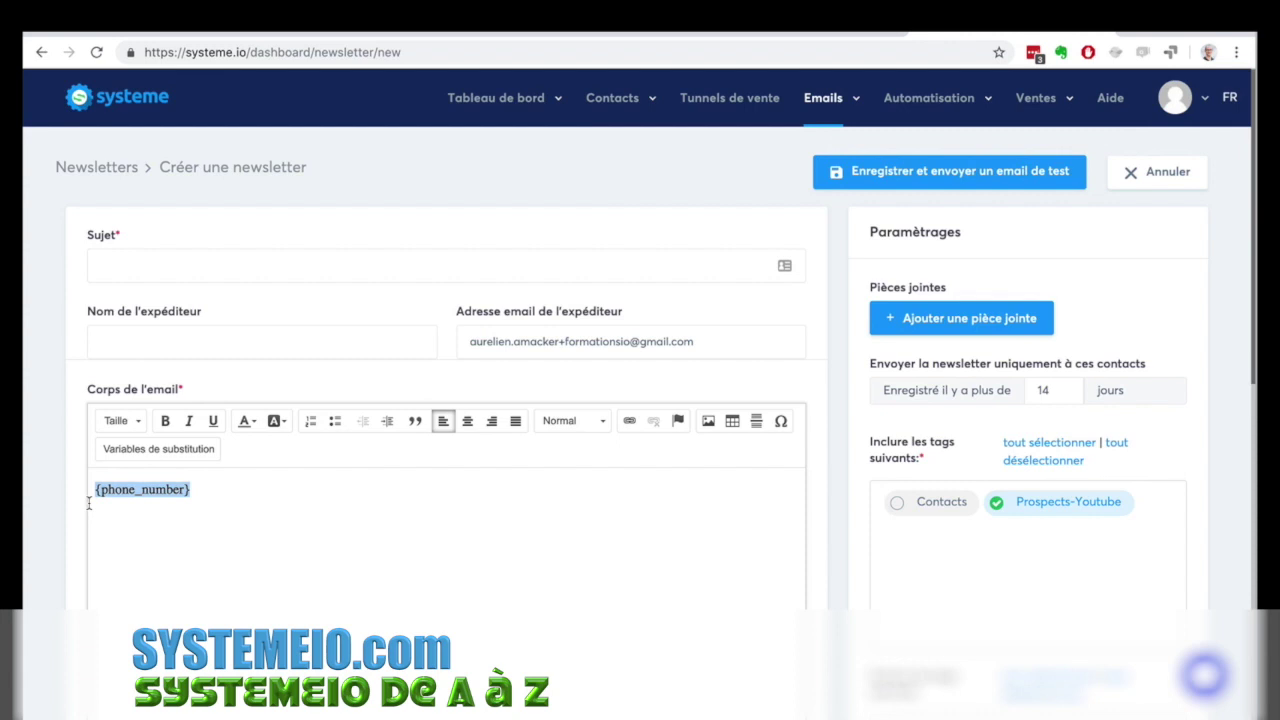
{"action": "left_click", "coordinate": [205, 494]}
{"action": "triple_click", "coordinate": [217, 490]}
{"action": "left_click", "coordinate": [323, 512]}
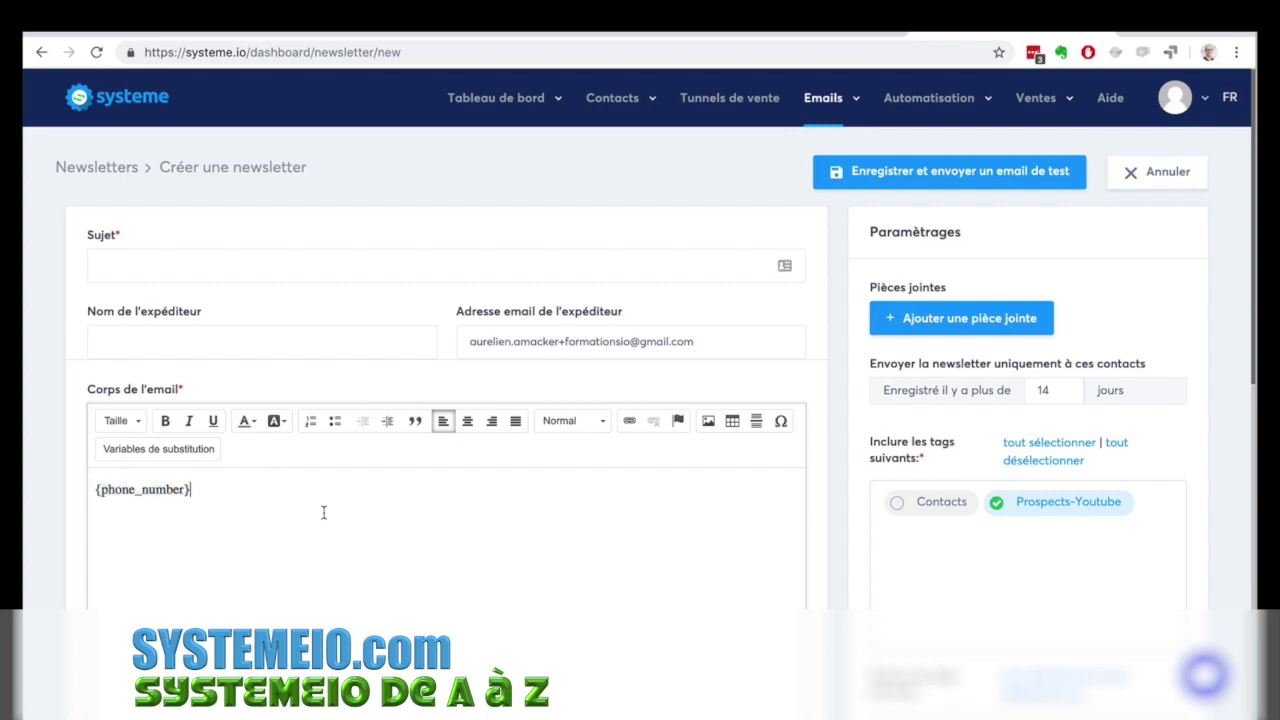
{"action": "scroll", "coordinate": [323, 512], "scroll_direction": "down", "scroll_amount": 4}
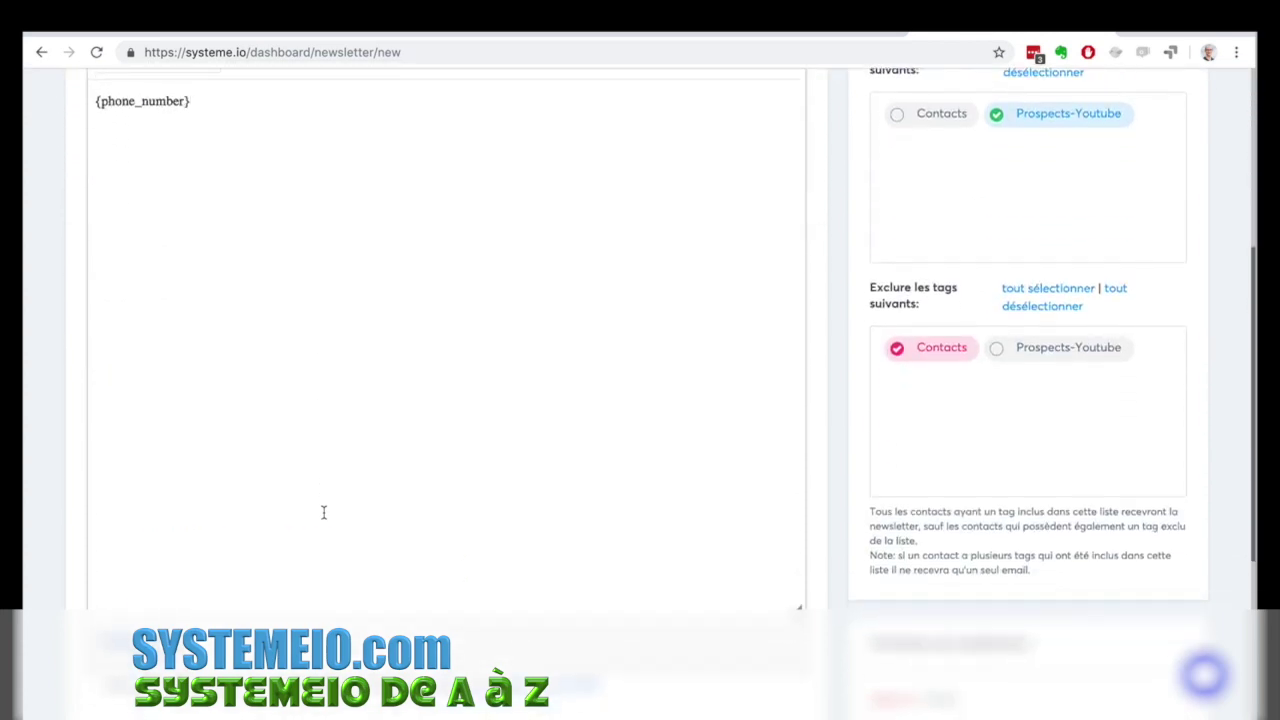
{"action": "scroll", "coordinate": [323, 513], "scroll_direction": "down", "scroll_amount": 2}
{"action": "scroll", "coordinate": [323, 515], "scroll_direction": "up", "scroll_amount": 6}
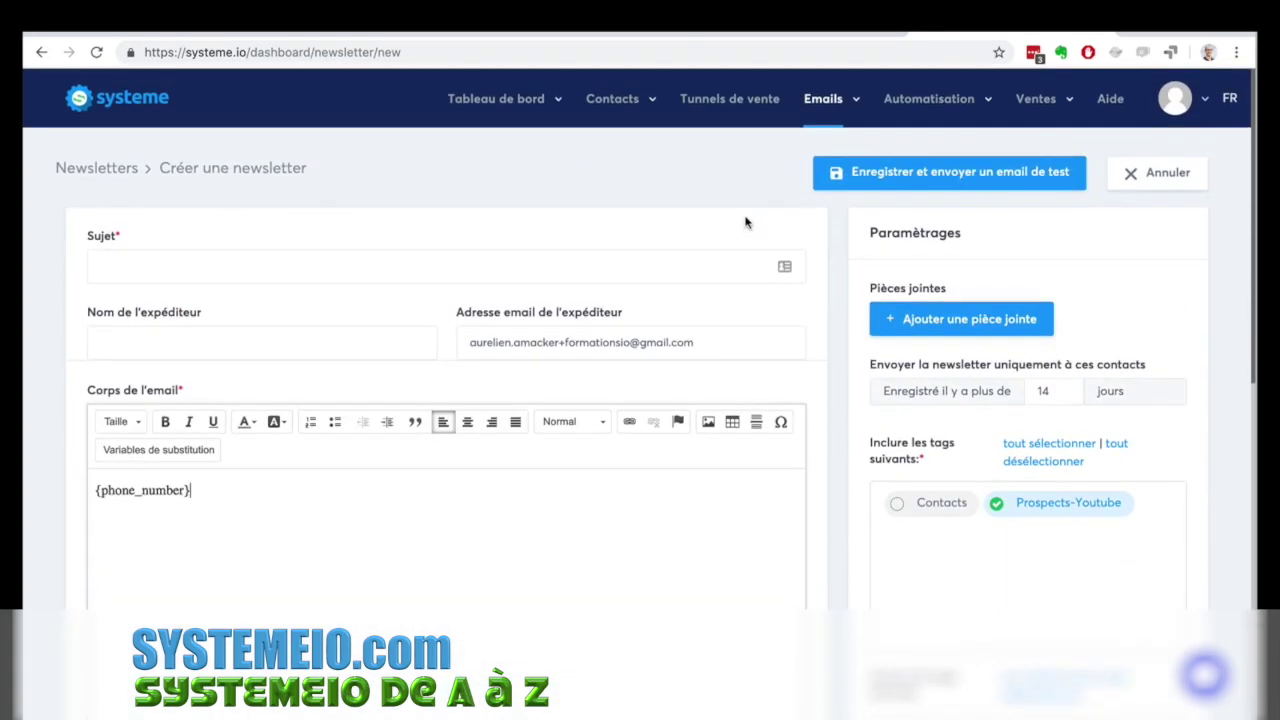
Enter "titre" as the newsletter's subject and try to save it and send a test email.
{"action": "left_click", "coordinate": [908, 170]}
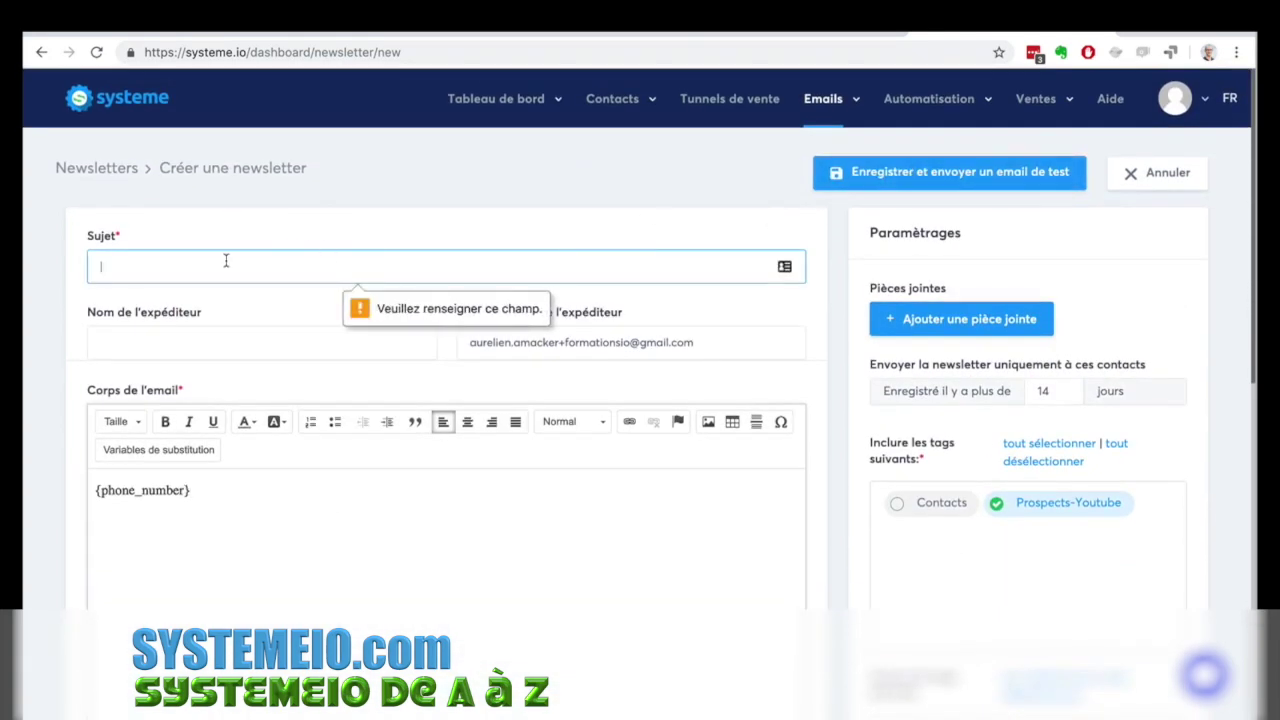
{"action": "type", "text": "titre"}
{"action": "left_click", "coordinate": [917, 175]}
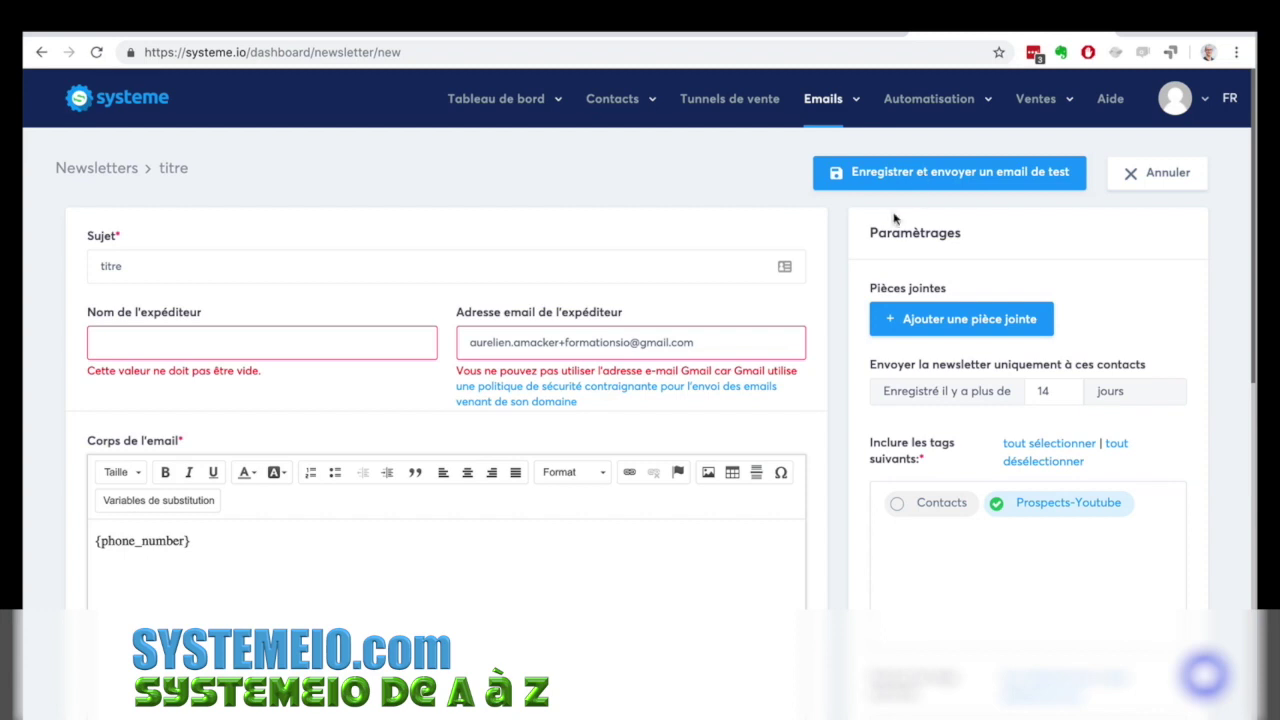
Create an email campaign named "7 conseils pour ..." and reuse the same text as its description.
{"action": "mouse_move", "coordinate": [826, 106]}
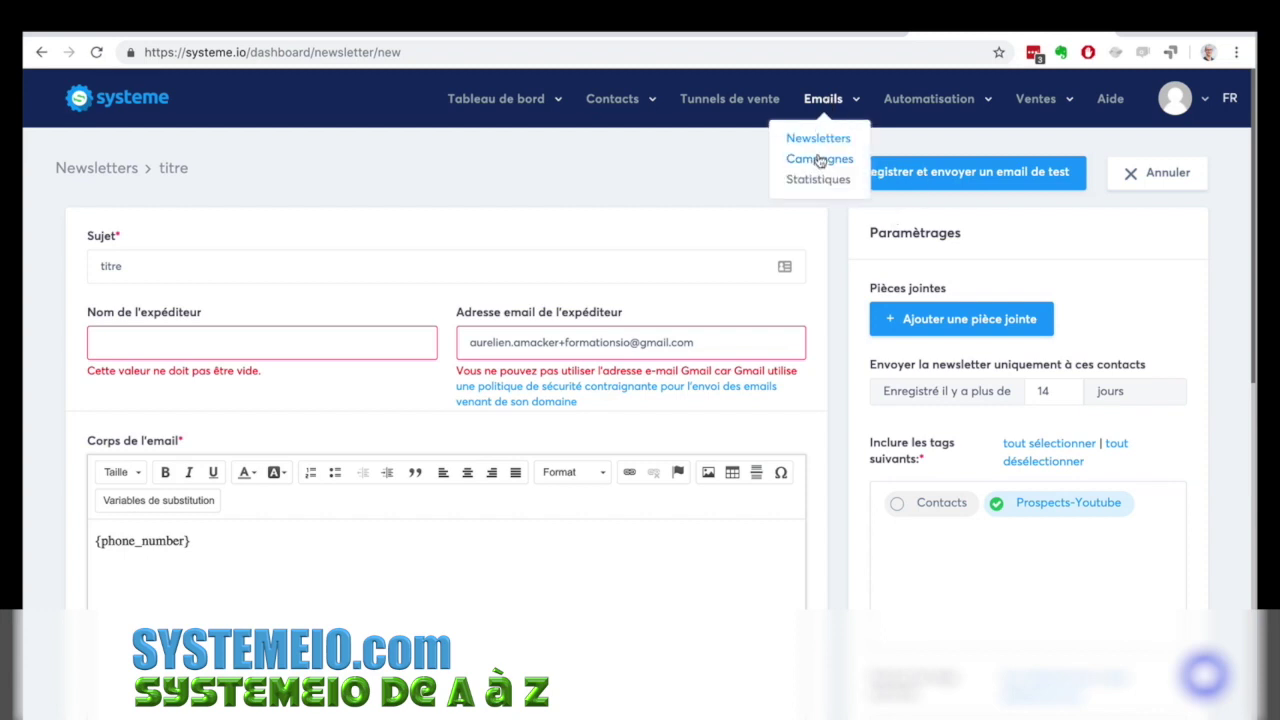
{"action": "left_click", "coordinate": [819, 160]}
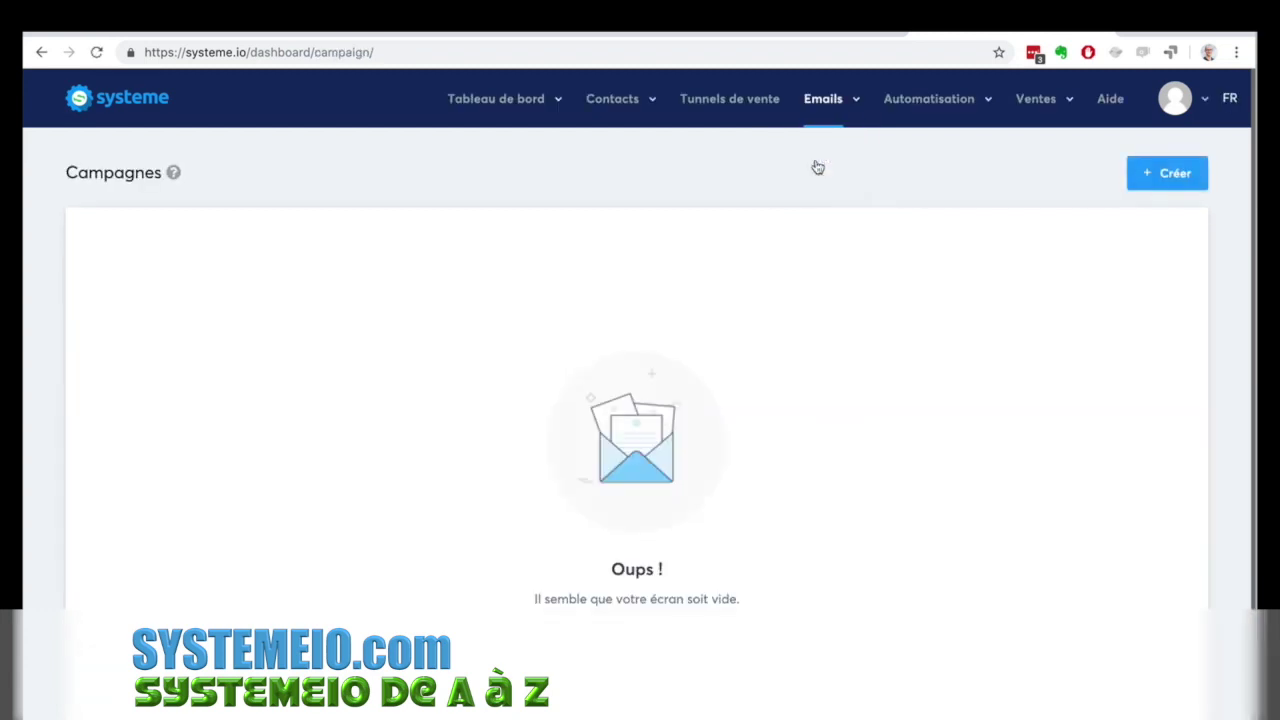
{"action": "left_click", "coordinate": [1184, 170]}
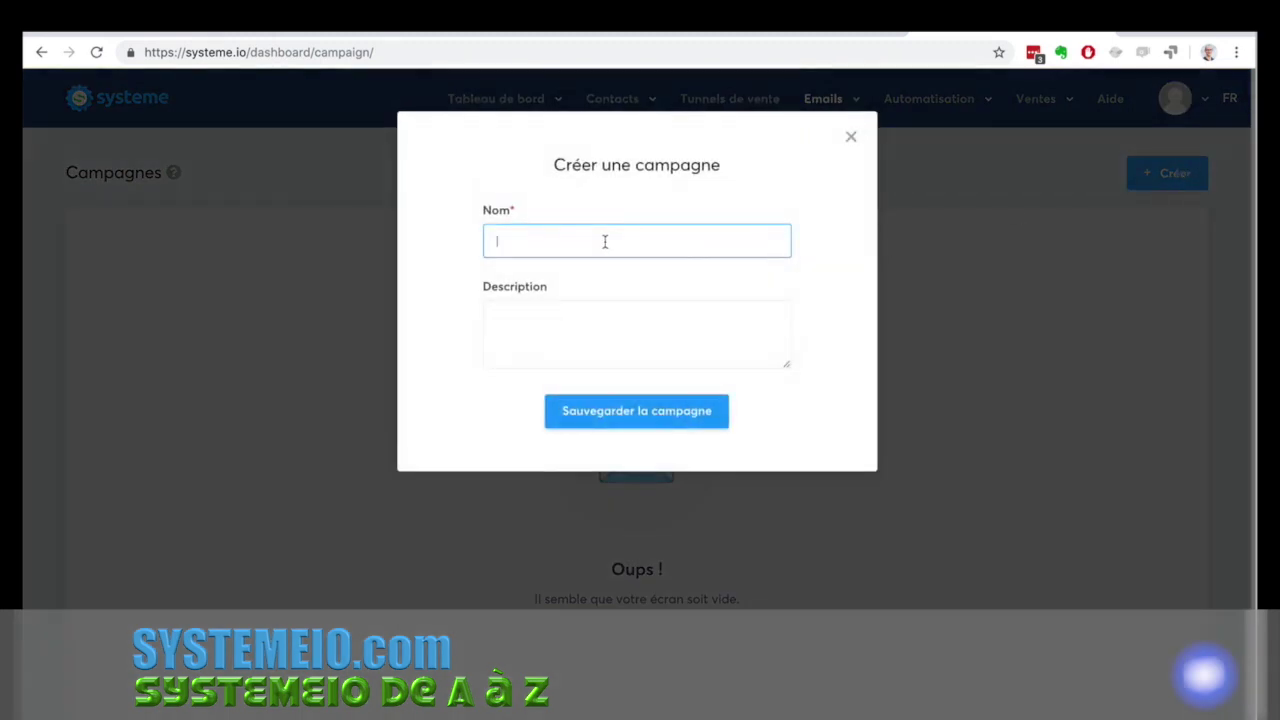
{"action": "type", "text": "7 conseils pour ..."}
{"action": "left_click_drag", "start_coordinate": [586, 240], "coordinate": [463, 236]}
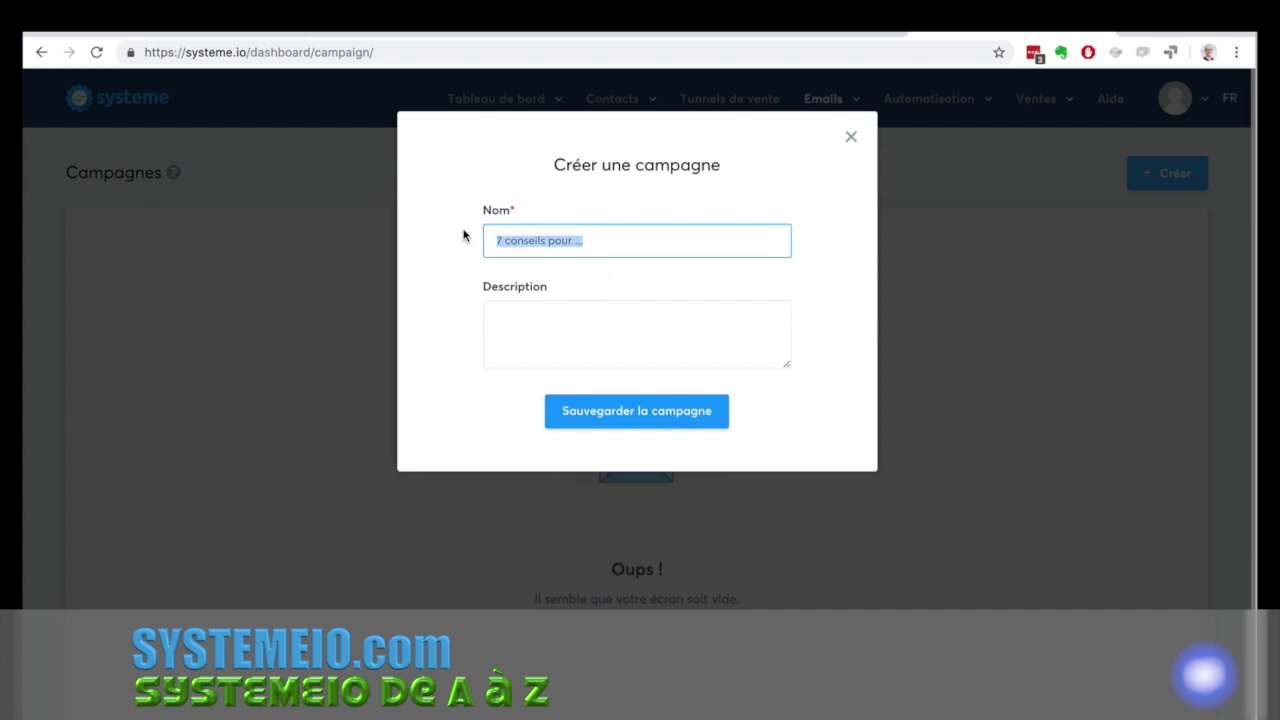
{"action": "left_click", "coordinate": [575, 311]}
{"action": "key", "text": "ctrl+v"}
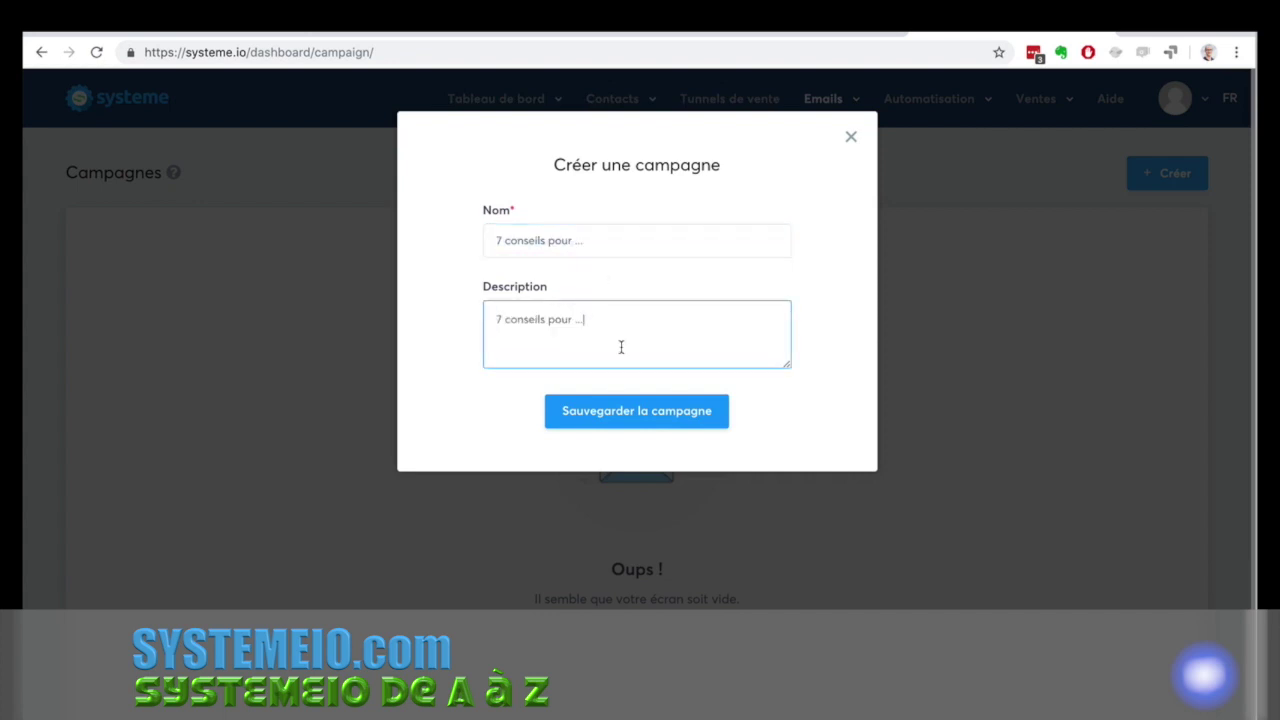
{"action": "left_click", "coordinate": [630, 416]}
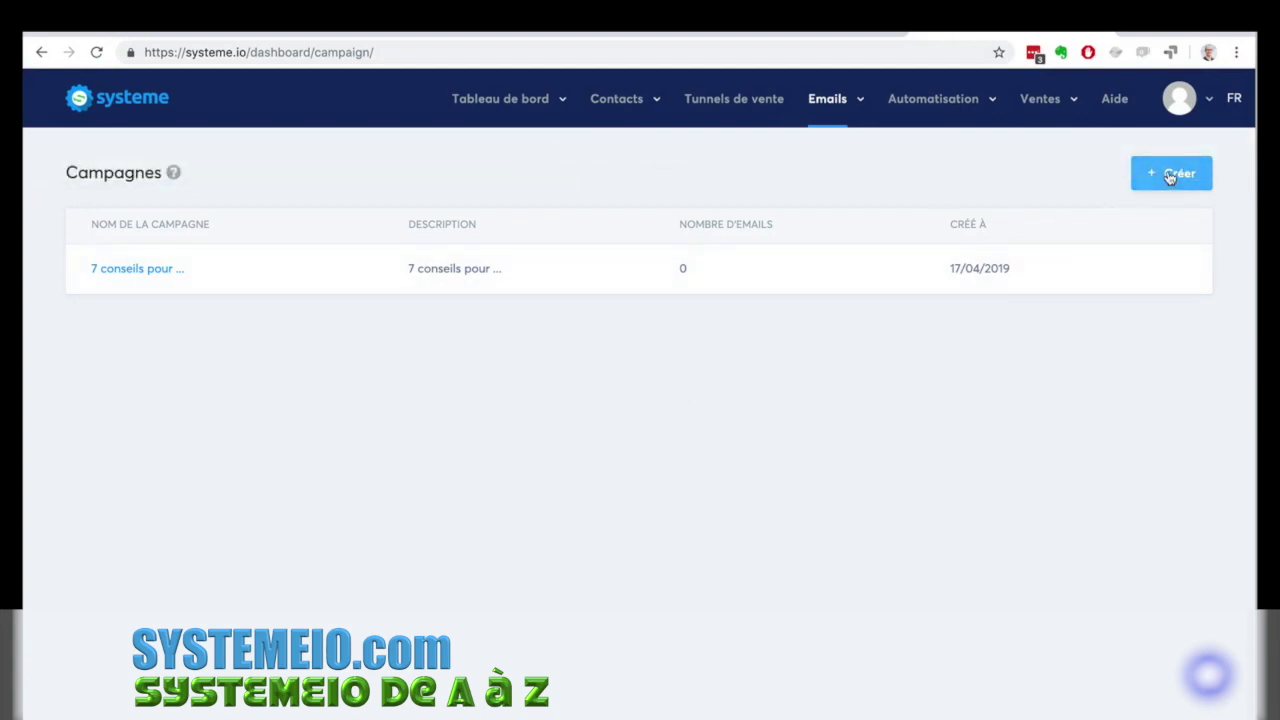
Open the campaign "7 conseils pour ..." and try to save a new campaign step with its required fields left empty.
{"action": "left_click", "coordinate": [155, 276]}
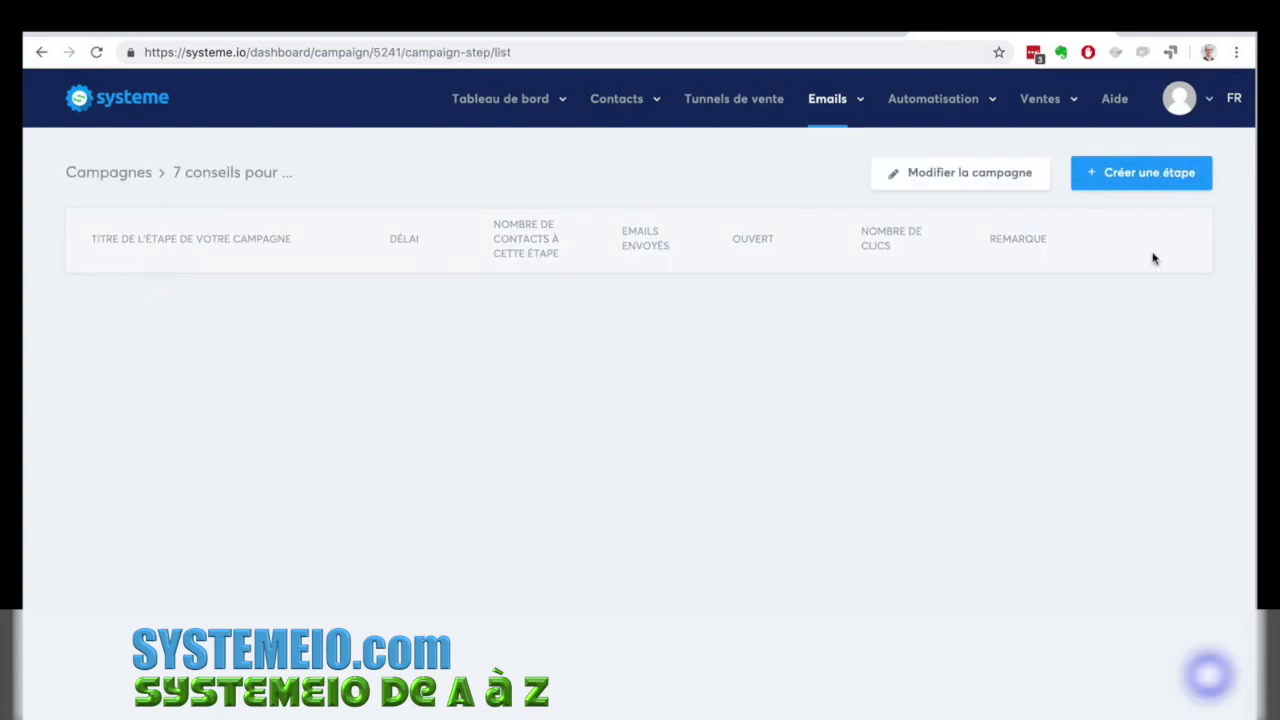
{"action": "left_click", "coordinate": [1110, 173]}
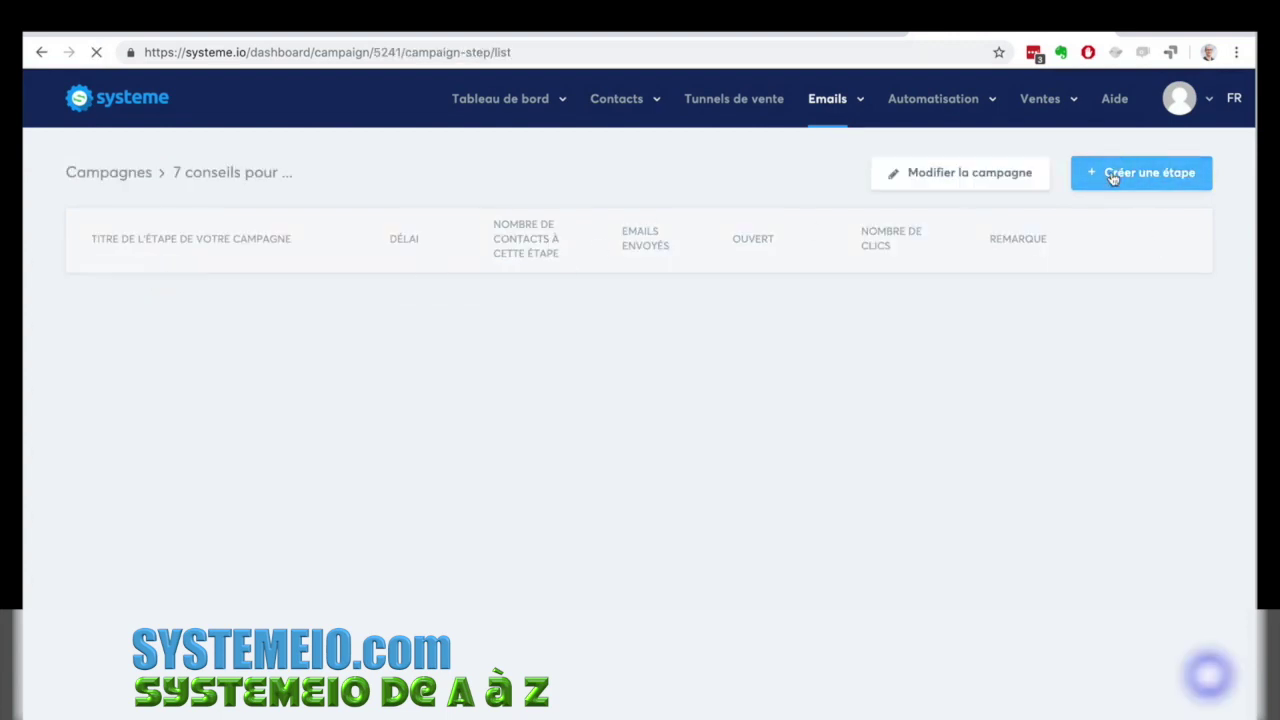
{"action": "left_click", "coordinate": [226, 268]}
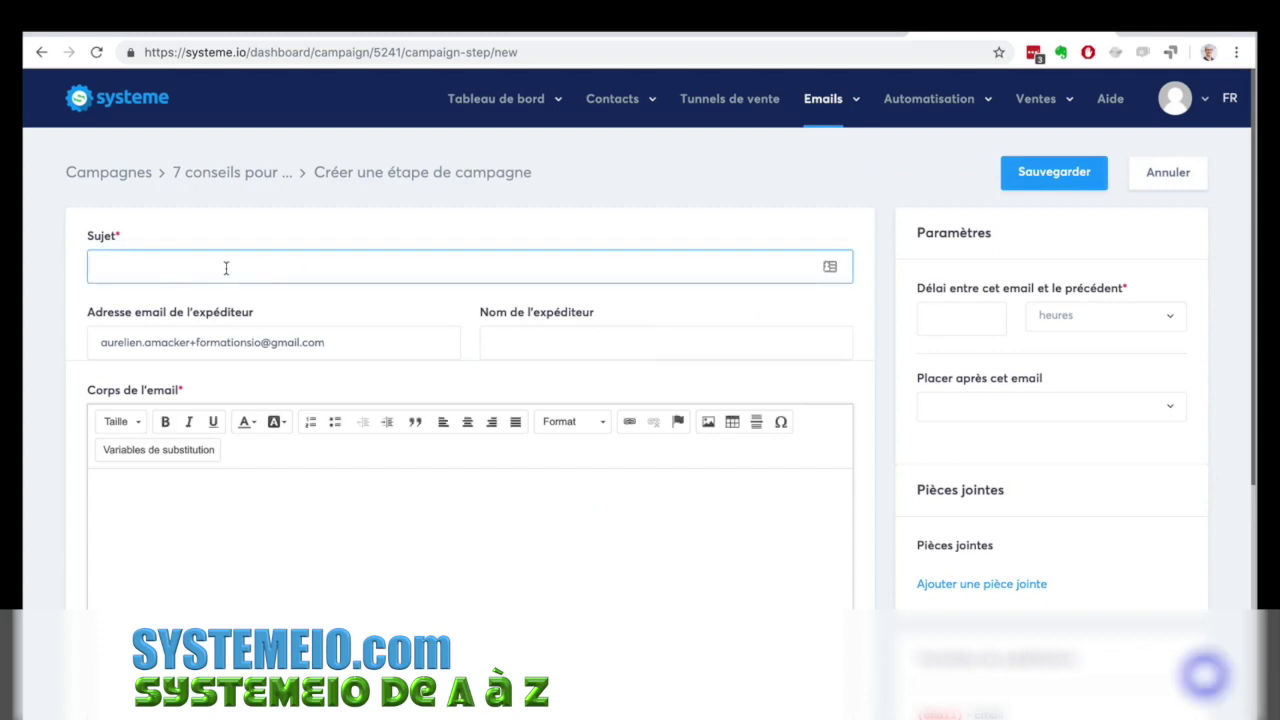
{"action": "left_click", "coordinate": [974, 314]}
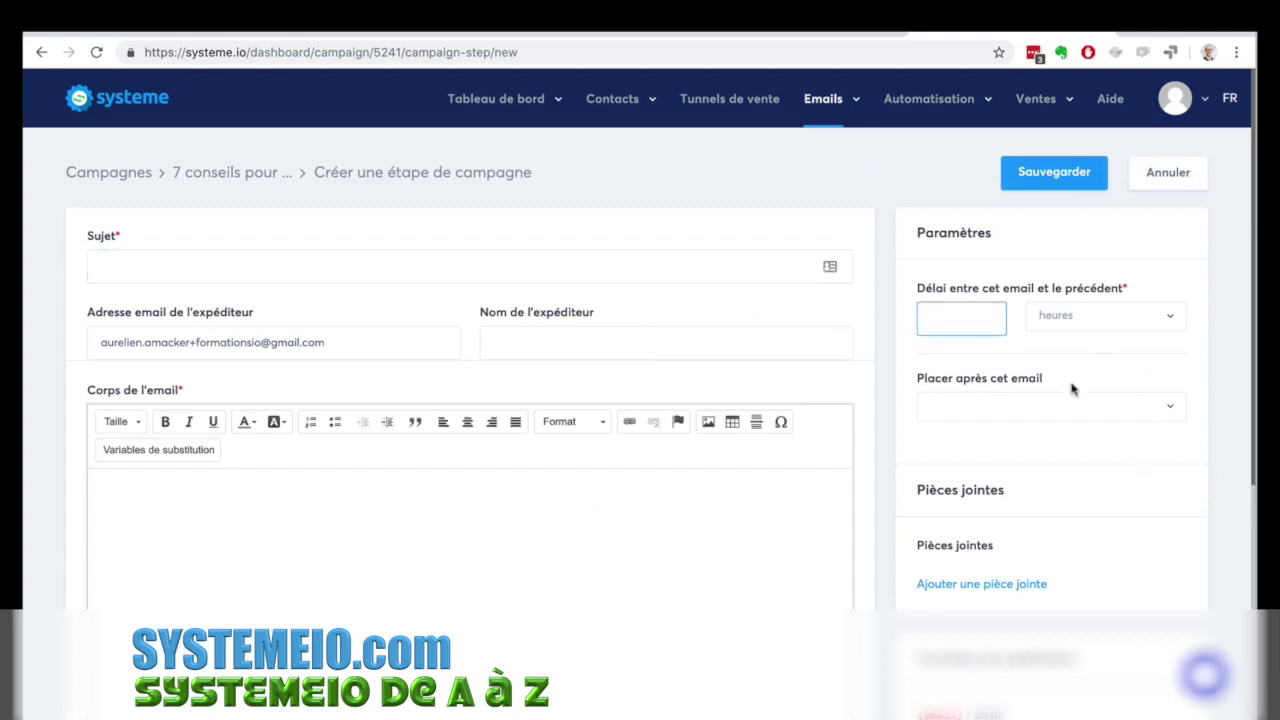
{"action": "left_click", "coordinate": [1047, 406]}
{"action": "left_click", "coordinate": [1047, 406]}
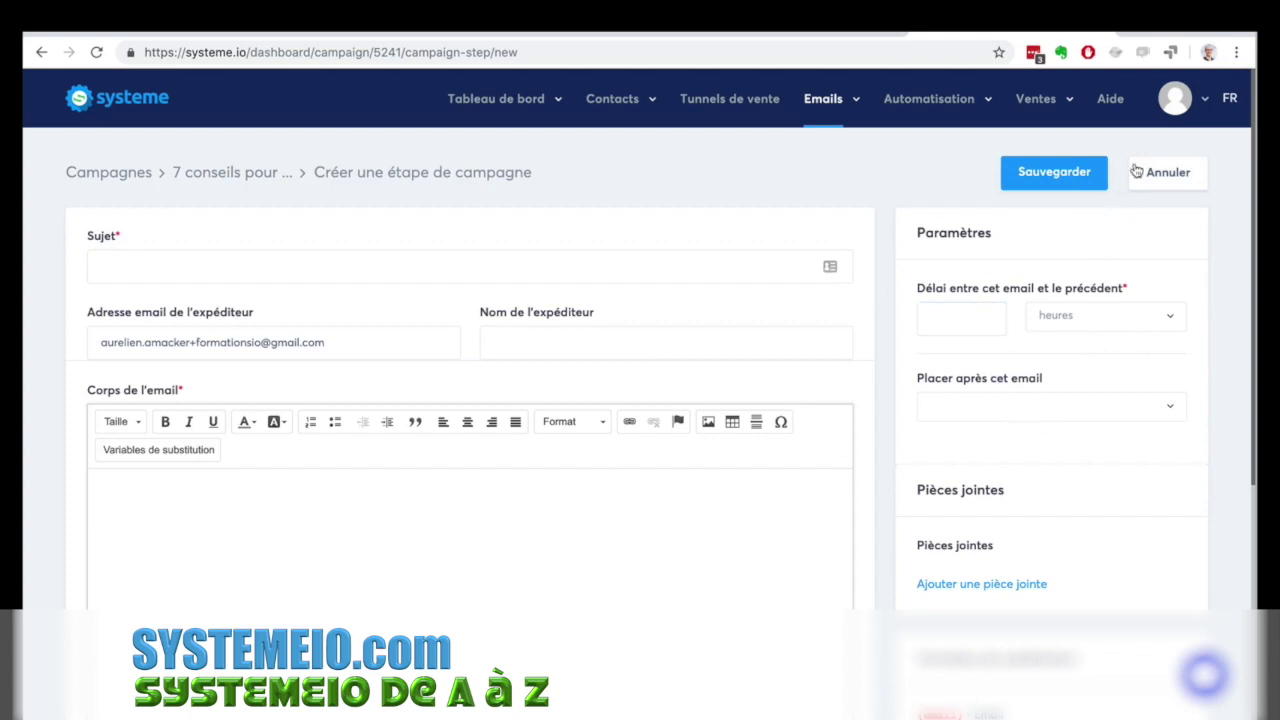
{"action": "left_click", "coordinate": [1062, 172]}
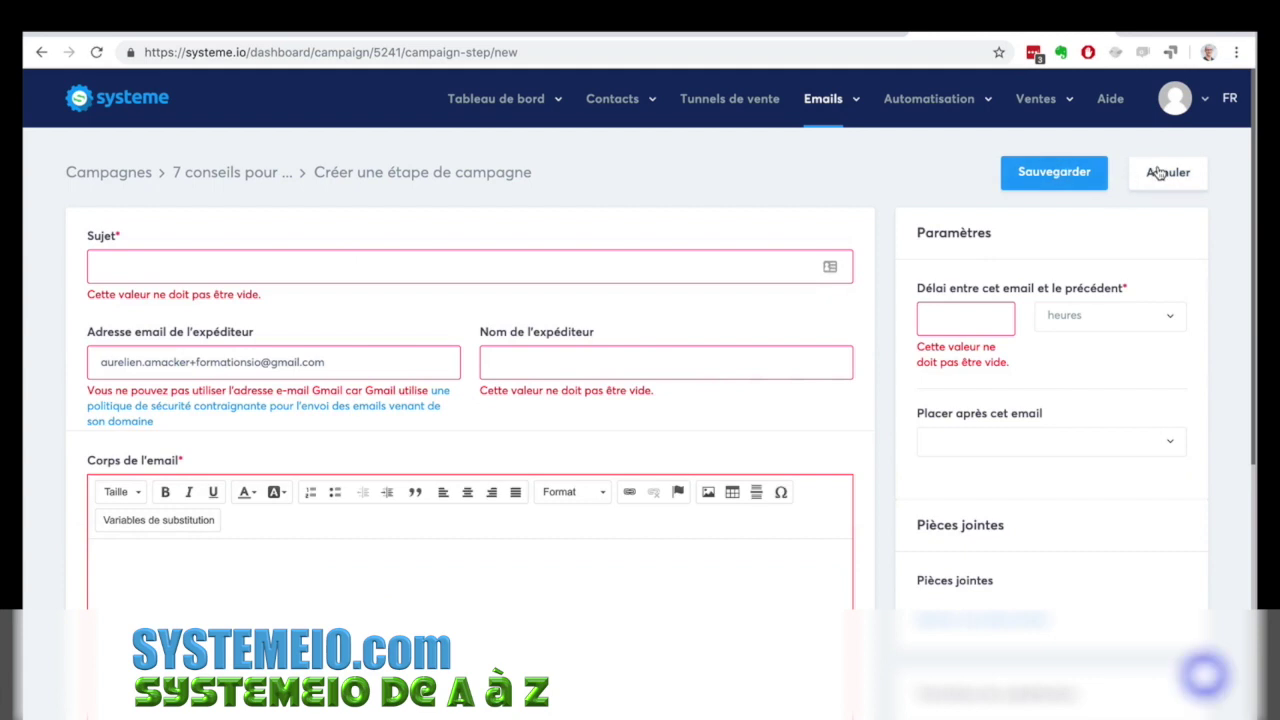
{"action": "left_click", "coordinate": [1162, 172]}
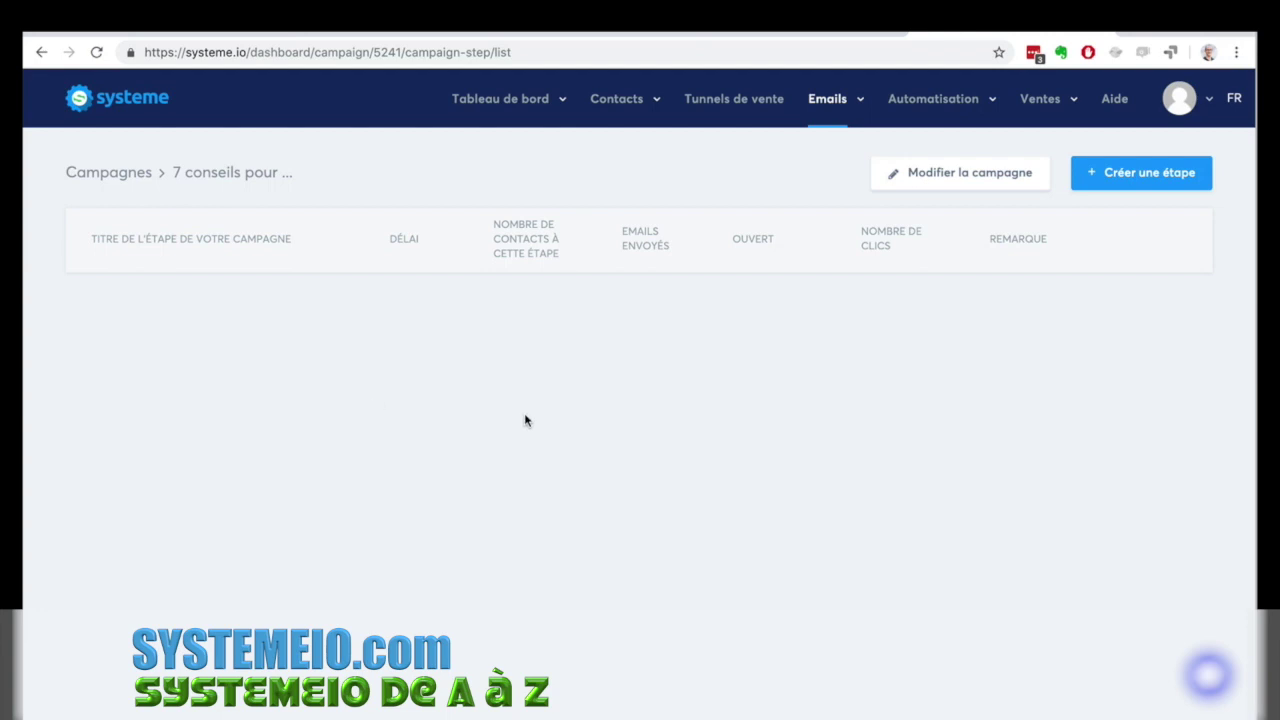
Open the automation rules and look through the trigger types available for filtering them.
{"action": "mouse_move", "coordinate": [838, 104]}
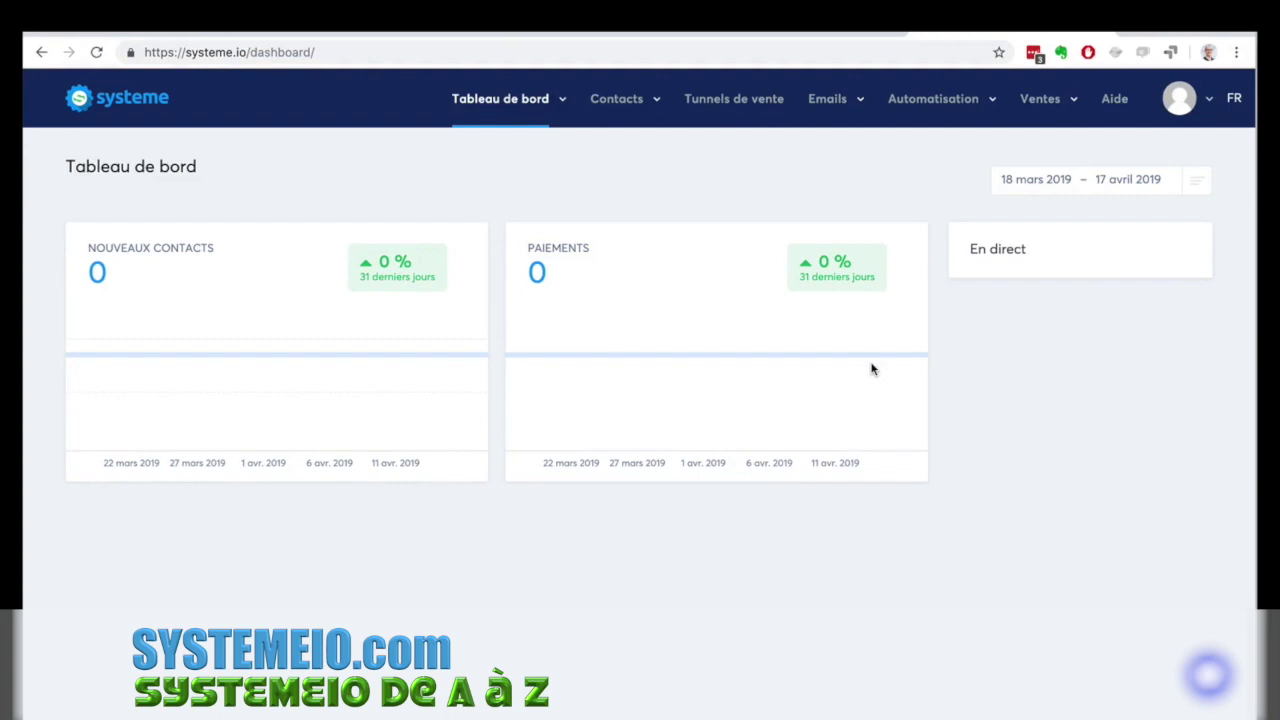
{"action": "left_click", "coordinate": [938, 108]}
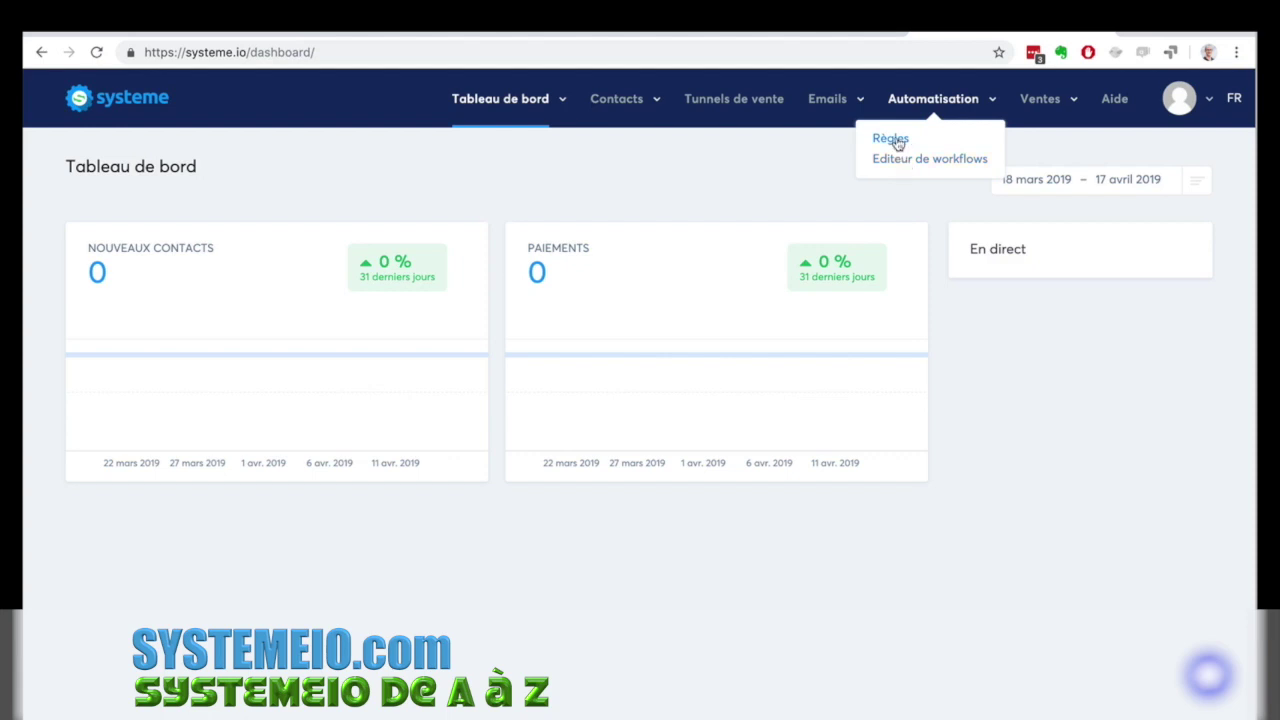
{"action": "left_click", "coordinate": [891, 139]}
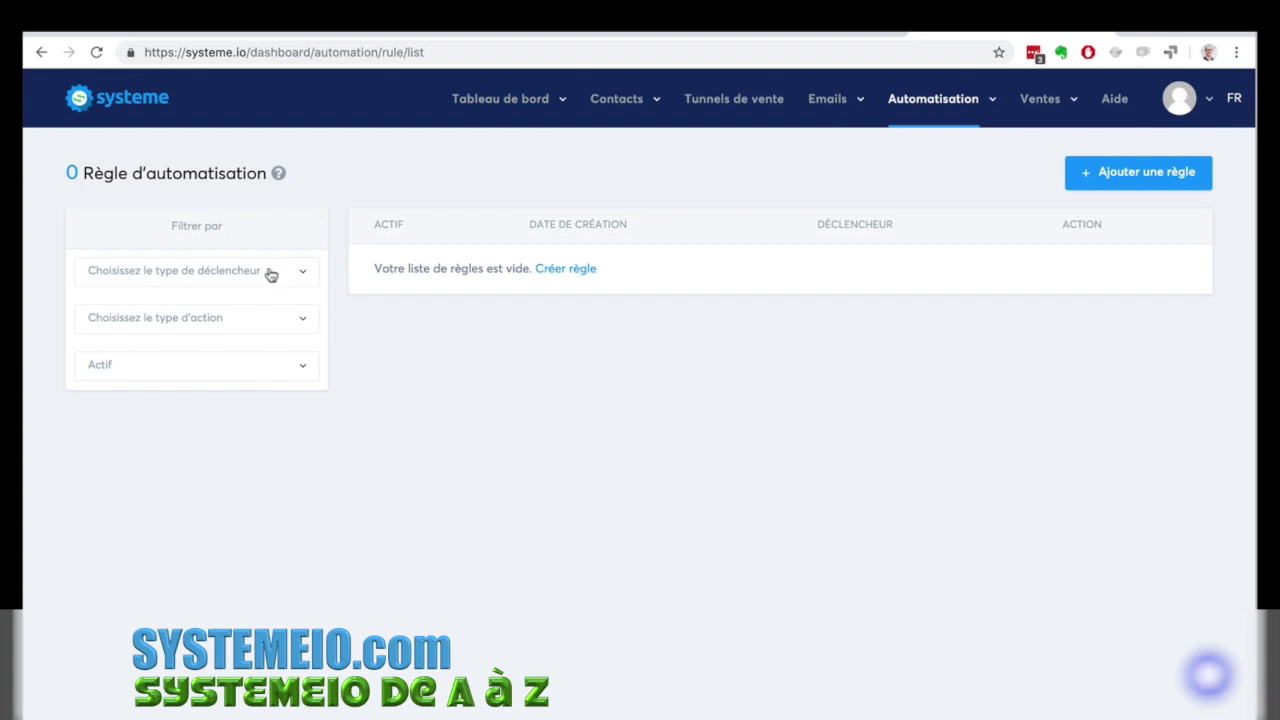
{"action": "left_click", "coordinate": [210, 272]}
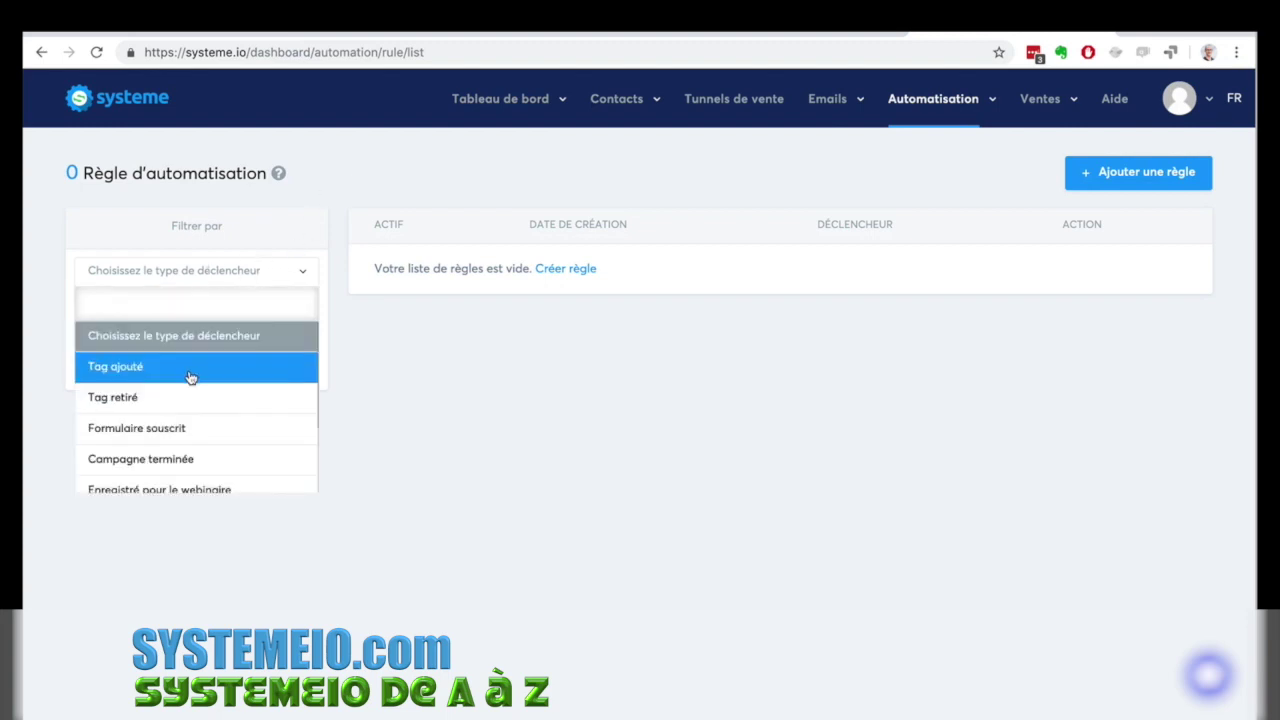
{"action": "scroll", "coordinate": [186, 429], "scroll_direction": "down", "scroll_amount": 2}
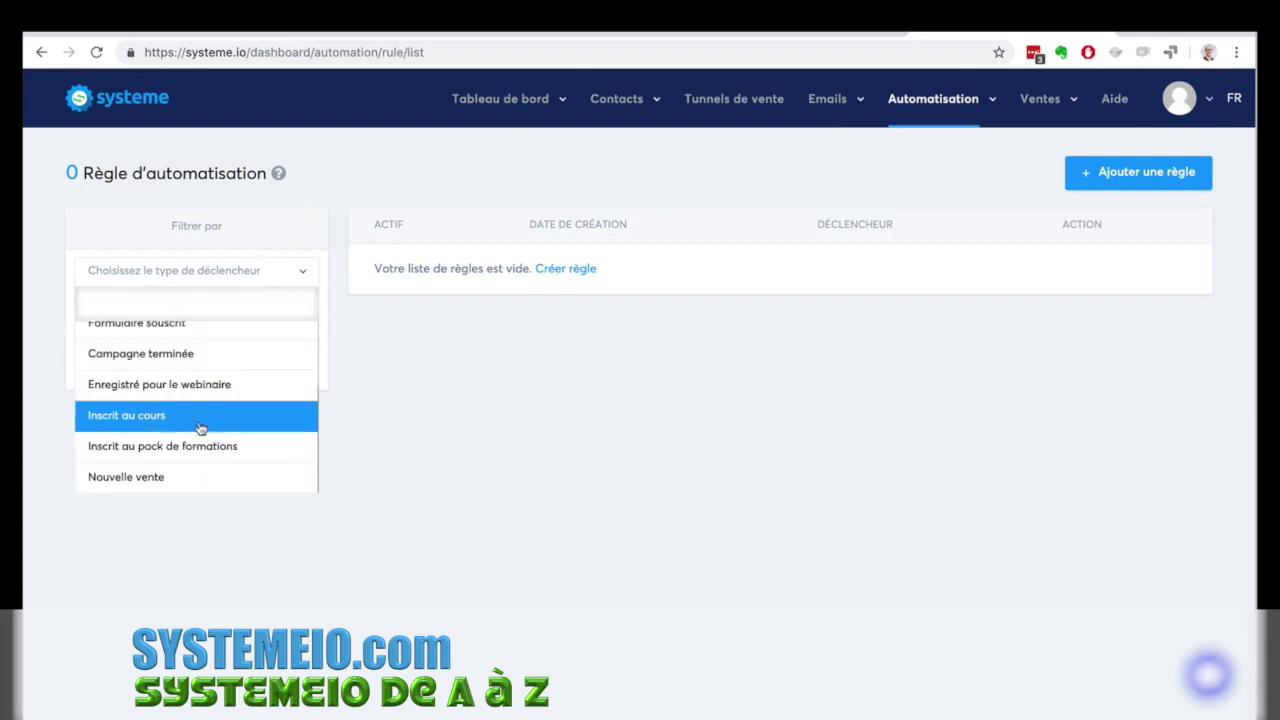
{"action": "left_click", "coordinate": [360, 414]}
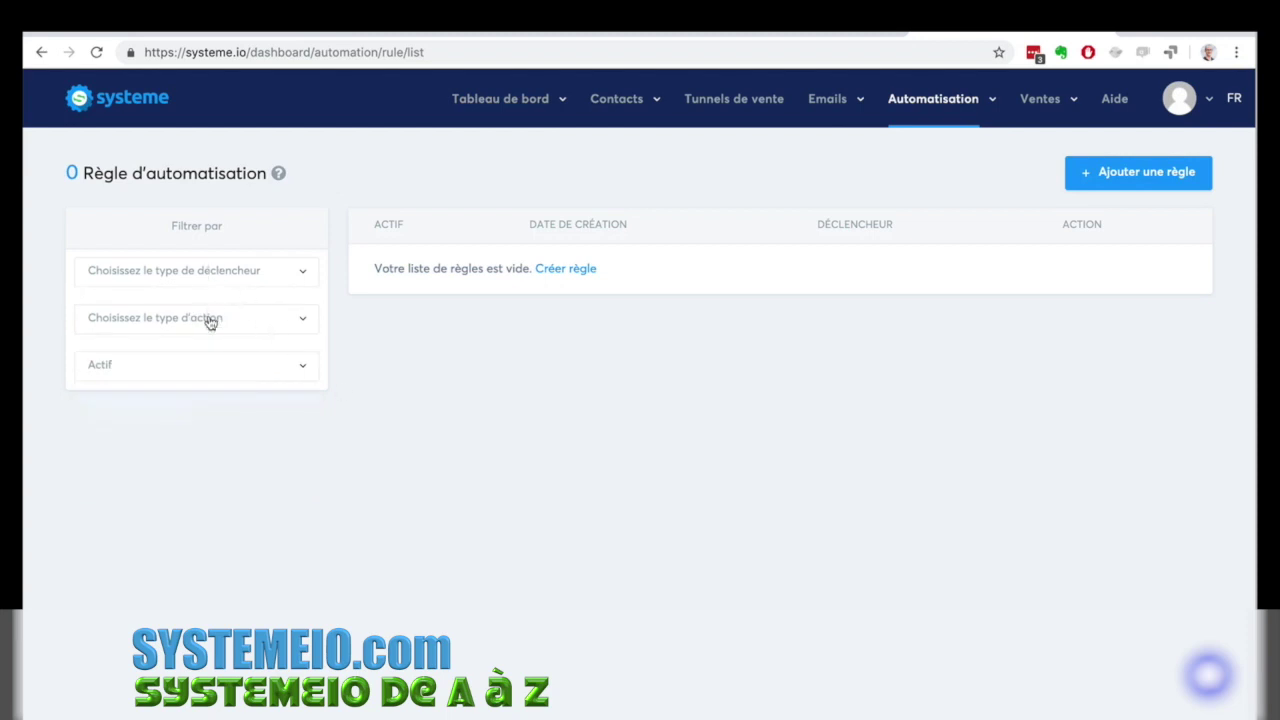
Start a new automation rule with the trigger Formulaire souscrit on the funnel step Génération d'audience: Formulaire de blog.
{"action": "left_click", "coordinate": [1105, 177]}
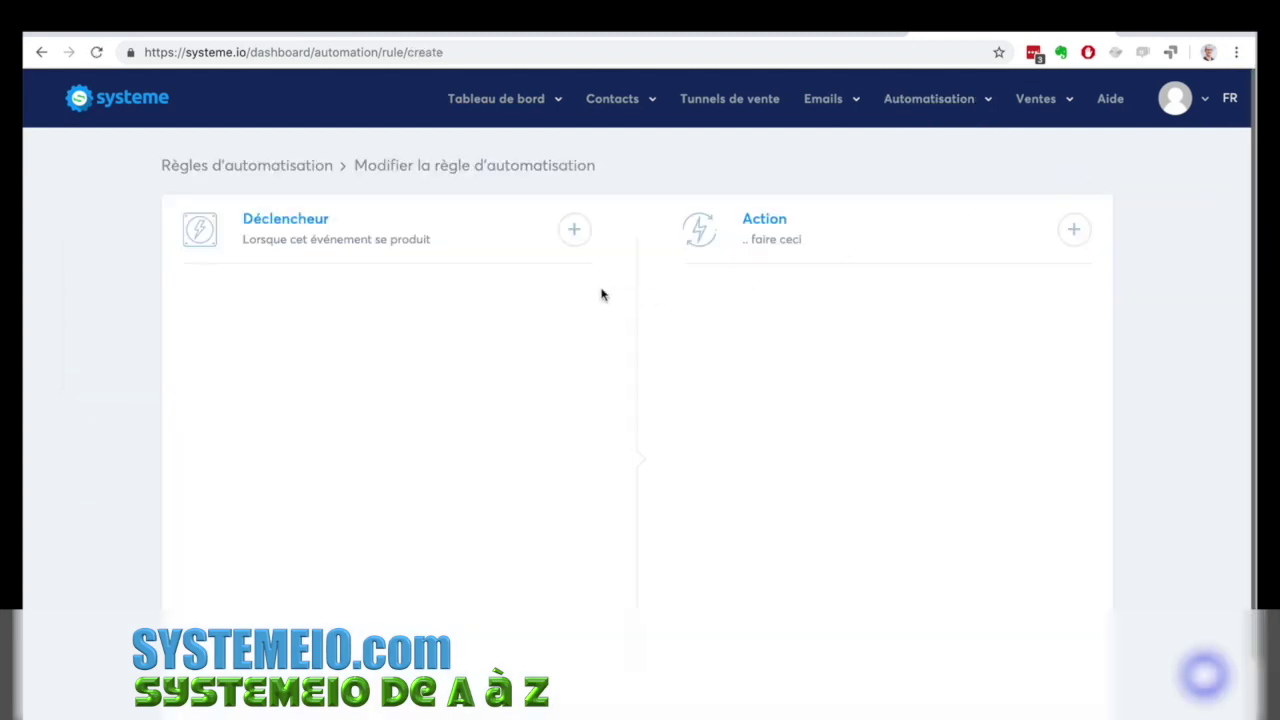
{"action": "left_click", "coordinate": [573, 229]}
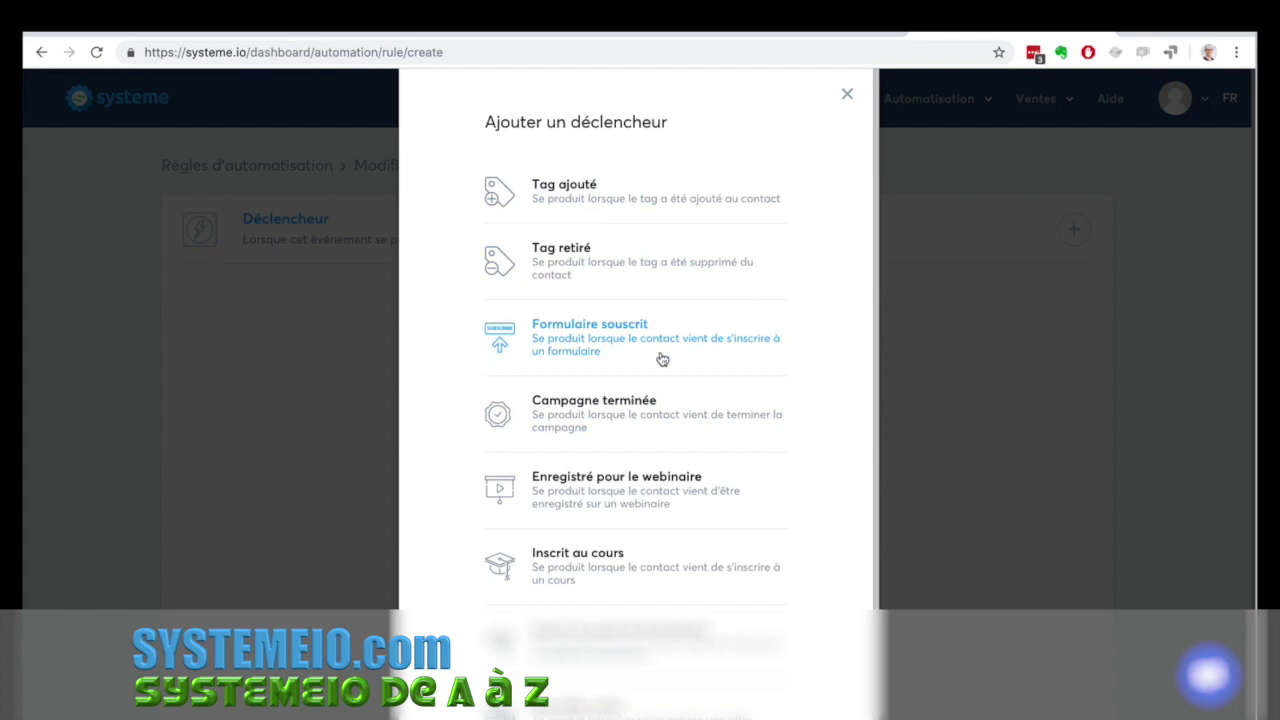
{"action": "scroll", "coordinate": [490, 436], "scroll_direction": "down", "scroll_amount": 1}
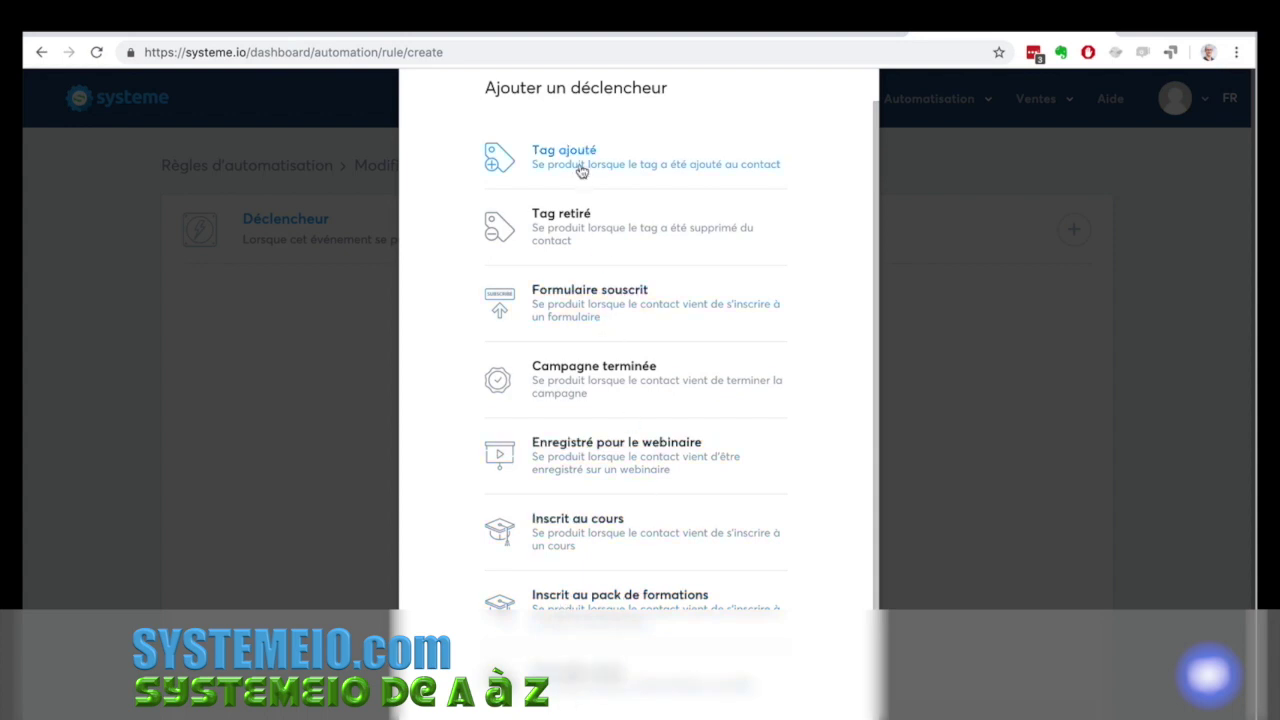
{"action": "left_click", "coordinate": [597, 305]}
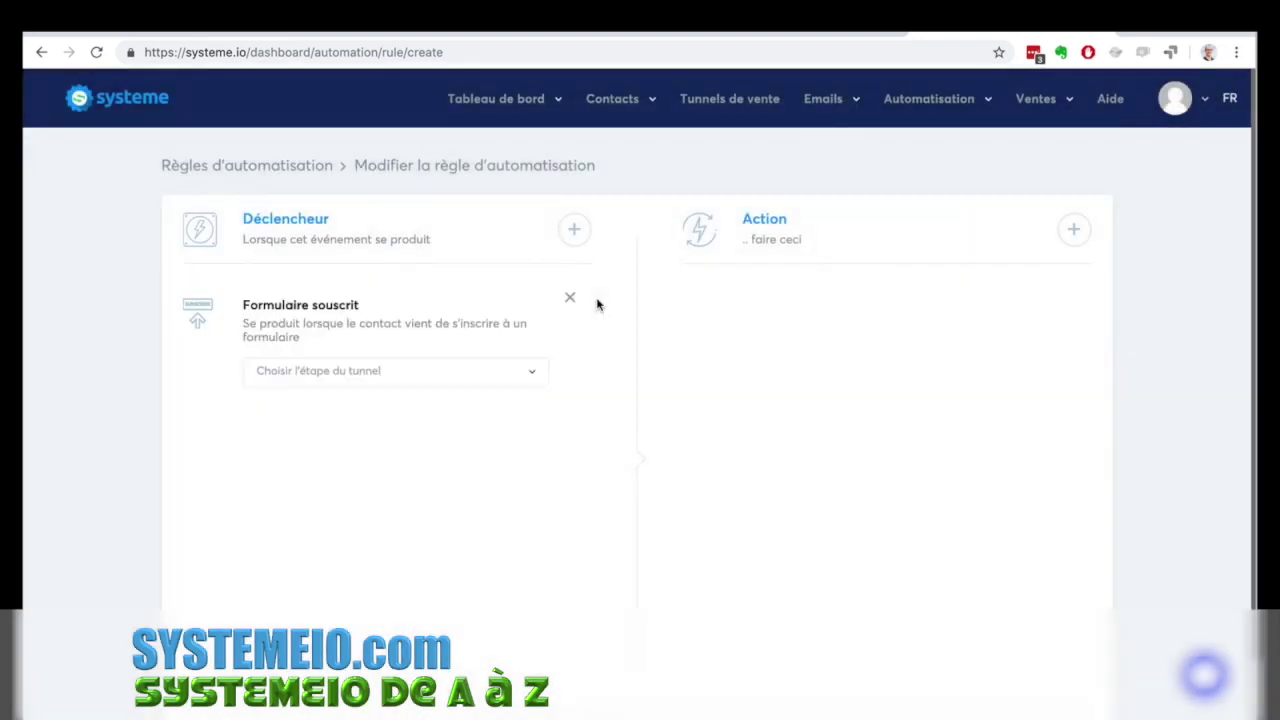
{"action": "left_click", "coordinate": [458, 378]}
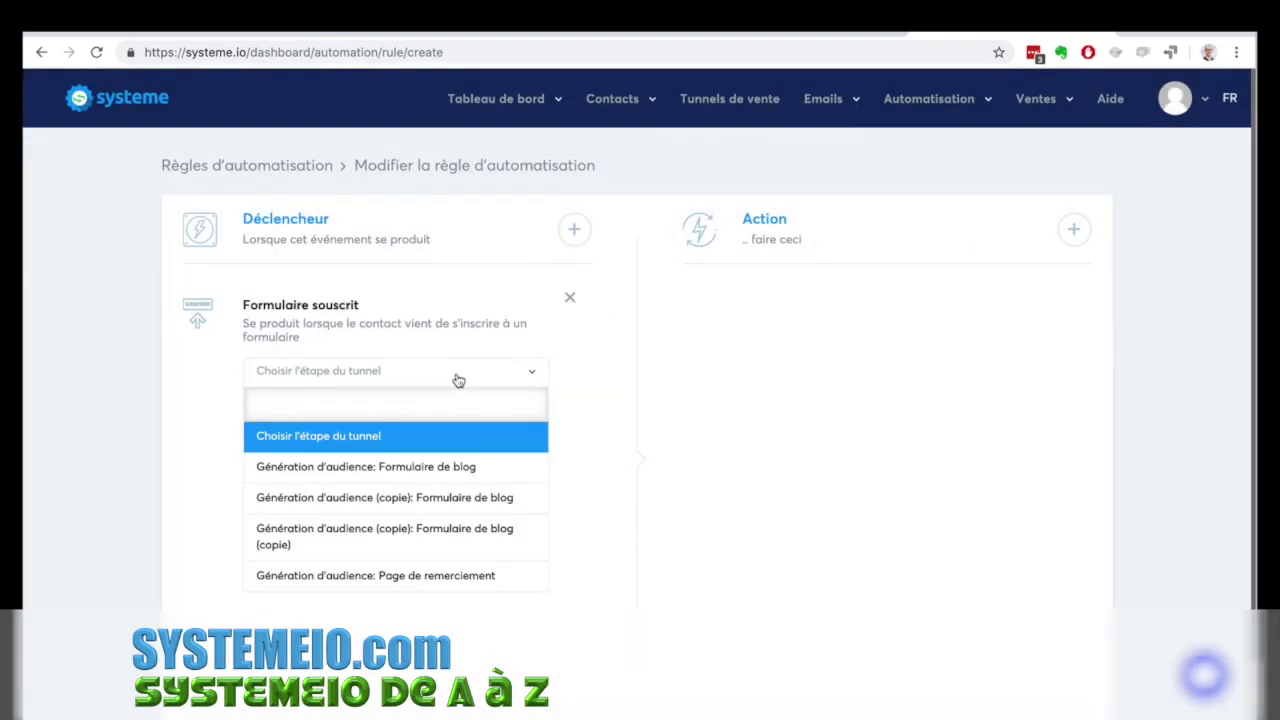
{"action": "left_click", "coordinate": [447, 467]}
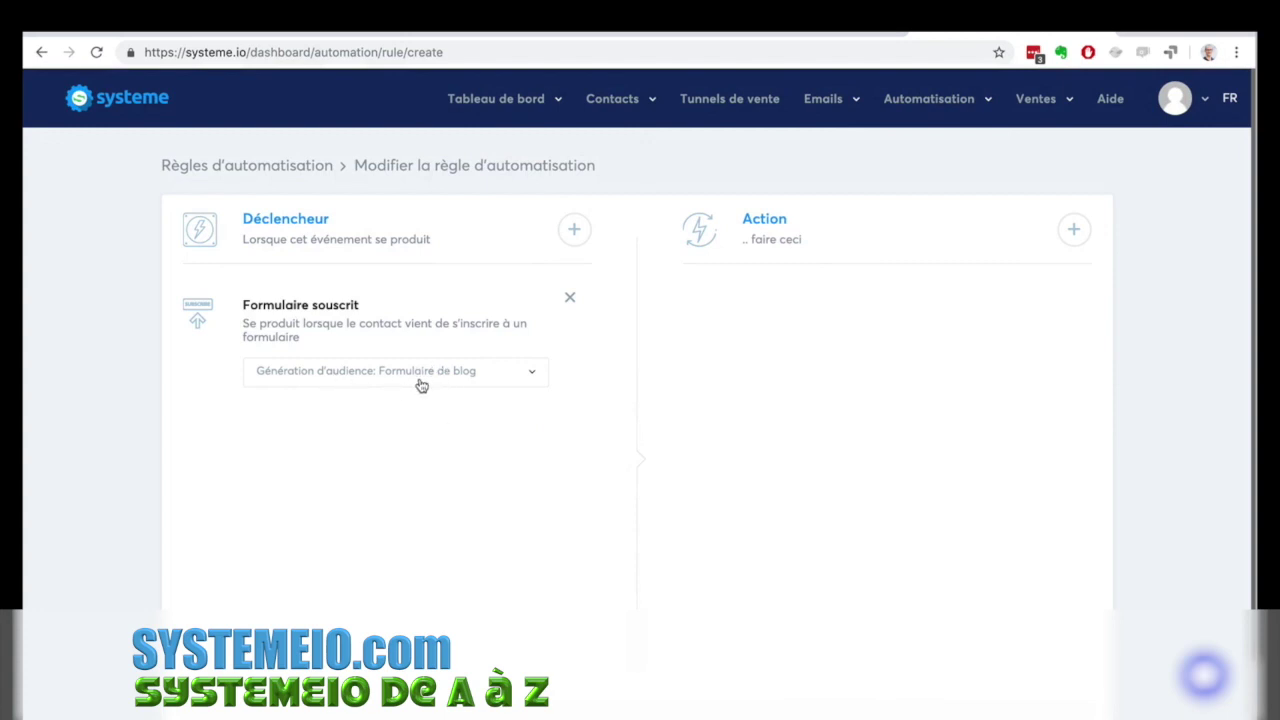
Add an Ajouter un tag action to the automation rule and choose the tag Contacts.
{"action": "left_click", "coordinate": [1073, 230]}
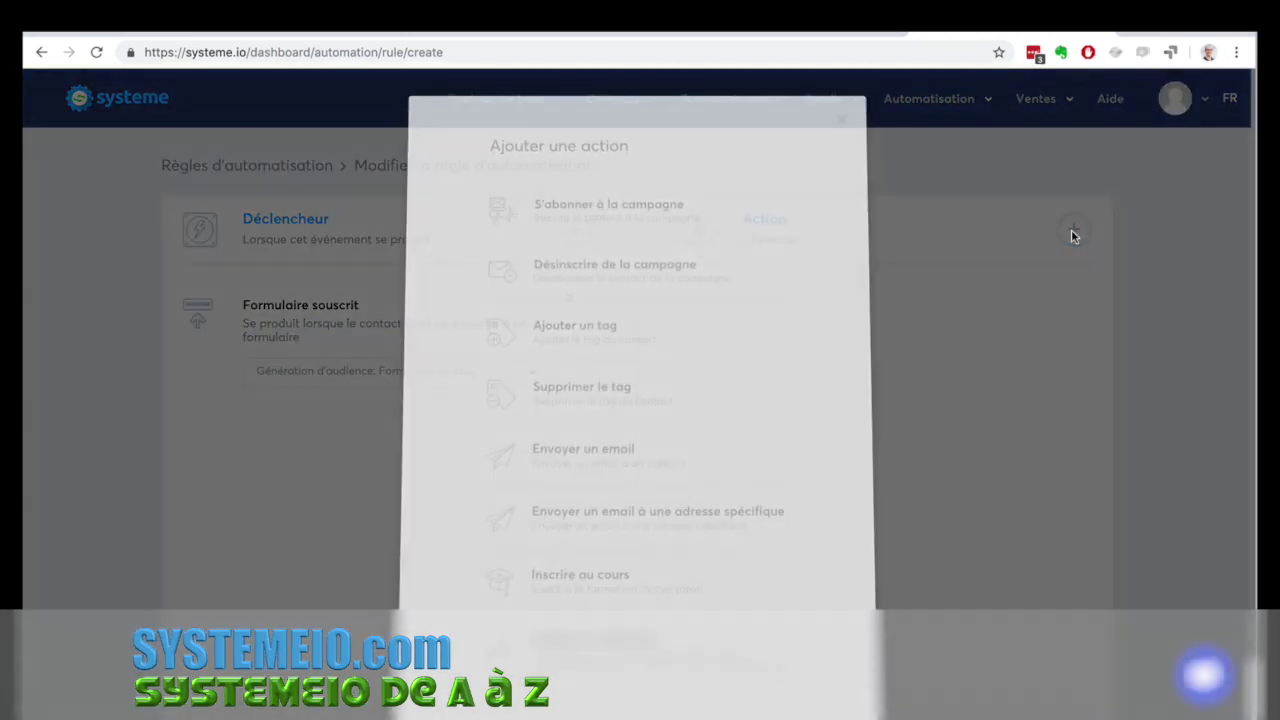
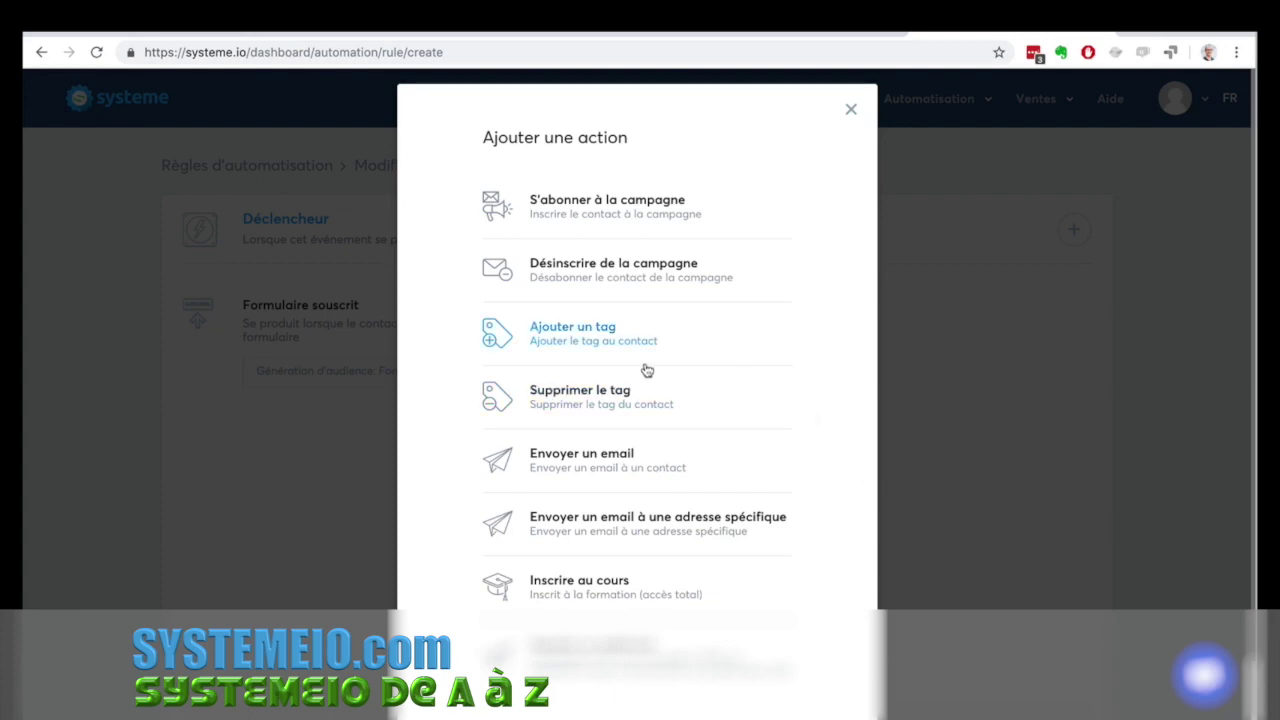
{"action": "left_click", "coordinate": [593, 331]}
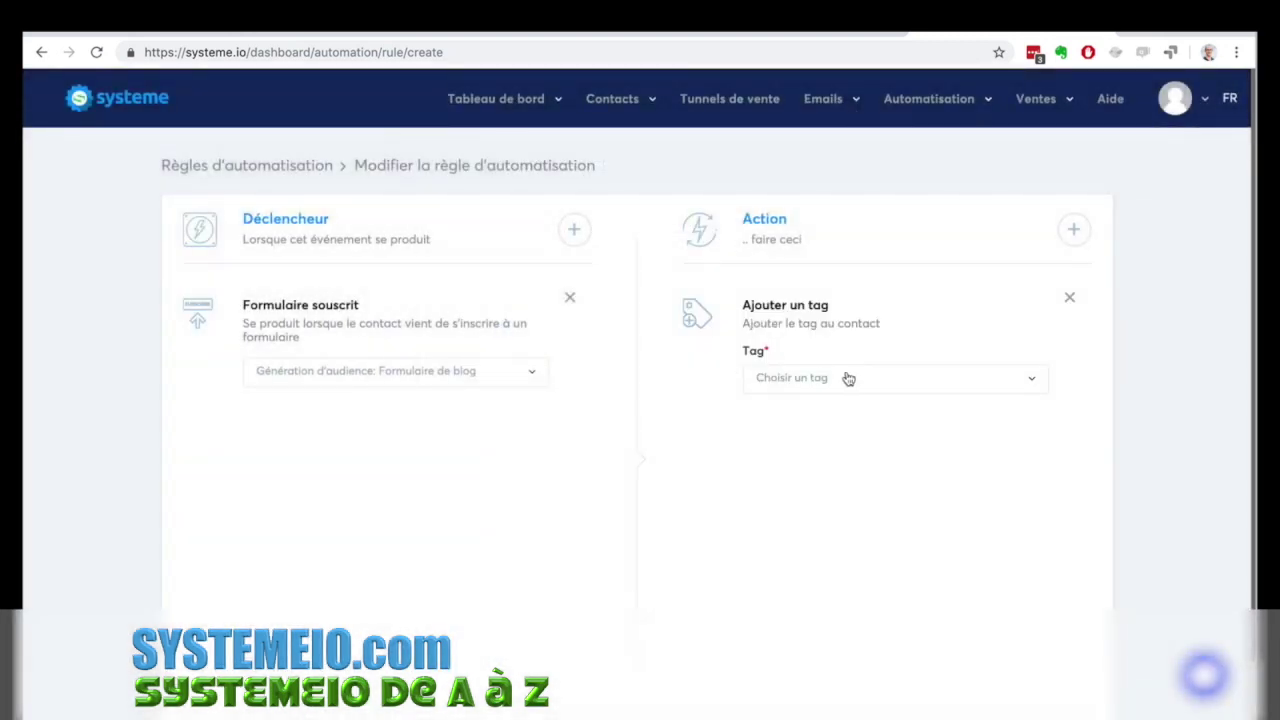
{"action": "left_click", "coordinate": [851, 378]}
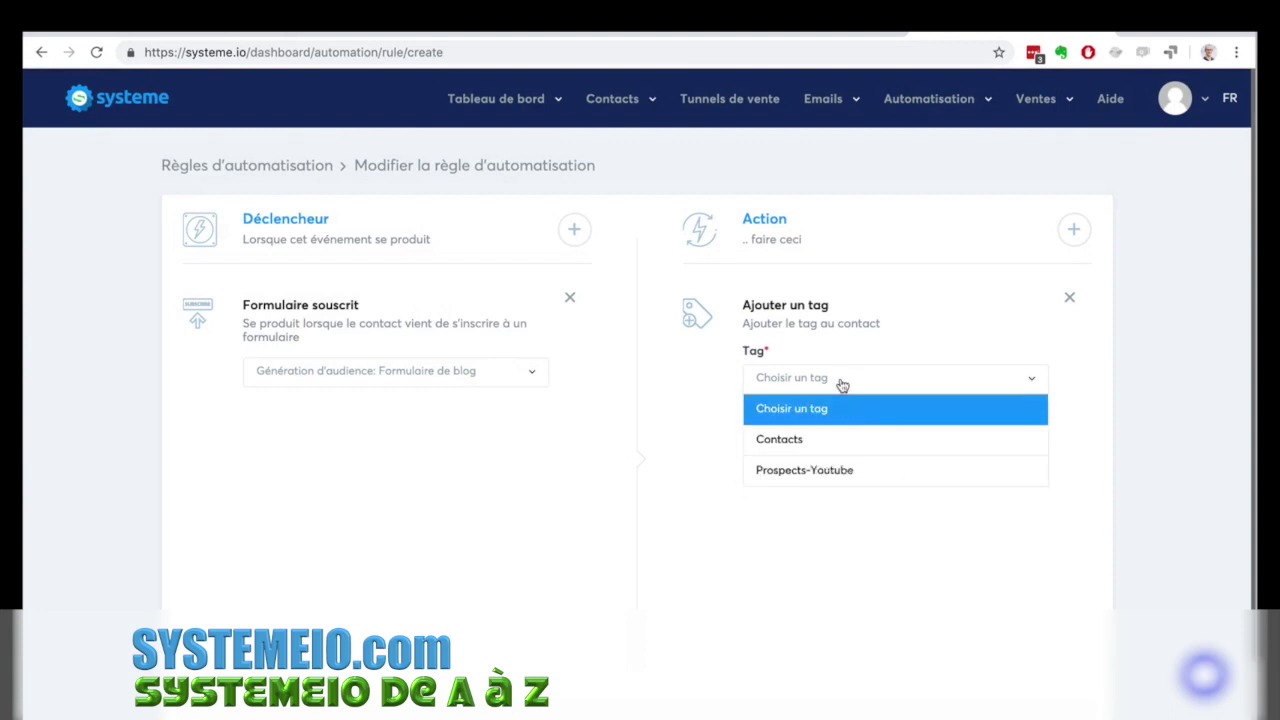
{"action": "left_click", "coordinate": [843, 380]}
{"action": "left_click", "coordinate": [840, 381]}
{"action": "left_click", "coordinate": [821, 442]}
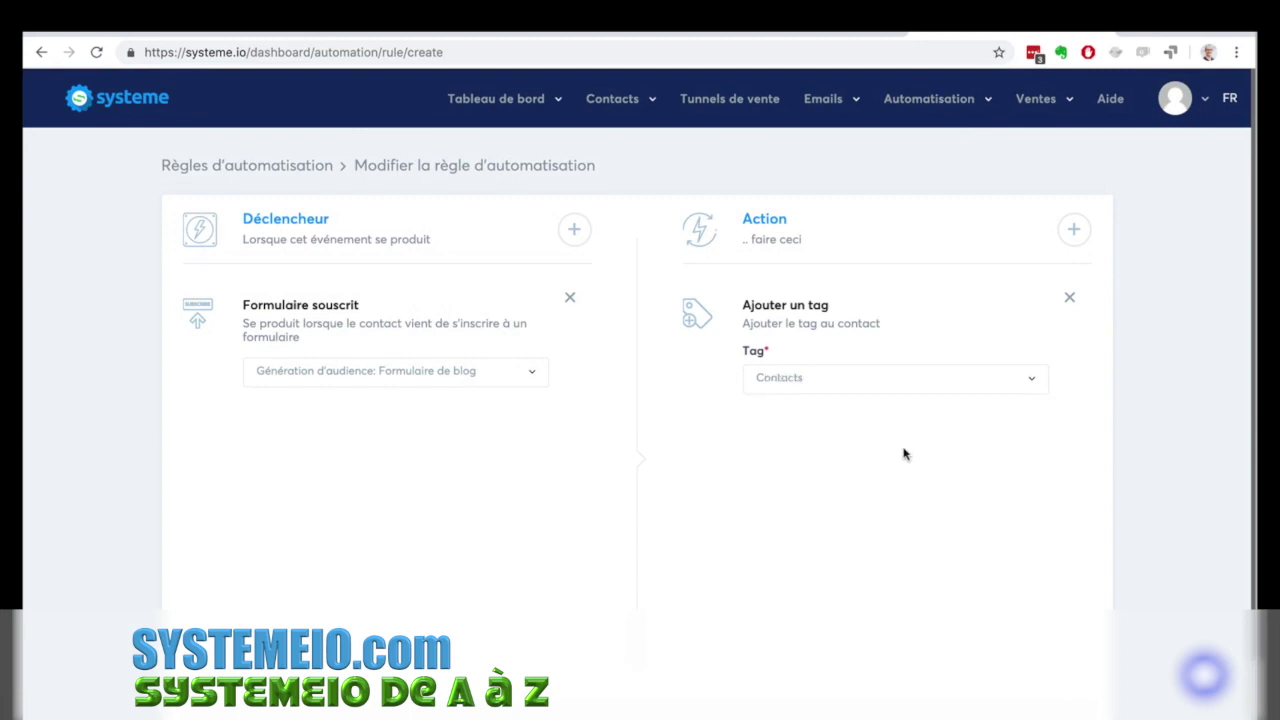
Add a S'abonner à la campagne action to the rule and choose the campaign "7 conseils pour ...".
{"action": "left_click", "coordinate": [1071, 233]}
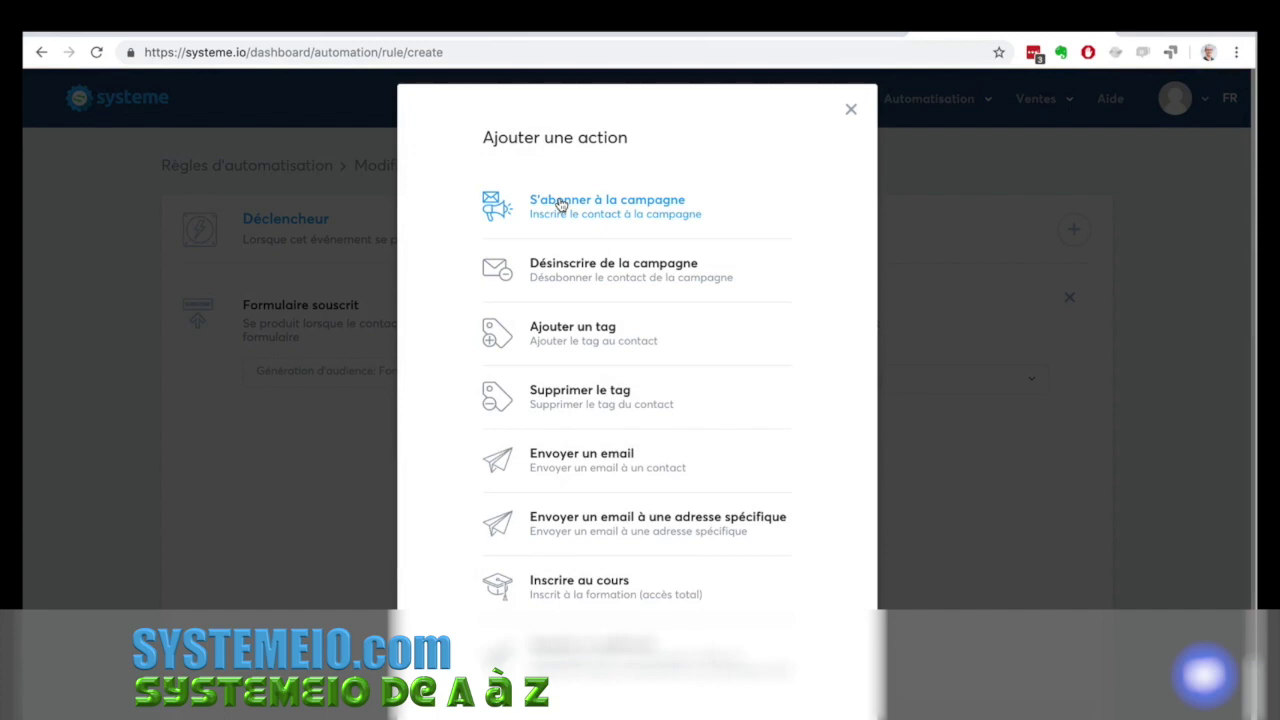
{"action": "left_click", "coordinate": [561, 204]}
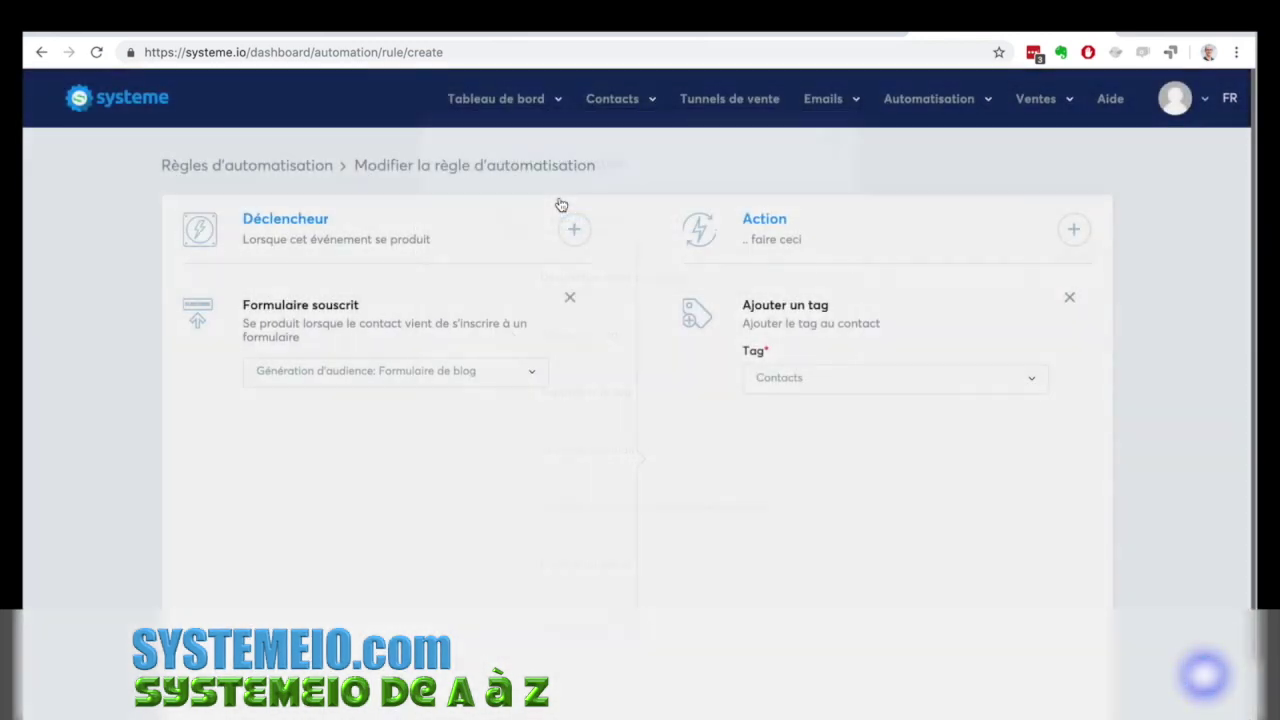
{"action": "left_click", "coordinate": [831, 530]}
{"action": "left_click", "coordinate": [832, 531]}
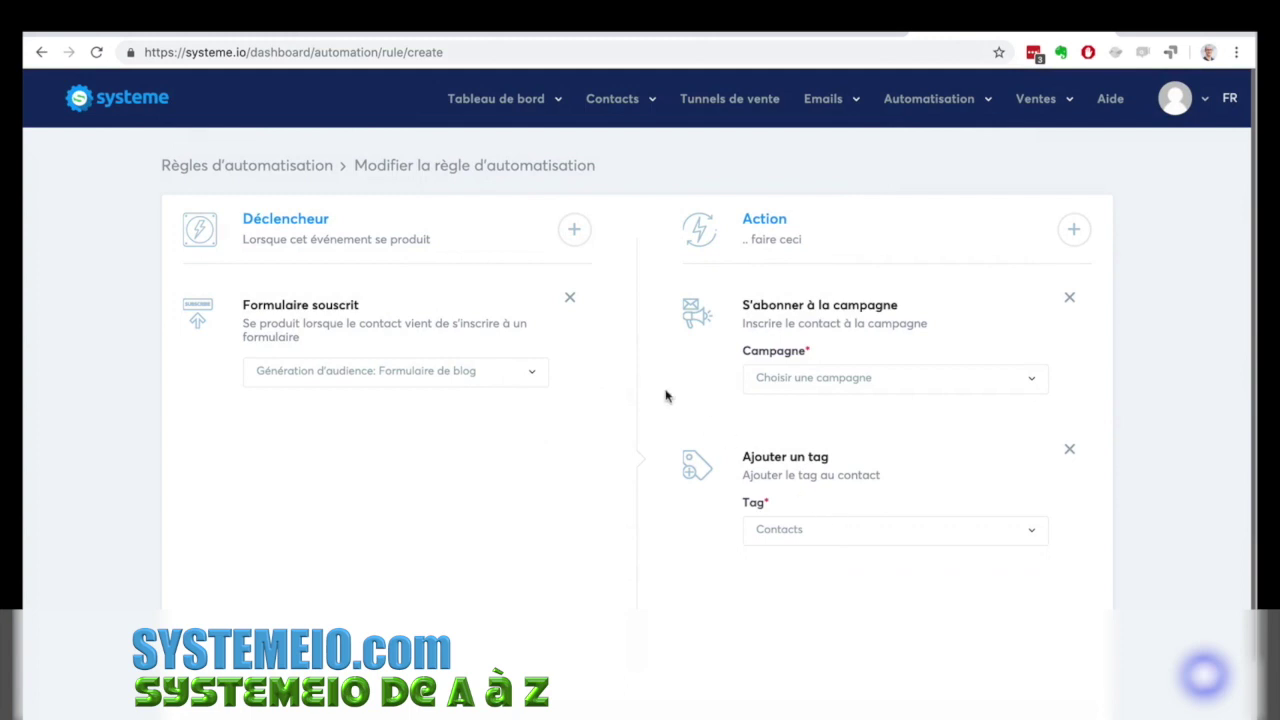
{"action": "left_click", "coordinate": [831, 380]}
{"action": "left_click", "coordinate": [831, 445]}
Review the rule's form trigger and its campaign and tag actions, and save the automation rule.
{"action": "left_click_drag", "start_coordinate": [242, 304], "coordinate": [375, 309]}
{"action": "left_click_drag", "start_coordinate": [263, 305], "coordinate": [318, 313]}
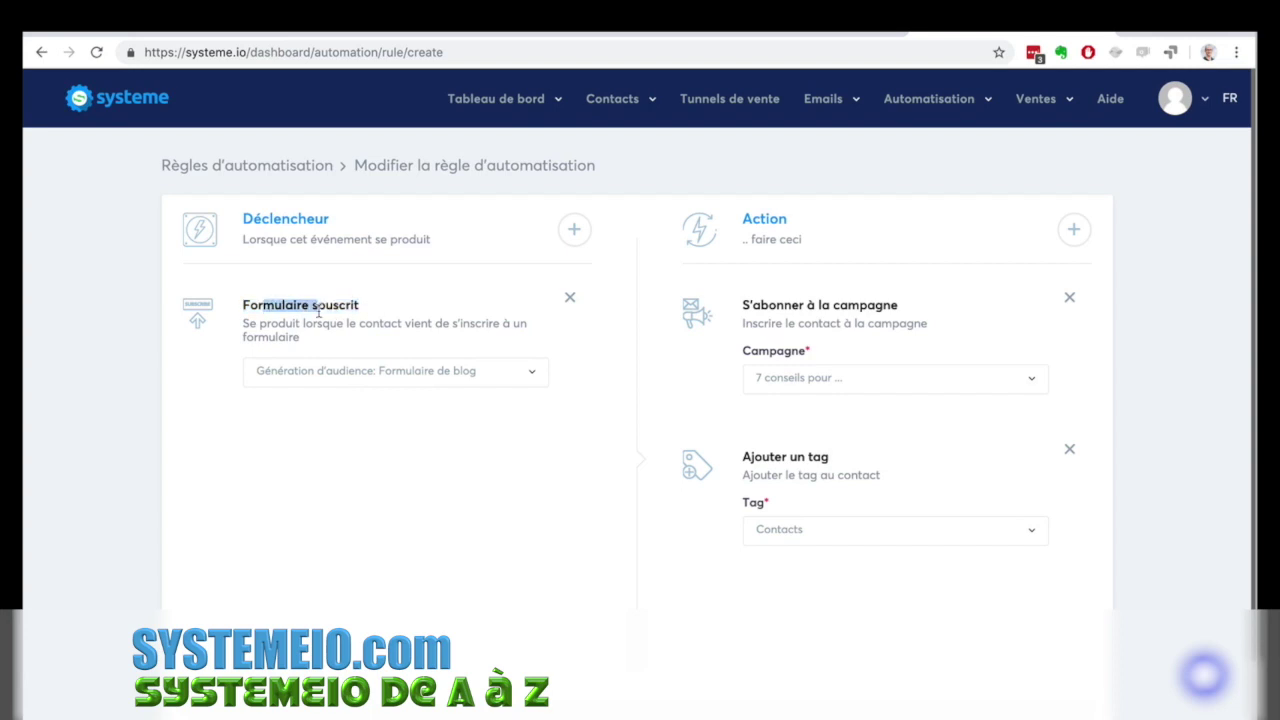
{"action": "left_click_drag", "start_coordinate": [743, 305], "coordinate": [877, 305]}
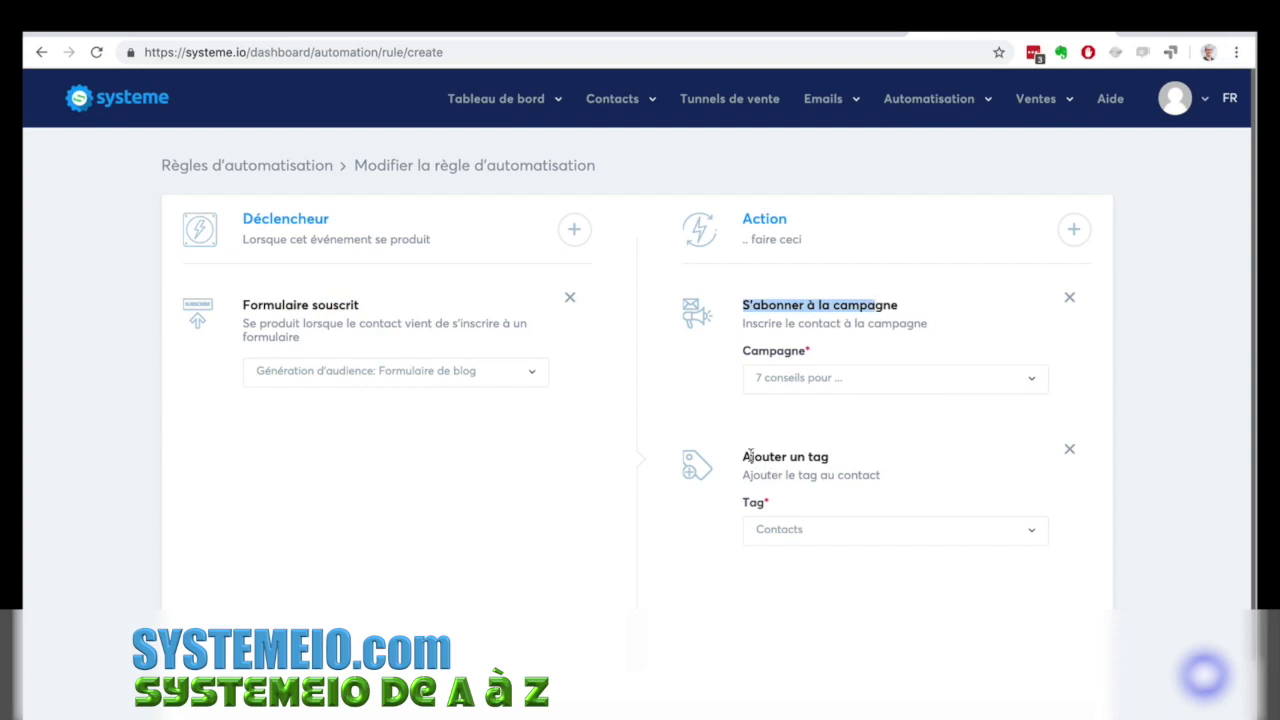
{"action": "left_click_drag", "start_coordinate": [750, 456], "coordinate": [773, 457]}
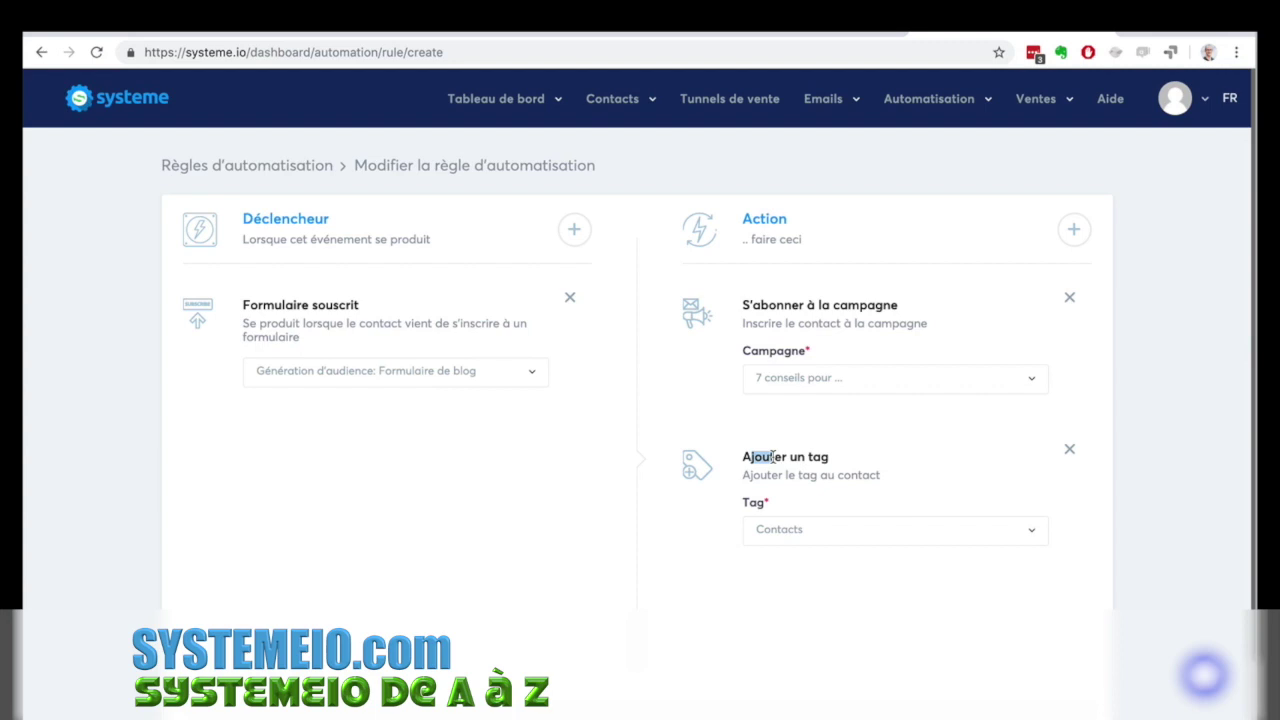
{"action": "mouse_move", "coordinate": [589, 108]}
{"action": "scroll", "coordinate": [1061, 549], "scroll_direction": "down", "scroll_amount": 2}
{"action": "left_click", "coordinate": [988, 650]}
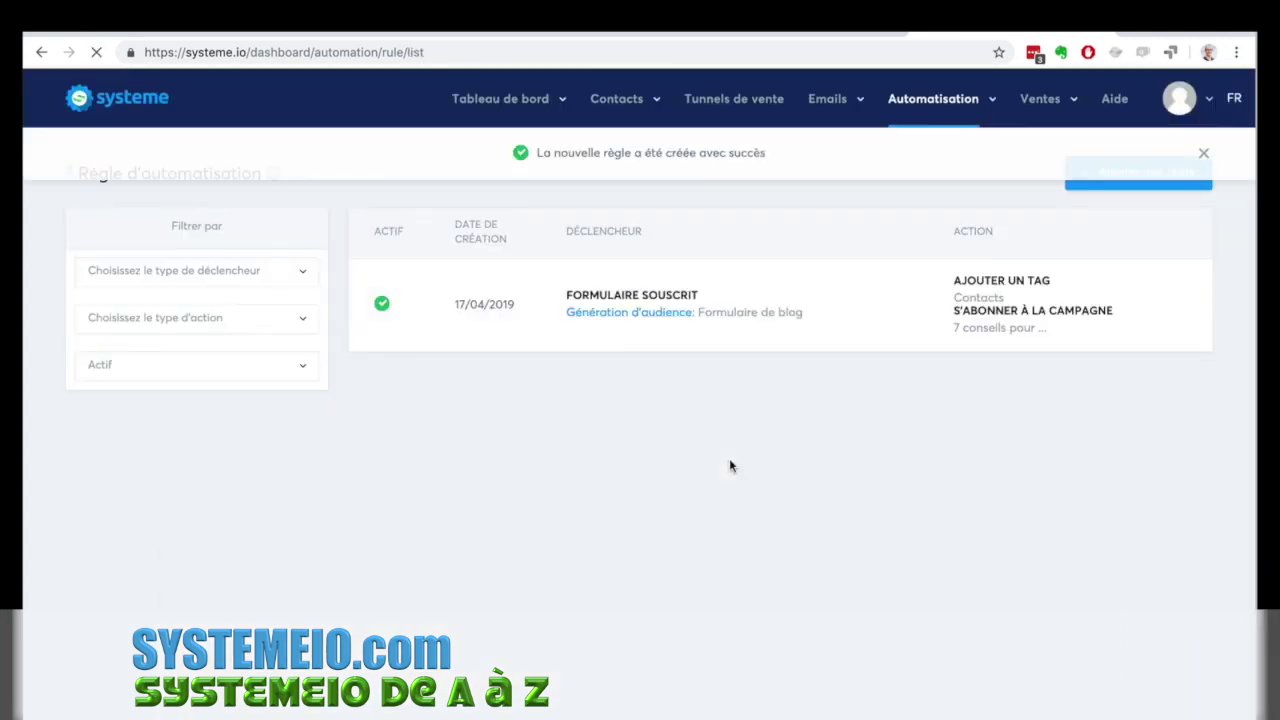
Open the contact list and switch on the Tag filter with the condition Aucun tag.
{"action": "mouse_move", "coordinate": [605, 108]}
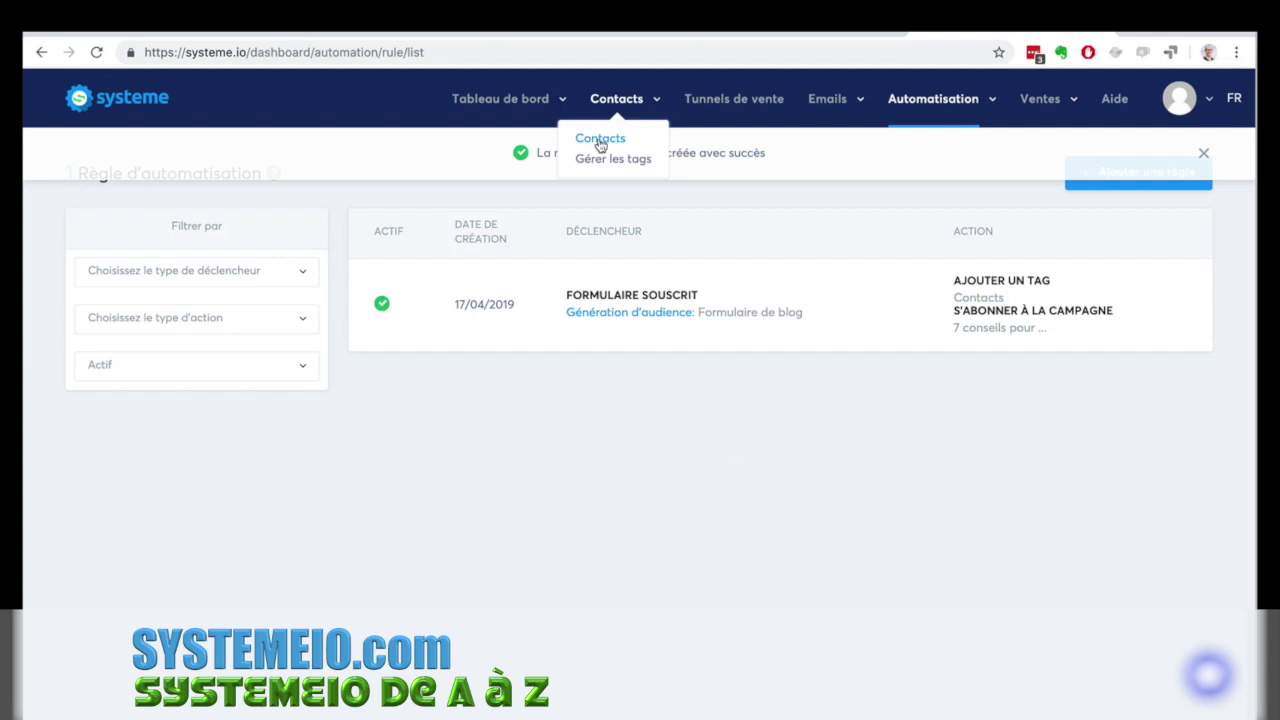
{"action": "left_click", "coordinate": [599, 142]}
{"action": "scroll", "coordinate": [230, 416], "scroll_direction": "down", "scroll_amount": 1}
{"action": "scroll", "coordinate": [230, 416], "scroll_direction": "down", "scroll_amount": 3}
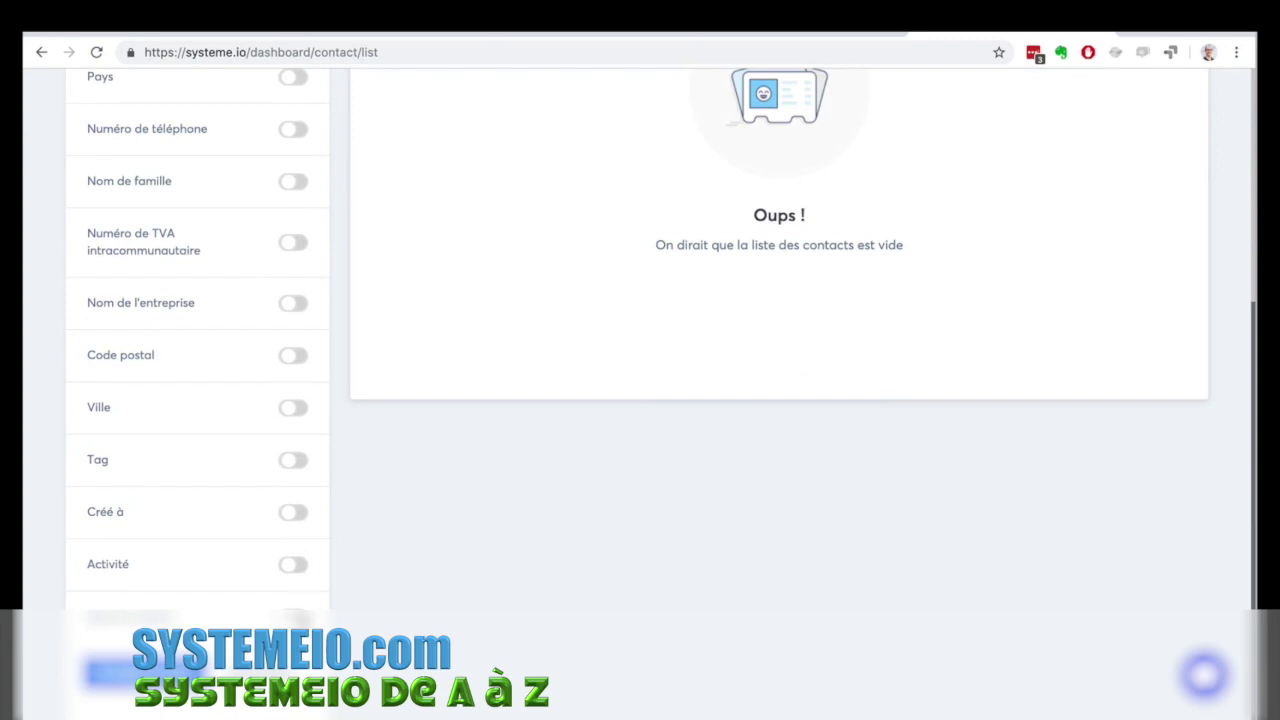
{"action": "left_click", "coordinate": [296, 463]}
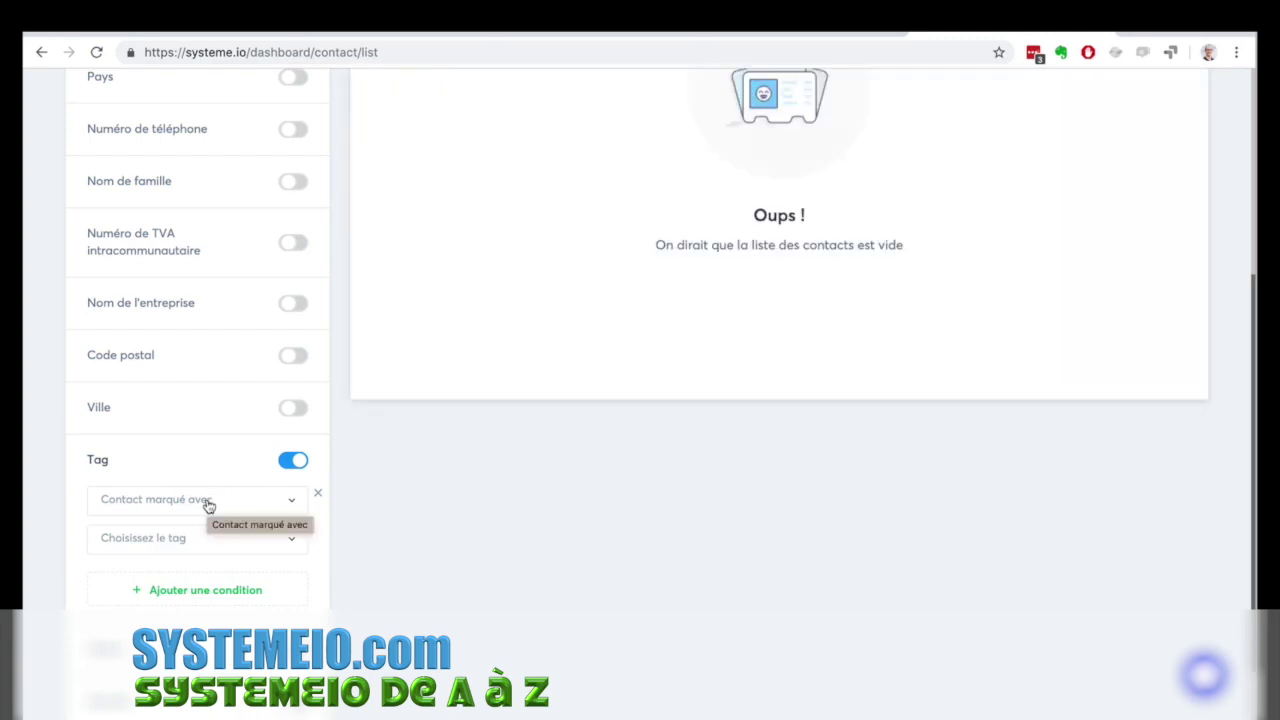
{"action": "left_click", "coordinate": [208, 505]}
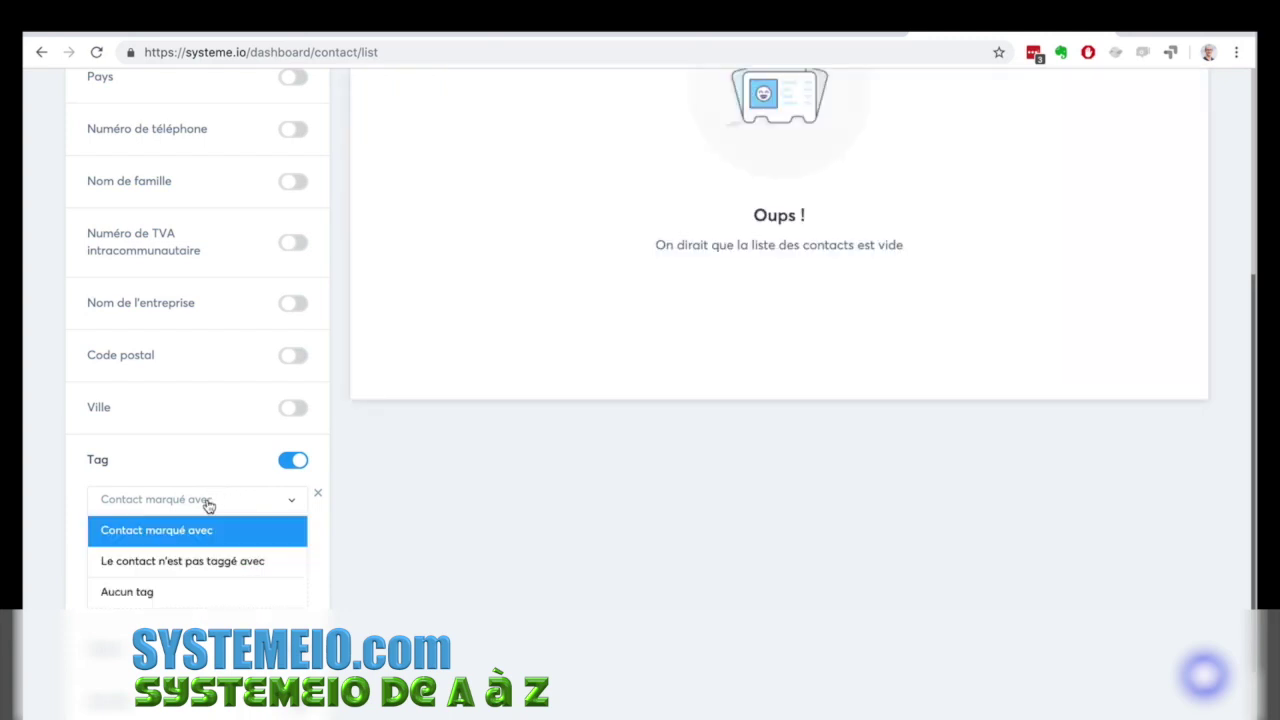
{"action": "left_click", "coordinate": [189, 591]}
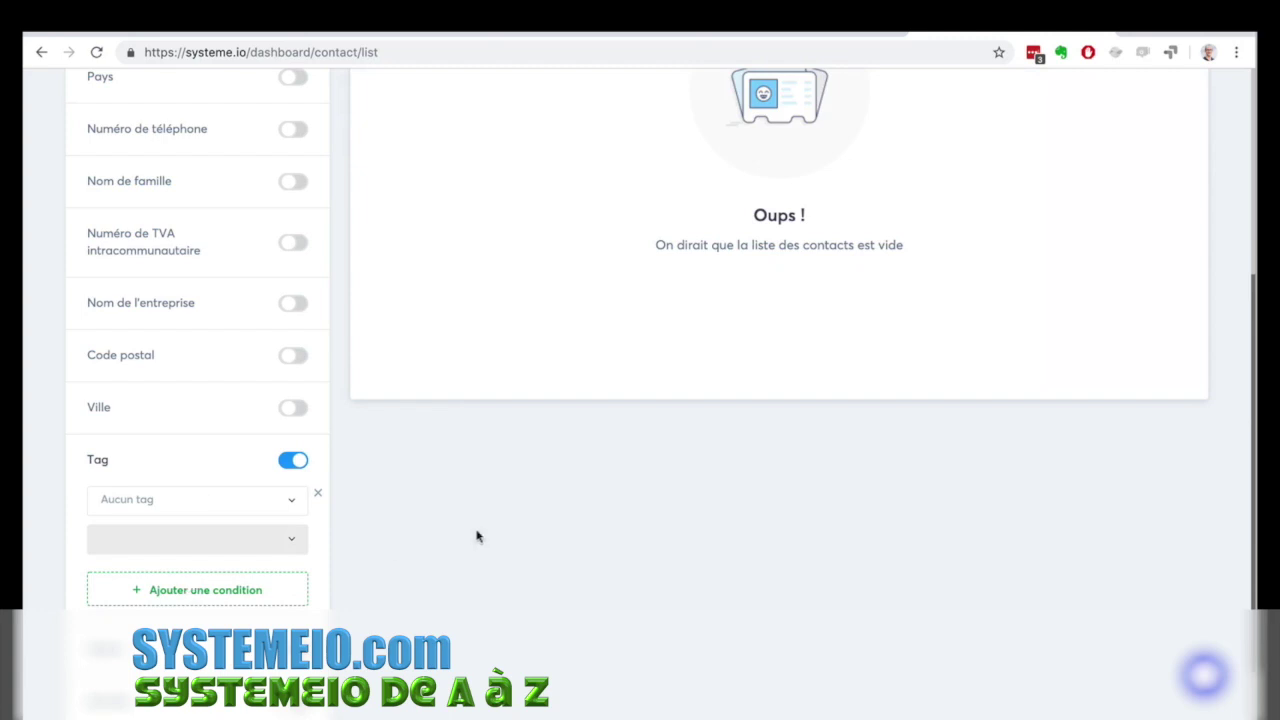
{"action": "scroll", "coordinate": [533, 383], "scroll_direction": "up", "scroll_amount": 3}
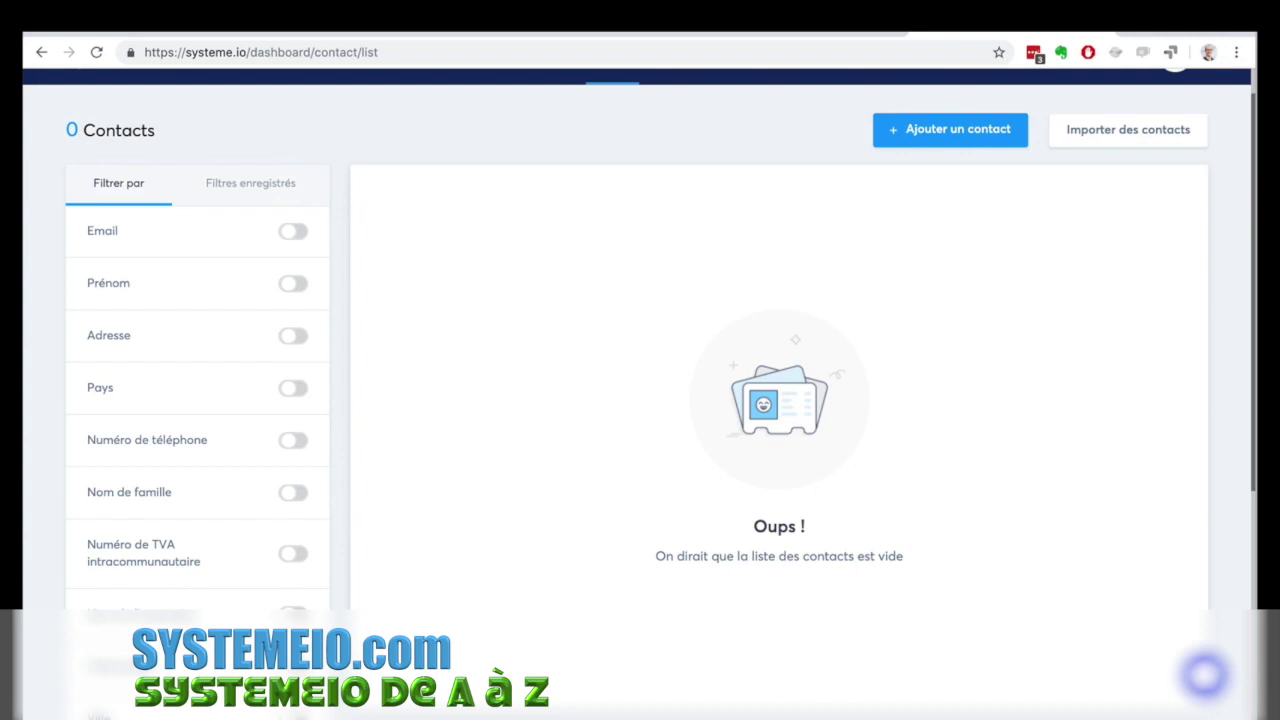
{"action": "scroll", "coordinate": [786, 571], "scroll_direction": "up", "scroll_amount": 1}
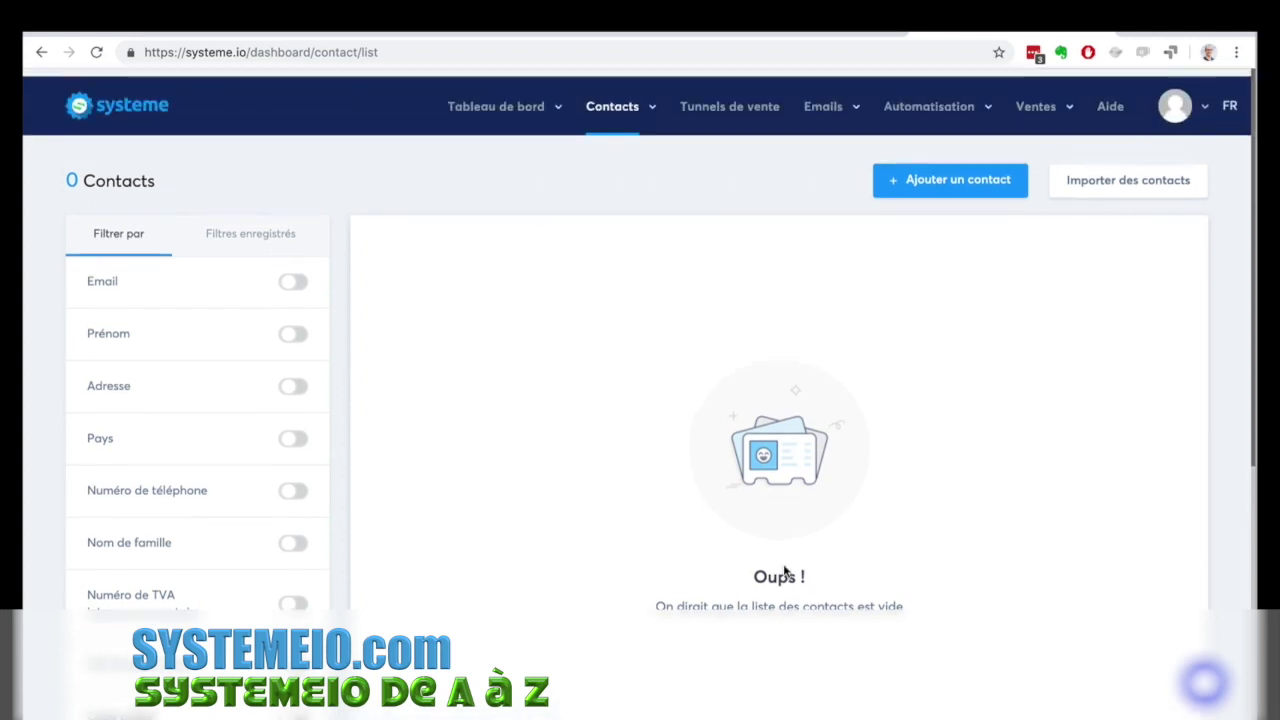
Check the list of automation rules and create a new workflow named "Workflow" in the workflow editor.
{"action": "mouse_move", "coordinate": [973, 102]}
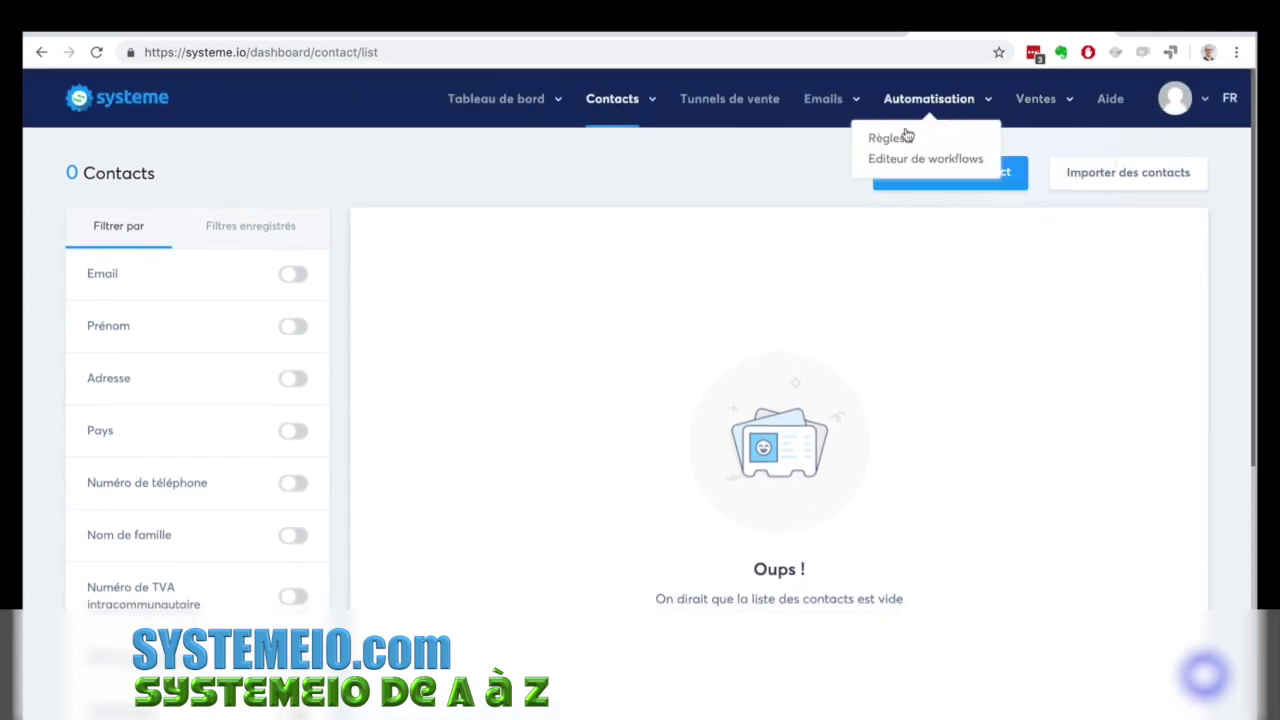
{"action": "left_click", "coordinate": [890, 139]}
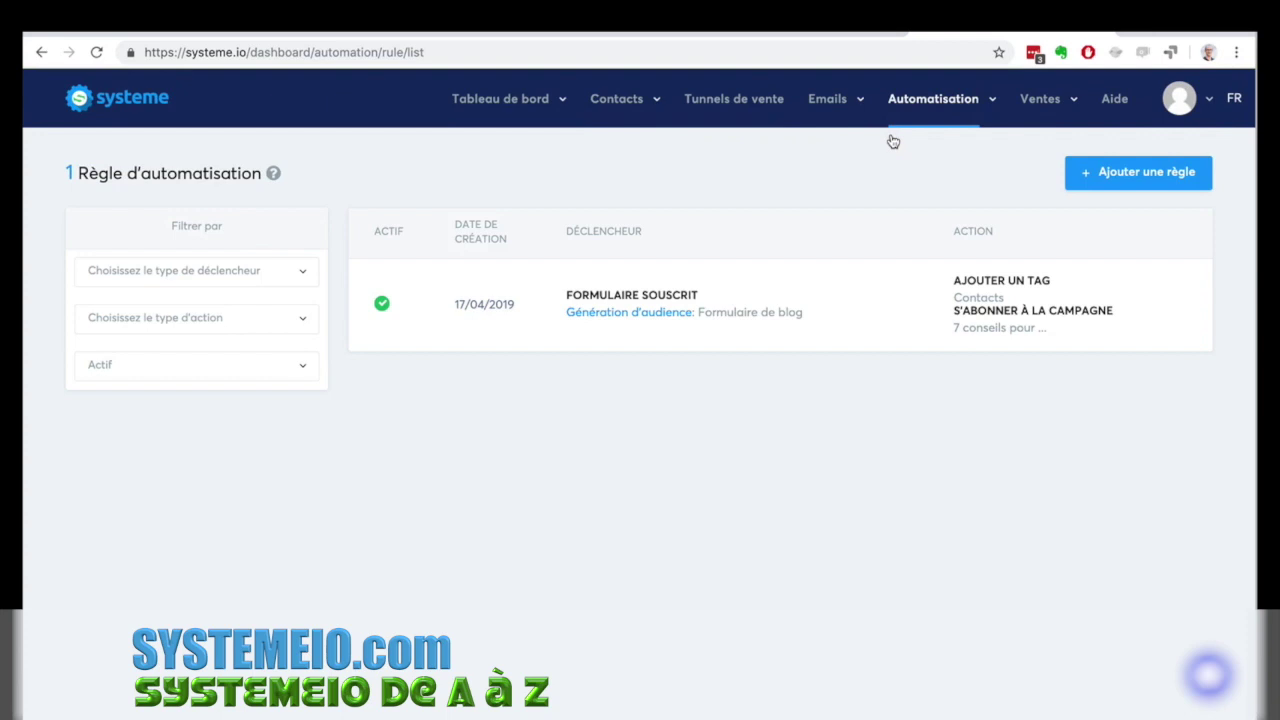
{"action": "mouse_move", "coordinate": [897, 118]}
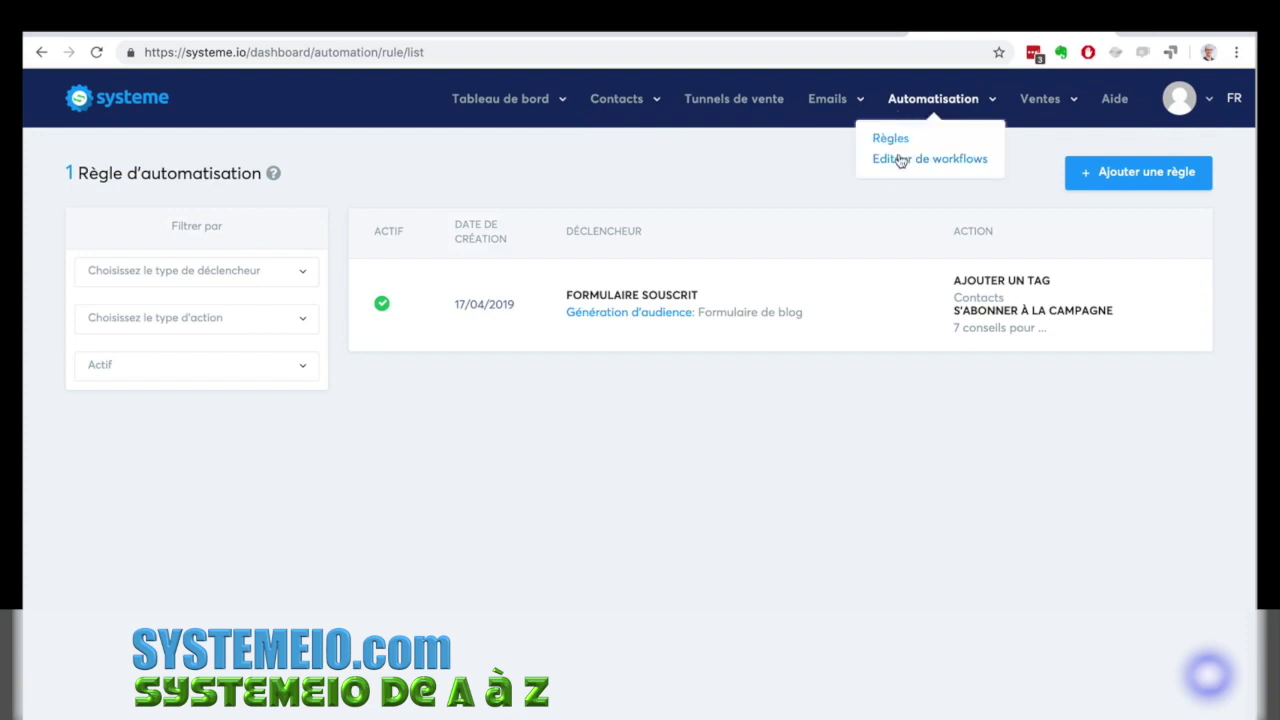
{"action": "left_click", "coordinate": [900, 160]}
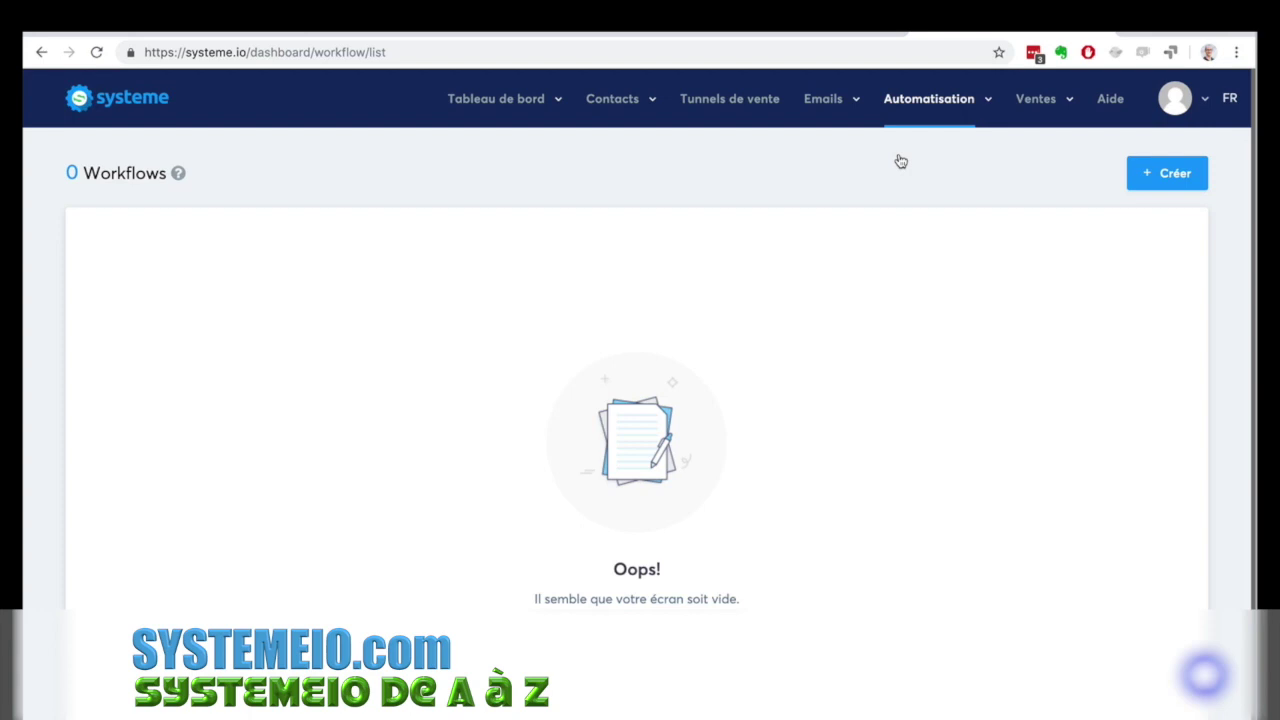
{"action": "left_click", "coordinate": [1166, 174]}
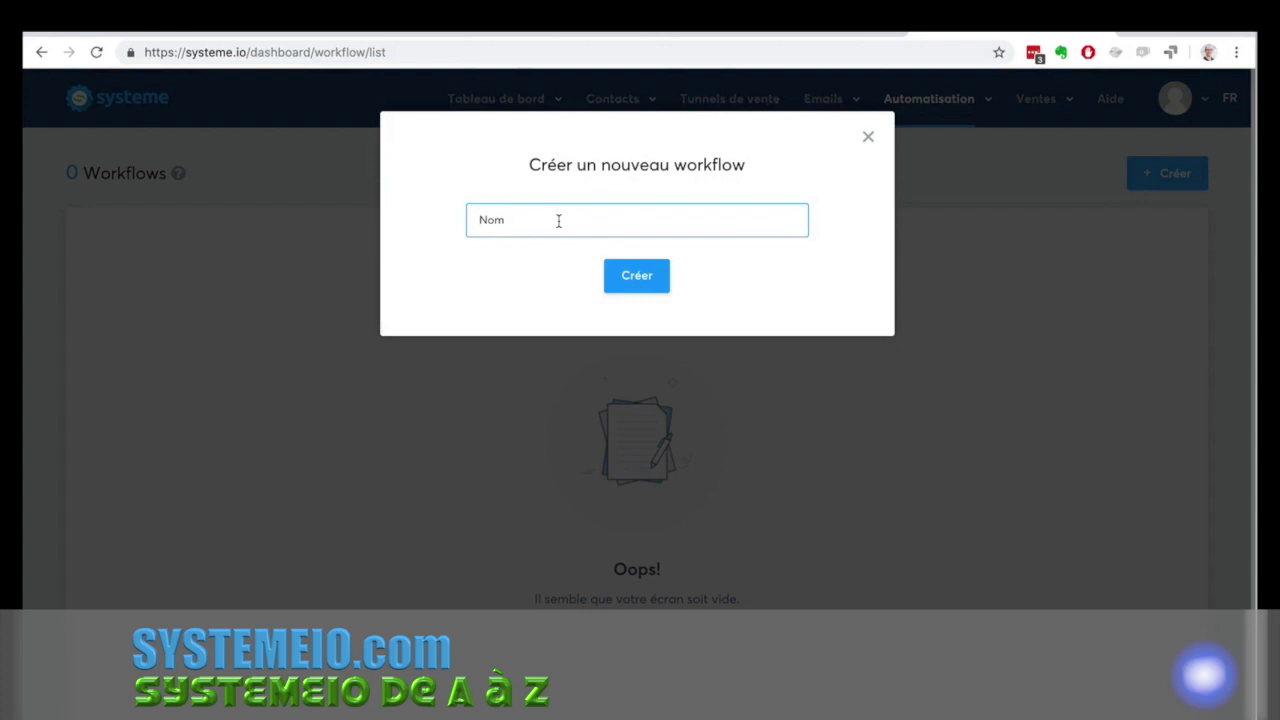
{"action": "type", "text": "Workflow"}
{"action": "left_click", "coordinate": [614, 275]}
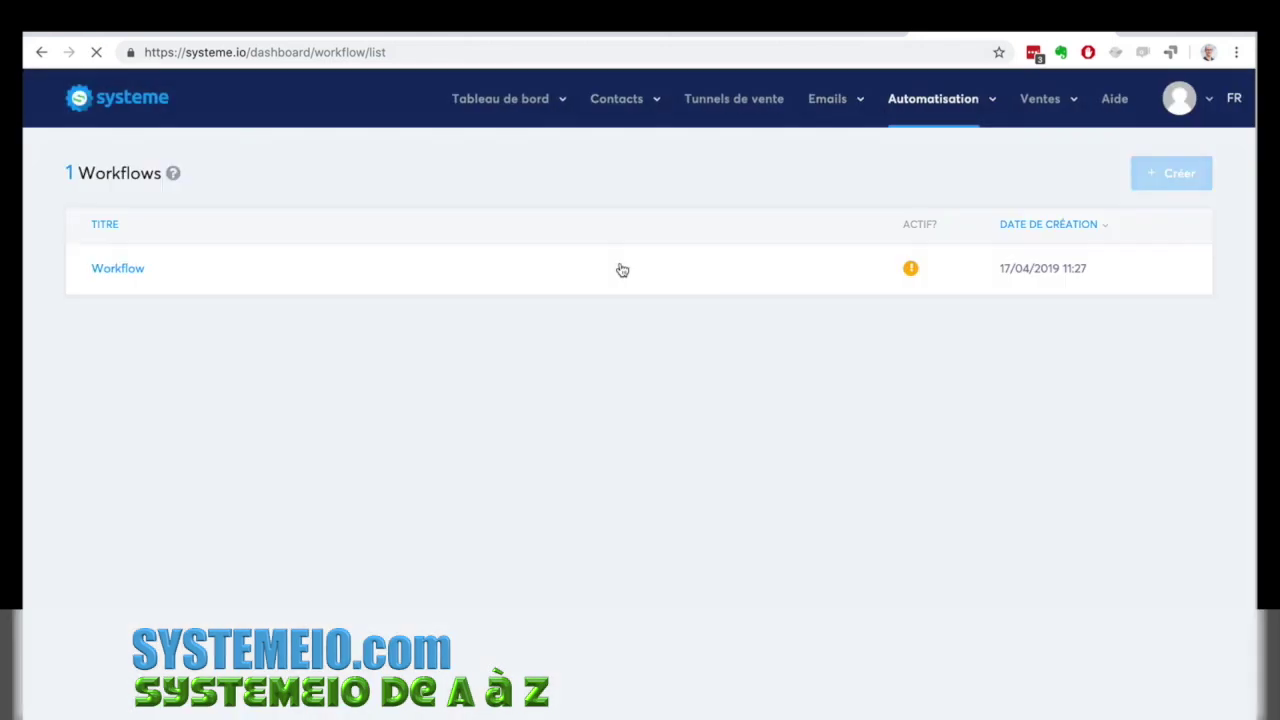
Open the new workflow and create a Formulaire d'inscription trigger on the form Formulaire de blog of Génération d'audience.
{"action": "left_click", "coordinate": [117, 269]}
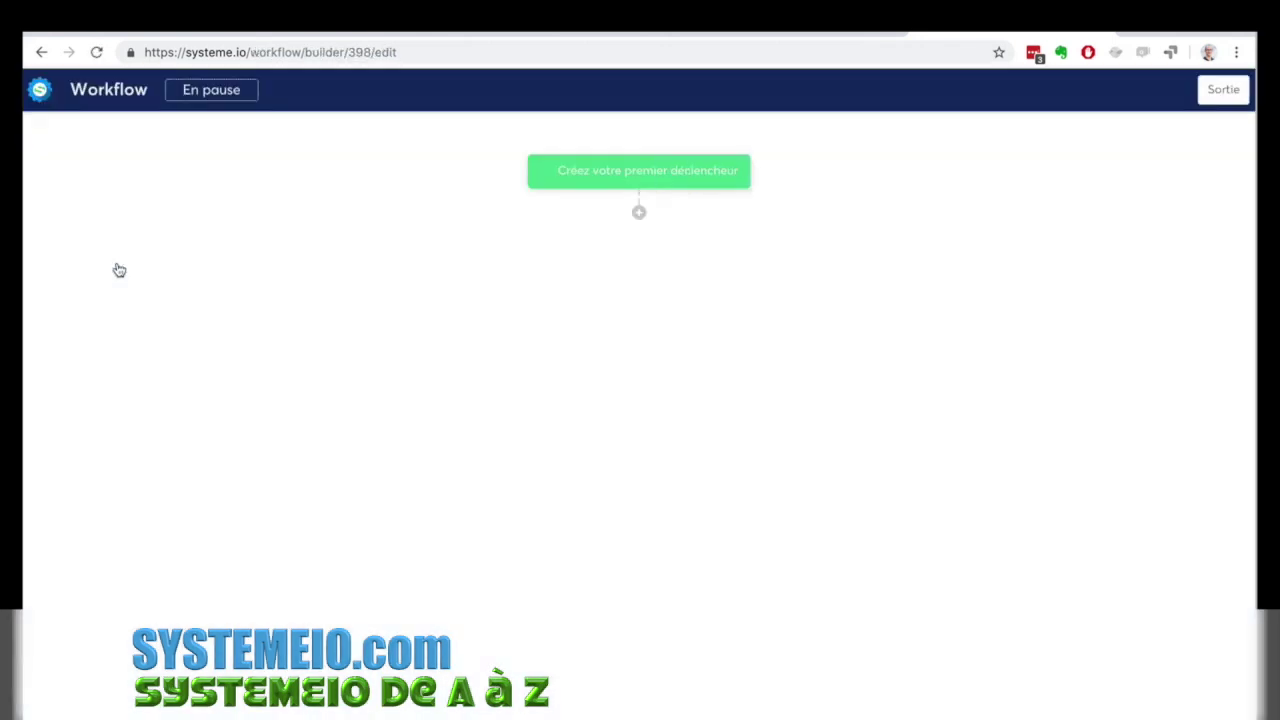
{"action": "left_click", "coordinate": [658, 176]}
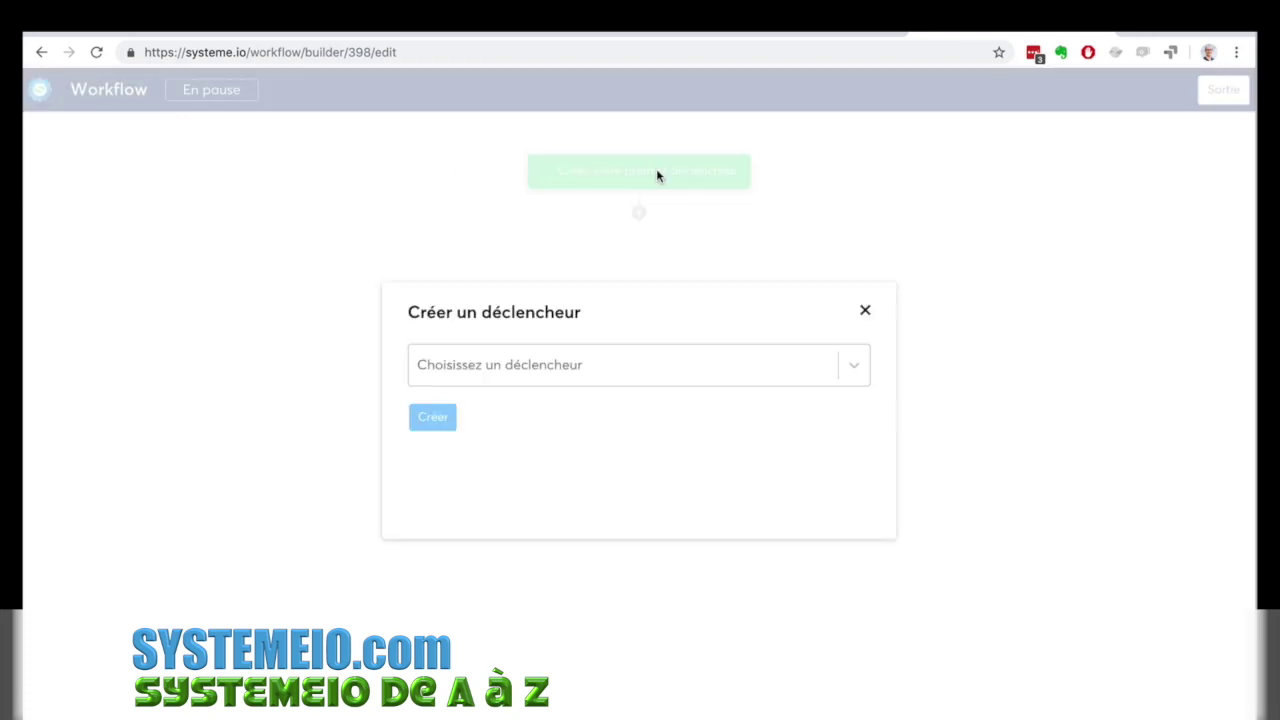
{"action": "left_click", "coordinate": [635, 362]}
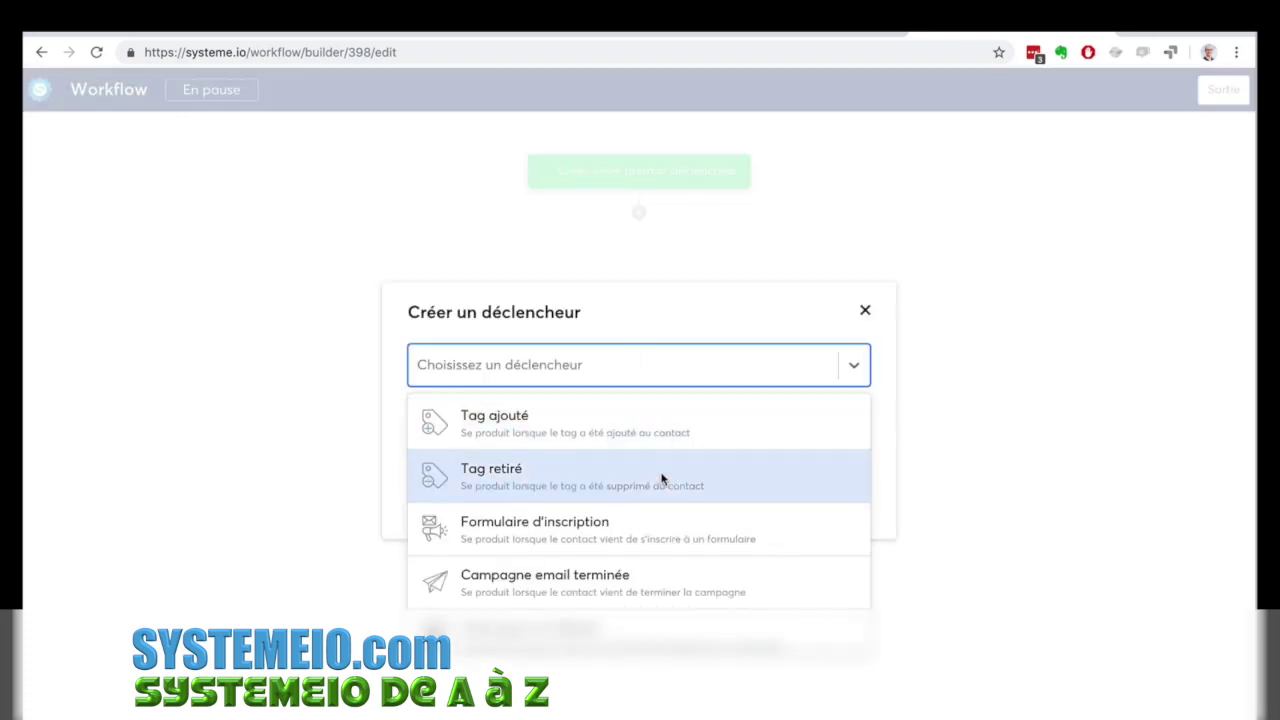
{"action": "left_click", "coordinate": [672, 524]}
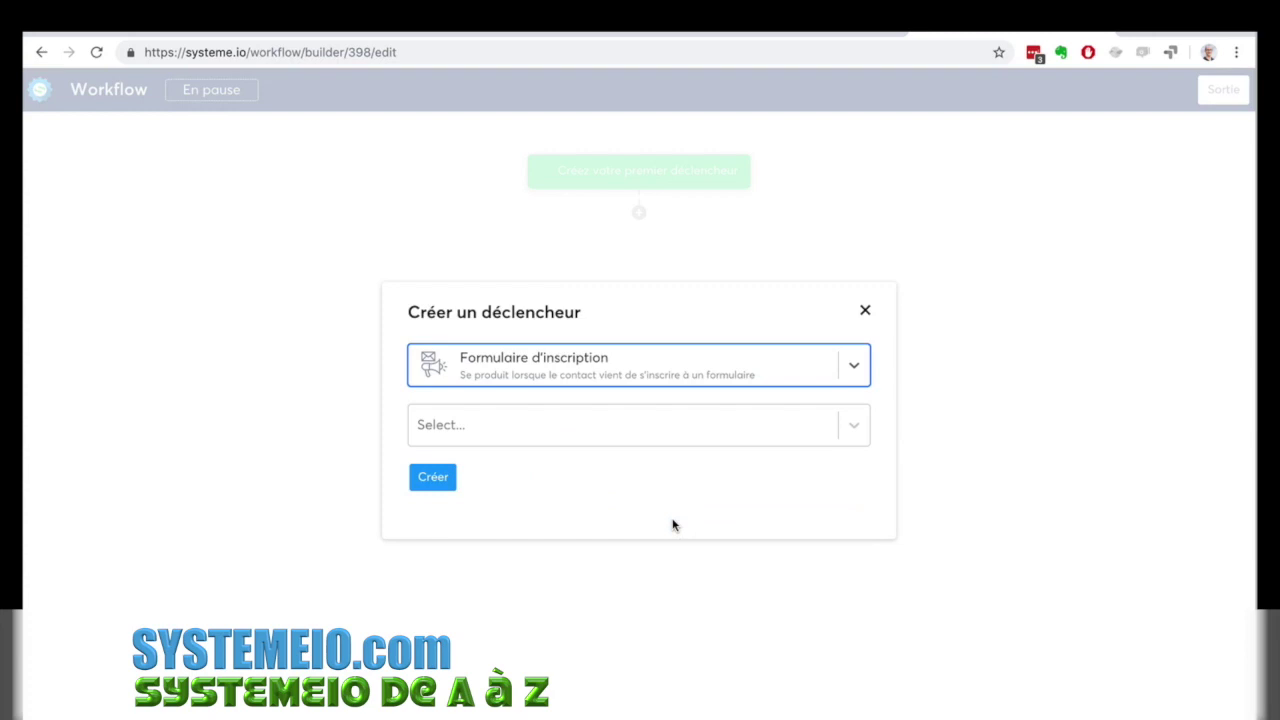
{"action": "left_click", "coordinate": [552, 432]}
{"action": "left_click", "coordinate": [555, 527]}
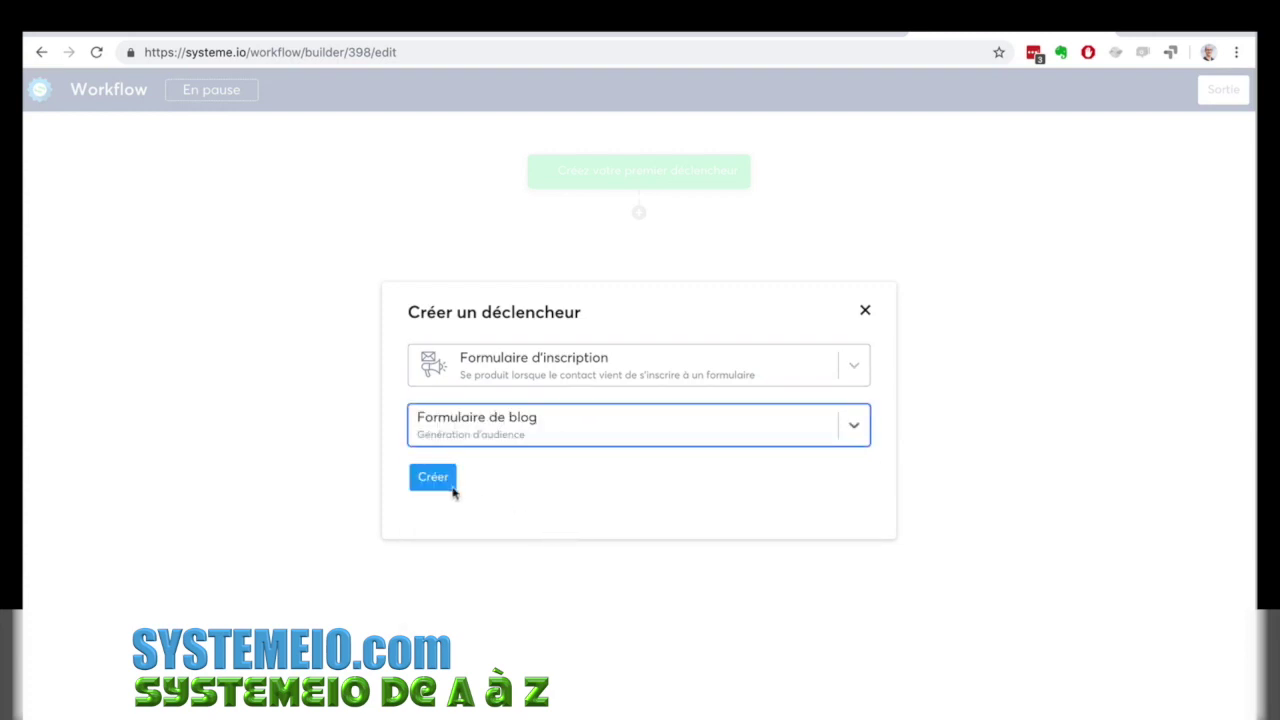
{"action": "left_click", "coordinate": [430, 480]}
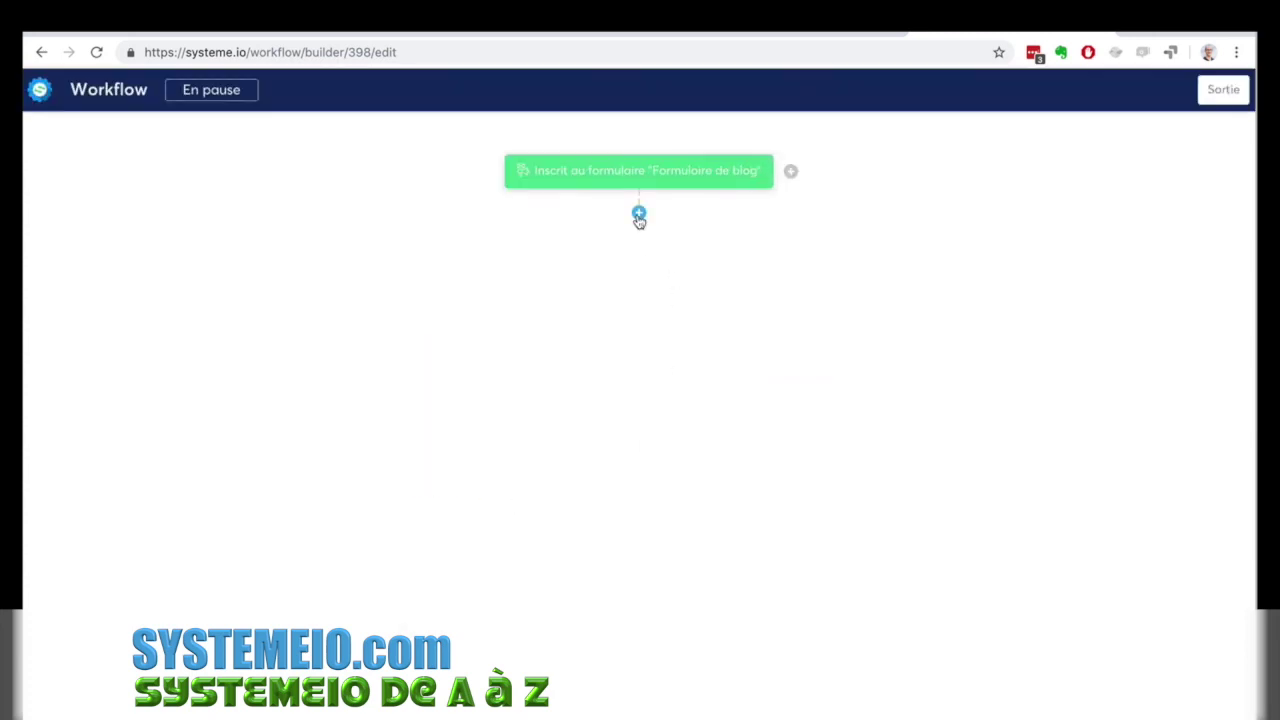
Add an Ajouter un tag action with the tag Contacts below the form trigger in the workflow.
{"action": "left_click", "coordinate": [639, 214]}
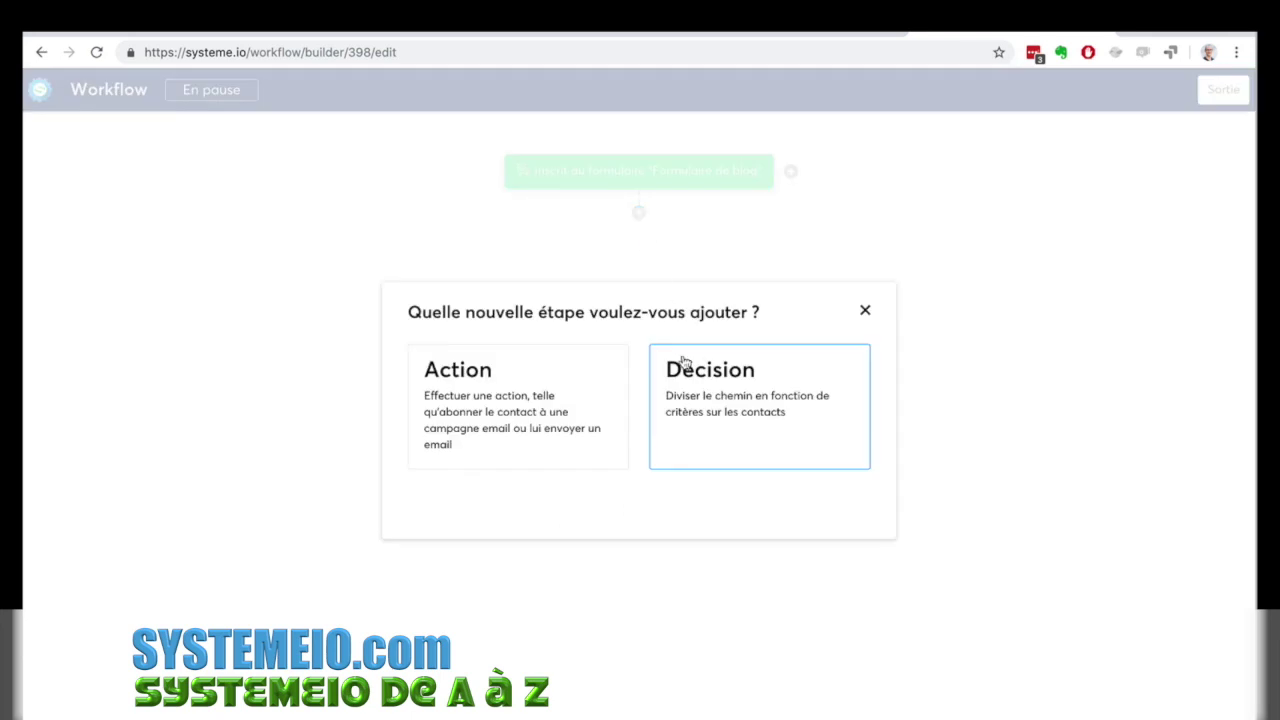
{"action": "left_click", "coordinate": [512, 402]}
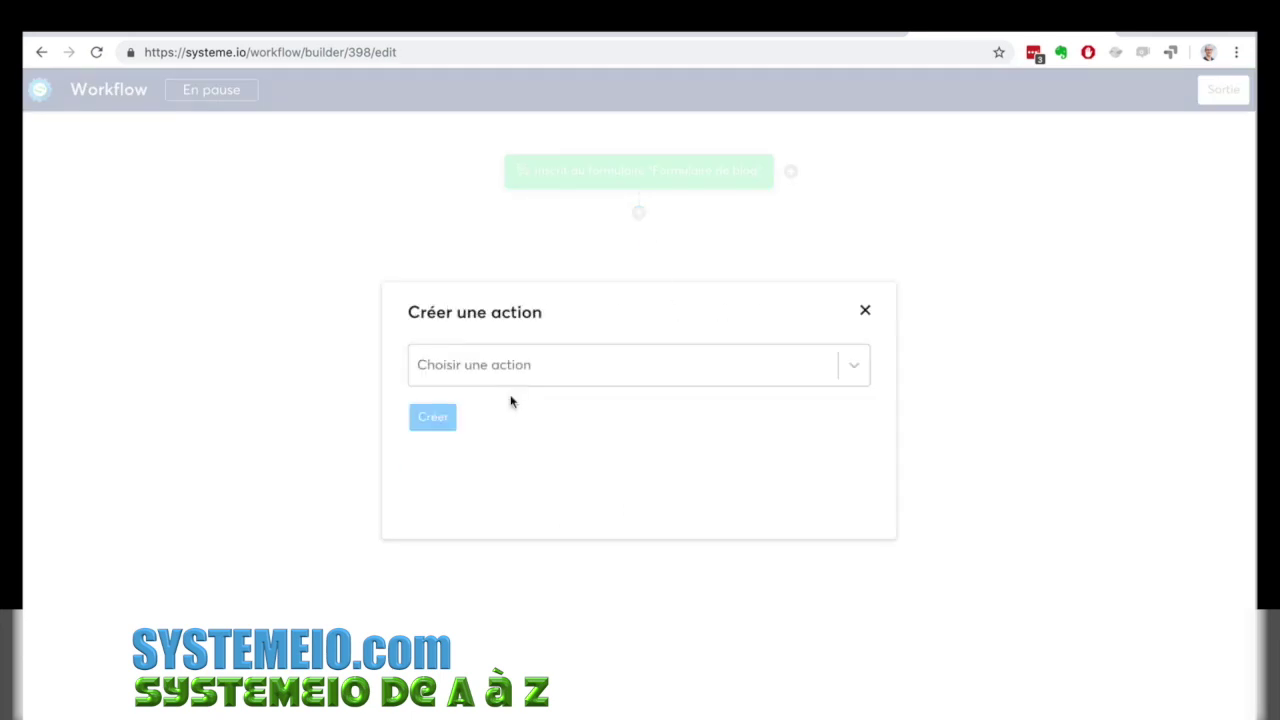
{"action": "left_click", "coordinate": [525, 378]}
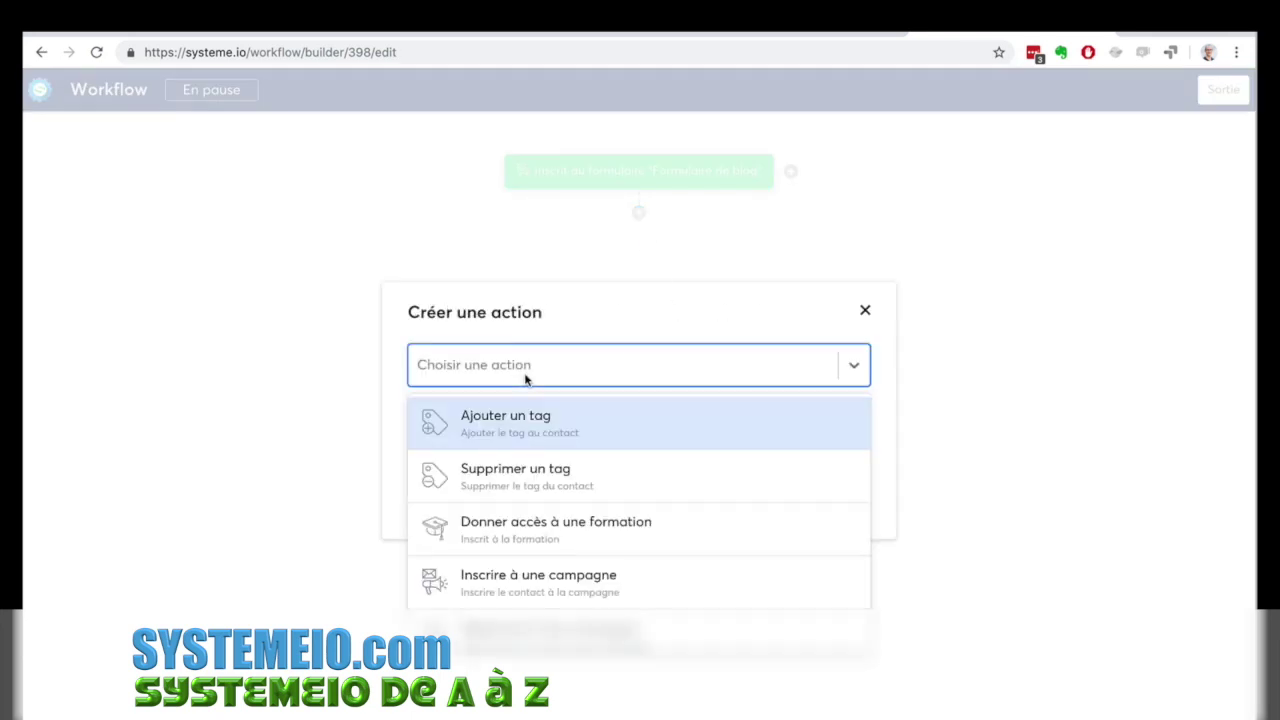
{"action": "left_click", "coordinate": [537, 437]}
{"action": "left_click", "coordinate": [488, 421]}
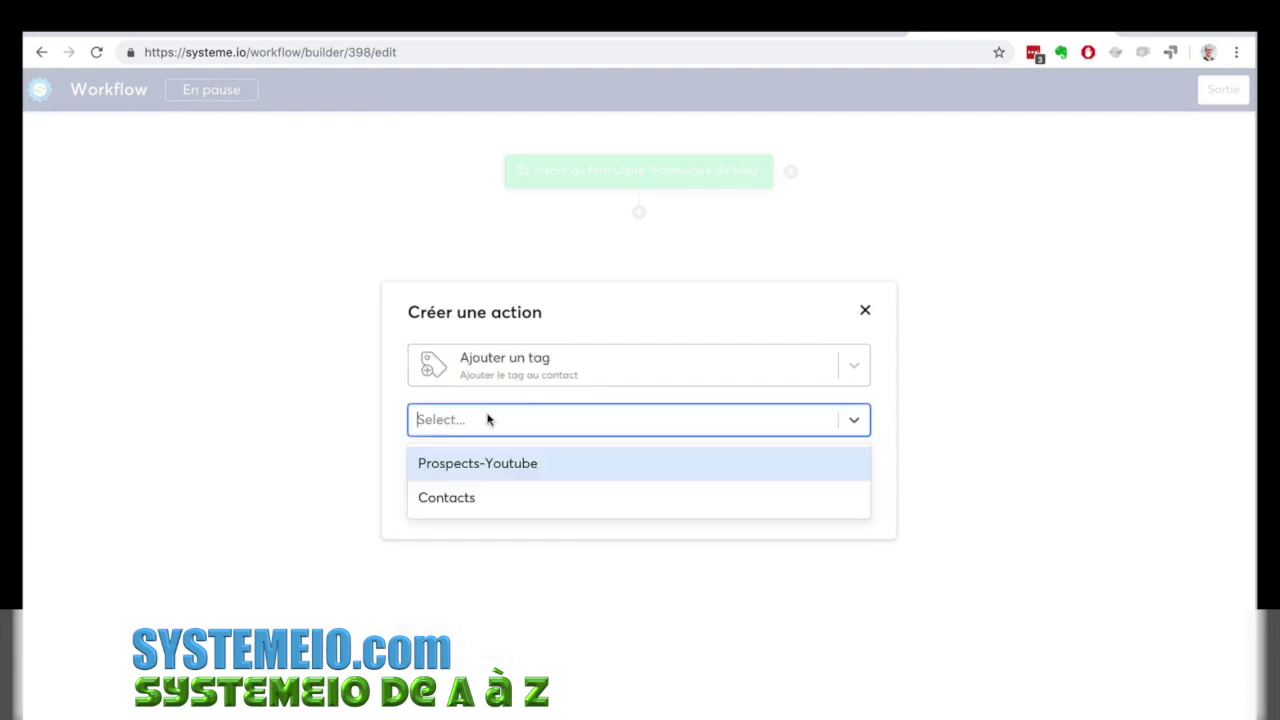
{"action": "left_click", "coordinate": [496, 490]}
{"action": "left_click", "coordinate": [434, 472]}
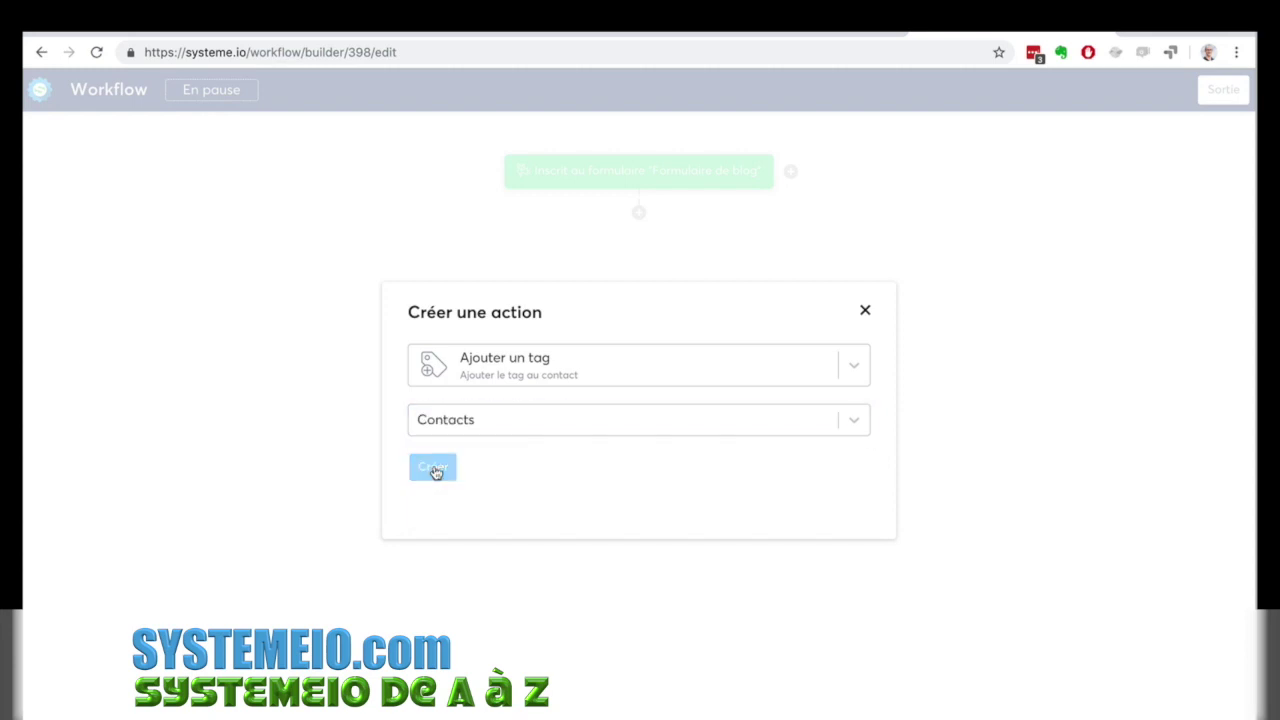
Examine the available action types and the decision settings offered for a step after the Contacts tag action, without creating one.
{"action": "left_click", "coordinate": [639, 294]}
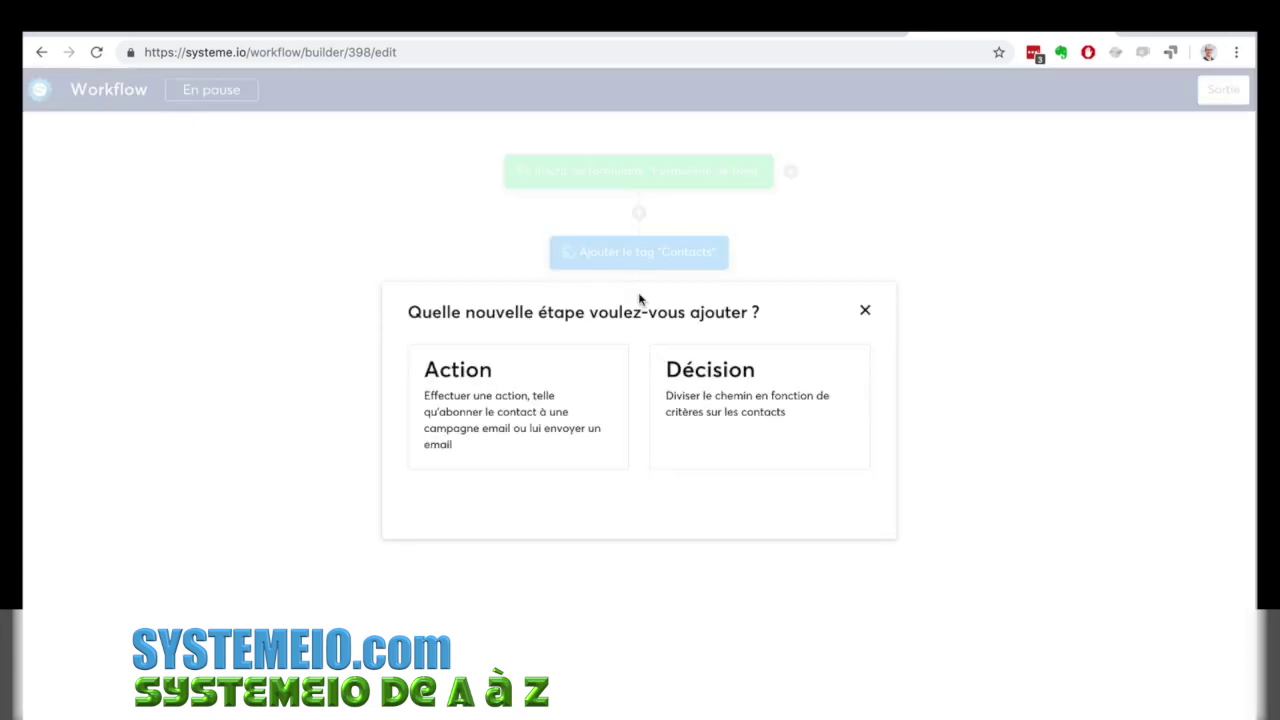
{"action": "left_click", "coordinate": [489, 407]}
{"action": "left_click", "coordinate": [514, 365]}
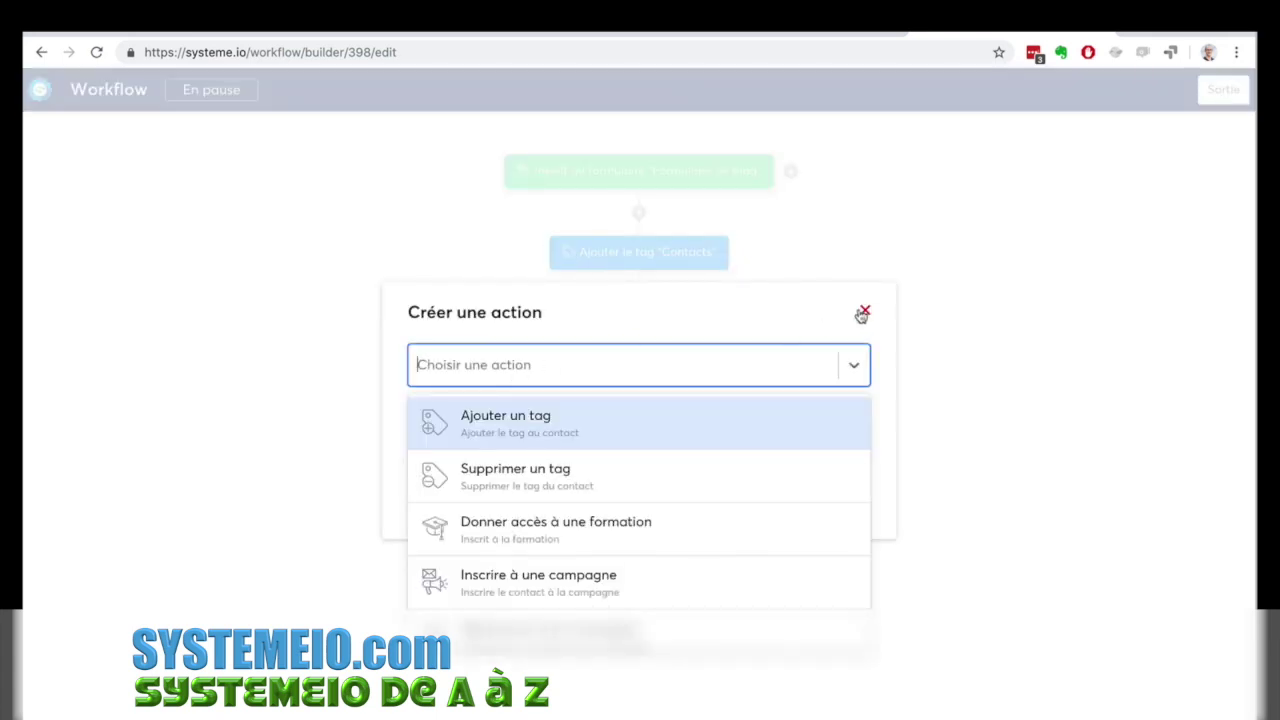
{"action": "scroll", "coordinate": [740, 450], "scroll_direction": "down", "scroll_amount": 1}
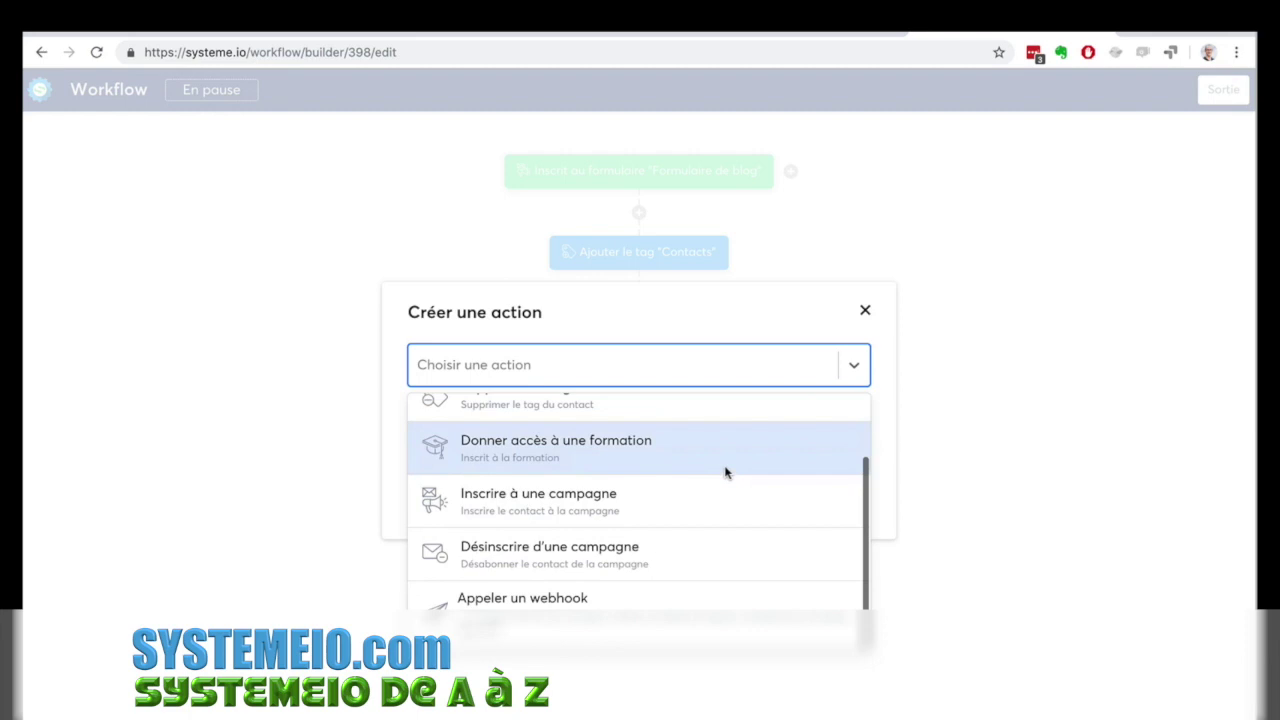
{"action": "left_click", "coordinate": [865, 310]}
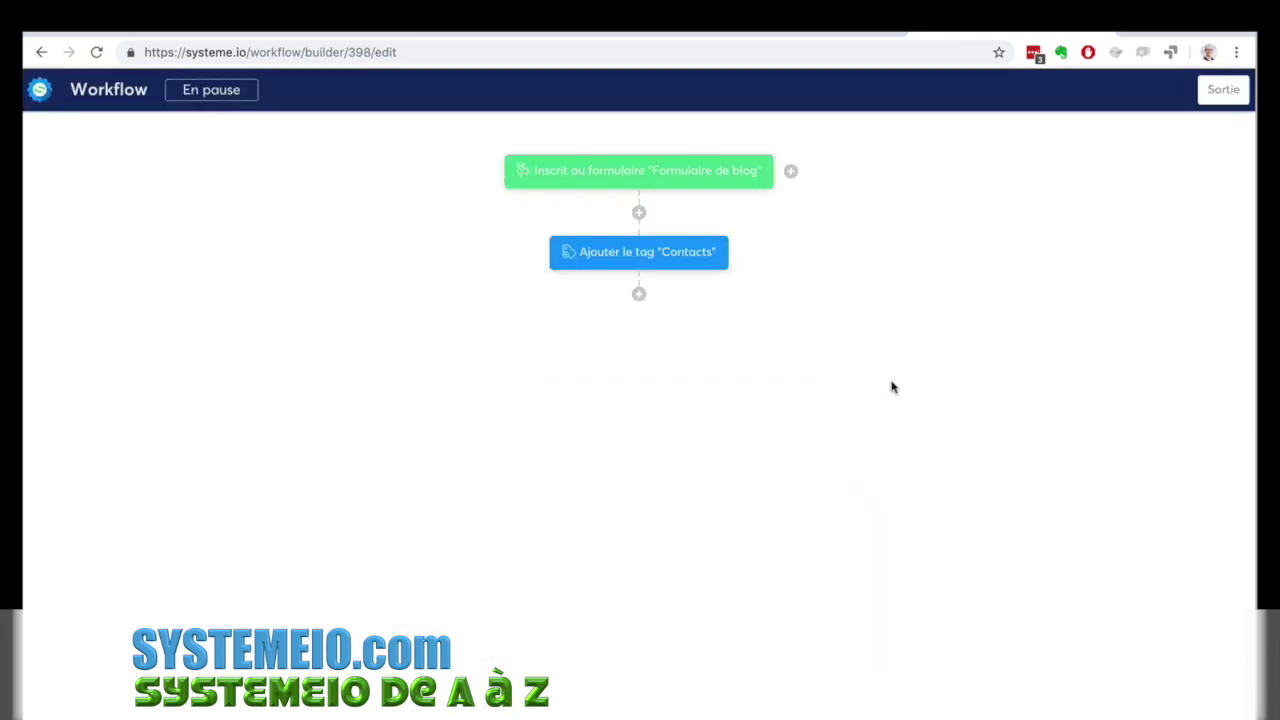
{"action": "left_click", "coordinate": [639, 293]}
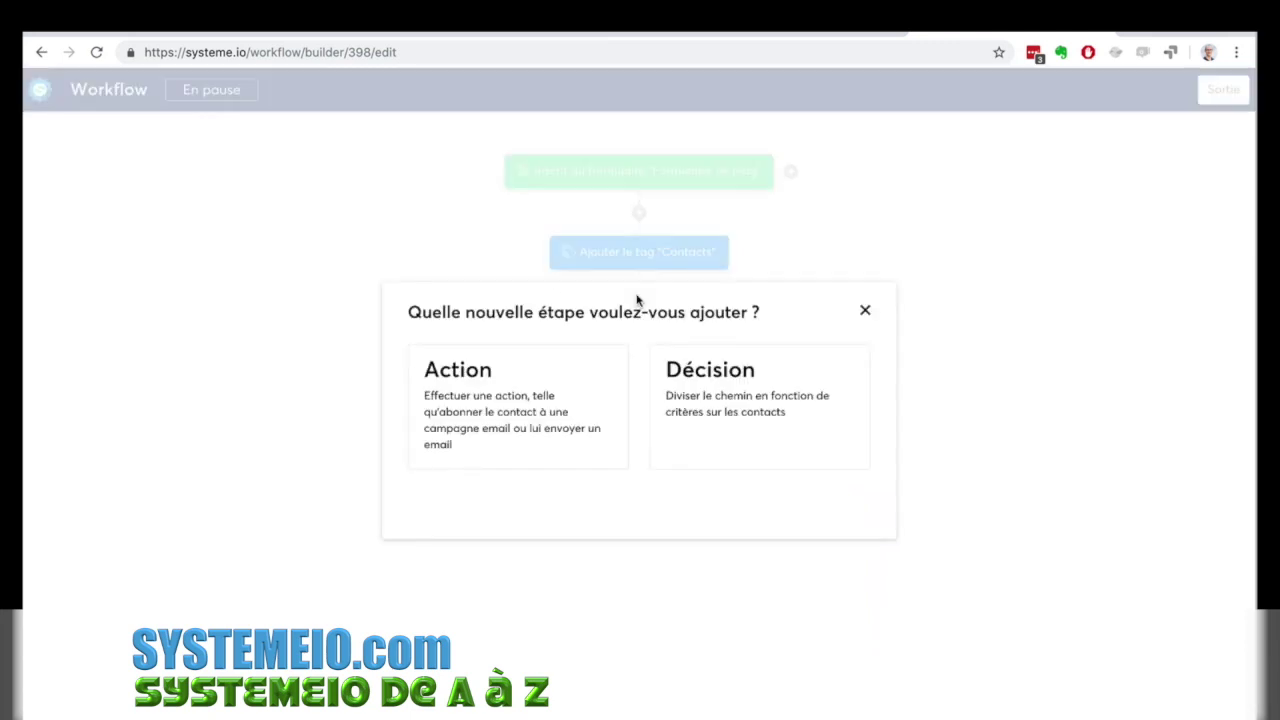
{"action": "left_click", "coordinate": [710, 372]}
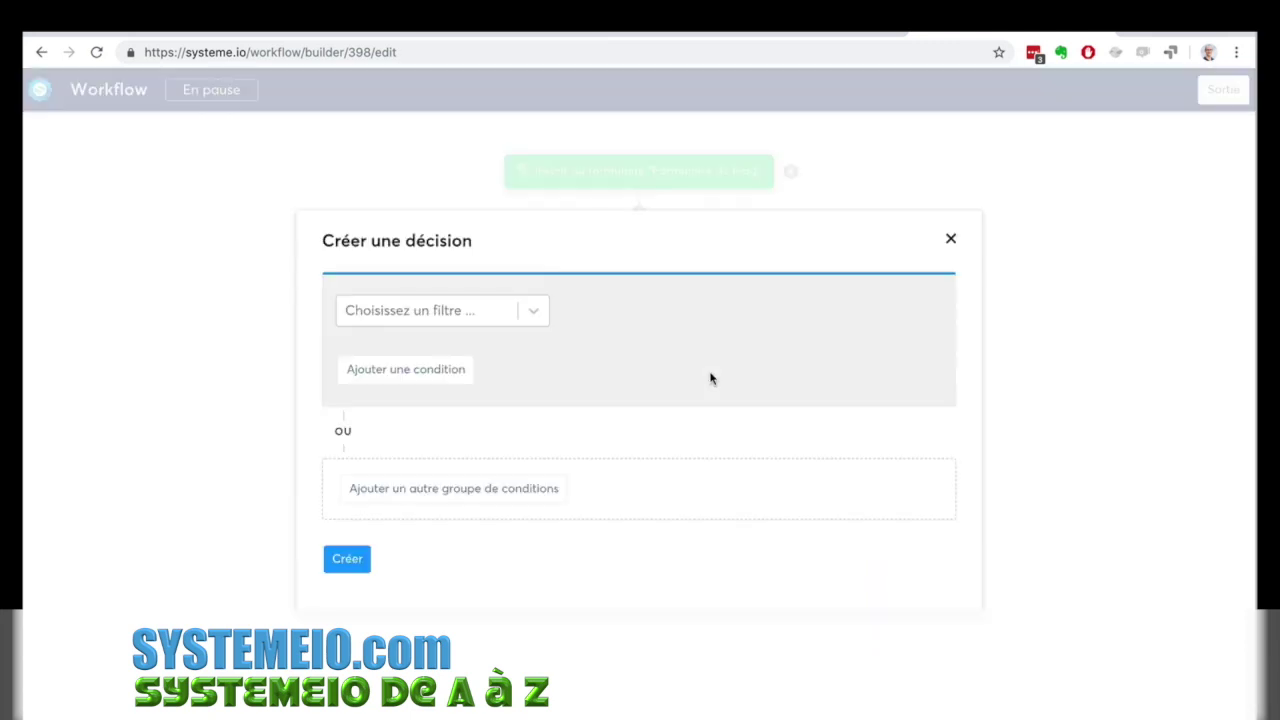
{"action": "left_click", "coordinate": [951, 239]}
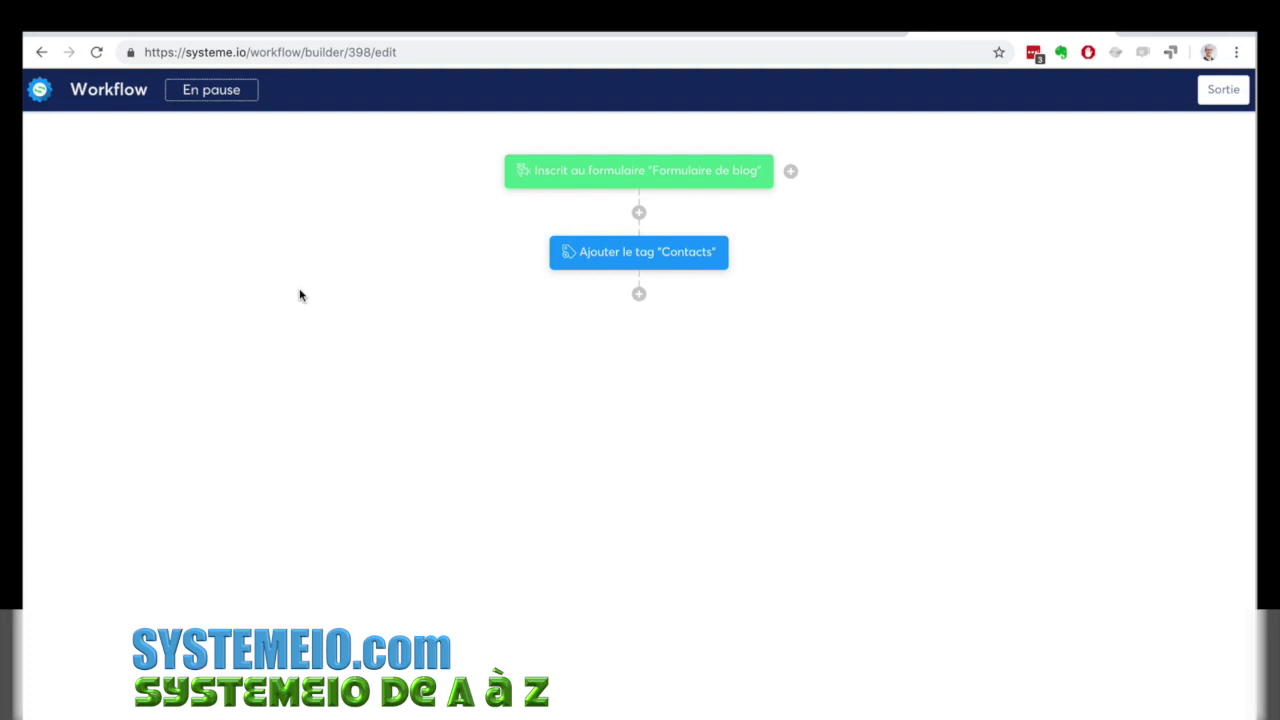
Add an Inscrire à une campagne action for the campaign "7 conseils pour ..." after the Contacts tag action.
{"action": "left_click", "coordinate": [639, 295]}
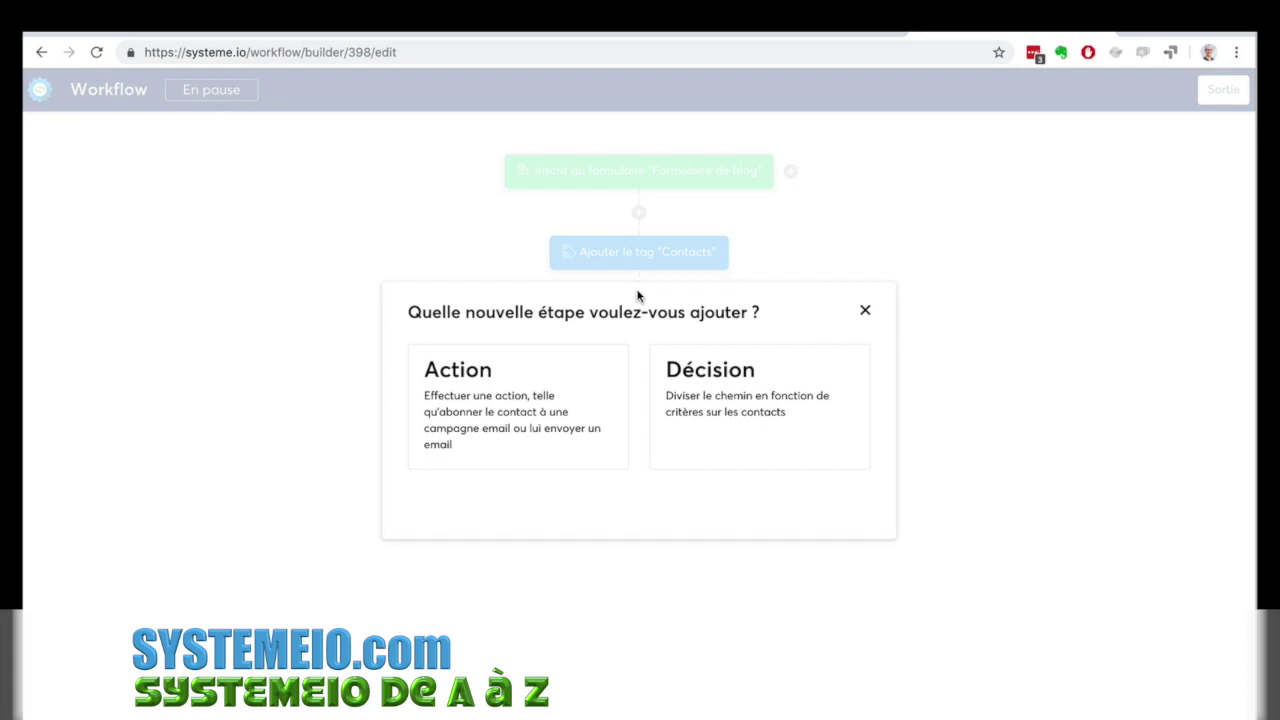
{"action": "left_click", "coordinate": [522, 386]}
{"action": "left_click", "coordinate": [575, 380]}
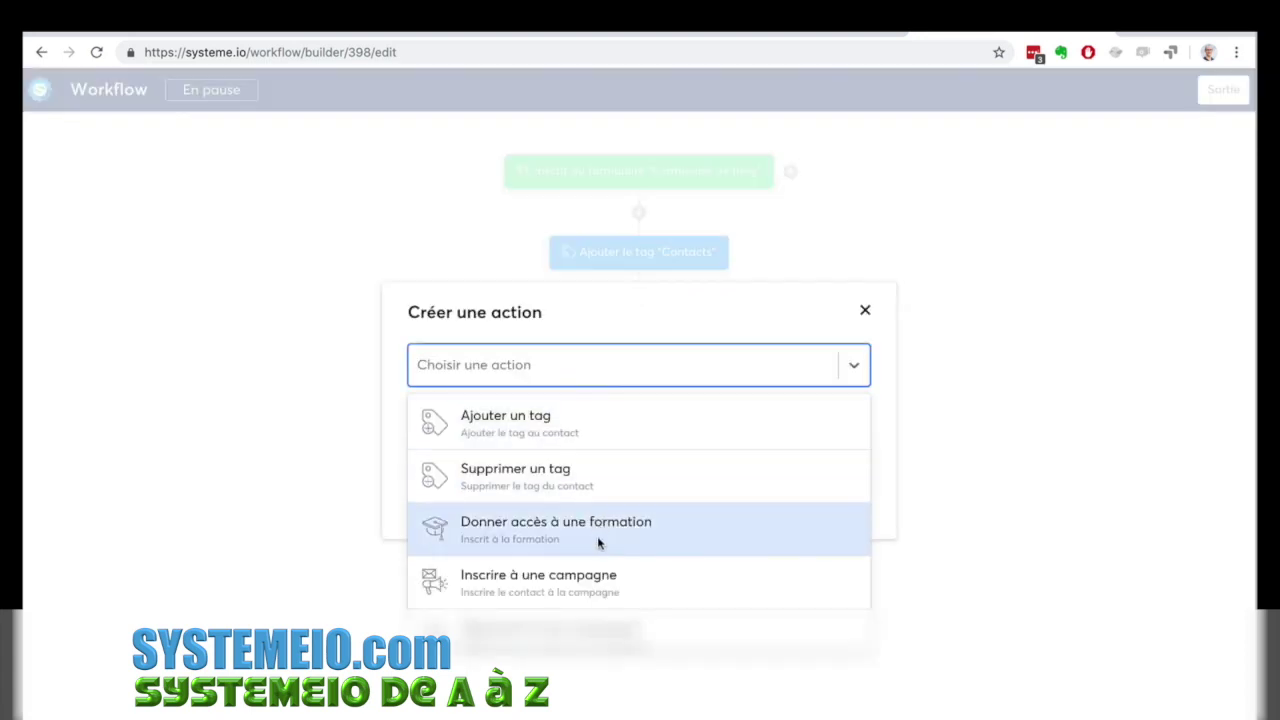
{"action": "left_click", "coordinate": [590, 574]}
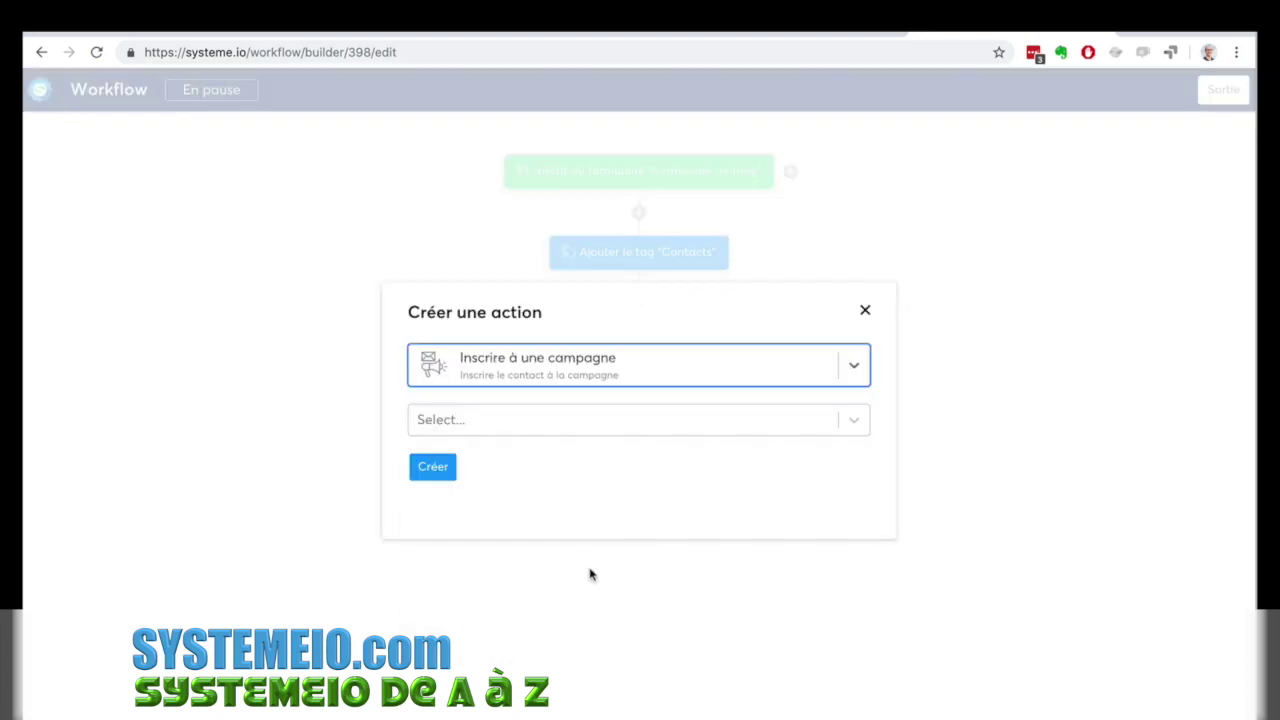
{"action": "left_click", "coordinate": [491, 420]}
{"action": "left_click", "coordinate": [492, 463]}
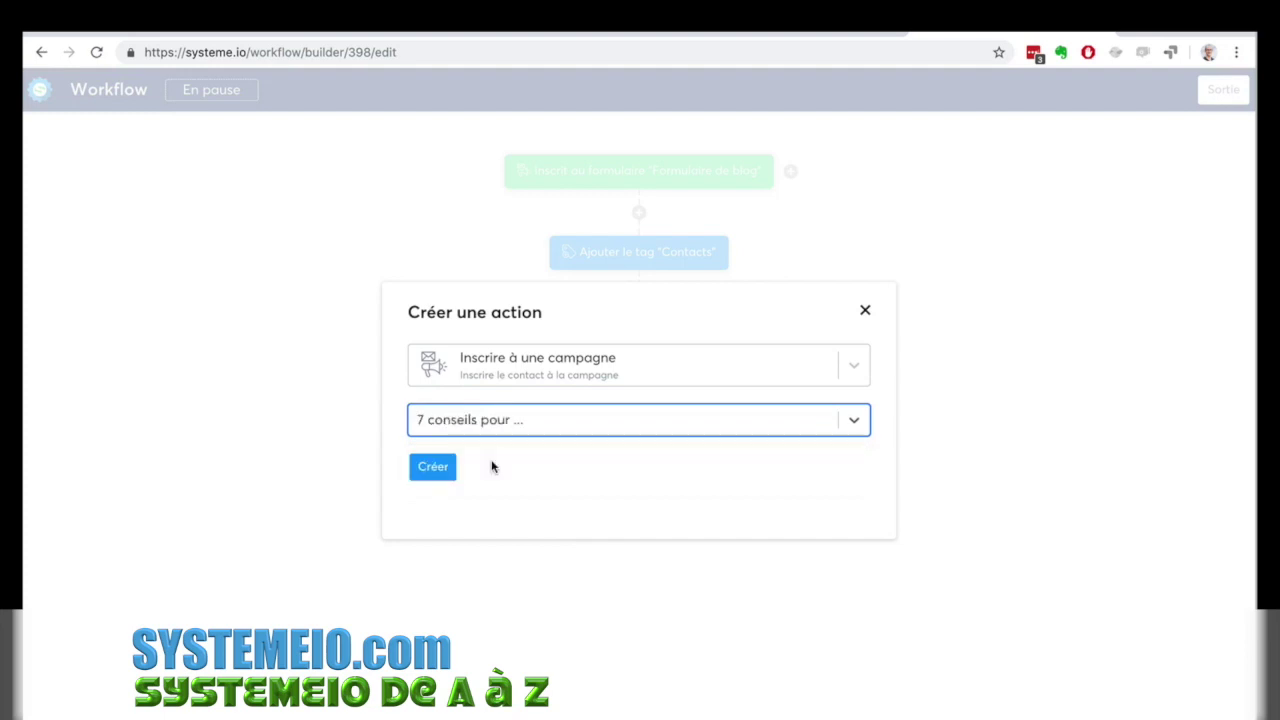
{"action": "left_click", "coordinate": [432, 467]}
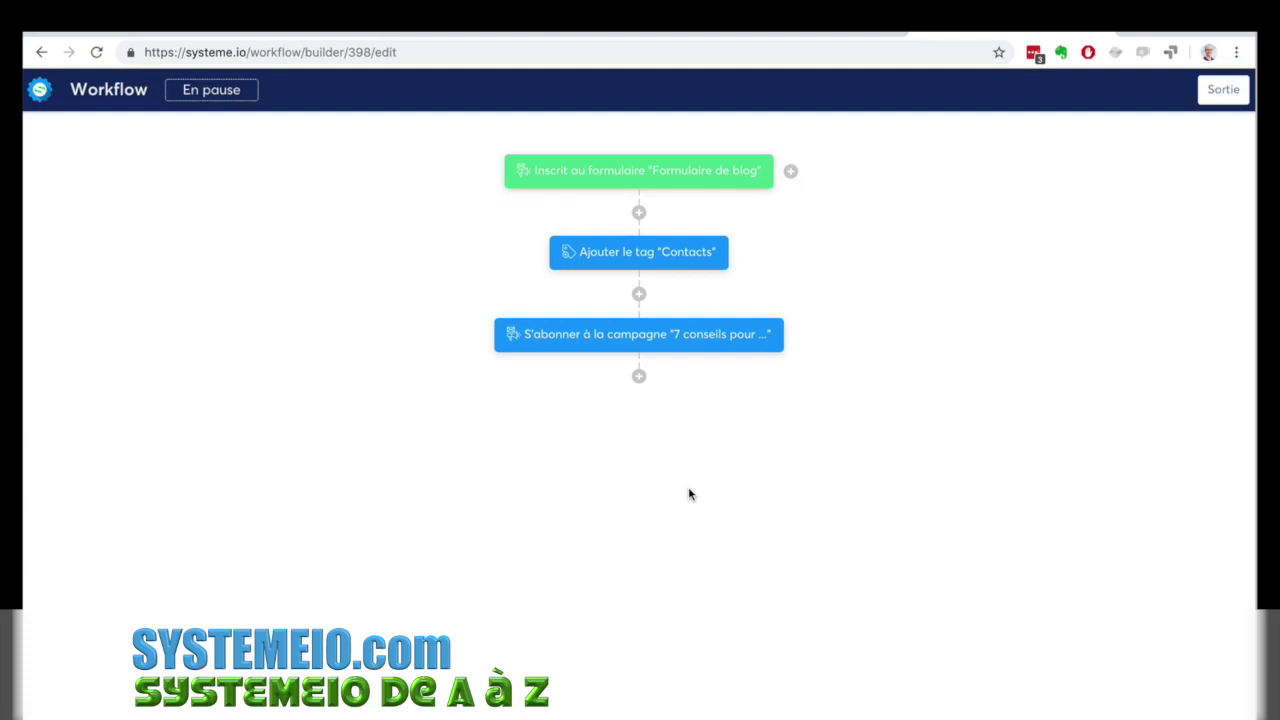
Add a decision after the campaign action with the Tag filter set to Contact tagué avec Prospects-Youtube.
{"action": "mouse_move", "coordinate": [757, 337]}
{"action": "left_click", "coordinate": [639, 380]}
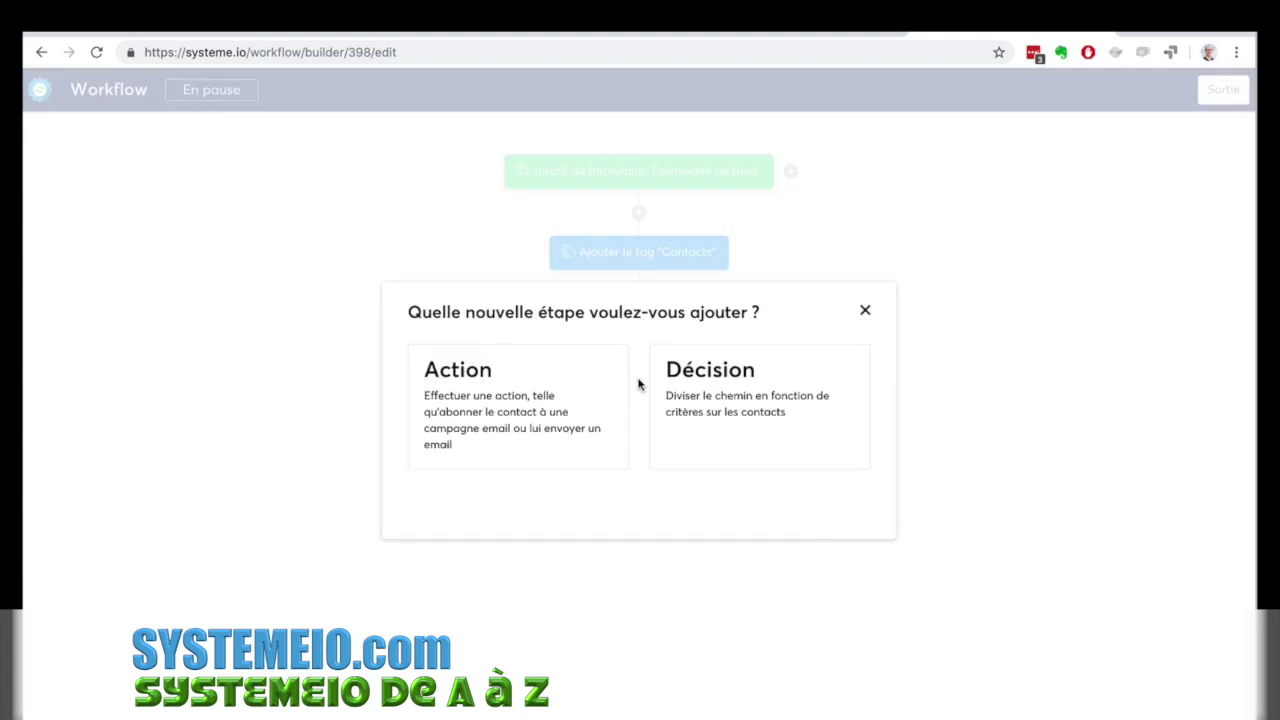
{"action": "left_click", "coordinate": [690, 389]}
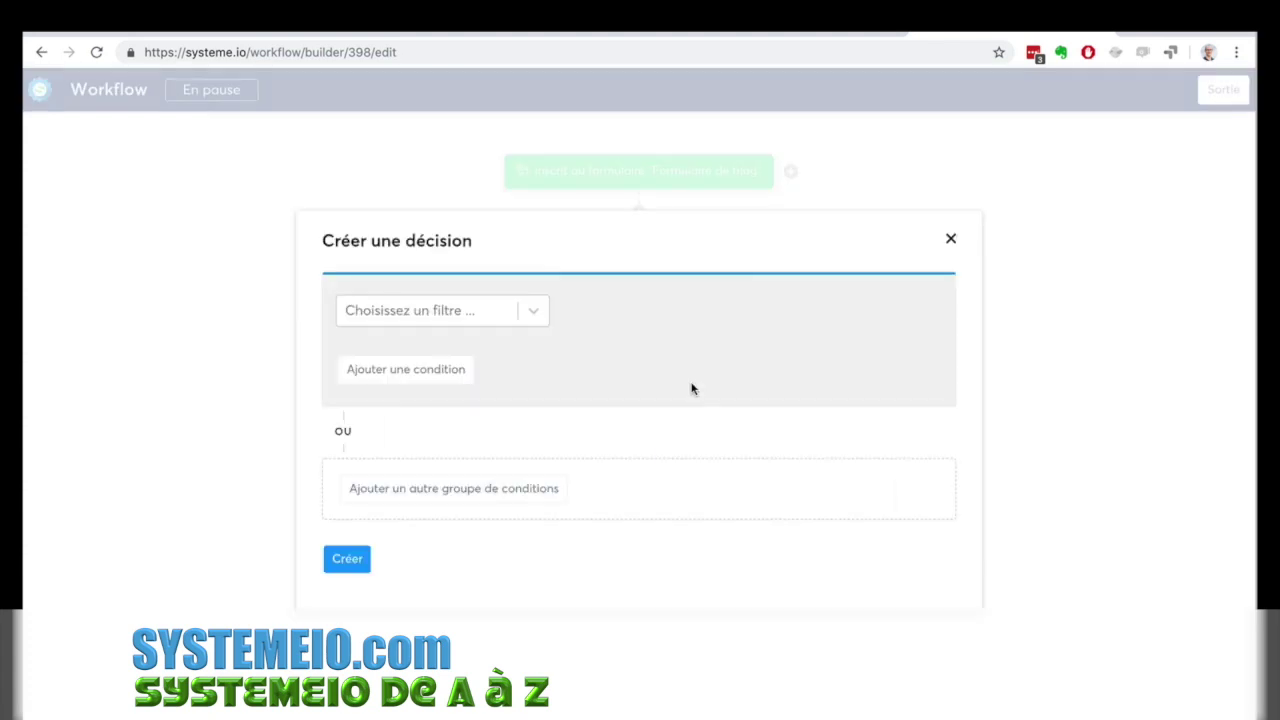
{"action": "left_click", "coordinate": [522, 318]}
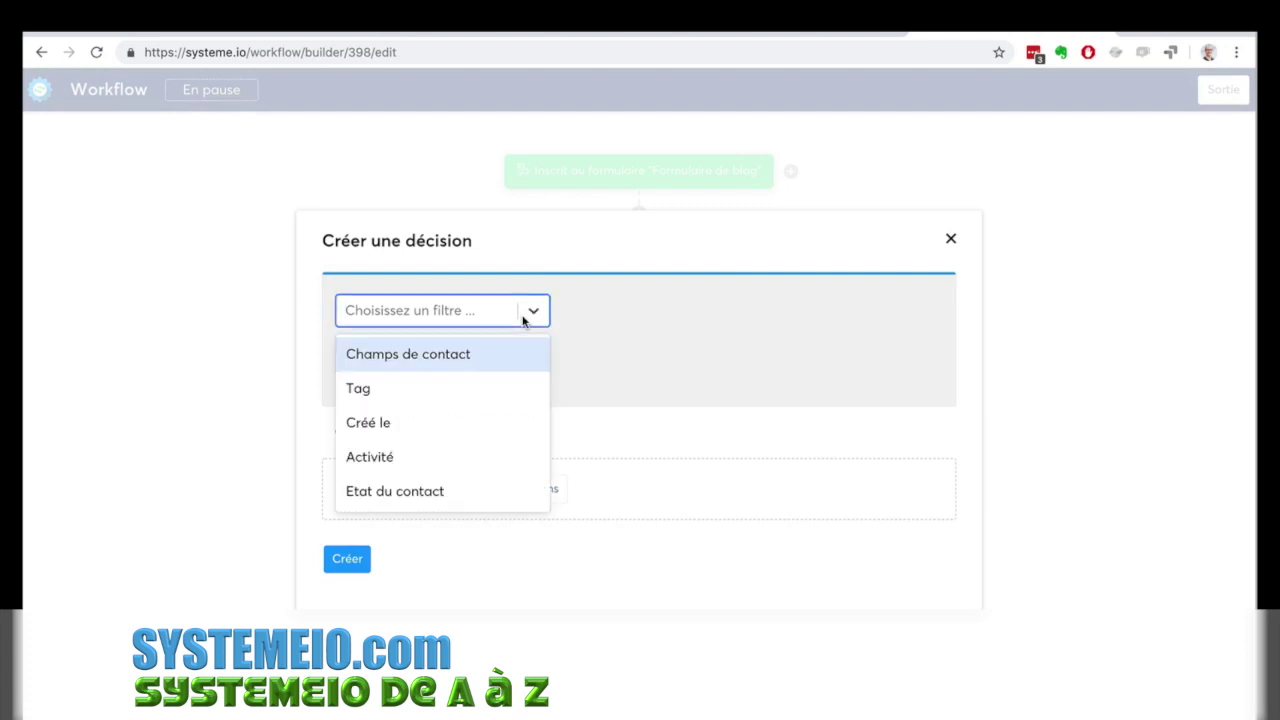
{"action": "left_click", "coordinate": [468, 388]}
{"action": "left_click", "coordinate": [751, 311]}
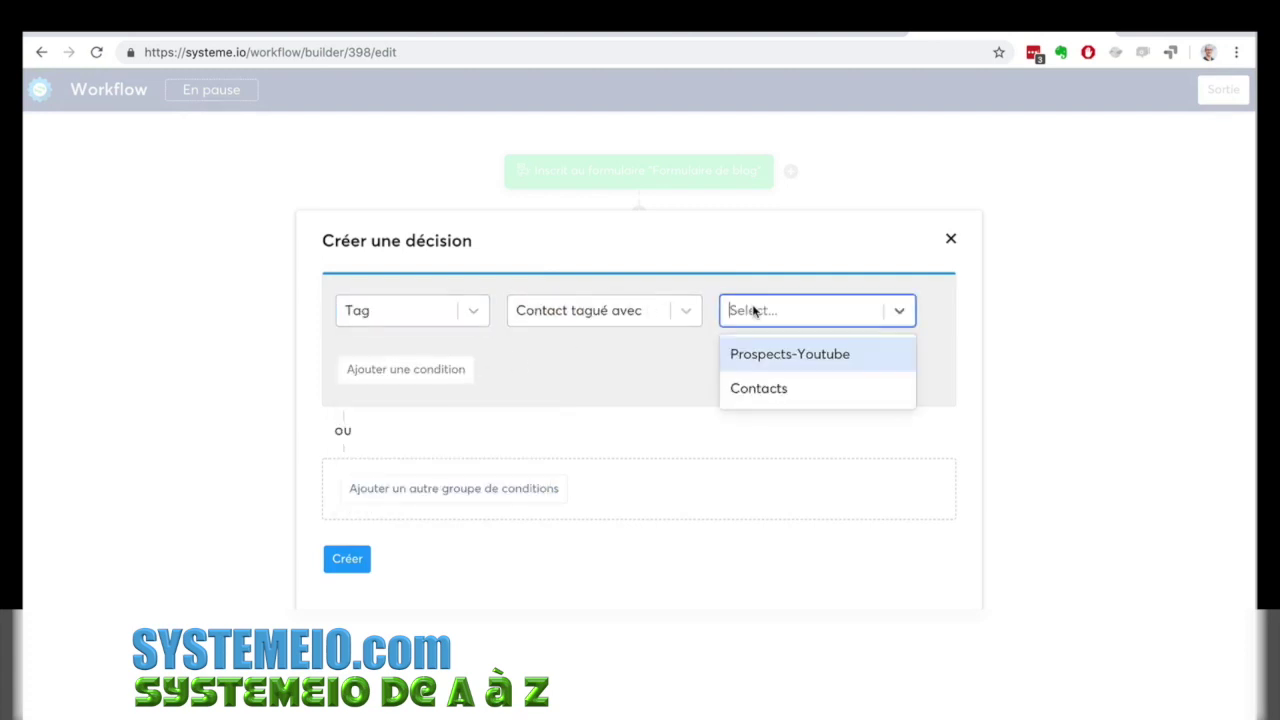
{"action": "left_click", "coordinate": [771, 356]}
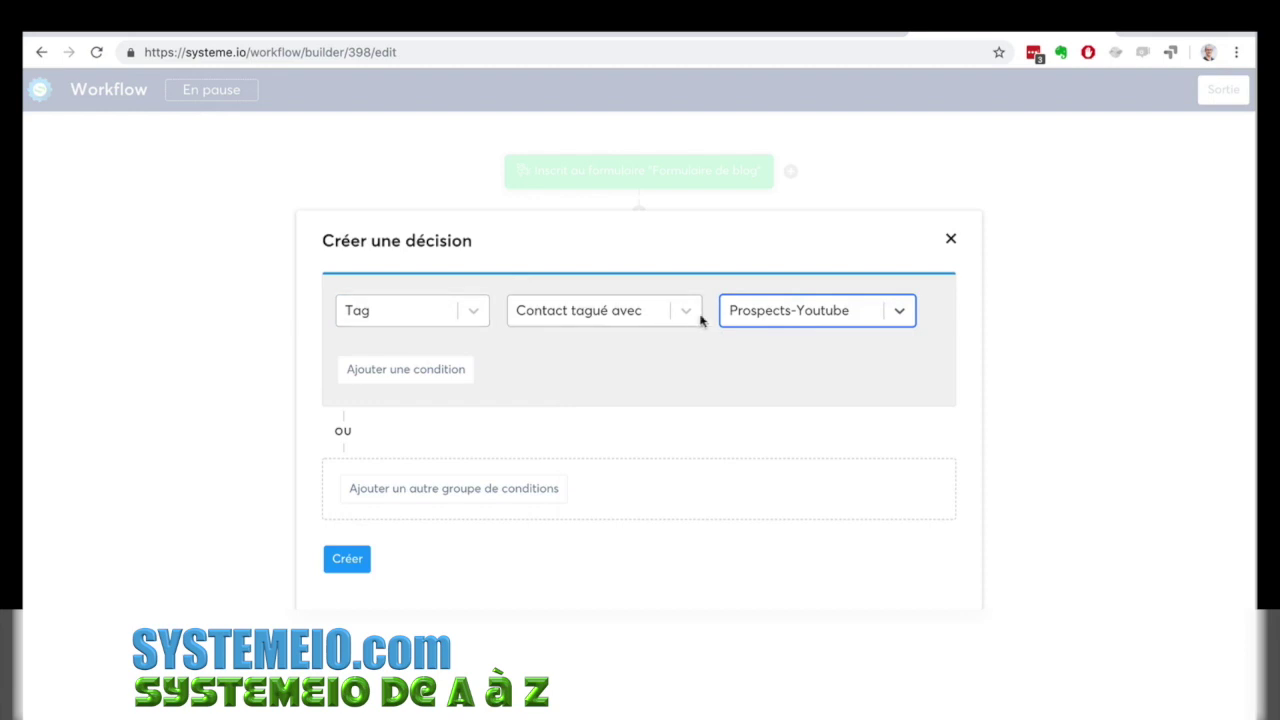
{"action": "left_click", "coordinate": [420, 320]}
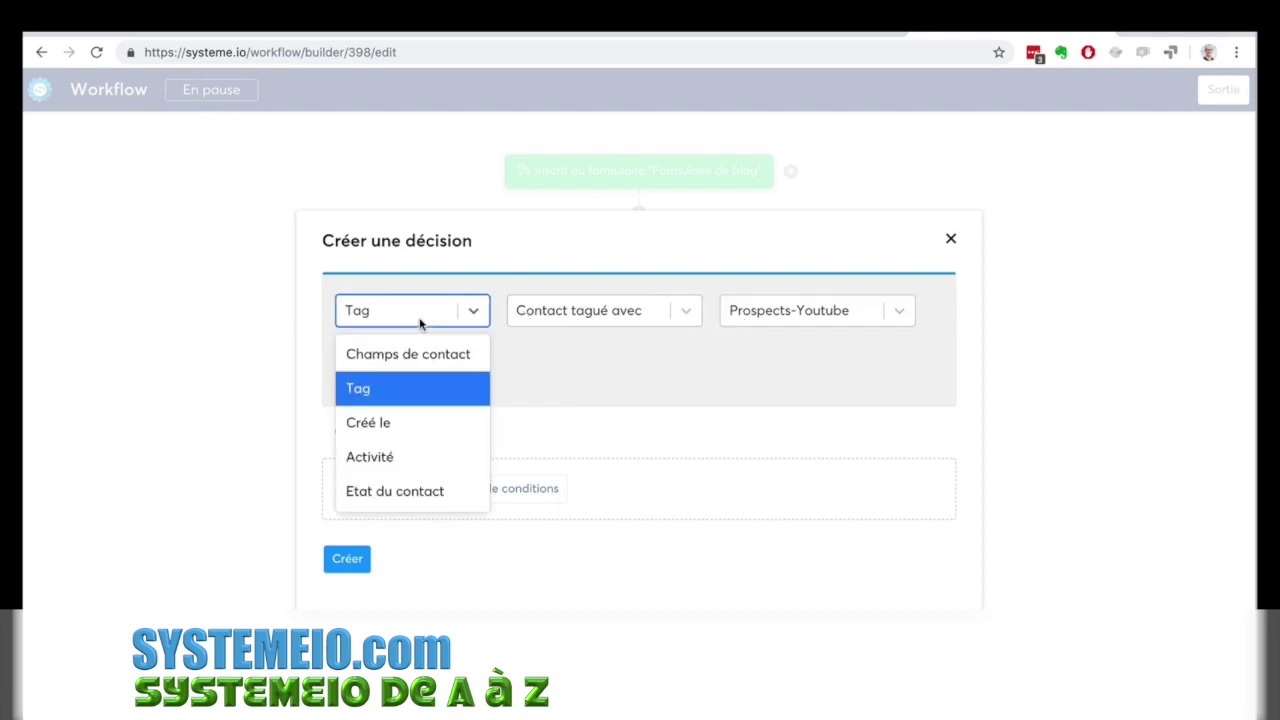
{"action": "left_click", "coordinate": [544, 410]}
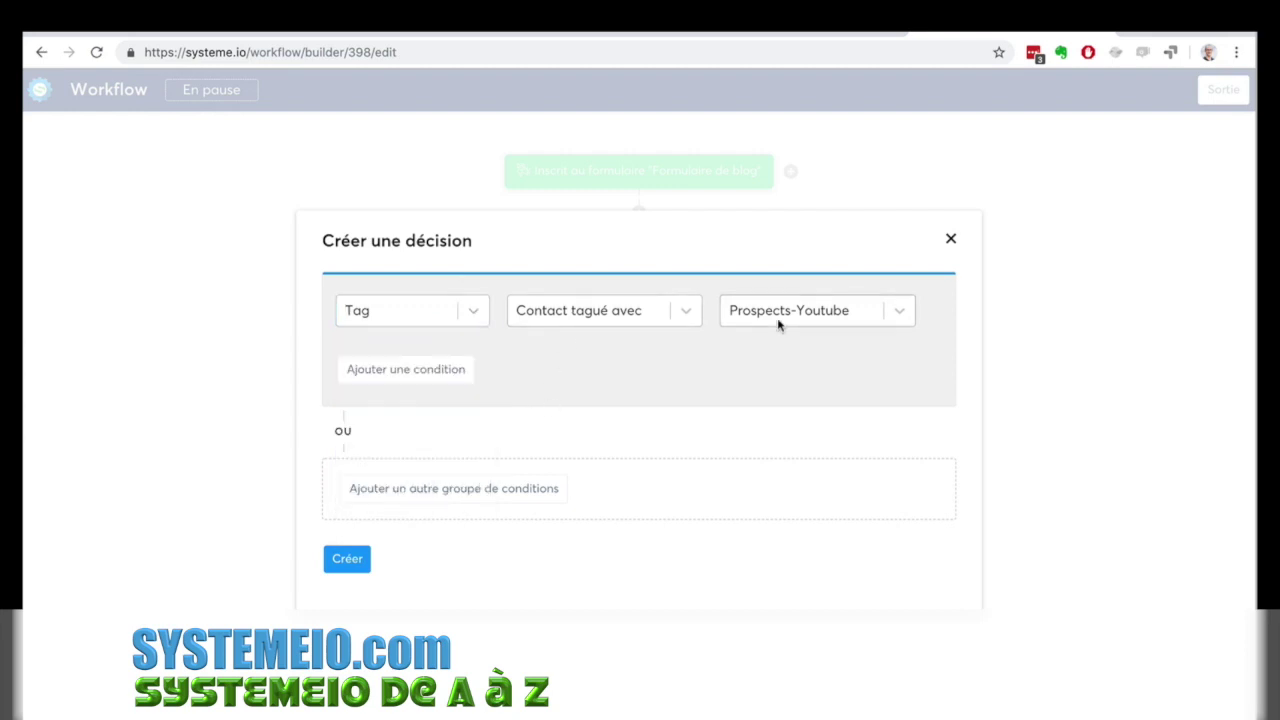
{"action": "left_click", "coordinate": [347, 560]}
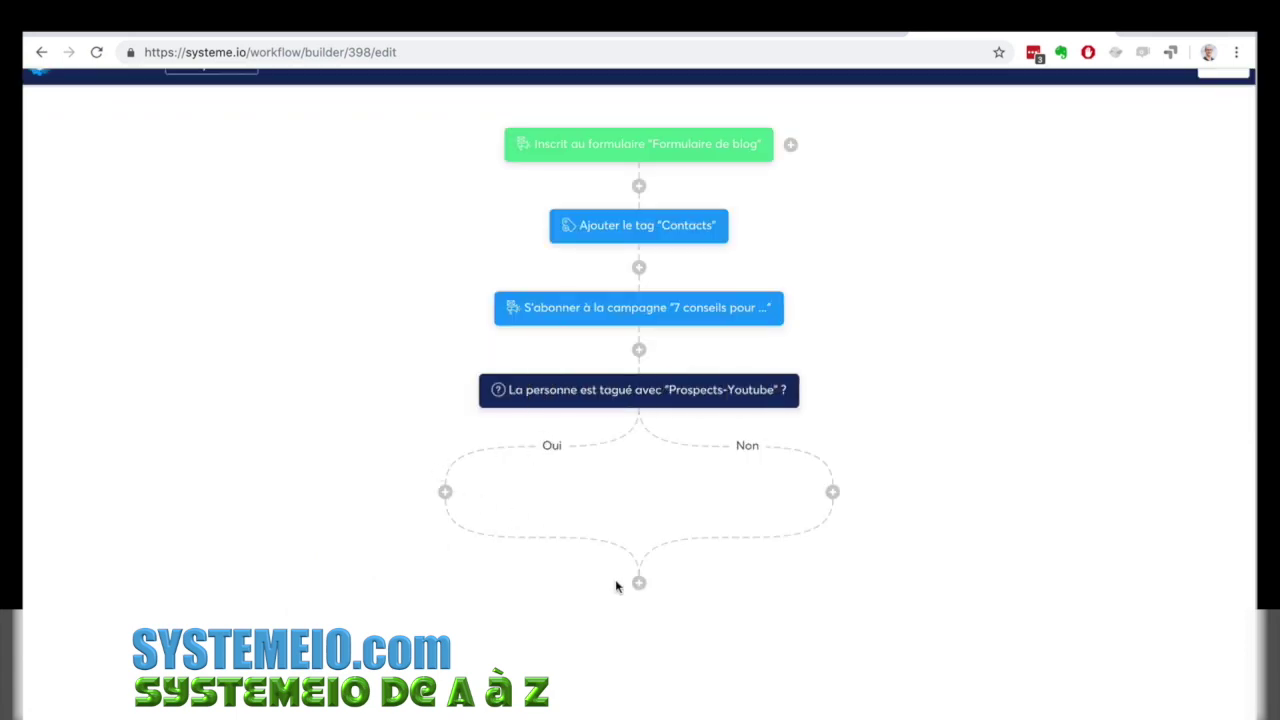
Add a Désinscrire d'une campagne action for "7 conseils pour ..." on the decision's Oui branch.
{"action": "left_click", "coordinate": [445, 492]}
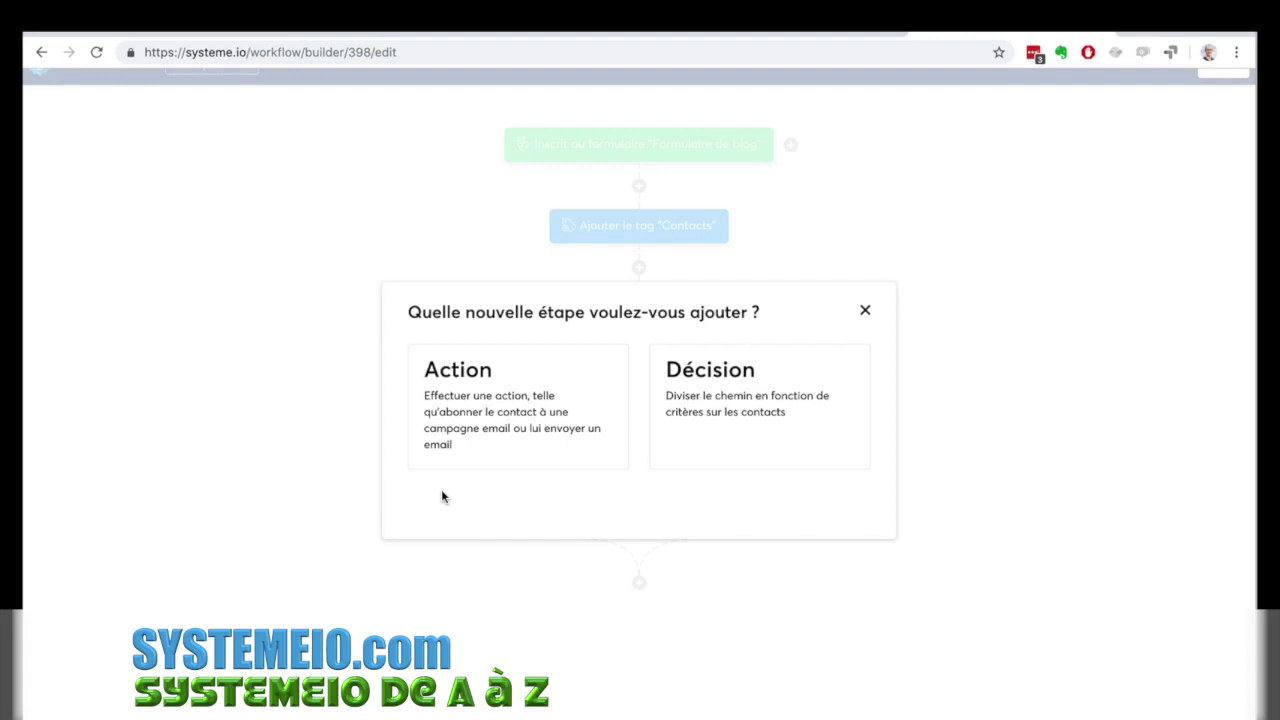
{"action": "left_click", "coordinate": [501, 437]}
{"action": "left_click", "coordinate": [560, 367]}
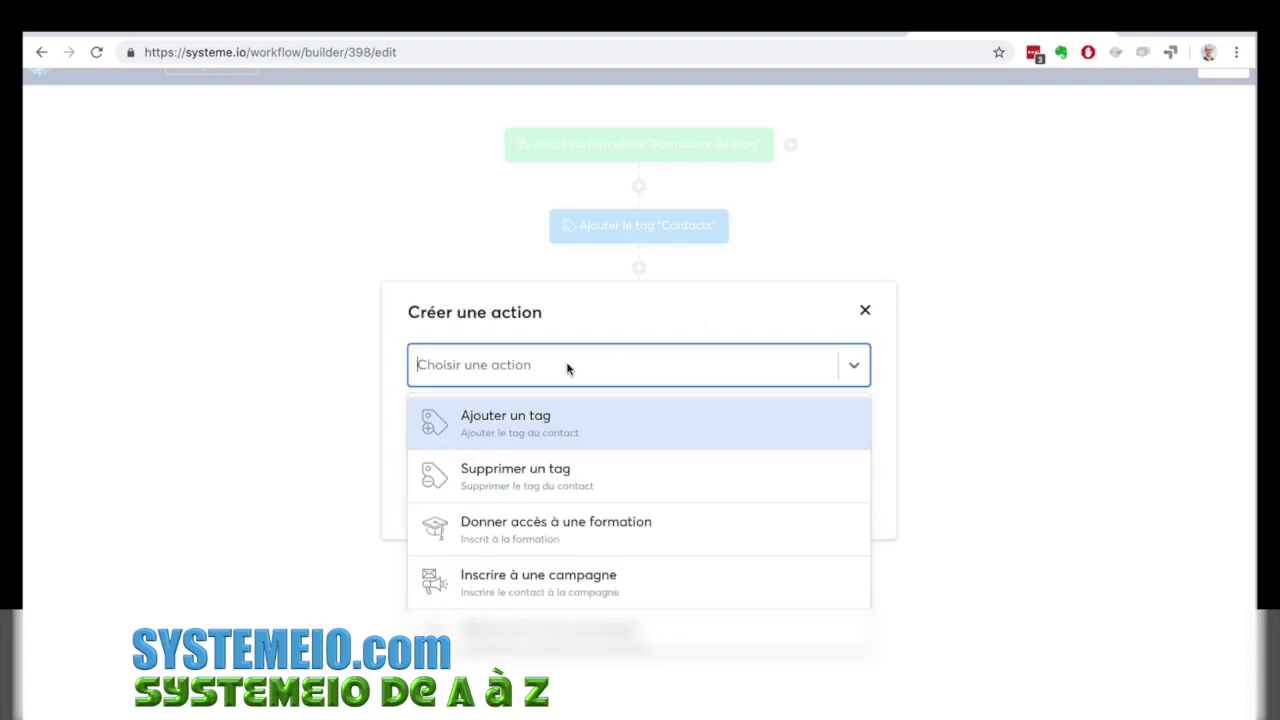
{"action": "scroll", "coordinate": [589, 508], "scroll_direction": "down", "scroll_amount": 1}
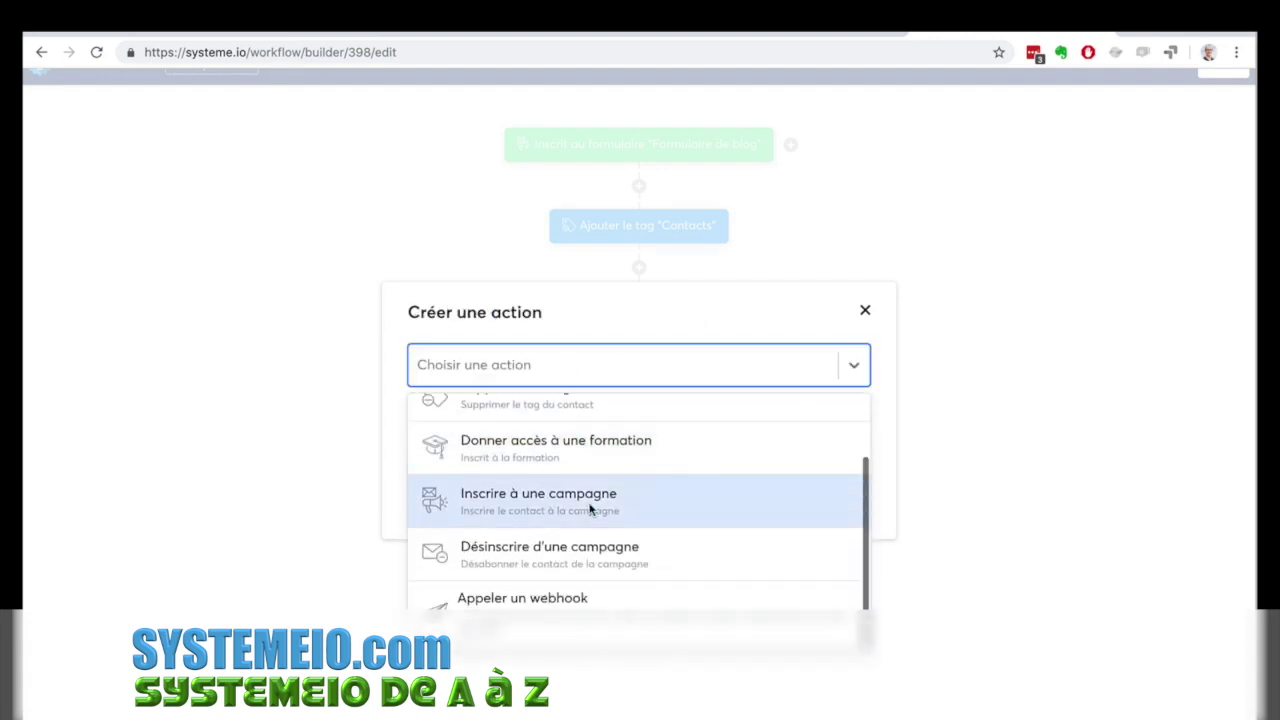
{"action": "left_click", "coordinate": [585, 558]}
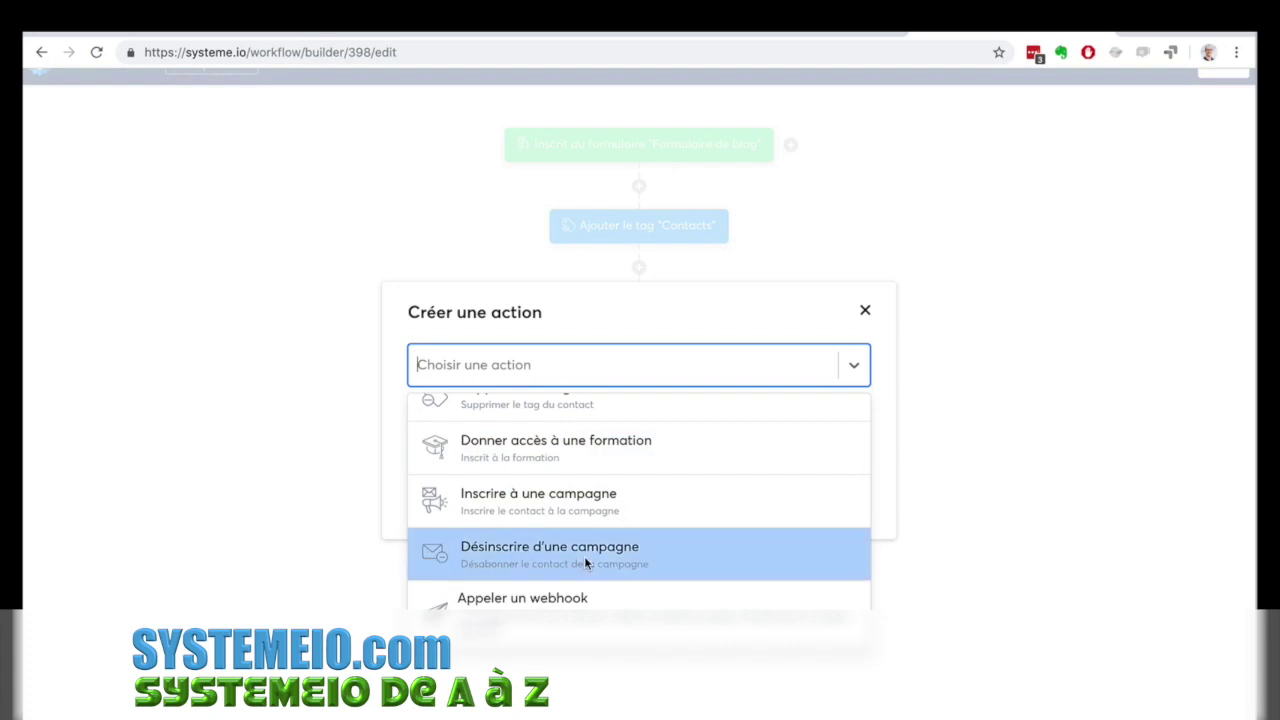
{"action": "left_click", "coordinate": [561, 432]}
{"action": "left_click", "coordinate": [549, 463]}
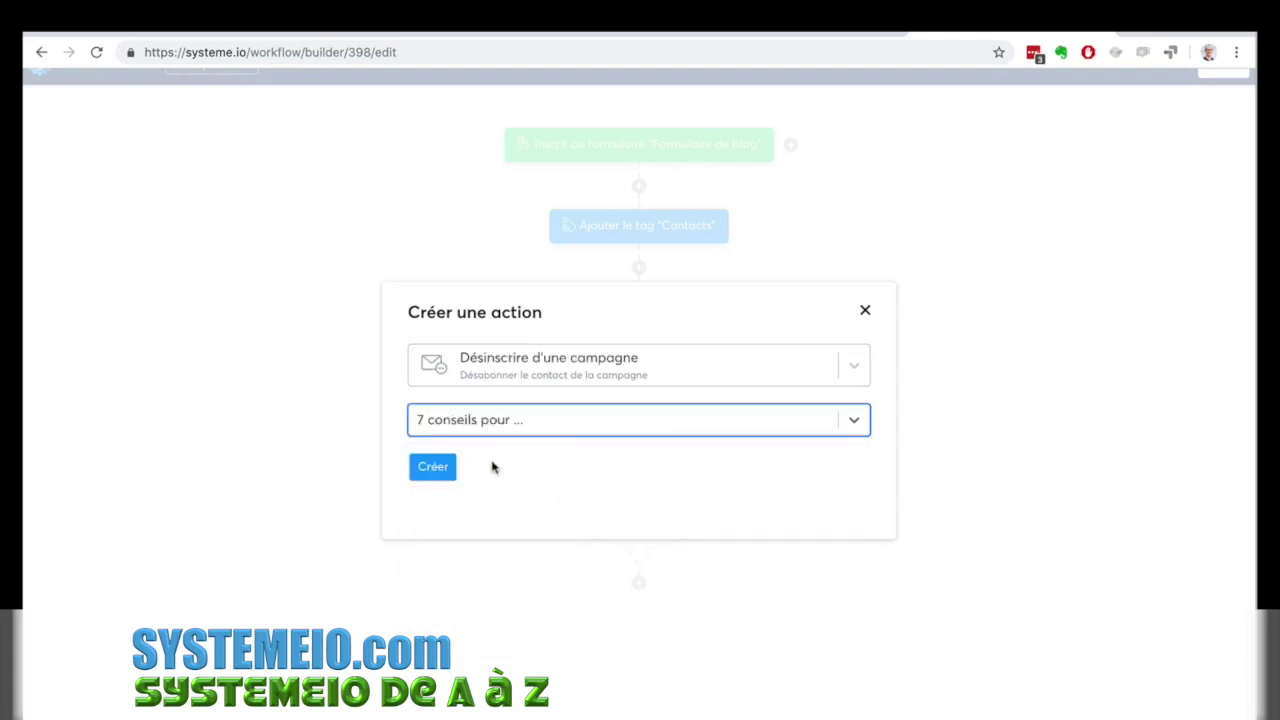
{"action": "left_click", "coordinate": [440, 472]}
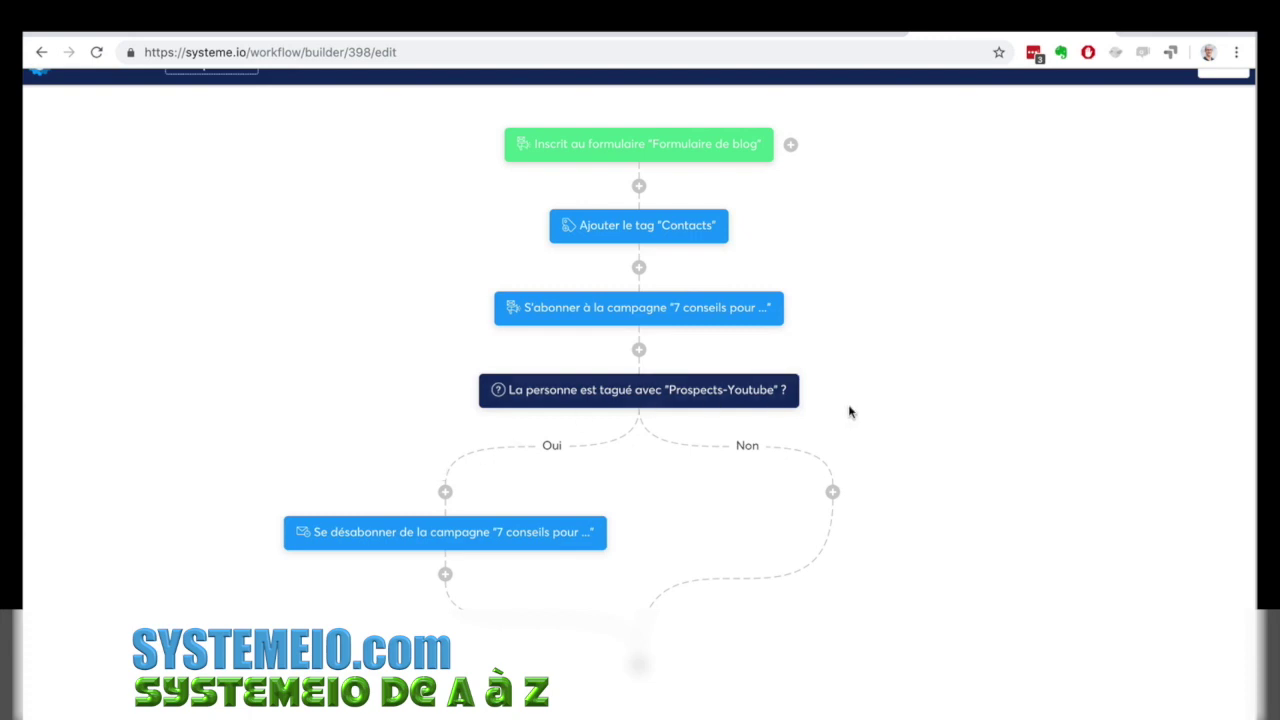
Leave the workflow editor and open the Mes formations page of the sales section.
{"action": "scroll", "coordinate": [895, 408], "scroll_direction": "up", "scroll_amount": 1}
{"action": "scroll", "coordinate": [895, 408], "scroll_direction": "down", "scroll_amount": 1}
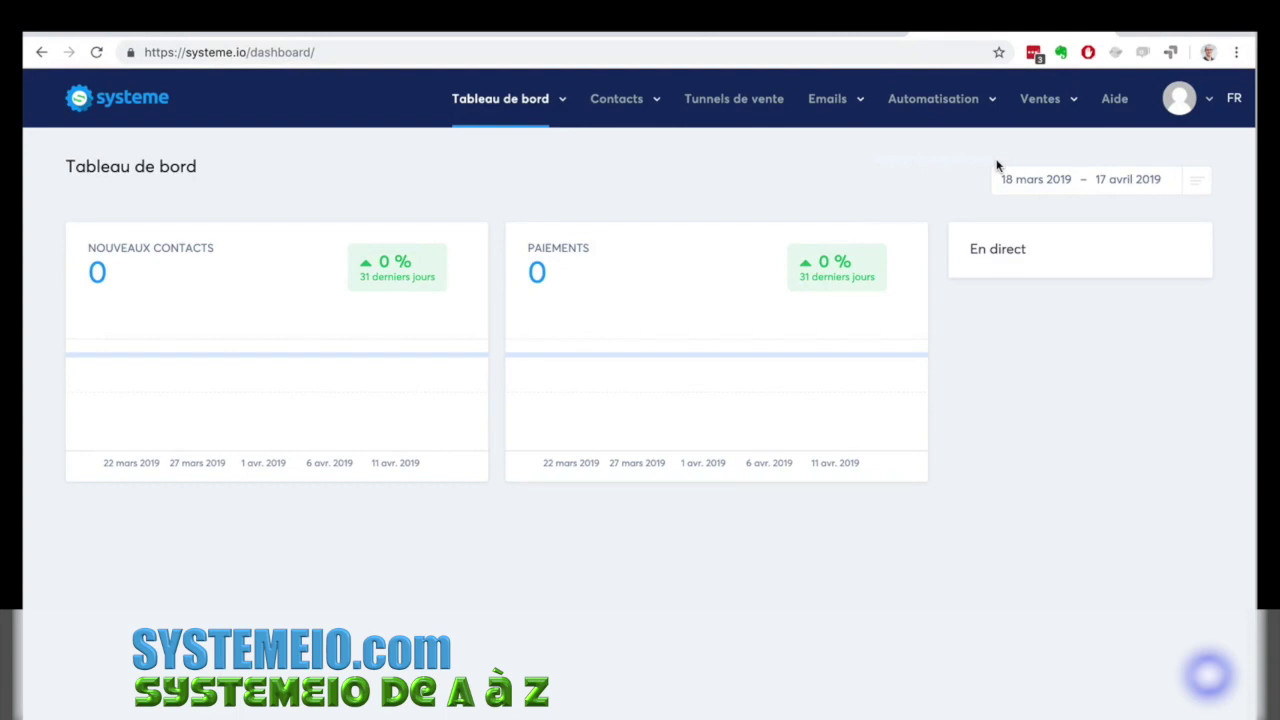
{"action": "mouse_move", "coordinate": [1034, 106]}
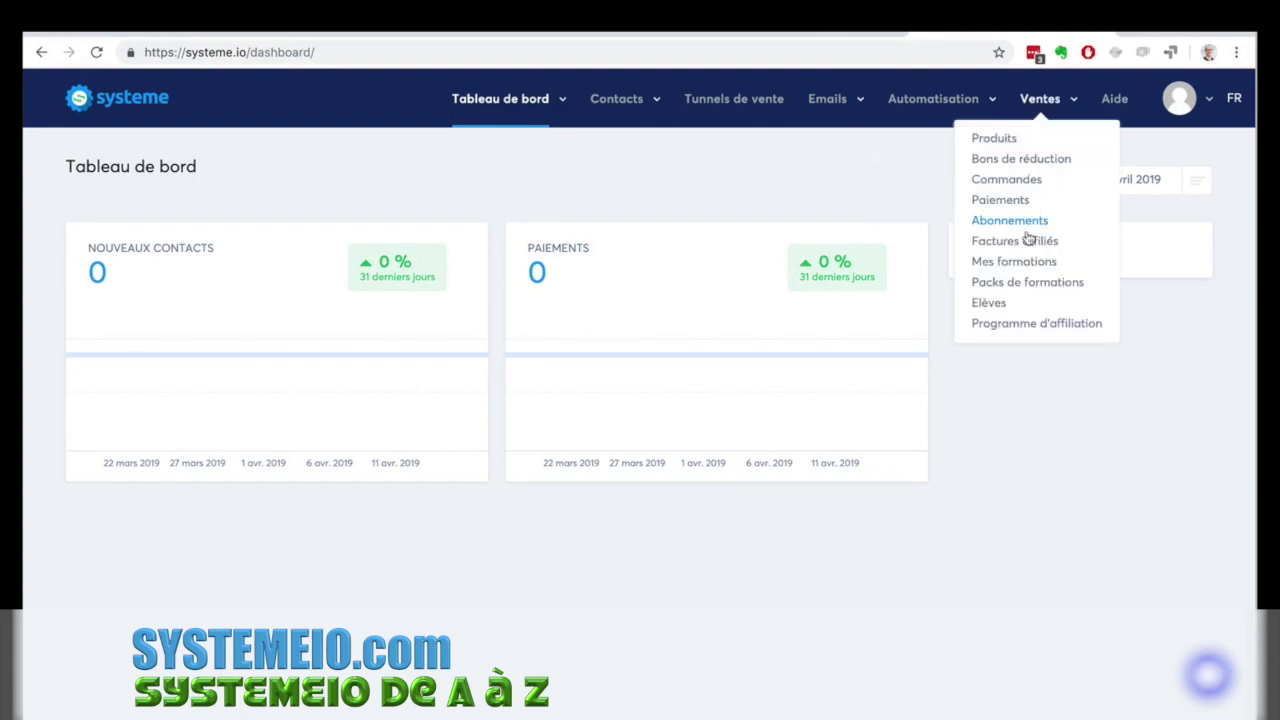
{"action": "left_click", "coordinate": [1010, 265]}
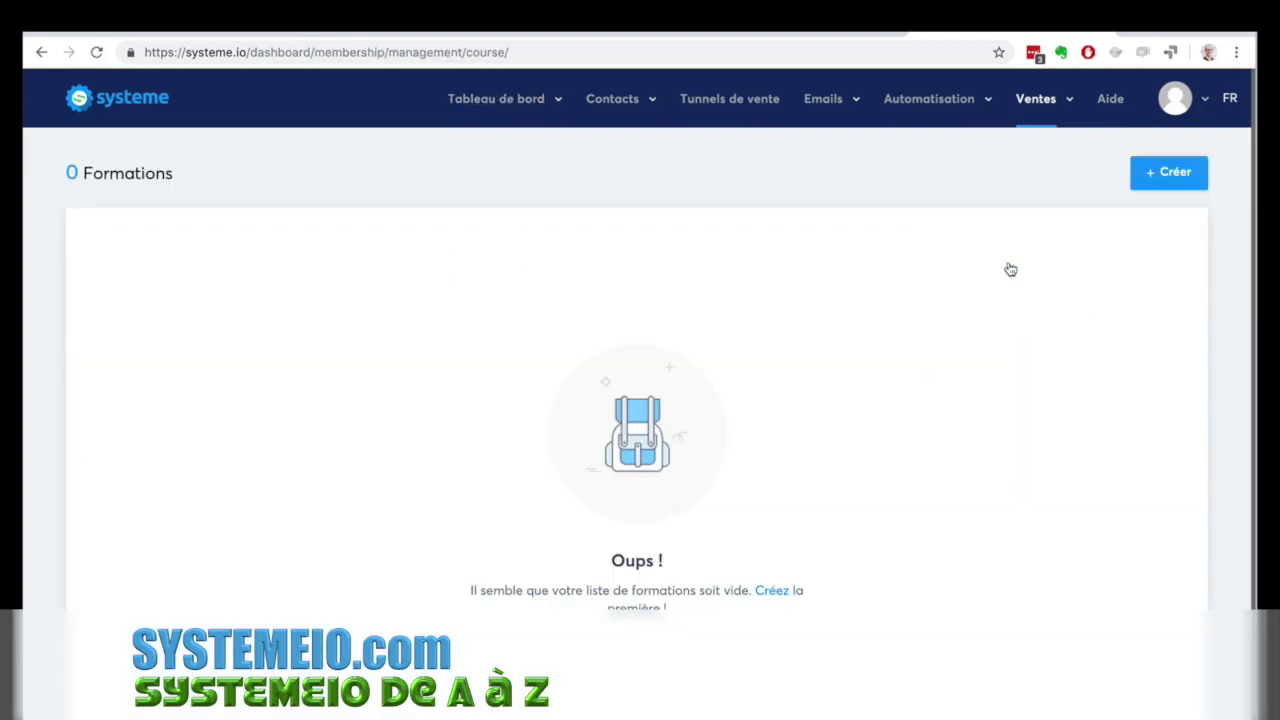
{"action": "mouse_move", "coordinate": [1040, 106]}
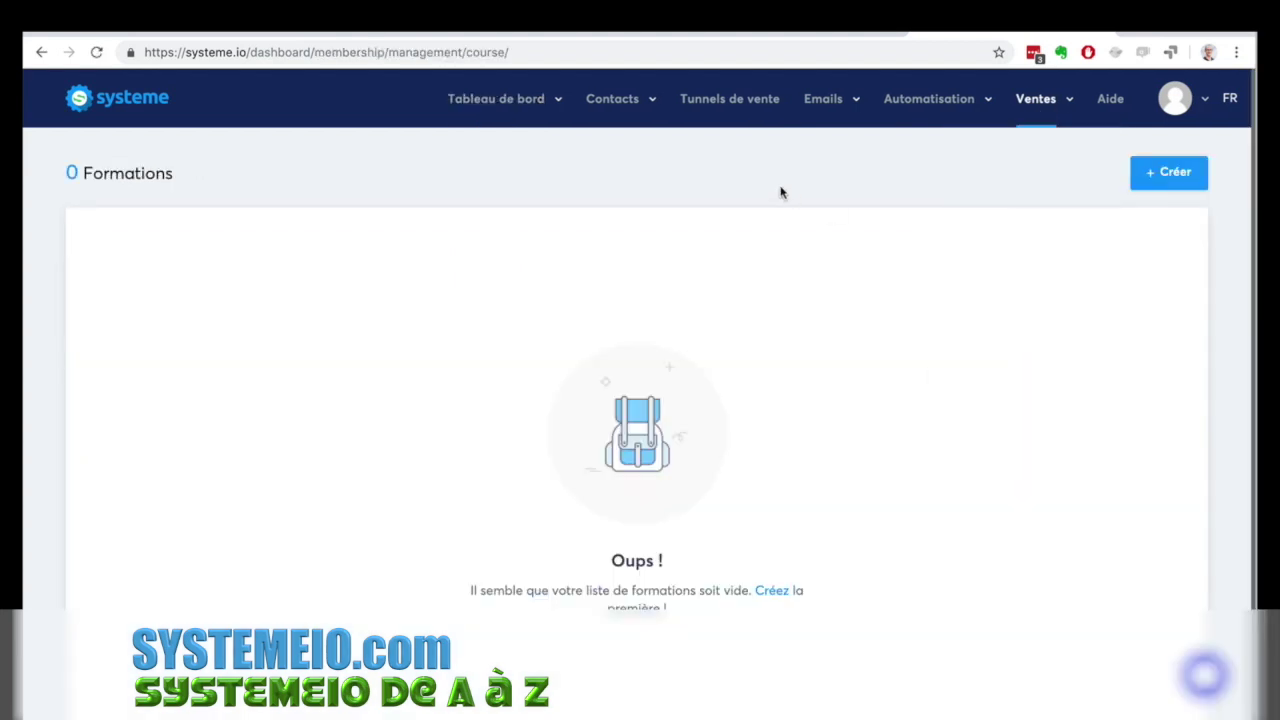
Create a new course named "Formation guitare" and save it.
{"action": "left_click", "coordinate": [1158, 182]}
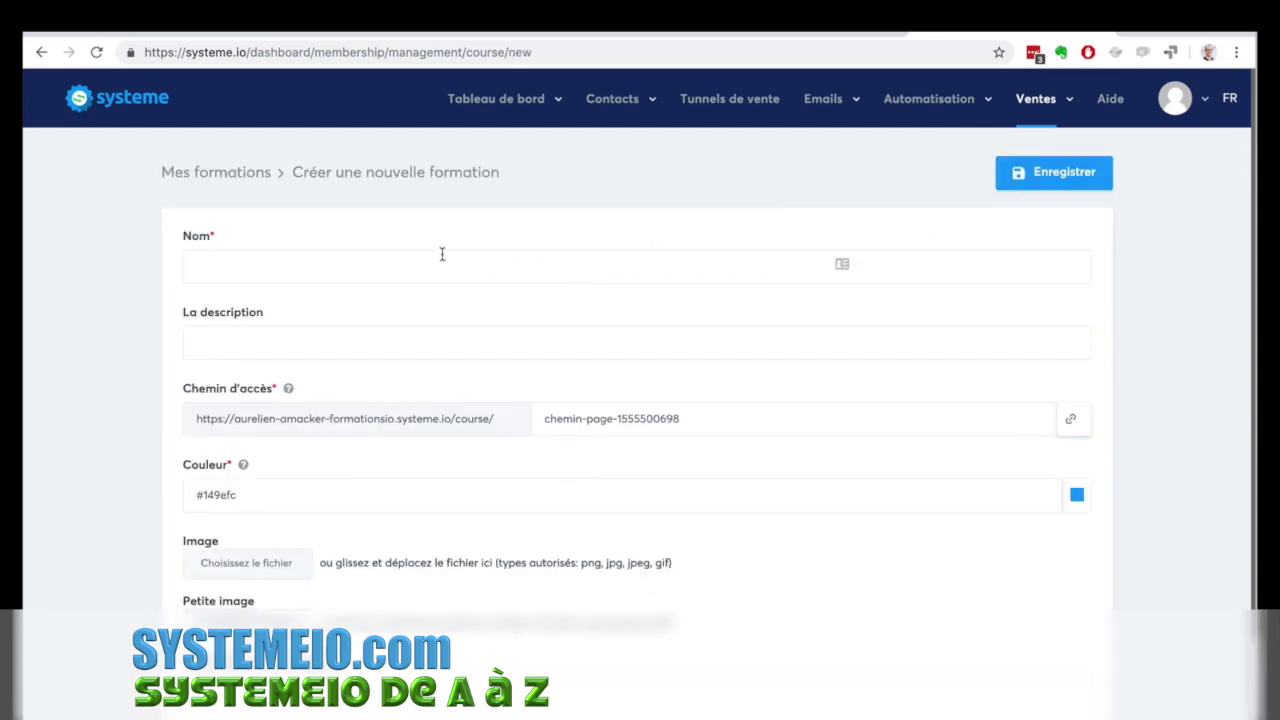
{"action": "left_click", "coordinate": [258, 268]}
{"action": "type", "text": "Ma"}
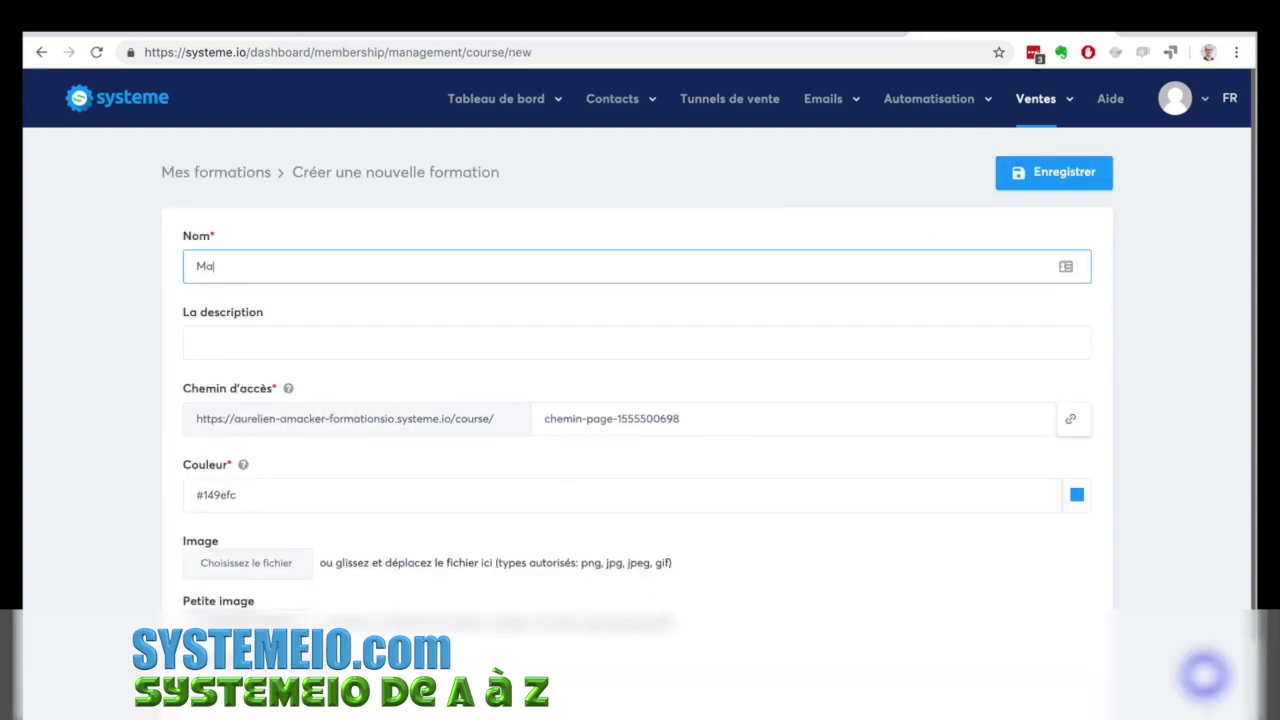
{"action": "key", "text": "BackSpace"}
{"action": "key", "text": "BackSpace"}
{"action": "type", "text": "Formation guitare"}
{"action": "left_click", "coordinate": [1042, 170]}
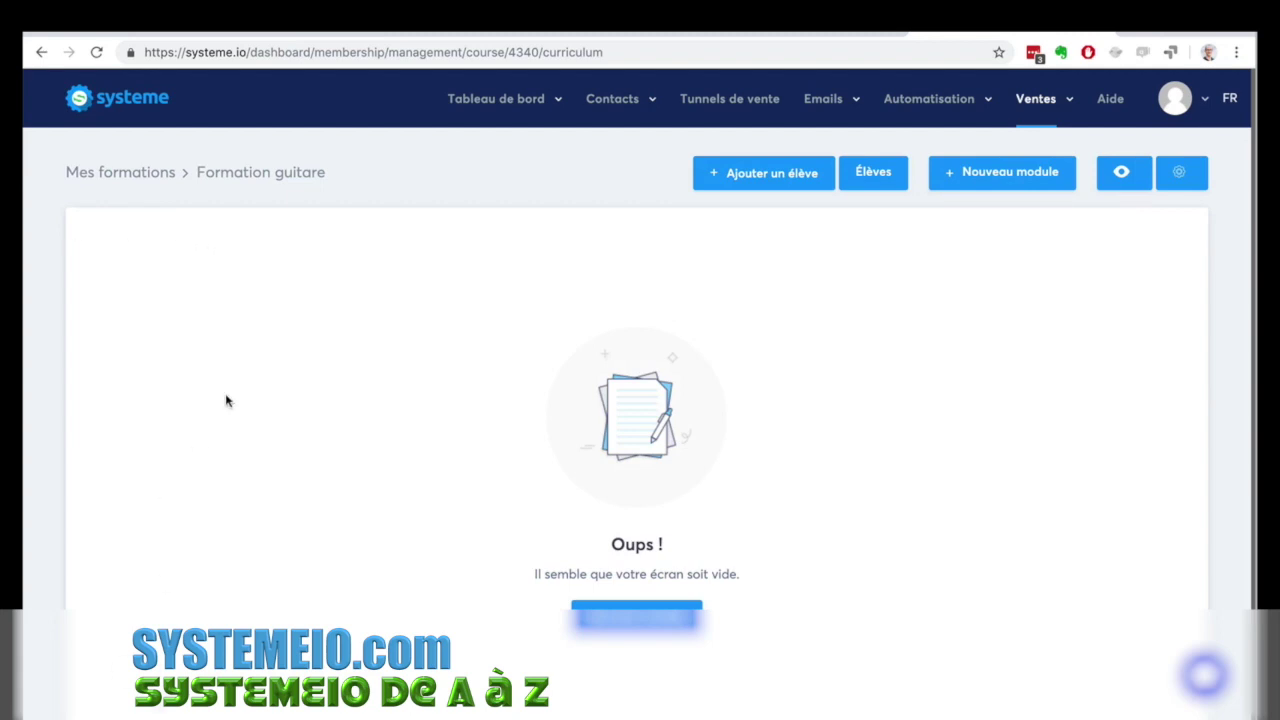
Create a course module named "Module 1: Les bases".
{"action": "left_click", "coordinate": [640, 618]}
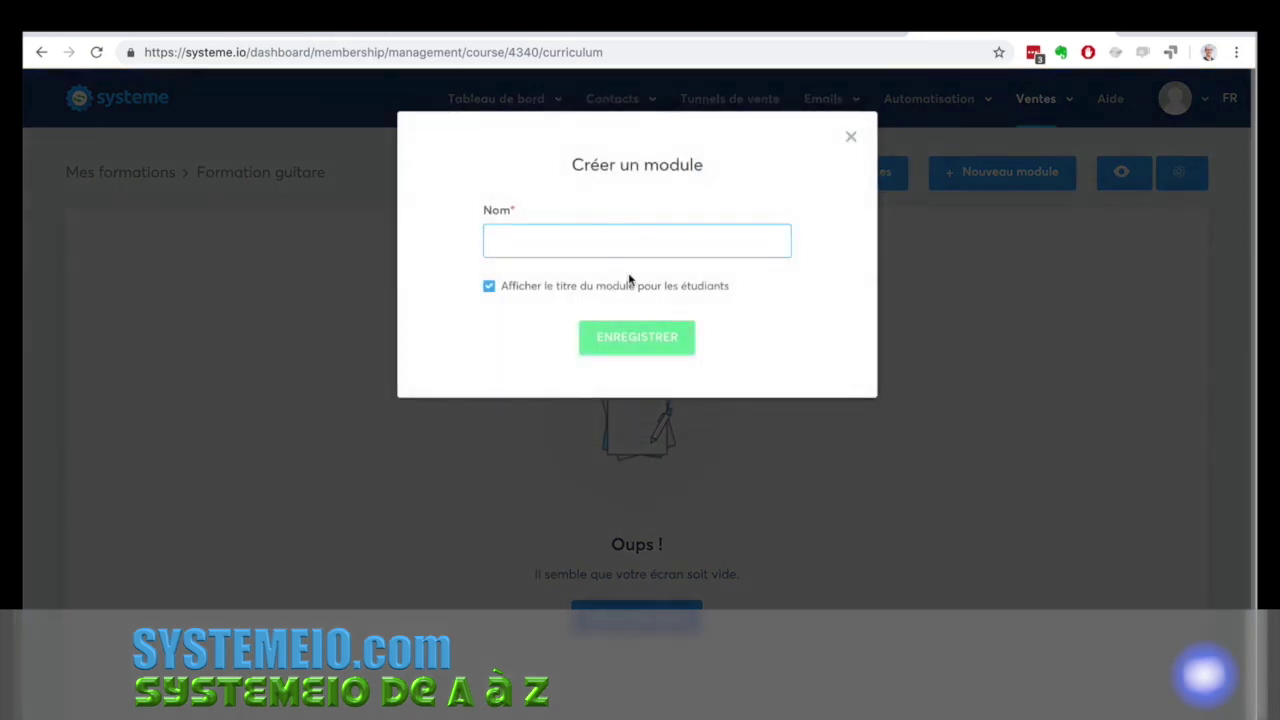
{"action": "type", "text": "Module "}
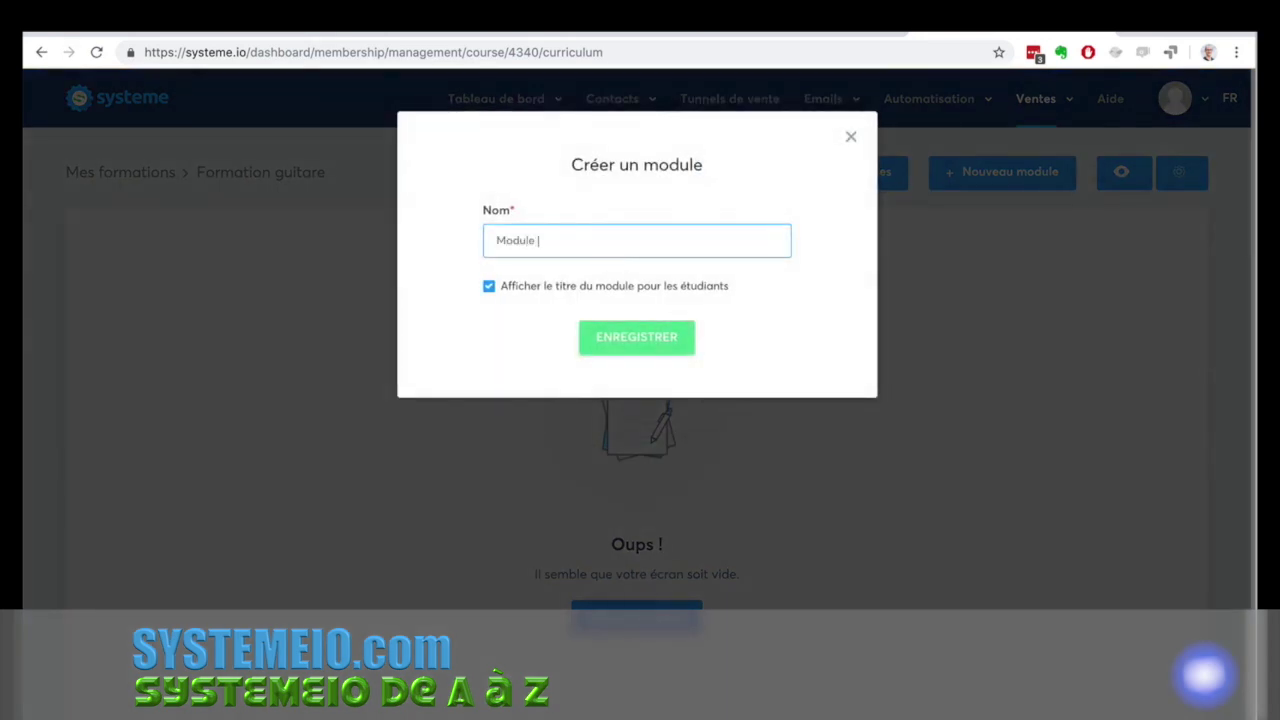
{"action": "type", "text": "1: Les bases"}
{"action": "left_click", "coordinate": [646, 334]}
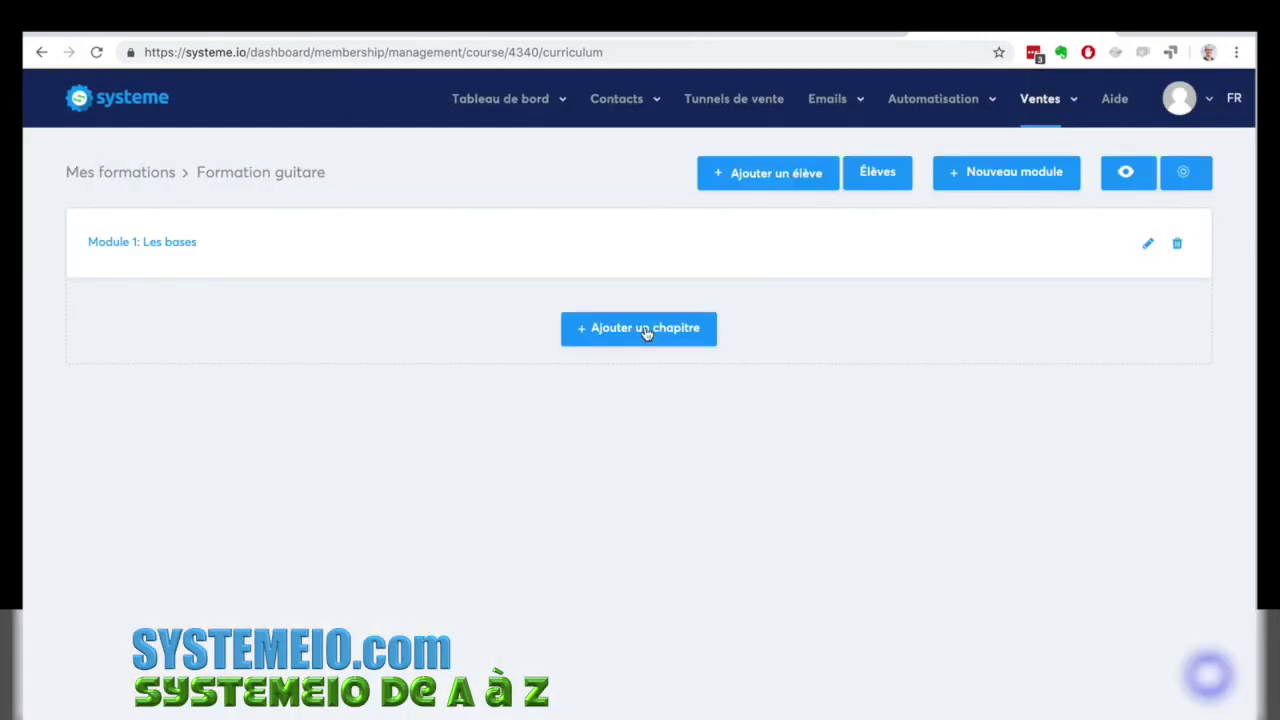
Add a chapter named "Le solfège" to the module, with a delay of 0 and the page type Video.
{"action": "left_click", "coordinate": [646, 334]}
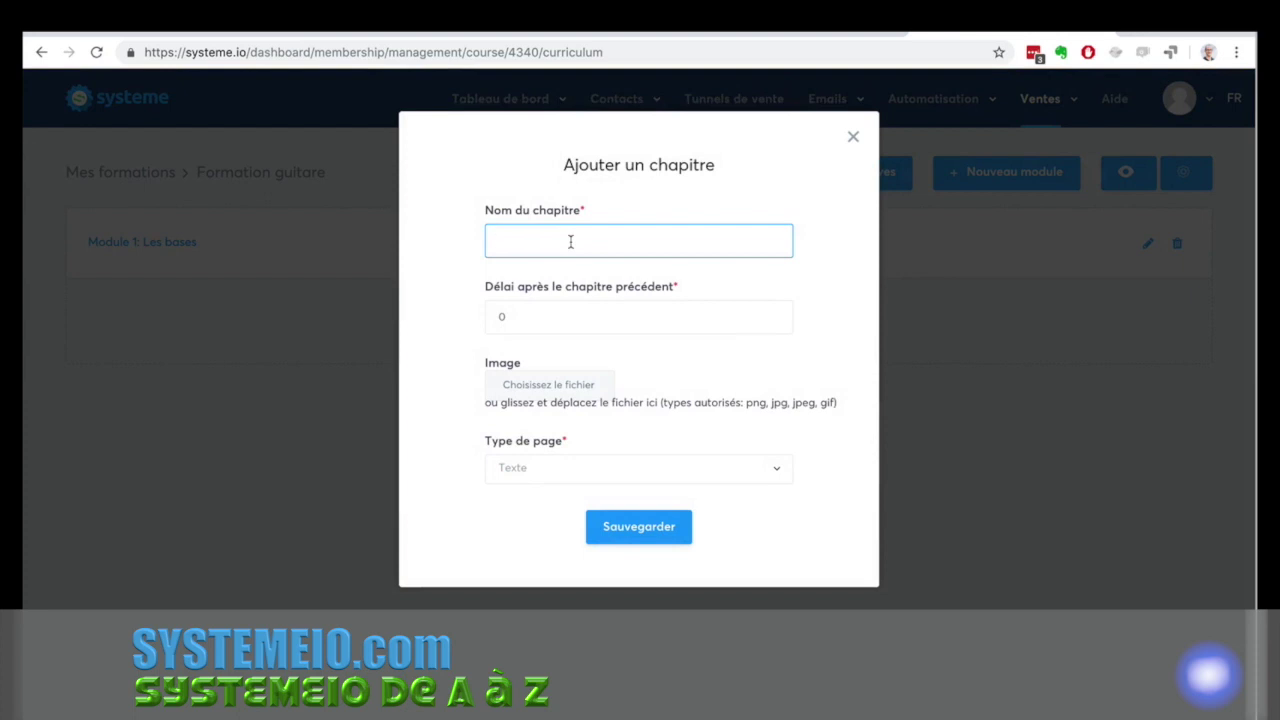
{"action": "type", "text": "Le solfège"}
{"action": "left_click", "coordinate": [771, 316]}
{"action": "type", "text": "2"}
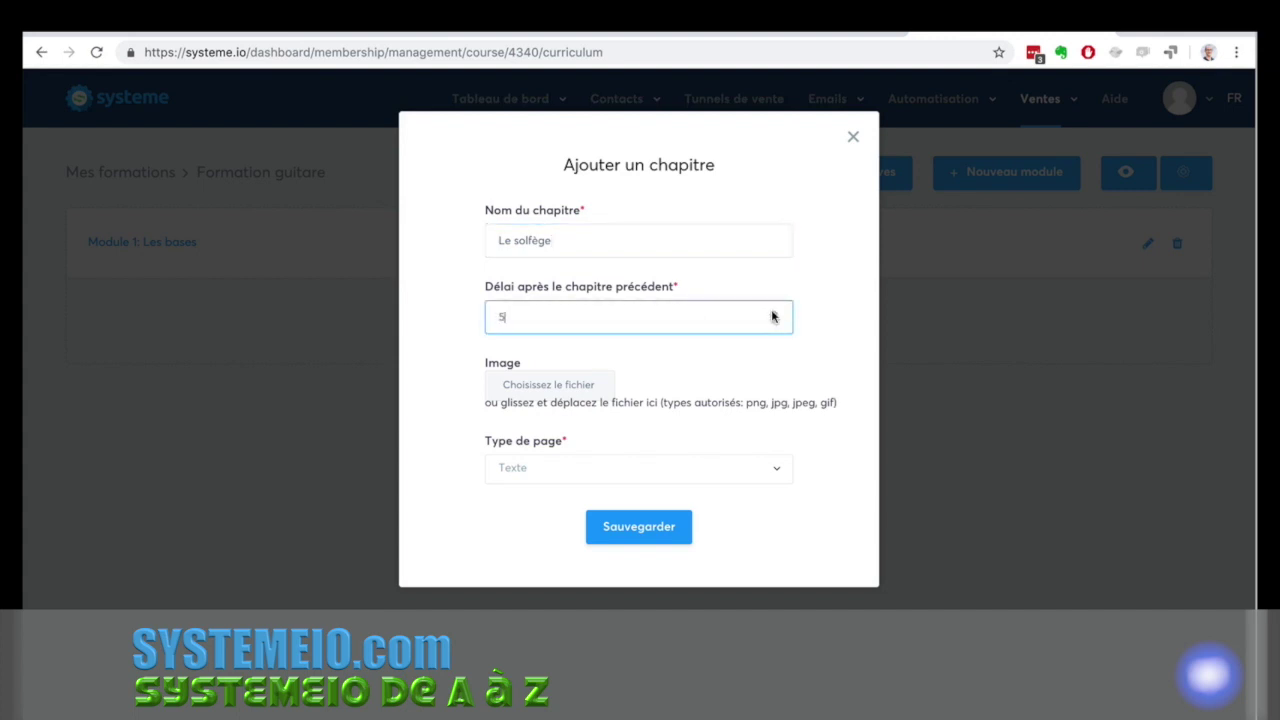
{"action": "left_click", "coordinate": [772, 324]}
{"action": "left_click", "coordinate": [772, 316]}
{"action": "left_click", "coordinate": [772, 316]}
{"action": "left_click", "coordinate": [685, 481]}
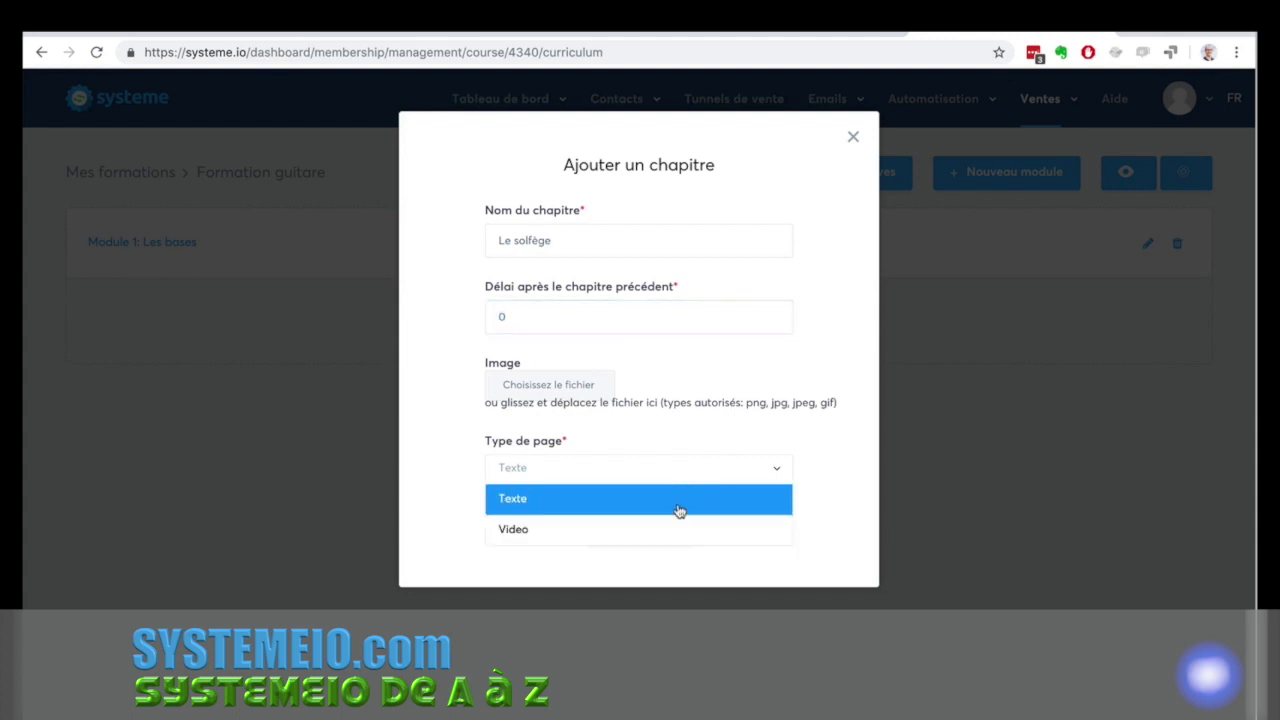
{"action": "left_click", "coordinate": [677, 528]}
{"action": "left_click", "coordinate": [625, 528]}
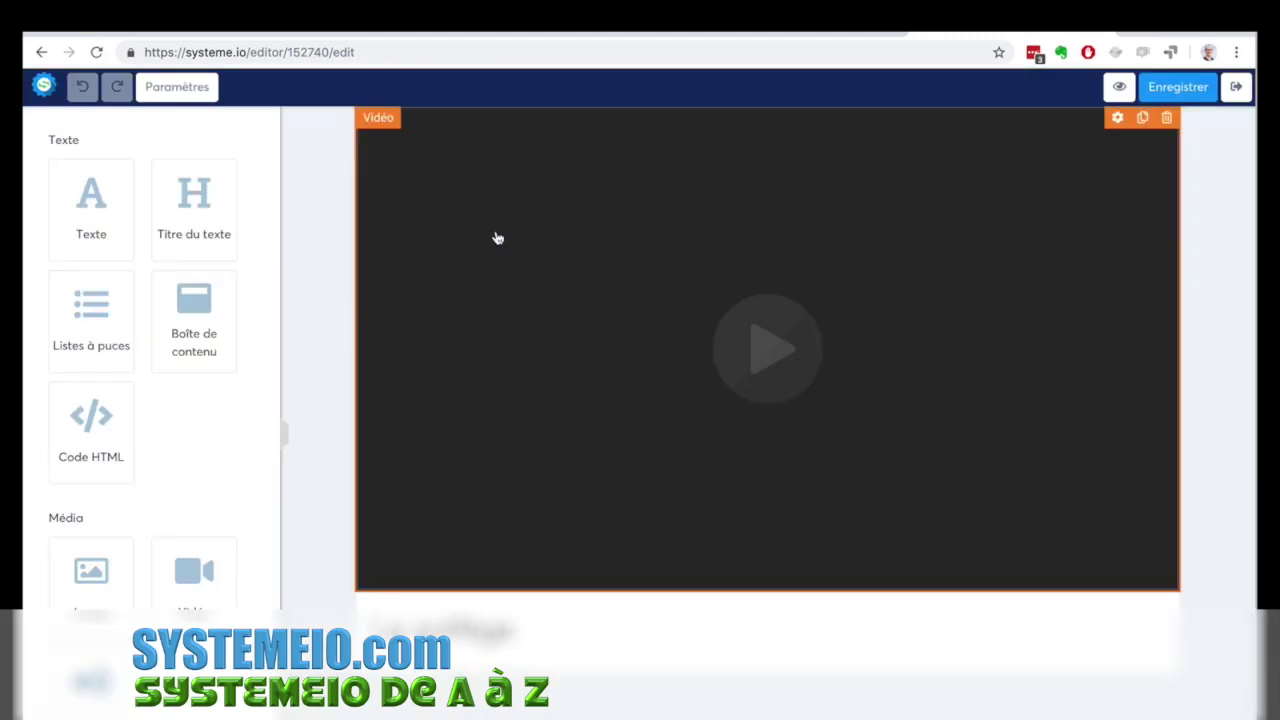
Move the "Le solfège" title above the video and add a content box below the video.
{"action": "left_click_drag", "start_coordinate": [494, 601], "coordinate": [369, 122]}
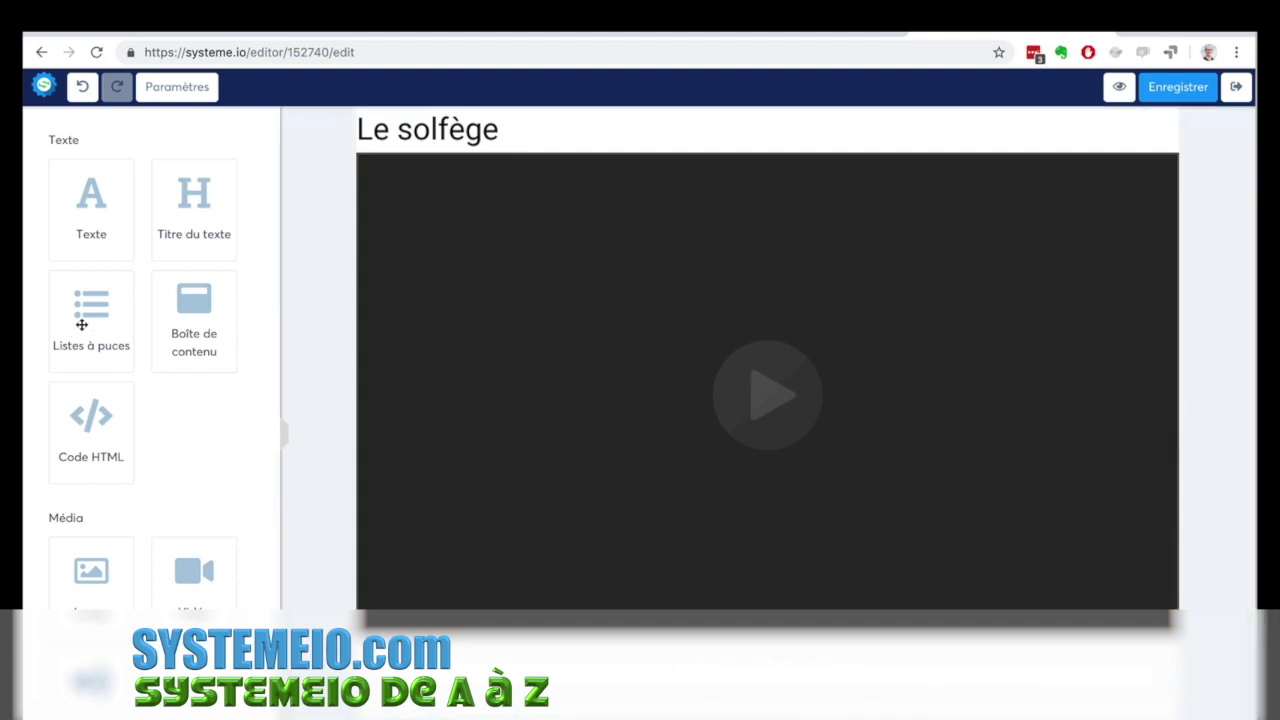
{"action": "left_click_drag", "start_coordinate": [177, 323], "coordinate": [490, 675]}
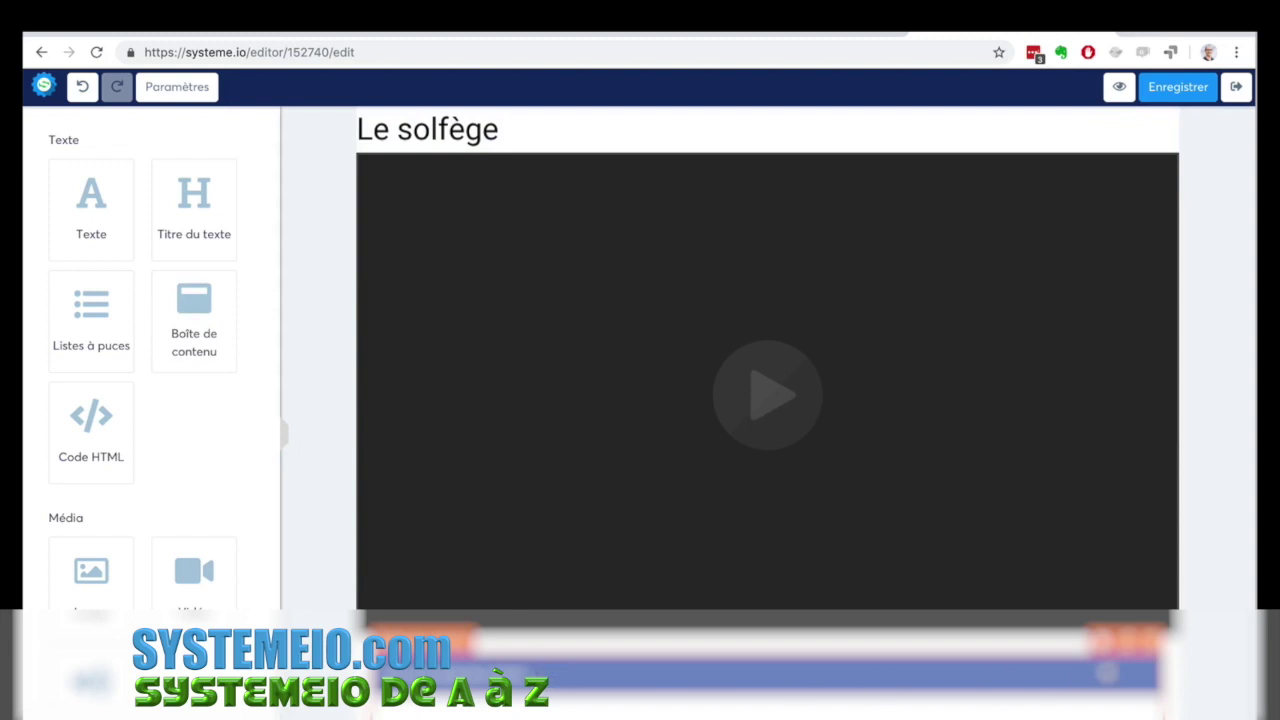
Set the content box's header title to "Ressources".
{"action": "left_click", "coordinate": [1099, 643]}
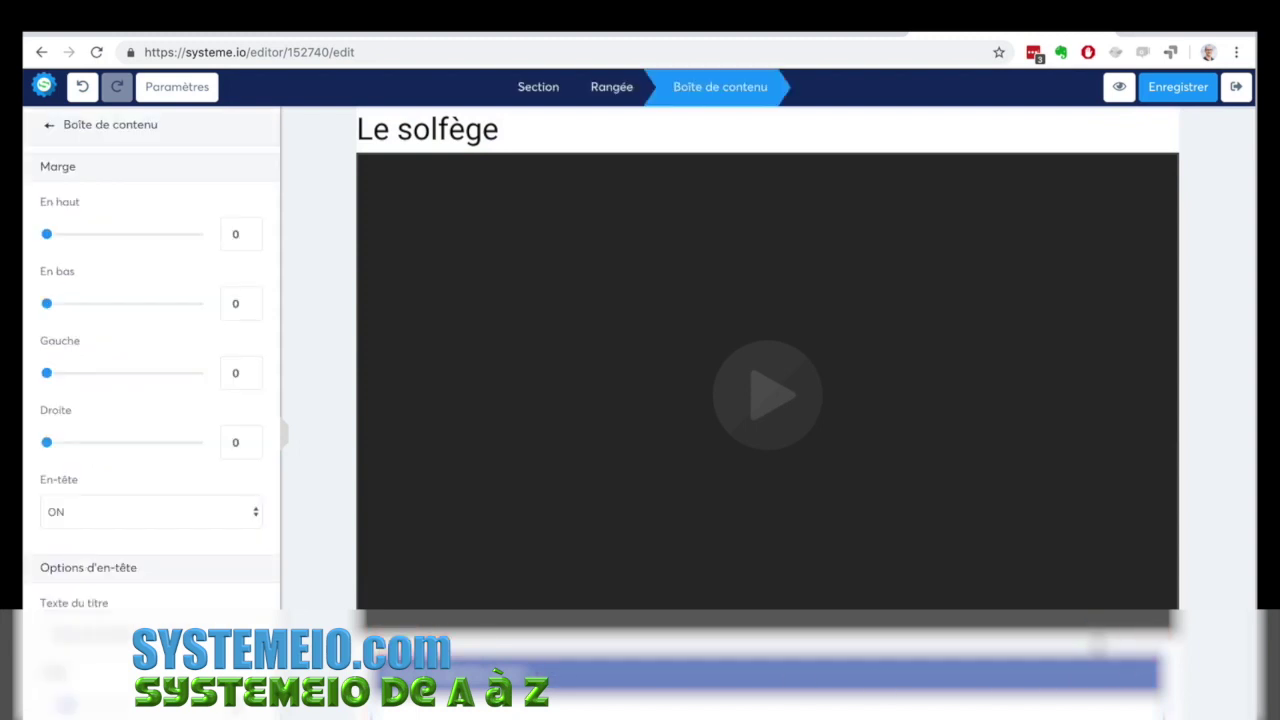
{"action": "scroll", "coordinate": [123, 480], "scroll_direction": "down", "scroll_amount": 1}
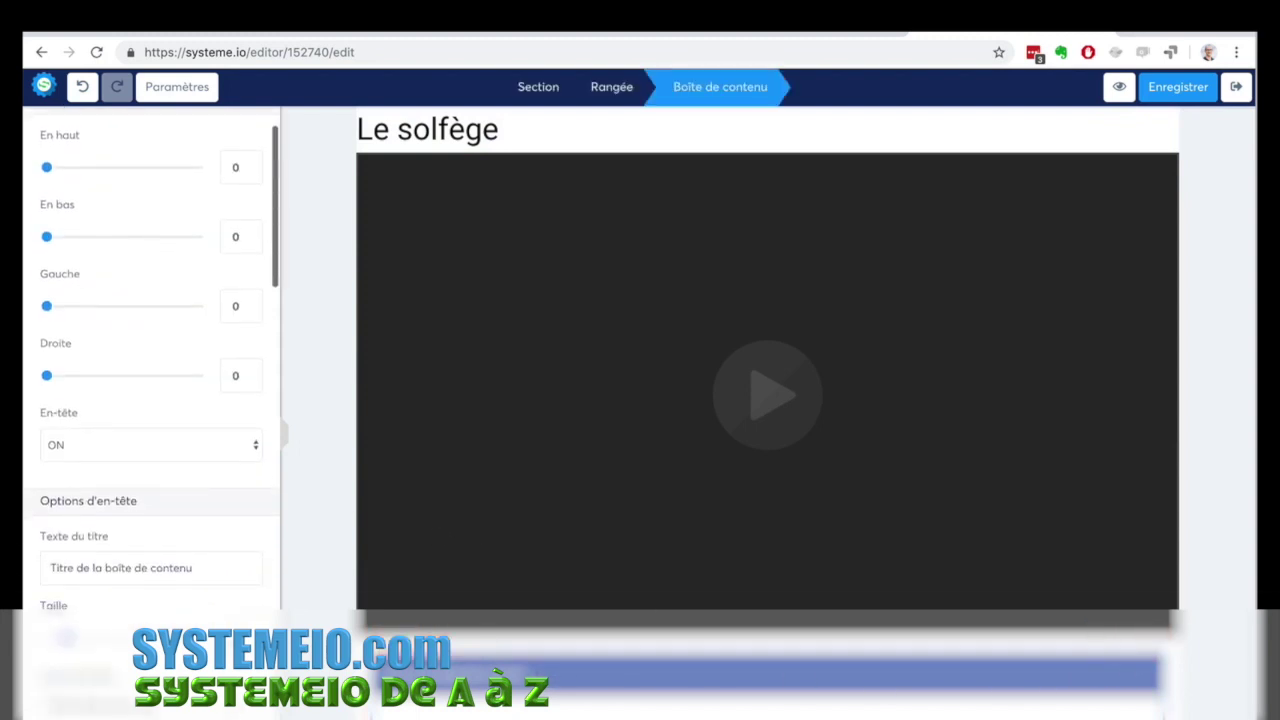
{"action": "left_click_drag", "start_coordinate": [208, 572], "coordinate": [24, 565]}
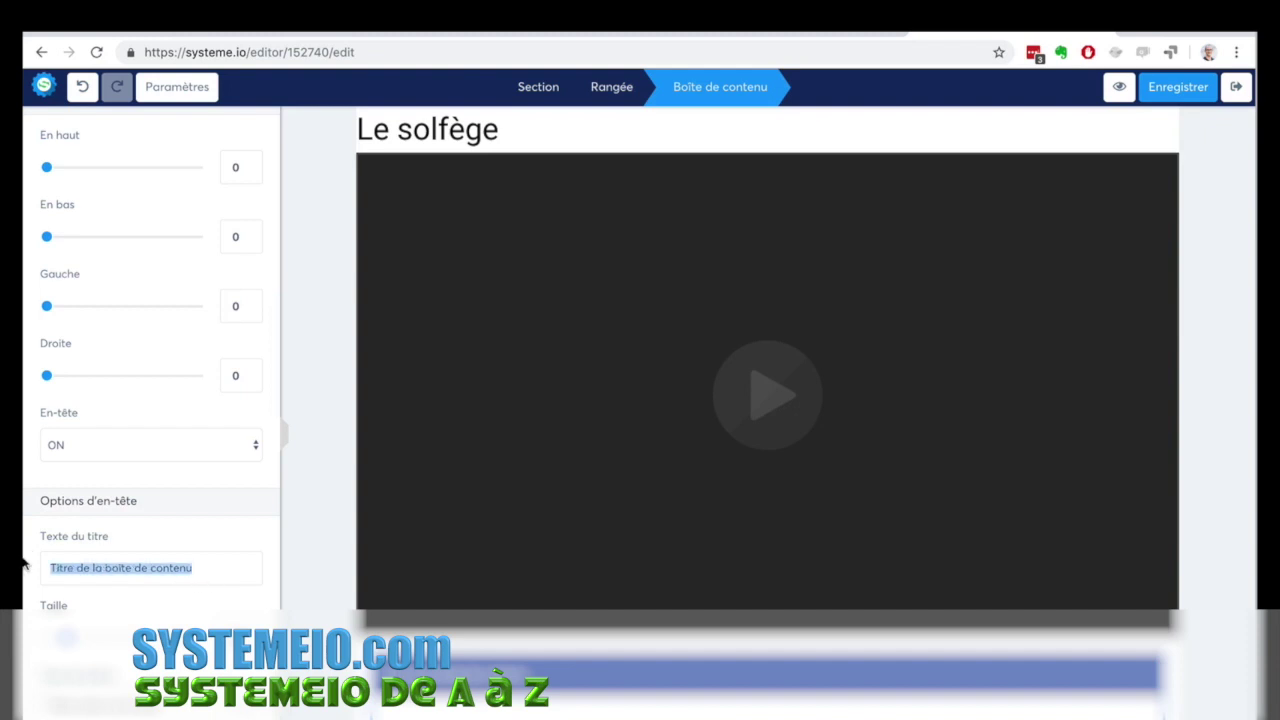
{"action": "type", "text": "Rewsource"}
{"action": "key", "text": "BackSpace"}
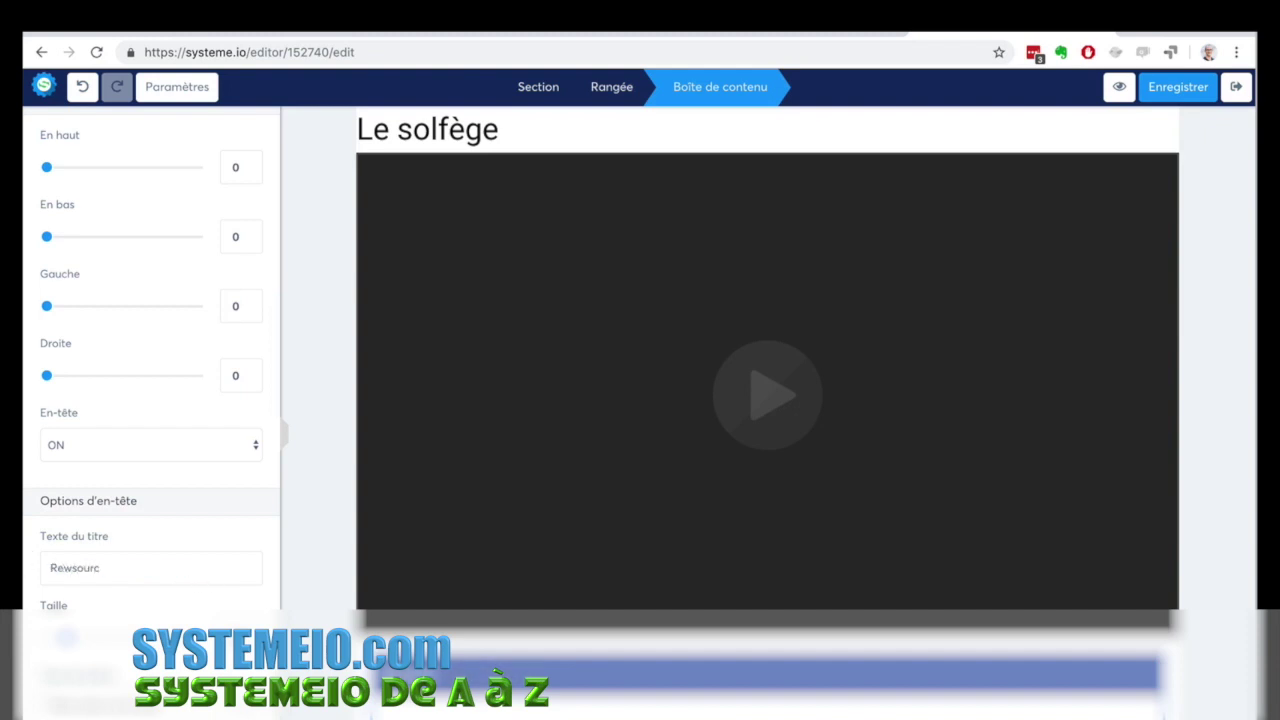
{"action": "key", "text": "BackSpace"}
{"action": "key", "text": "BackSpace"}
{"action": "key", "text": "BackSpace"}
{"action": "key", "text": "BackSpace"}
{"action": "key", "text": "BackSpace"}
{"action": "key", "text": "BackSpace"}
{"action": "type", "text": "ssources"}
{"action": "left_click", "coordinate": [311, 479]}
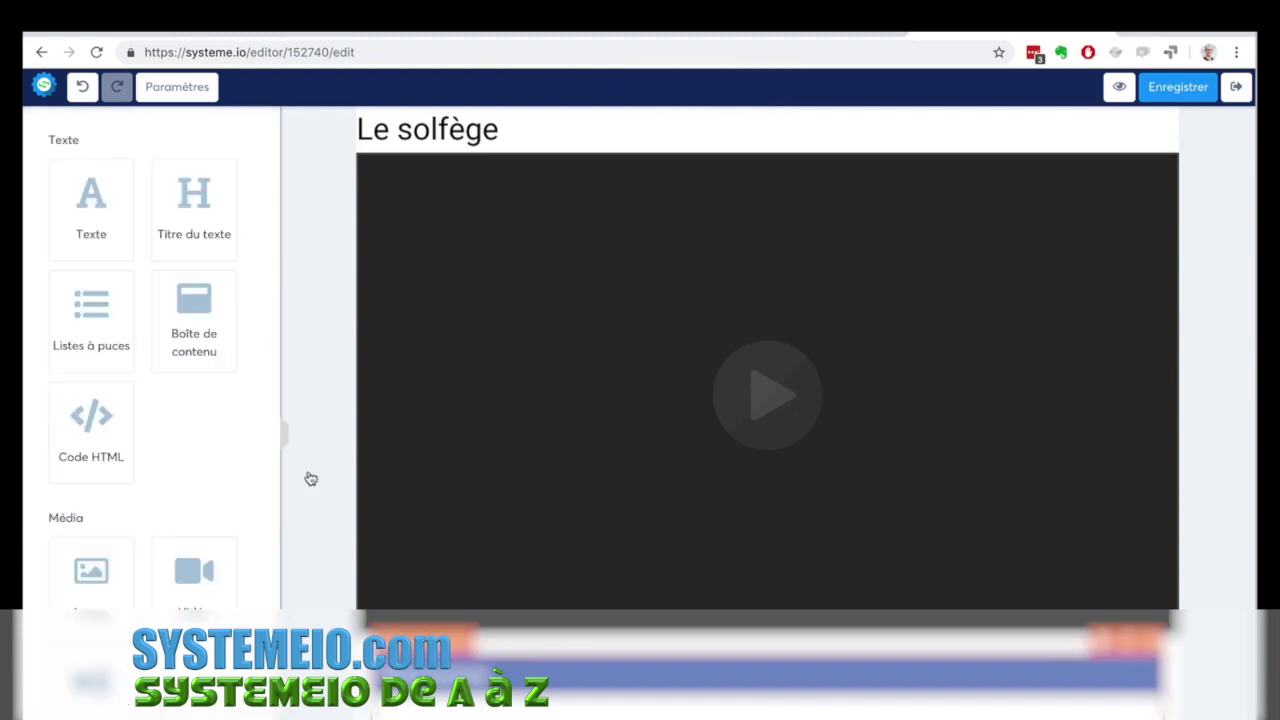
Add a bullet list inside the Ressources box and set its bullet icon to the flaticon-interface check mark.
{"action": "scroll", "coordinate": [1087, 539], "scroll_direction": "down", "scroll_amount": 1}
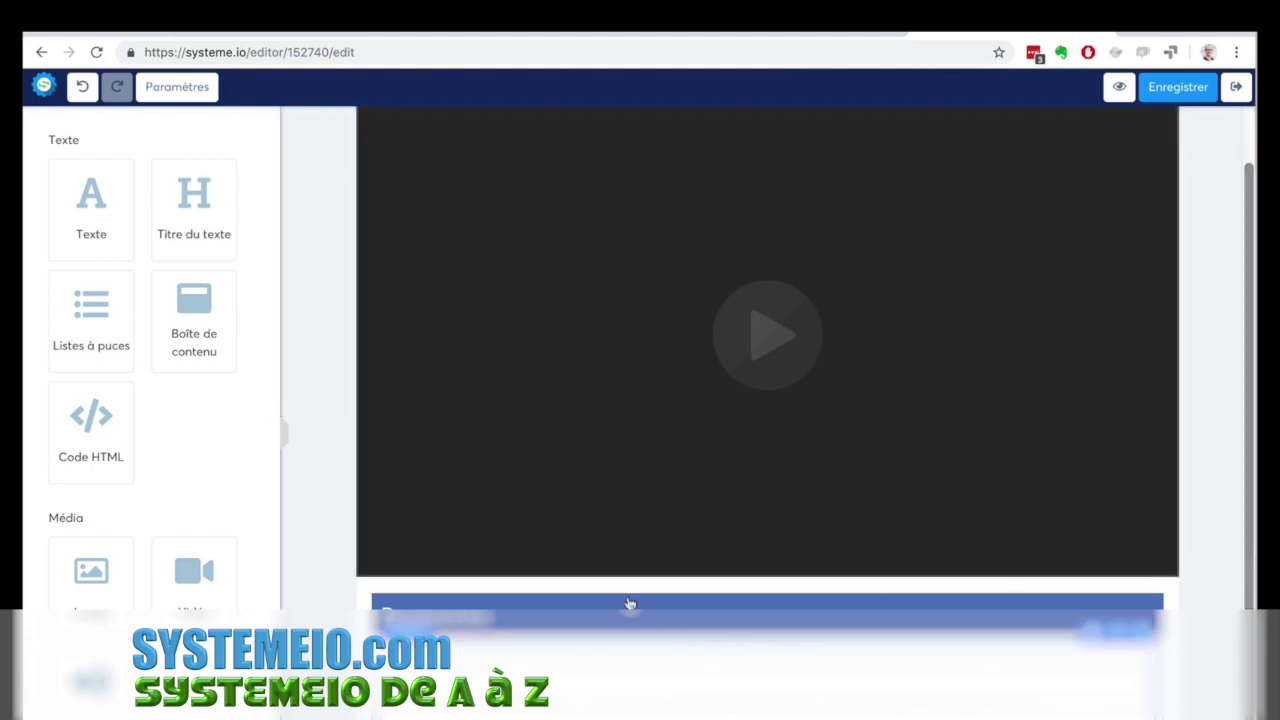
{"action": "left_click_drag", "start_coordinate": [60, 315], "coordinate": [530, 665]}
{"action": "scroll", "coordinate": [1226, 576], "scroll_direction": "down", "scroll_amount": 1}
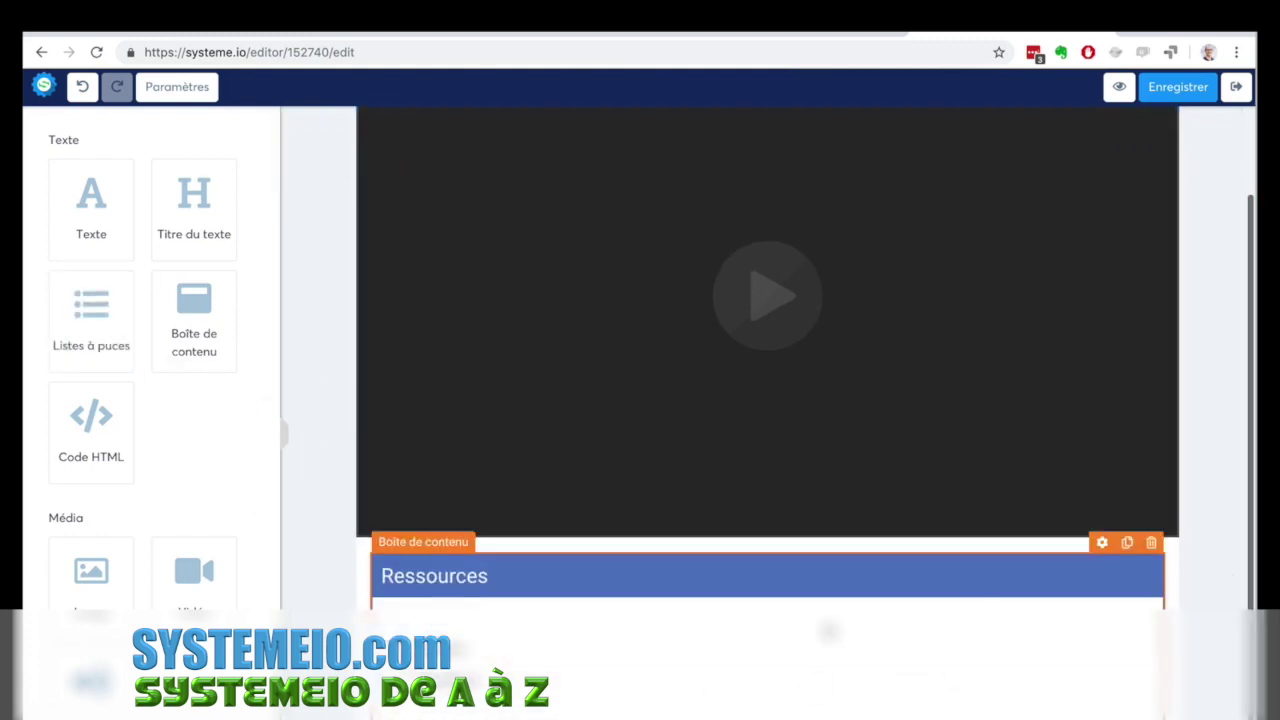
{"action": "left_click", "coordinate": [530, 622]}
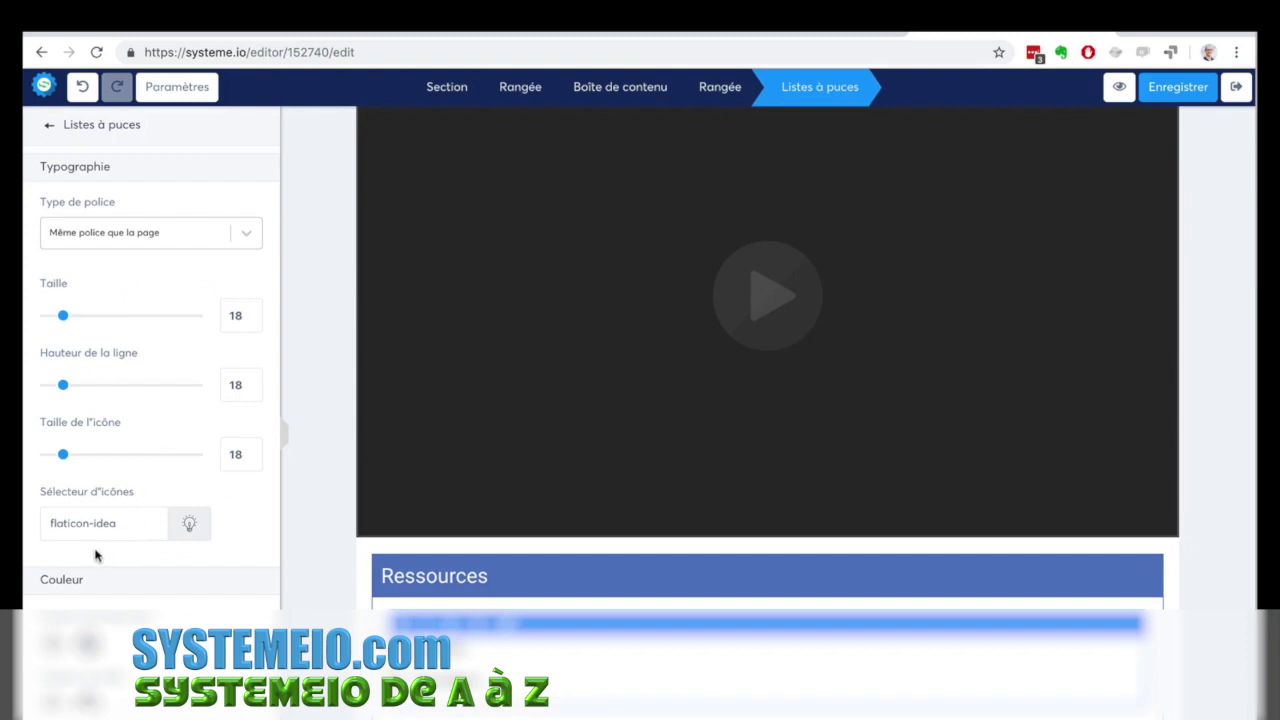
{"action": "left_click", "coordinate": [190, 524]}
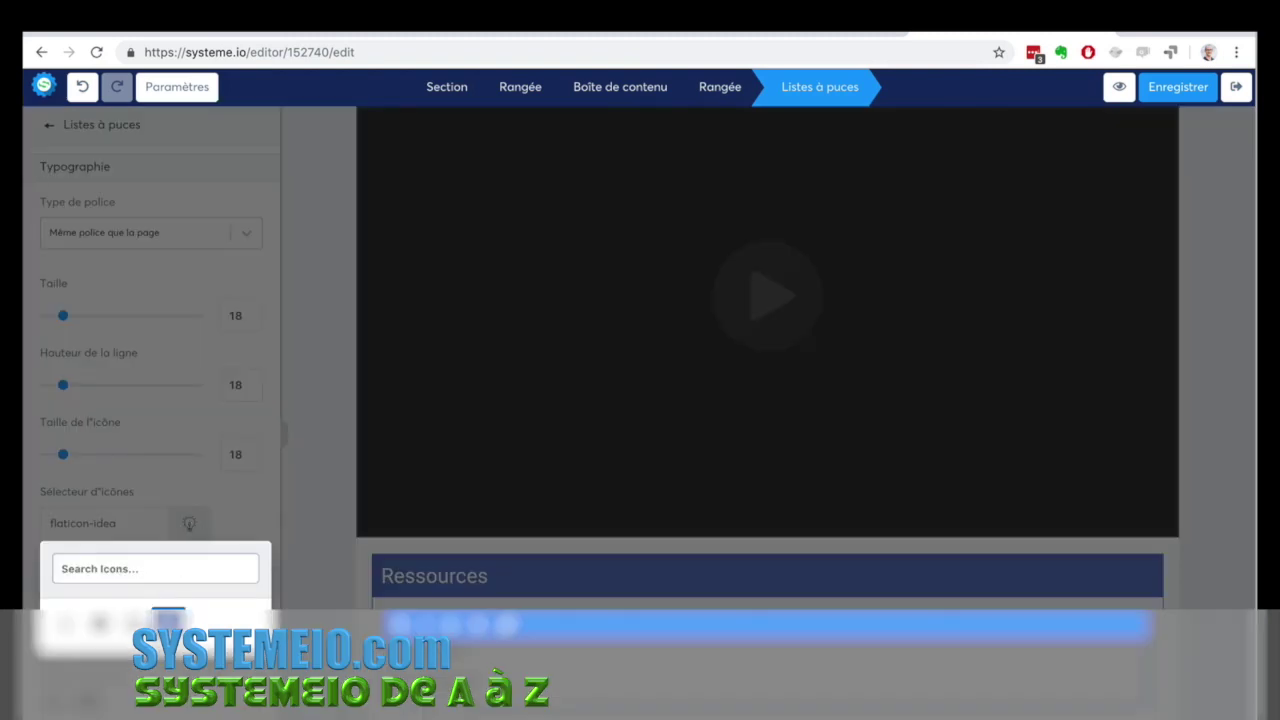
{"action": "left_click", "coordinate": [100, 622]}
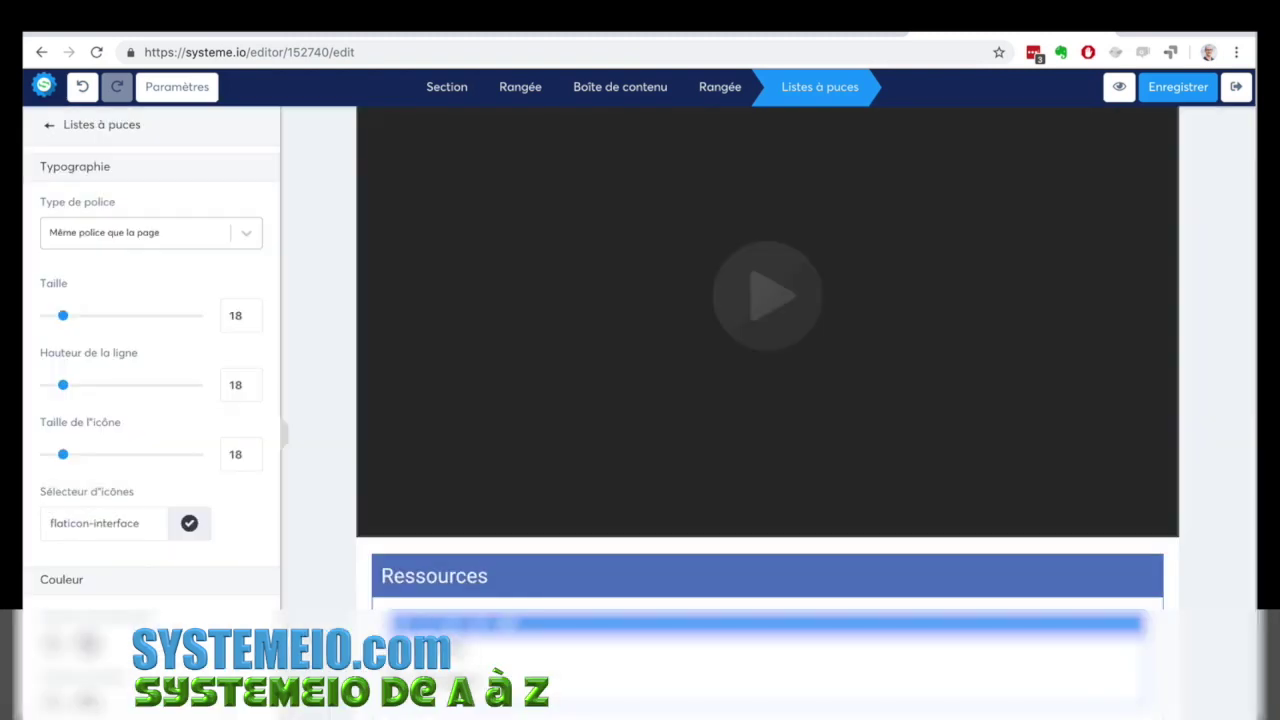
Set the bullet icon colour to green 7ED321, then save the chapter page and leave the editor.
{"action": "scroll", "coordinate": [180, 652], "scroll_direction": "down", "scroll_amount": 3}
{"action": "left_click", "coordinate": [53, 547]}
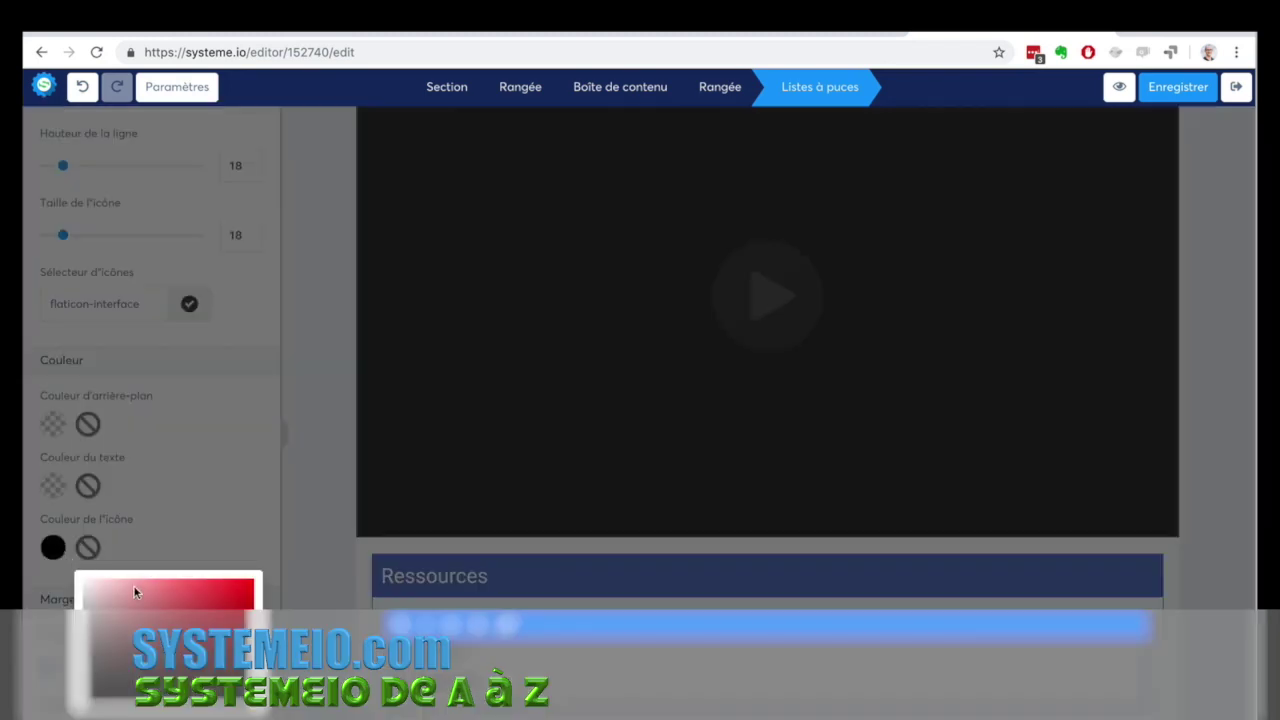
{"action": "scroll", "coordinate": [140, 594], "scroll_direction": "down", "scroll_amount": 3}
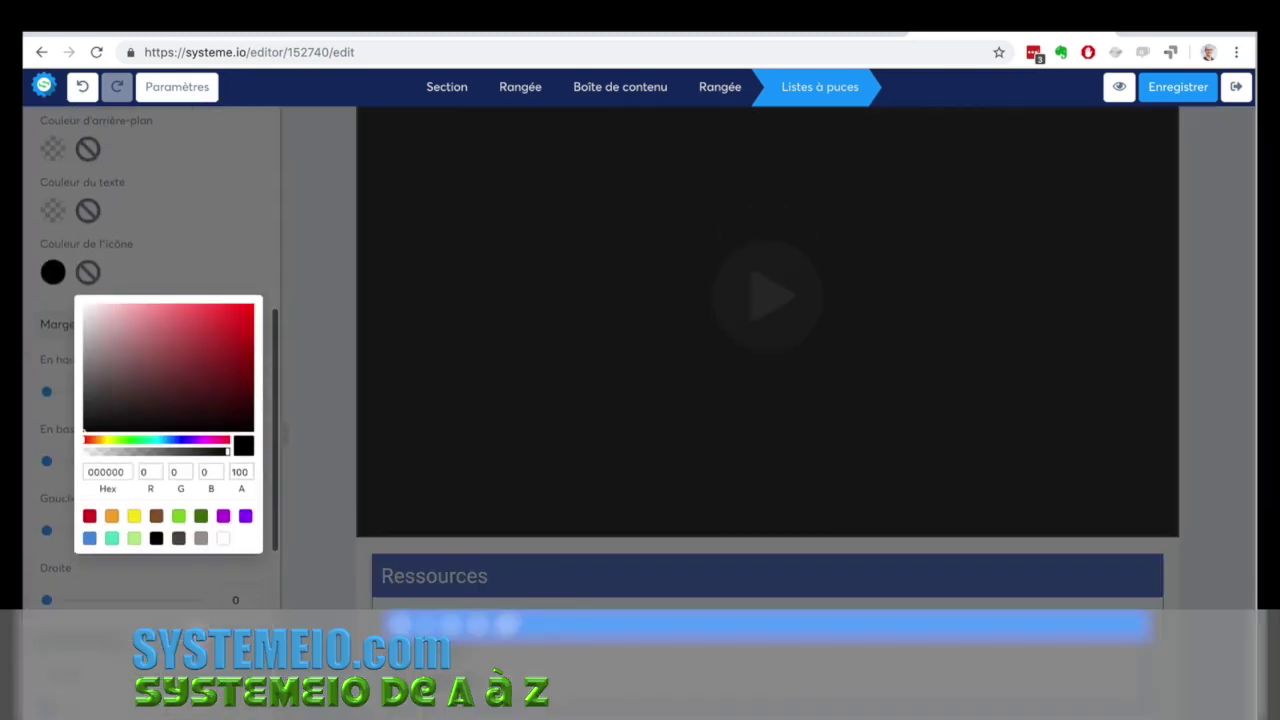
{"action": "left_click", "coordinate": [179, 516]}
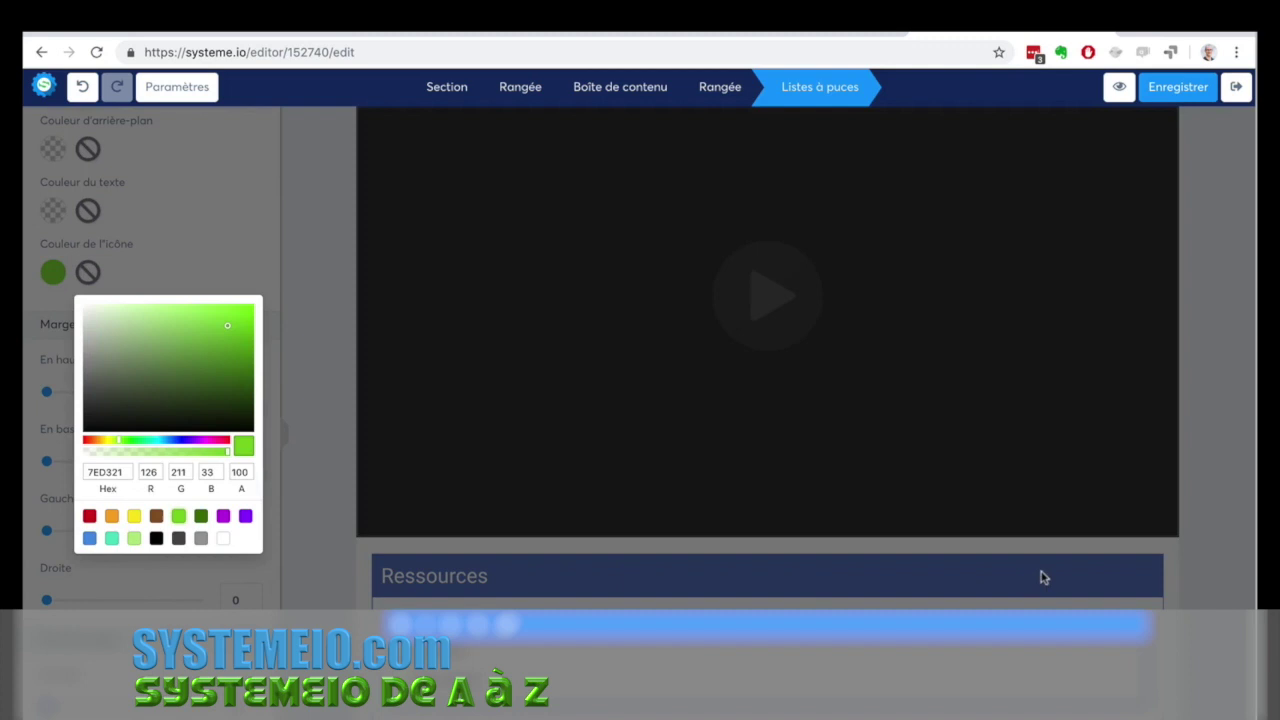
{"action": "left_click", "coordinate": [1176, 565]}
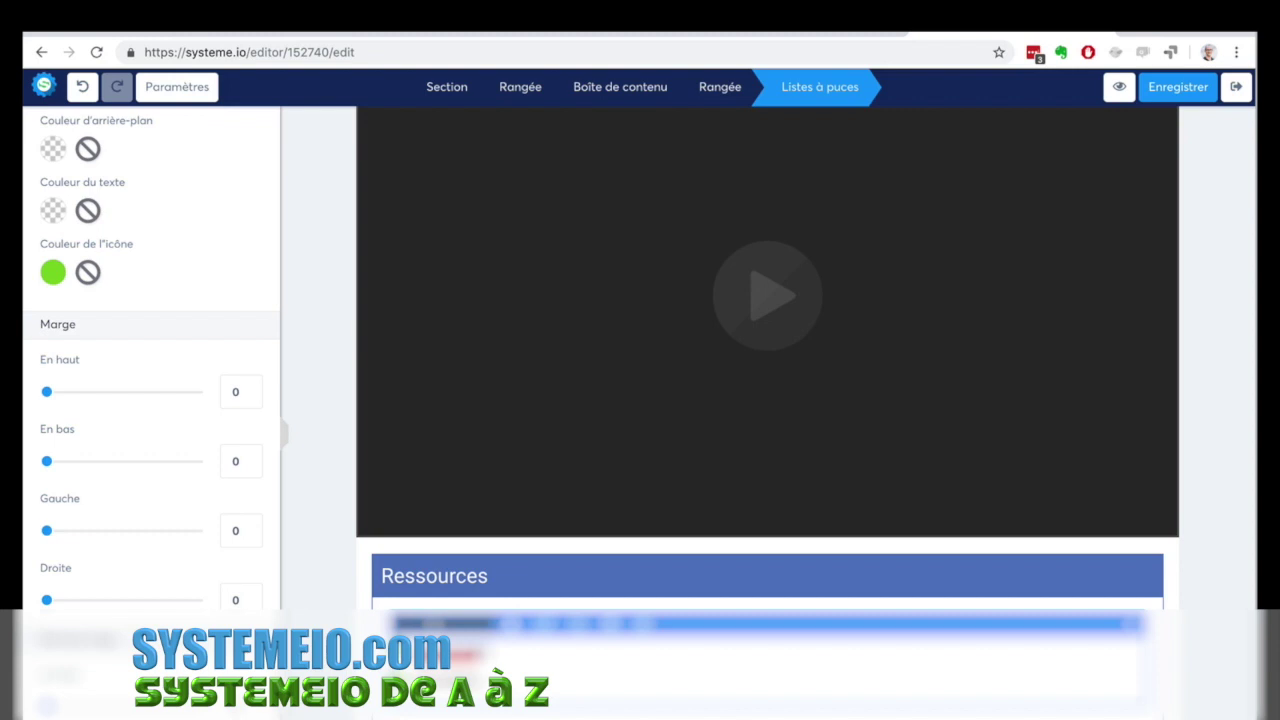
{"action": "left_click", "coordinate": [1212, 616]}
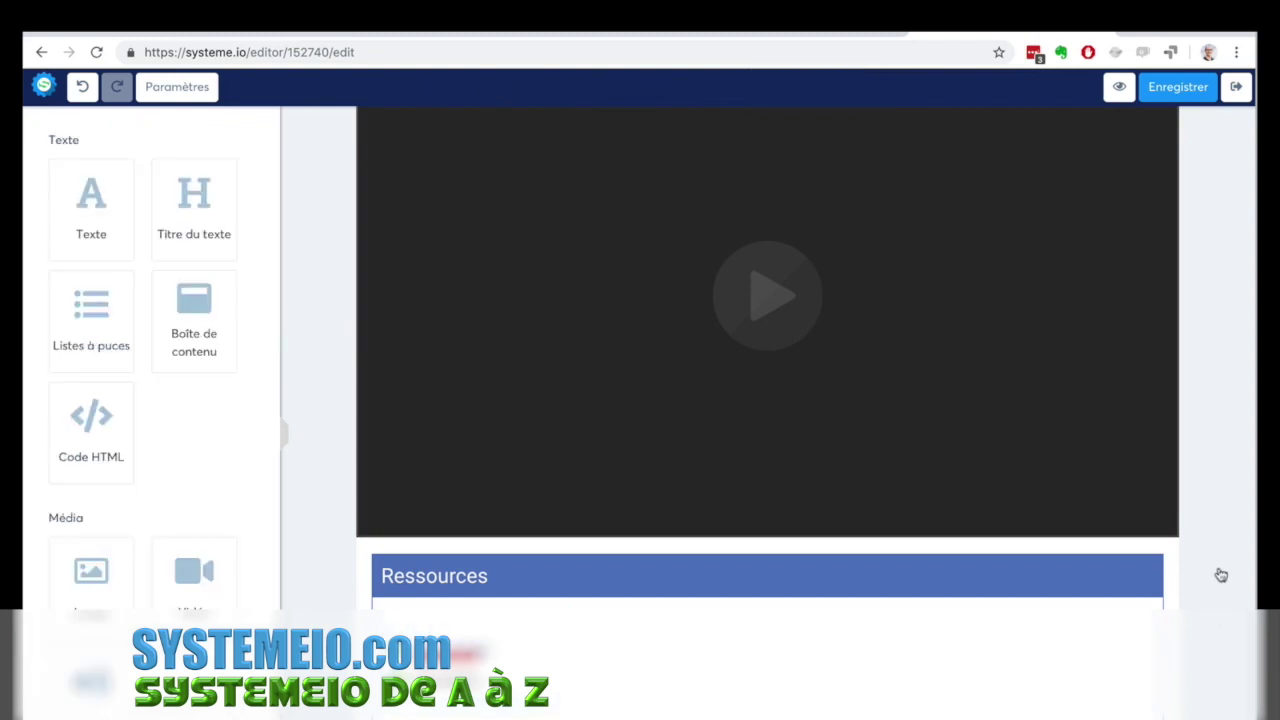
{"action": "left_click", "coordinate": [1187, 90]}
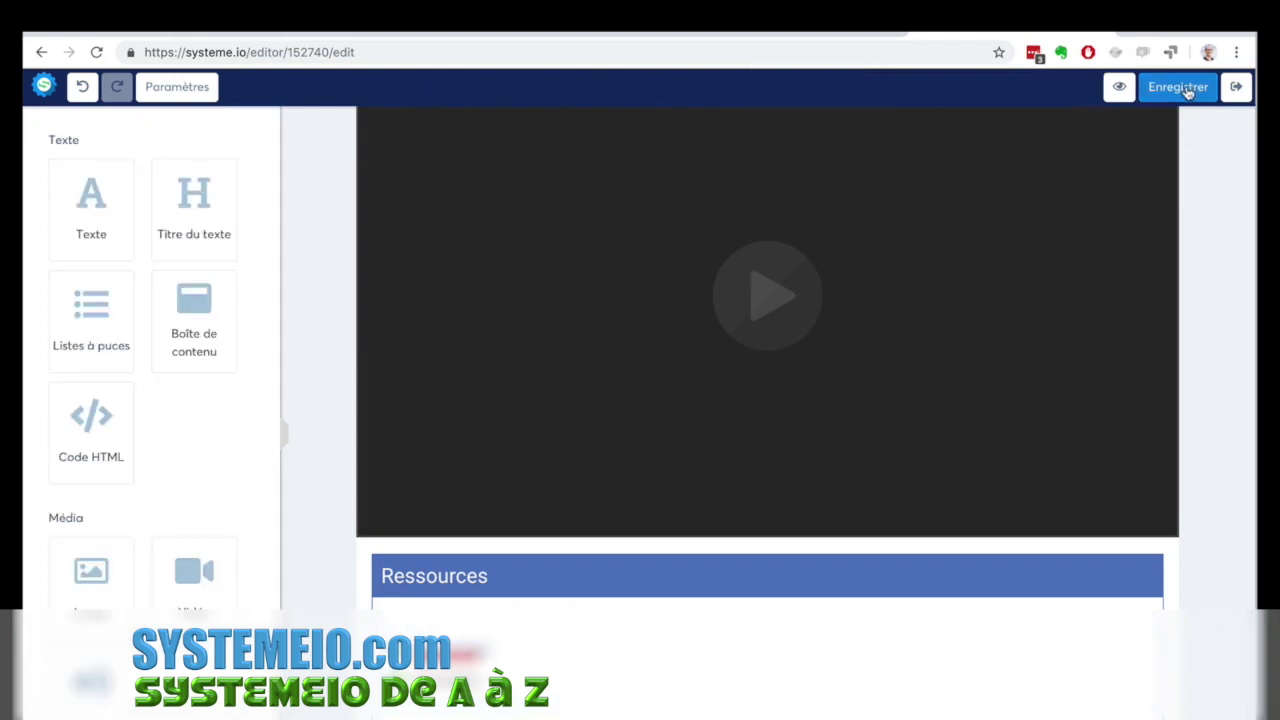
{"action": "left_click", "coordinate": [1237, 89]}
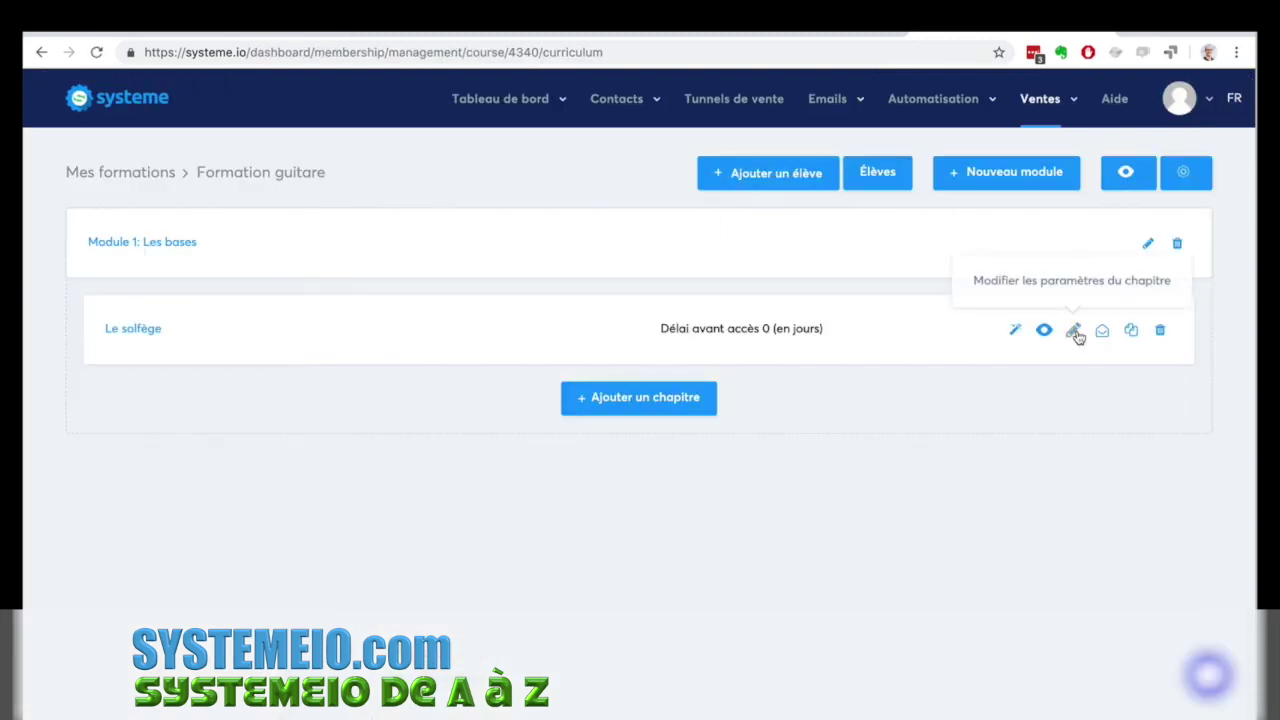
Duplicate the "Le solfège" chapter, change the page title in the copy to "La guitare" and save the page.
{"action": "left_click", "coordinate": [1129, 331]}
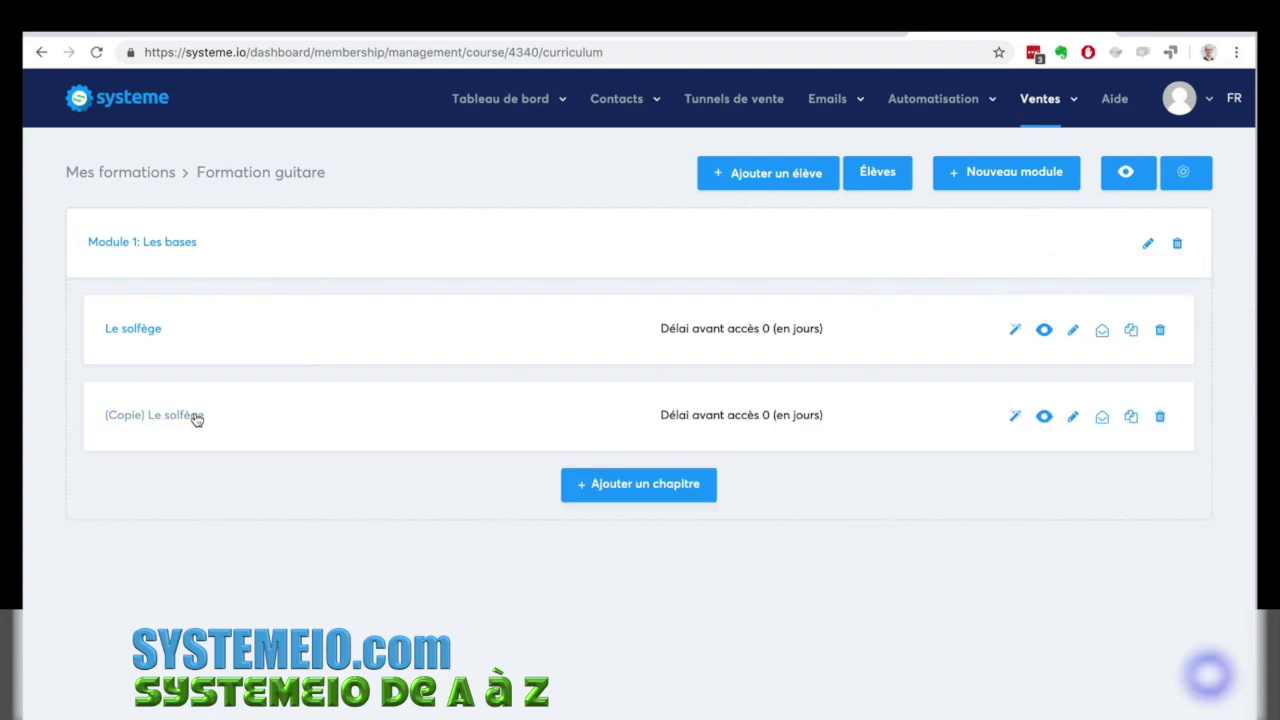
{"action": "left_click", "coordinate": [195, 419]}
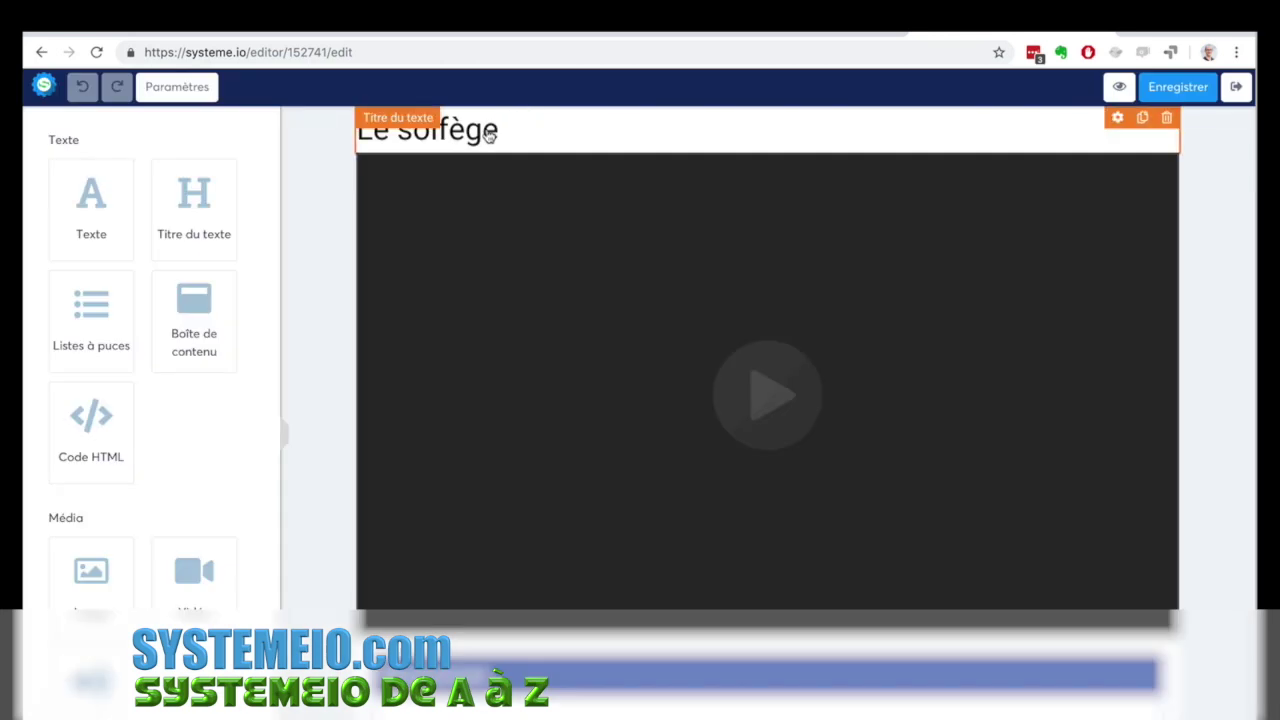
{"action": "left_click", "coordinate": [506, 129]}
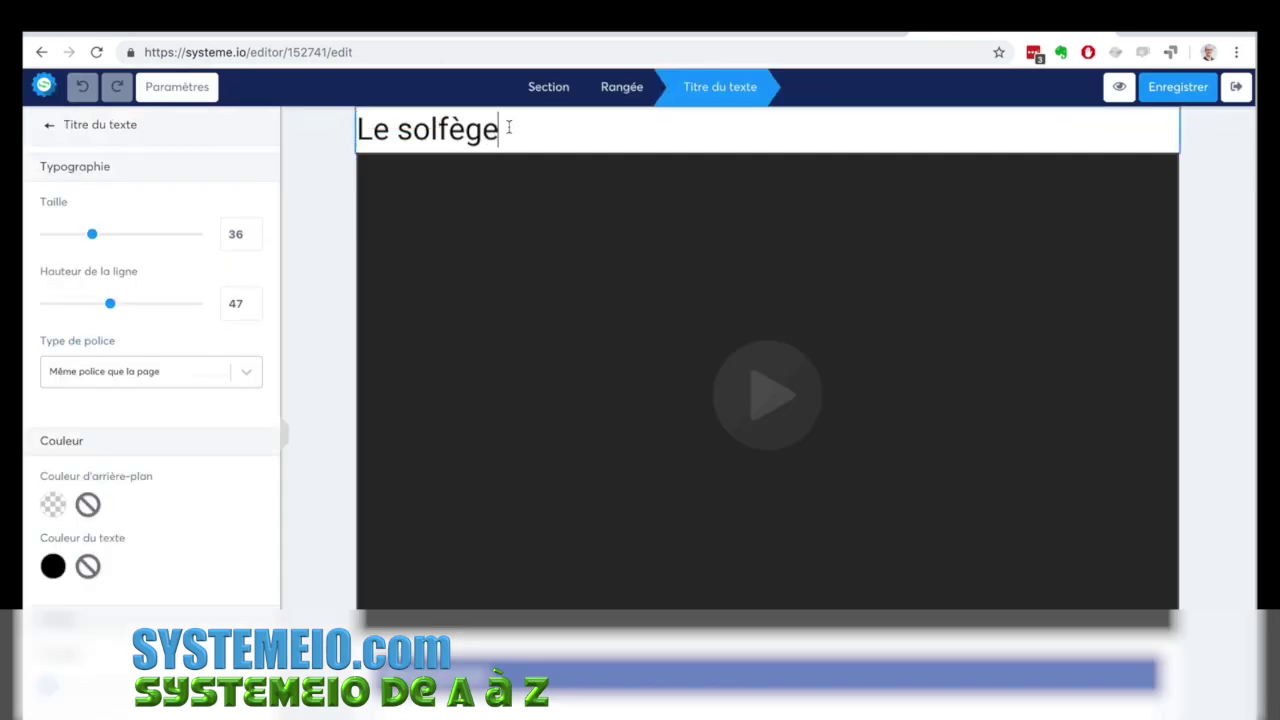
{"action": "left_click_drag", "start_coordinate": [508, 127], "coordinate": [338, 122]}
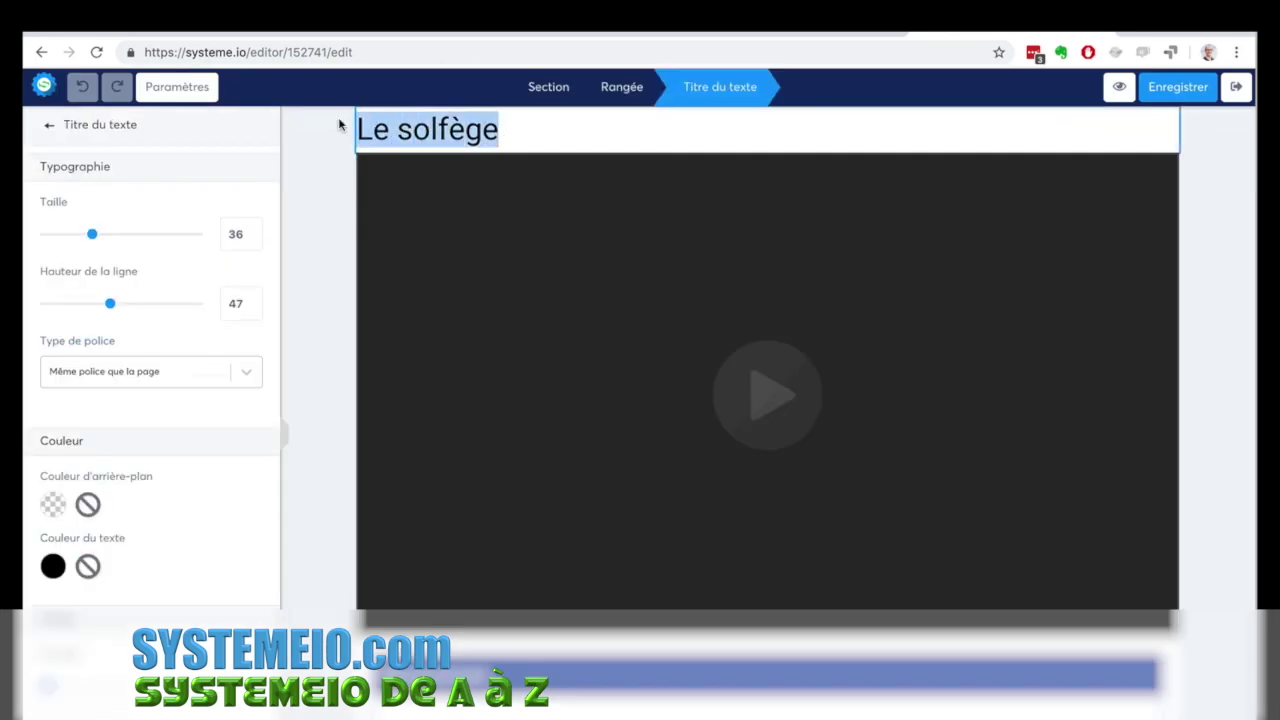
{"action": "type", "text": "La guitar"}
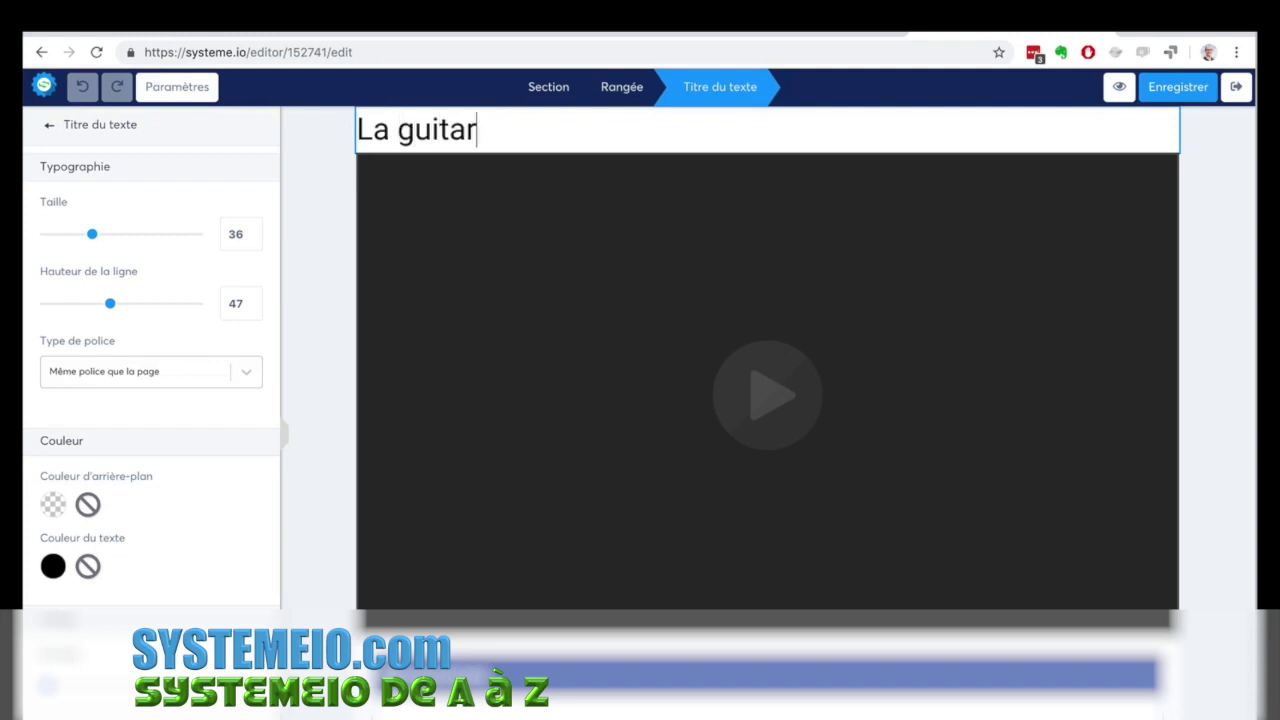
{"action": "type", "text": "e"}
{"action": "left_click", "coordinate": [1175, 88]}
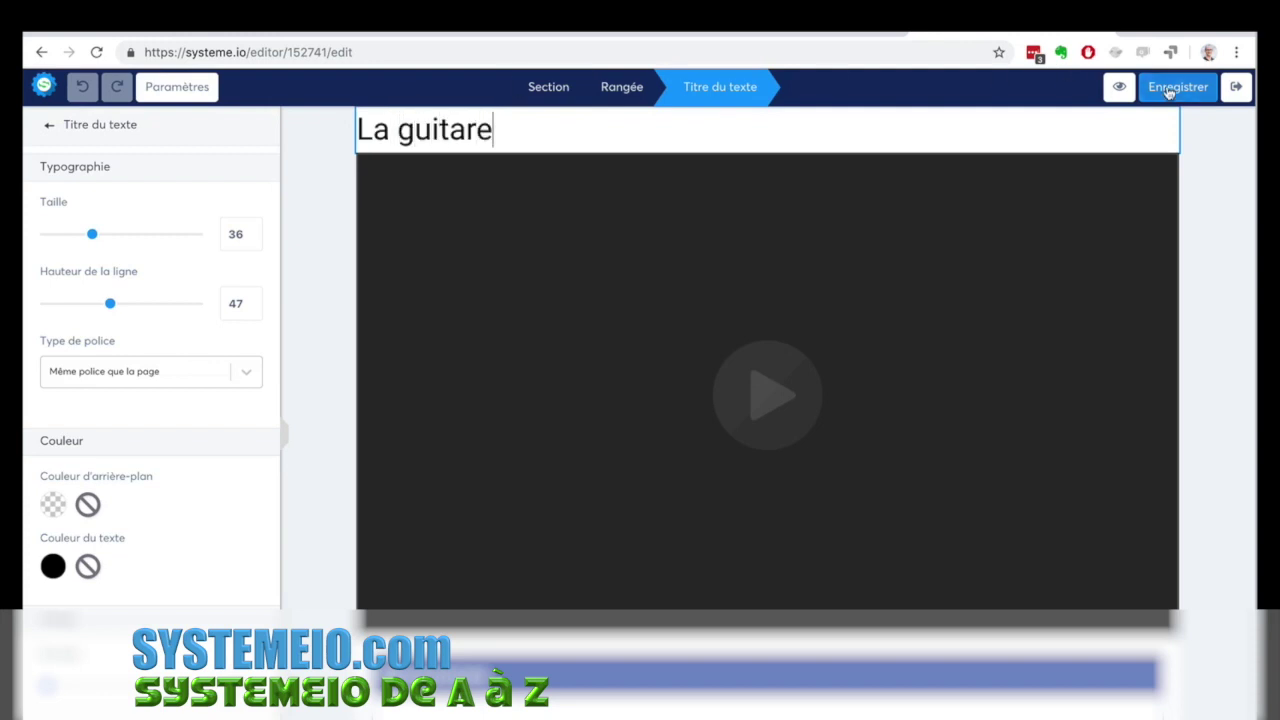
Leave the page editor and rename the copied "Le solfège" chapter to "La guitare" in the guitar course.
{"action": "left_click", "coordinate": [1239, 87]}
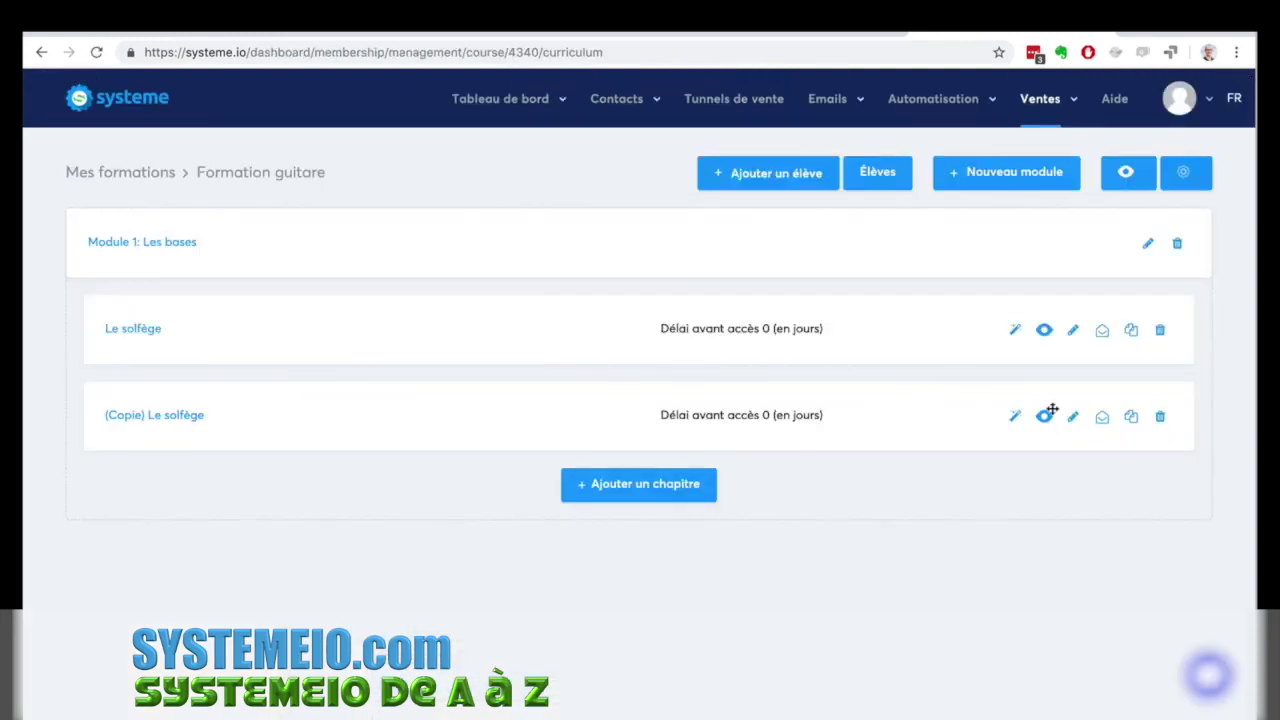
{"action": "left_click", "coordinate": [1012, 418]}
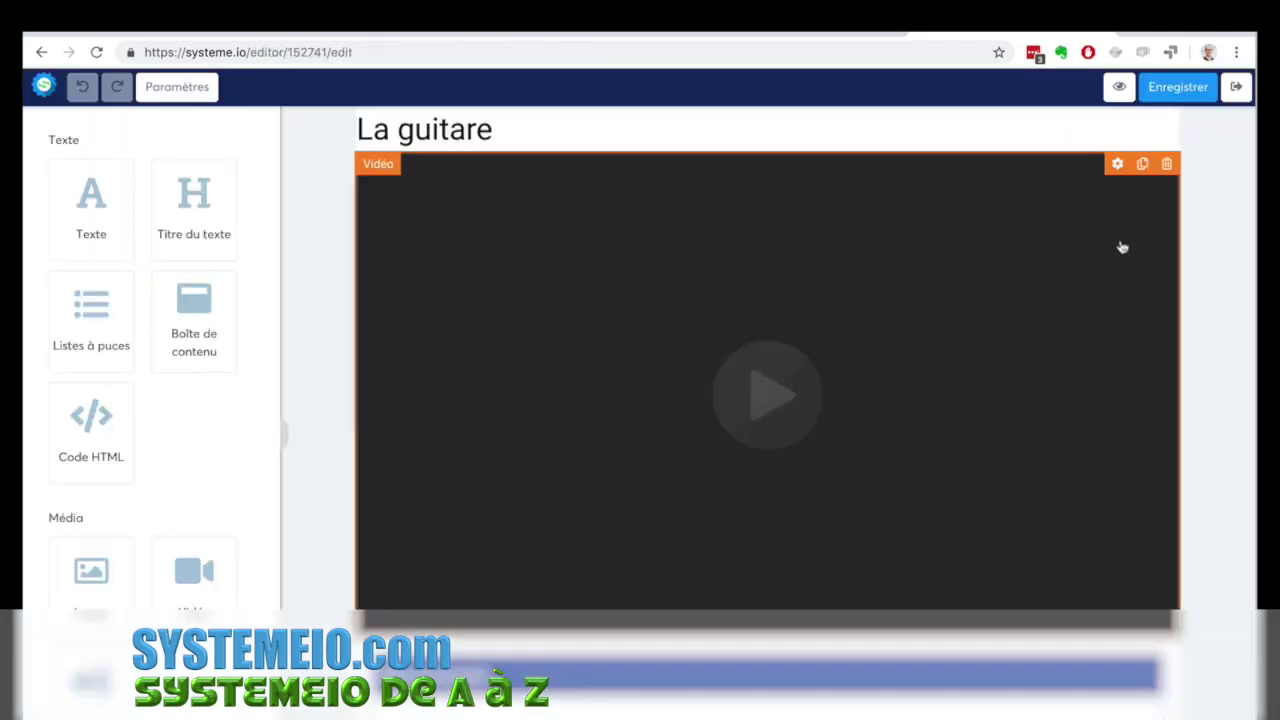
{"action": "left_click", "coordinate": [1236, 87]}
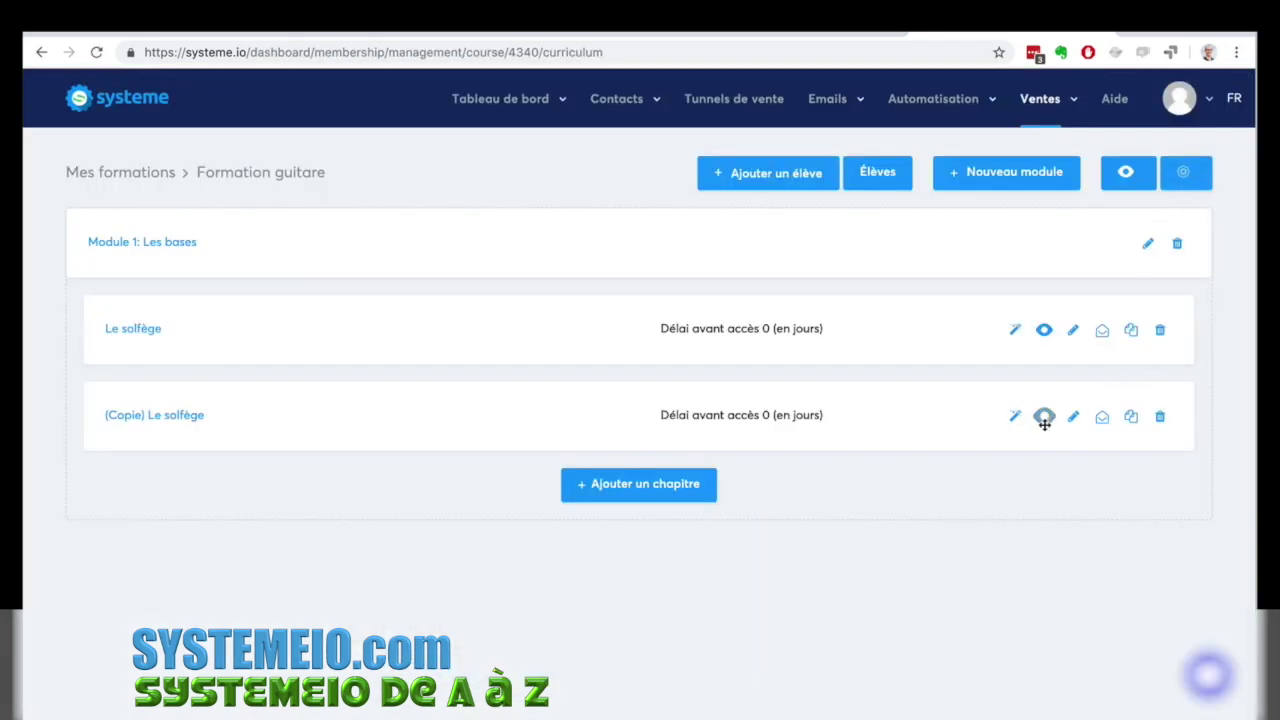
{"action": "left_click", "coordinate": [1072, 417]}
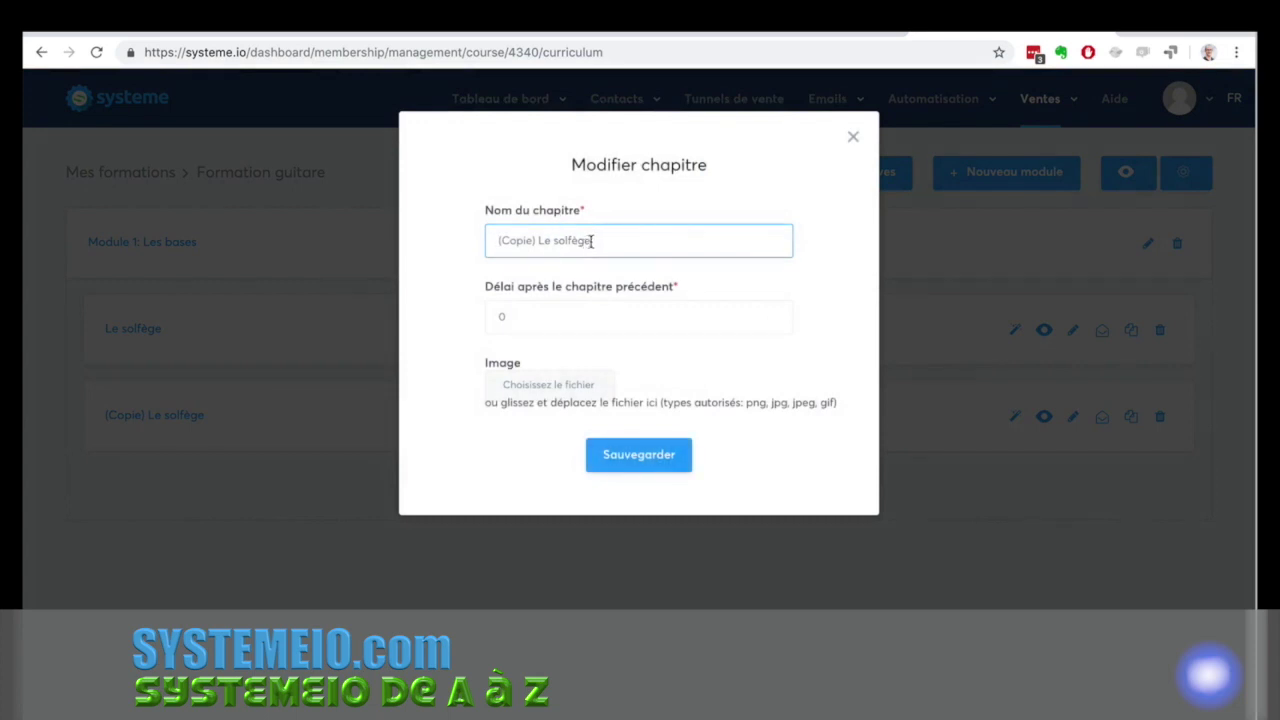
{"action": "left_click_drag", "start_coordinate": [592, 241], "coordinate": [469, 240]}
{"action": "type", "text": "La gu"}
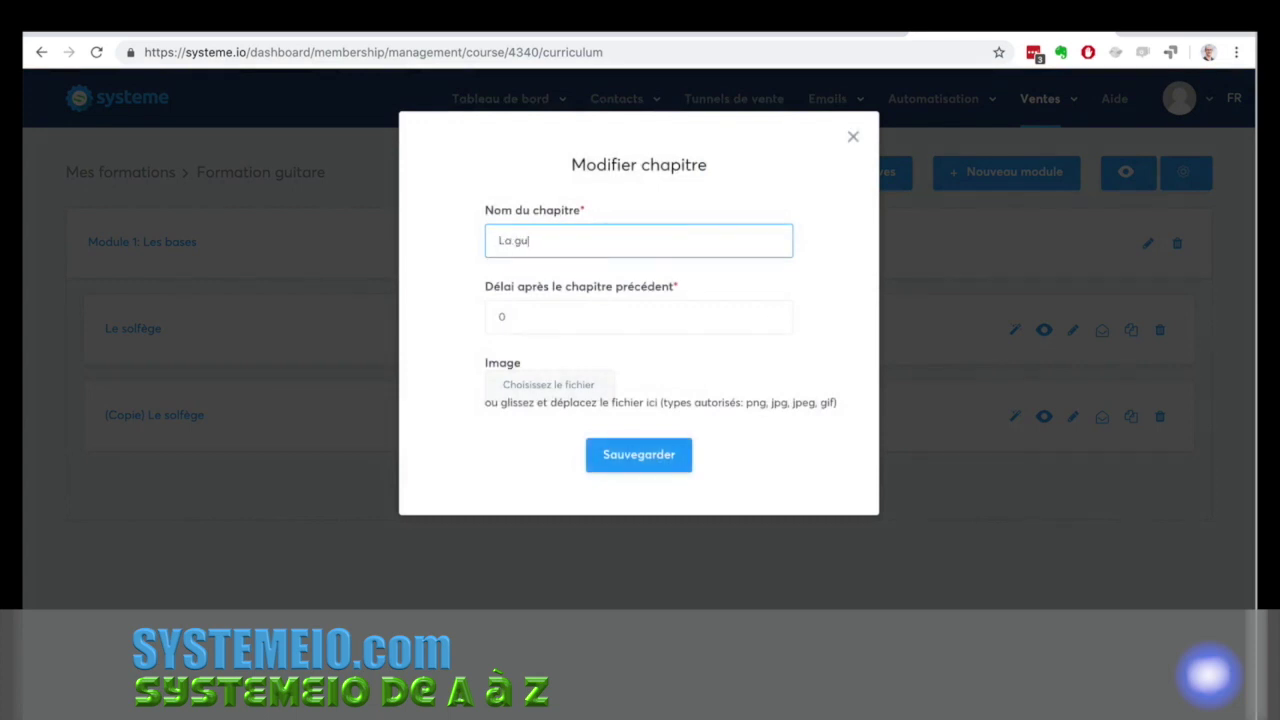
{"action": "type", "text": "itare"}
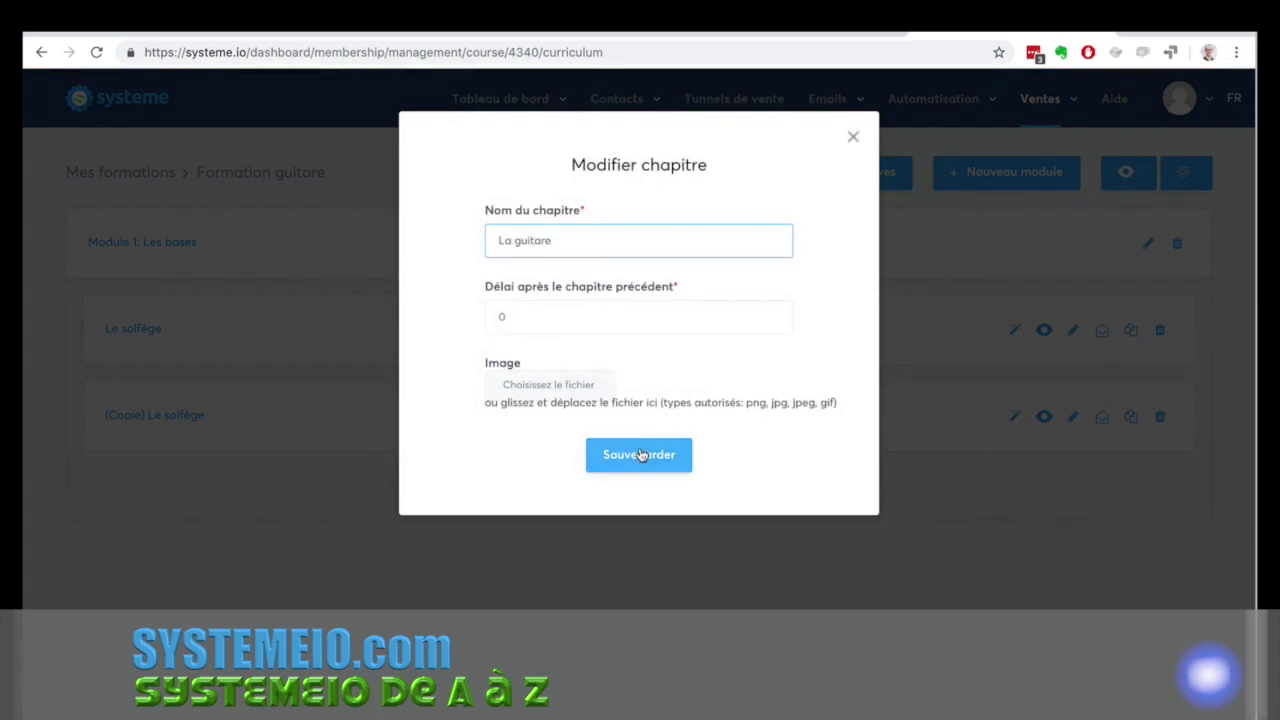
{"action": "left_click", "coordinate": [641, 455]}
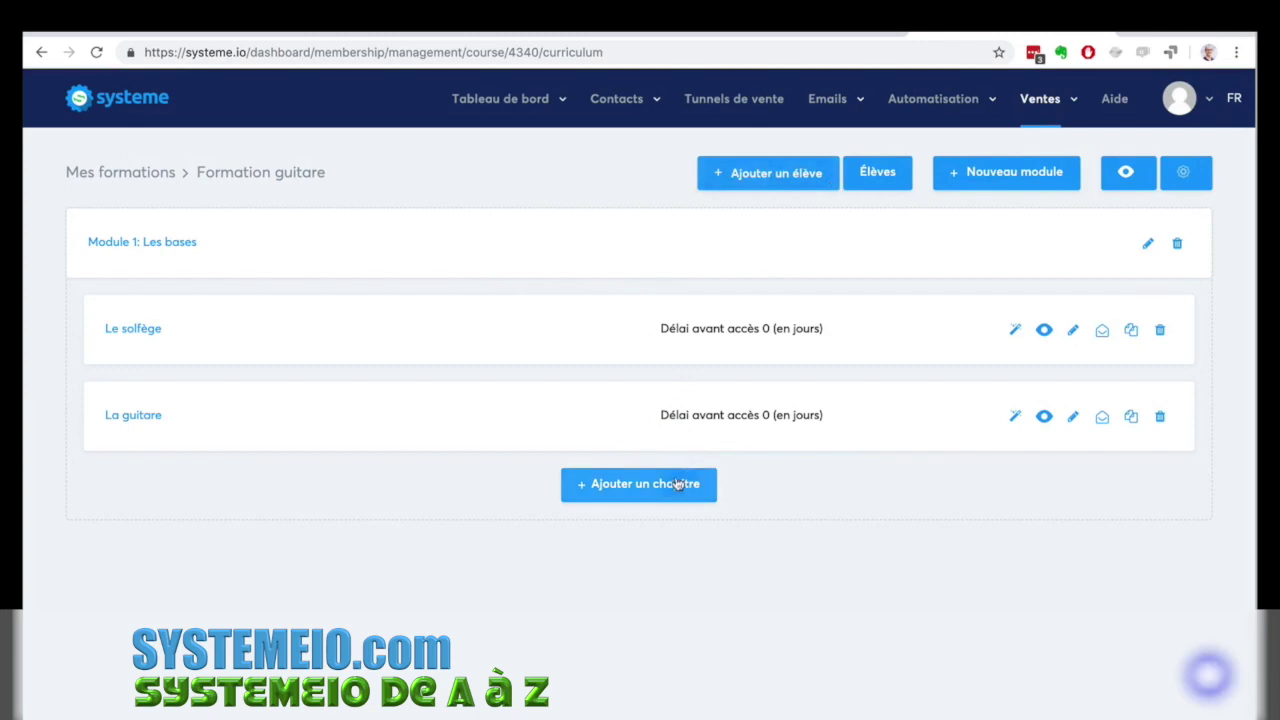
Create a new course module named "Module 2" with its title shown to students.
{"action": "left_click", "coordinate": [970, 179]}
{"action": "type", "text": "M"}
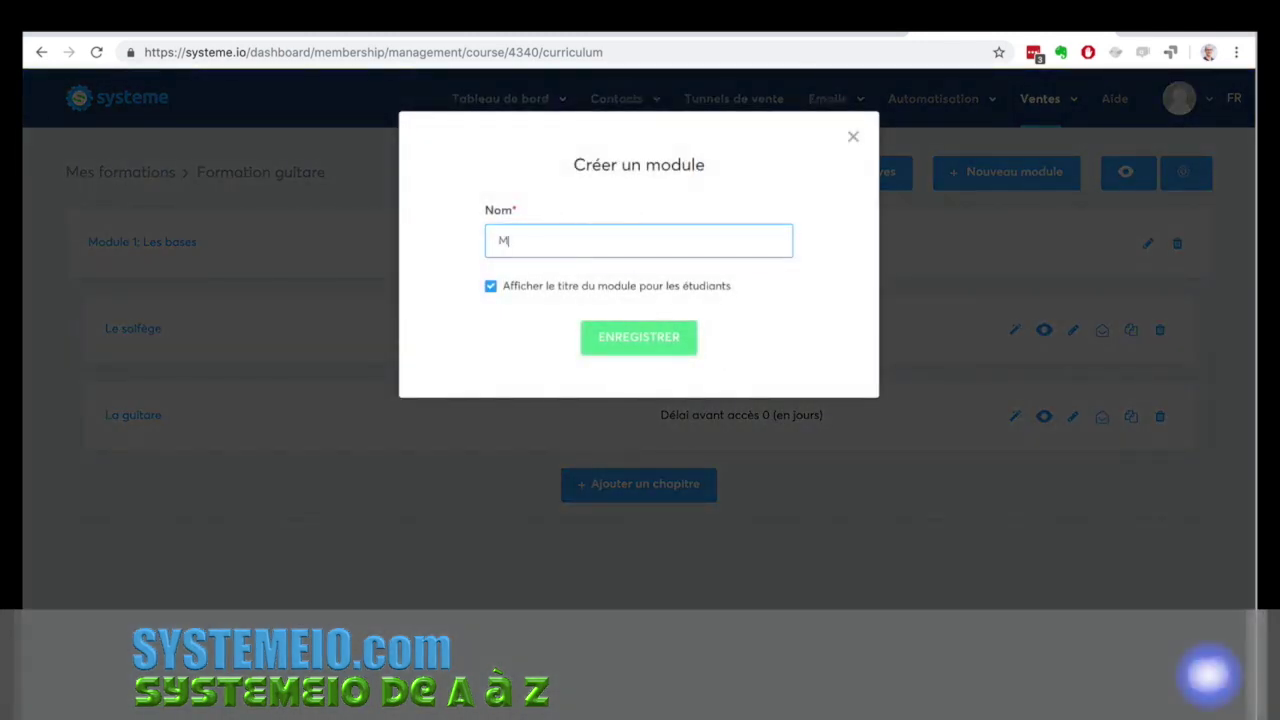
{"action": "type", "text": "odule 2"}
{"action": "left_click", "coordinate": [640, 336]}
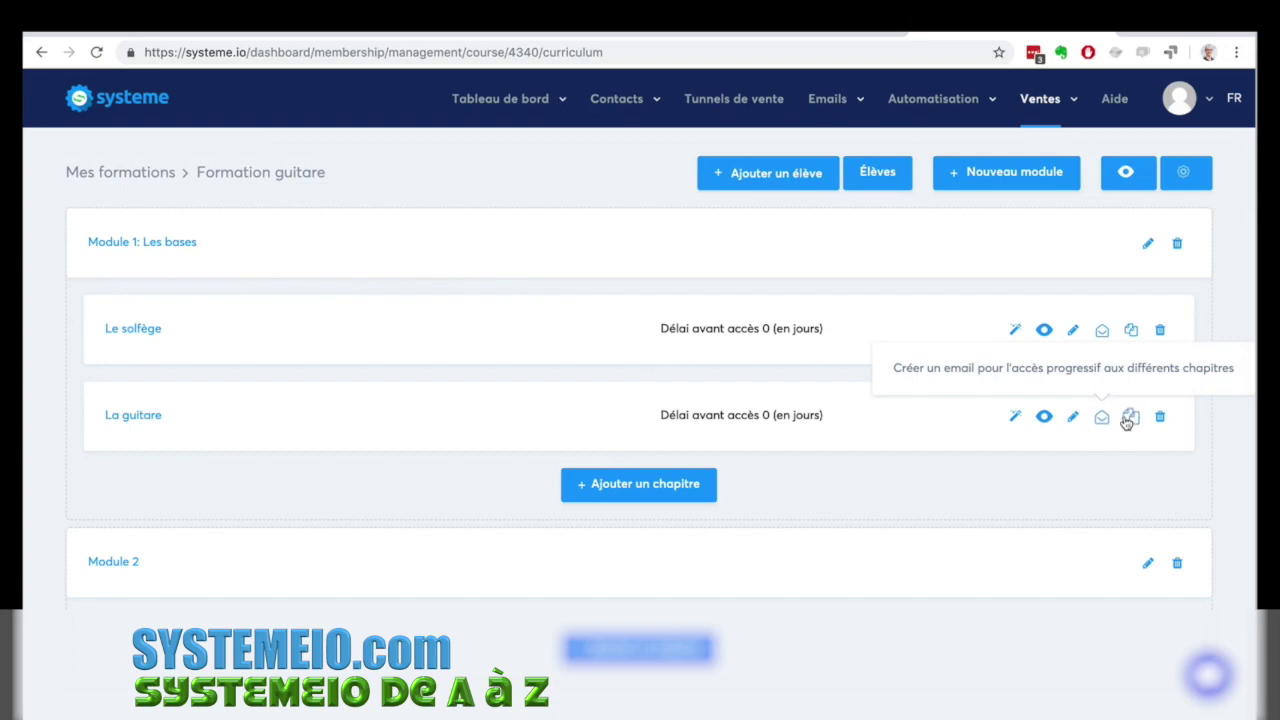
Duplicate the "La guitare" chapter and move the copy into Module 2.
{"action": "left_click", "coordinate": [1128, 418]}
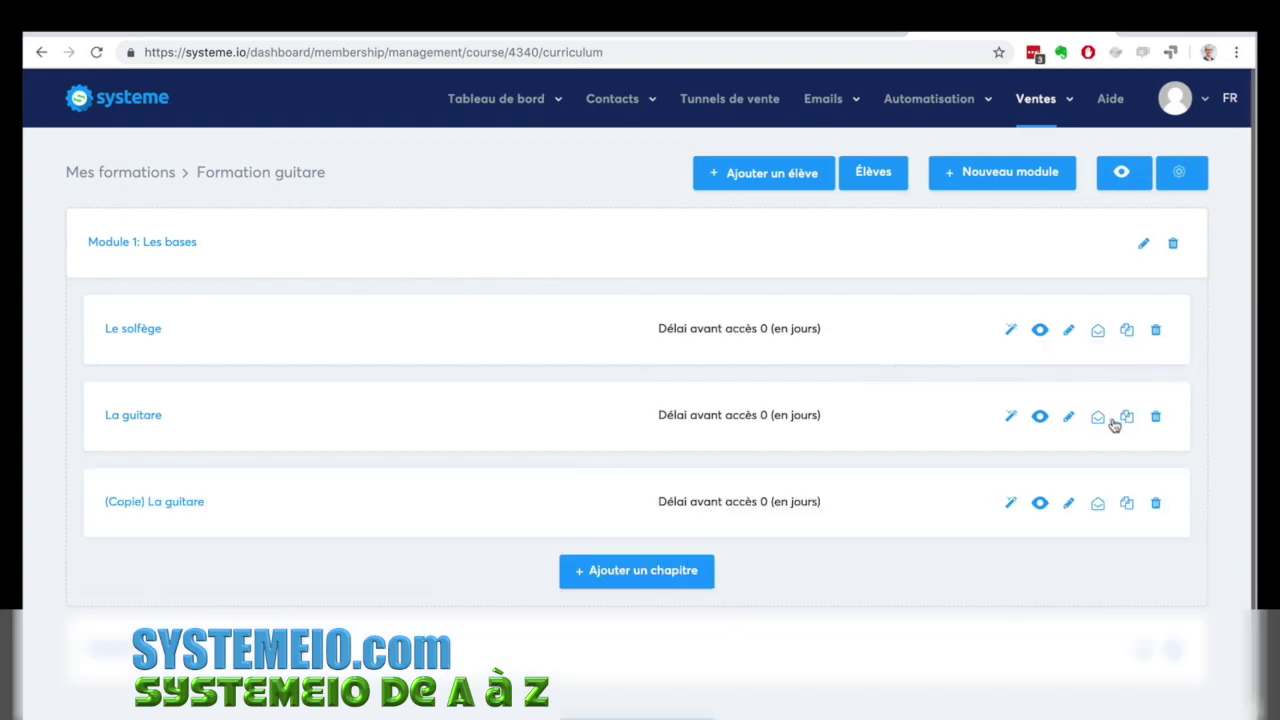
{"action": "left_click_drag", "start_coordinate": [195, 503], "coordinate": [300, 680]}
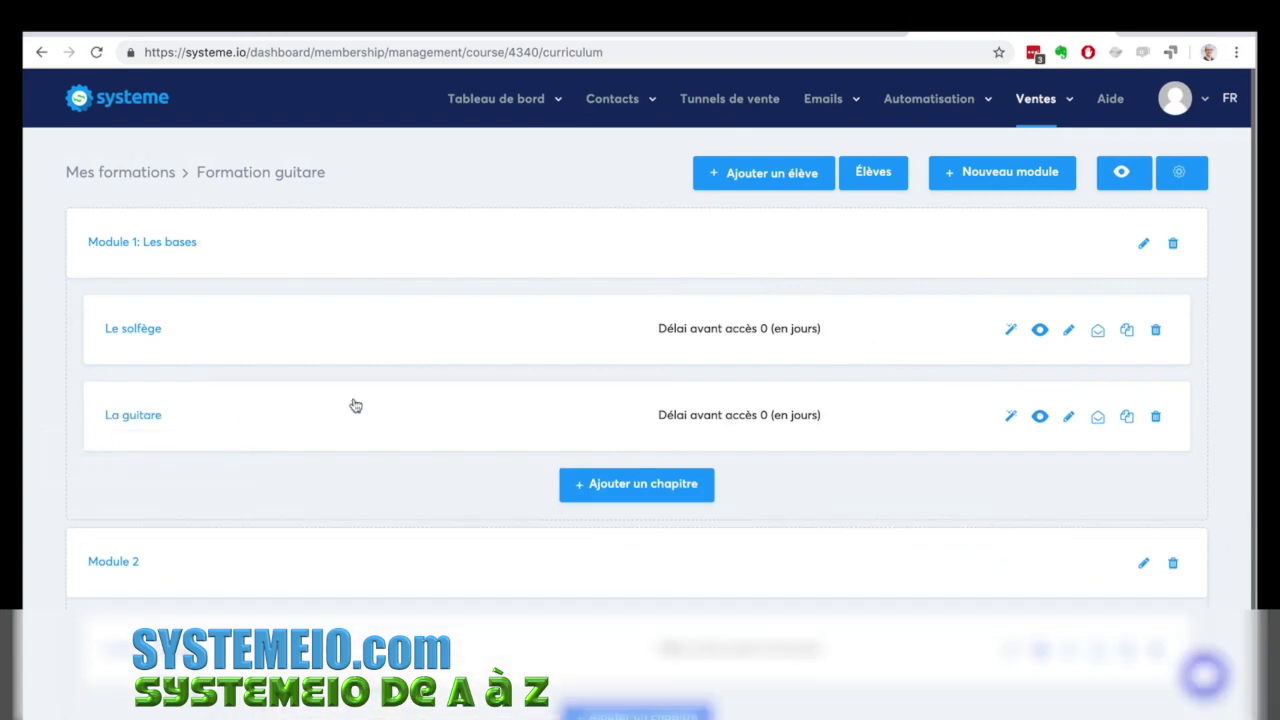
Examine the page of the chapter copy under Module 2 in the editor, then return to the course curriculum.
{"action": "scroll", "coordinate": [600, 389], "scroll_direction": "down", "scroll_amount": 1}
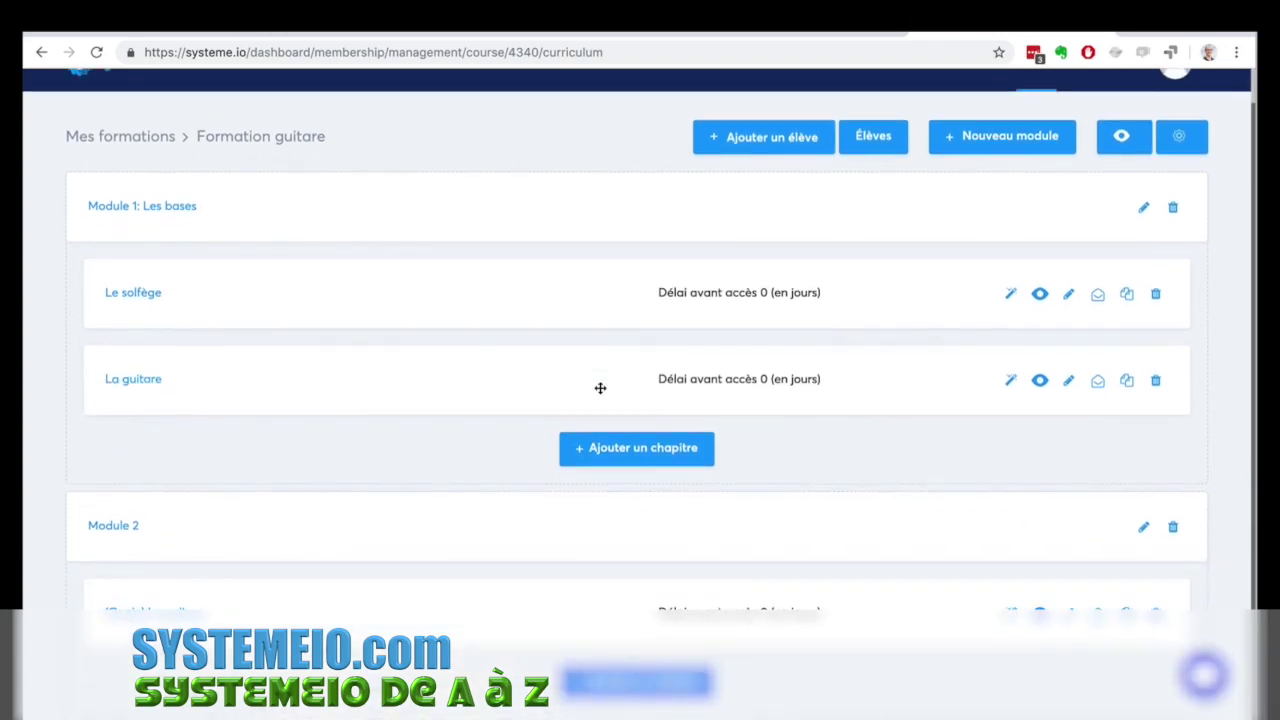
{"action": "scroll", "coordinate": [483, 292], "scroll_direction": "up", "scroll_amount": 1}
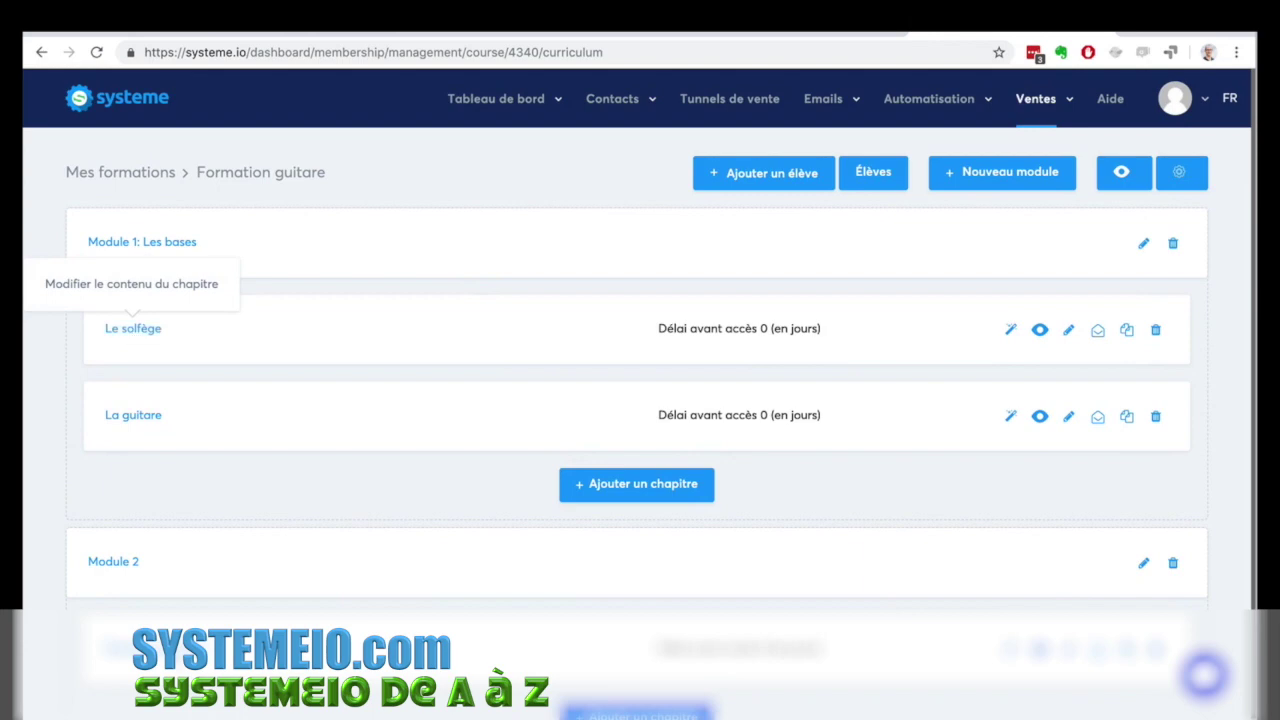
{"action": "left_click", "coordinate": [133, 646]}
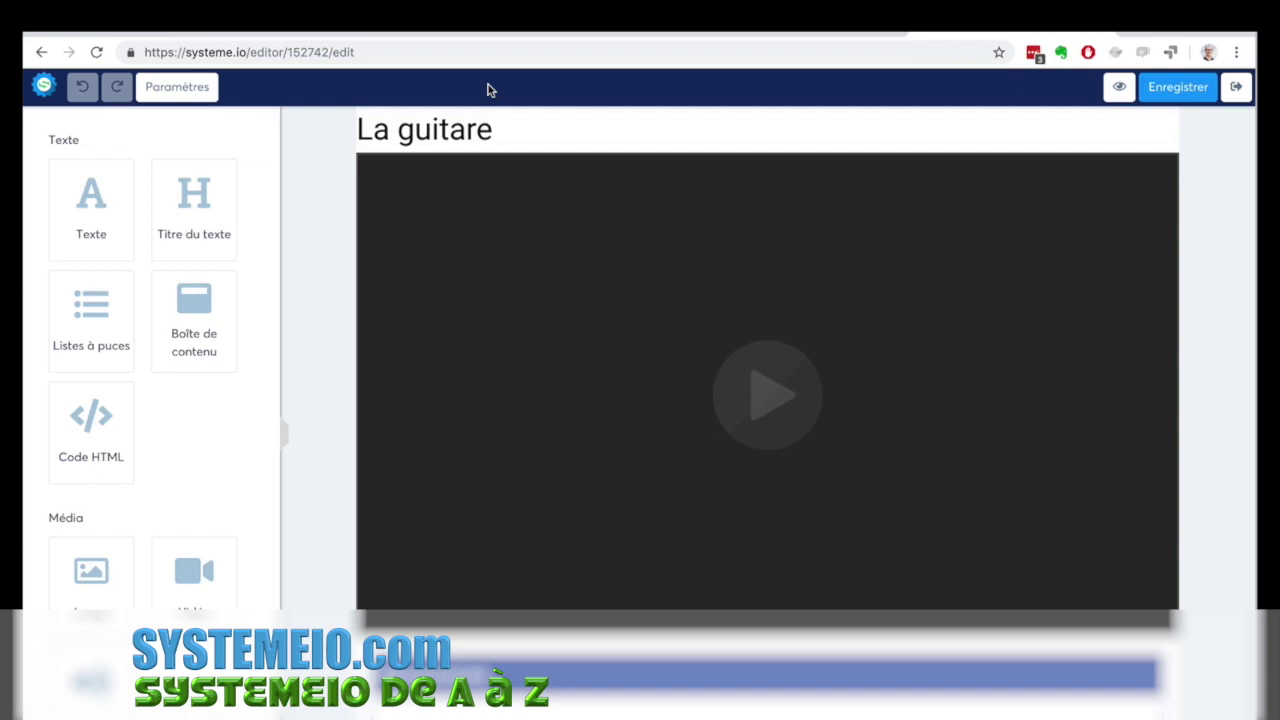
{"action": "left_click", "coordinate": [1234, 88]}
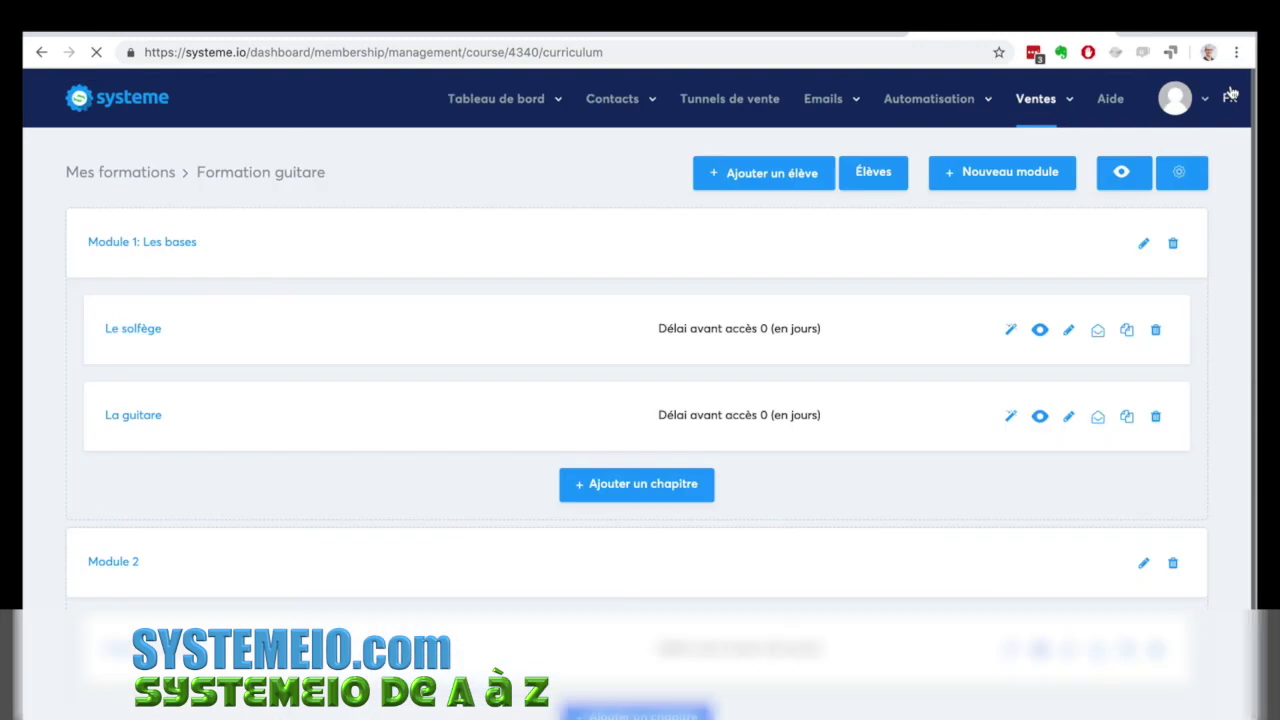